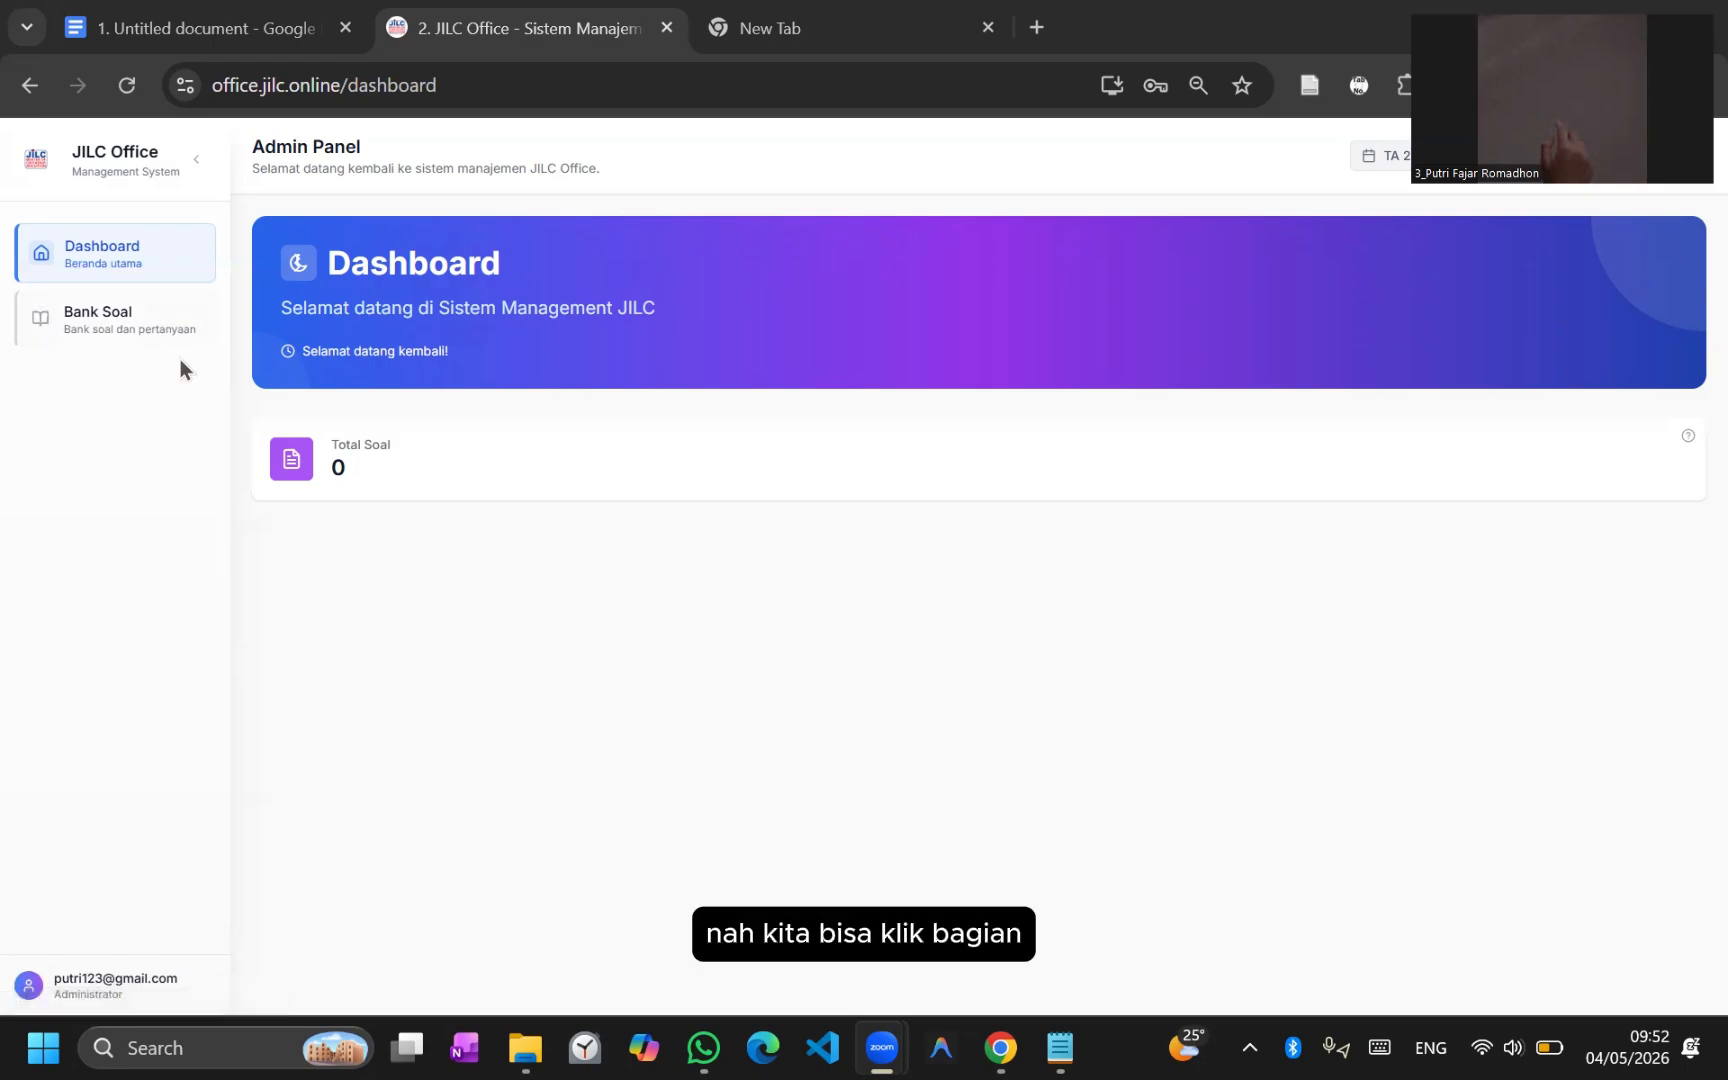
Step: Start a new question in Bank Soal with subject [DEMO] Mata Pelajaran Pengujian and question type Pilihan Ganda
{"action": "left_click", "coordinate": [141, 325]}
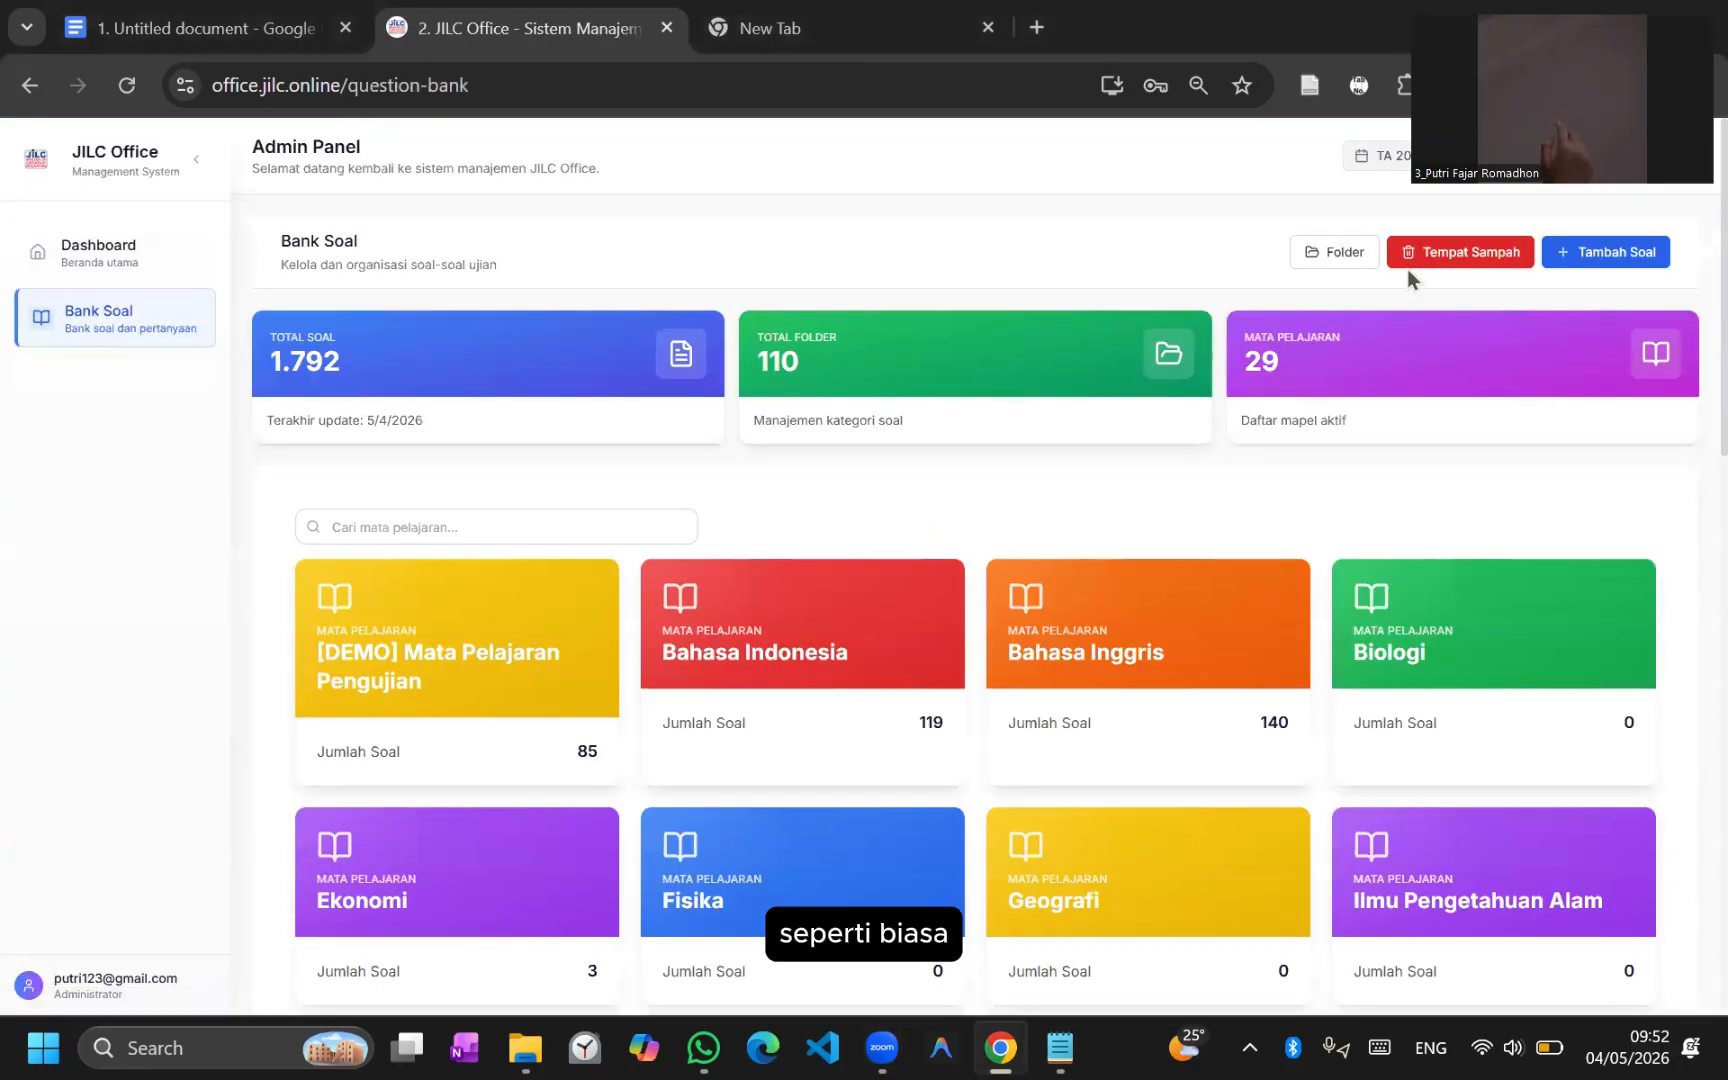
{"action": "left_click", "coordinate": [1607, 262]}
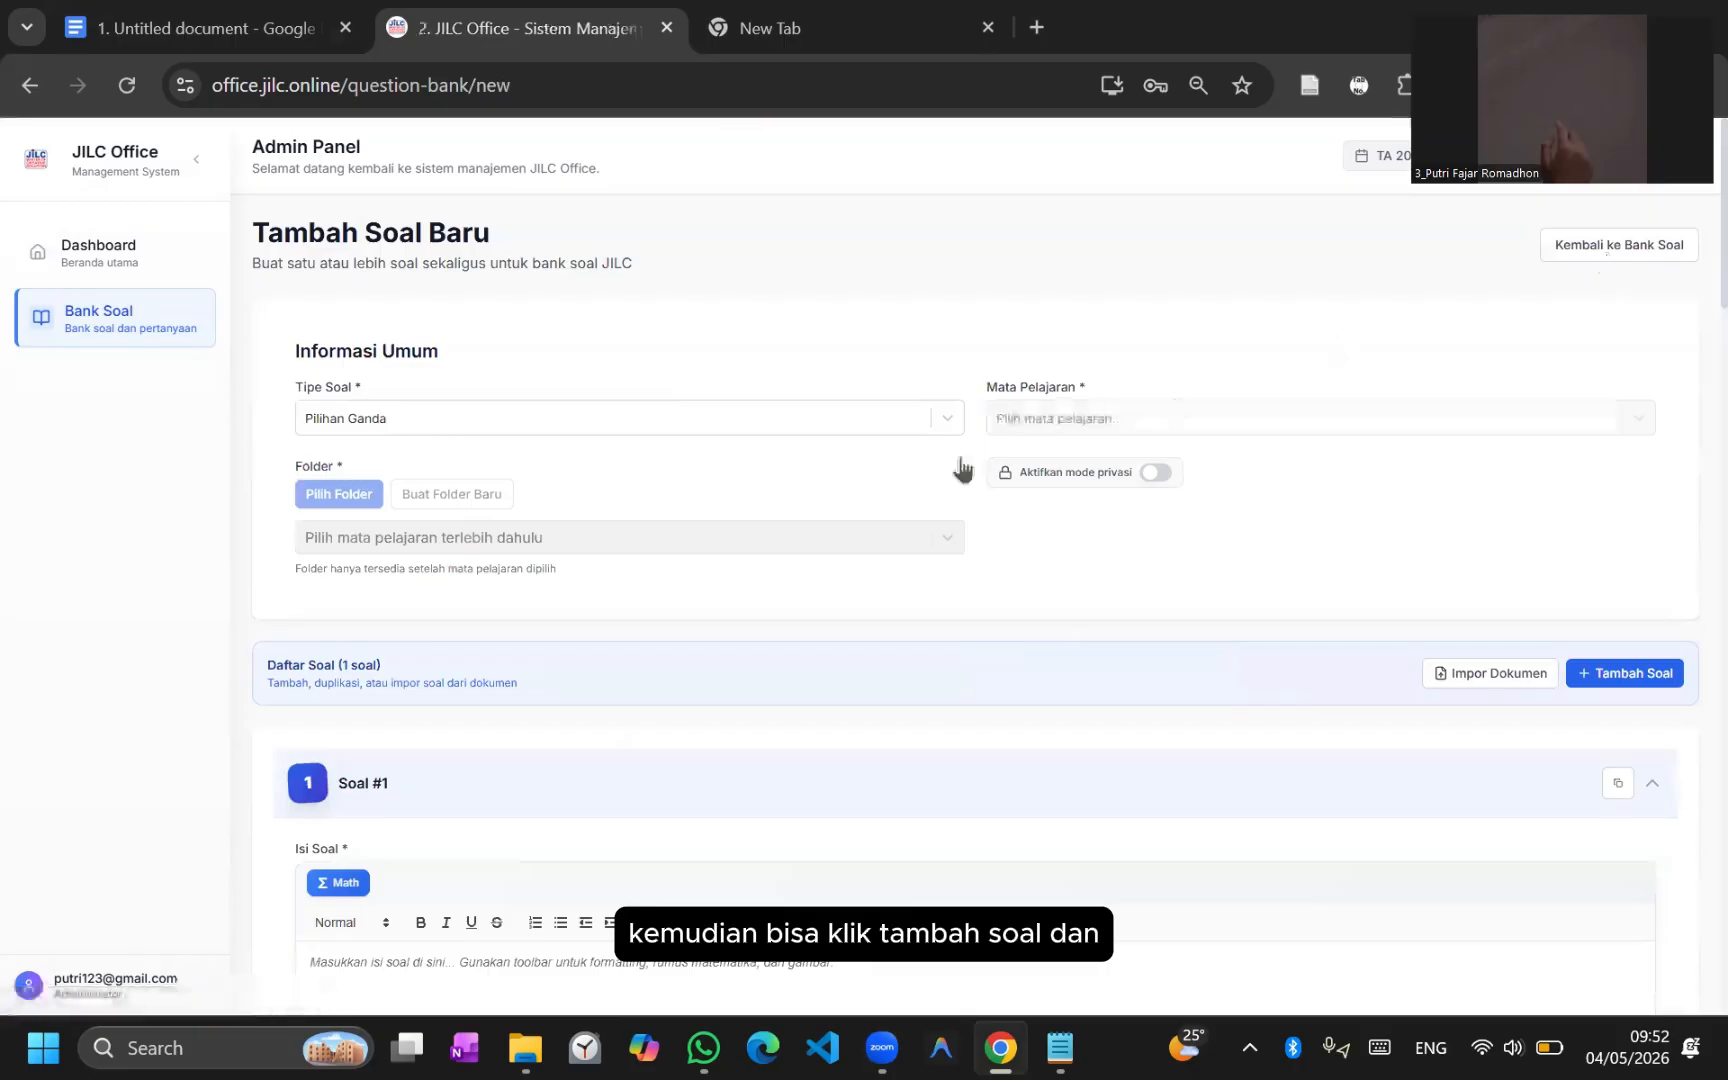
{"action": "scroll", "coordinate": [639, 490], "scroll_direction": "down", "scroll_amount": 1}
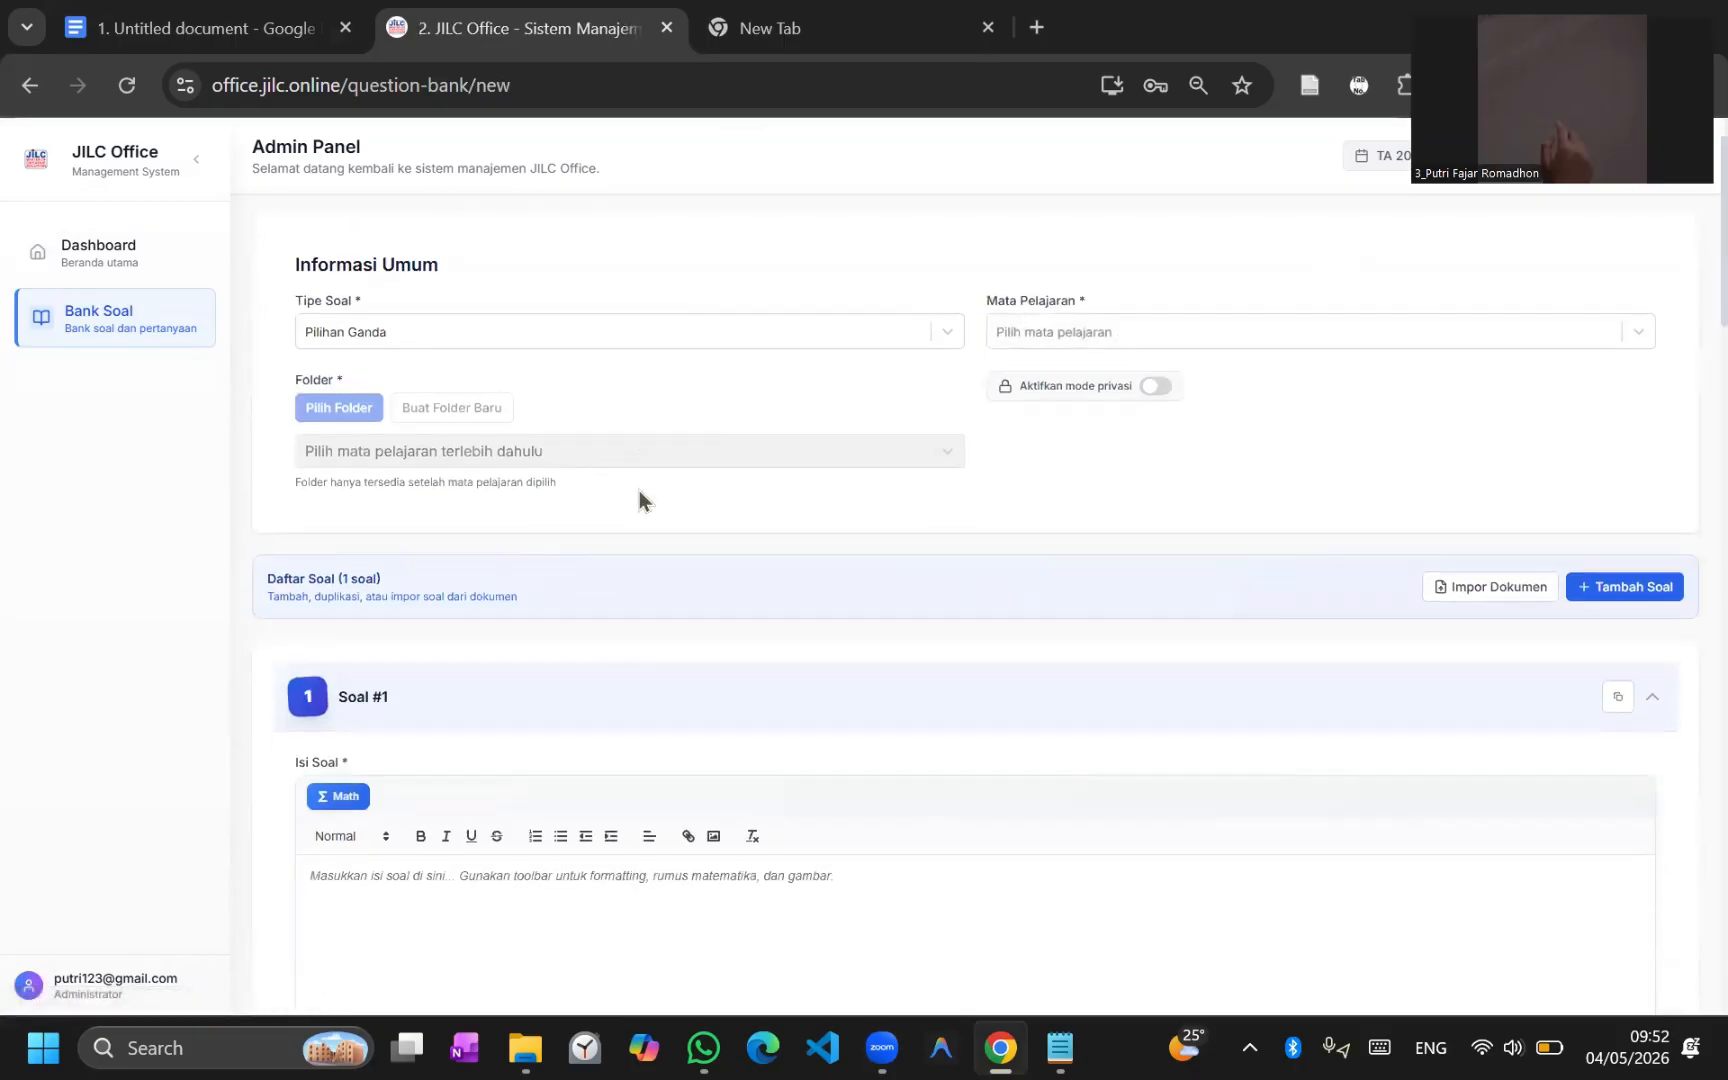
{"action": "left_click", "coordinate": [1103, 331]}
{"action": "left_click", "coordinate": [1114, 377]}
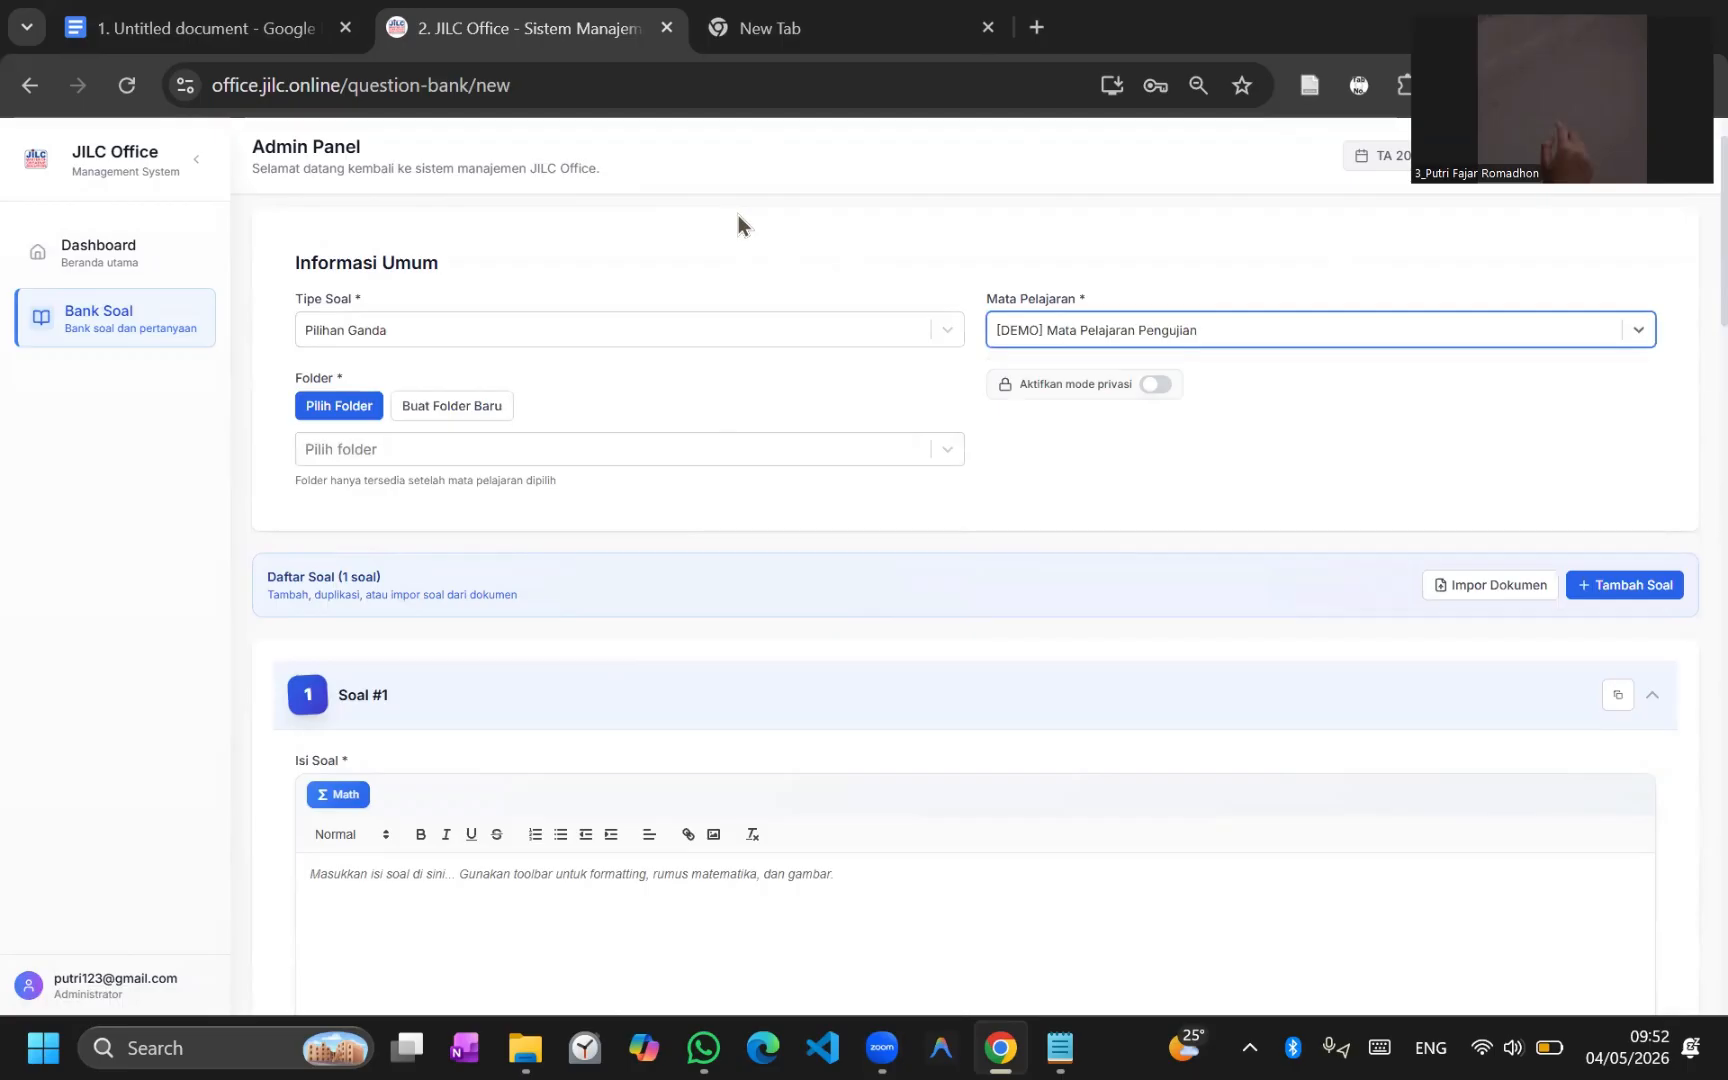
{"action": "left_click", "coordinate": [462, 336]}
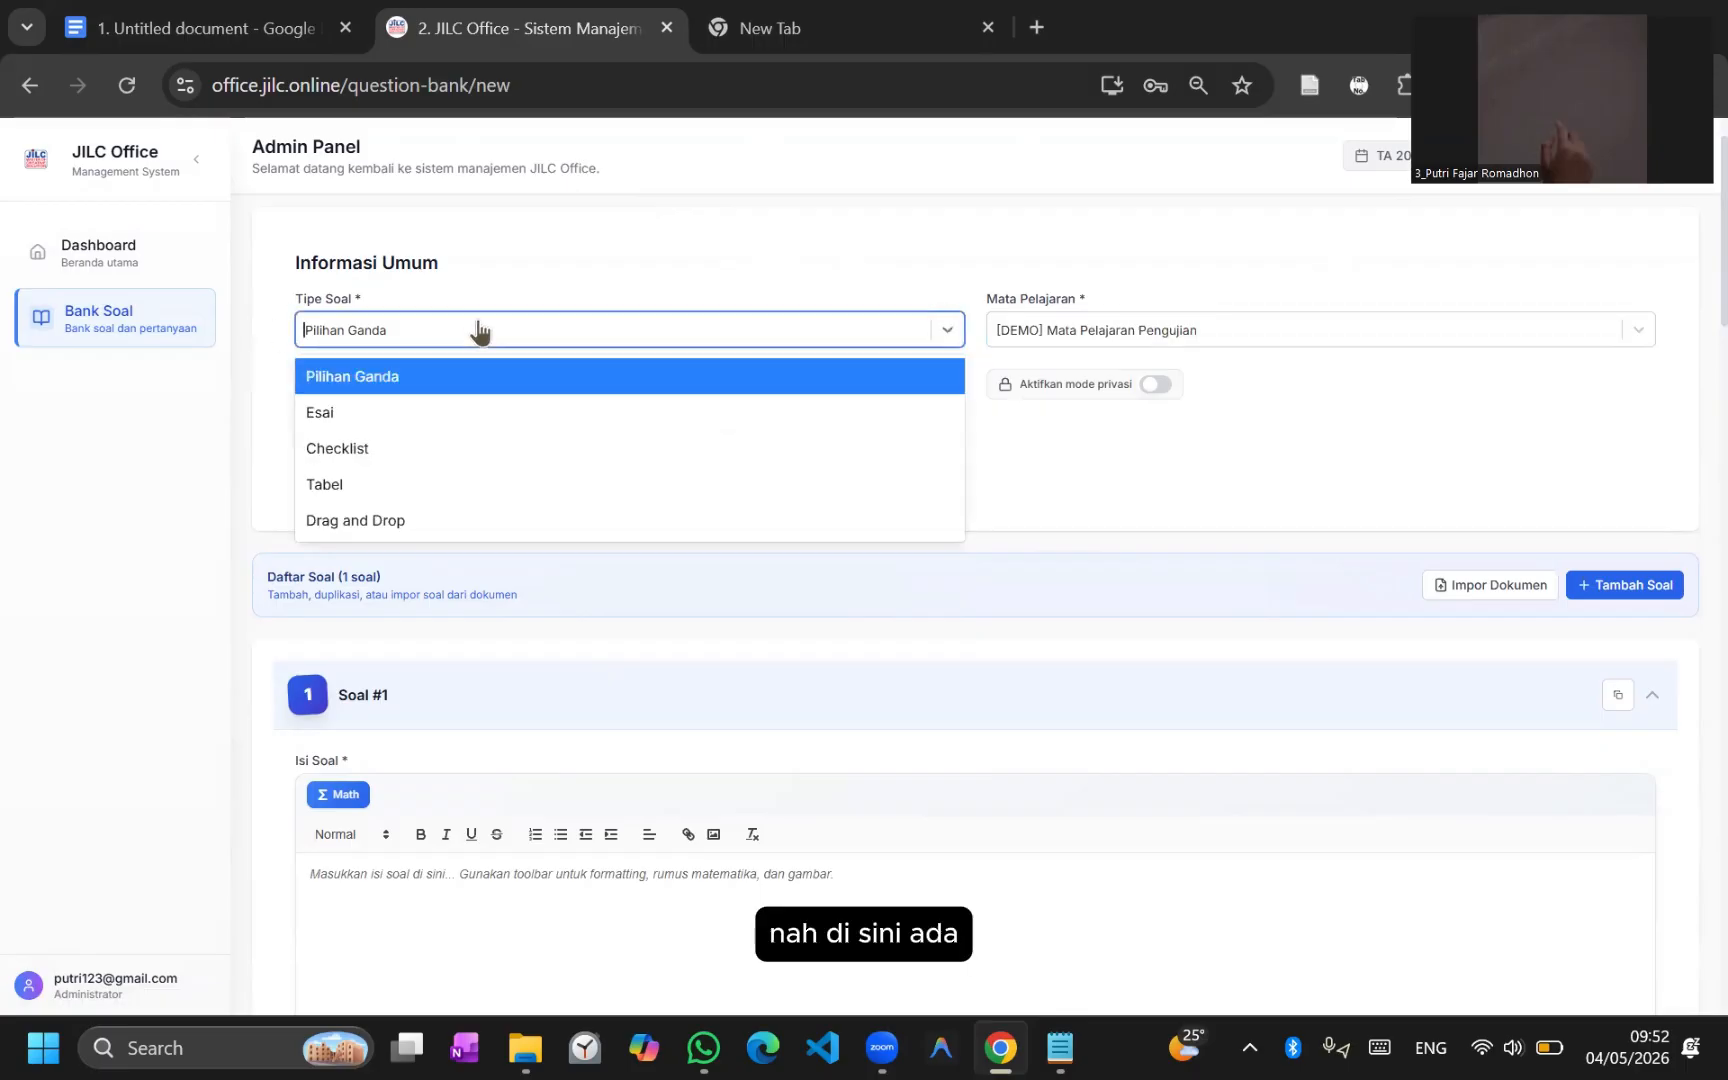
{"action": "left_click", "coordinate": [533, 377]}
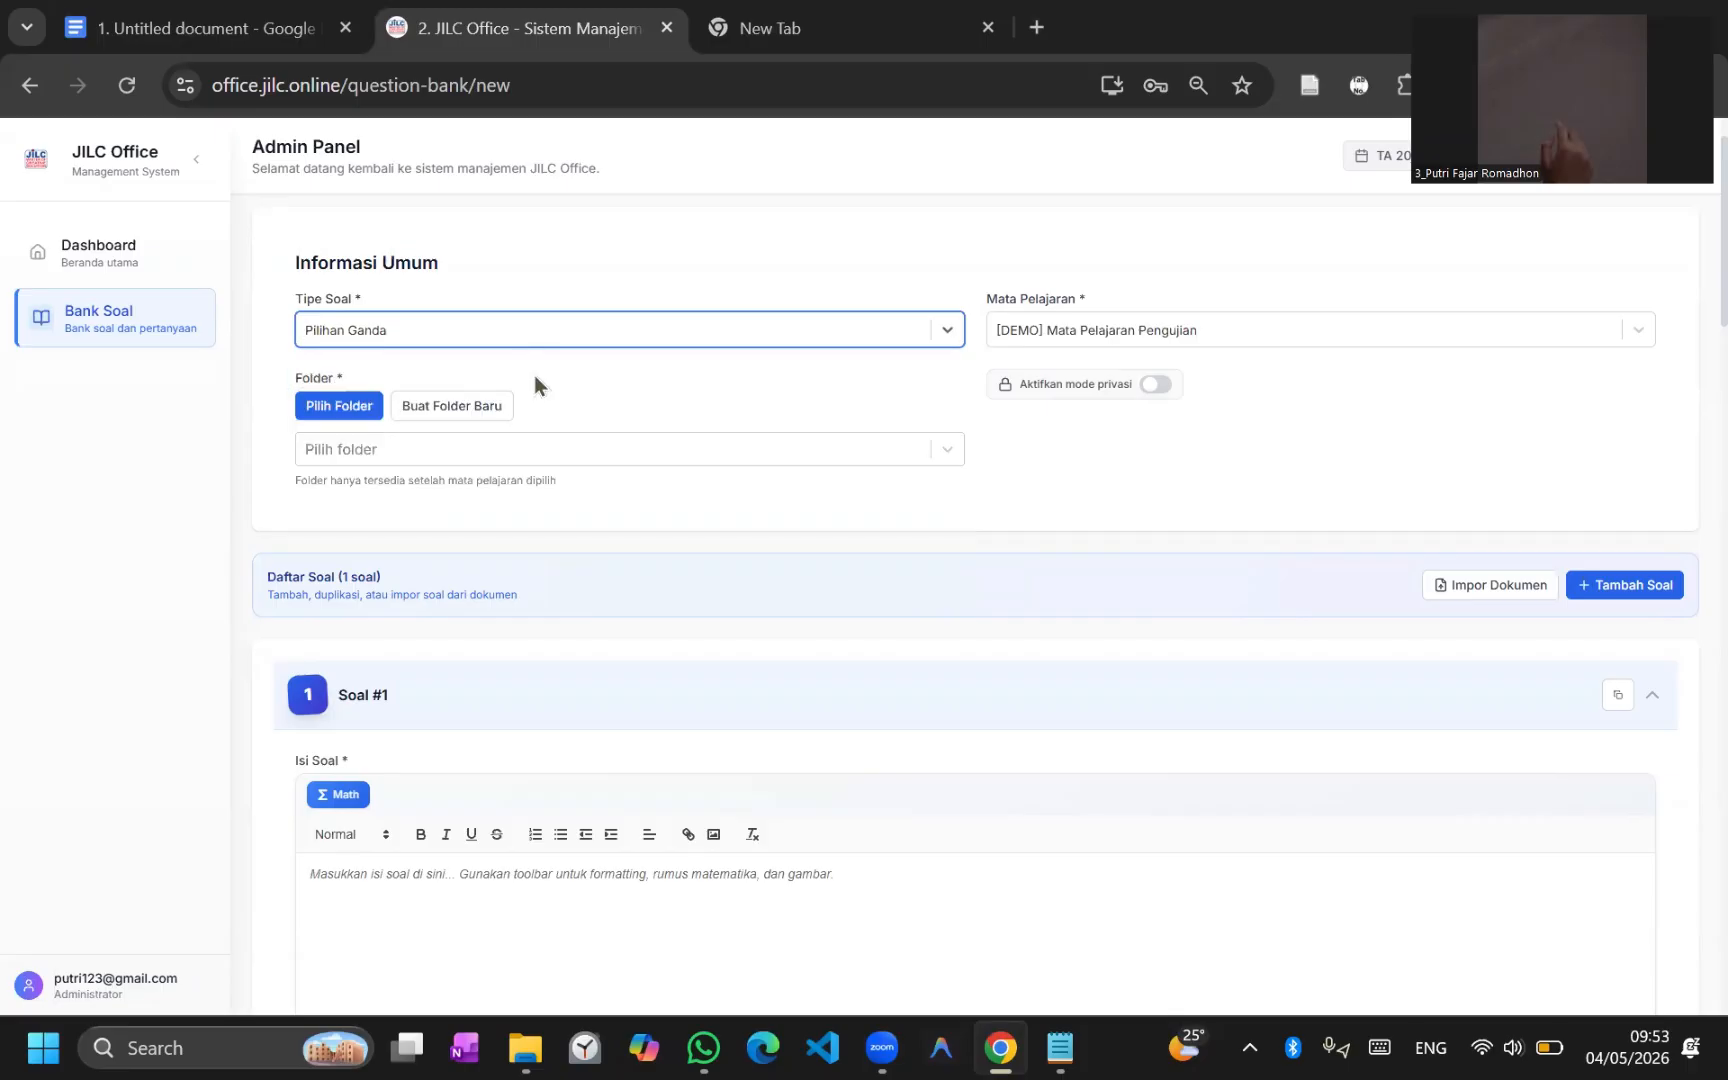
Step: Define a new private folder named "import pilgan" for the question and grant access to the JILC Cabang Demo branch
{"action": "left_click", "coordinate": [830, 447]}
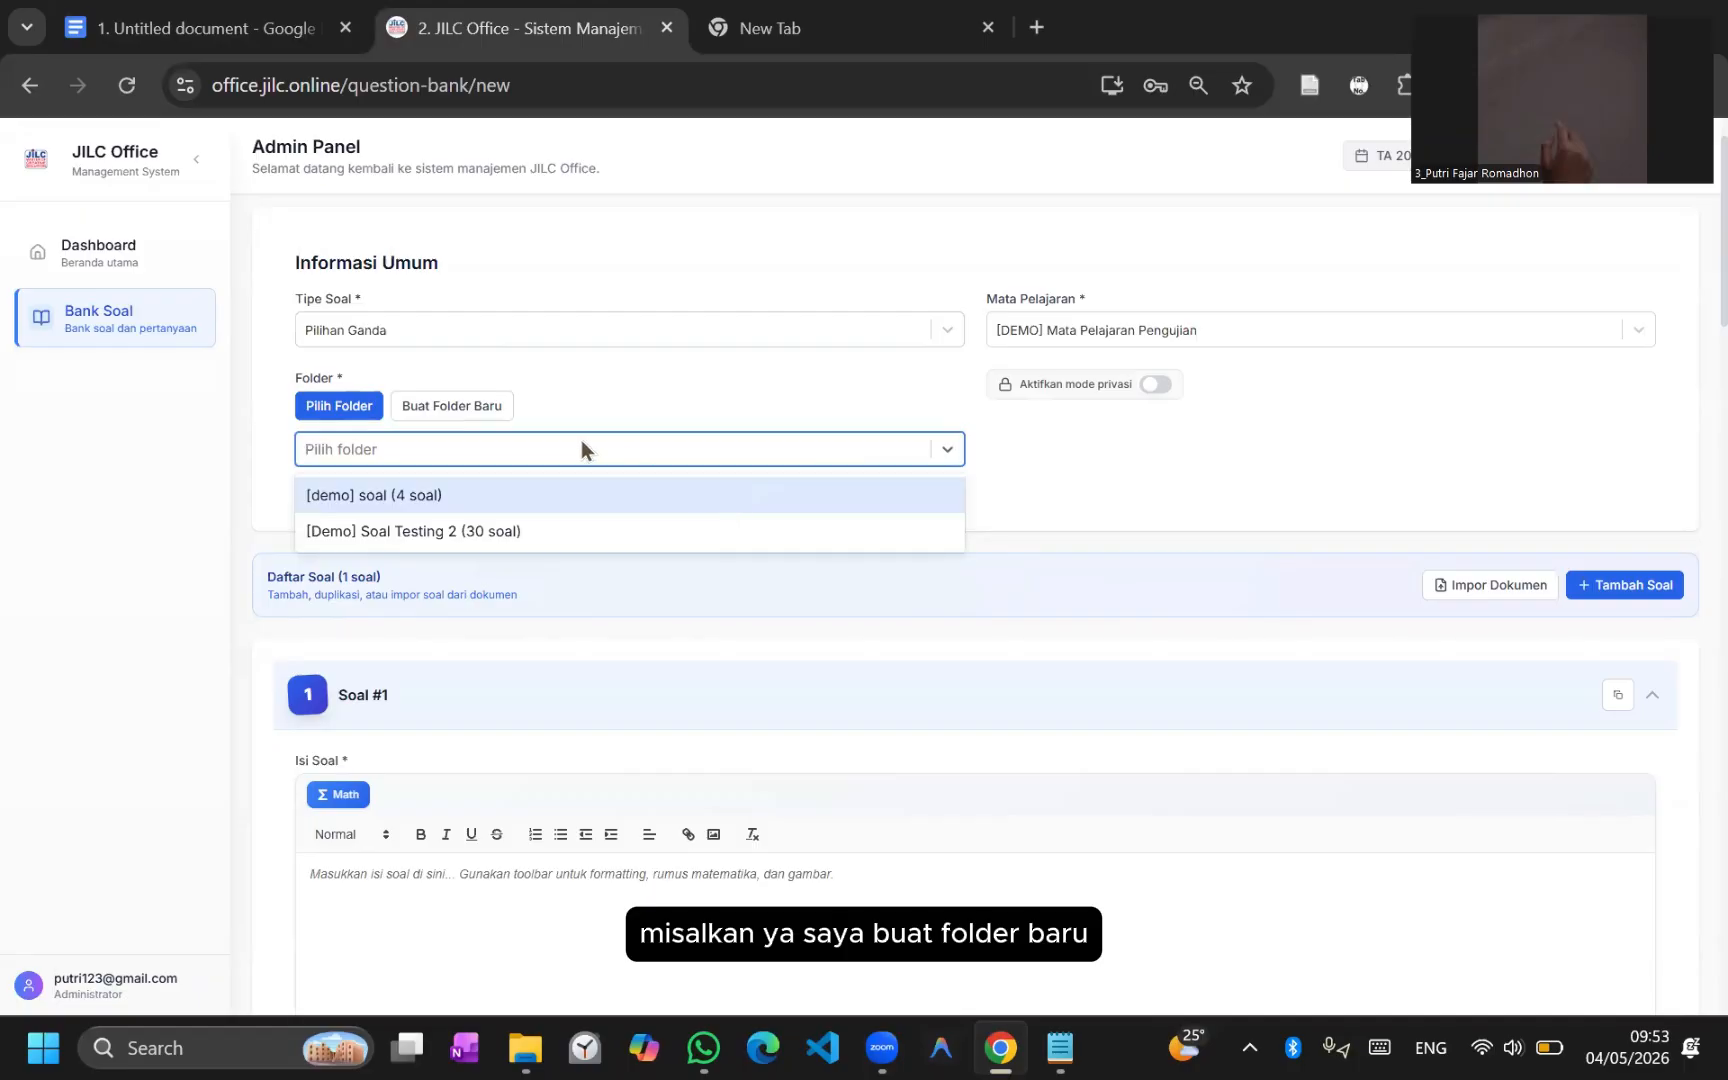
{"action": "left_click", "coordinate": [463, 404]}
{"action": "left_click", "coordinate": [510, 466]}
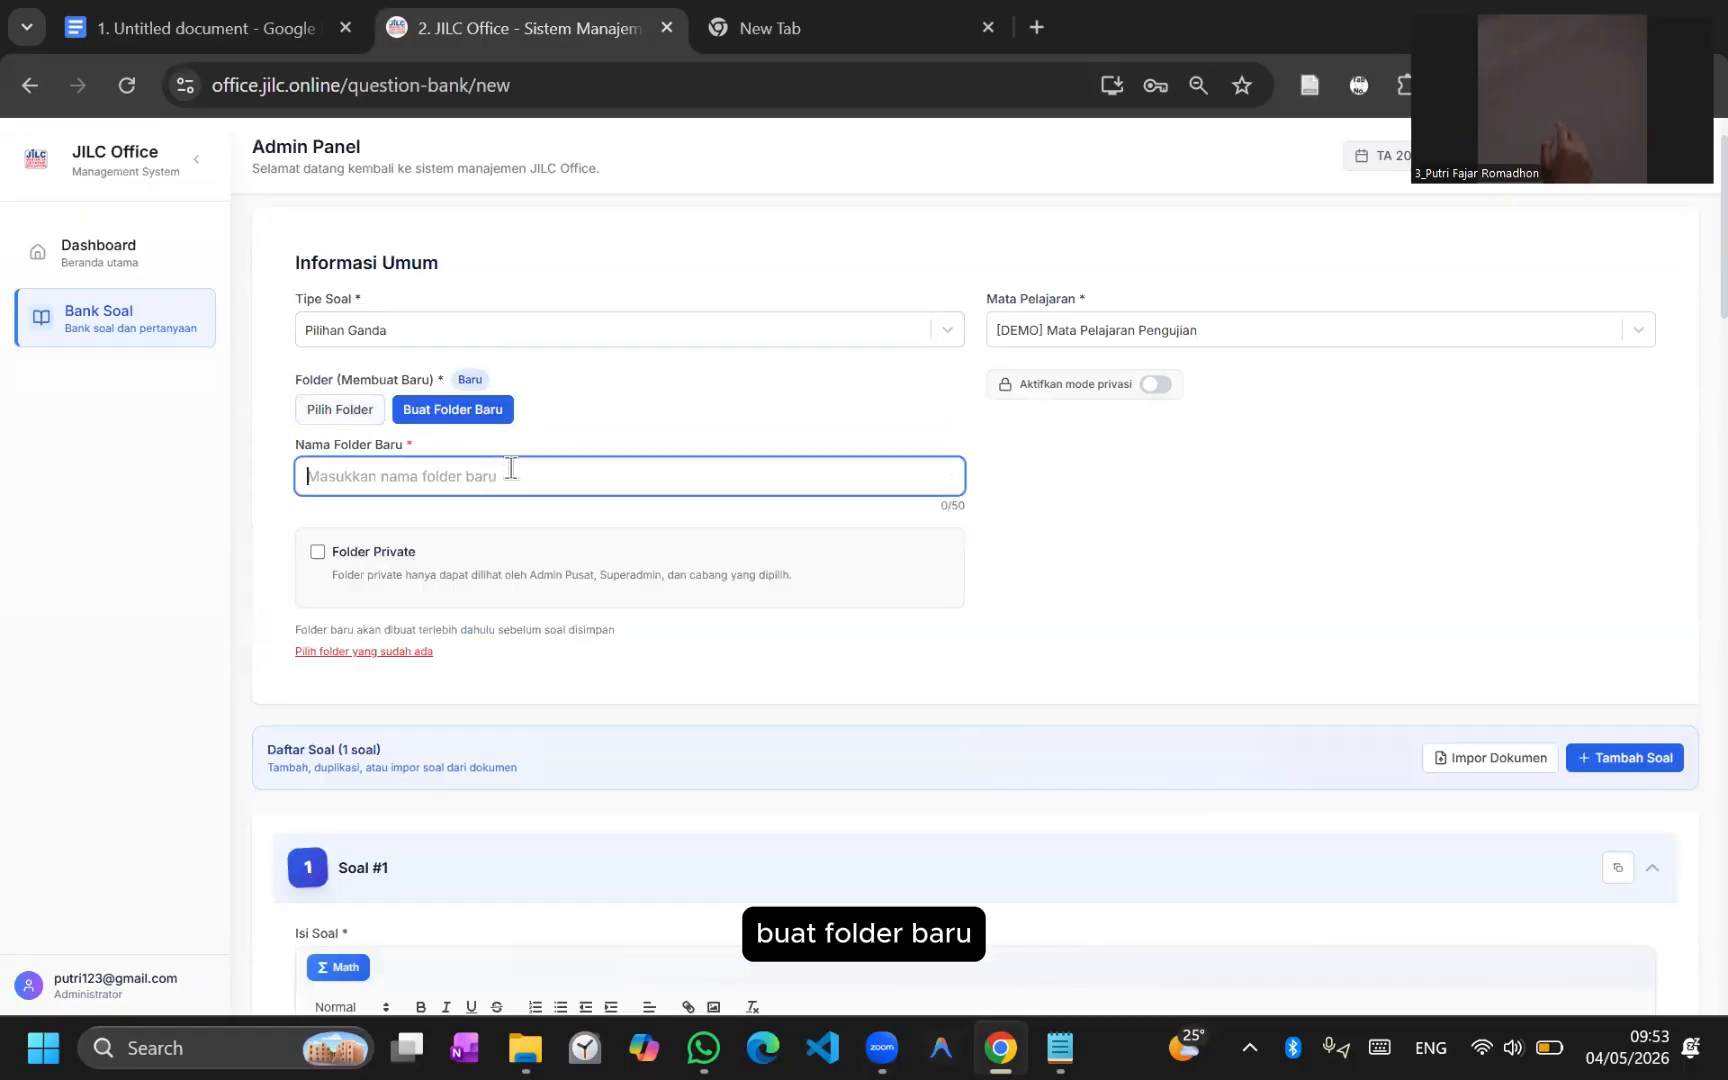
{"action": "type", "text": "i"}
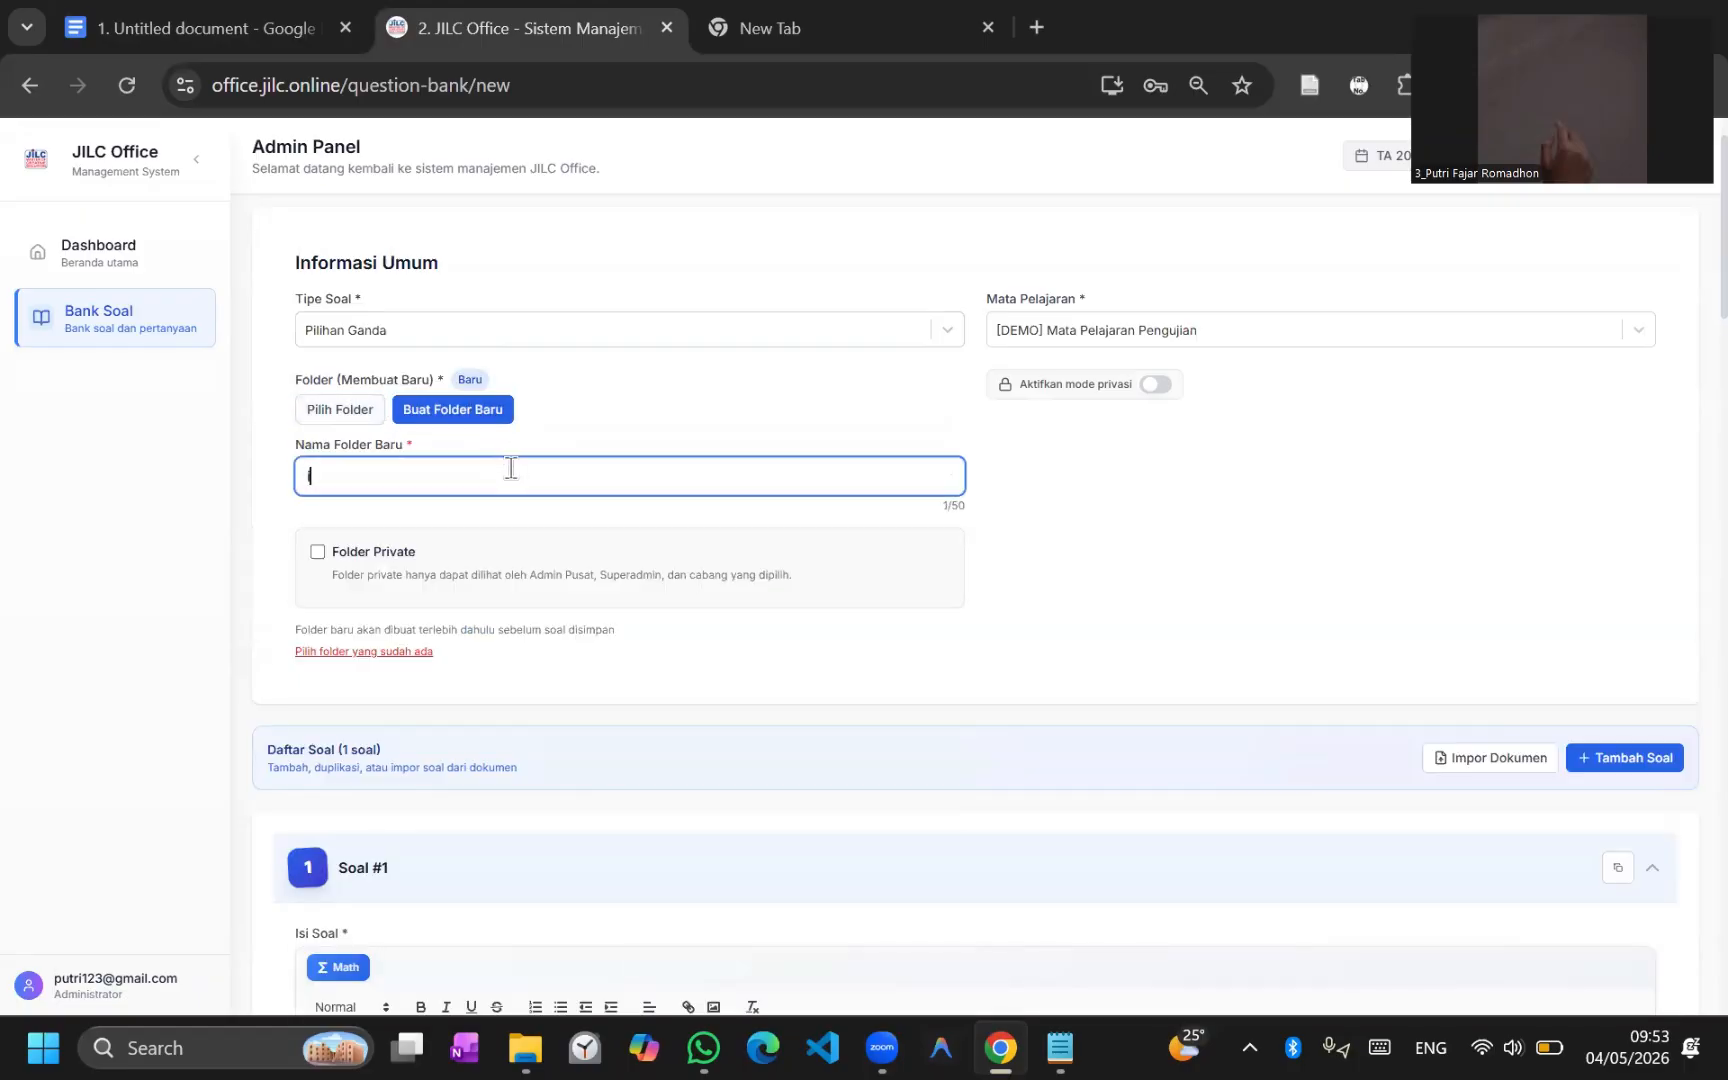
{"action": "type", "text": "mport pilgan"}
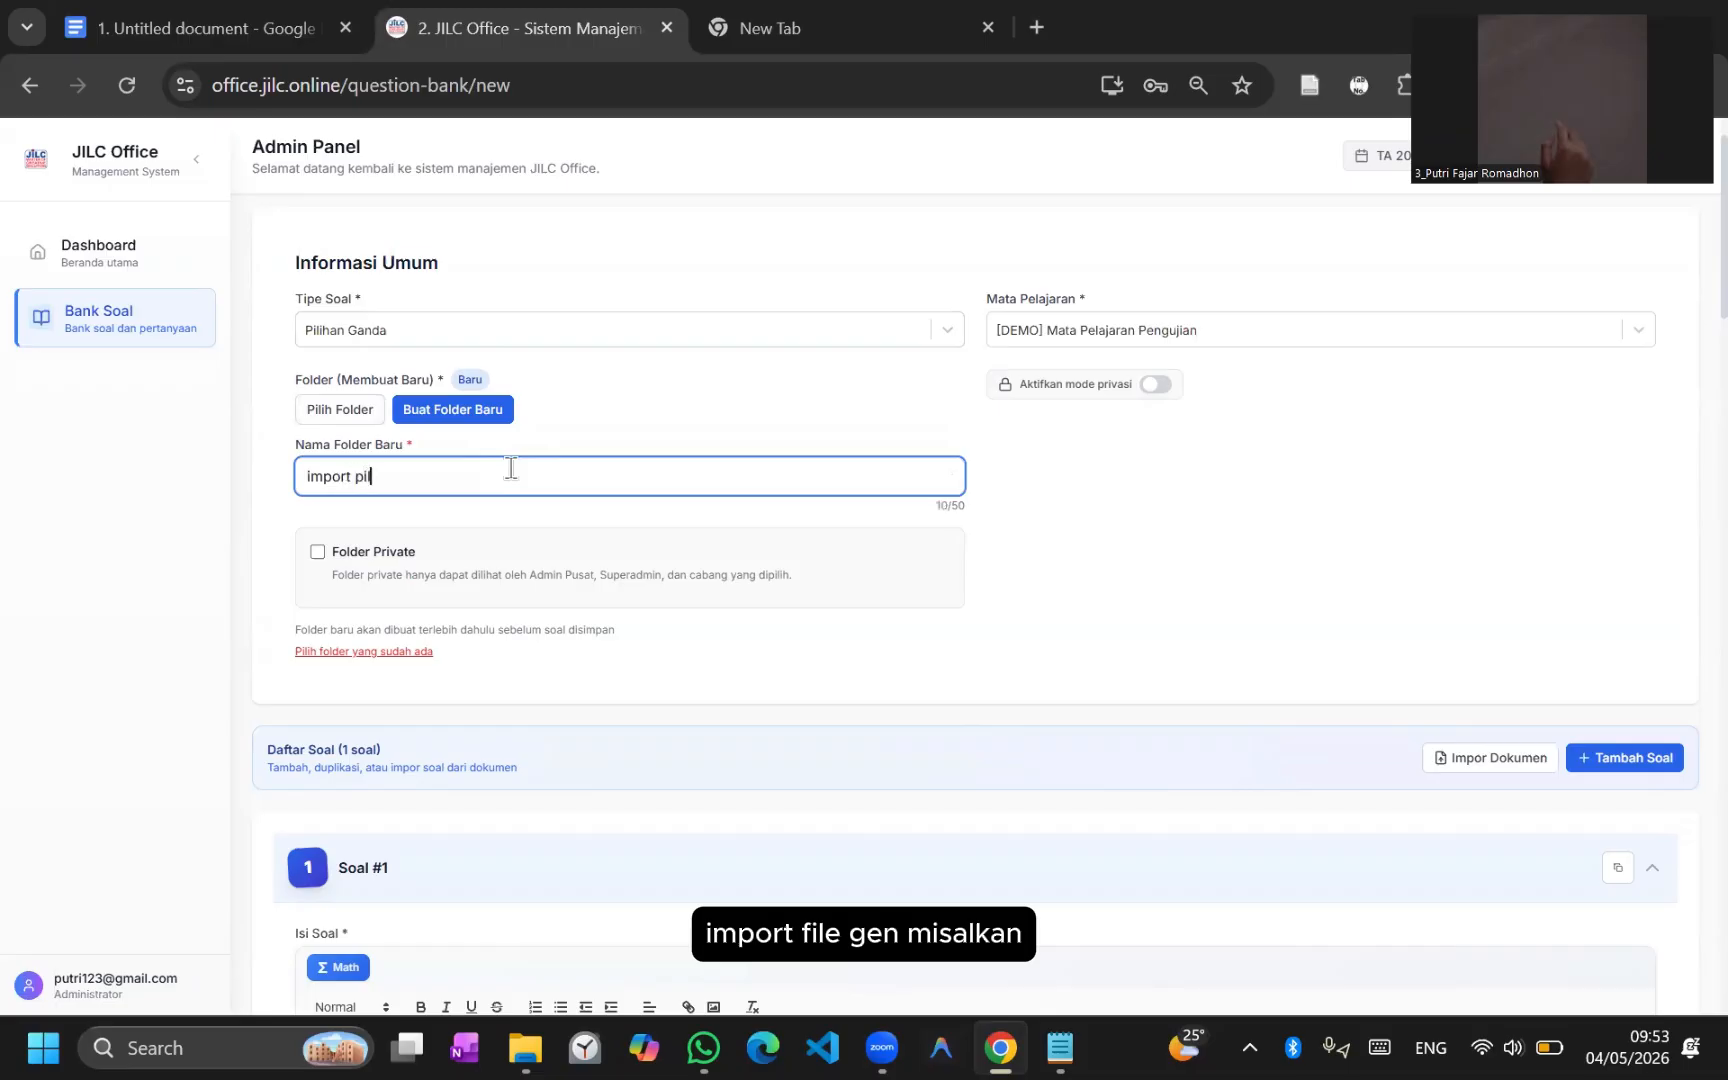
{"action": "left_click", "coordinate": [324, 552]}
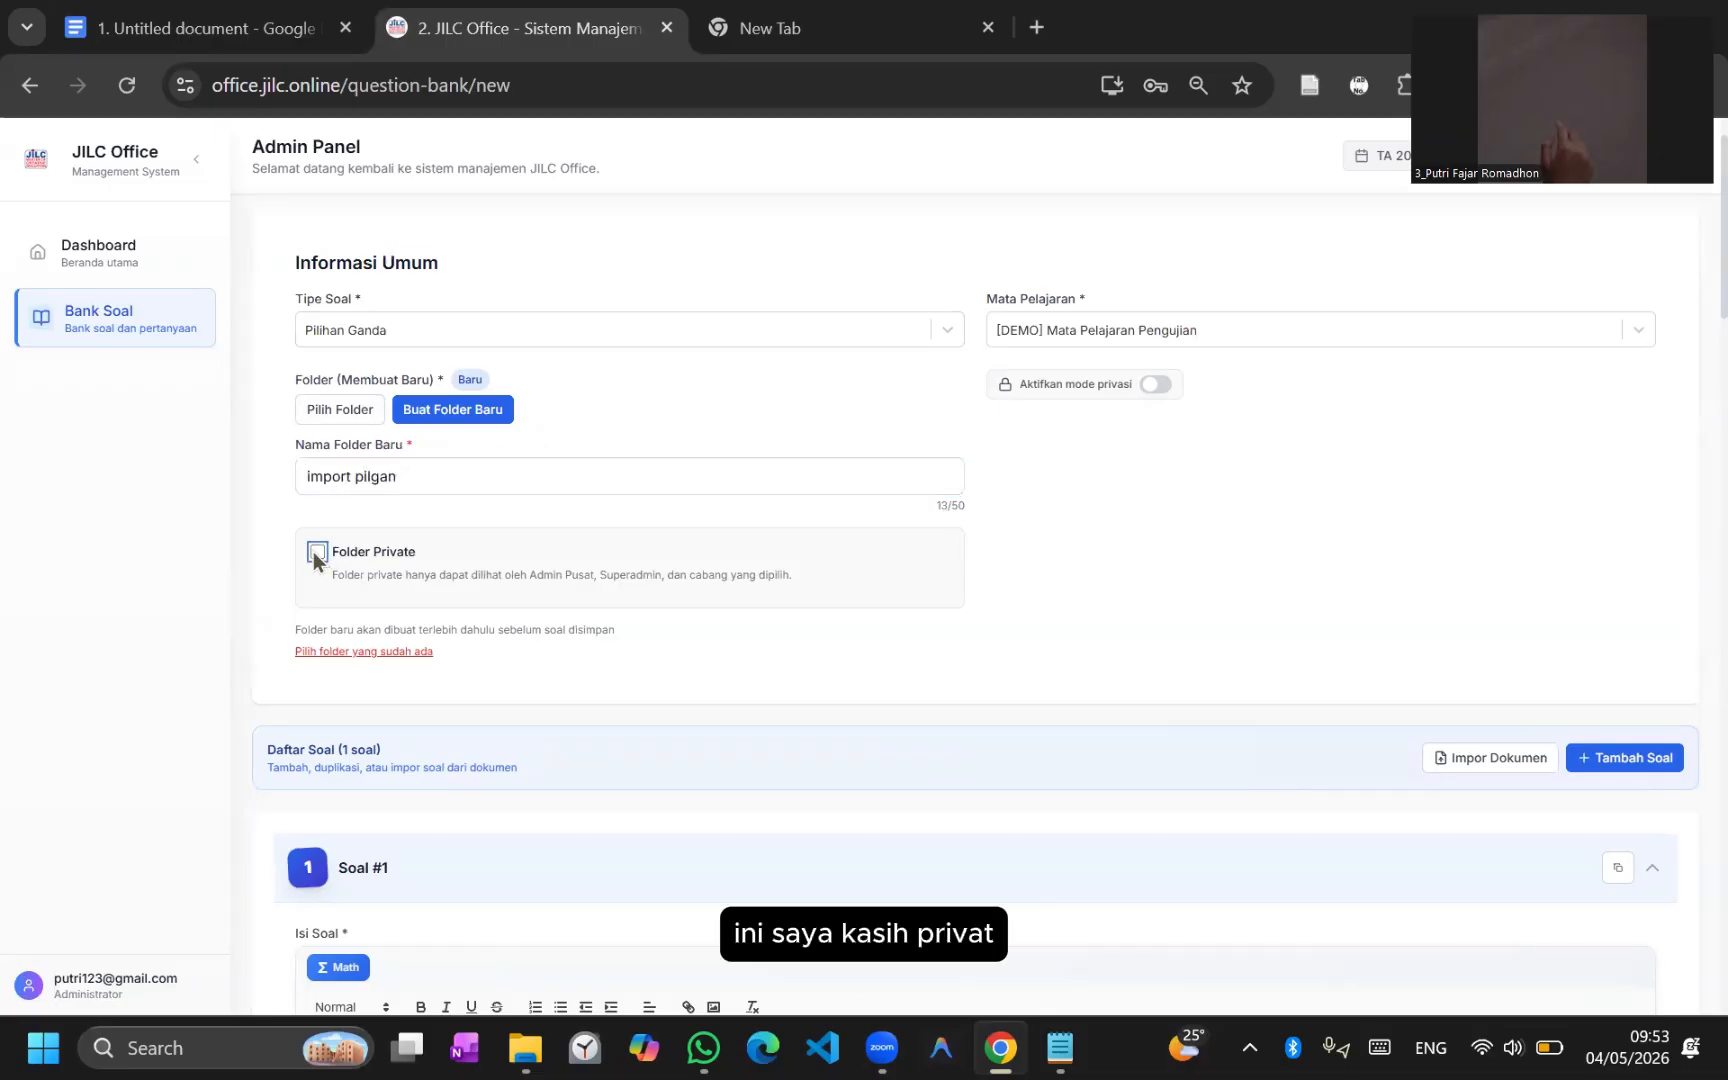
{"action": "scroll", "coordinate": [1271, 591], "scroll_direction": "down", "scroll_amount": 4}
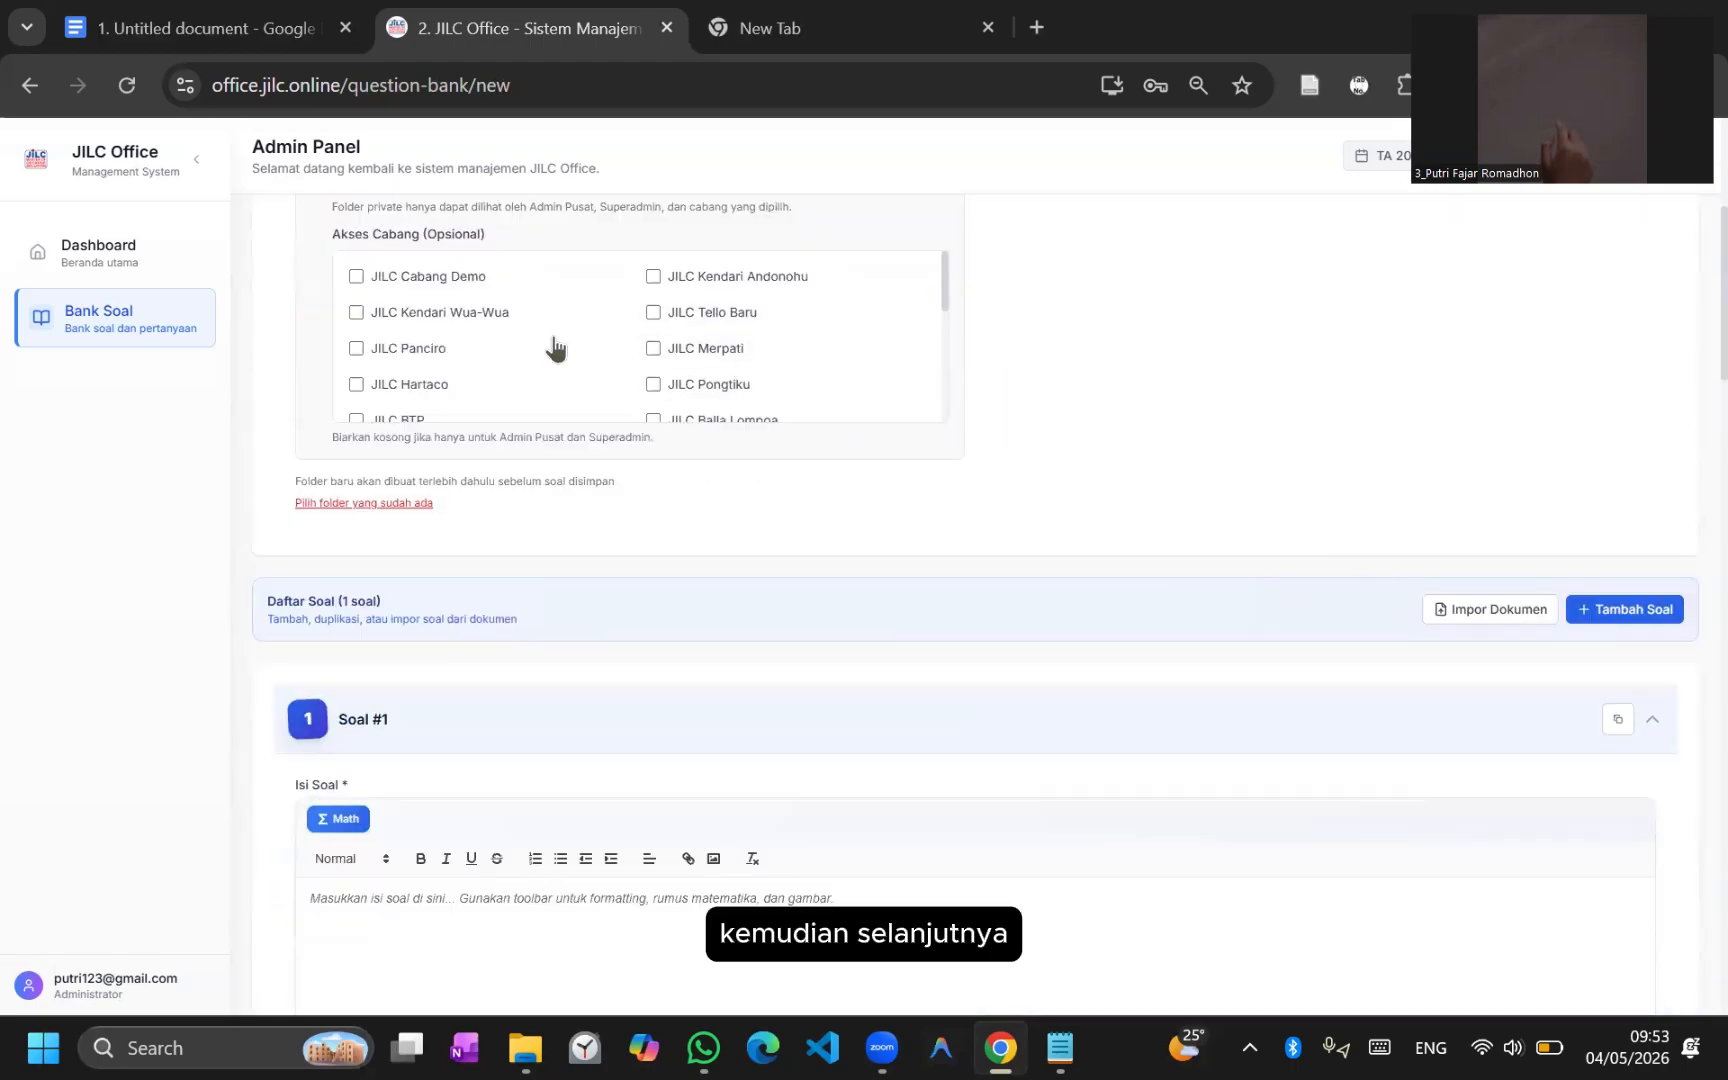
{"action": "left_click", "coordinate": [433, 276]}
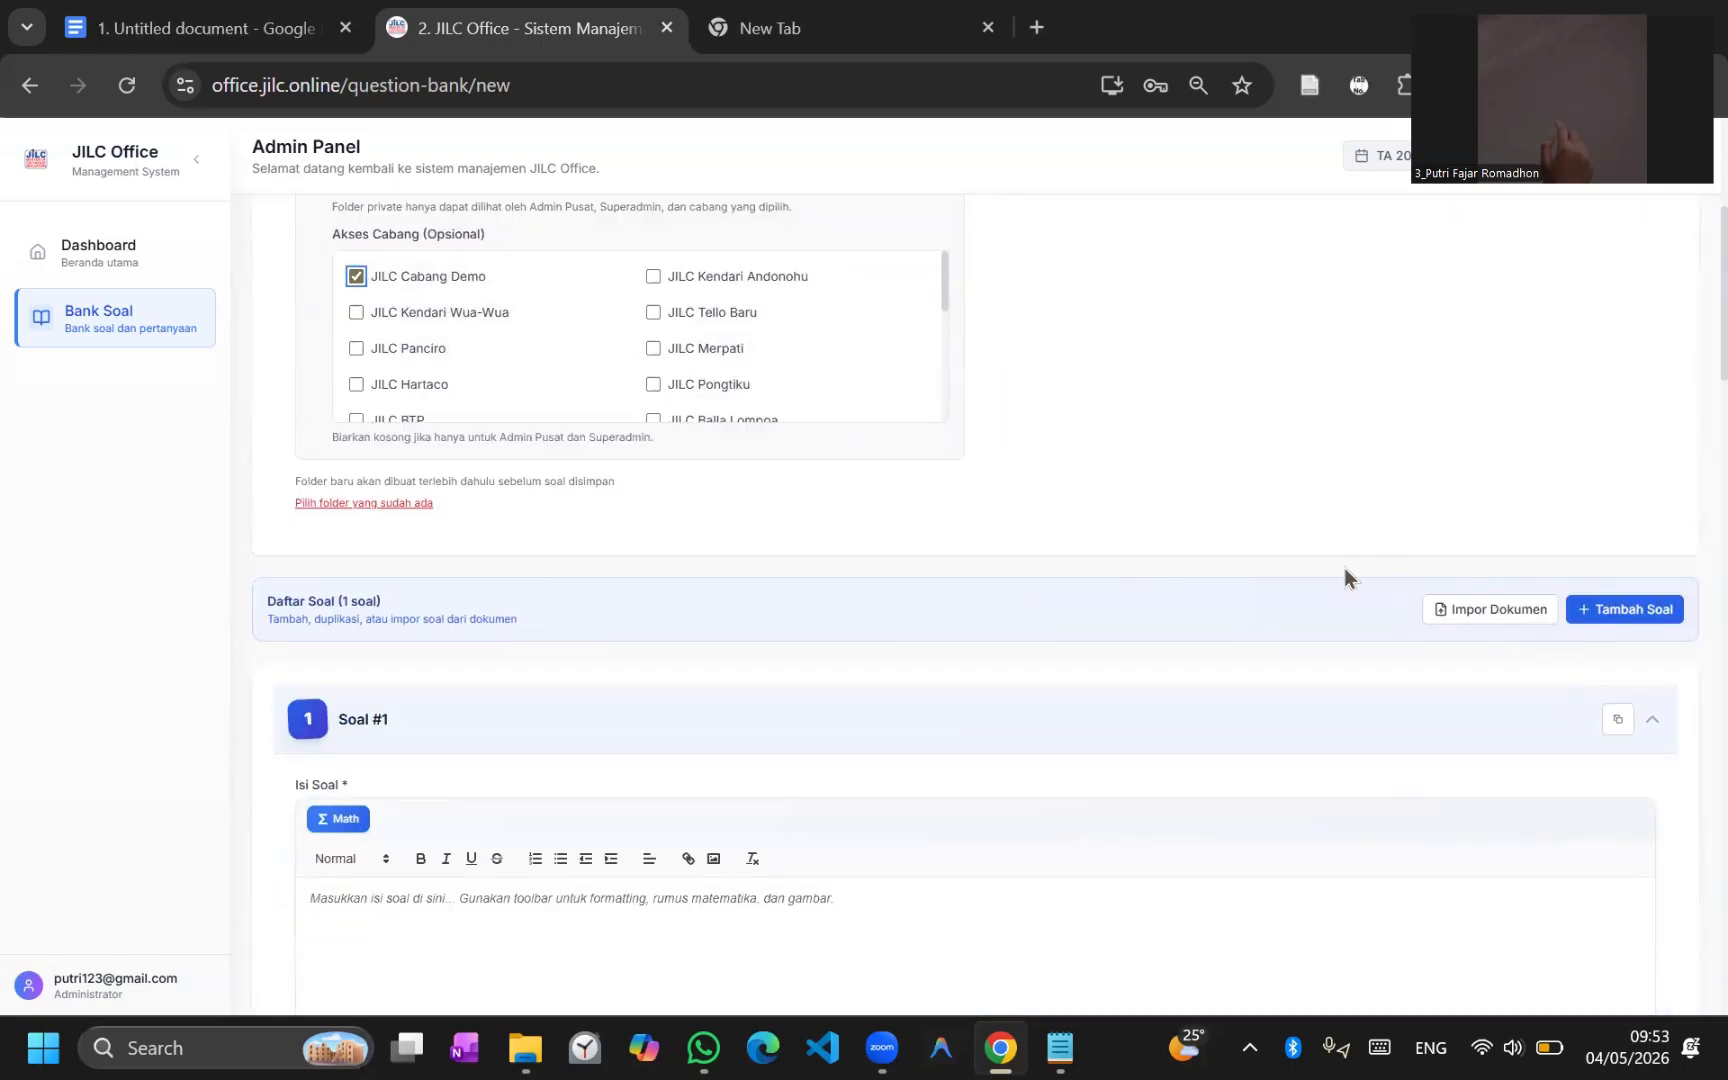
Step: Open the document import dialog for the question list
{"action": "scroll", "coordinate": [1345, 567], "scroll_direction": "down", "scroll_amount": 2}
{"action": "scroll", "coordinate": [1447, 460], "scroll_direction": "up", "scroll_amount": 3}
{"action": "scroll", "coordinate": [1447, 460], "scroll_direction": "right", "scroll_amount": 2}
{"action": "scroll", "coordinate": [1447, 460], "scroll_direction": "up", "scroll_amount": 2}
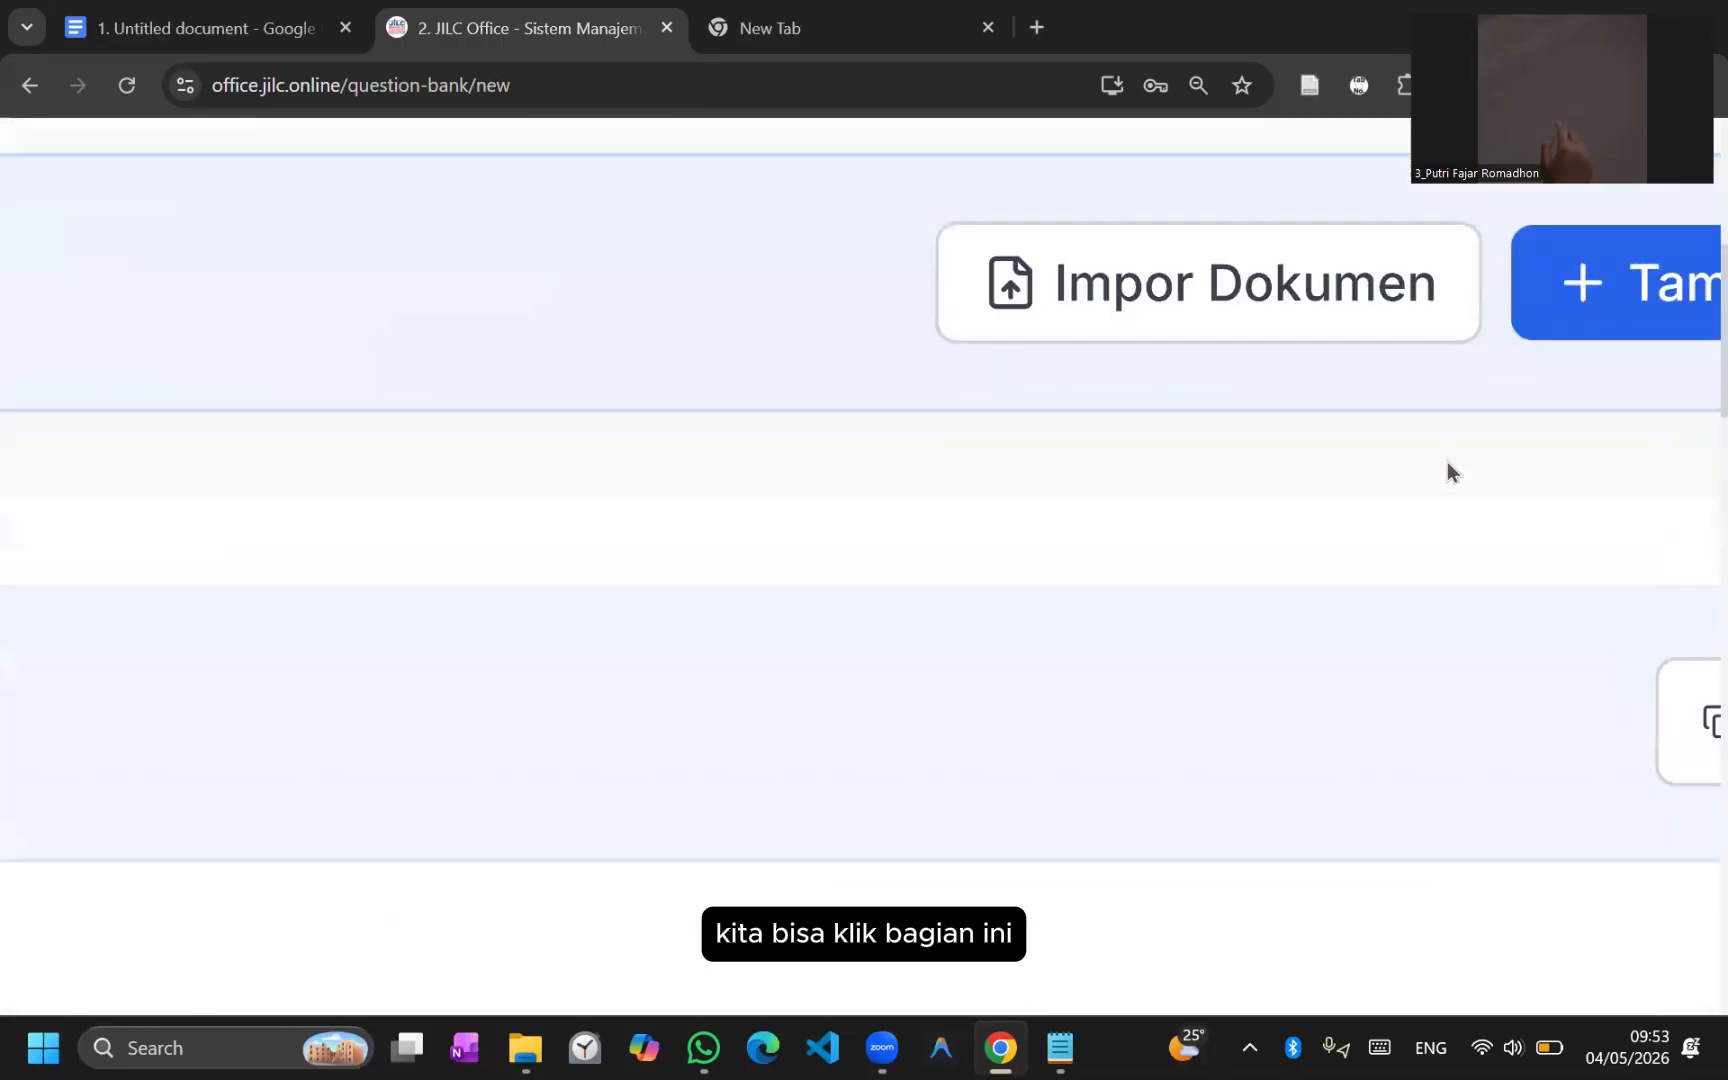
{"action": "scroll", "coordinate": [1027, 352], "scroll_direction": "down", "scroll_amount": 3}
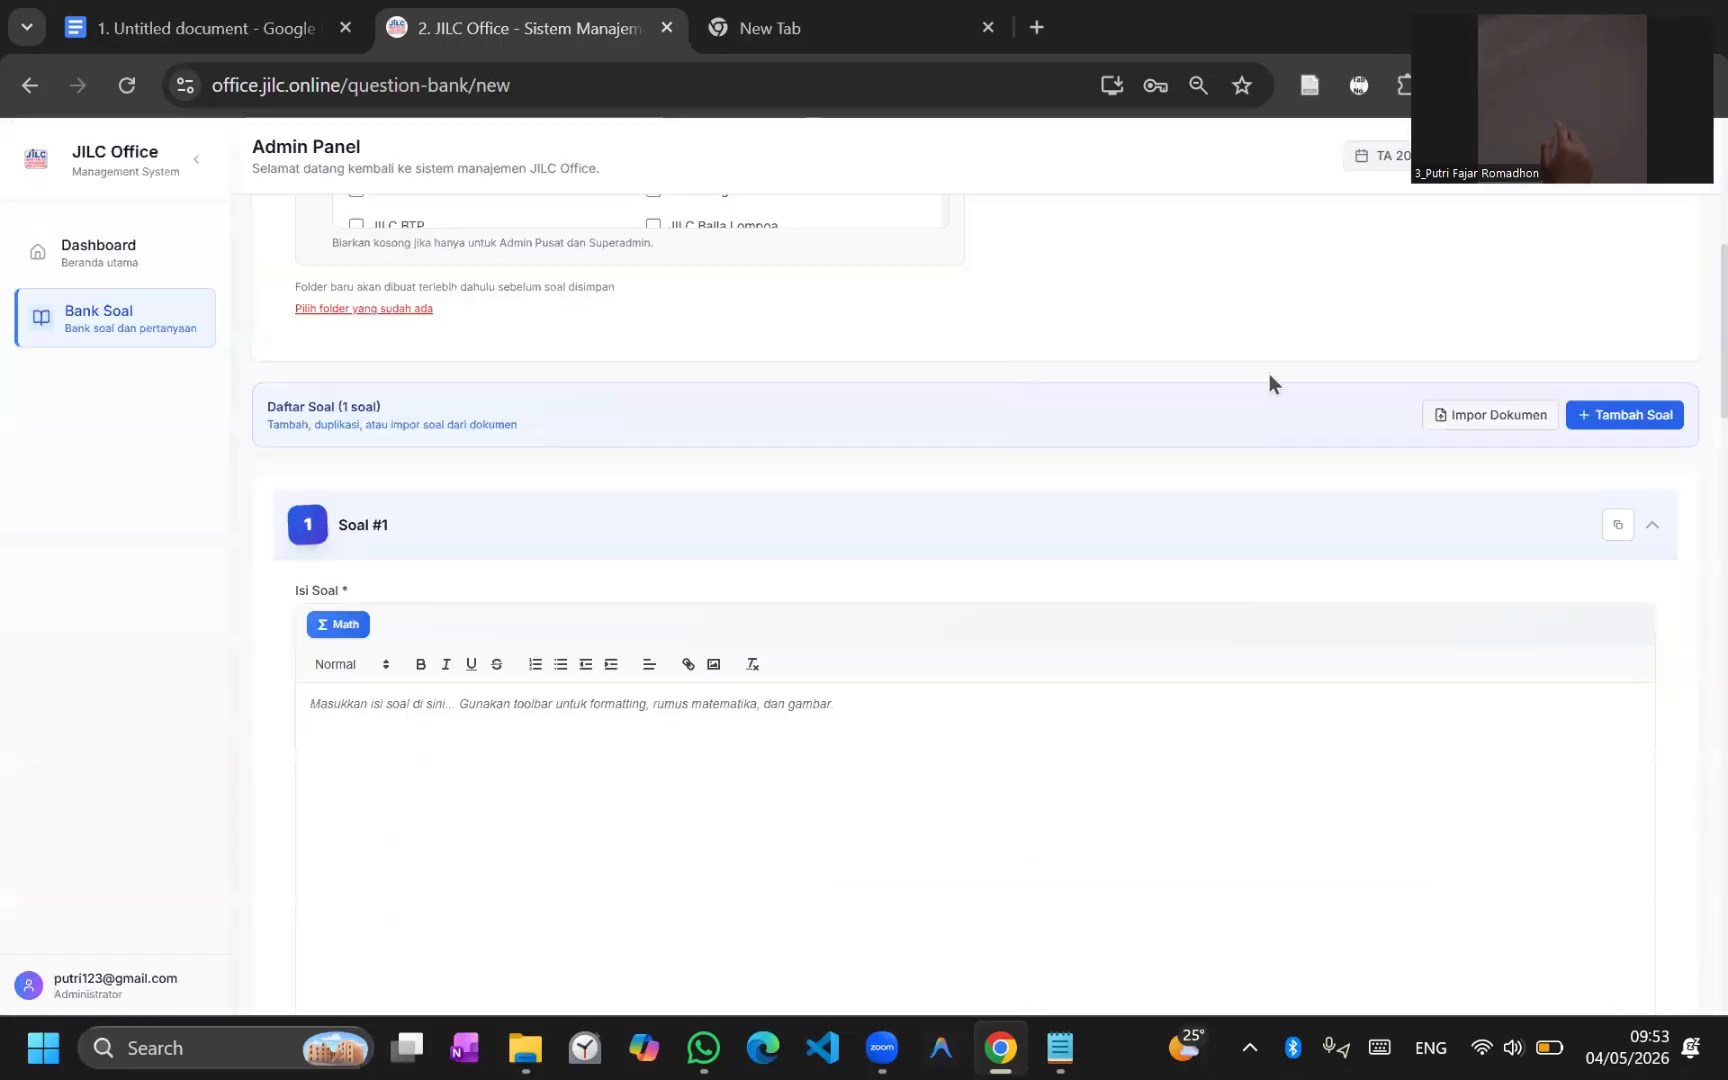
{"action": "left_click", "coordinate": [1466, 420]}
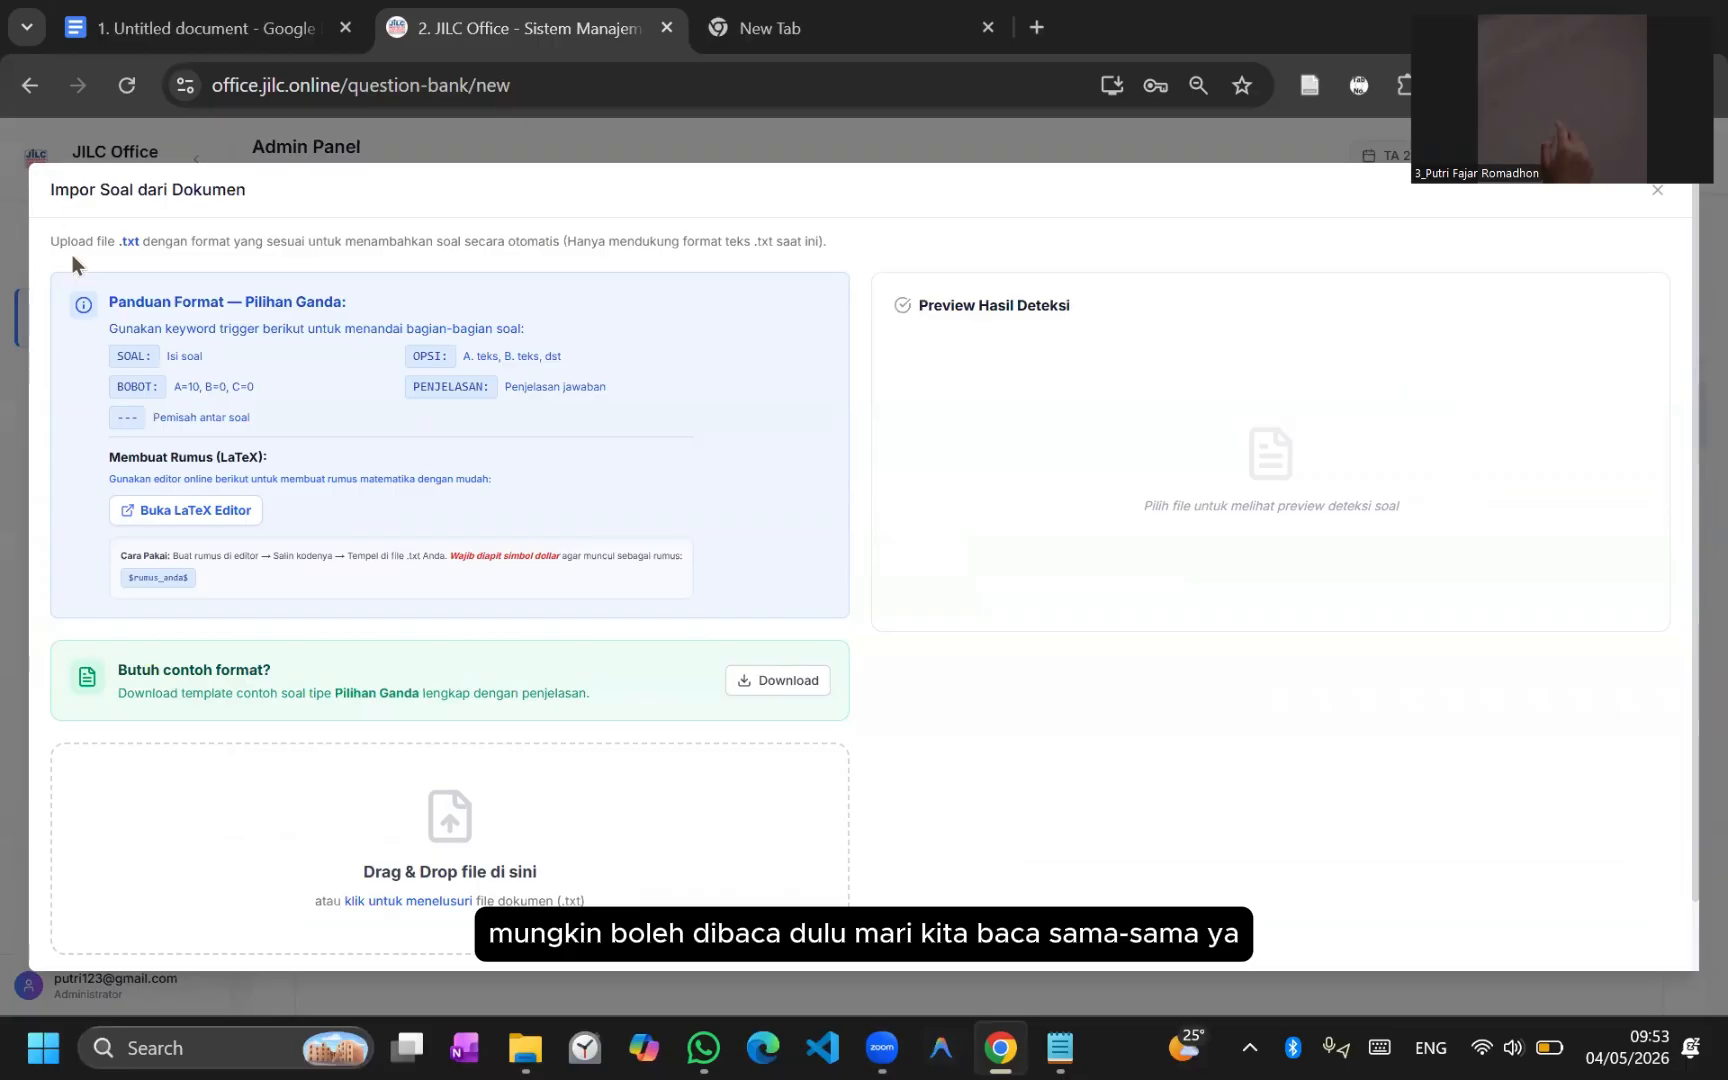
Step: Read the accepted upload file type and the introduction to the Pilihan Ganda format guide
{"action": "key", "text": "ctrl+plus"}
{"action": "key", "text": "ctrl+plus"}
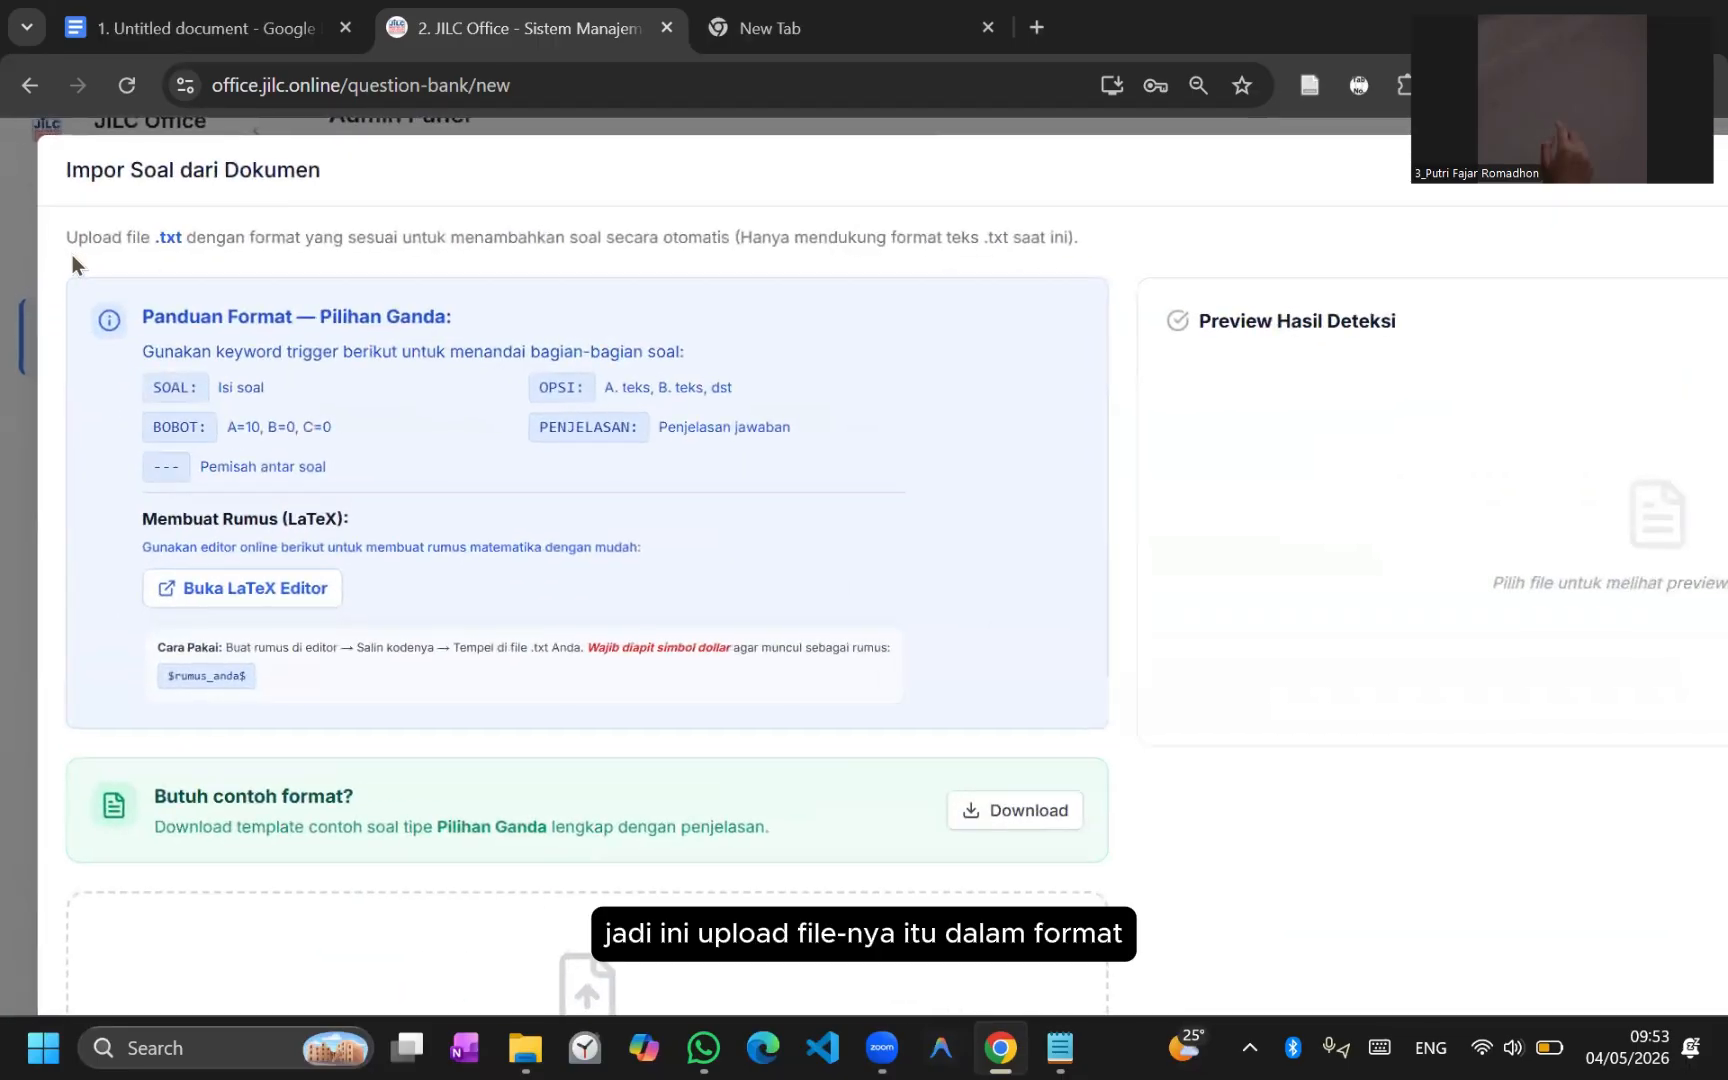
{"action": "left_click_drag", "start_coordinate": [67, 240], "coordinate": [186, 243]}
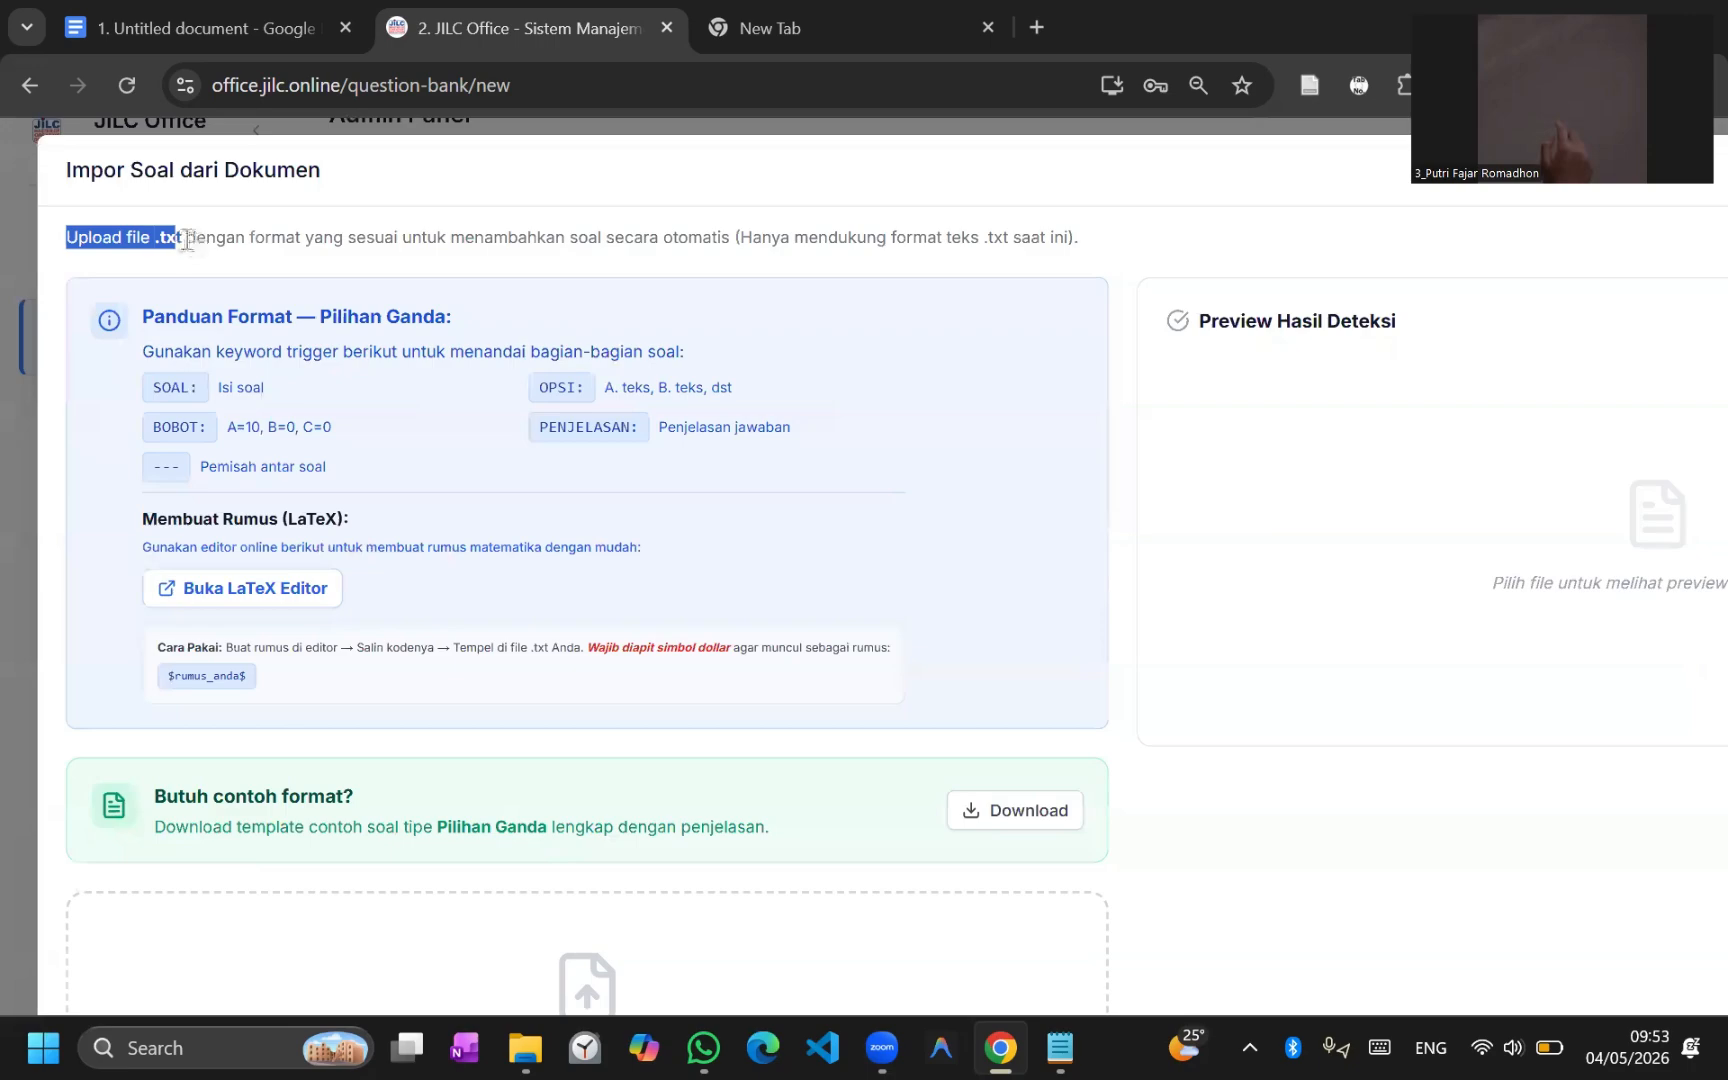
{"action": "left_click_drag", "start_coordinate": [186, 241], "coordinate": [155, 233]}
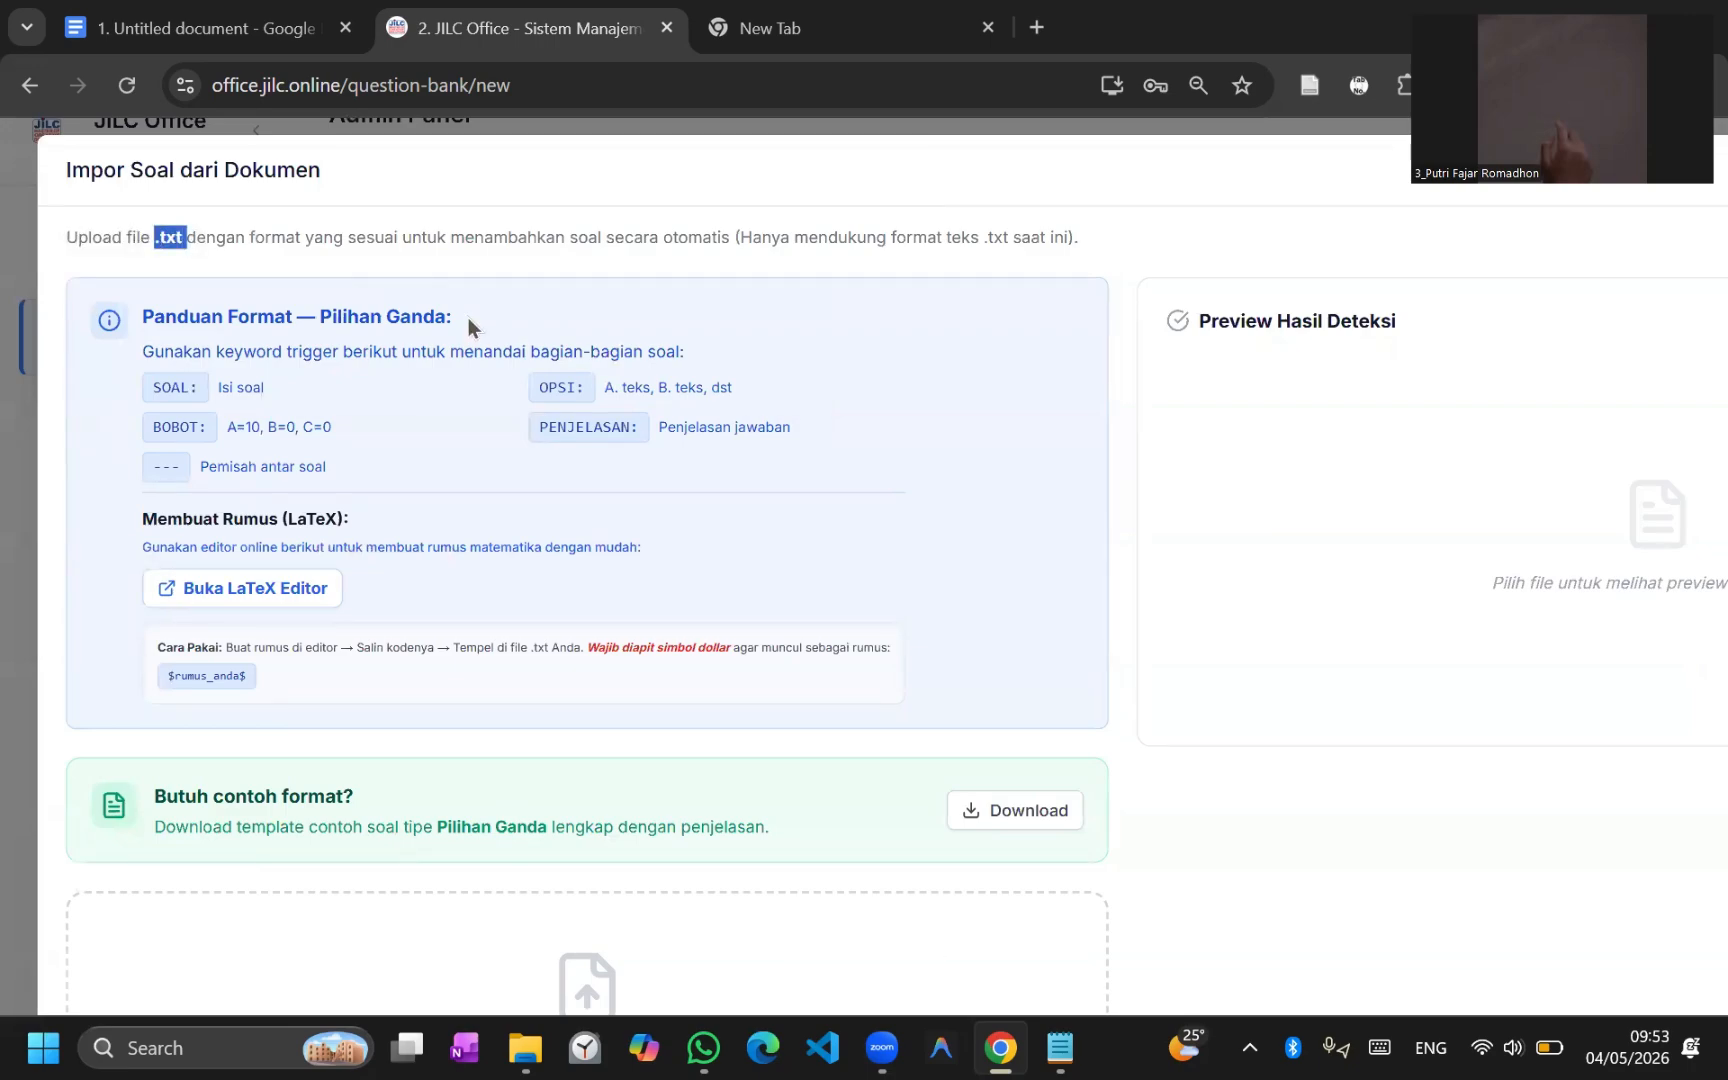
{"action": "scroll", "coordinate": [467, 327], "scroll_direction": "down", "scroll_amount": 1}
{"action": "left_click_drag", "start_coordinate": [142, 250], "coordinate": [357, 250]}
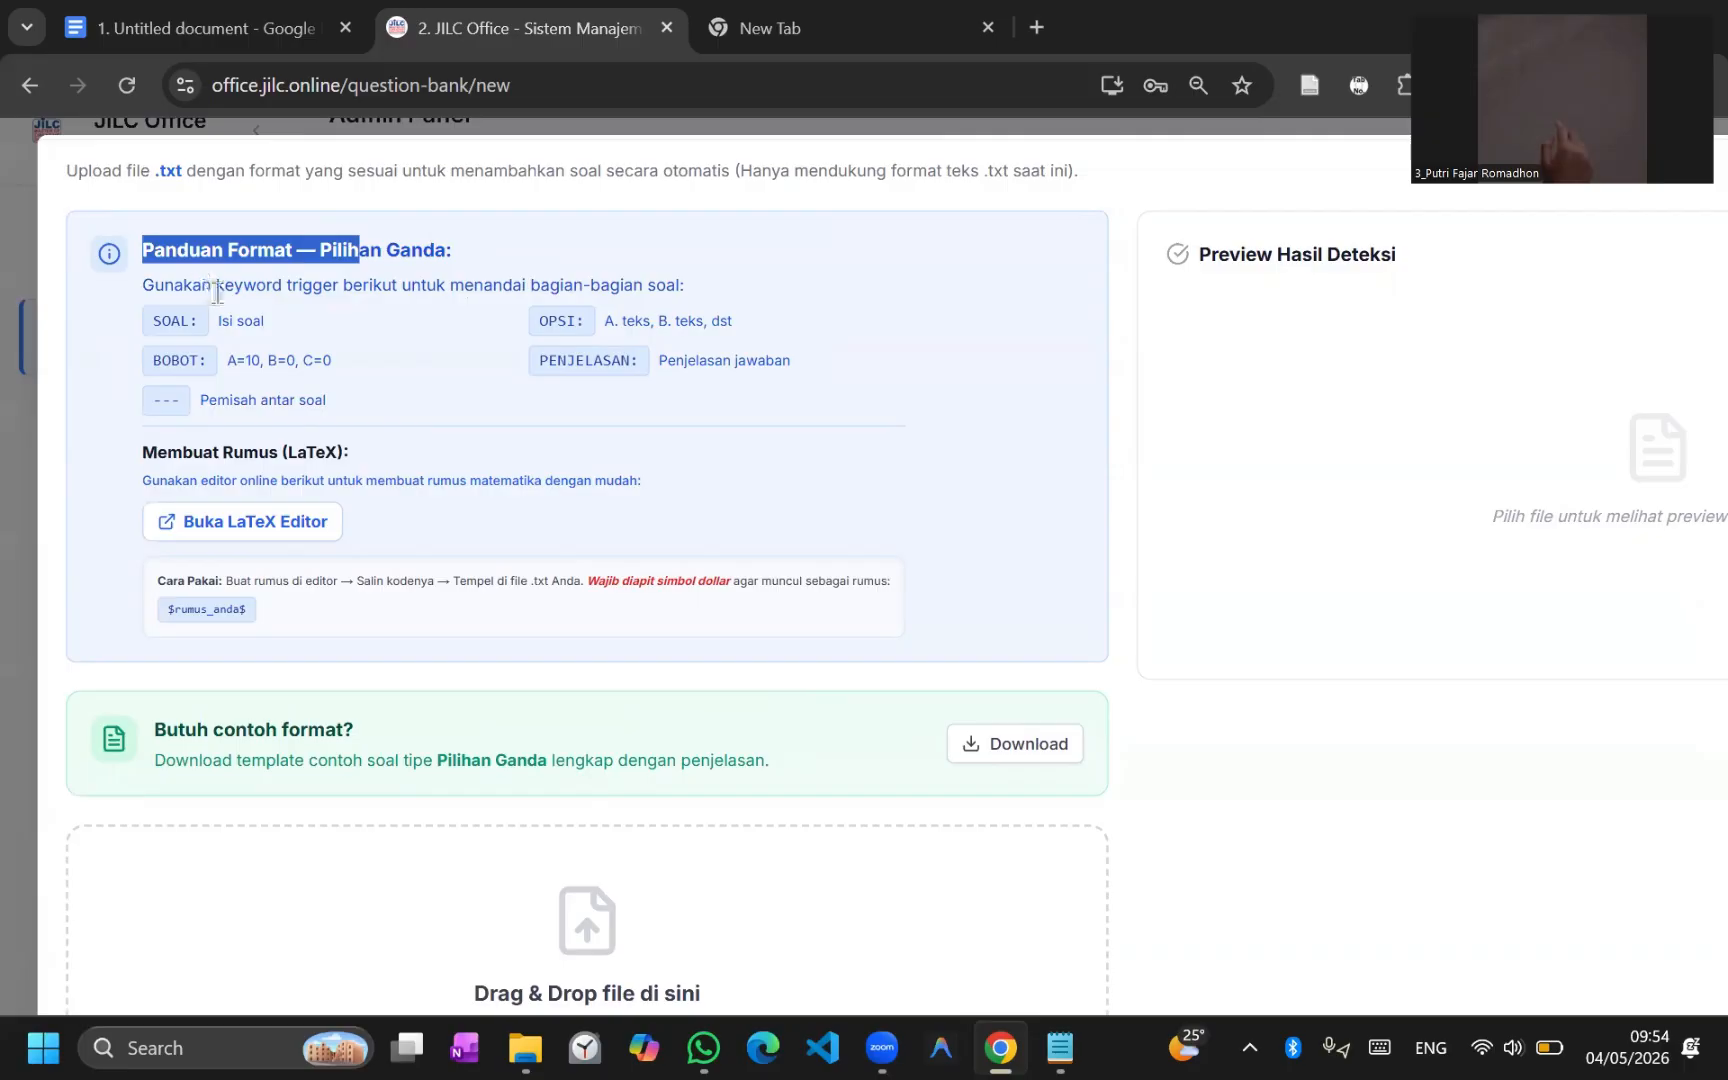
{"action": "left_click_drag", "start_coordinate": [216, 288], "coordinate": [333, 287]}
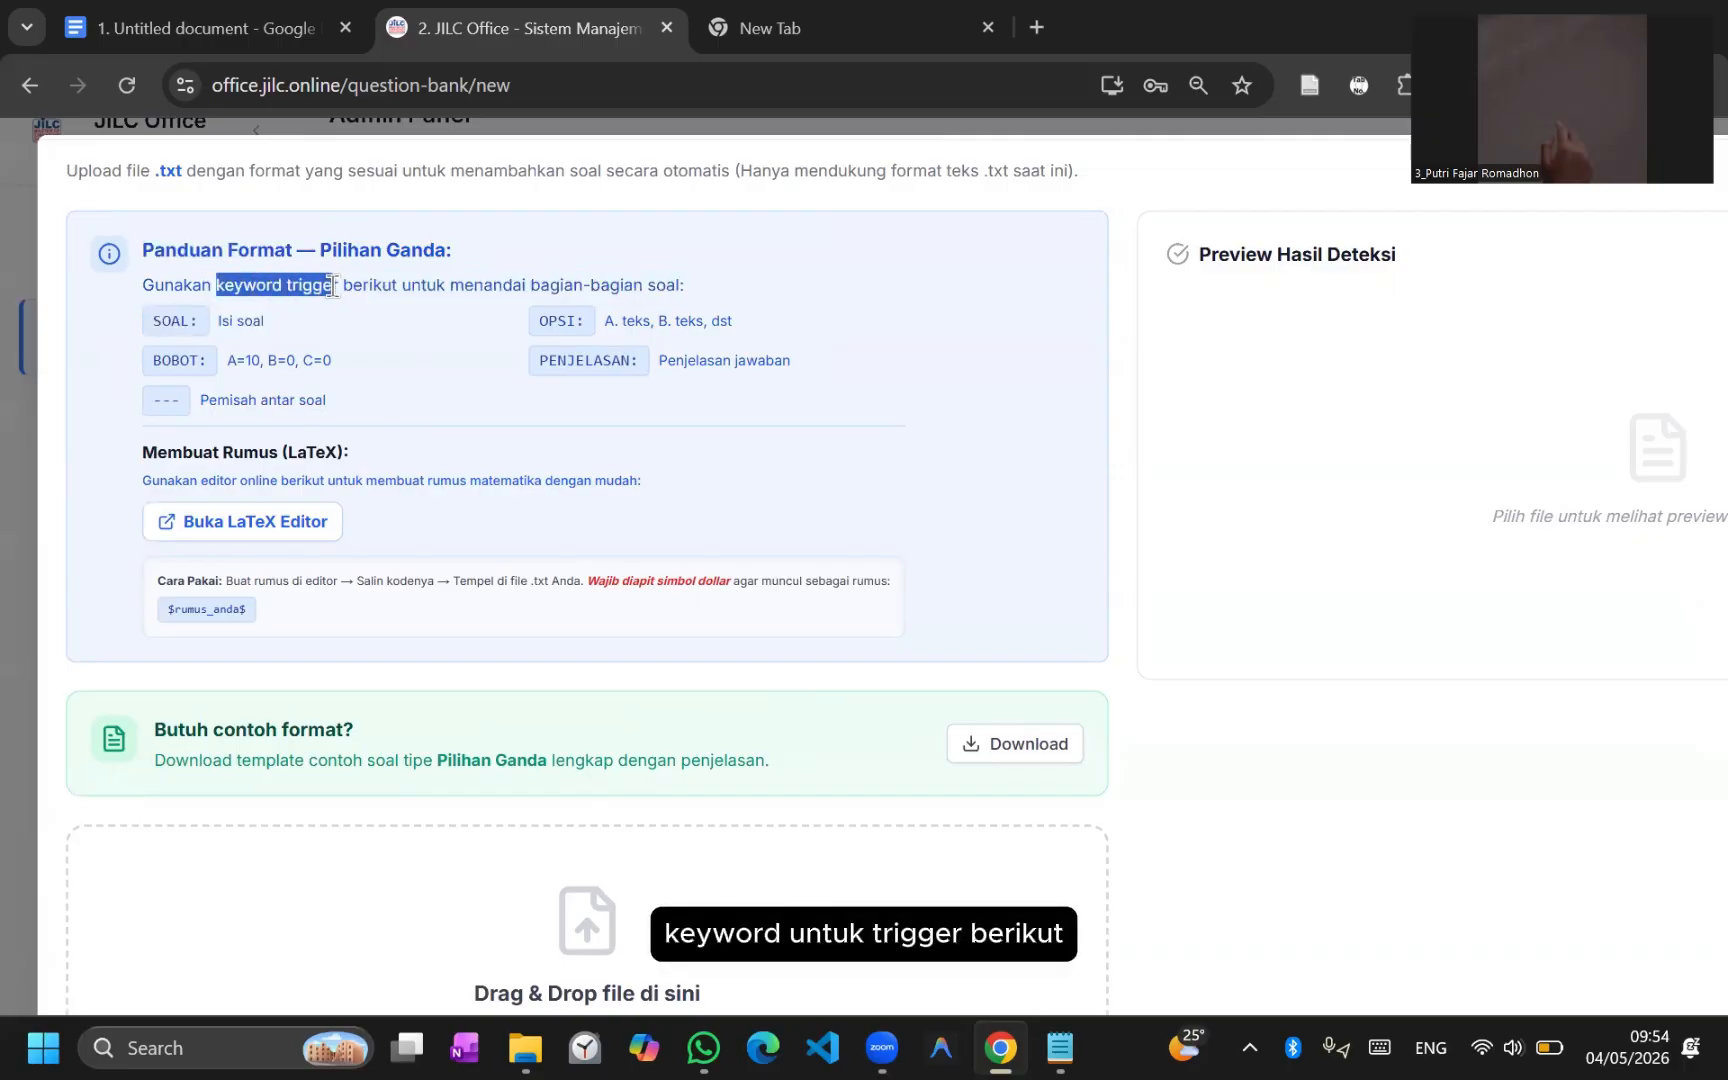
{"action": "left_click", "coordinate": [413, 283]}
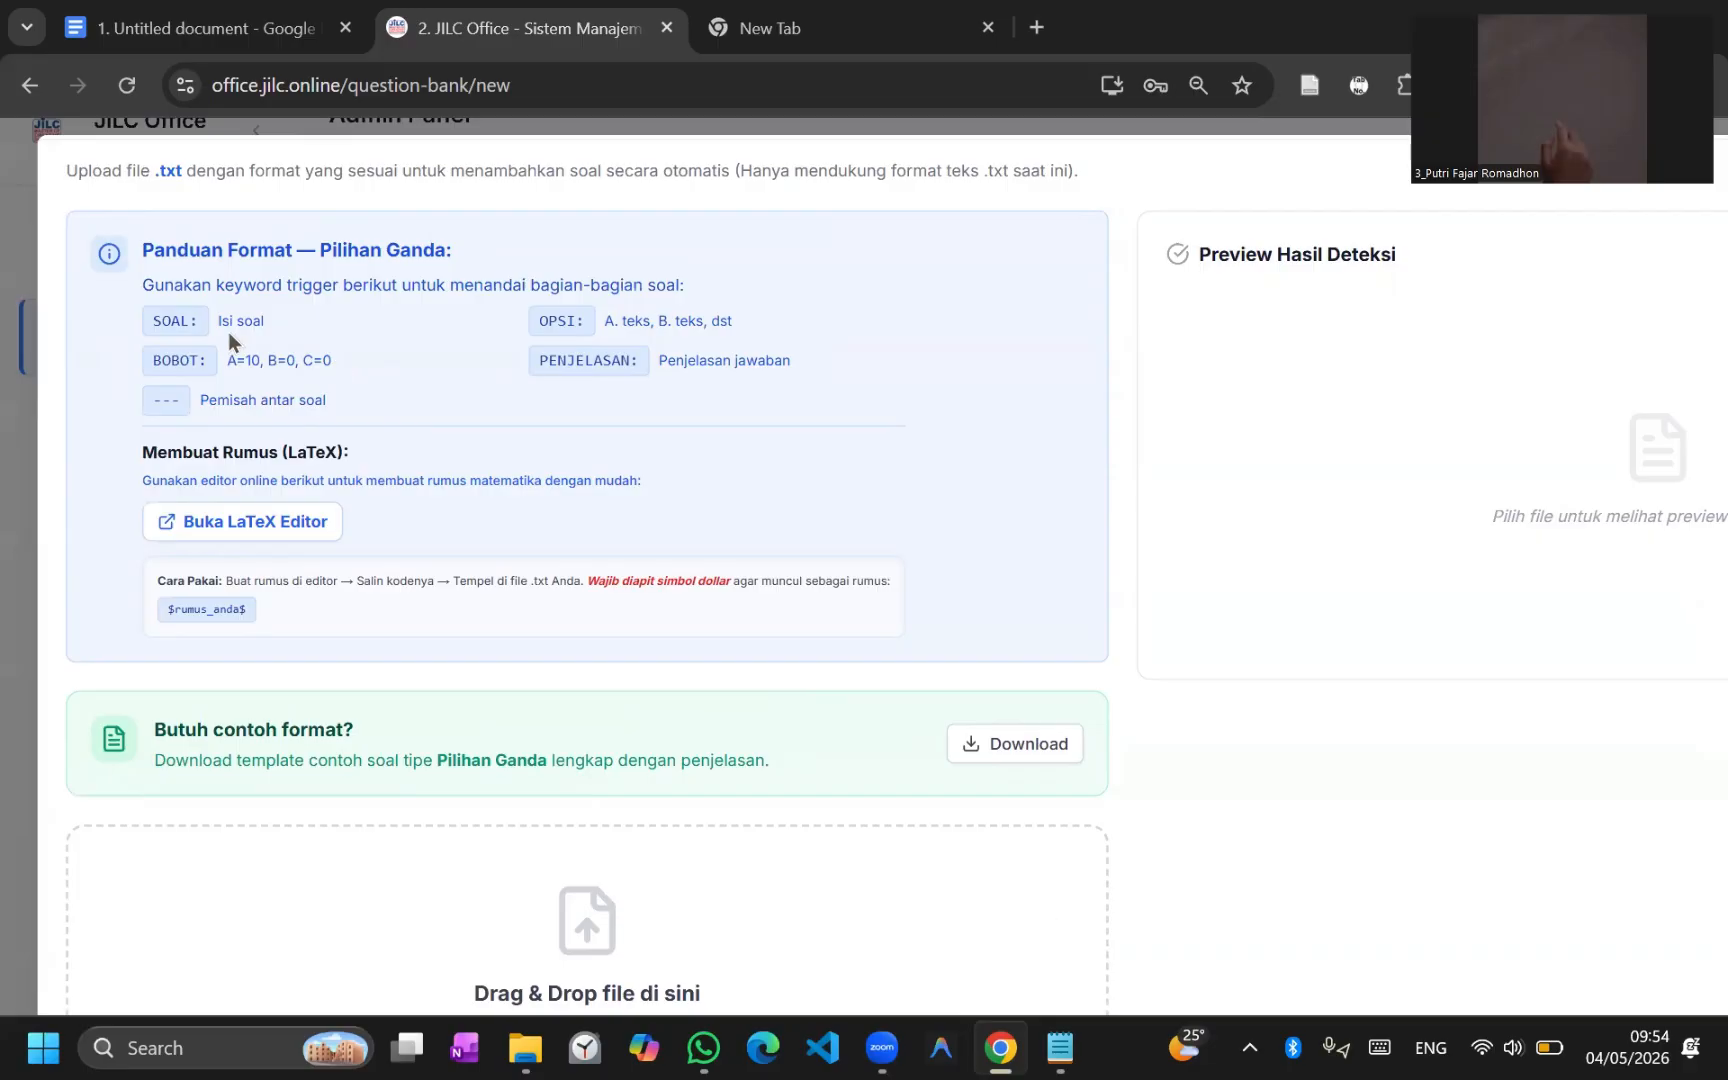
Step: Examine the SOAL, BOBOT, ---, OPSI and PENJELASAN keywords and their meanings in the format guide
{"action": "left_click_drag", "start_coordinate": [152, 323], "coordinate": [197, 326]}
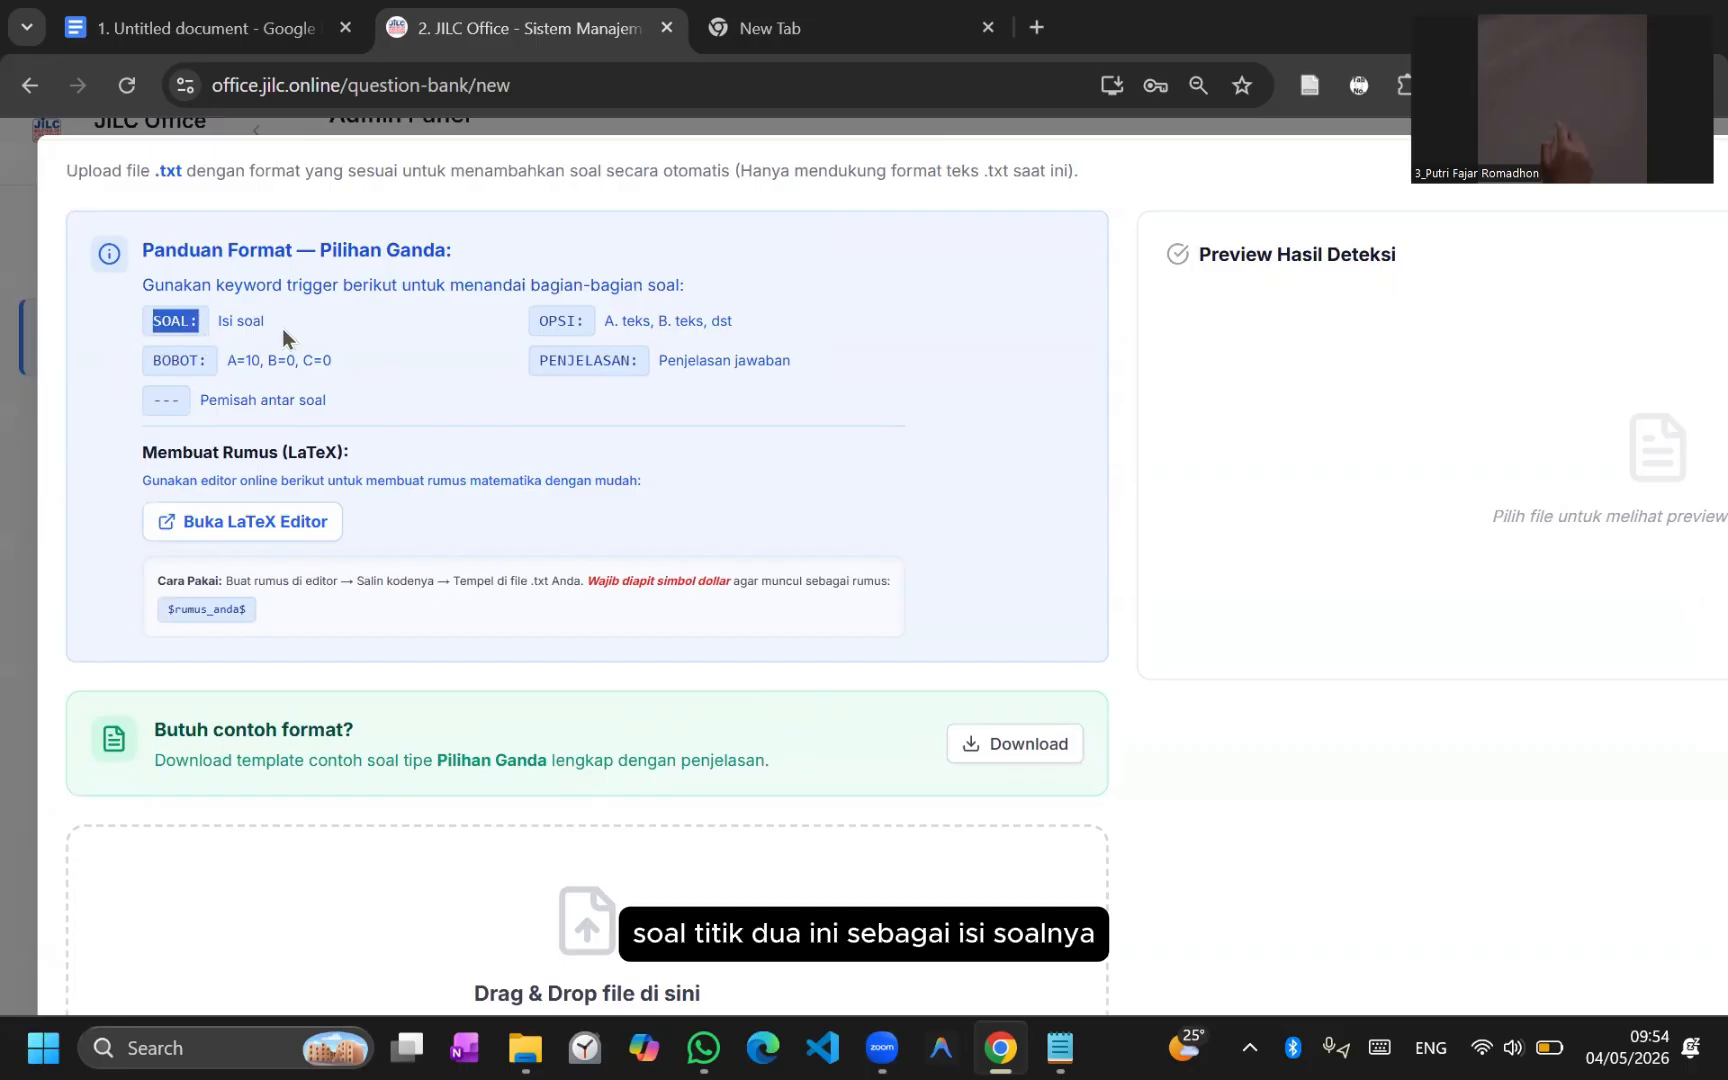
{"action": "left_click_drag", "start_coordinate": [149, 363], "coordinate": [301, 358]}
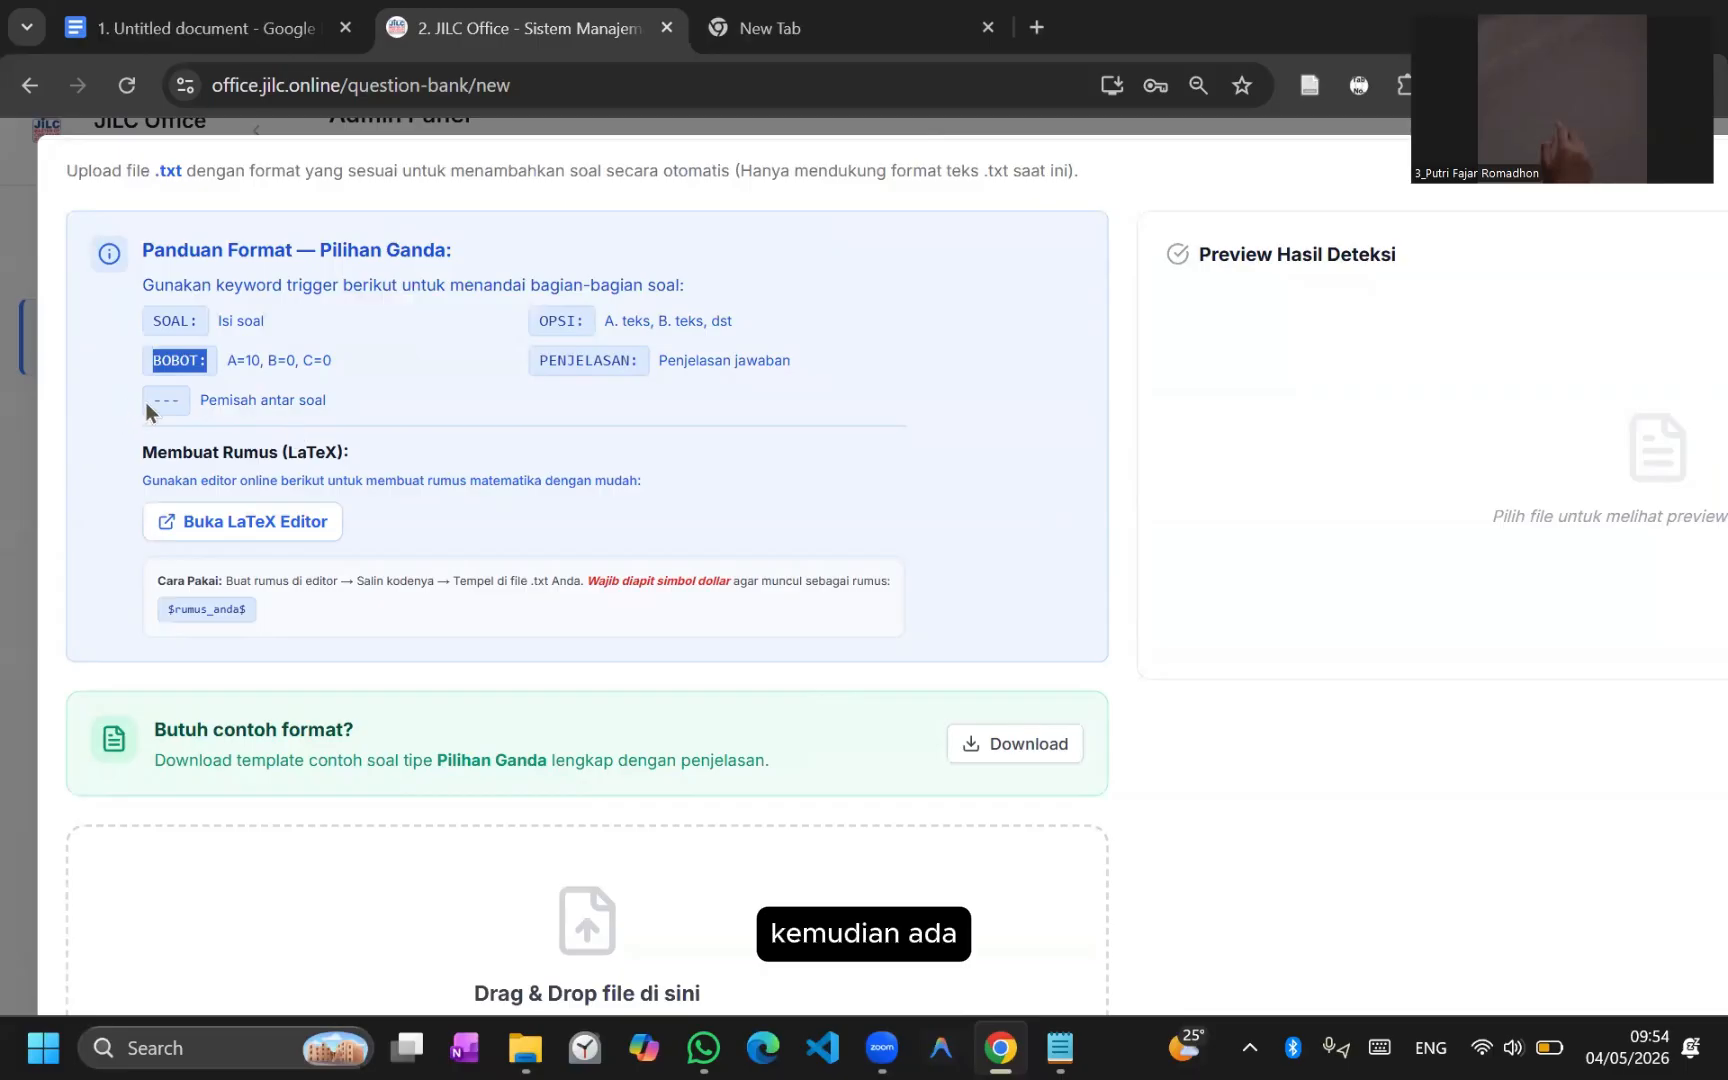
{"action": "left_click_drag", "start_coordinate": [150, 401], "coordinate": [190, 410]}
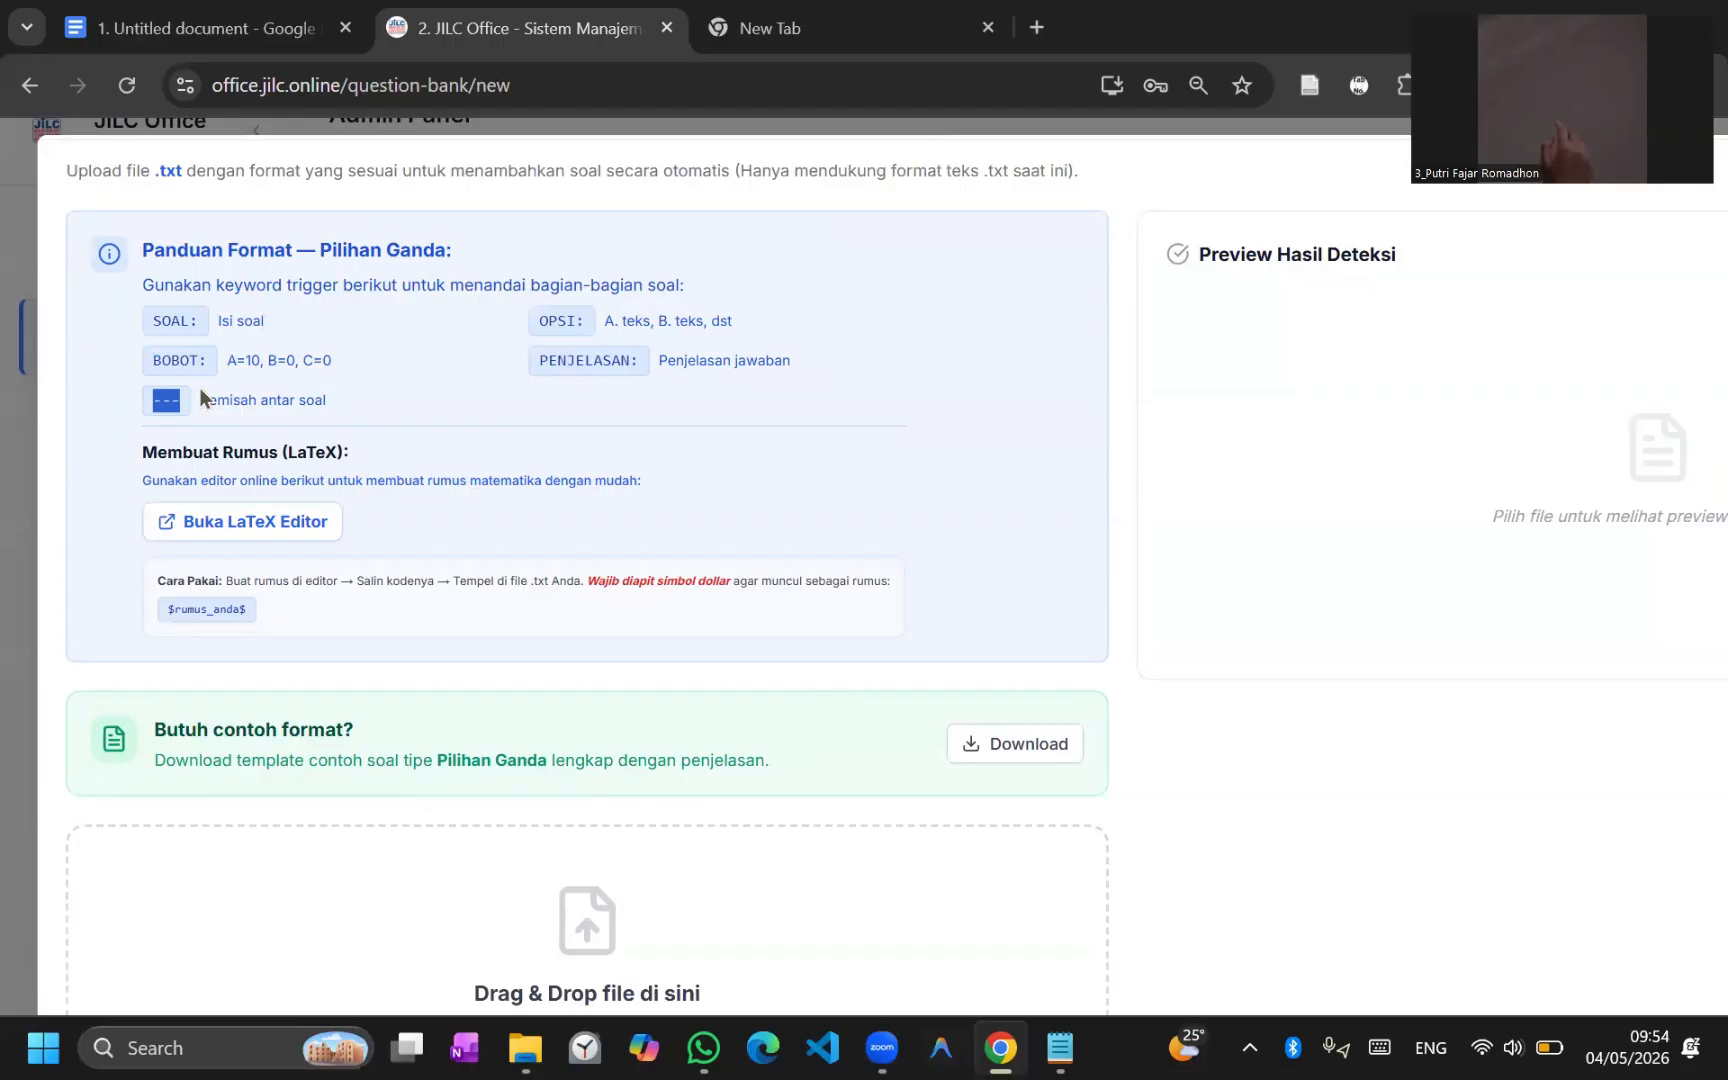
{"action": "scroll", "coordinate": [509, 342], "scroll_direction": "up", "scroll_amount": 3}
{"action": "left_click_drag", "start_coordinate": [533, 319], "coordinate": [624, 315]}
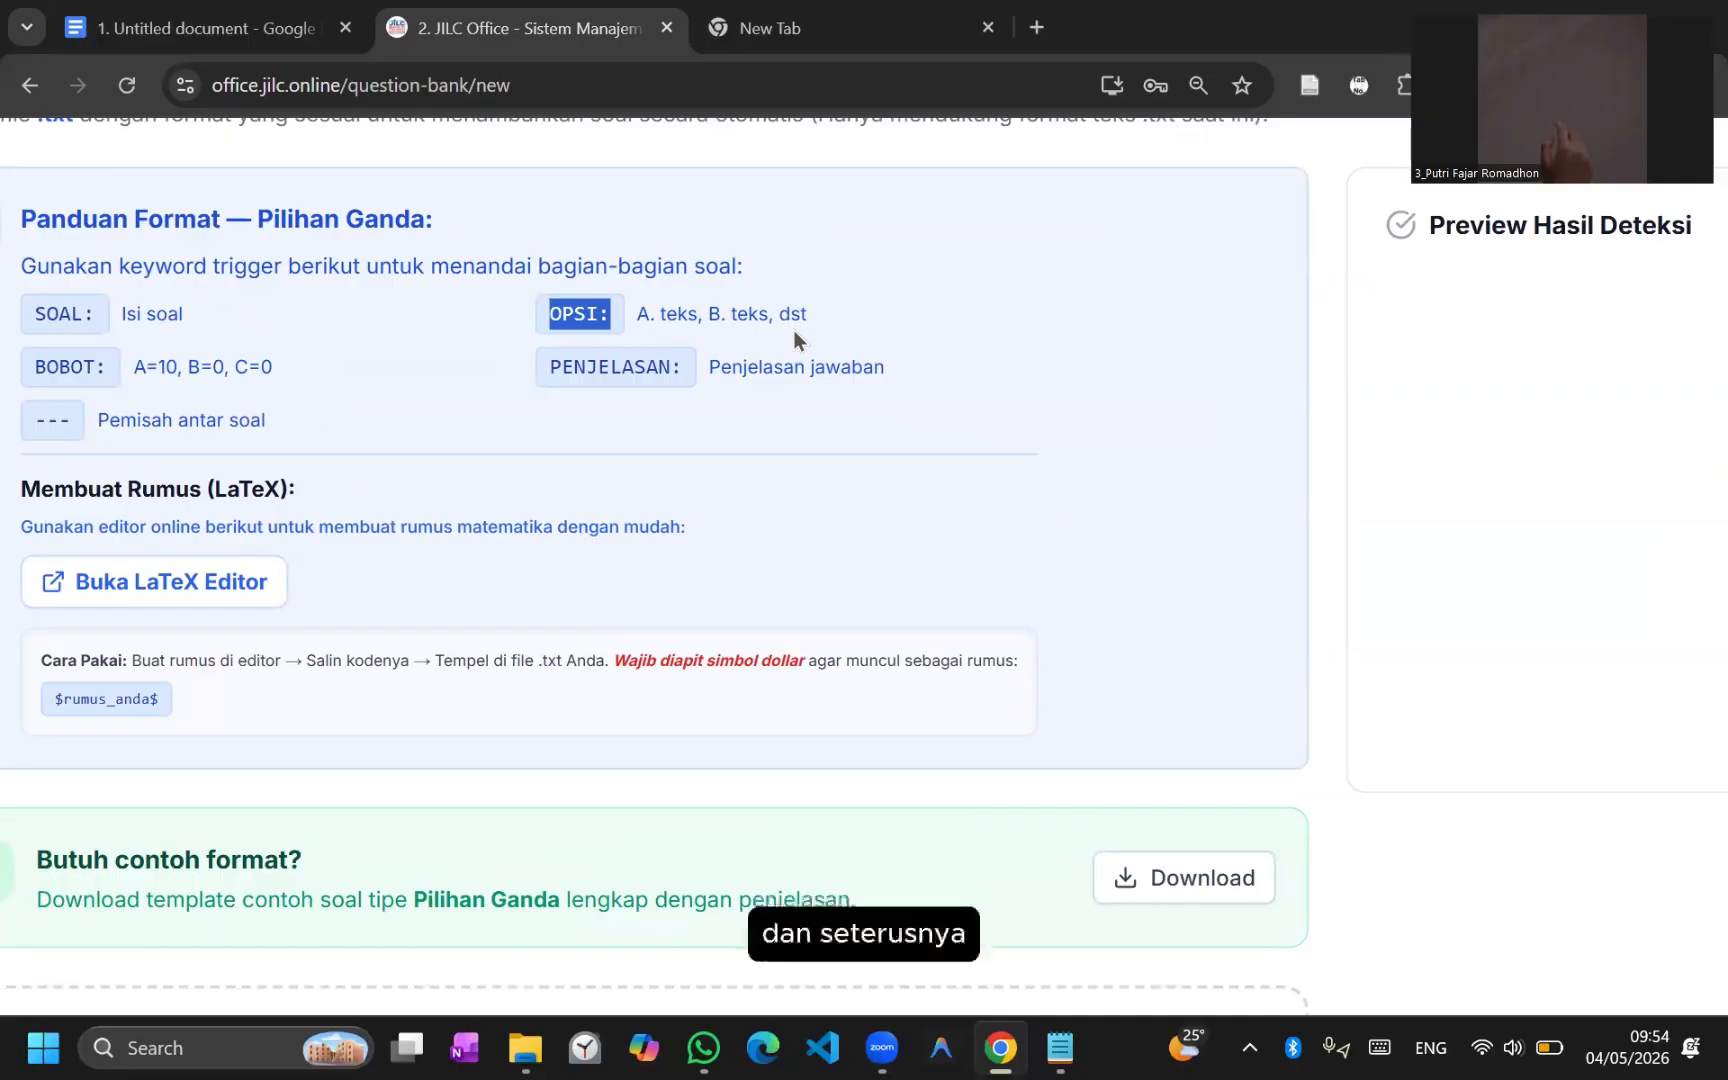
{"action": "scroll", "coordinate": [794, 329], "scroll_direction": "down", "scroll_amount": 3}
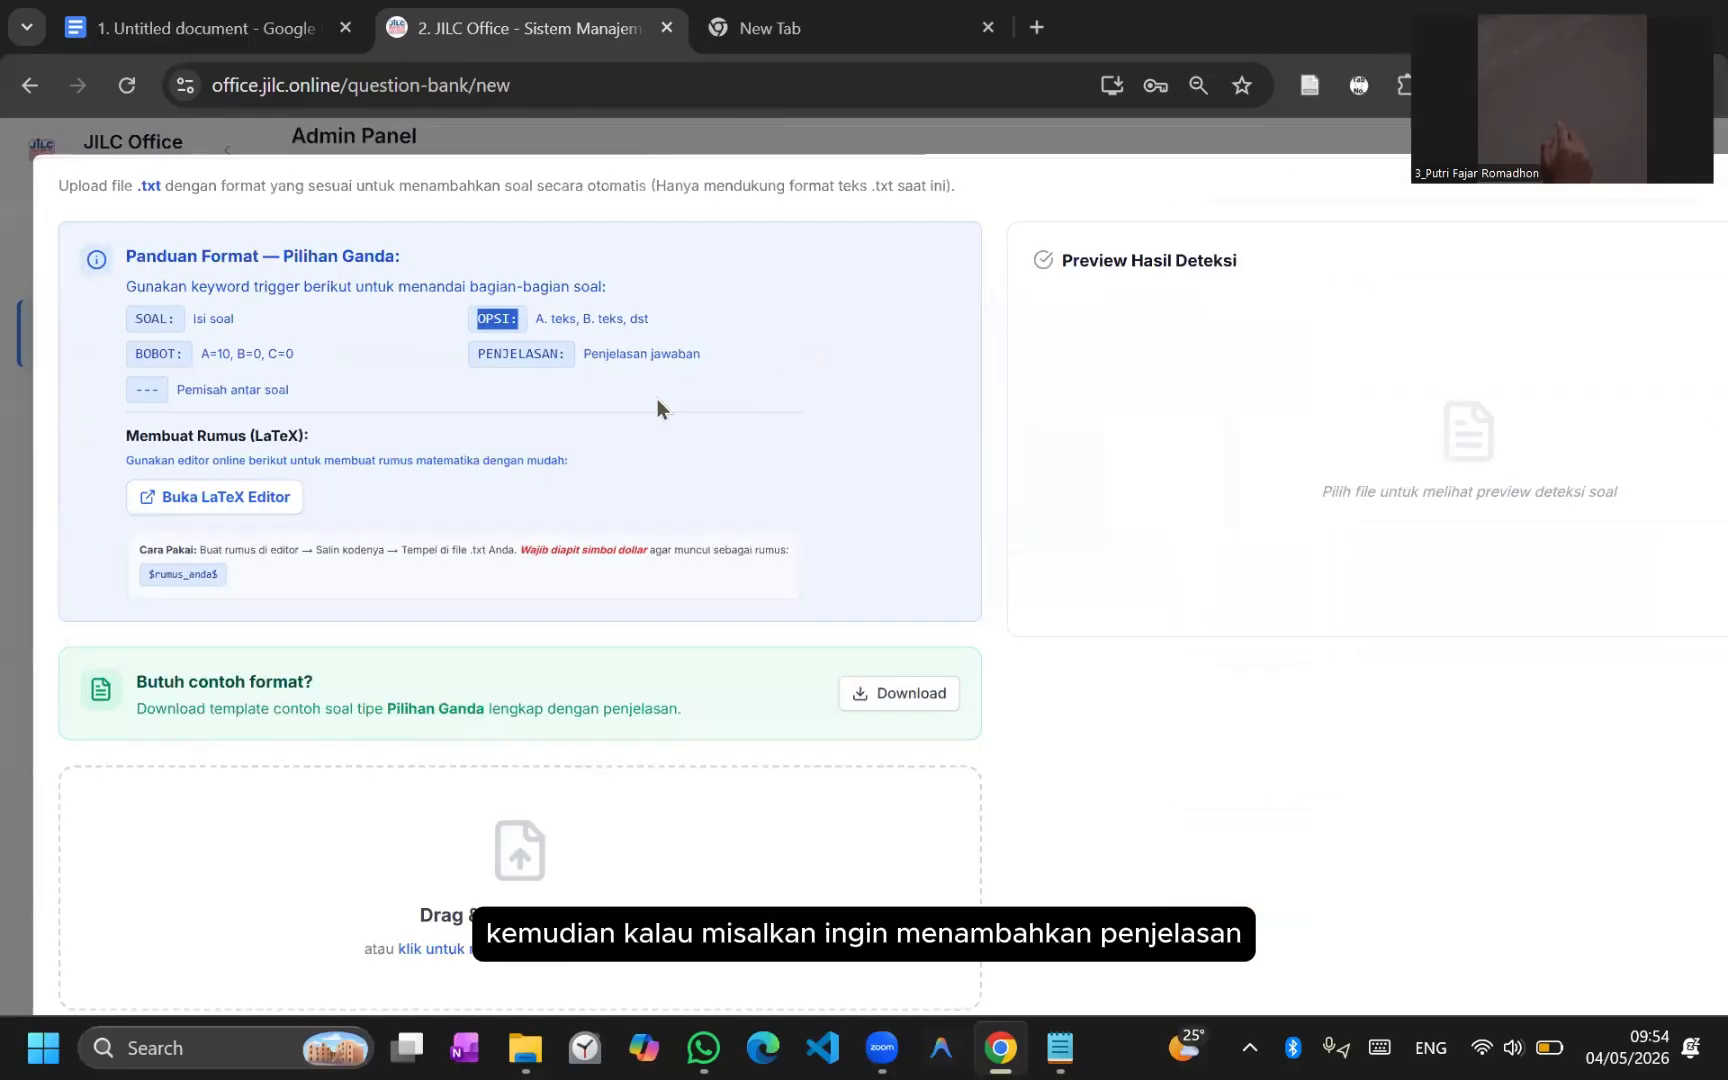
{"action": "scroll", "coordinate": [431, 409], "scroll_direction": "up", "scroll_amount": 3}
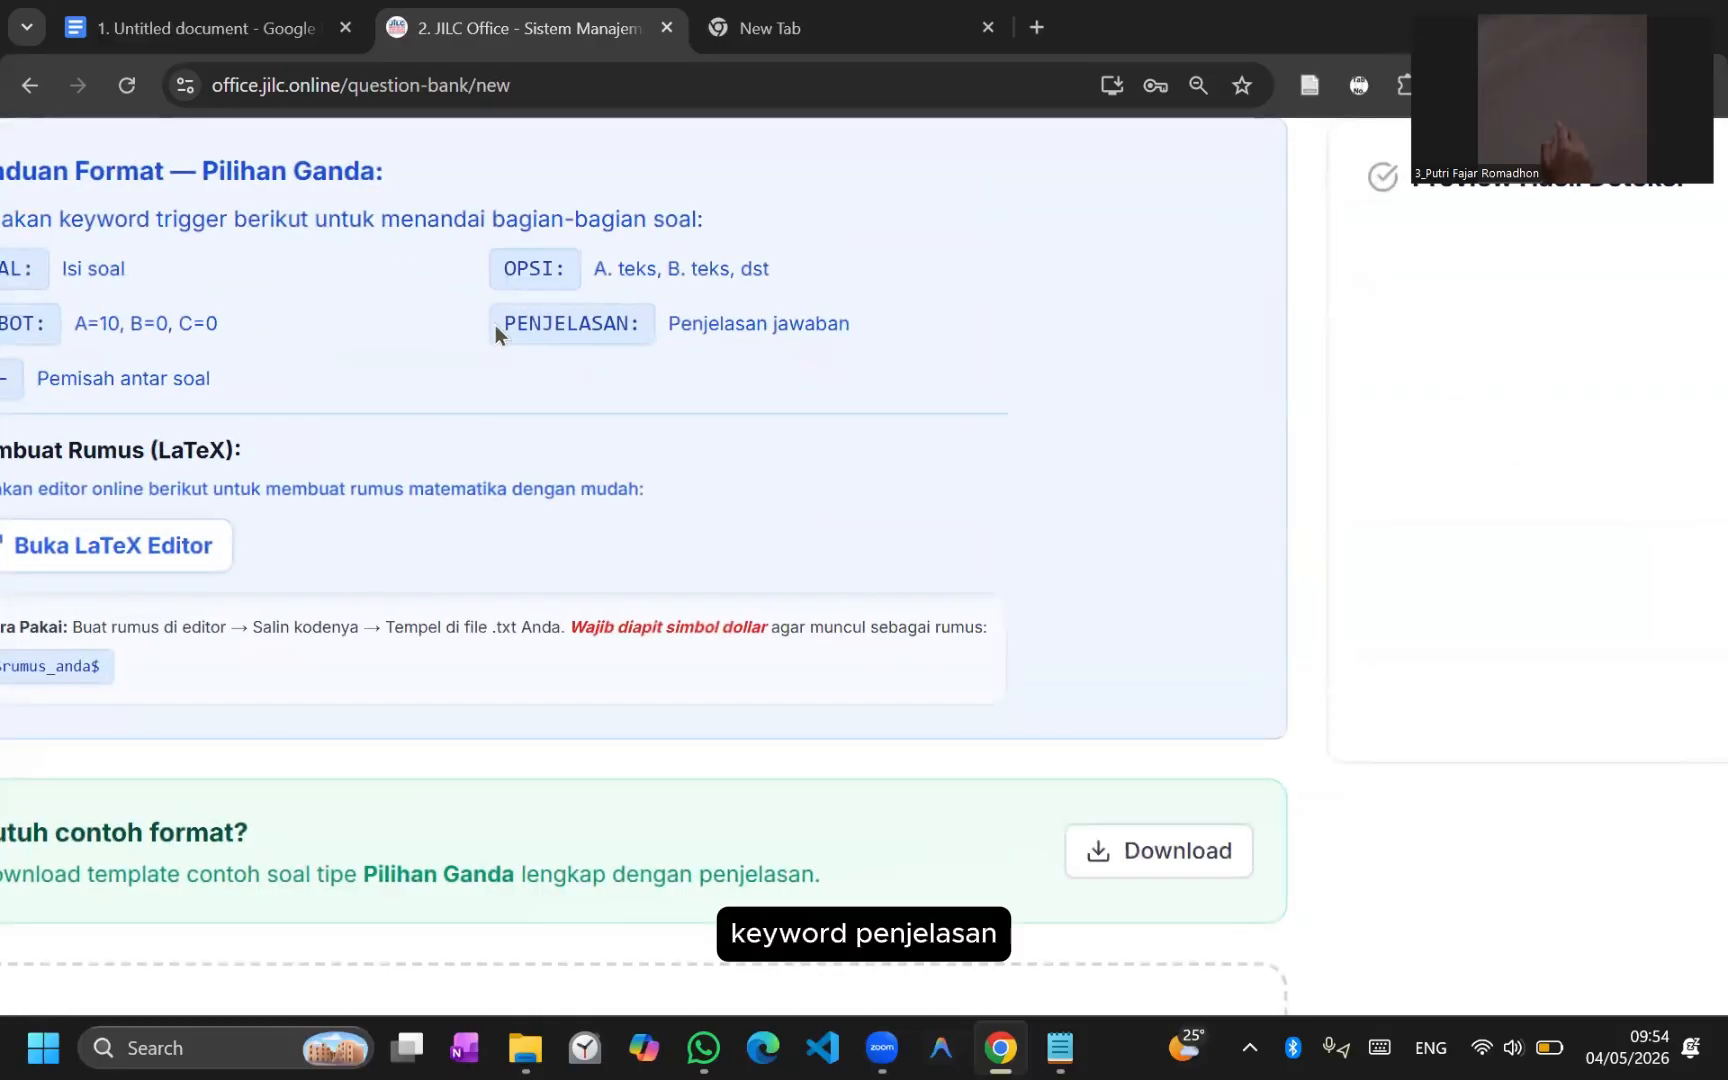
{"action": "left_click_drag", "start_coordinate": [495, 325], "coordinate": [649, 333]}
{"action": "scroll", "coordinate": [647, 332], "scroll_direction": "down", "scroll_amount": 3}
{"action": "left_click", "coordinate": [683, 386]}
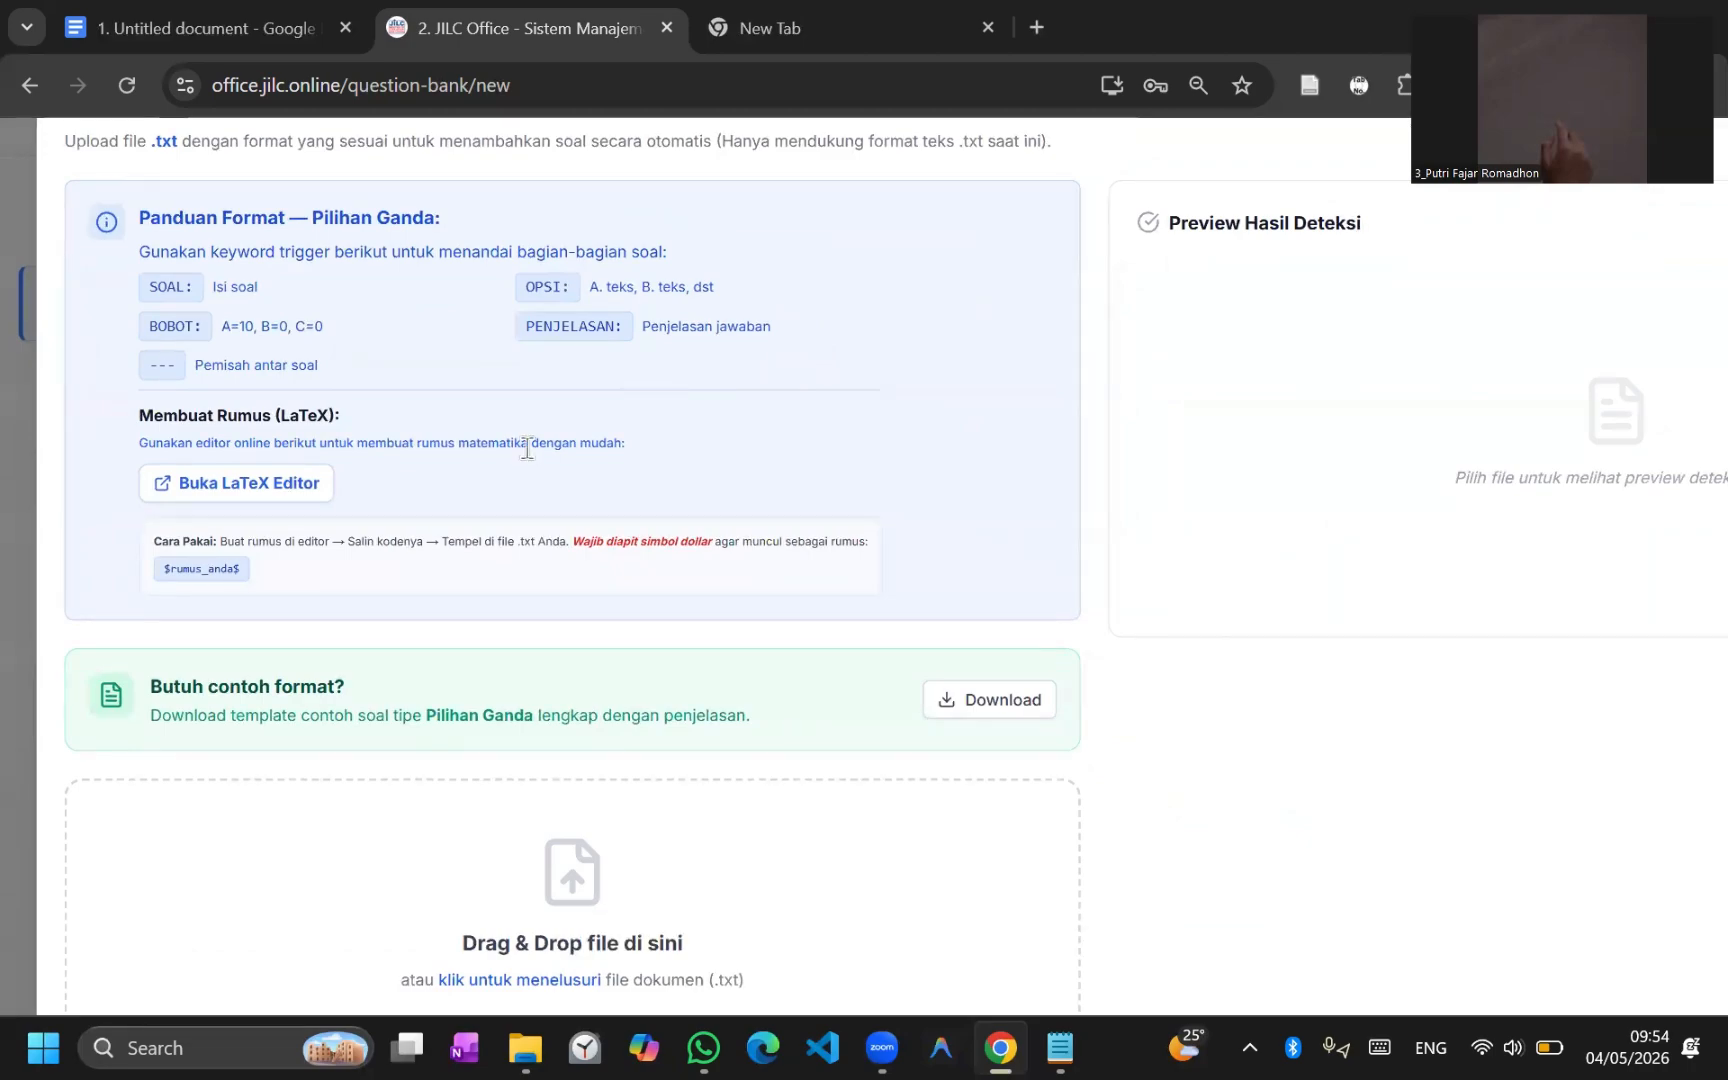
Step: Review the guide's instructions for mathematical formulas and open the online LaTeX editor it links to
{"action": "scroll", "coordinate": [527, 447], "scroll_direction": "down", "scroll_amount": 1}
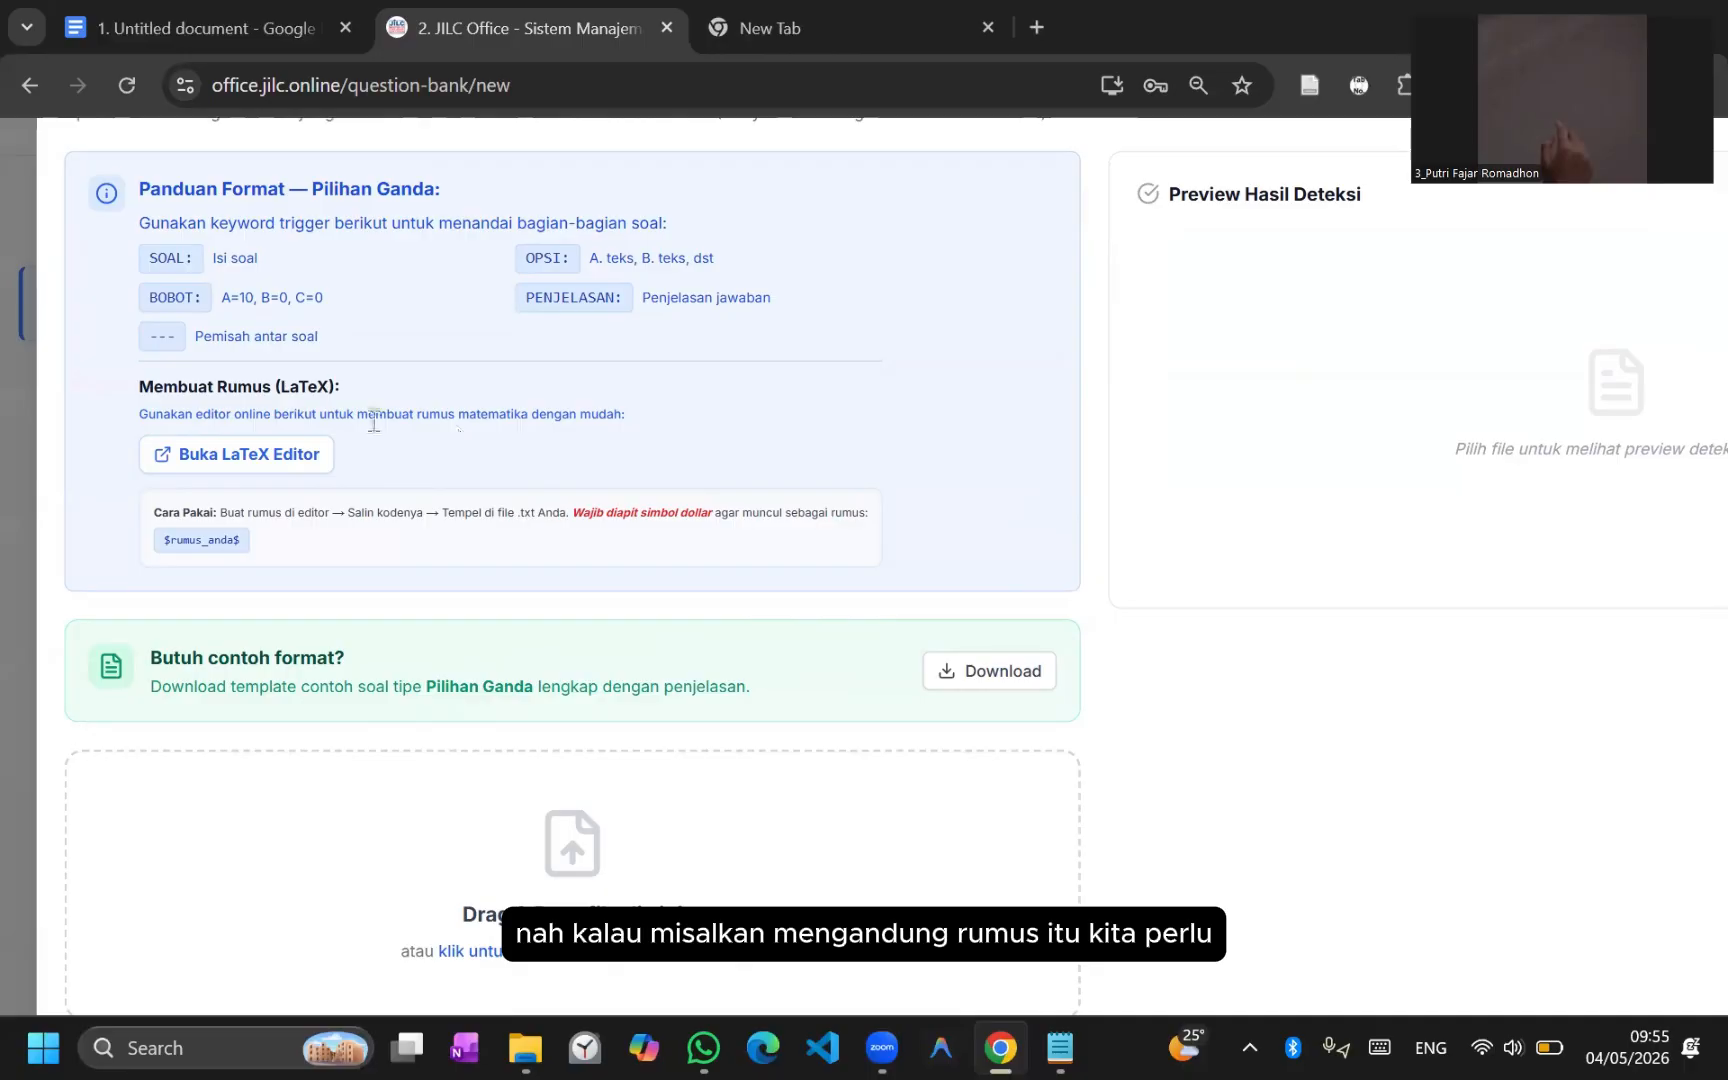
{"action": "key", "text": "ctrl+plus"}
{"action": "key", "text": "ctrl+plus"}
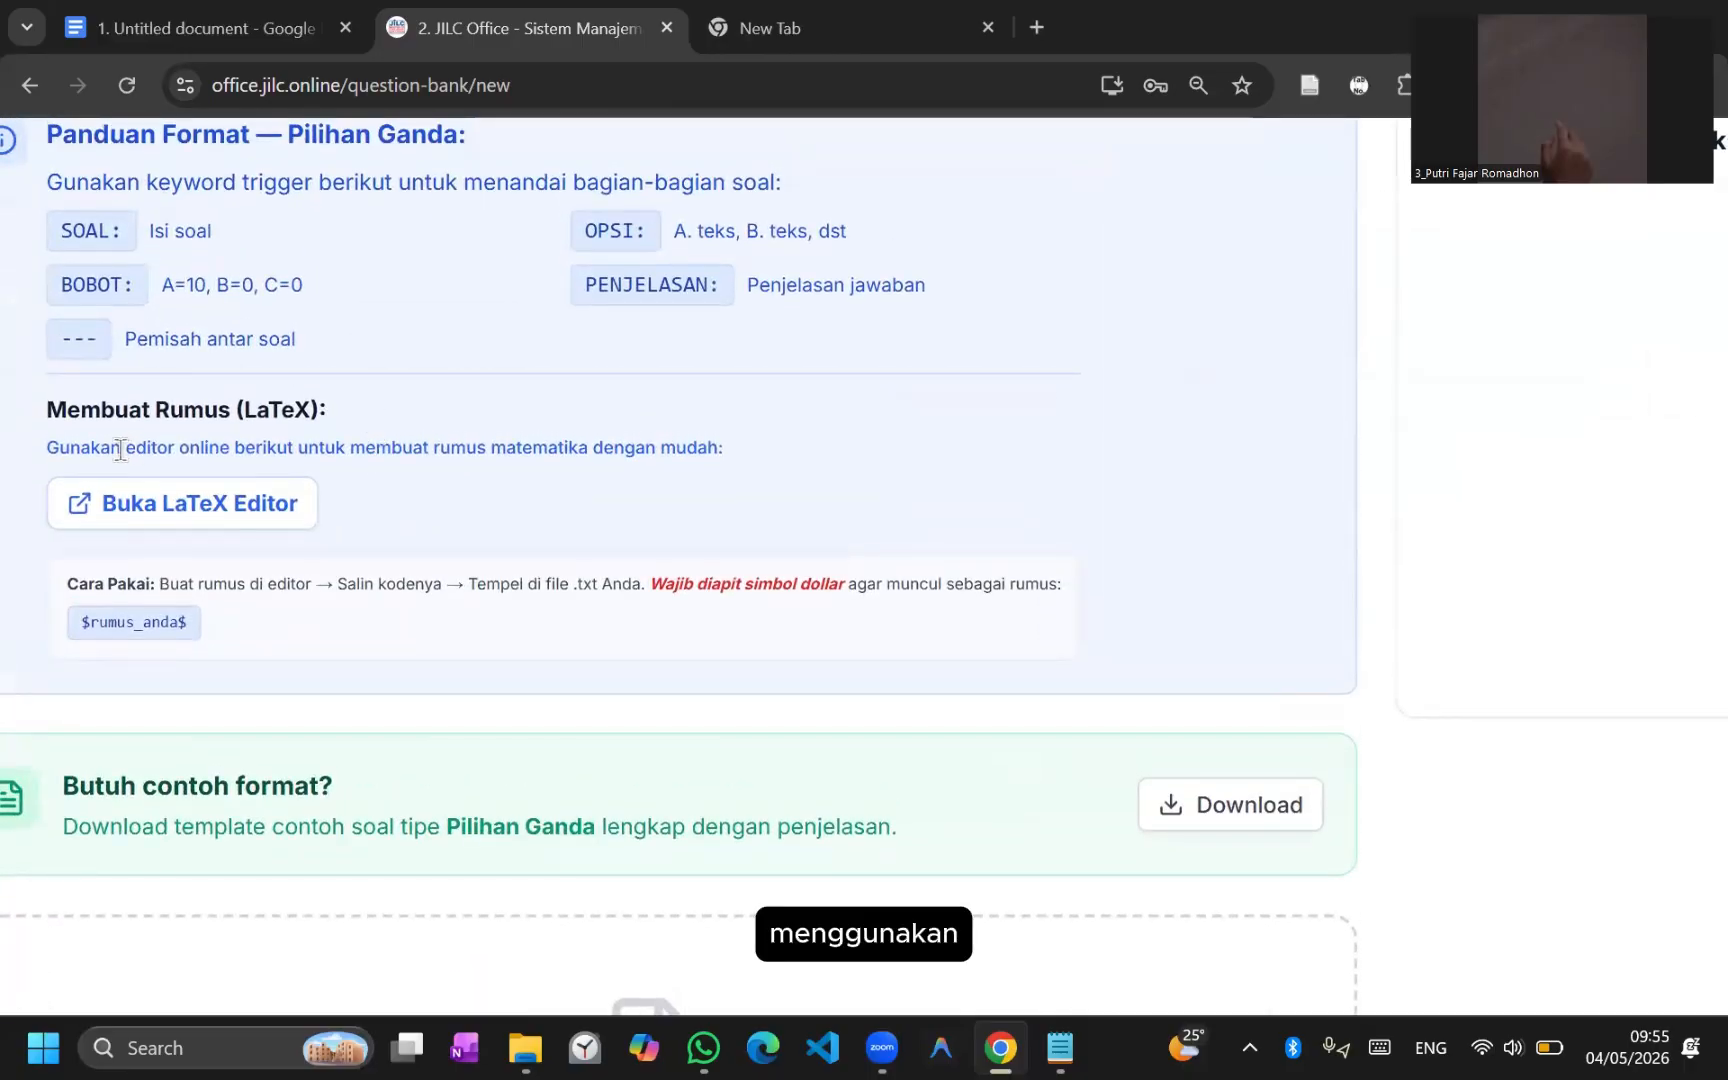
{"action": "left_click_drag", "start_coordinate": [122, 447], "coordinate": [229, 451]}
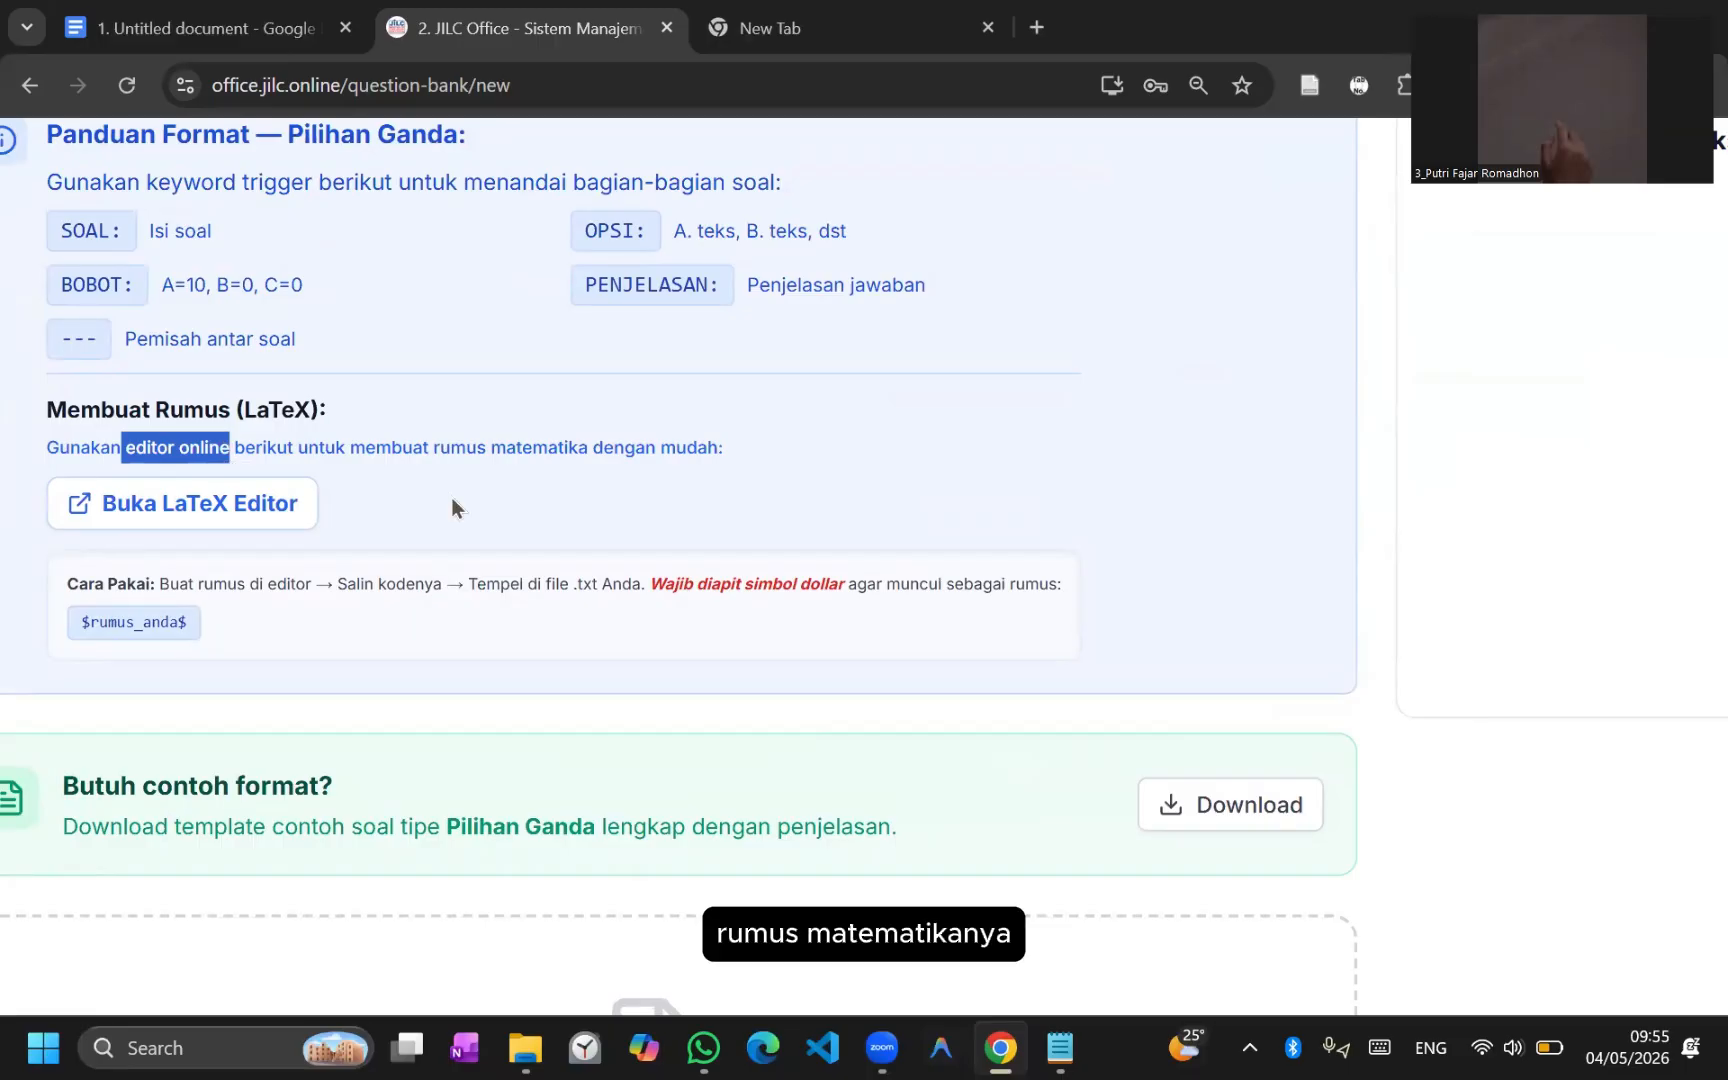
{"action": "scroll", "coordinate": [451, 497], "scroll_direction": "left", "scroll_amount": 2}
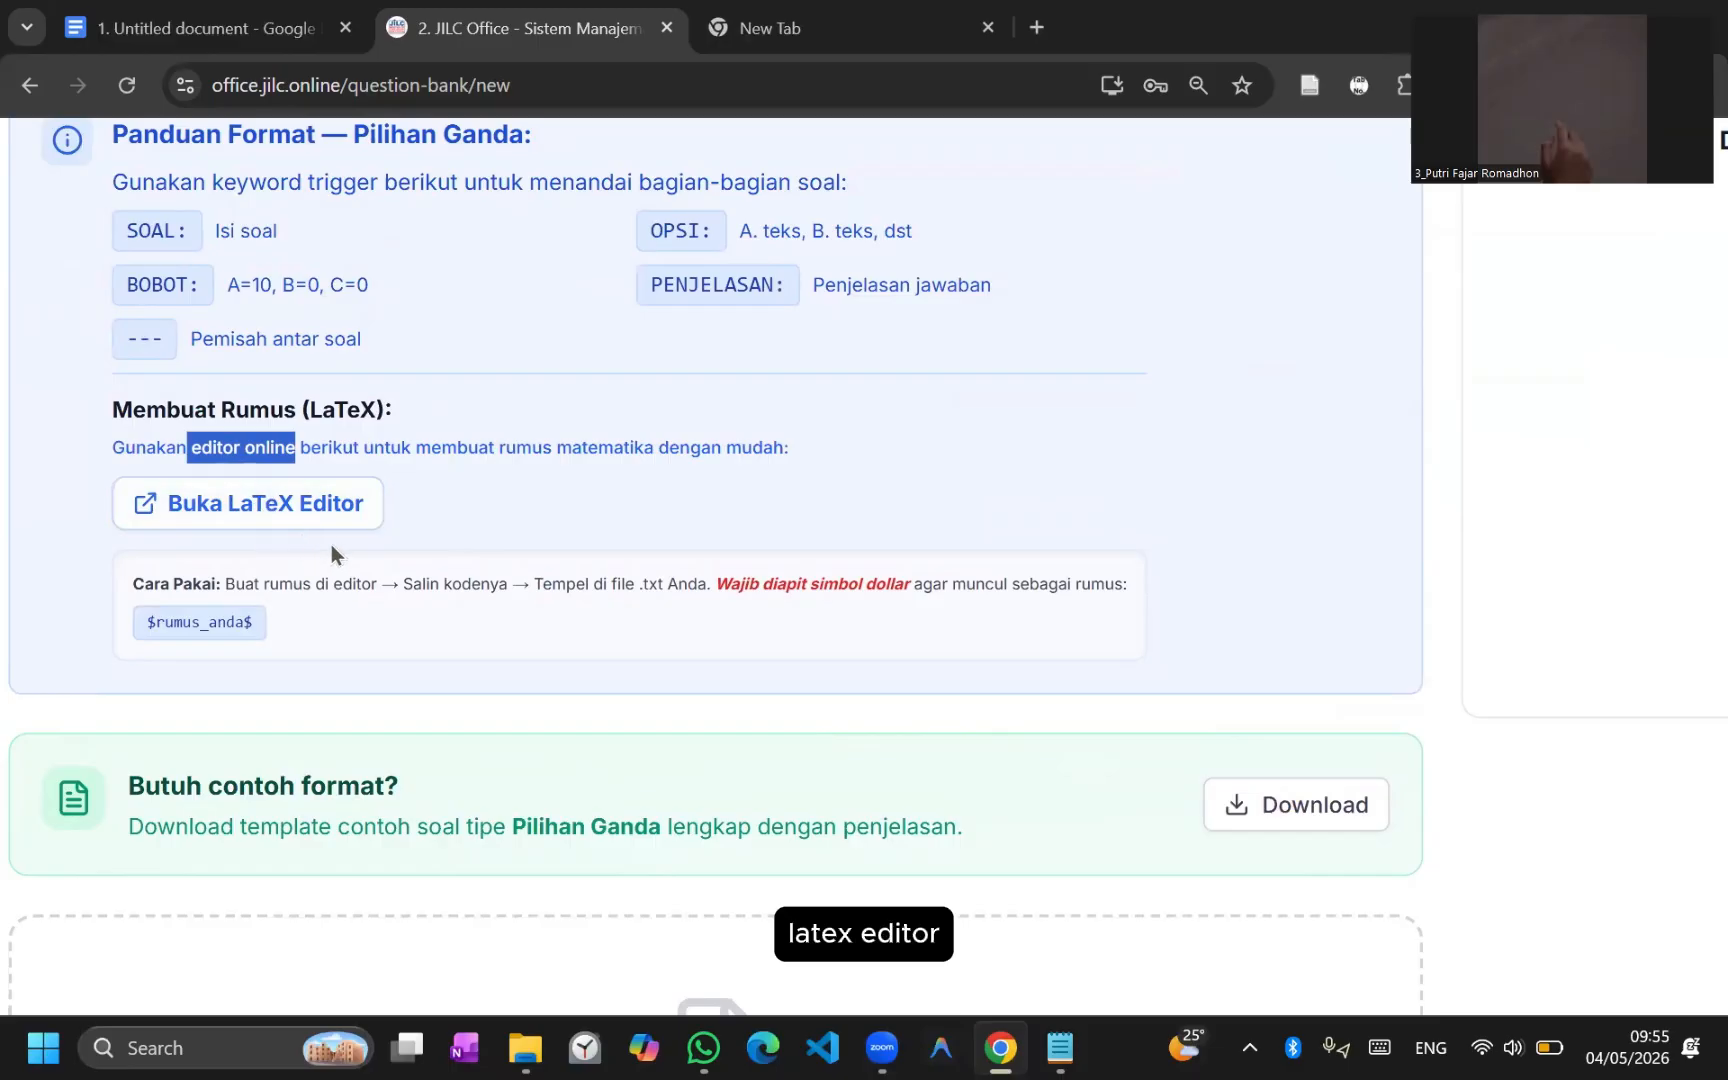
{"action": "left_click", "coordinate": [283, 503]}
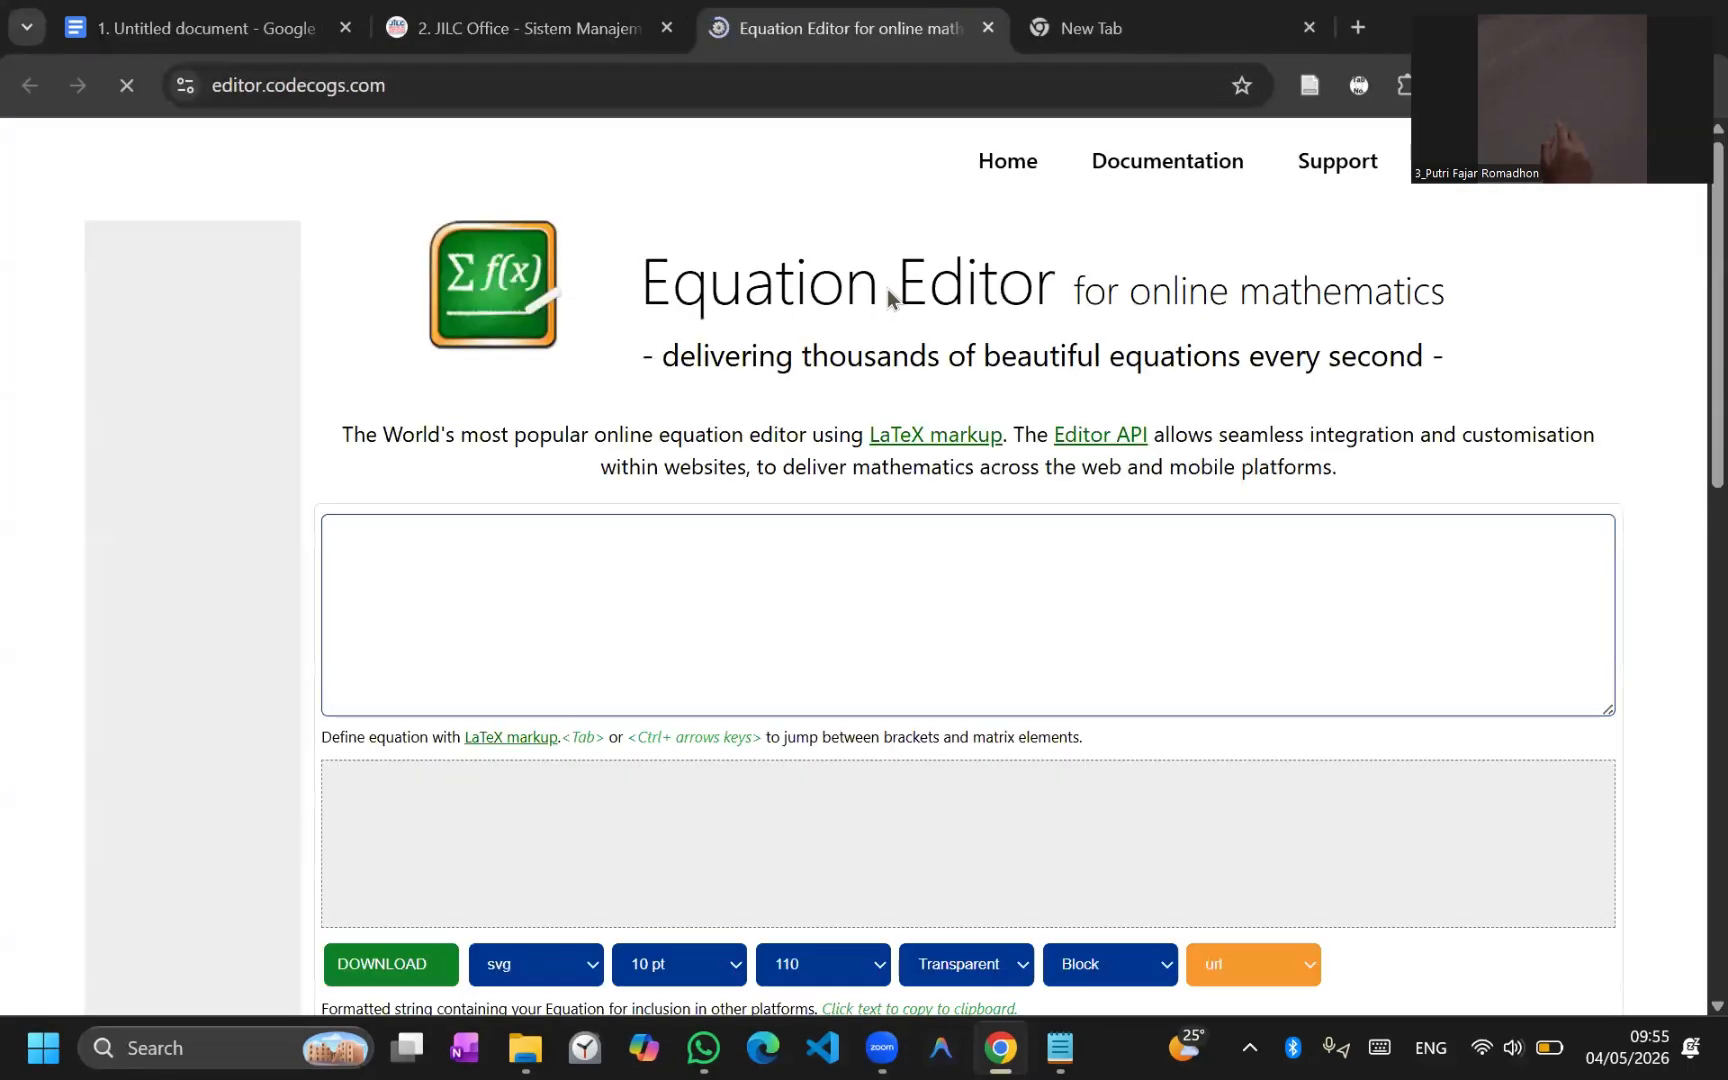
{"action": "mouse_move", "coordinate": [755, 598]}
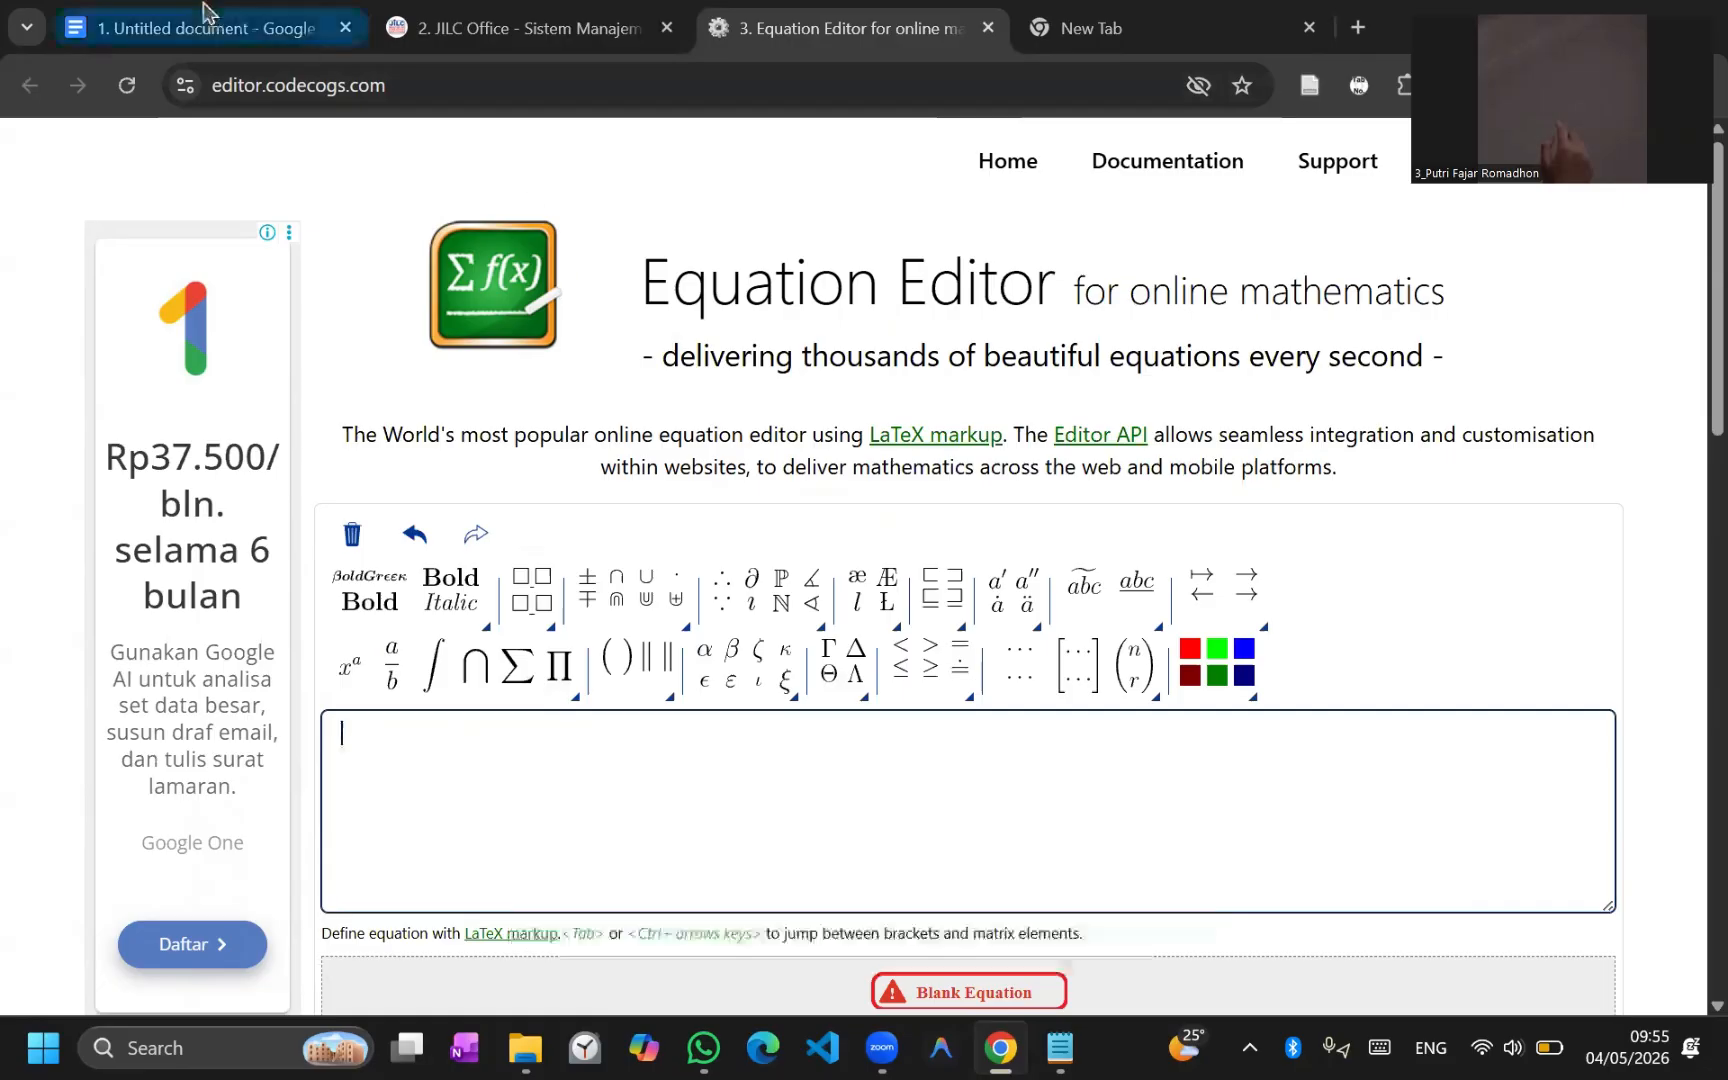
Step: Return to the JILC Office import dialog and review the formula instructions and the sample format offer
{"action": "left_click", "coordinate": [470, 14]}
{"action": "key", "text": "ctrl+plus"}
{"action": "key", "text": "ctrl+plus"}
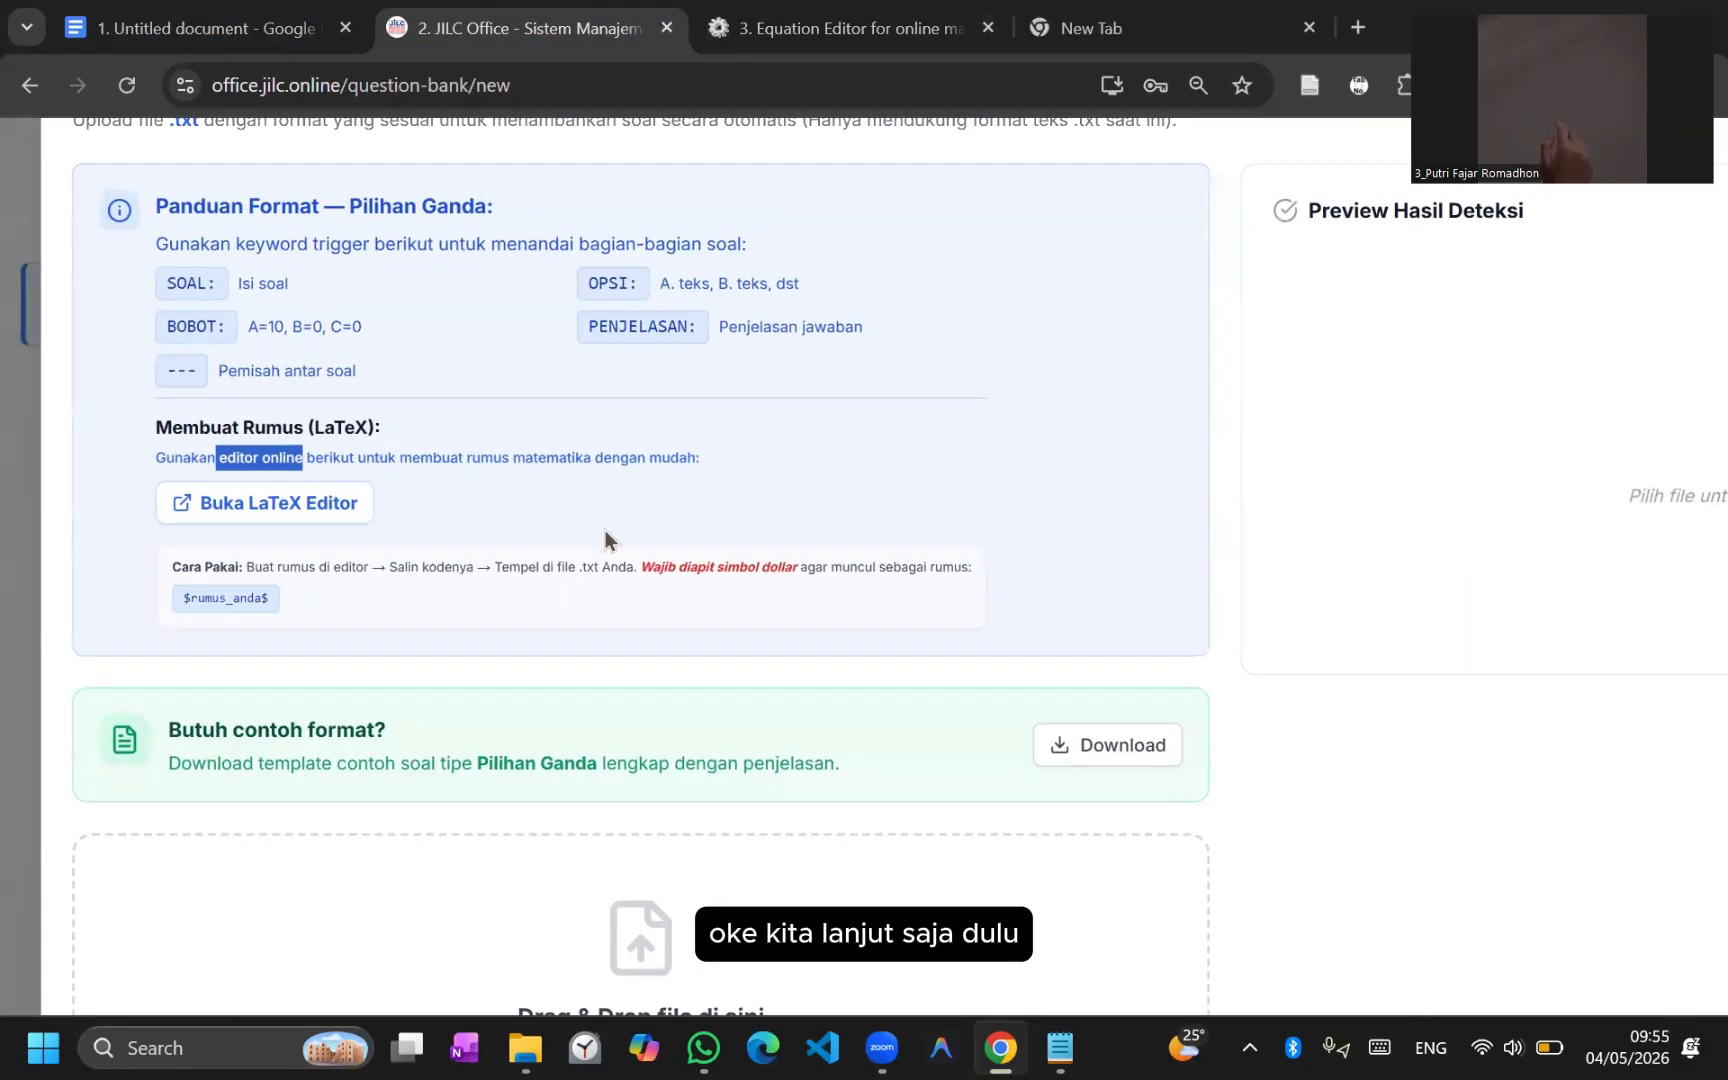
{"action": "left_click", "coordinate": [626, 494]}
{"action": "scroll", "coordinate": [626, 494], "scroll_direction": "down", "scroll_amount": 1}
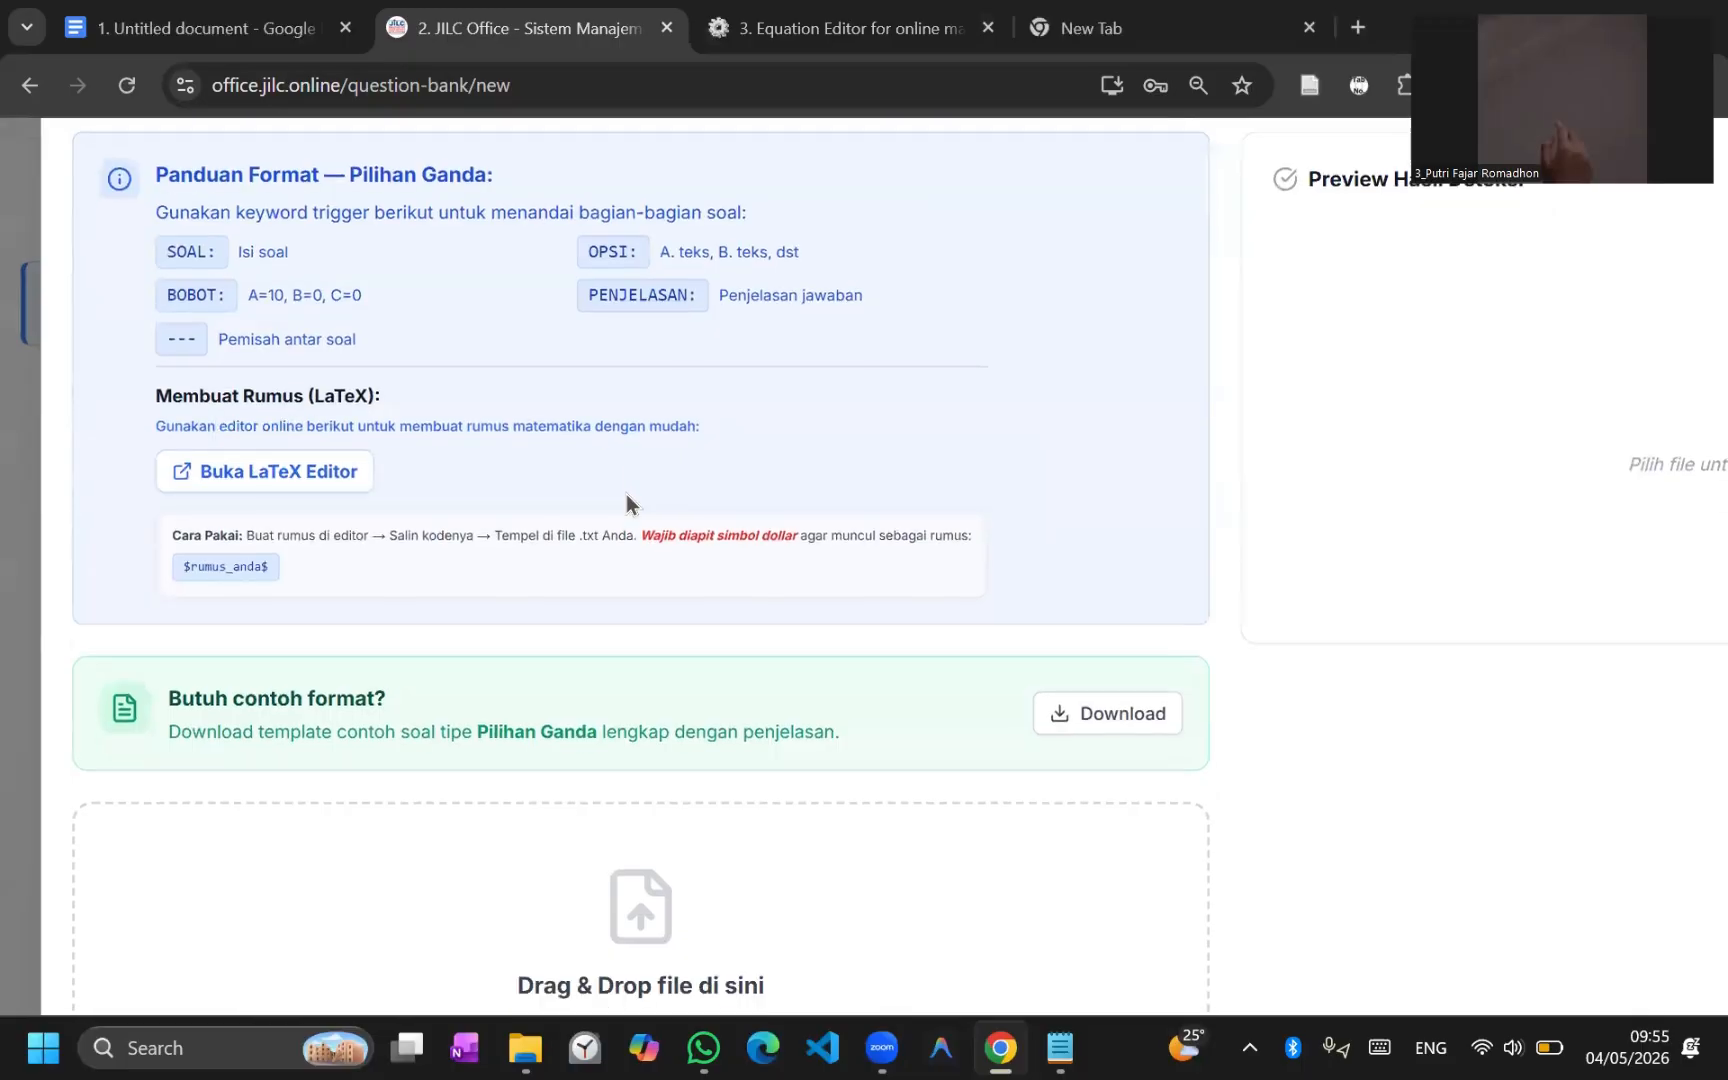
{"action": "scroll", "coordinate": [626, 494], "scroll_direction": "down", "scroll_amount": 1}
{"action": "key", "text": "ctrl+minus"}
{"action": "key", "text": "ctrl+minus"}
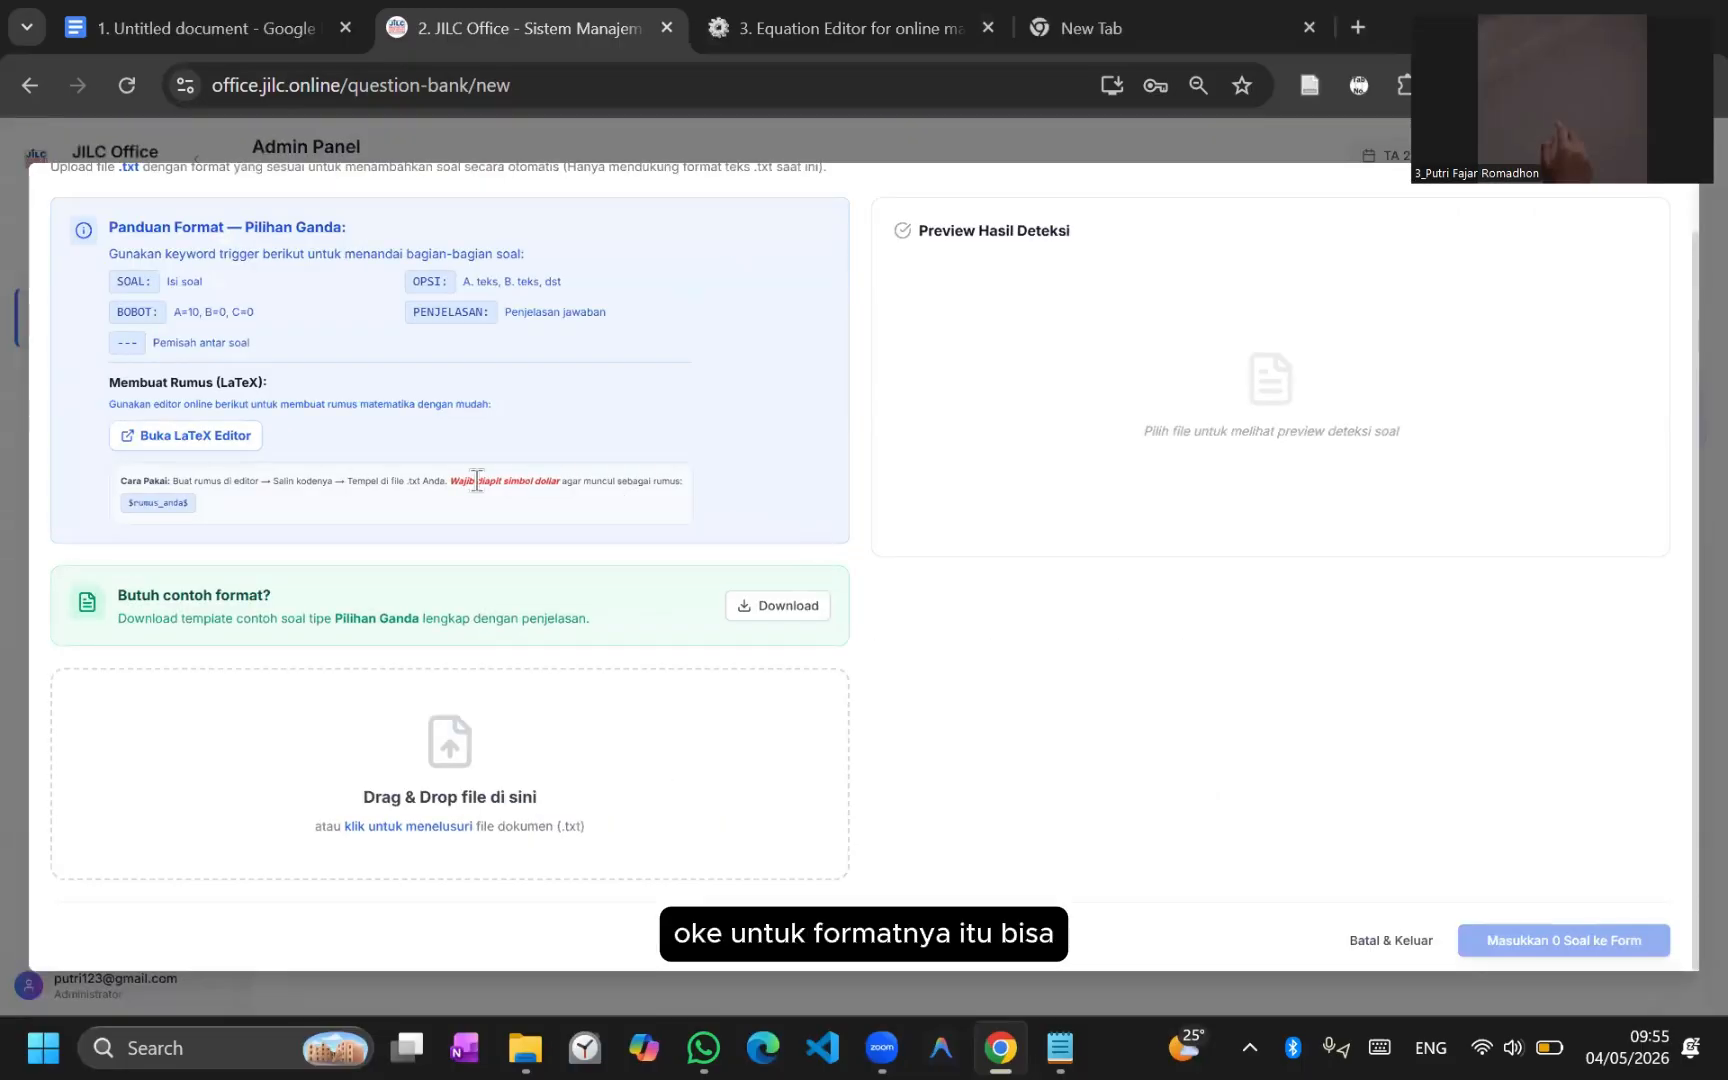
Step: Download the Pilihan Ganda sample question template and open the downloaded text file
{"action": "scroll", "coordinate": [764, 618], "scroll_direction": "up", "scroll_amount": 3}
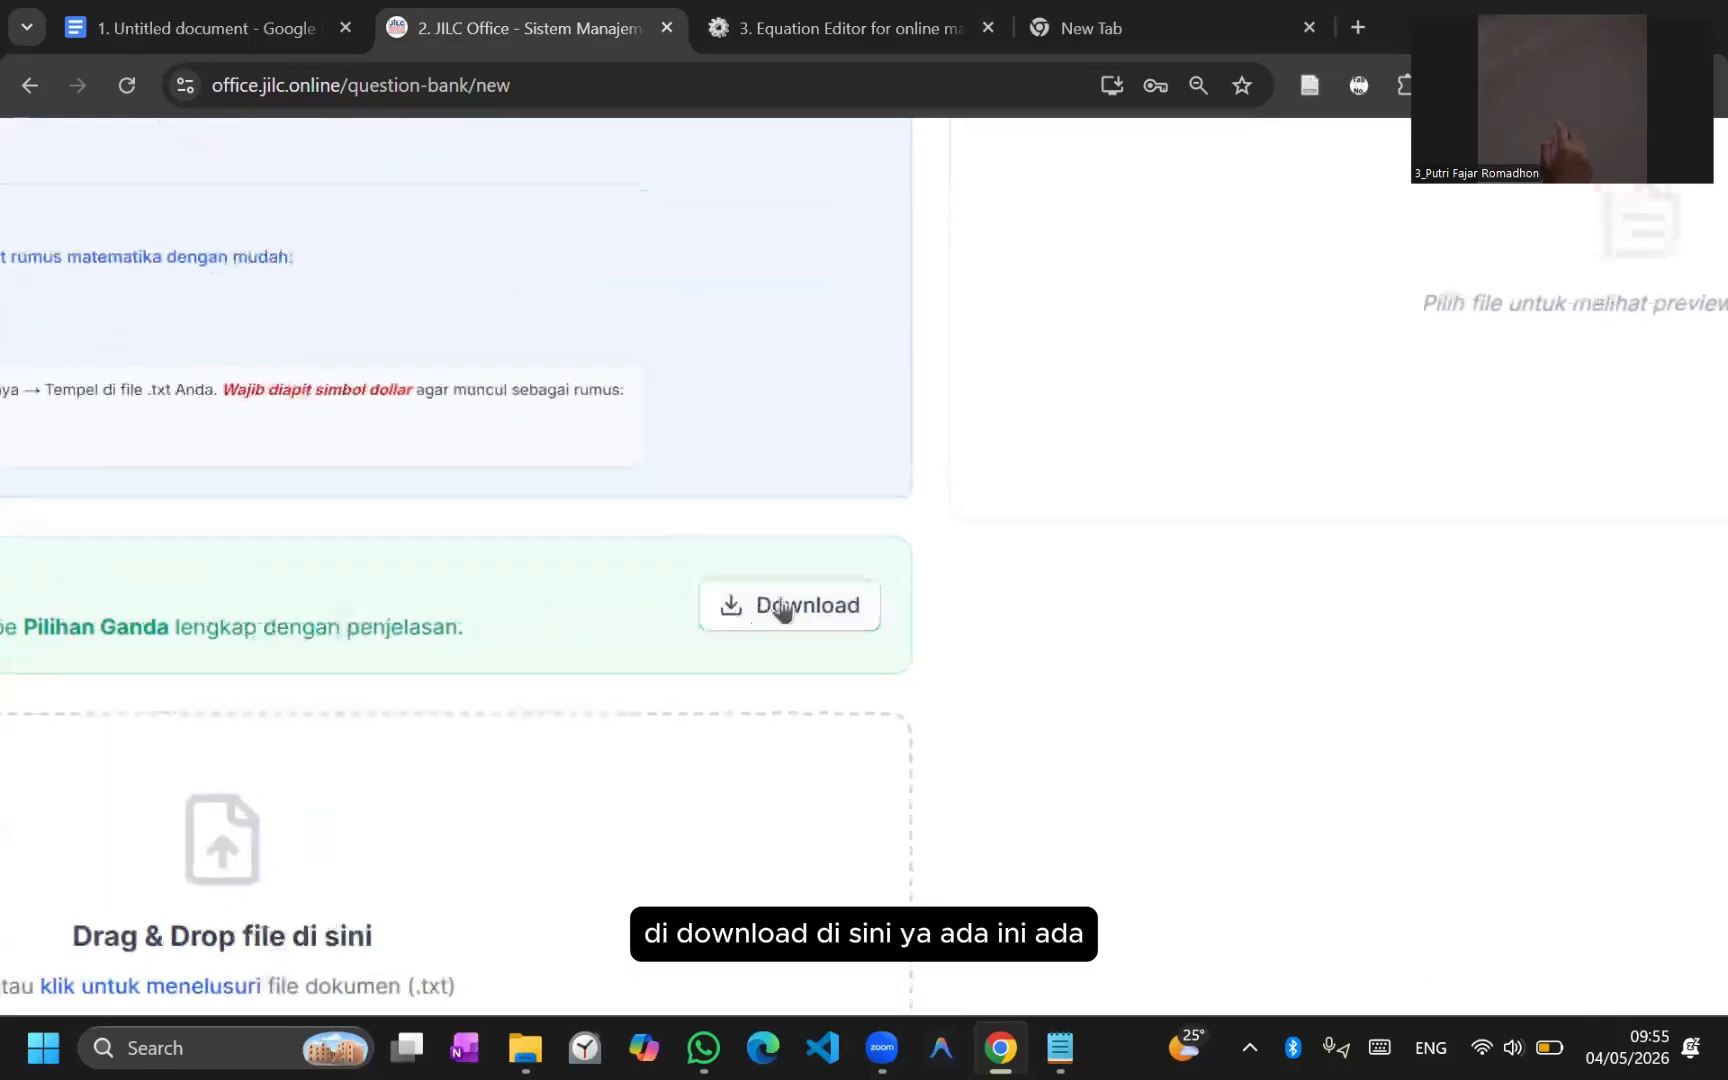
{"action": "scroll", "coordinate": [603, 616], "scroll_direction": "up", "scroll_amount": 3}
{"action": "scroll", "coordinate": [603, 616], "scroll_direction": "up", "scroll_amount": 2}
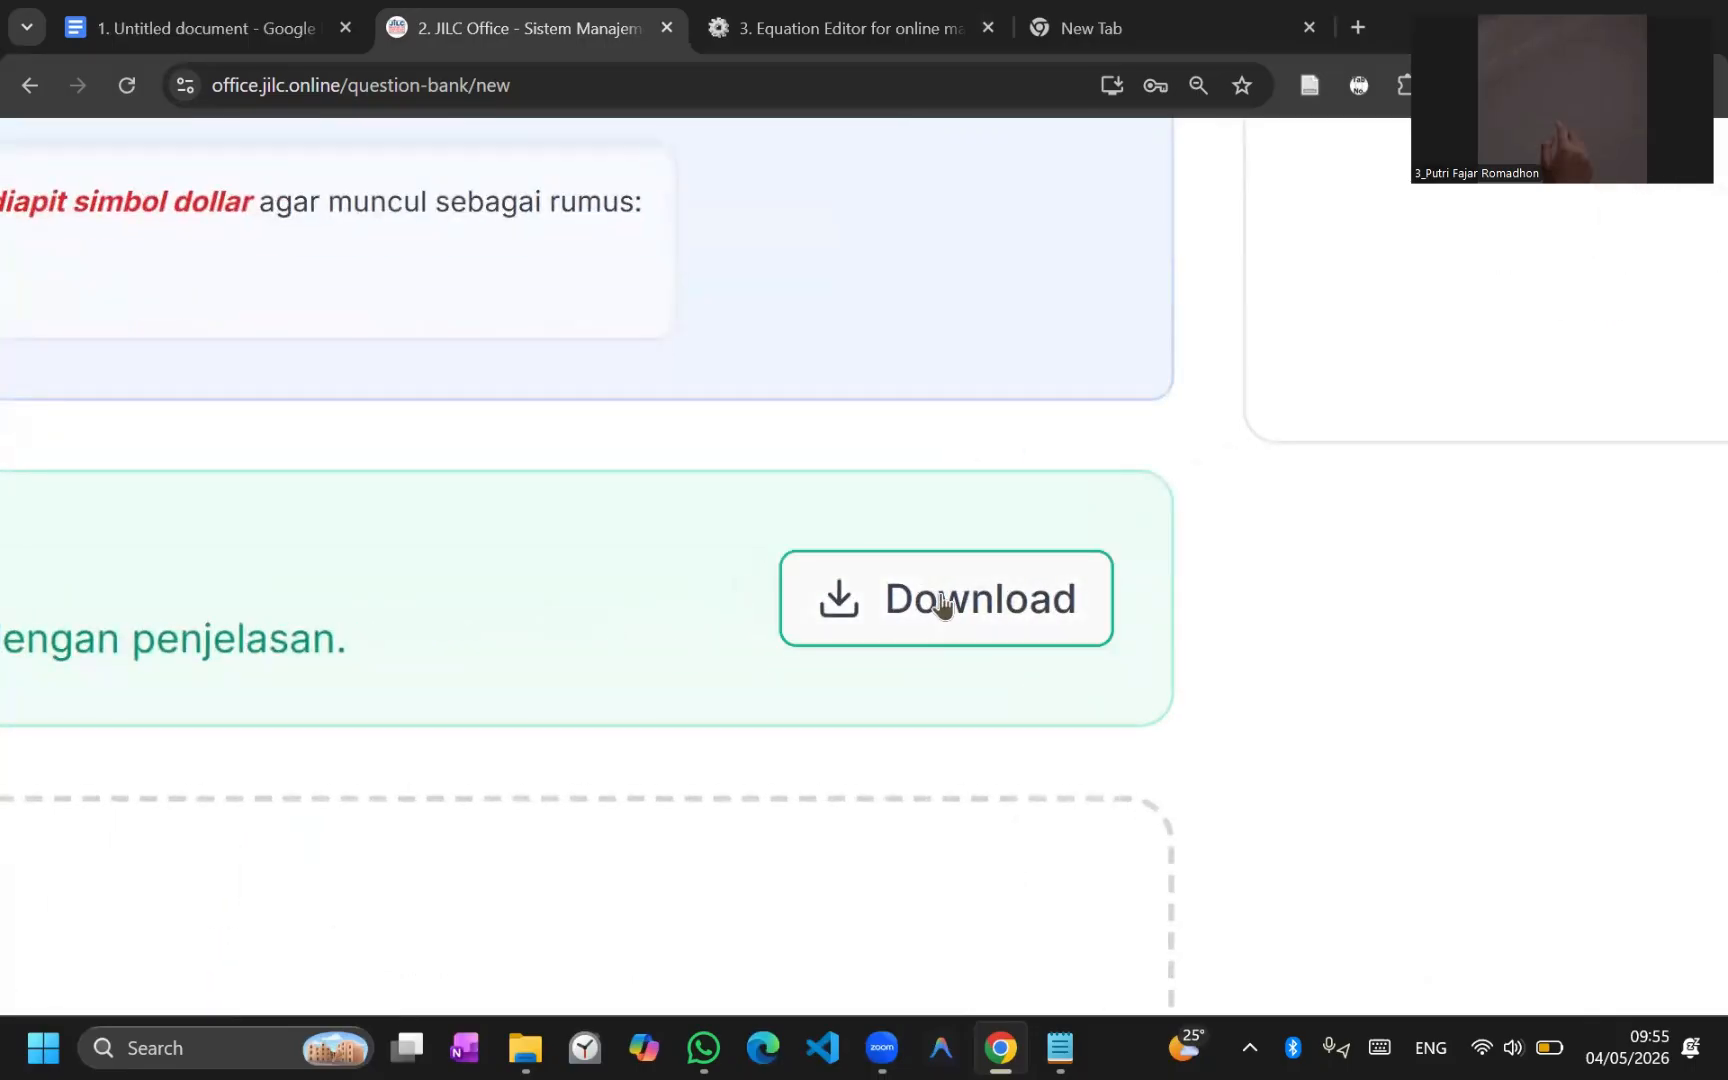
{"action": "scroll", "coordinate": [940, 603], "scroll_direction": "down", "scroll_amount": 1}
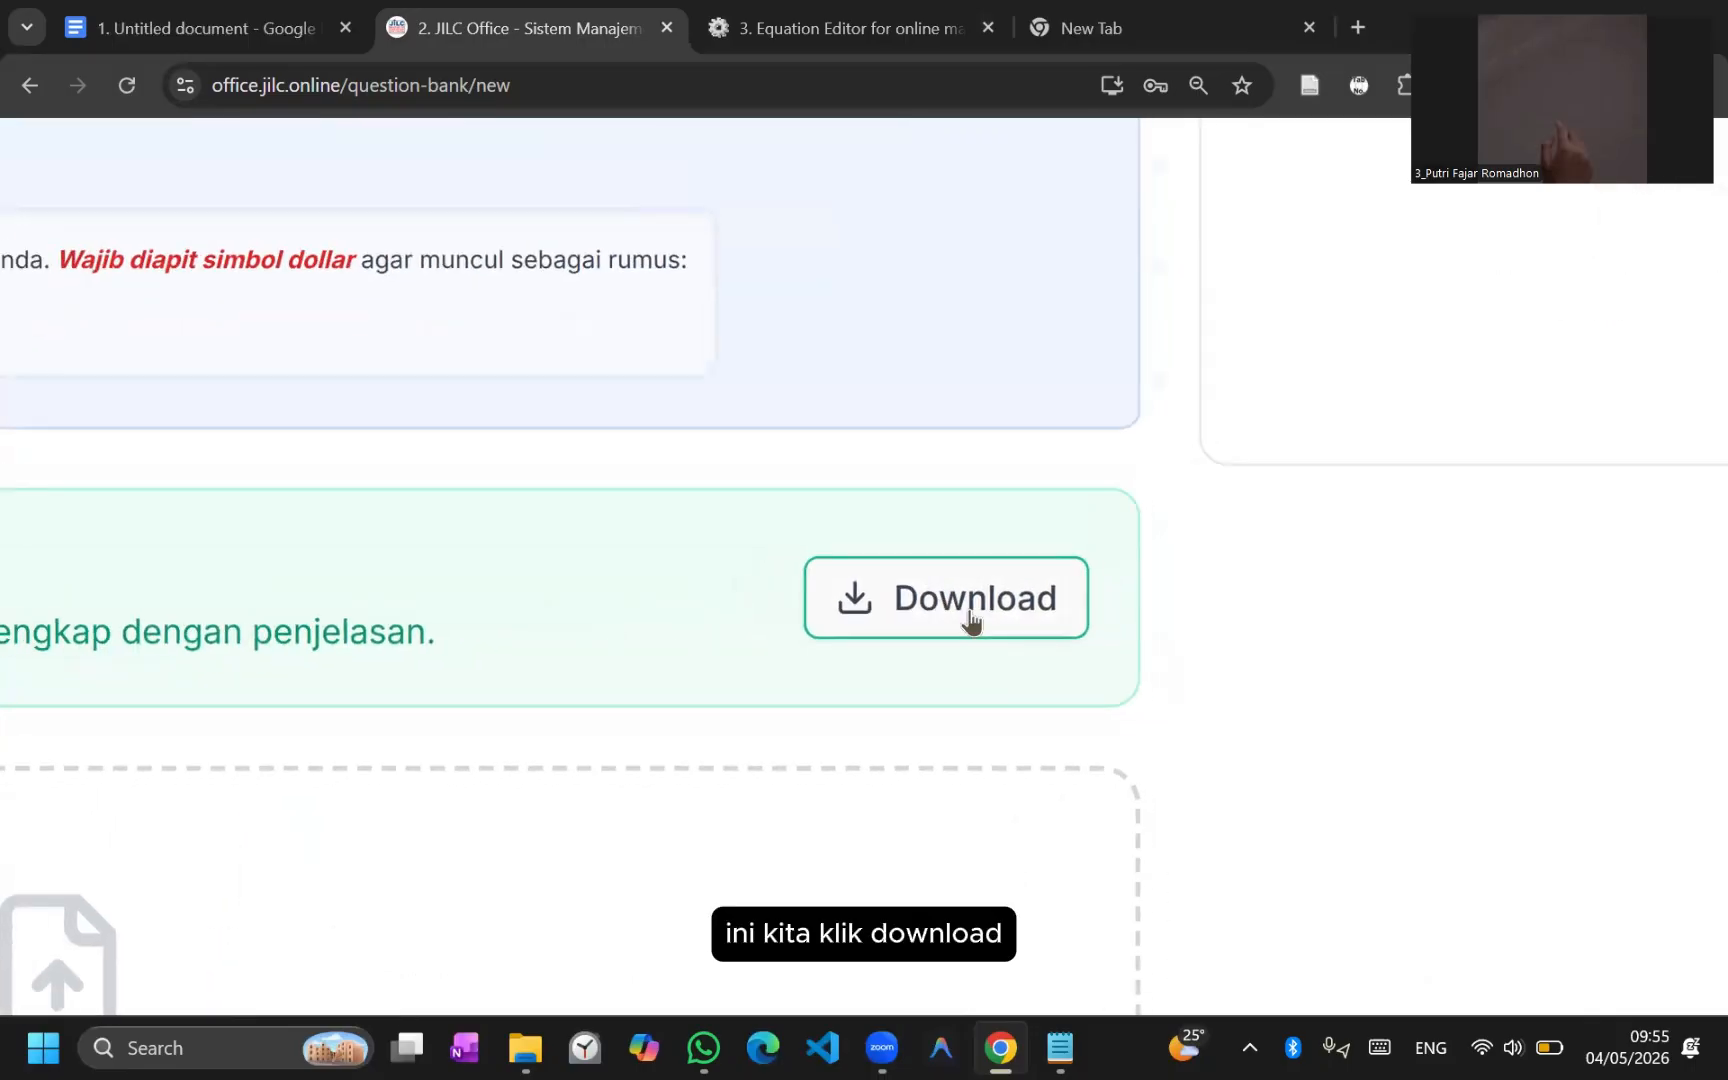
{"action": "left_click", "coordinate": [968, 617]}
{"action": "scroll", "coordinate": [968, 617], "scroll_direction": "down", "scroll_amount": 7}
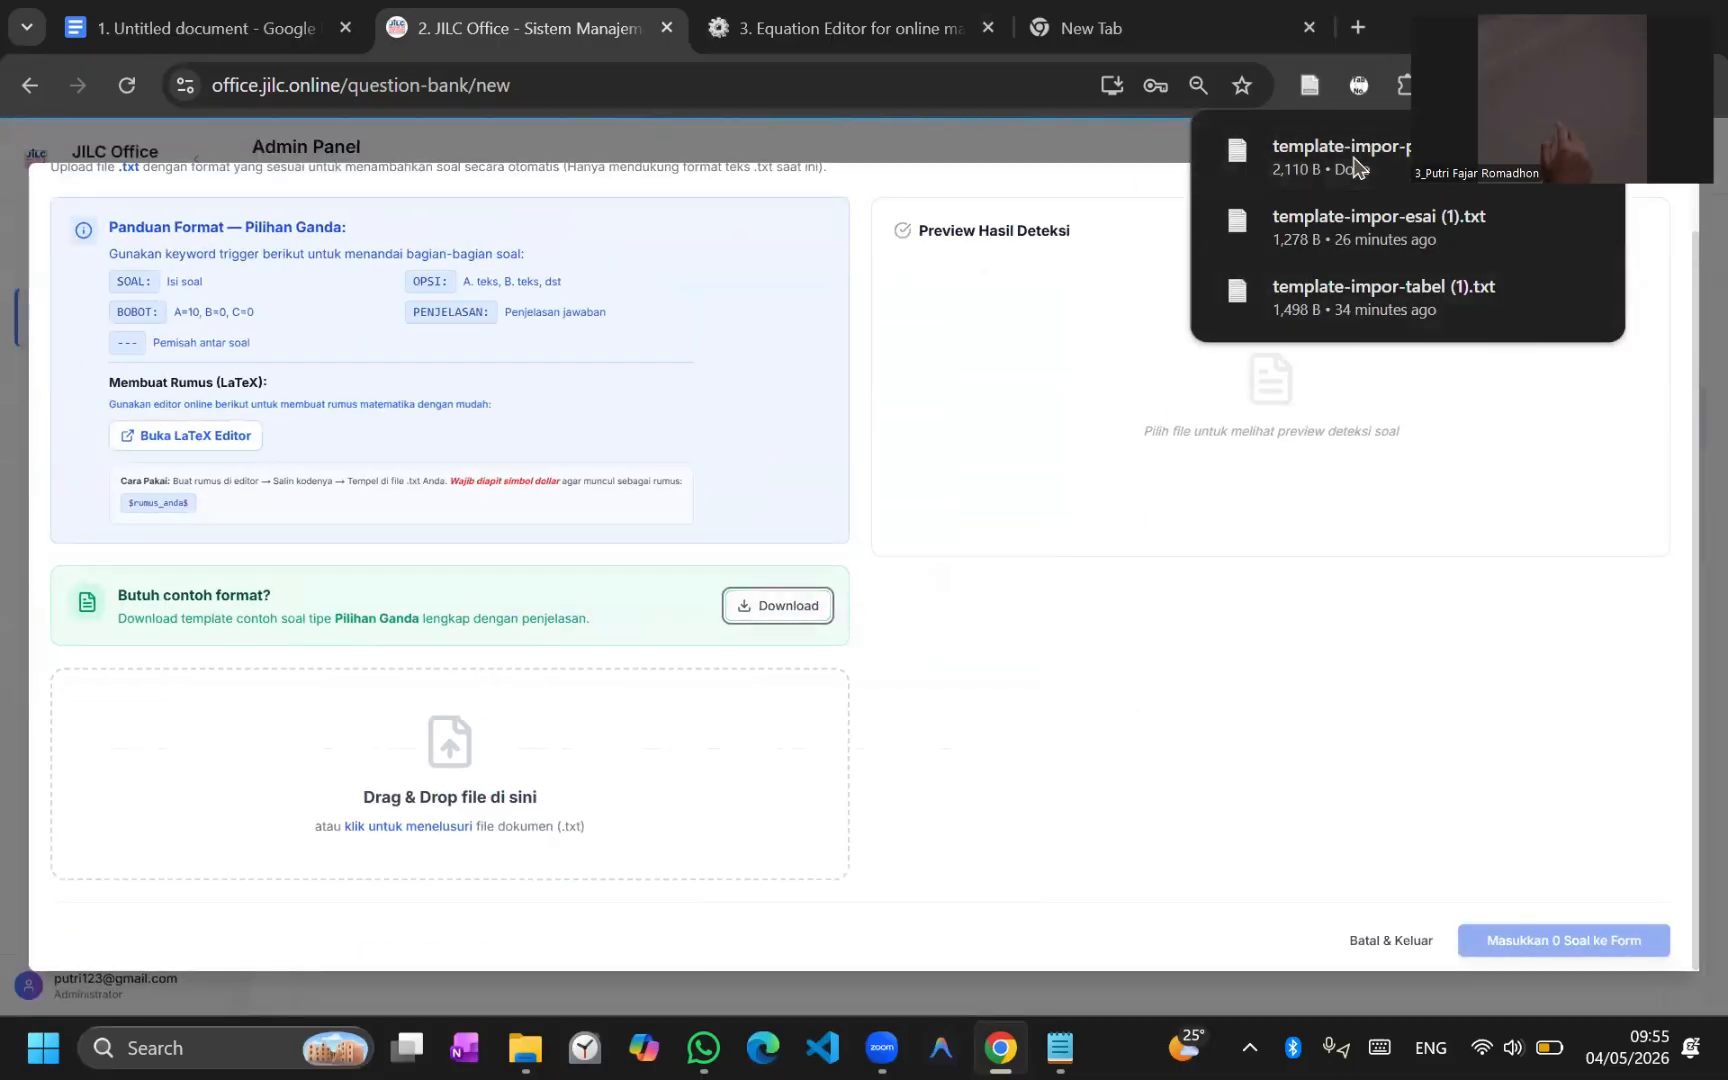
{"action": "left_click", "coordinate": [1414, 165]}
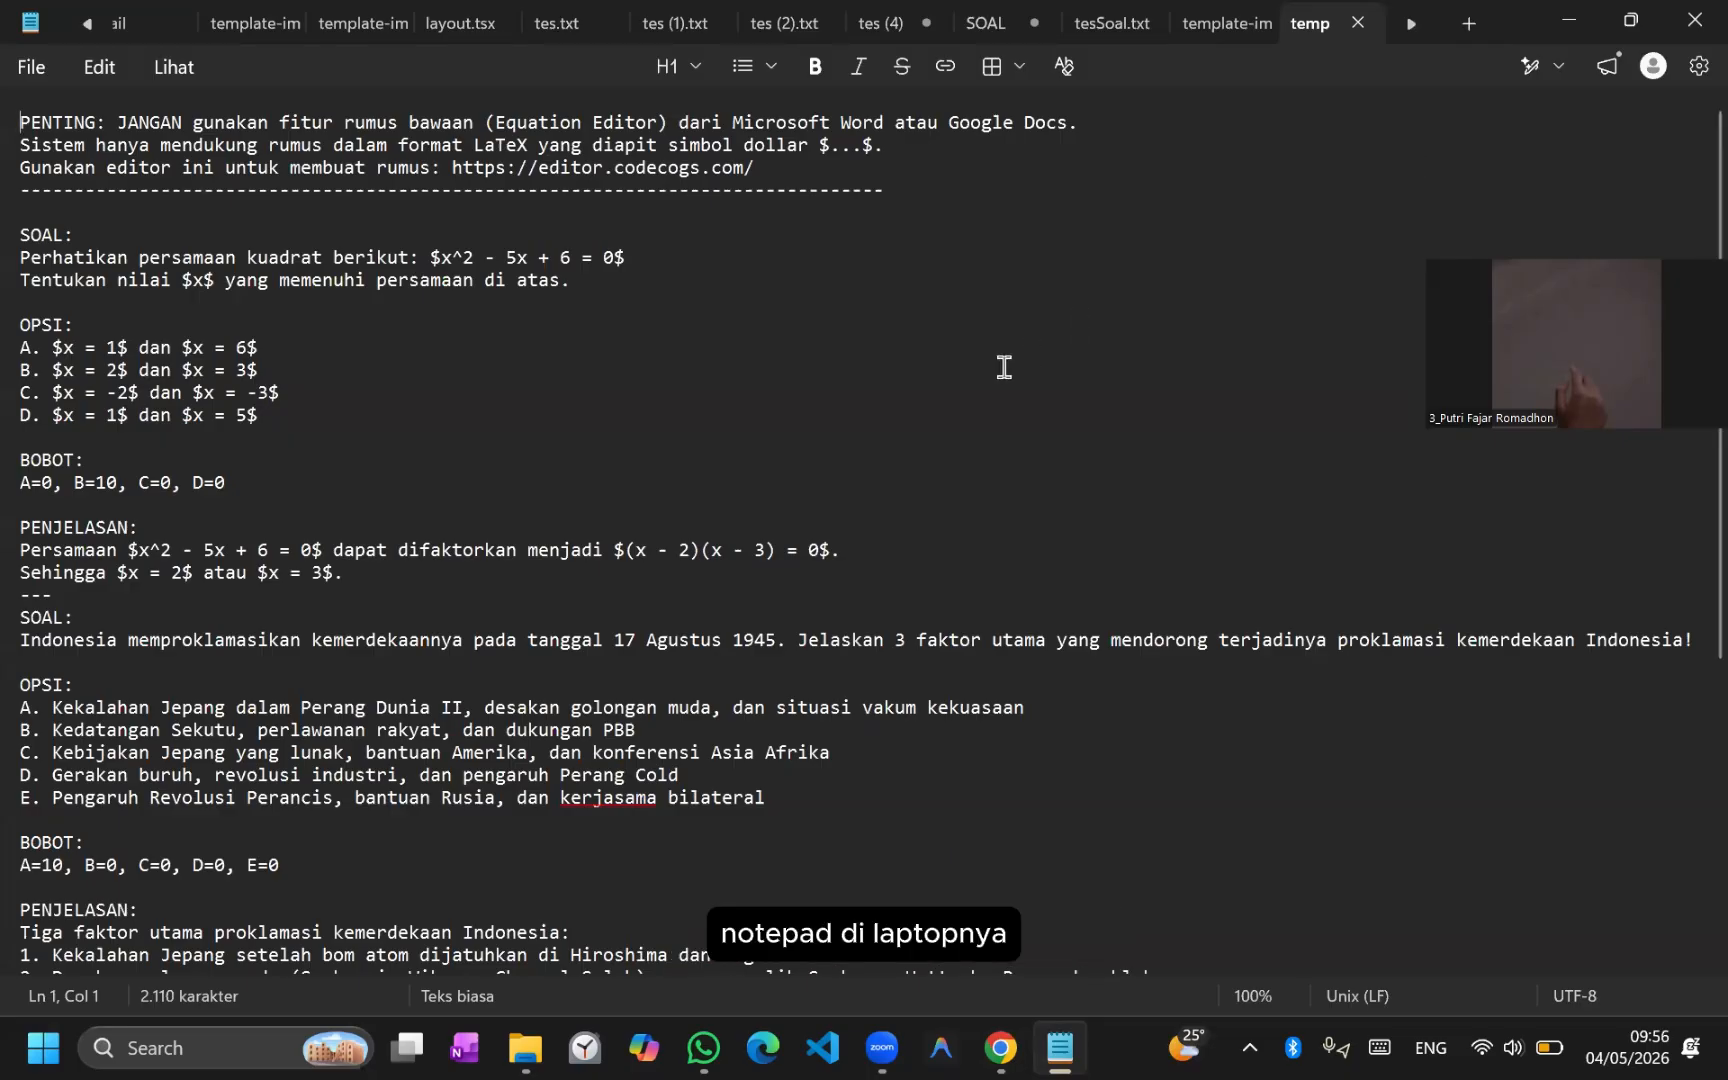
Step: Skim the sample questions in the template from beginning to end
{"action": "left_click", "coordinate": [648, 436]}
{"action": "scroll", "coordinate": [165, 268], "scroll_direction": "down", "scroll_amount": 1}
{"action": "scroll", "coordinate": [165, 268], "scroll_direction": "down", "scroll_amount": 6}
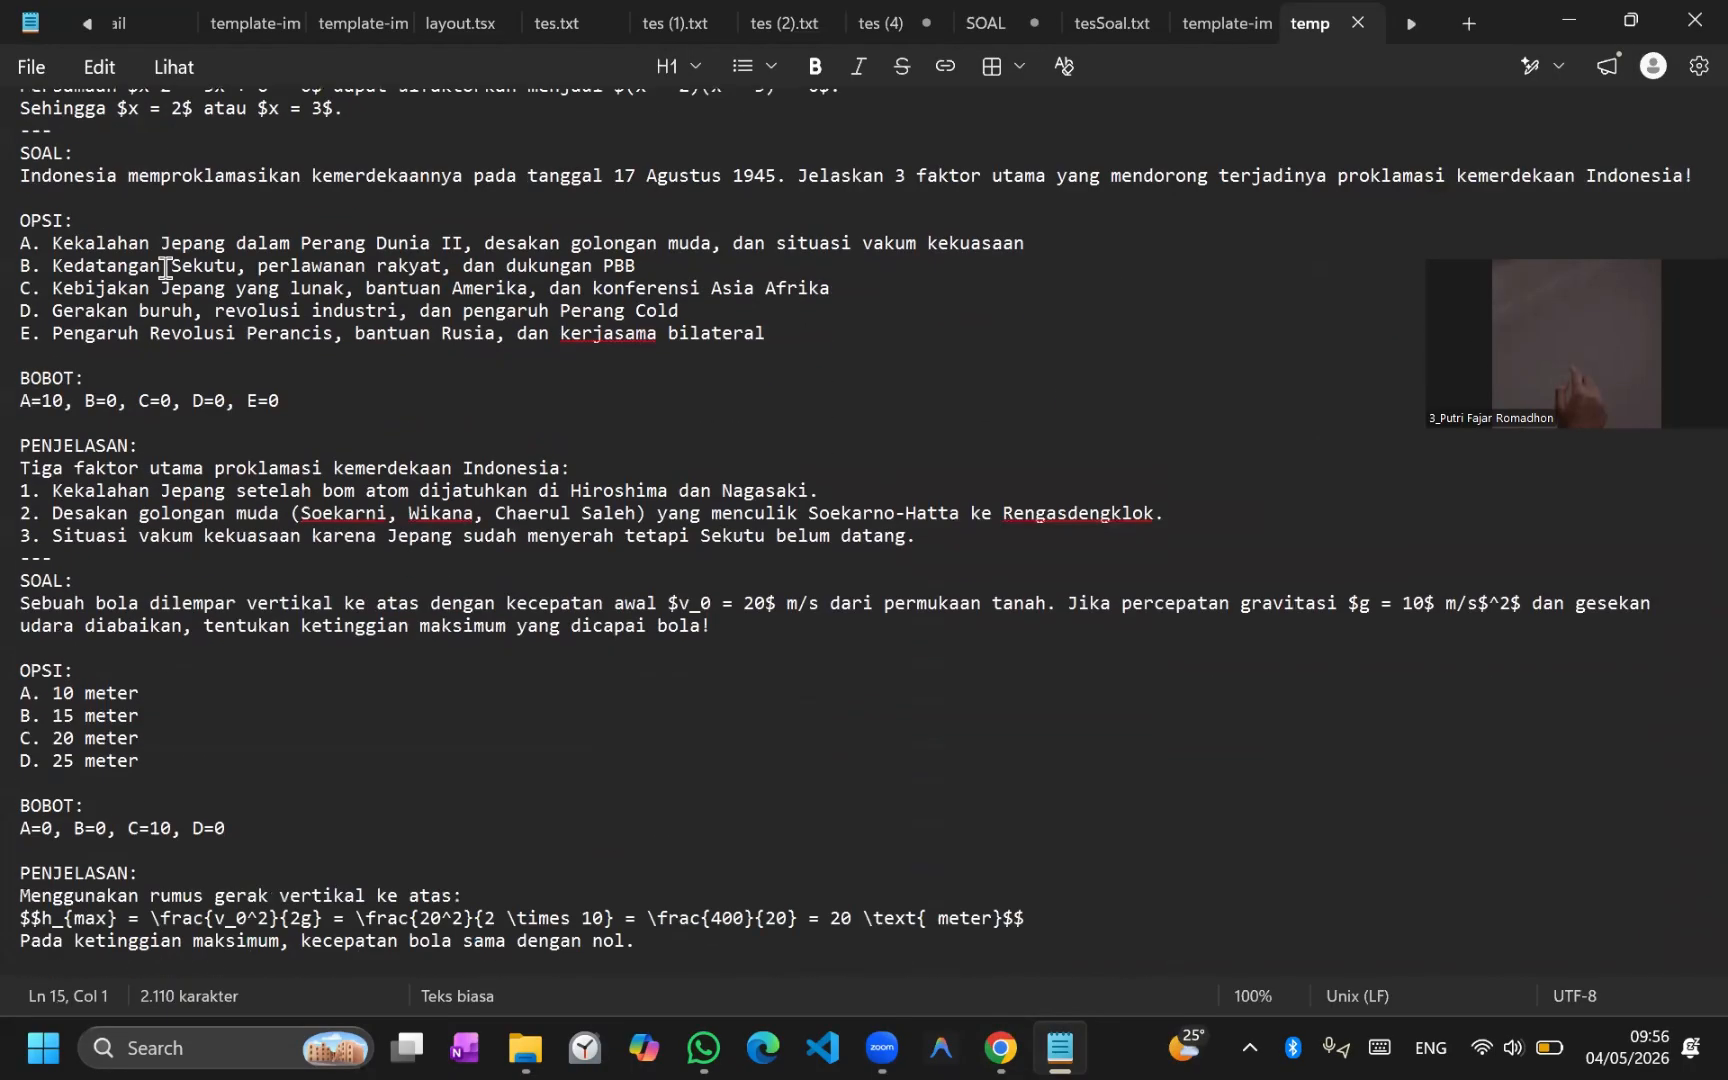
{"action": "scroll", "coordinate": [165, 268], "scroll_direction": "up", "scroll_amount": 7}
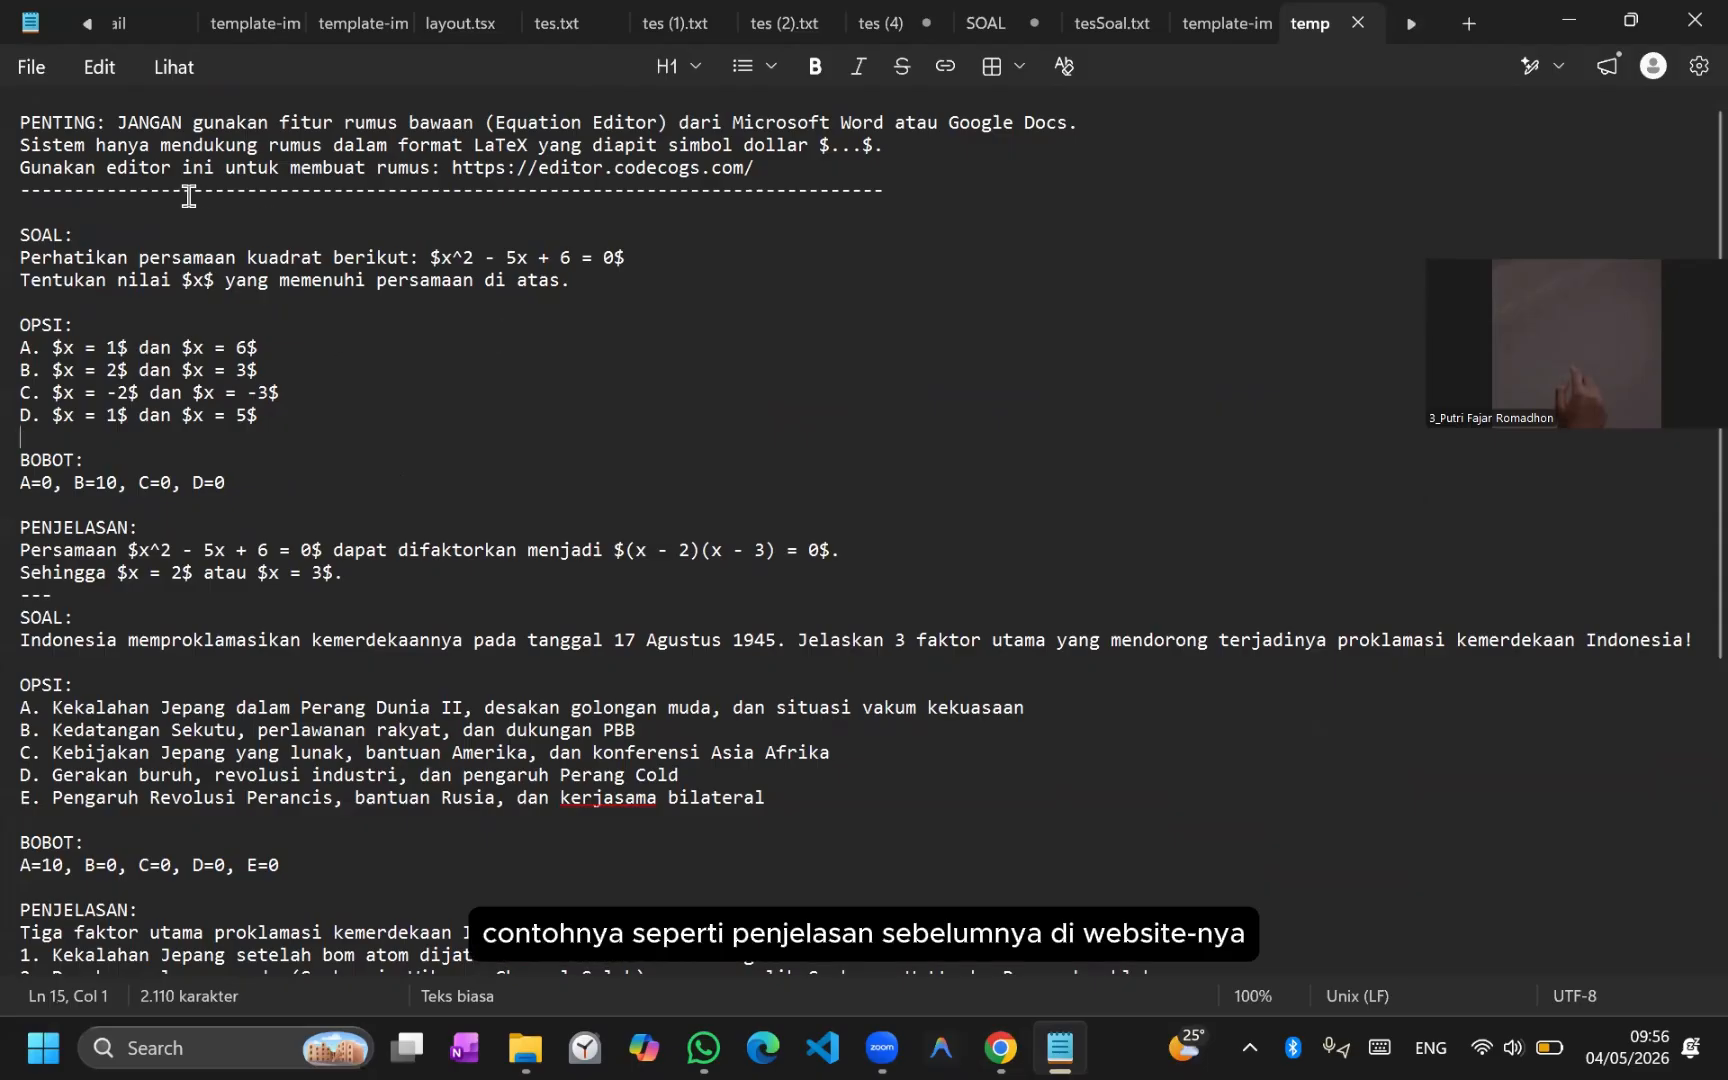
Step: Examine how the template uses the SOAL, OPSI, BOBOT and PENJELASAN keywords and the --- separator between questions
{"action": "left_click_drag", "start_coordinate": [108, 235], "coordinate": [31, 237]}
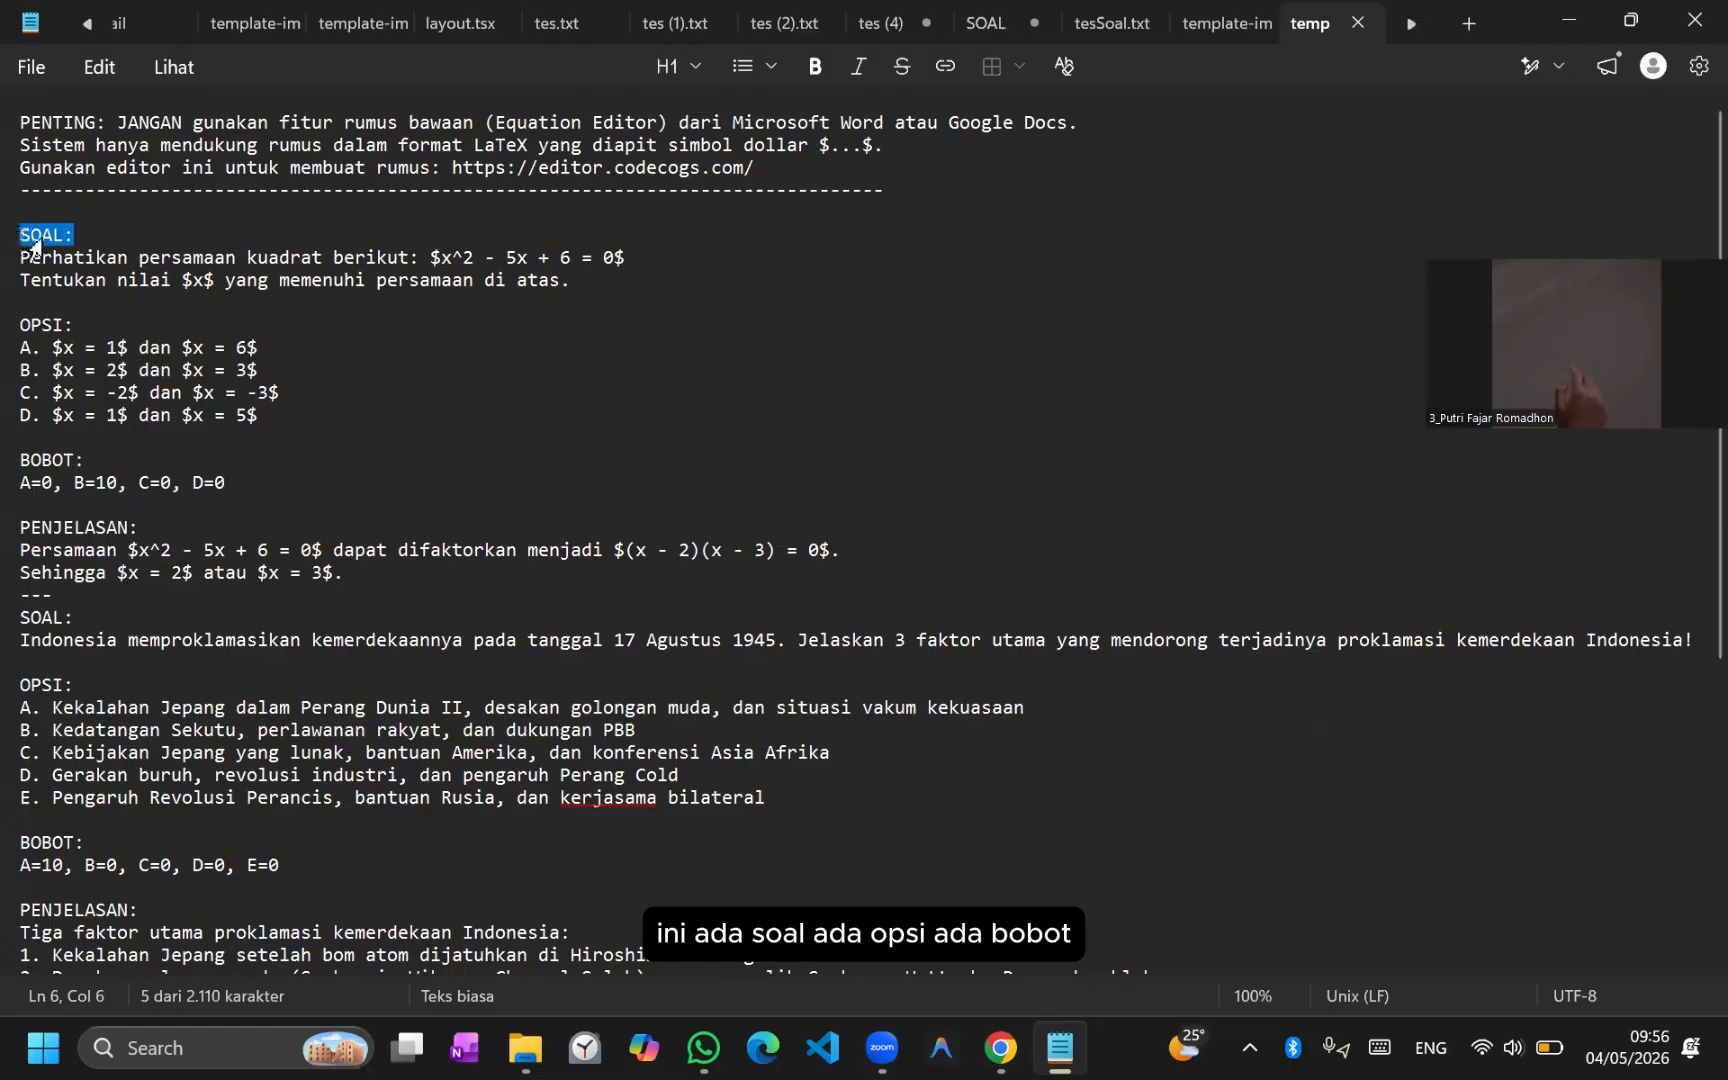
{"action": "left_click_drag", "start_coordinate": [120, 347], "coordinate": [22, 326]}
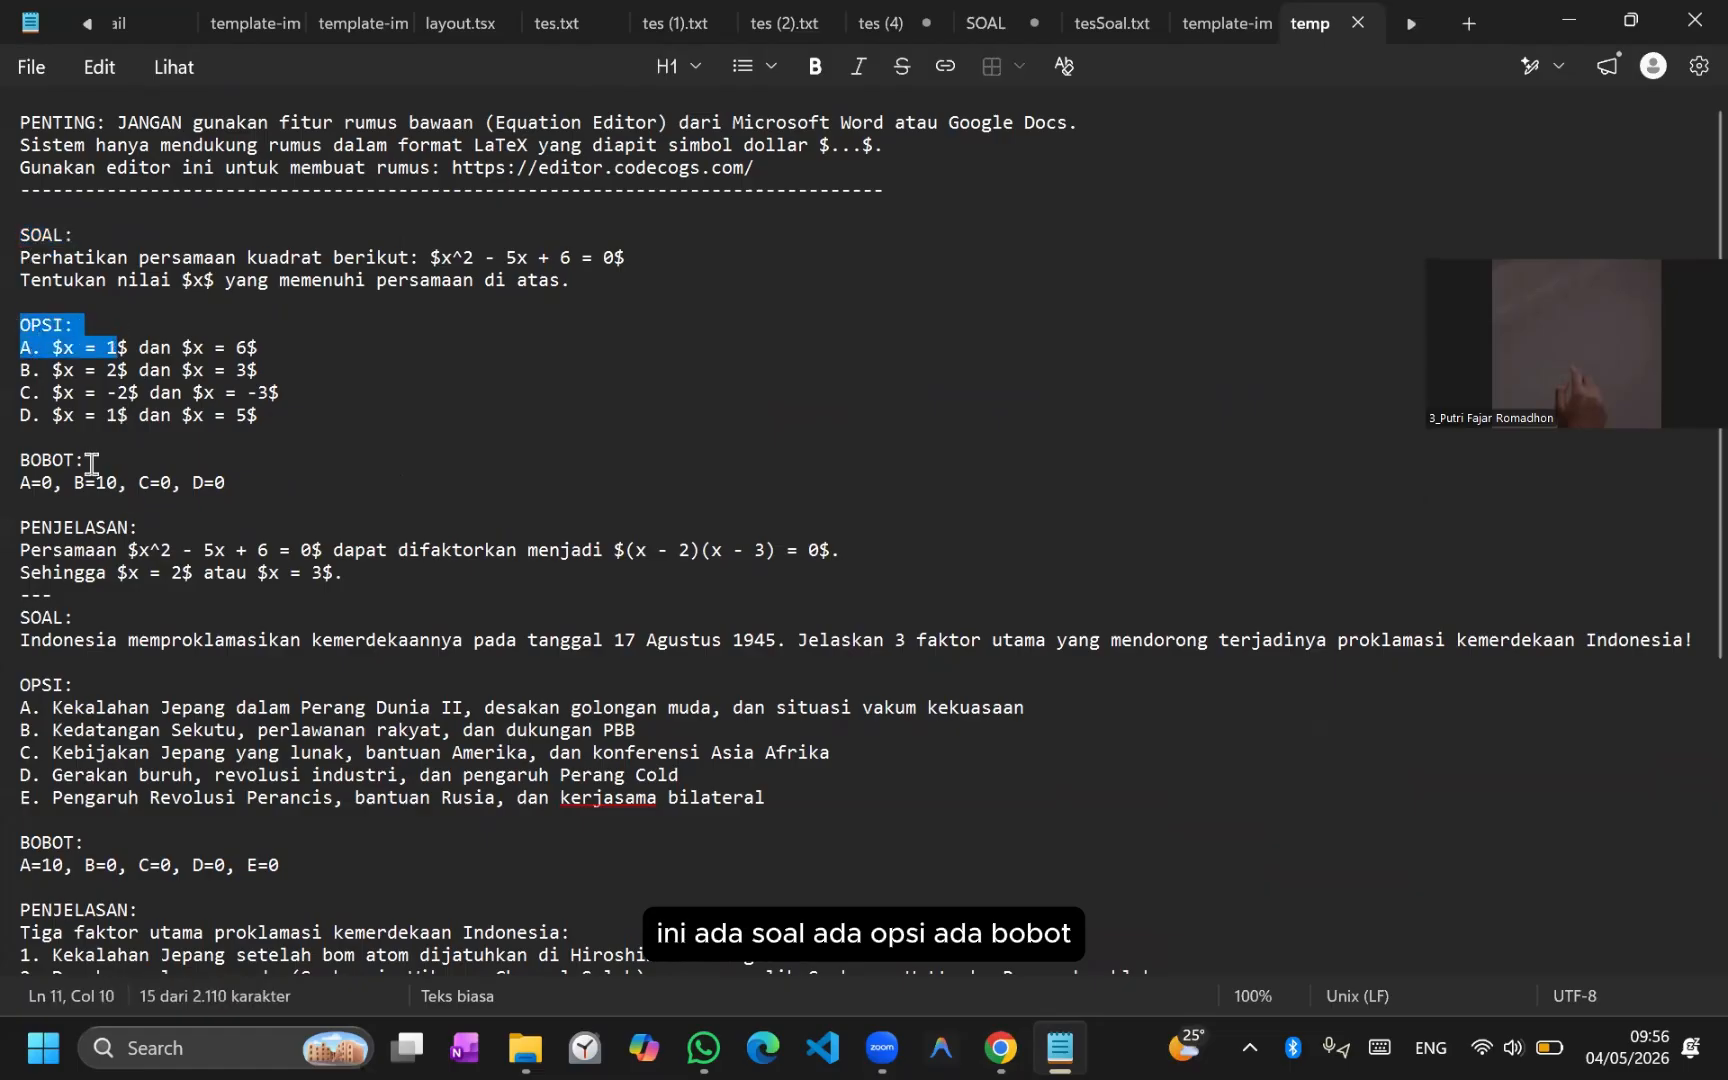
{"action": "left_click_drag", "start_coordinate": [90, 463], "coordinate": [20, 461]}
{"action": "left_click", "coordinate": [142, 527]}
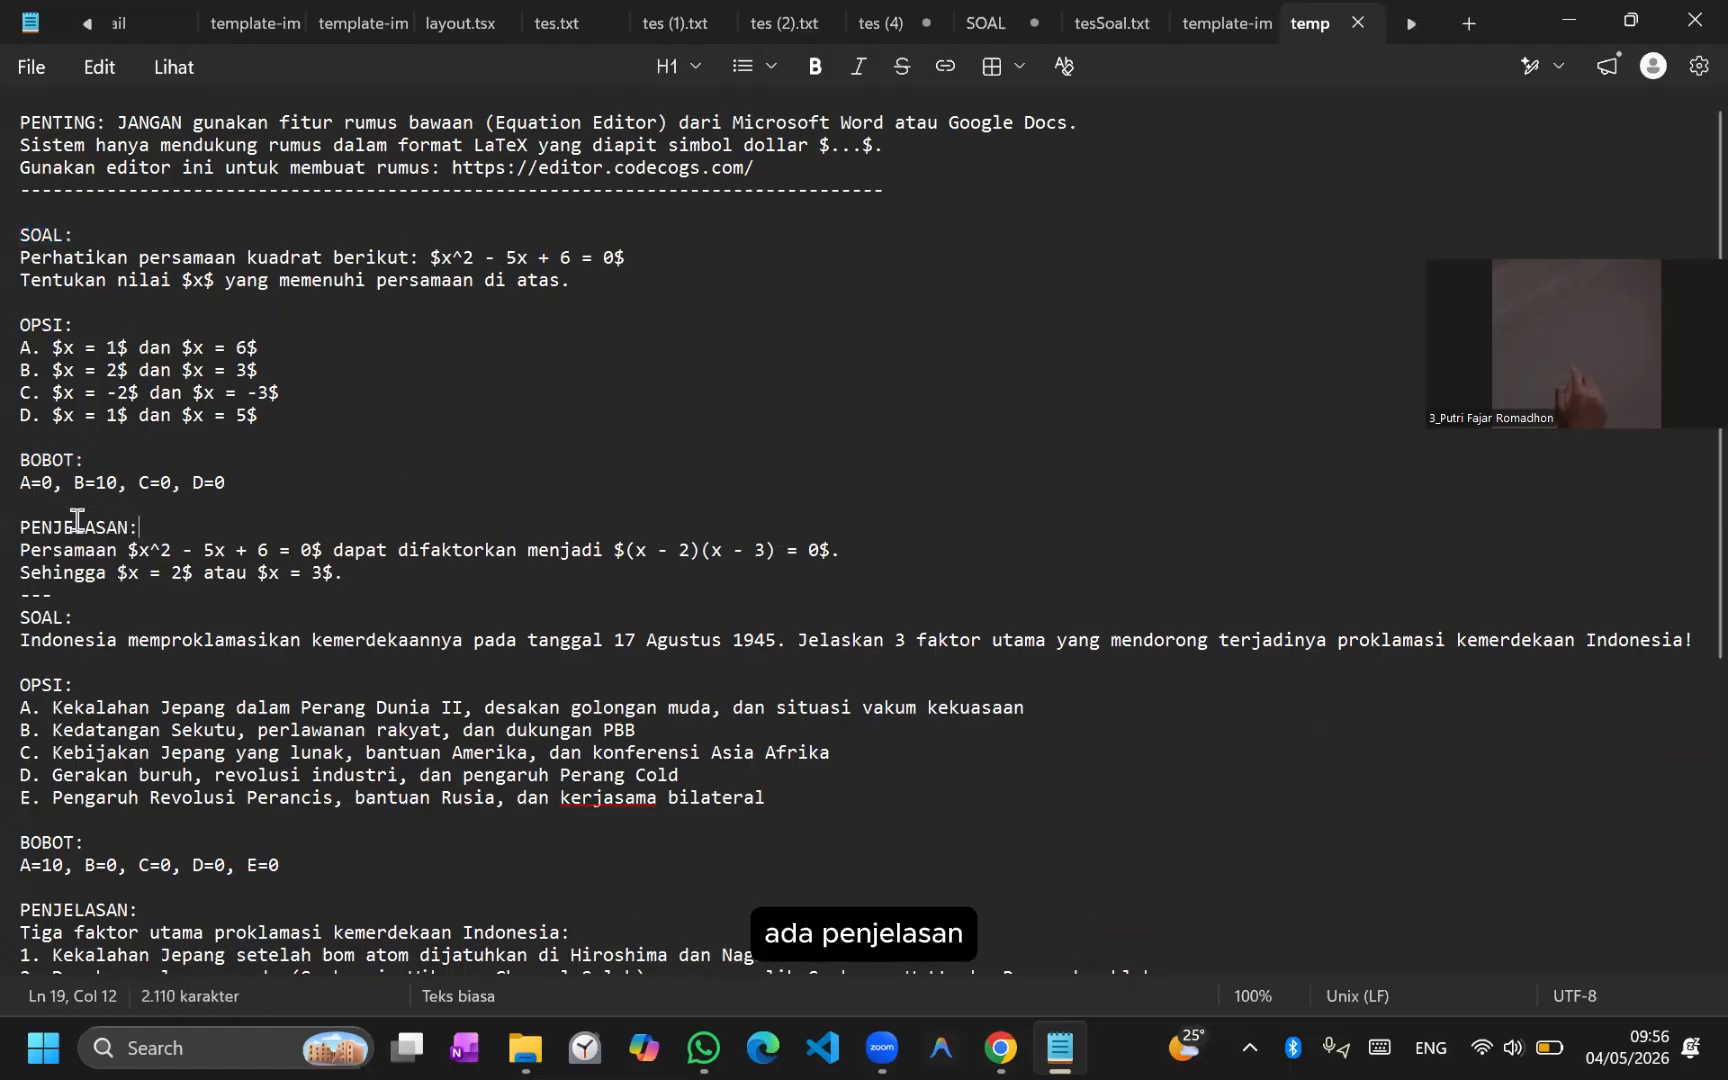
{"action": "left_click_drag", "start_coordinate": [76, 520], "coordinate": [20, 524]}
{"action": "left_click_drag", "start_coordinate": [55, 597], "coordinate": [20, 596]}
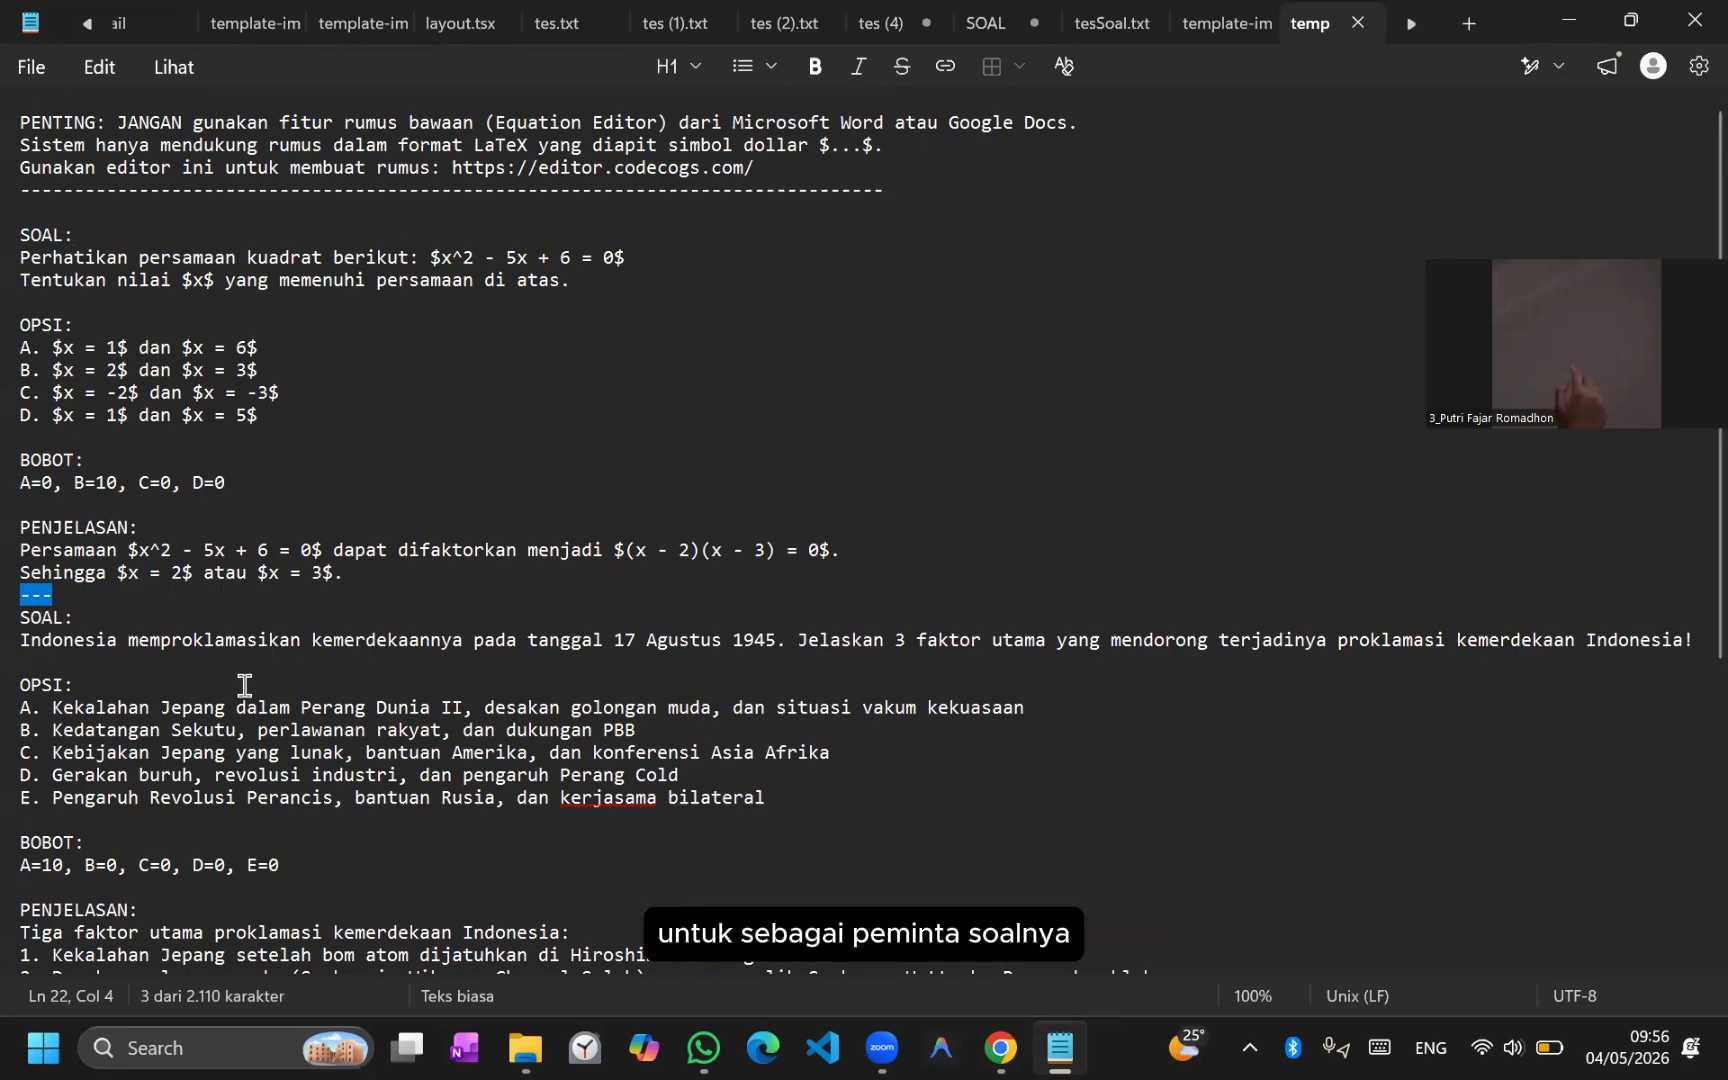
{"action": "scroll", "coordinate": [243, 680], "scroll_direction": "down", "scroll_amount": 8}
{"action": "scroll", "coordinate": [244, 685], "scroll_direction": "up", "scroll_amount": 8}
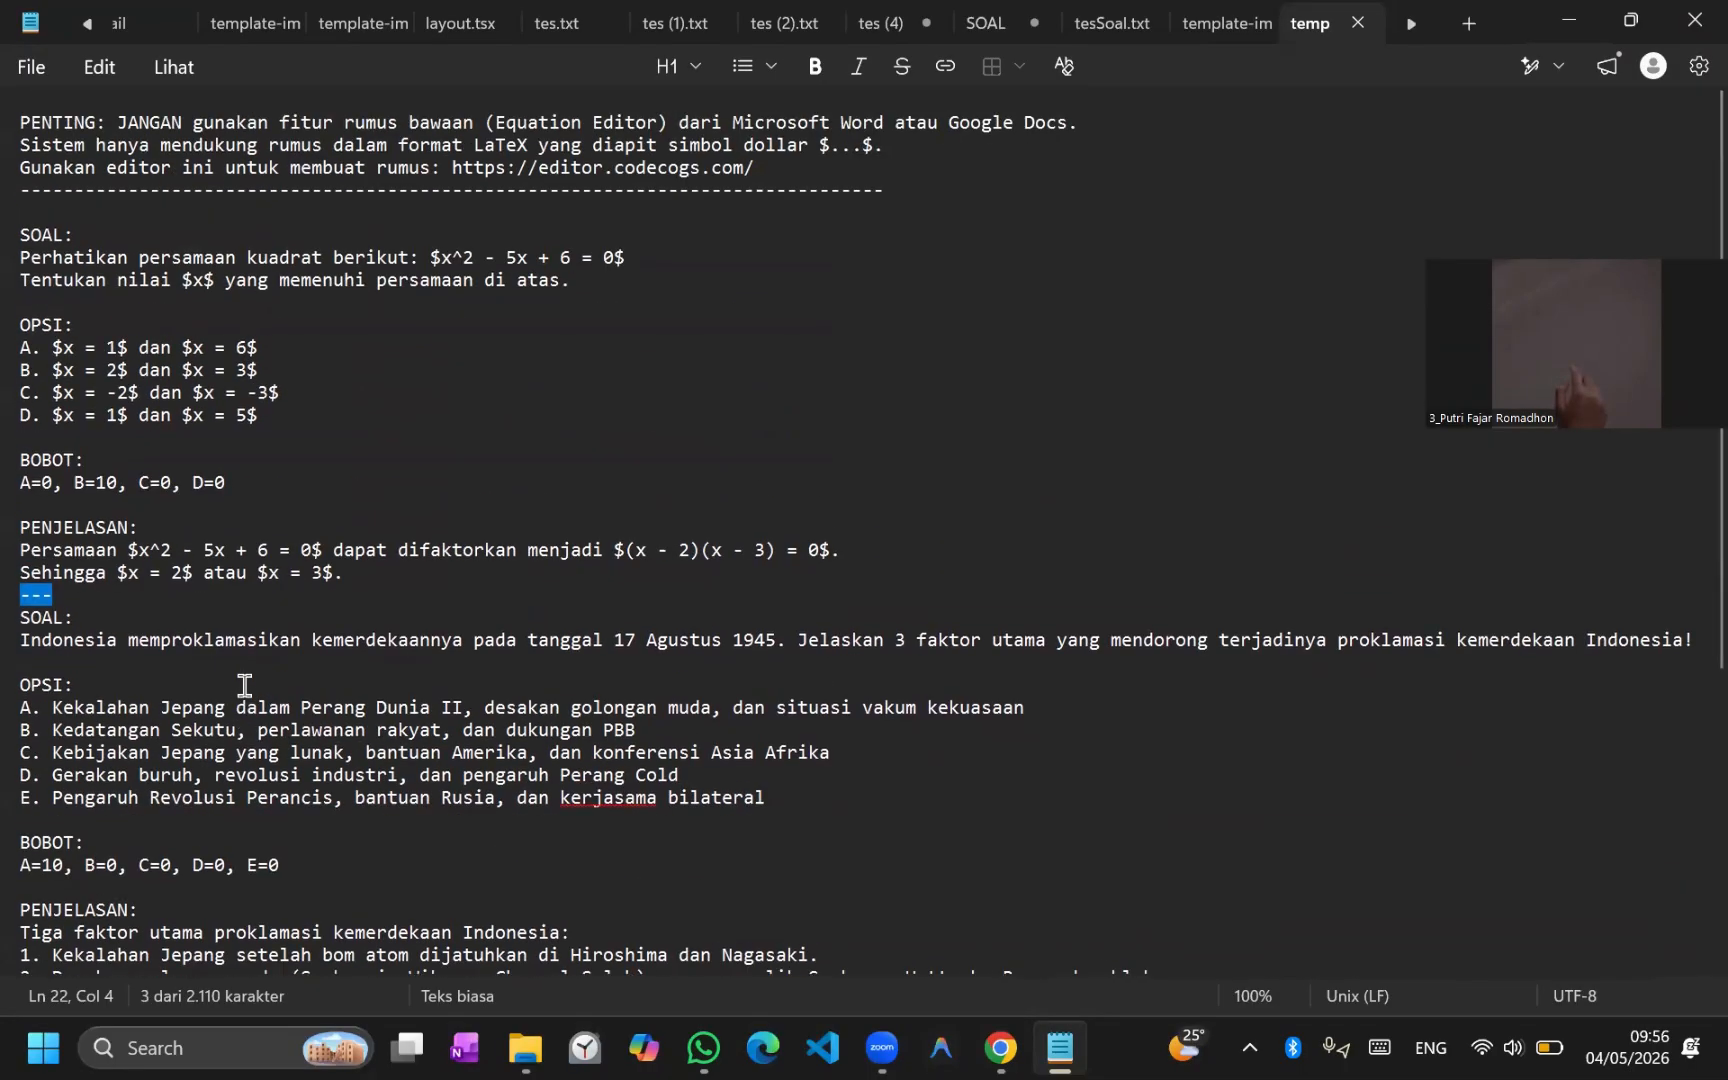
{"action": "scroll", "coordinate": [650, 483], "scroll_direction": "down", "scroll_amount": 1}
{"action": "scroll", "coordinate": [651, 483], "scroll_direction": "up", "scroll_amount": 1}
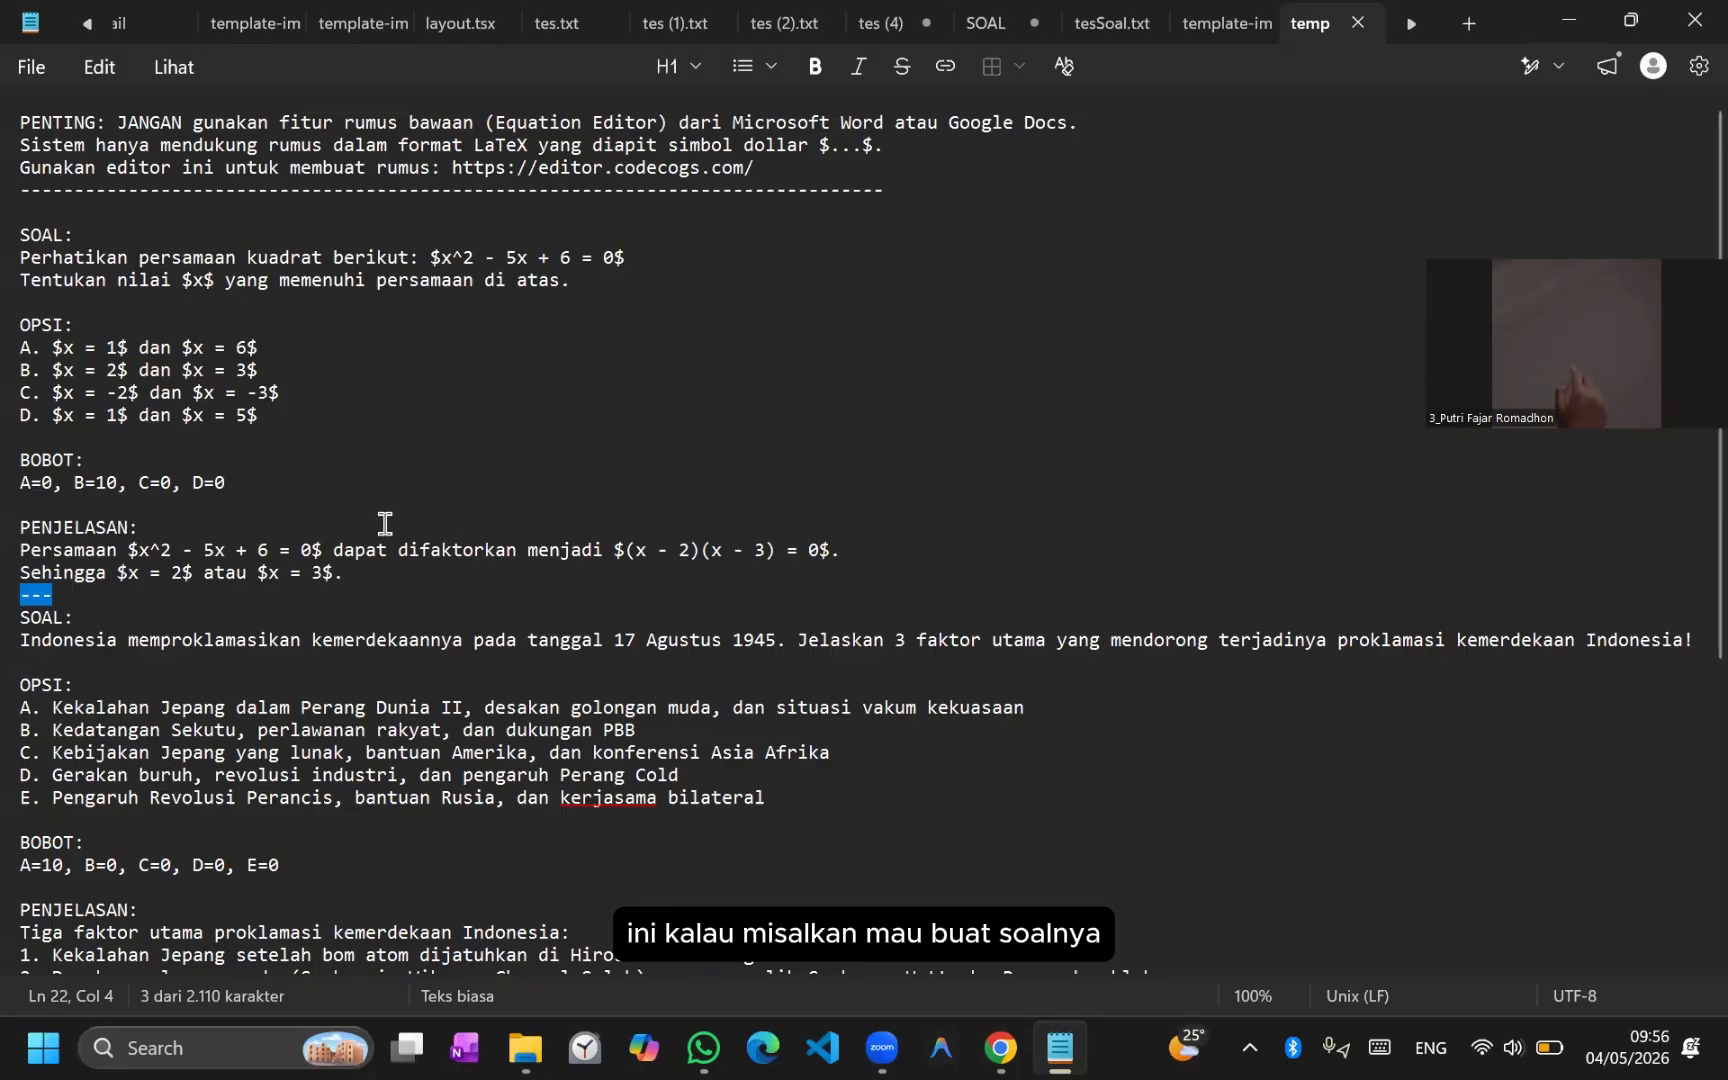
Step: Copy the first two sample questions from the template and paste them into the untitled Google Docs document
{"action": "left_click", "coordinate": [200, 592]}
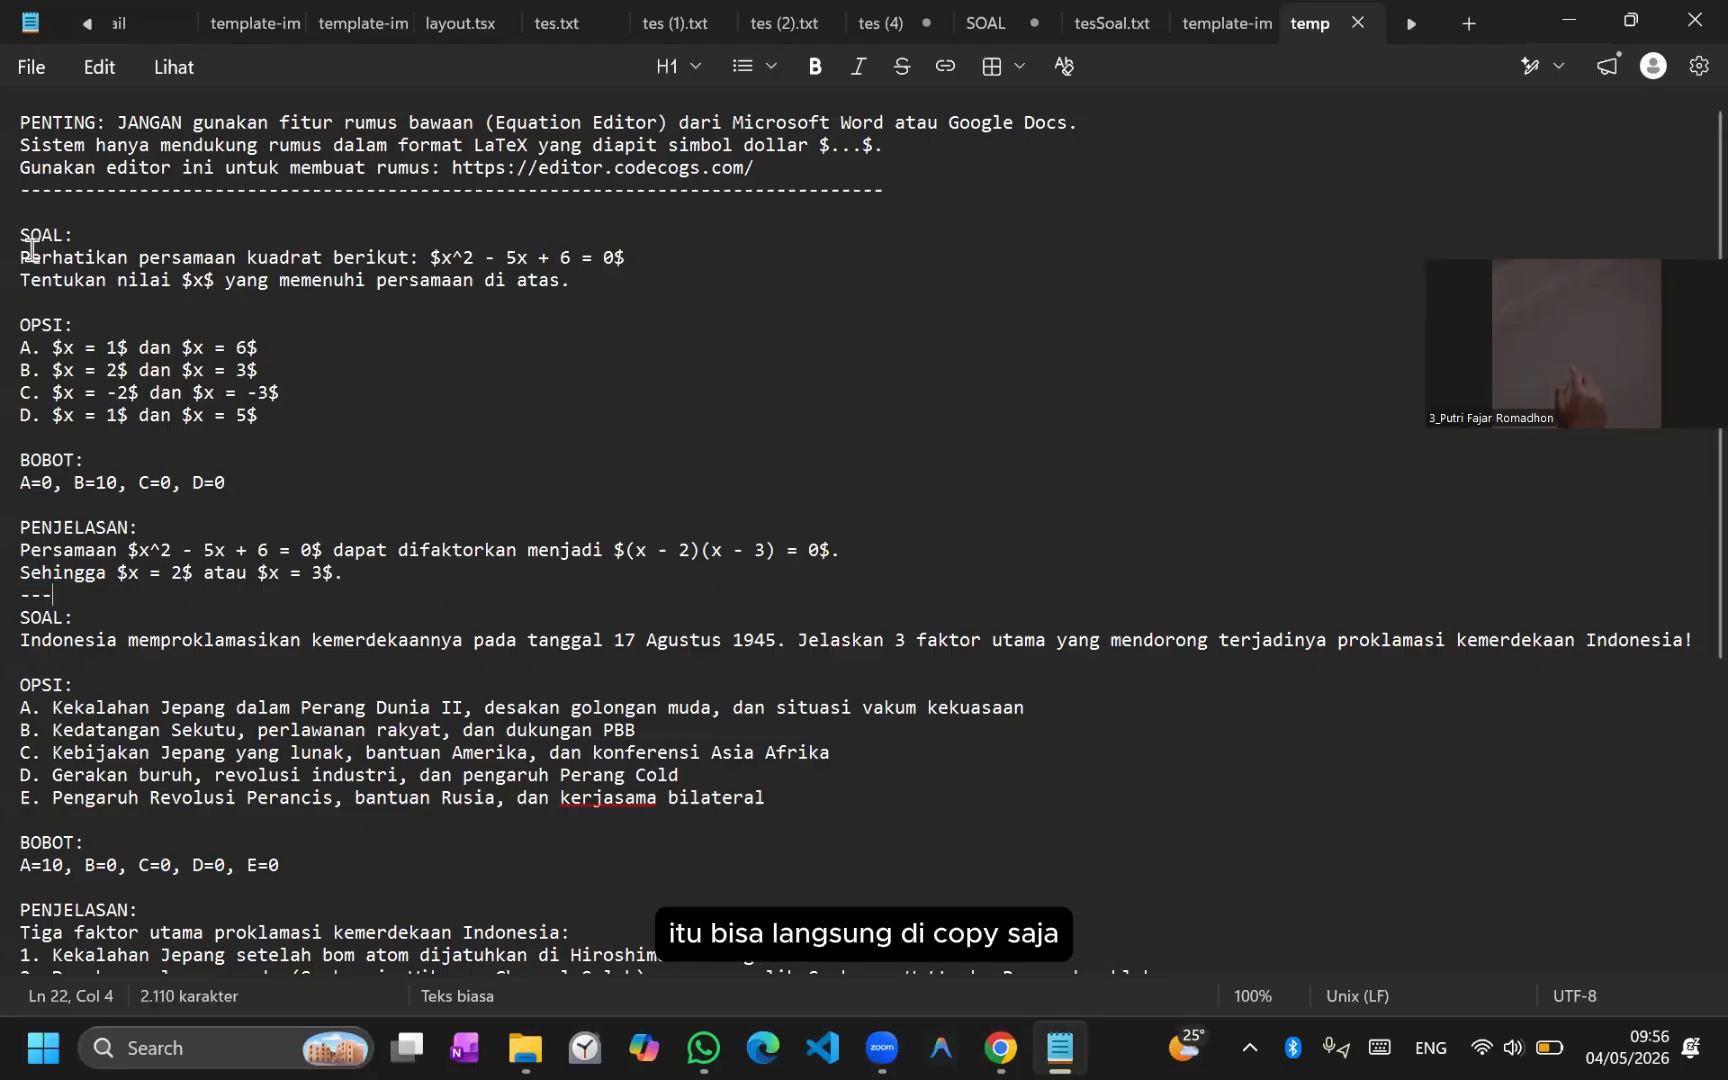
{"action": "left_click_drag", "start_coordinate": [22, 258], "coordinate": [110, 328]}
{"action": "left_click", "coordinate": [110, 328]}
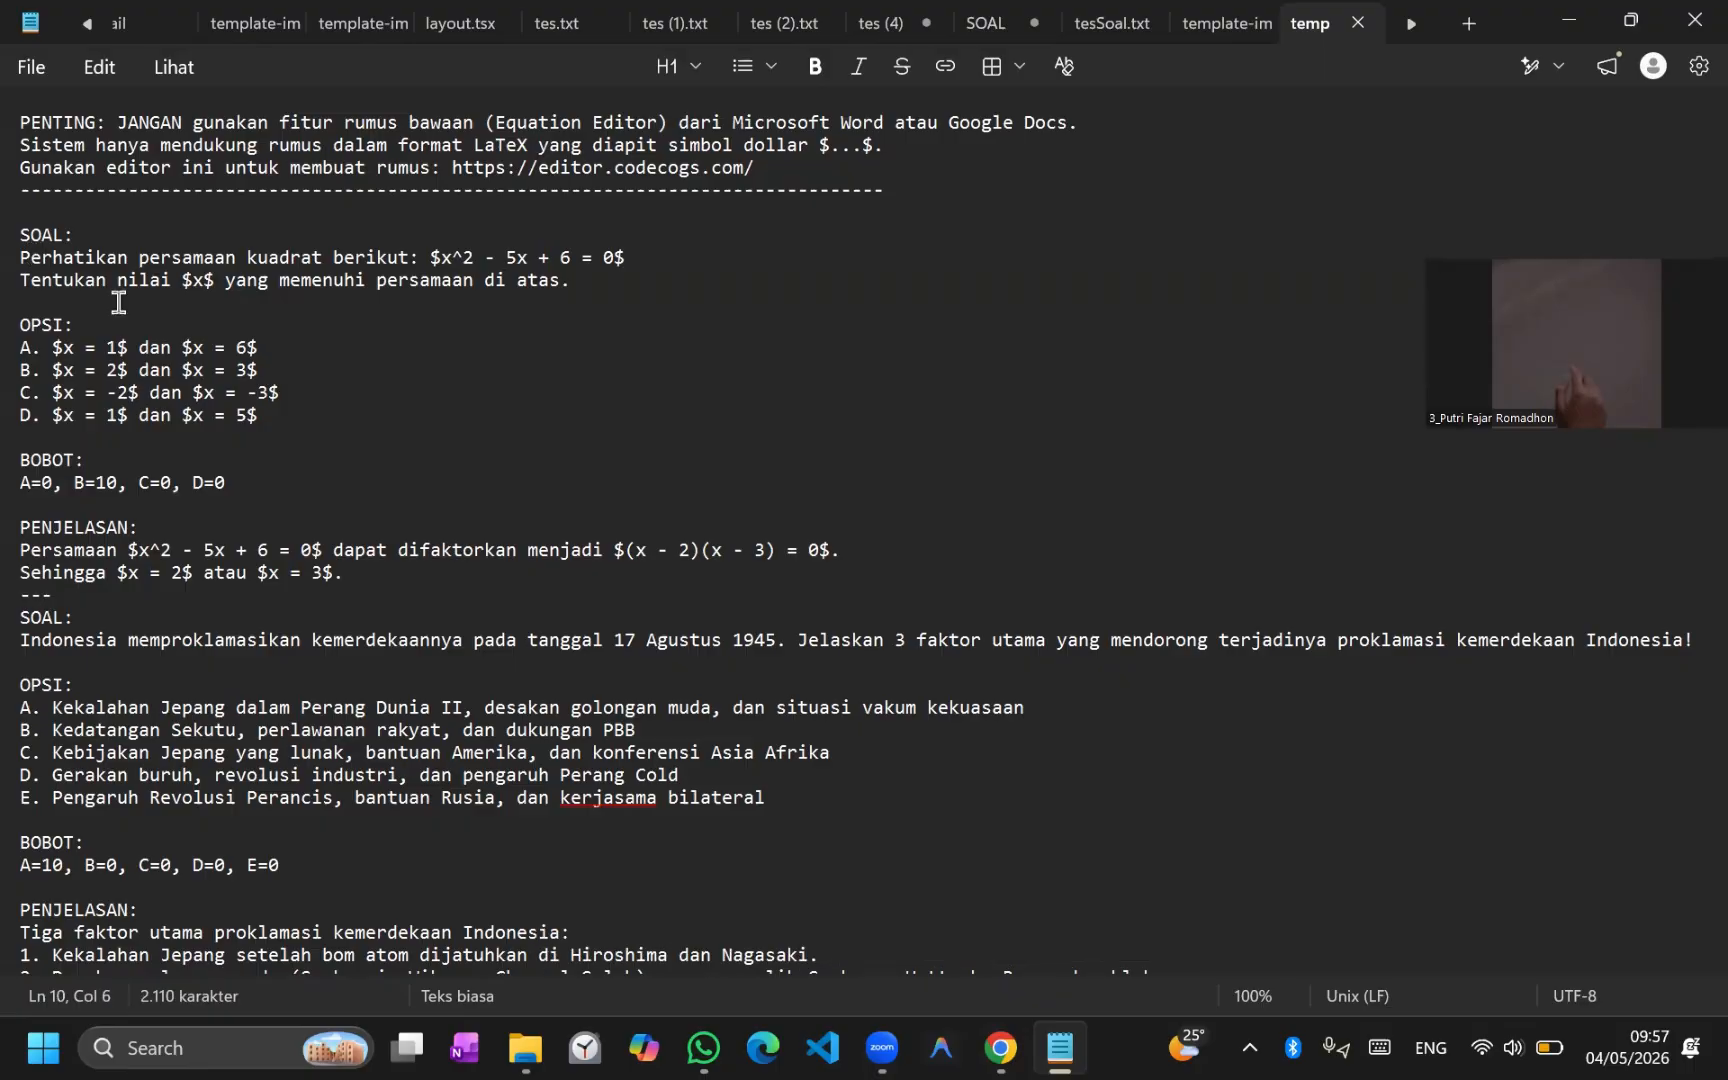
{"action": "left_click", "coordinate": [334, 406]}
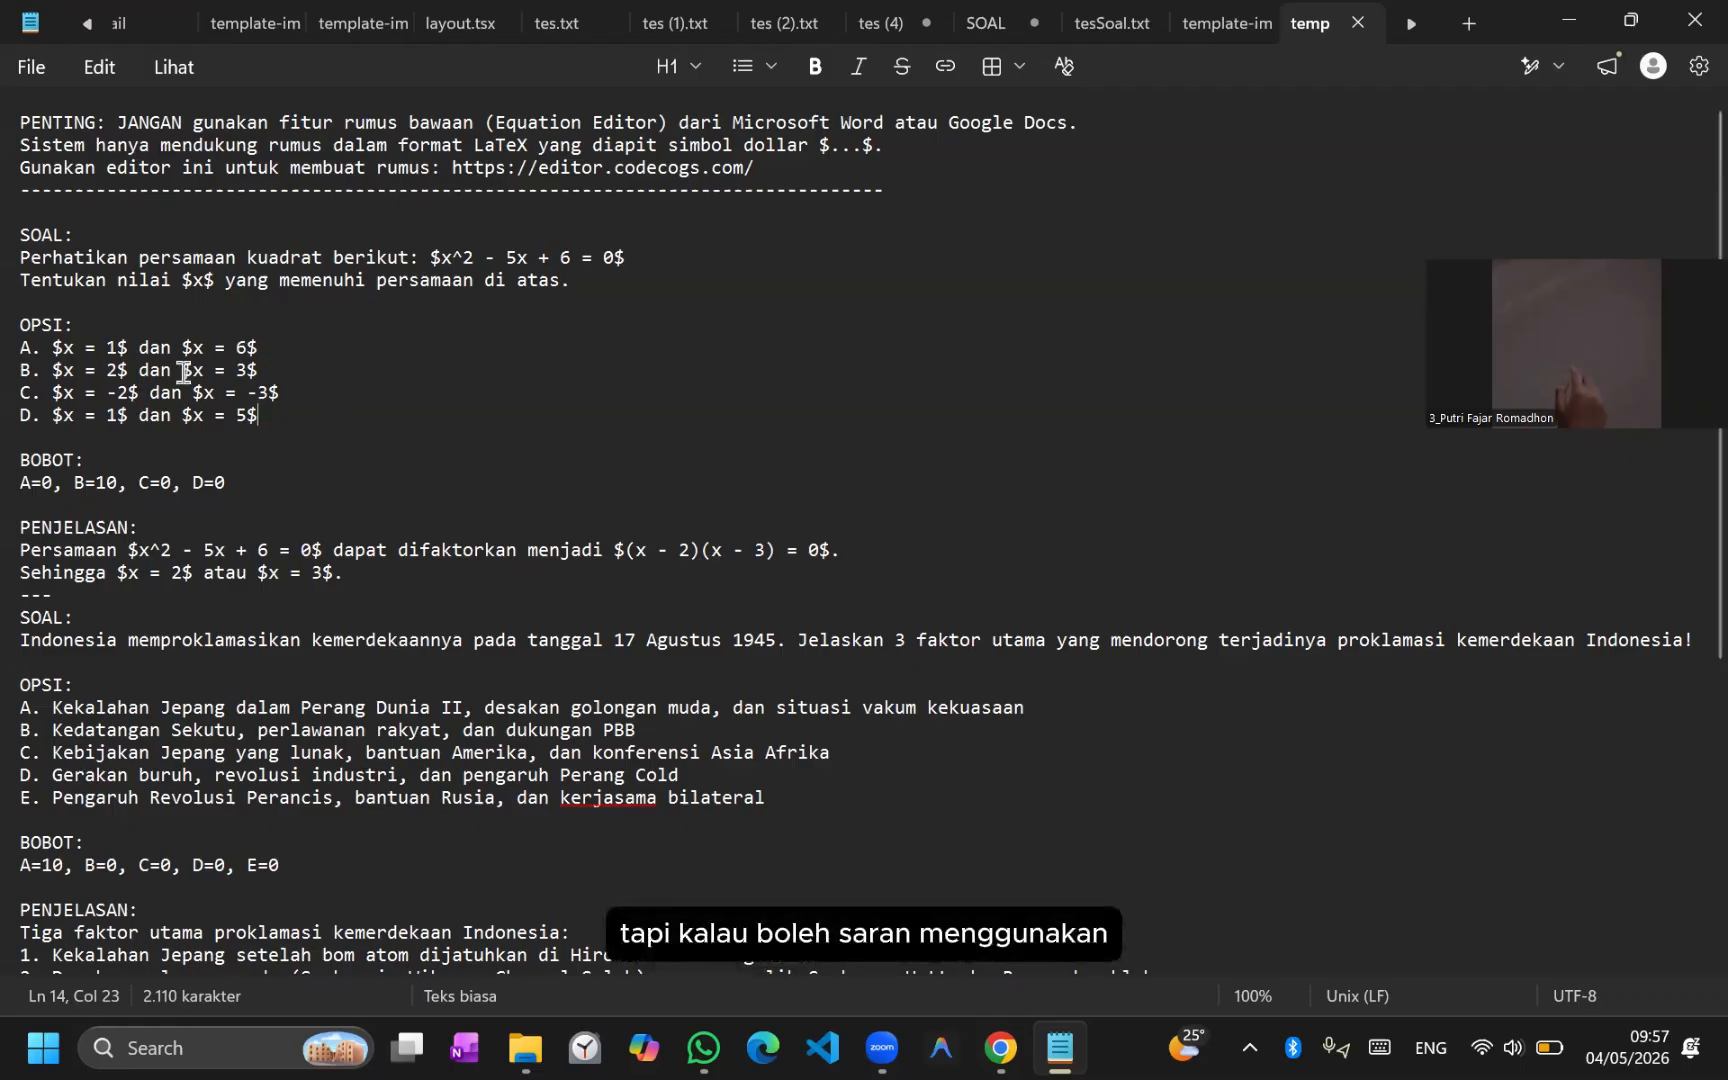
{"action": "left_click_drag", "start_coordinate": [20, 229], "coordinate": [937, 560]}
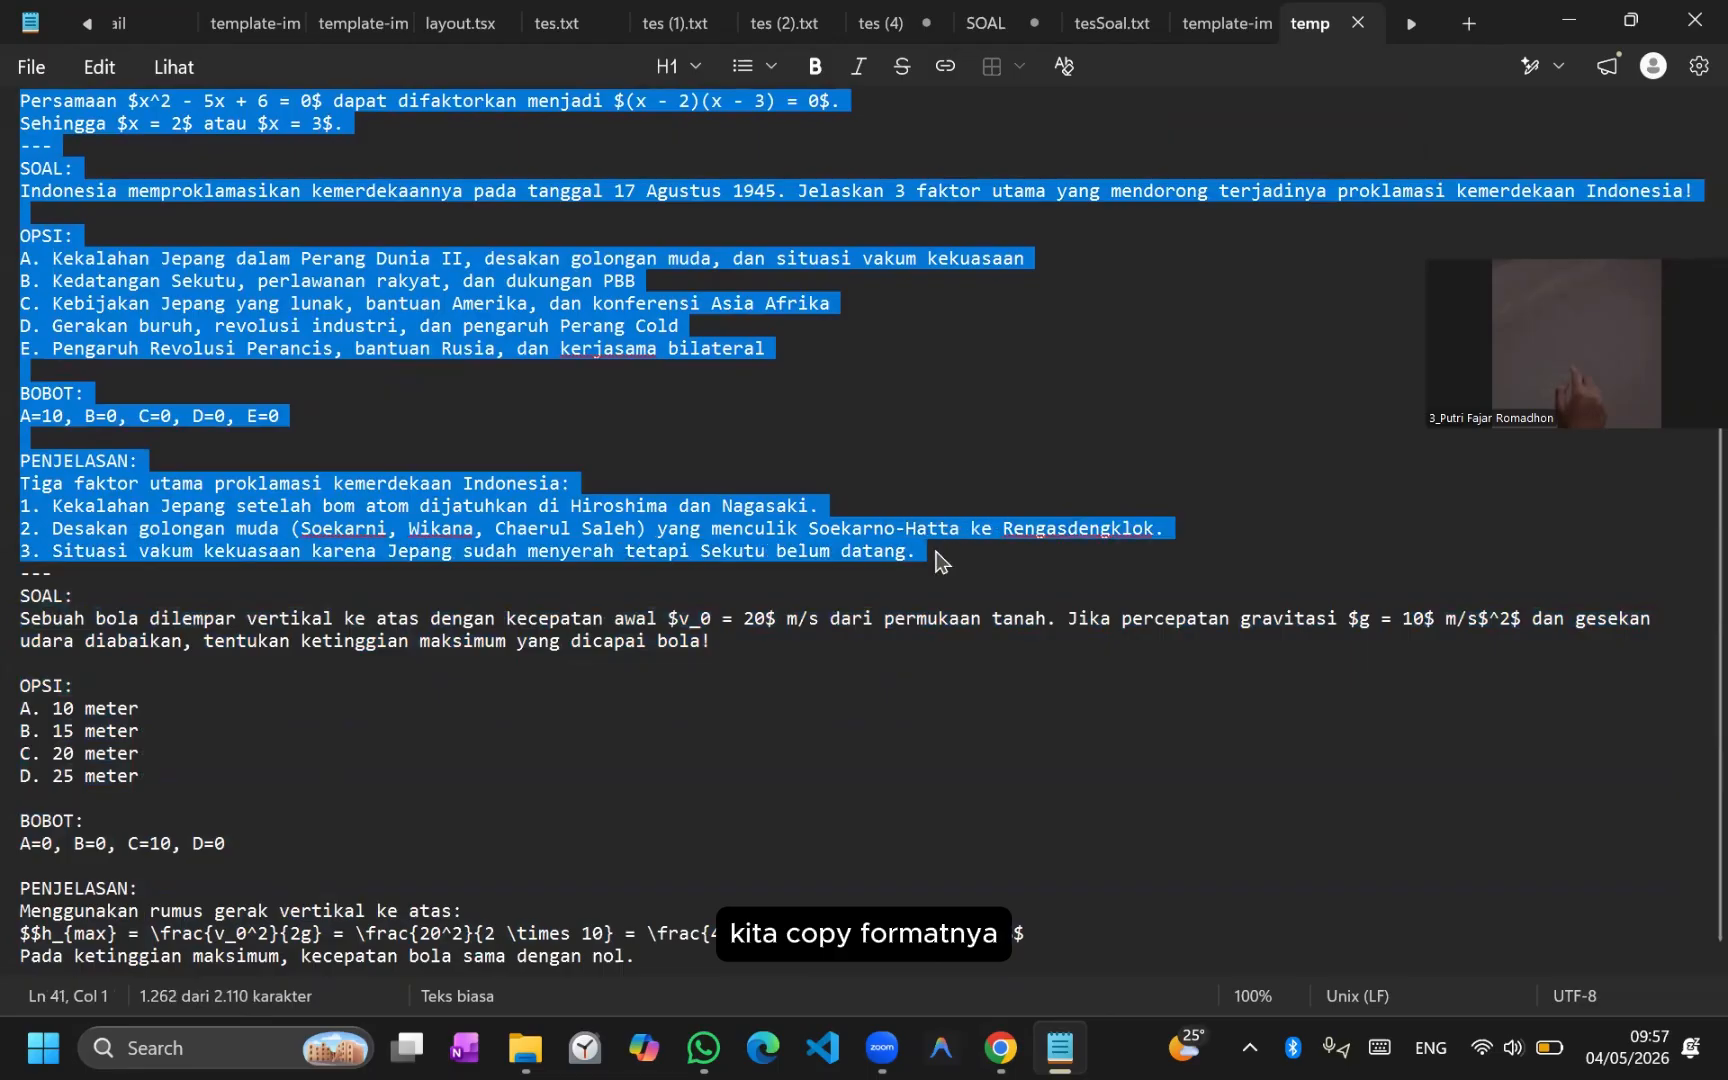
{"action": "left_click", "coordinate": [1569, 21]}
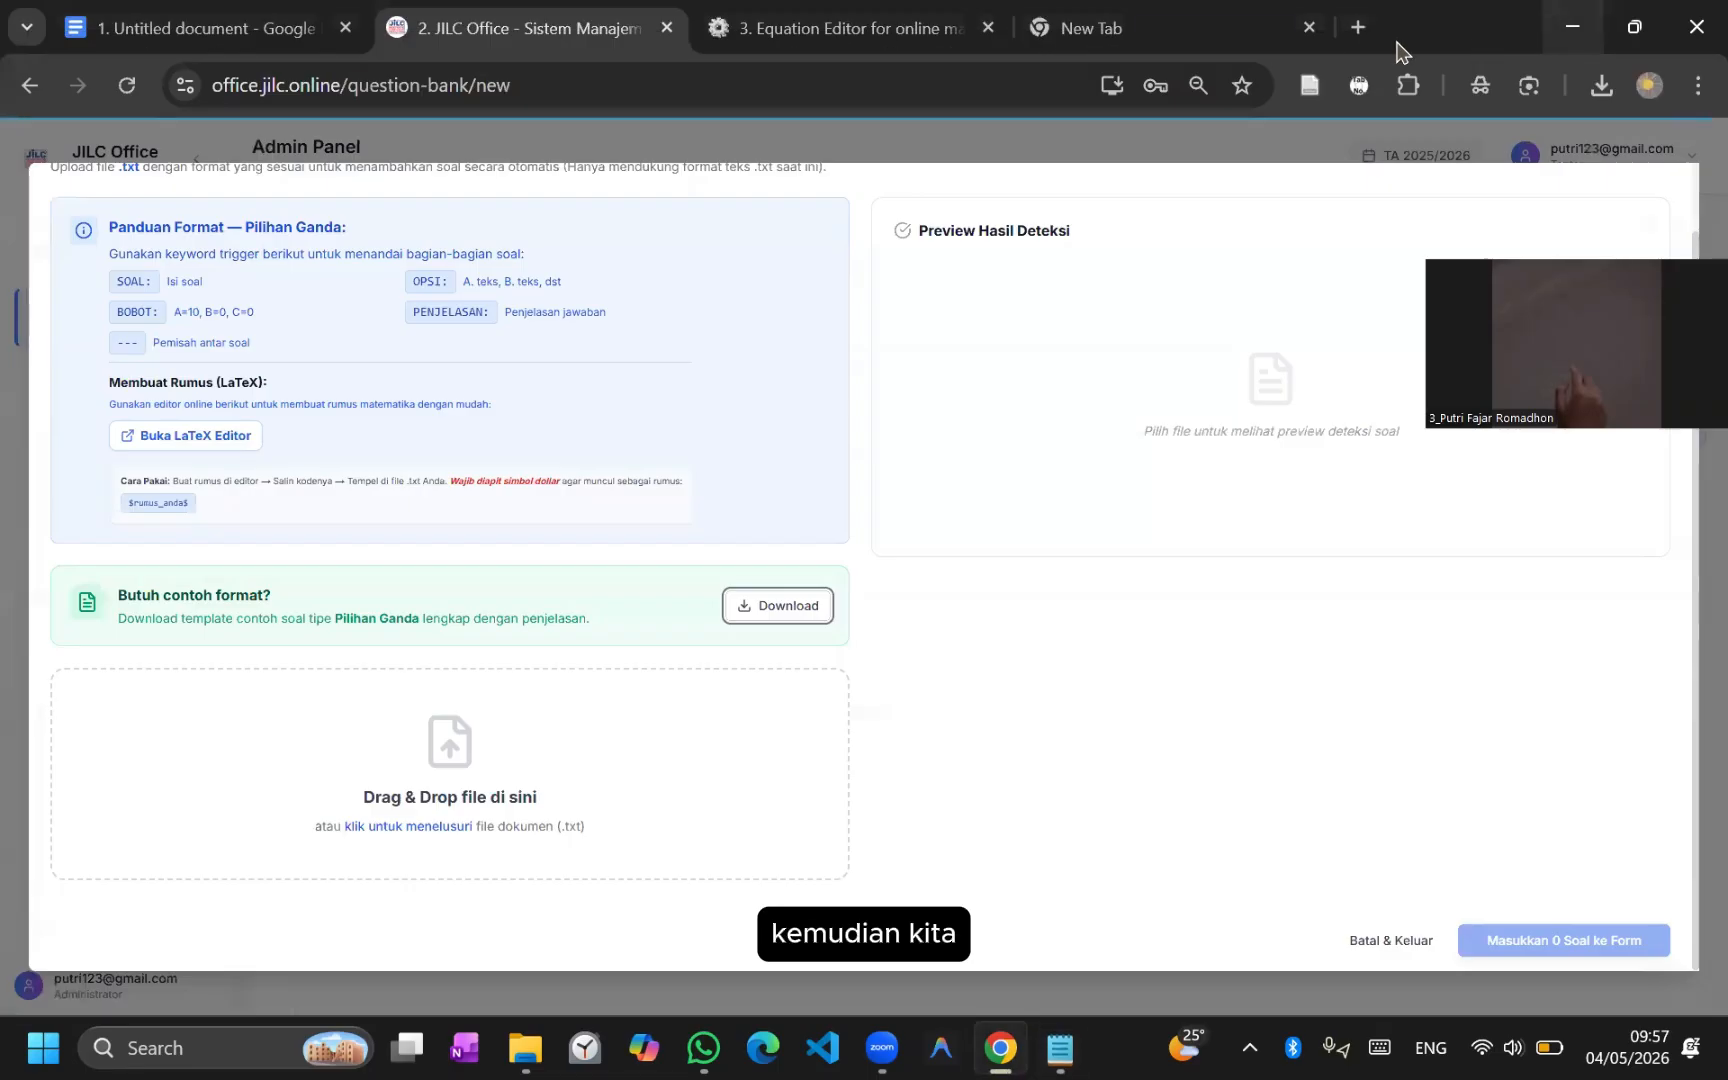
{"action": "left_click", "coordinate": [220, 27]}
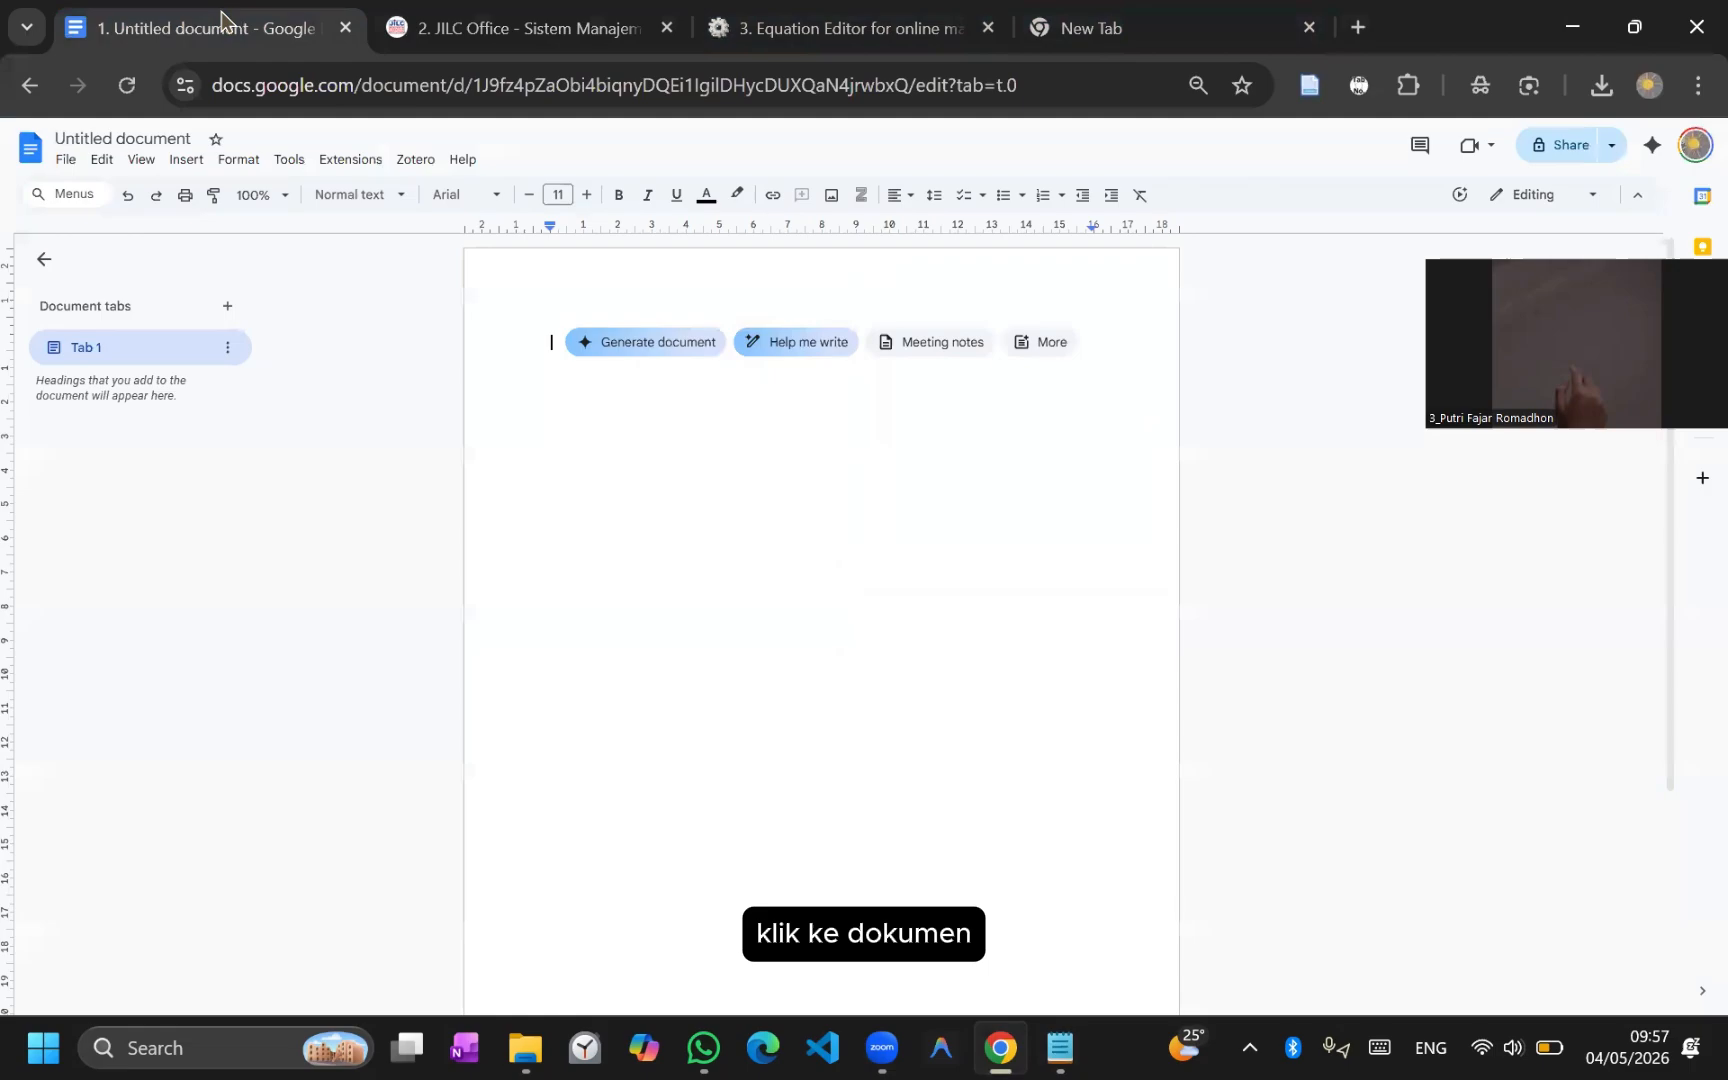
{"action": "left_click", "coordinate": [705, 523]}
{"action": "key", "text": "ctrl+v"}
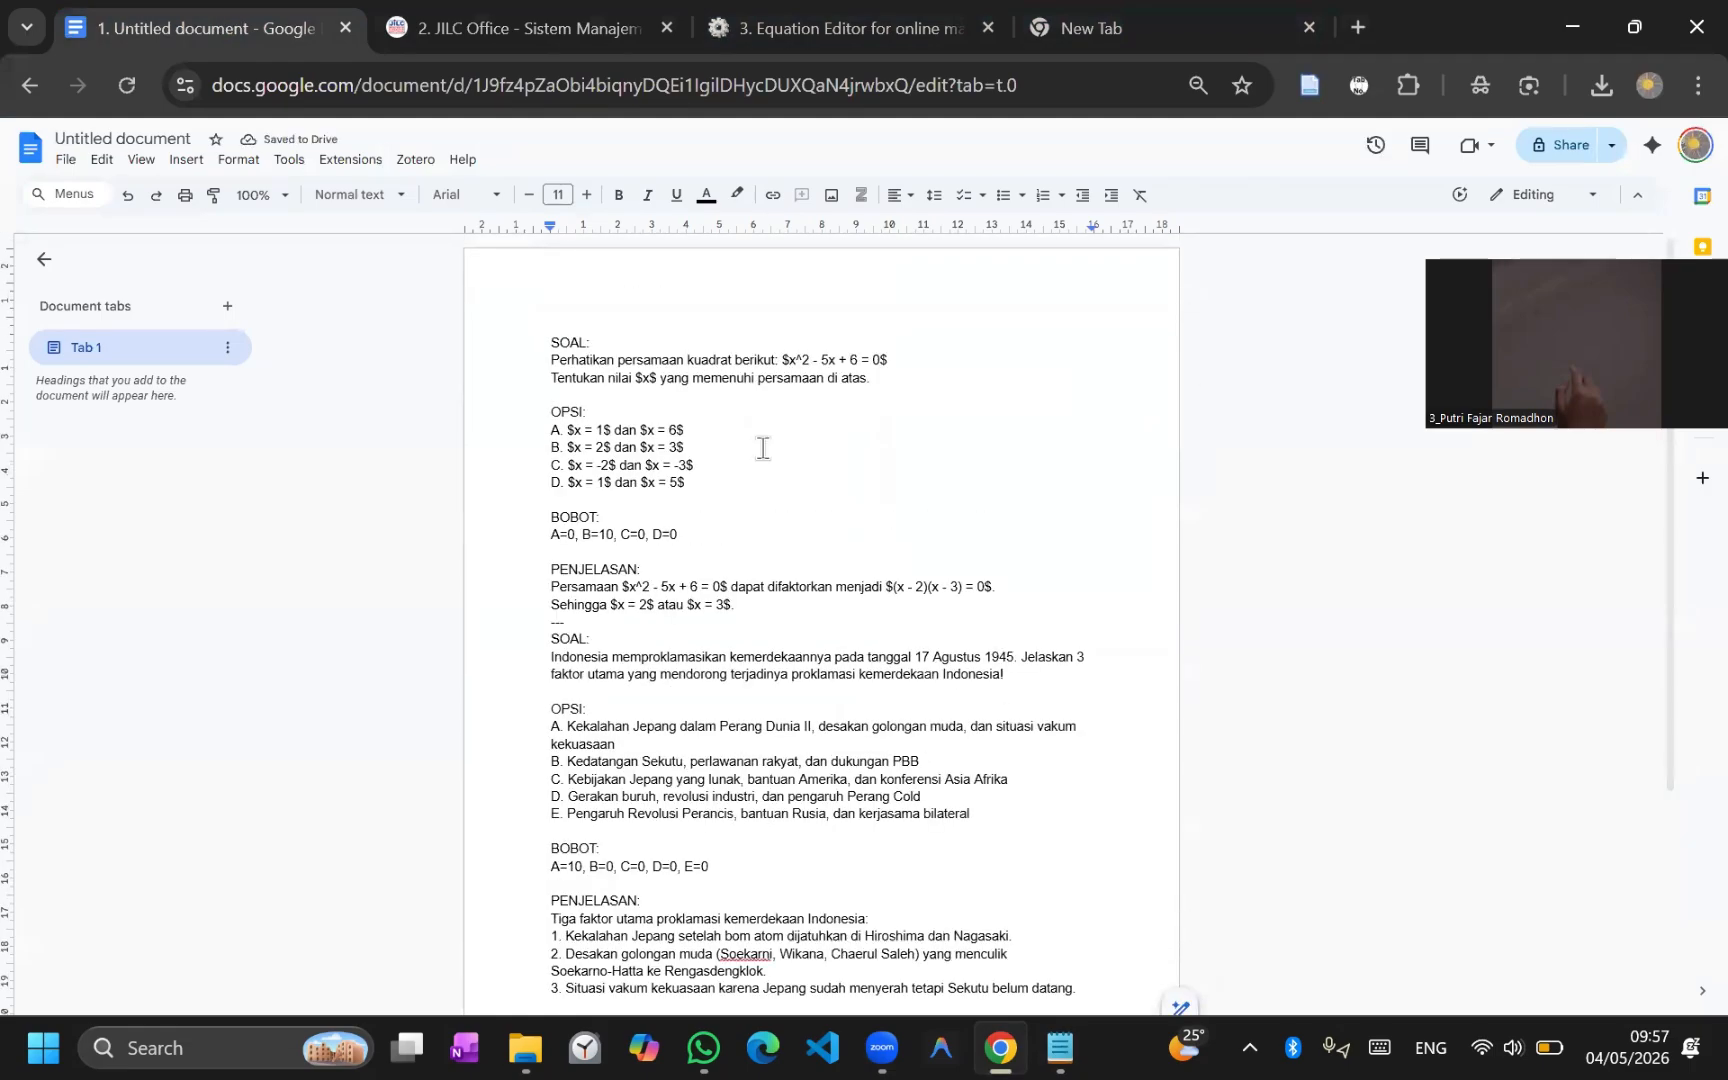
Step: Replace the first question's text with "Jika hari ini hari Senin, maka 5 hari kemudian hari apa"
{"action": "scroll", "coordinate": [763, 448], "scroll_direction": "up", "scroll_amount": 1}
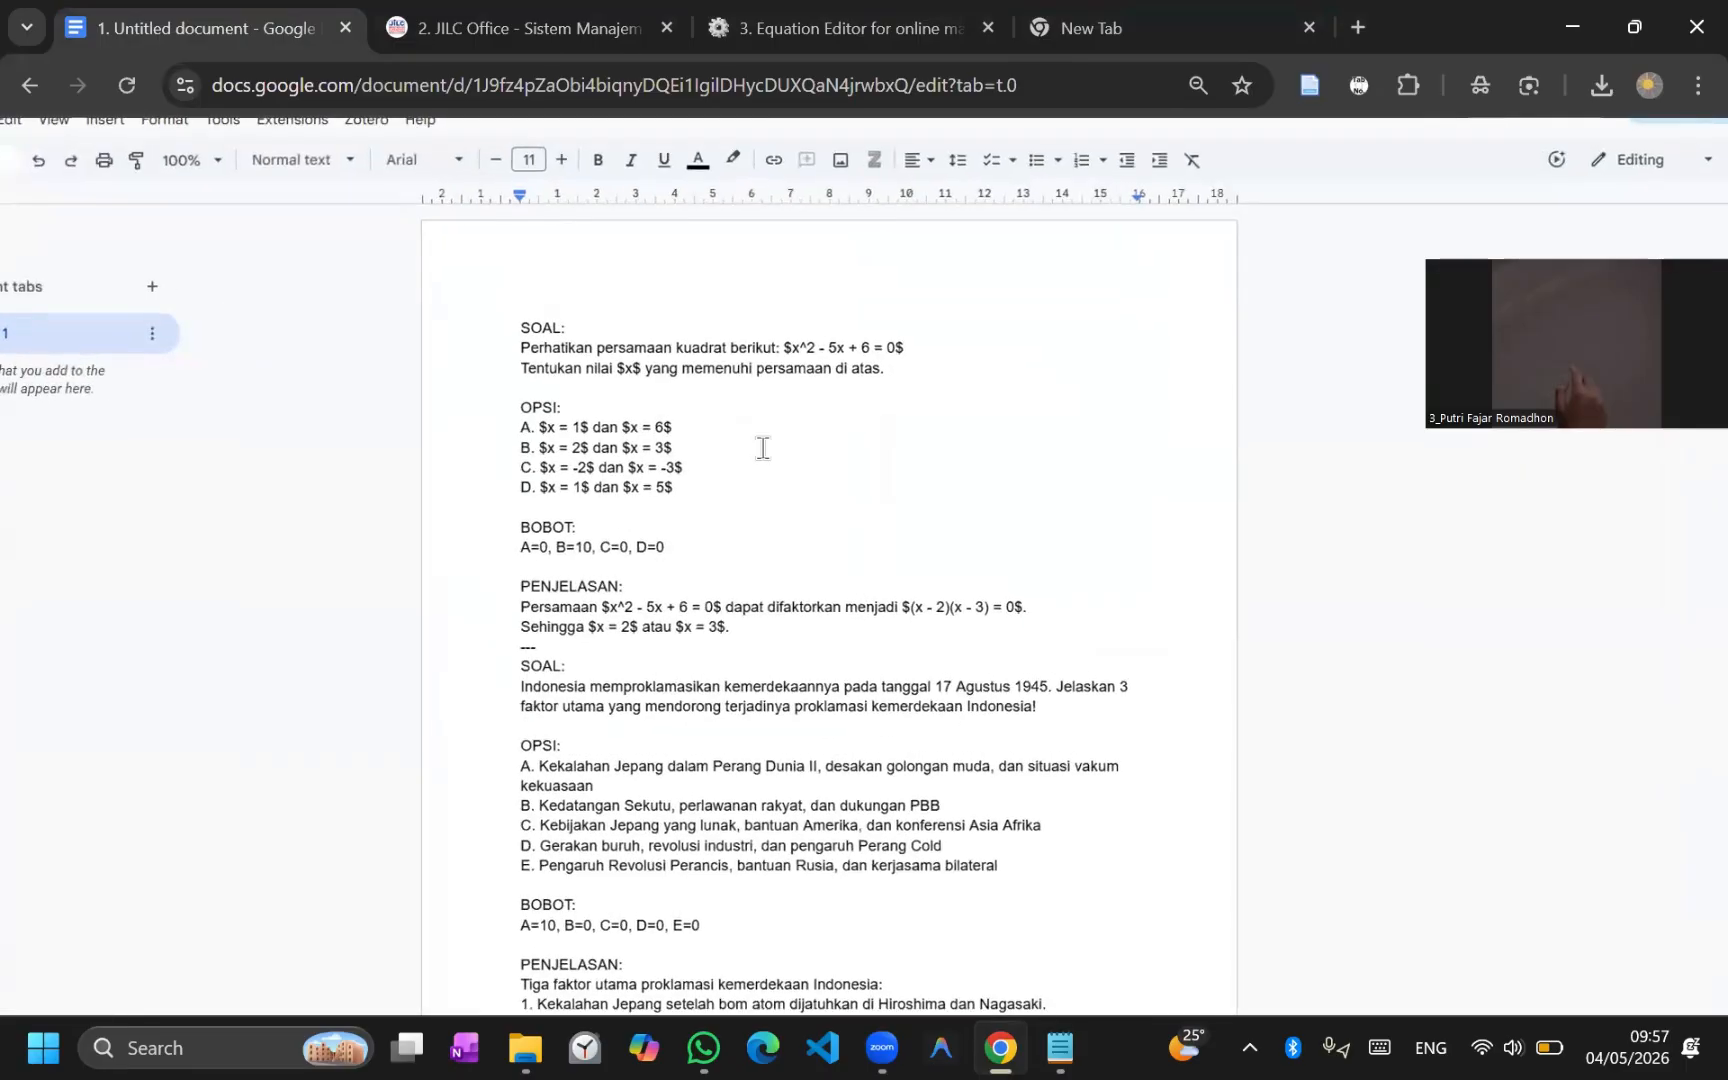
{"action": "scroll", "coordinate": [763, 448], "scroll_direction": "down", "scroll_amount": 1}
{"action": "scroll", "coordinate": [763, 448], "scroll_direction": "down", "scroll_amount": 1}
{"action": "scroll", "coordinate": [545, 419], "scroll_direction": "up", "scroll_amount": 1}
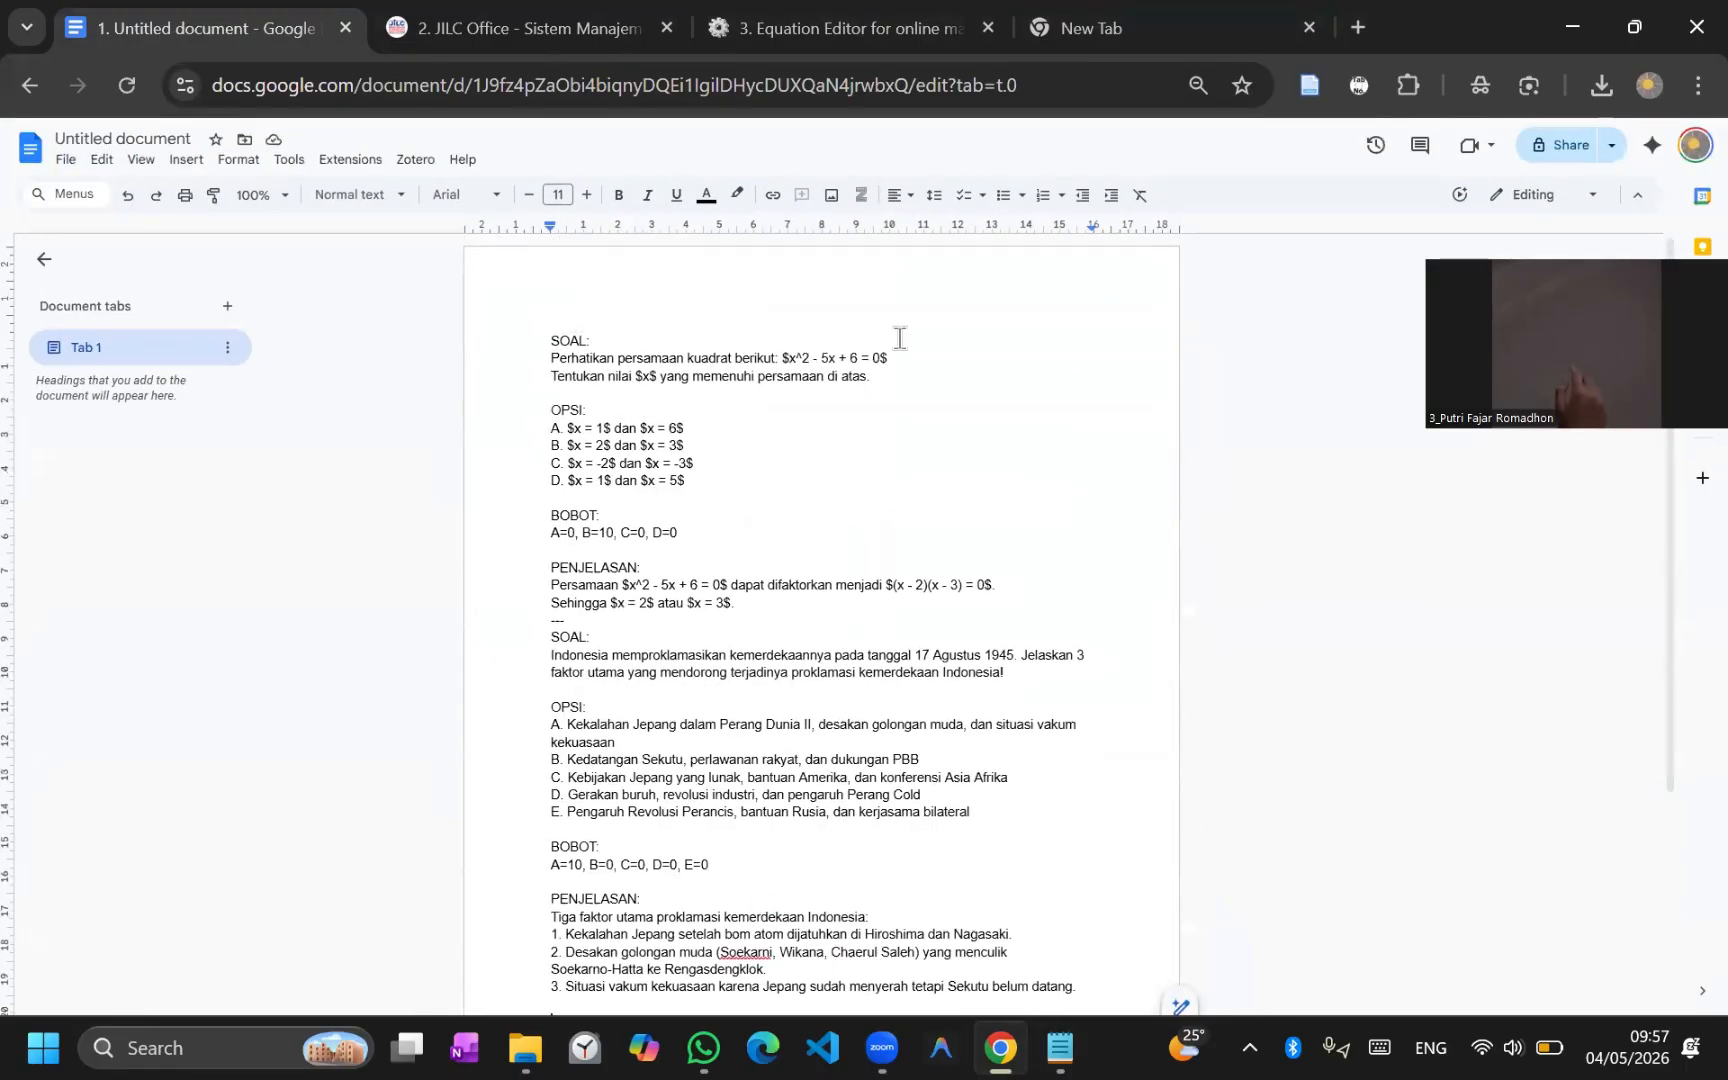
{"action": "left_click_drag", "start_coordinate": [918, 378], "coordinate": [539, 361]}
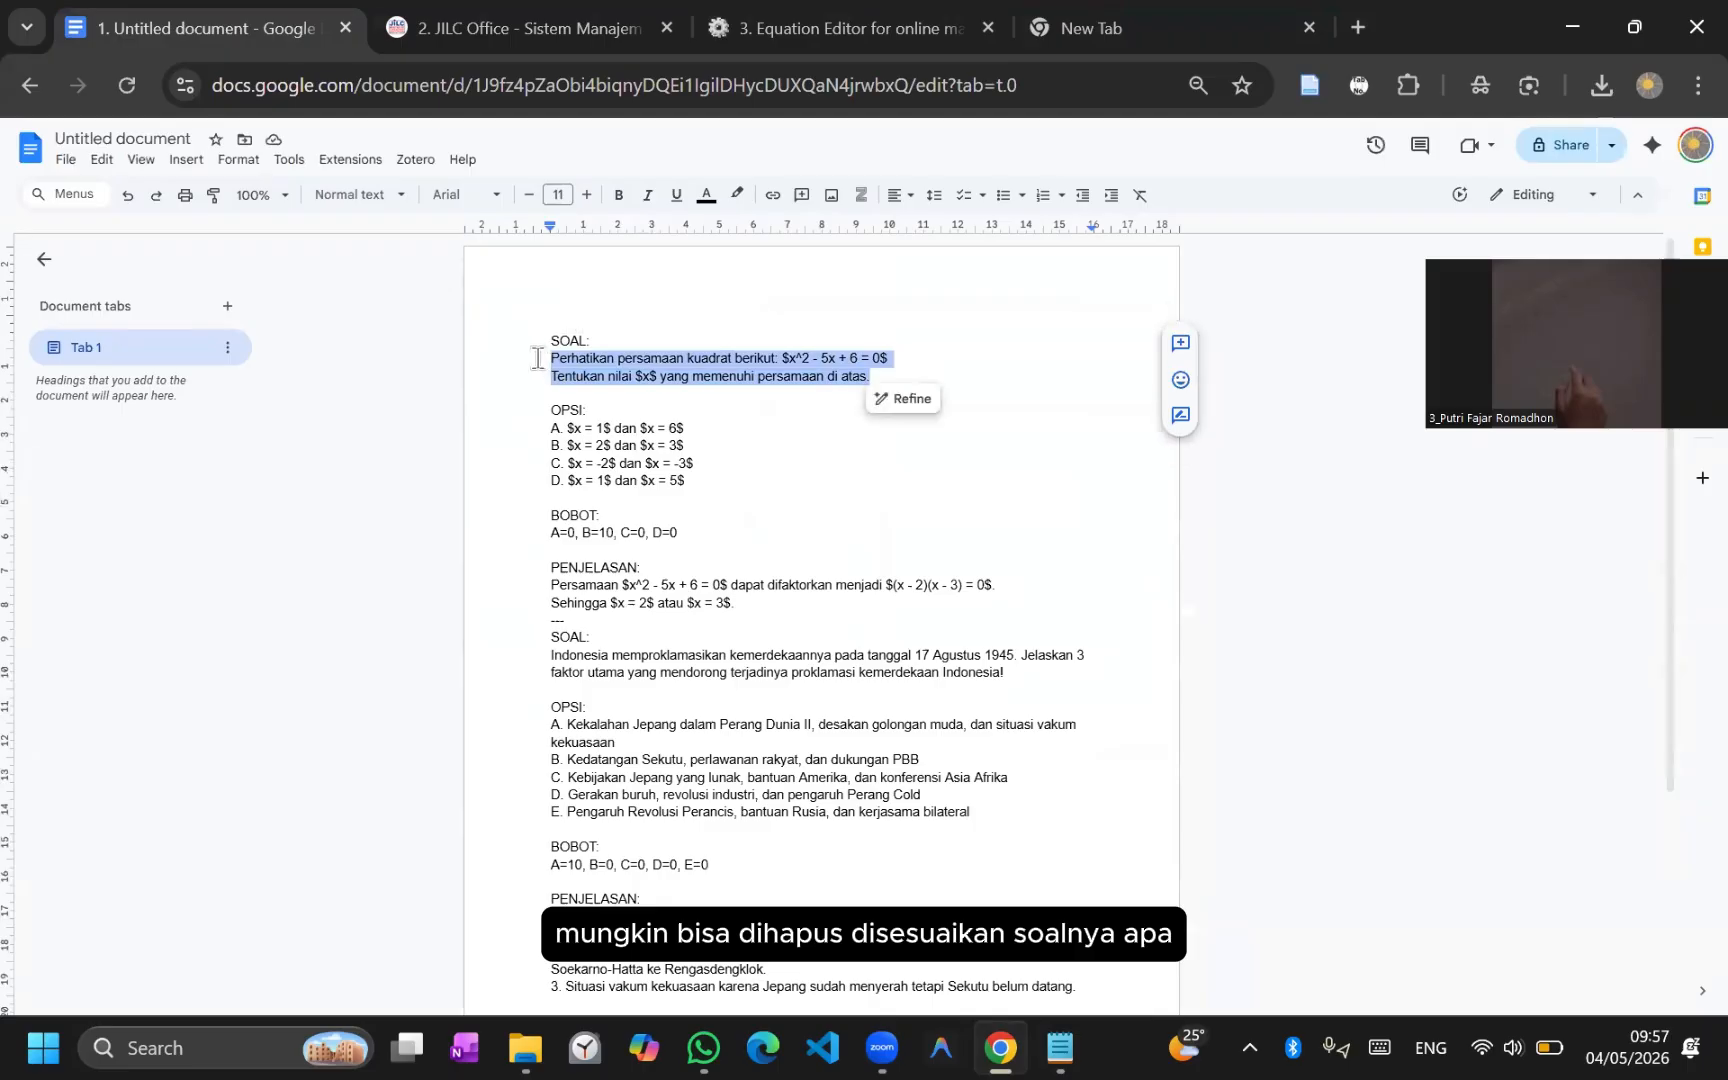
{"action": "key", "text": "BackSpace"}
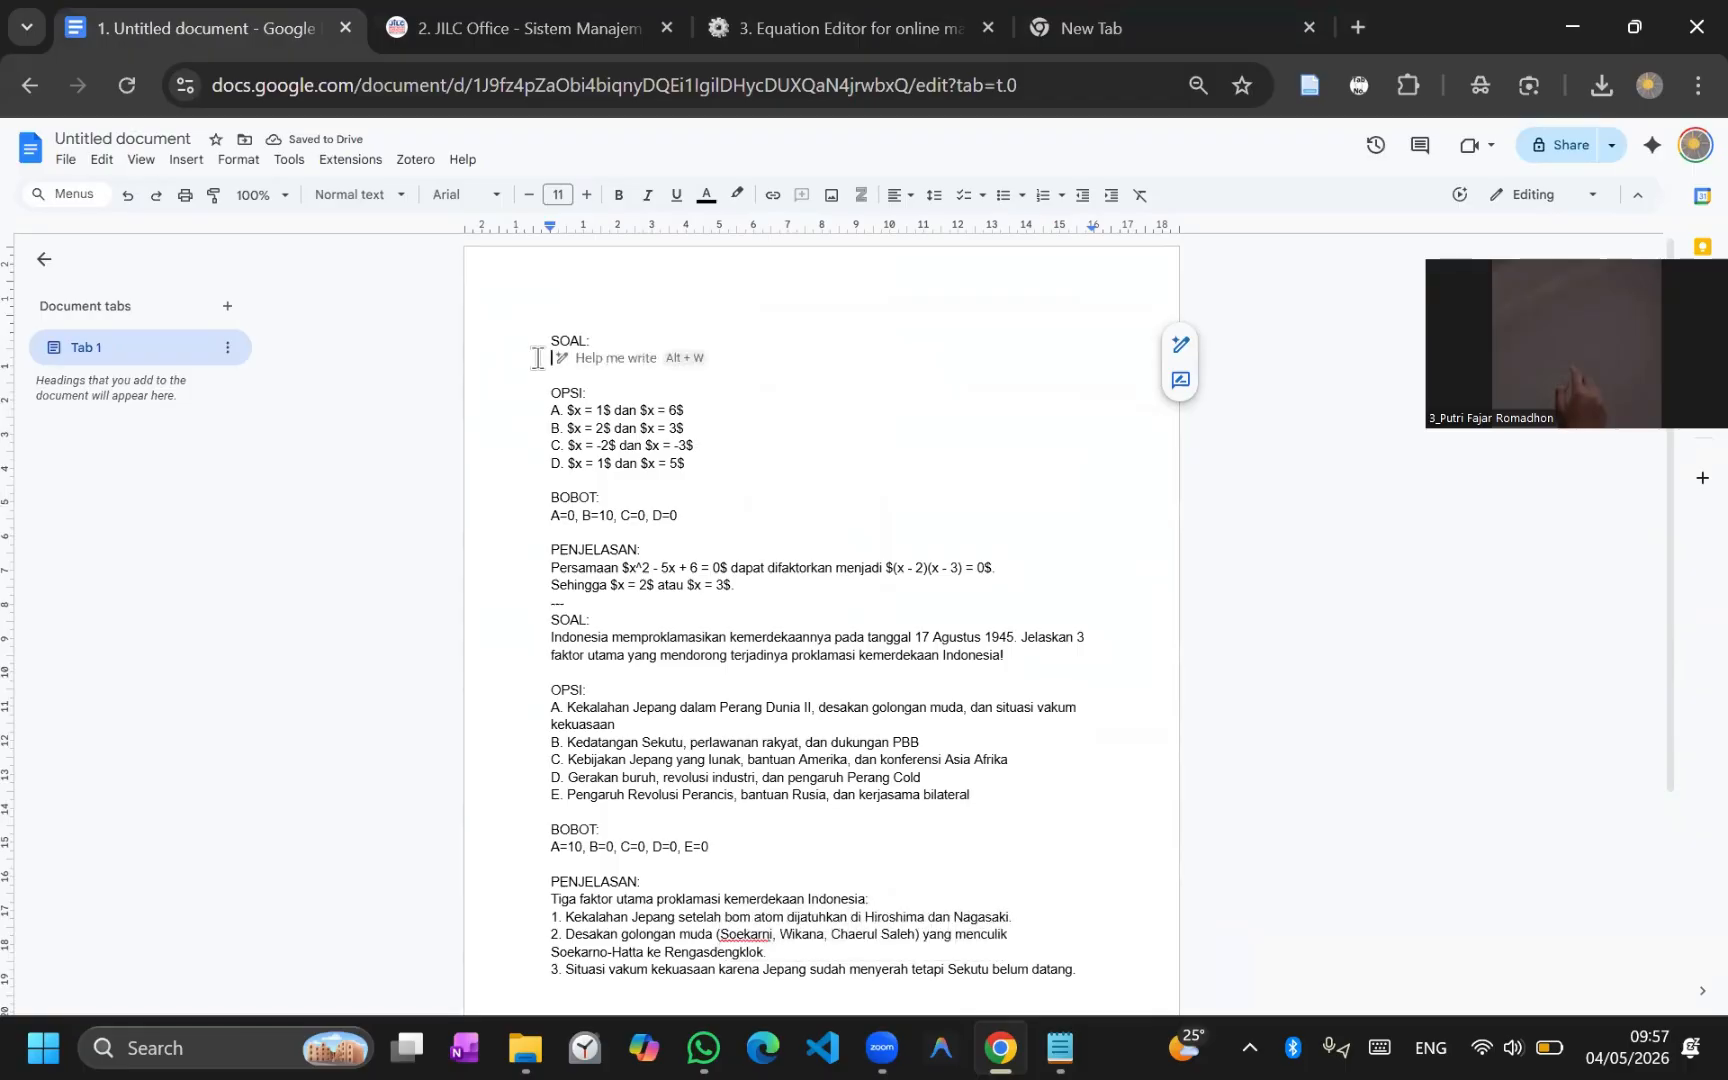
{"action": "type", "text": "Jika hari ini"}
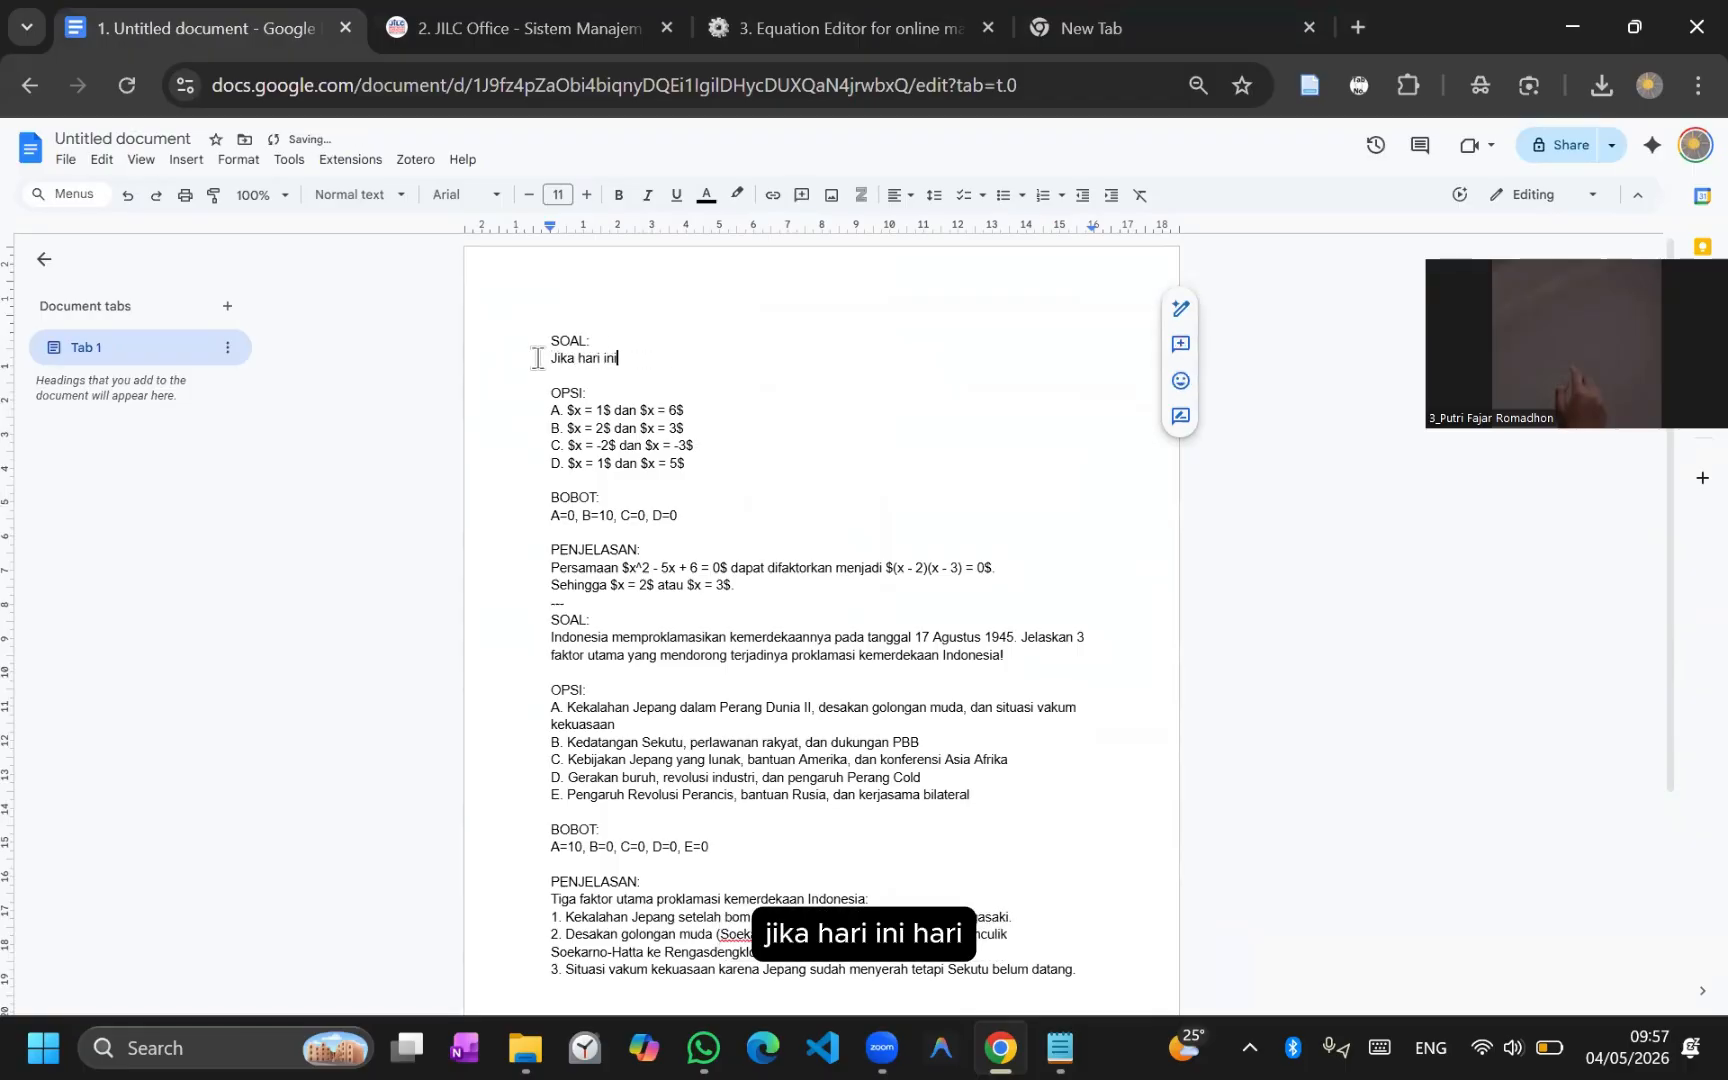
{"action": "type", "text": " hari"}
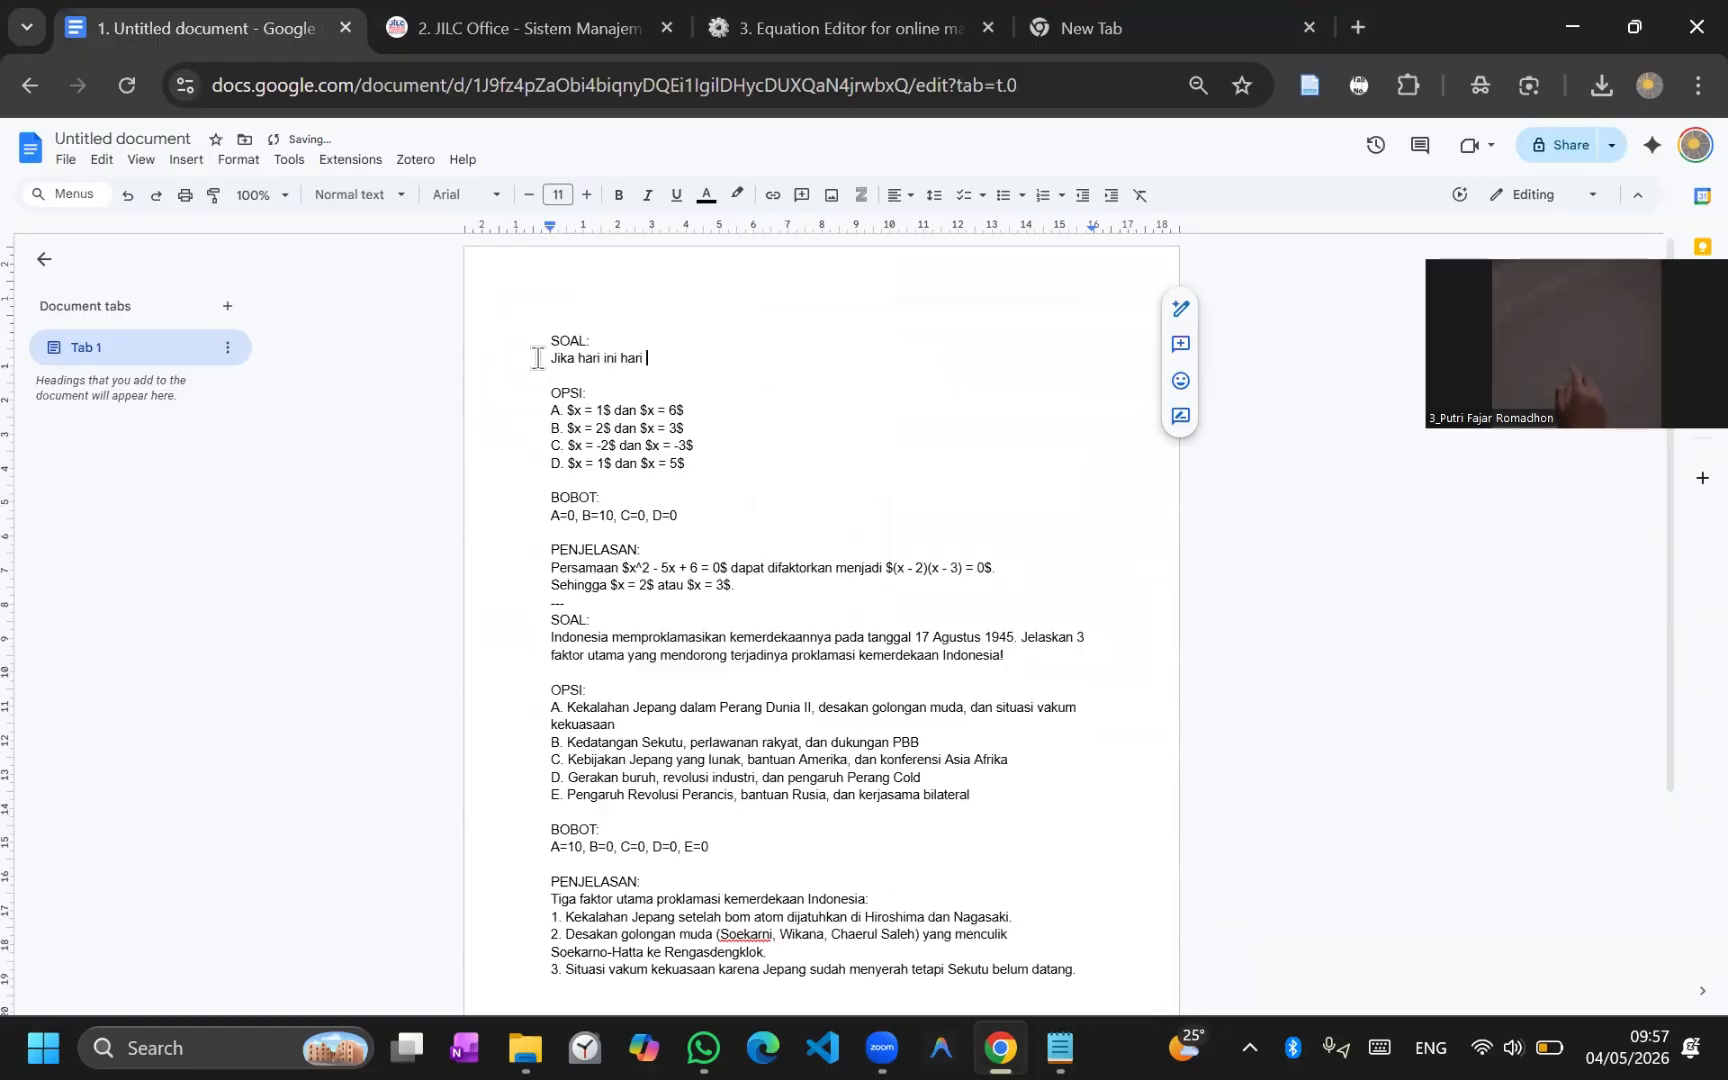
{"action": "type", "text": " Senin, maka "}
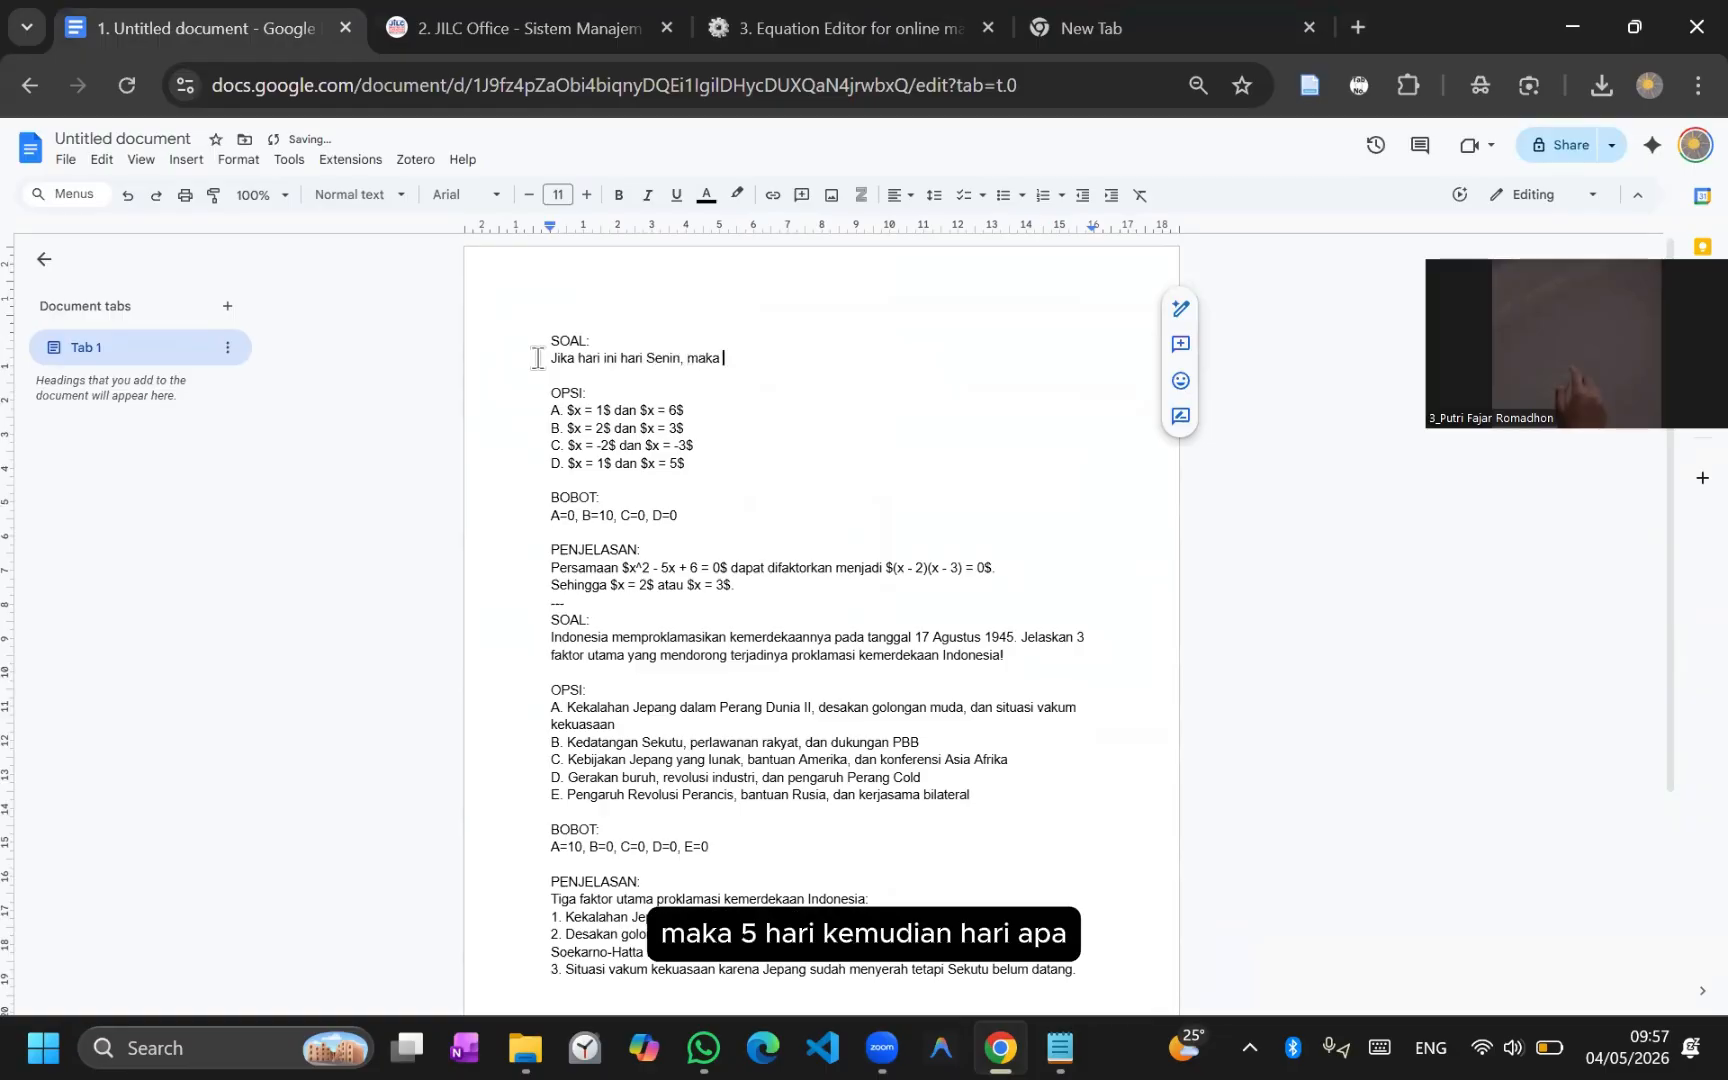
{"action": "type", "text": "5 hari kemudian hari apa"}
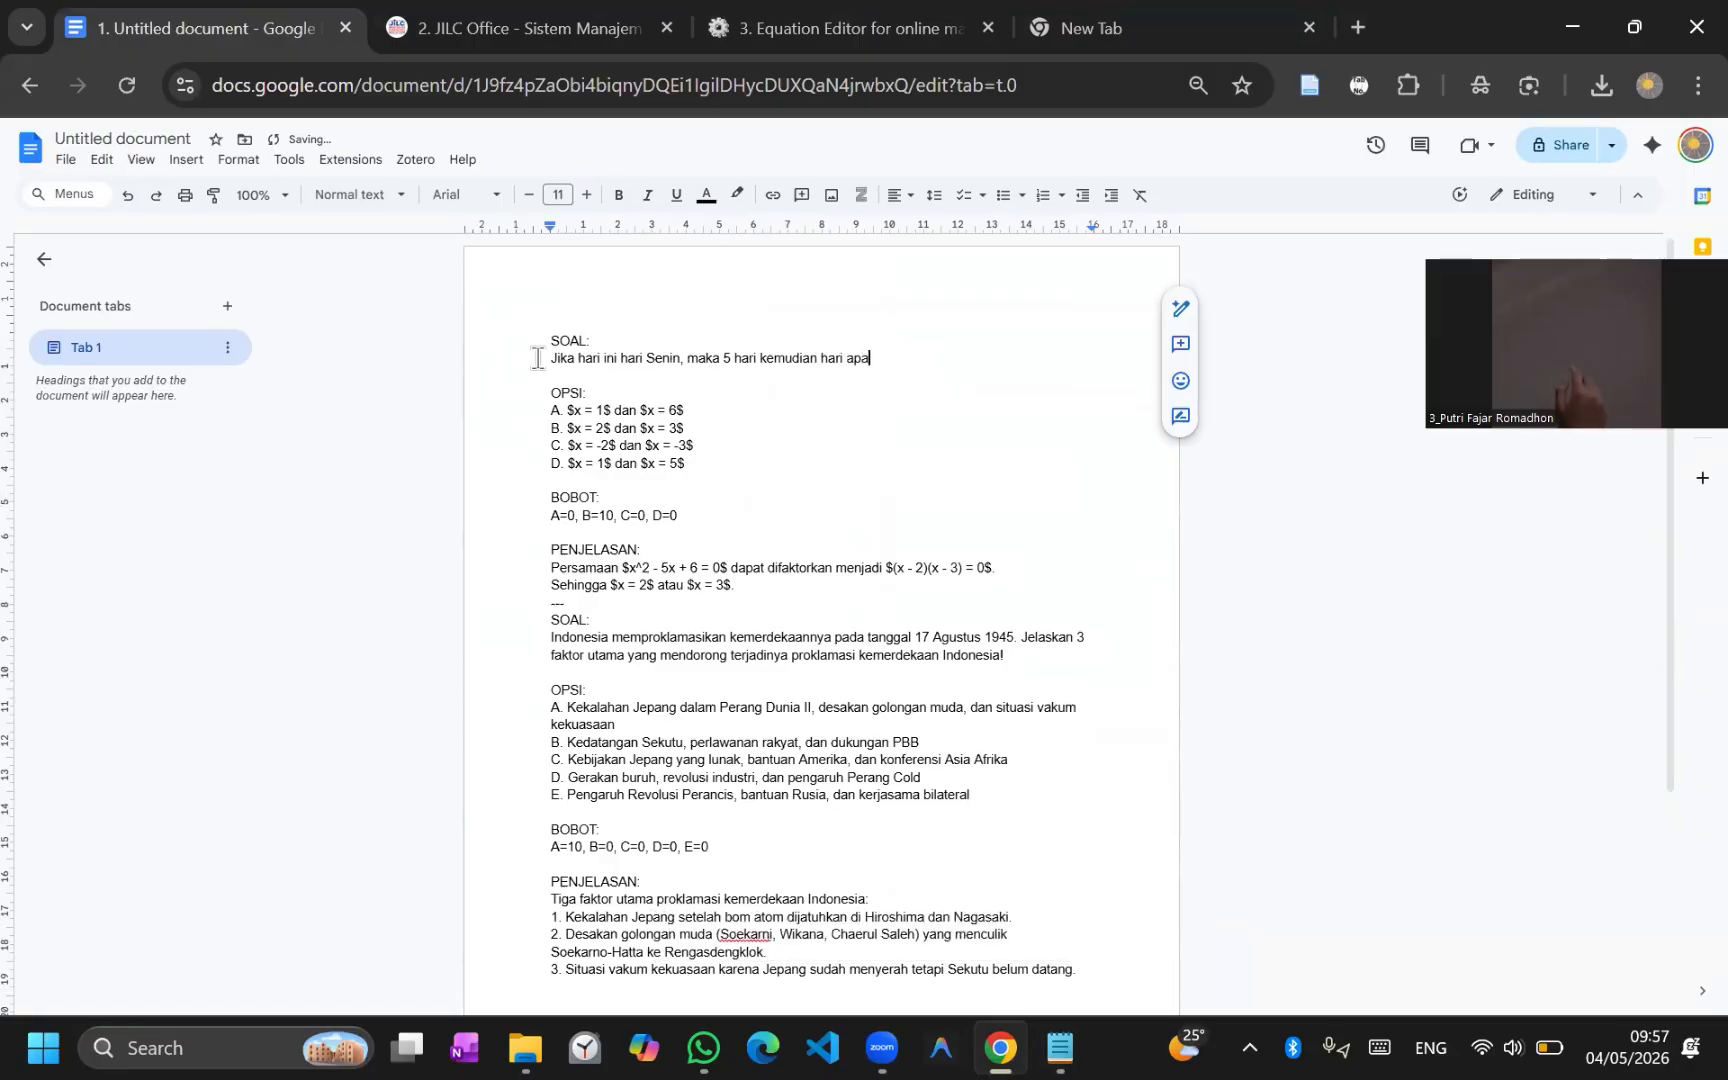
Step: Replace the text of options A and B in the first question with Senin and Minggu
{"action": "left_click_drag", "start_coordinate": [686, 410], "coordinate": [568, 410]}
{"action": "key", "text": "BackSpace"}
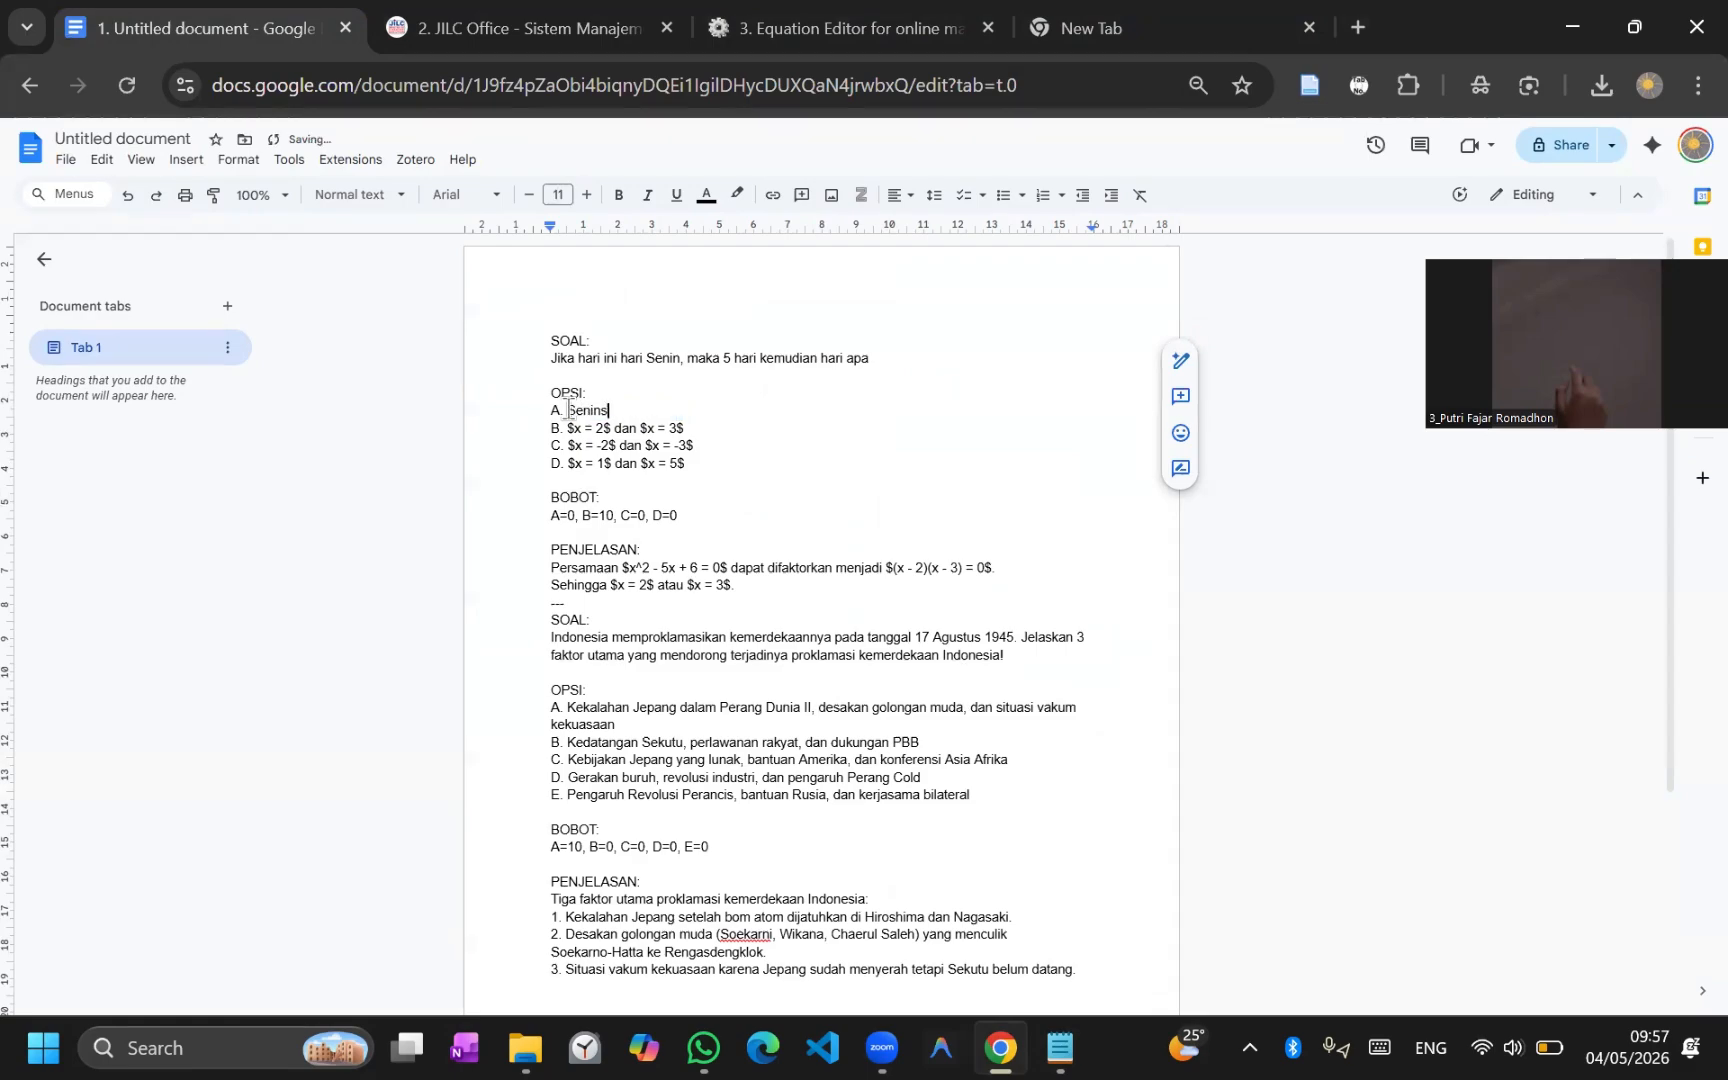
{"action": "left_click_drag", "start_coordinate": [688, 428], "coordinate": [561, 428]}
{"action": "key", "text": "BackSpace"}
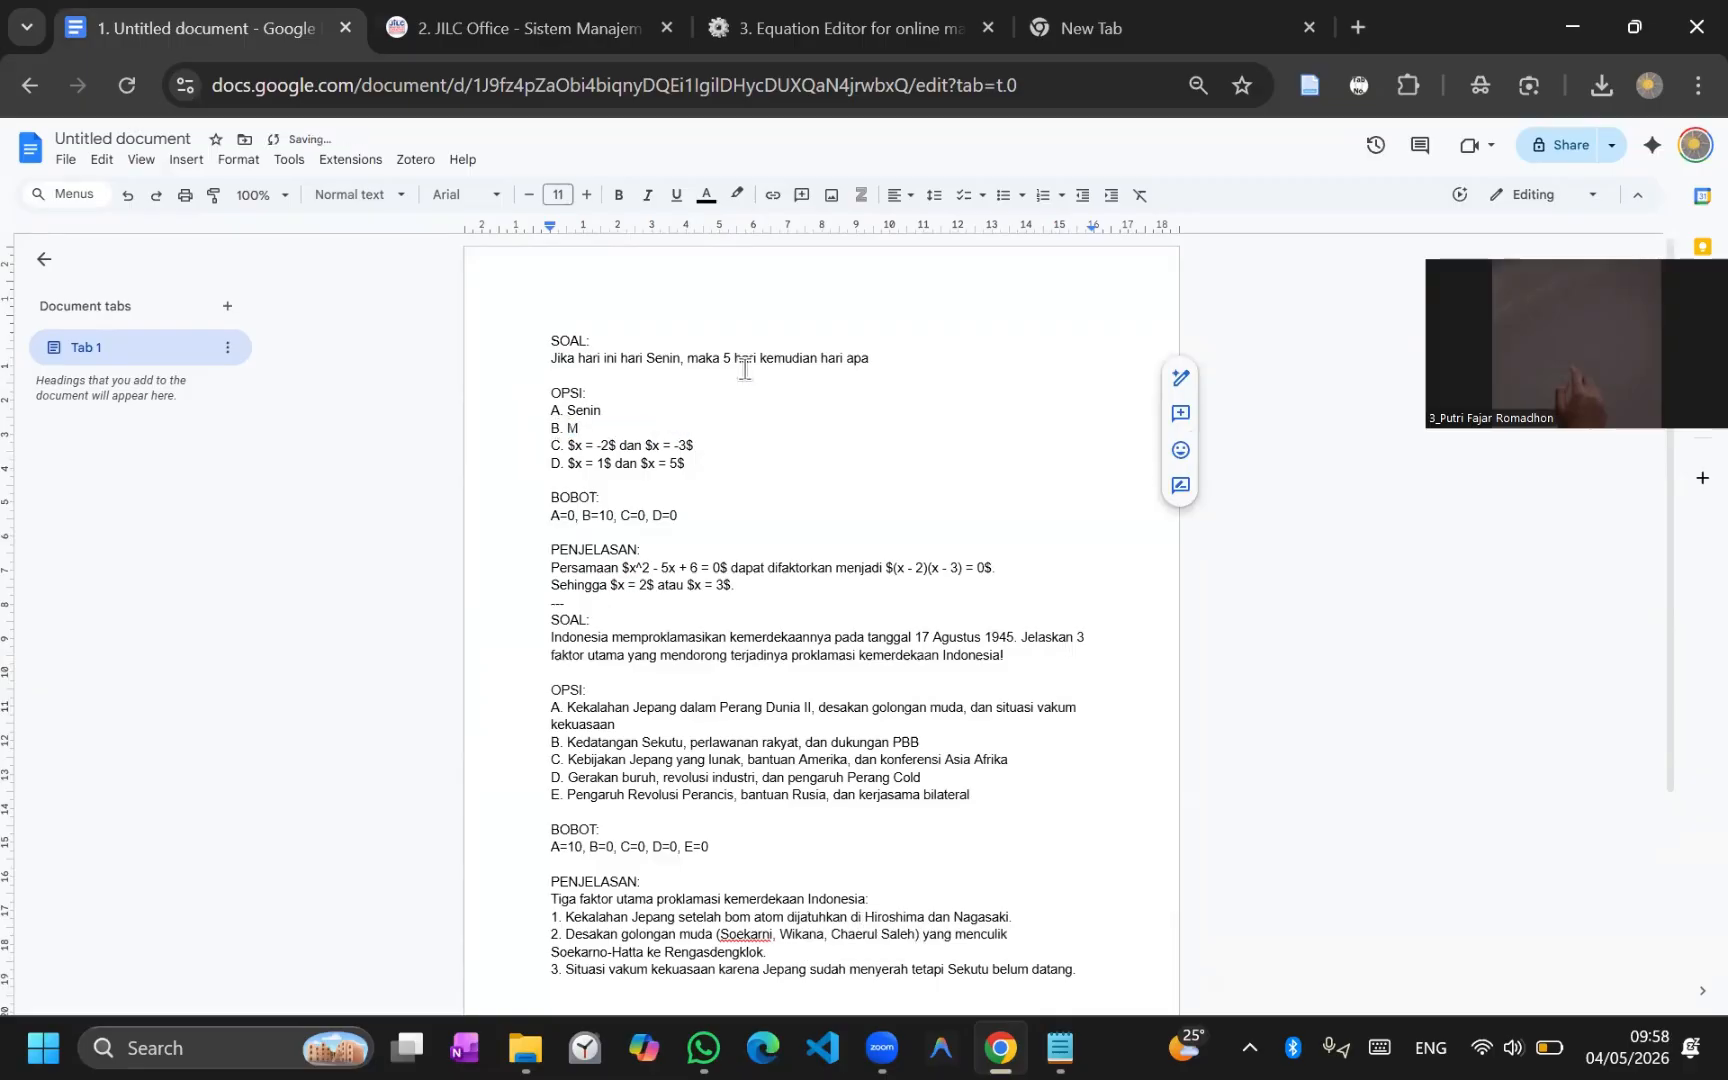
{"action": "type", "text": "Minggu"}
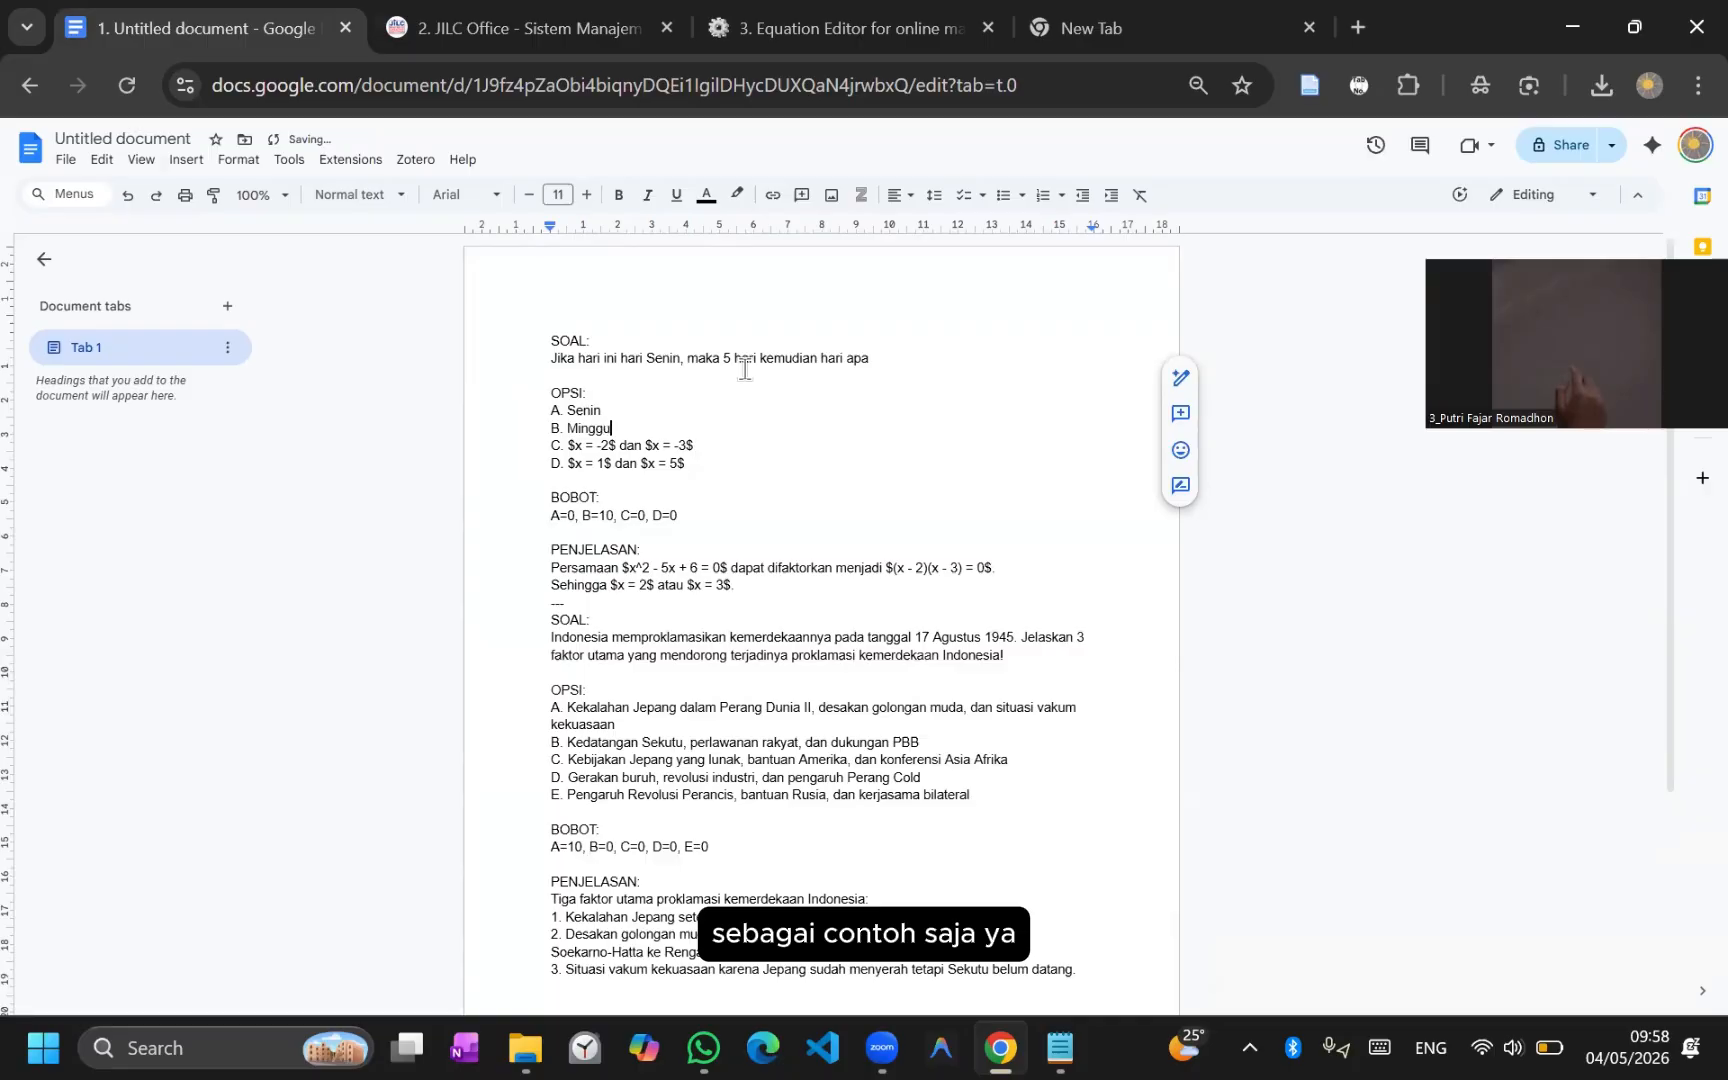
Step: Replace the text of options C and D in the first question with Rabu and Sabtu
{"action": "left_click", "coordinate": [739, 413]}
{"action": "left_click", "coordinate": [750, 453]}
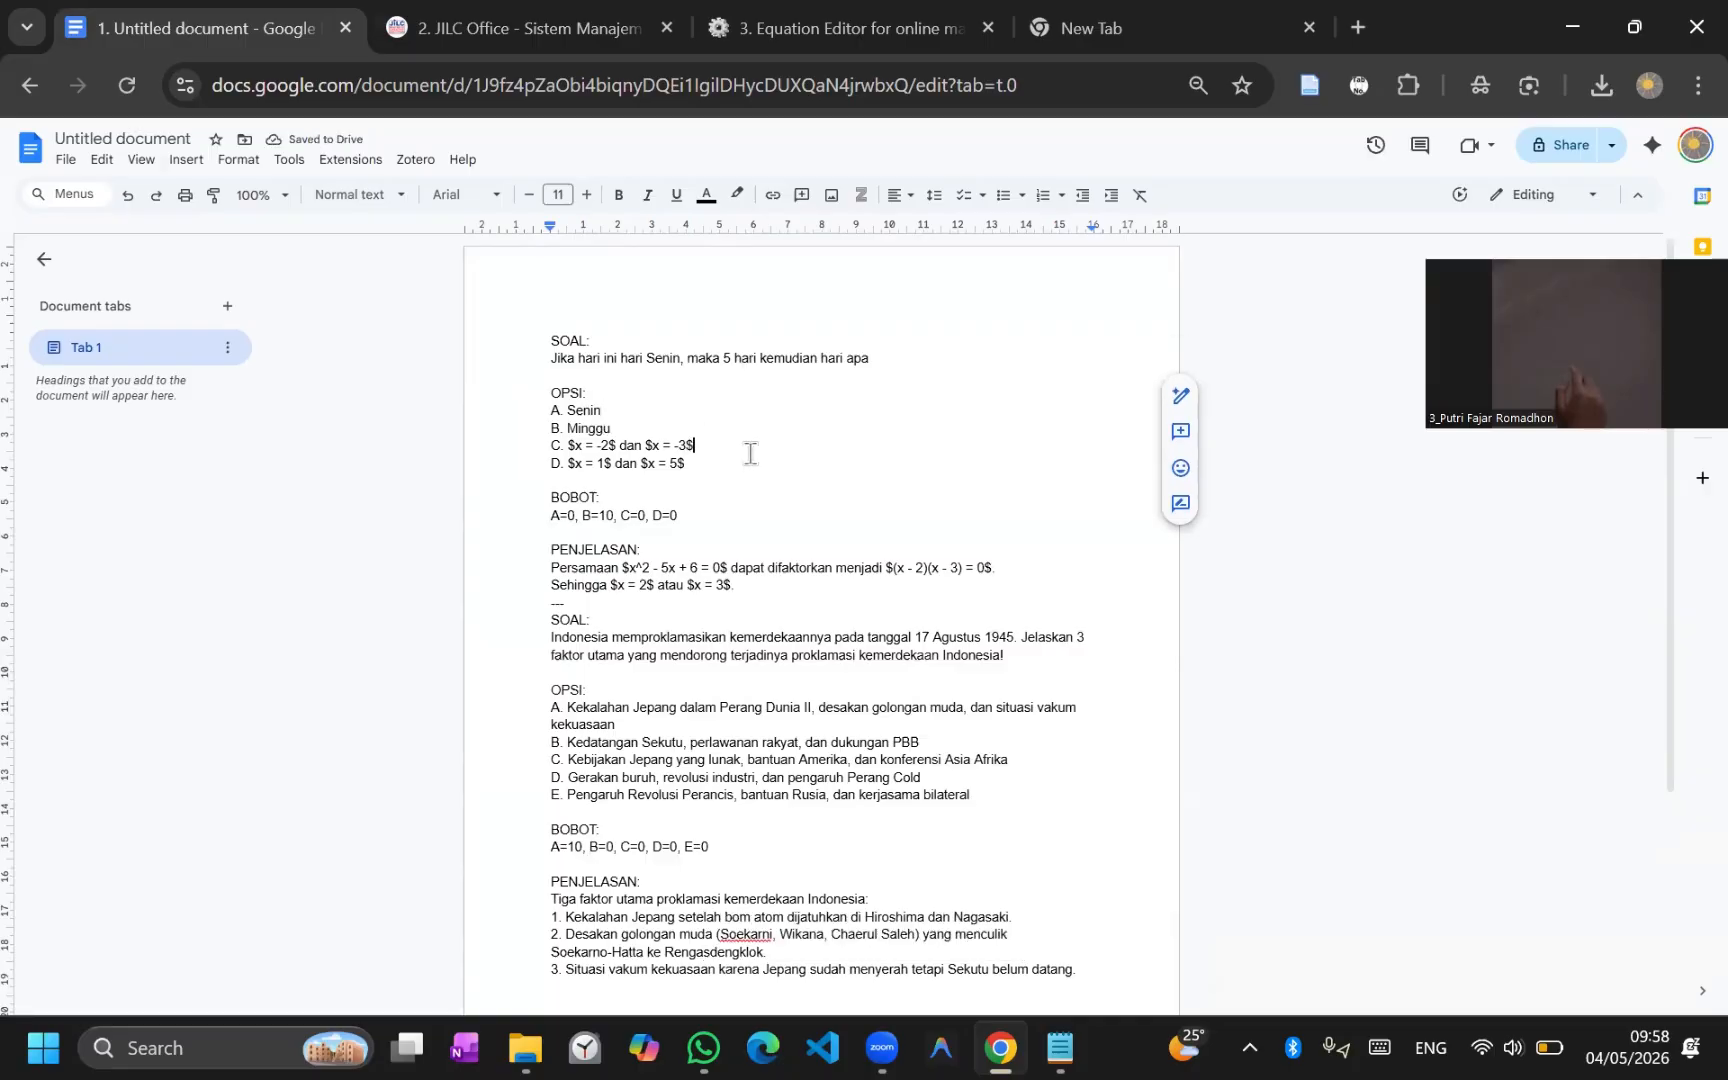
{"action": "key", "text": "BackSpace"}
{"action": "key", "text": "BackSpace"}
{"action": "left_click_drag", "start_coordinate": [688, 447], "coordinate": [572, 447]}
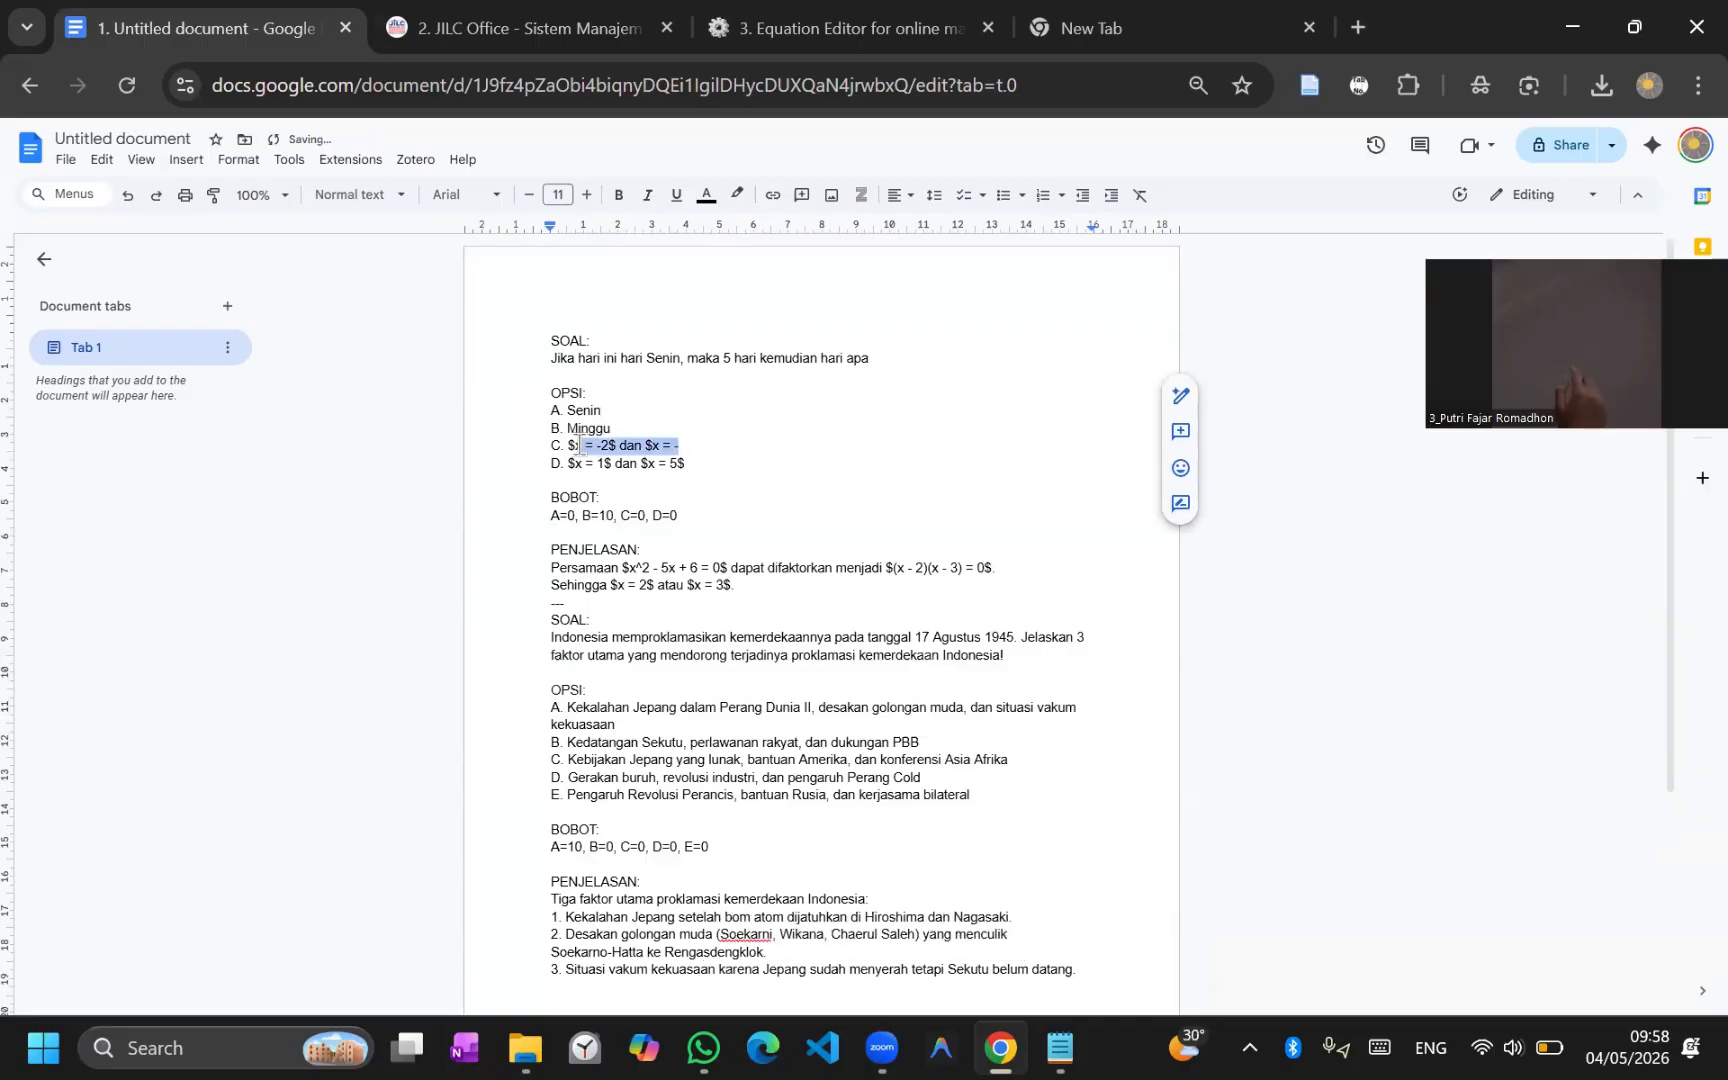
{"action": "type", "text": "$"}
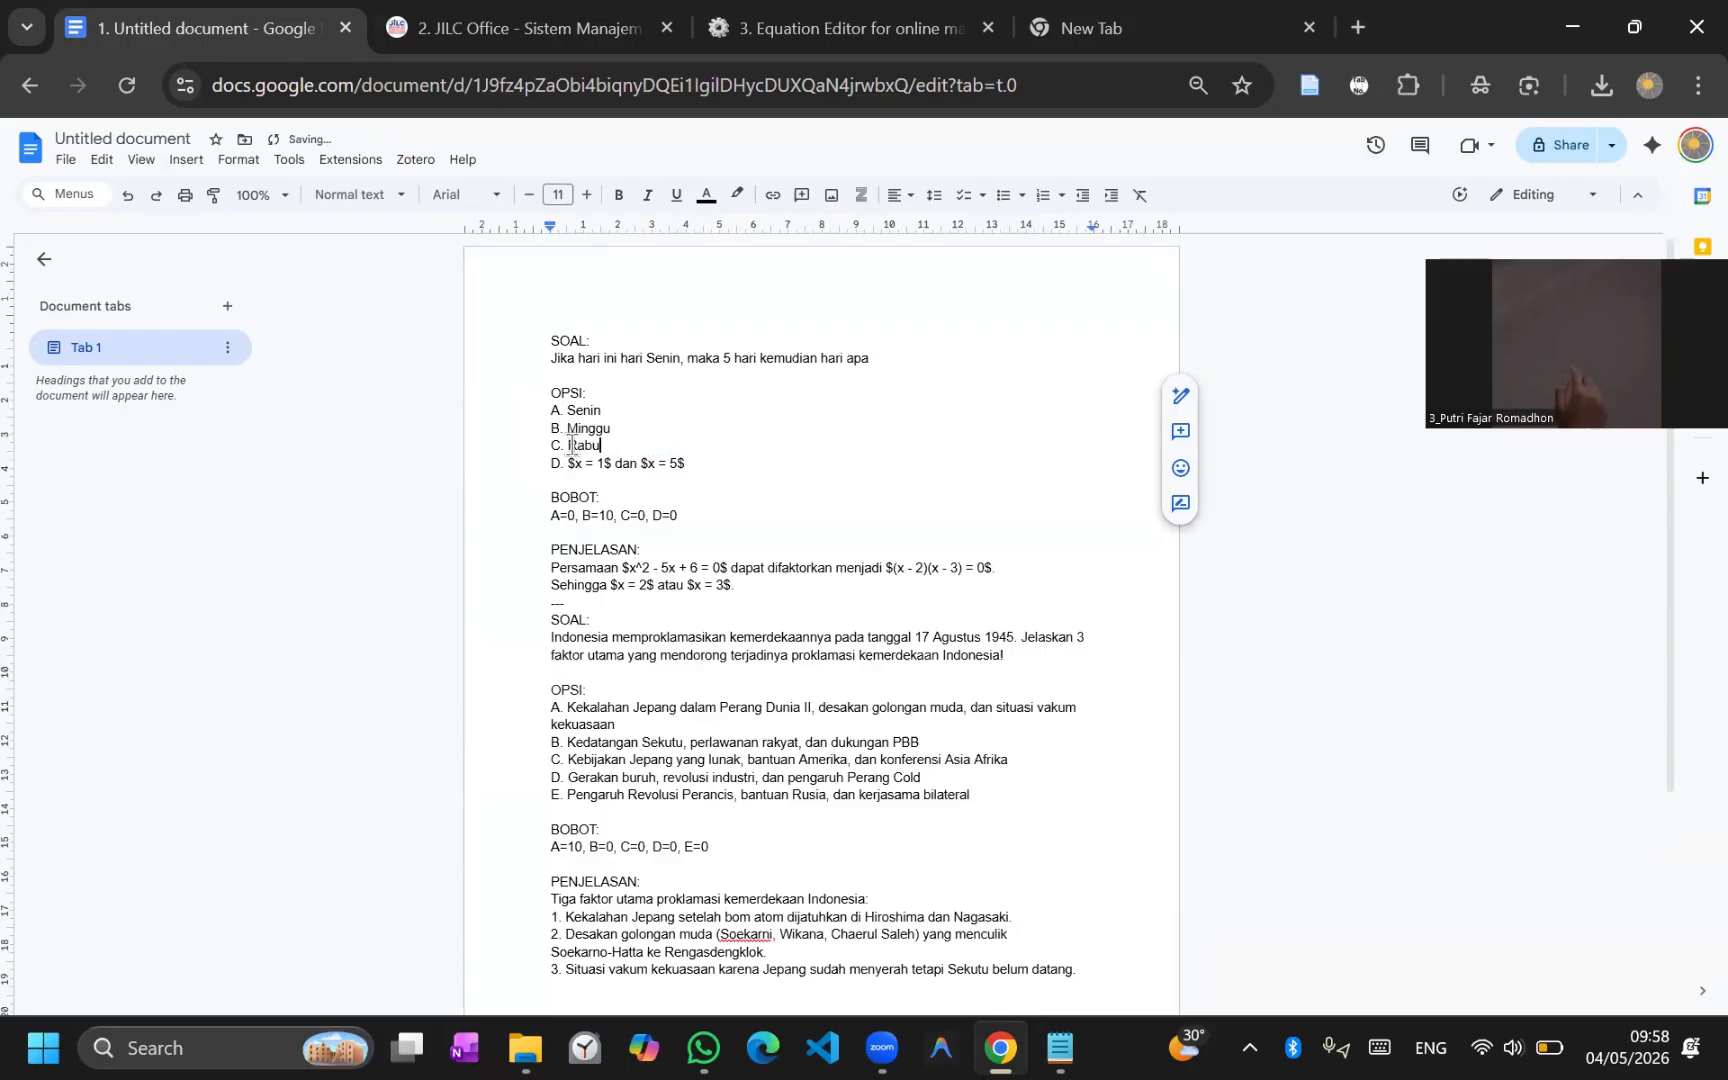
{"action": "left_click_drag", "start_coordinate": [690, 463], "coordinate": [566, 466]}
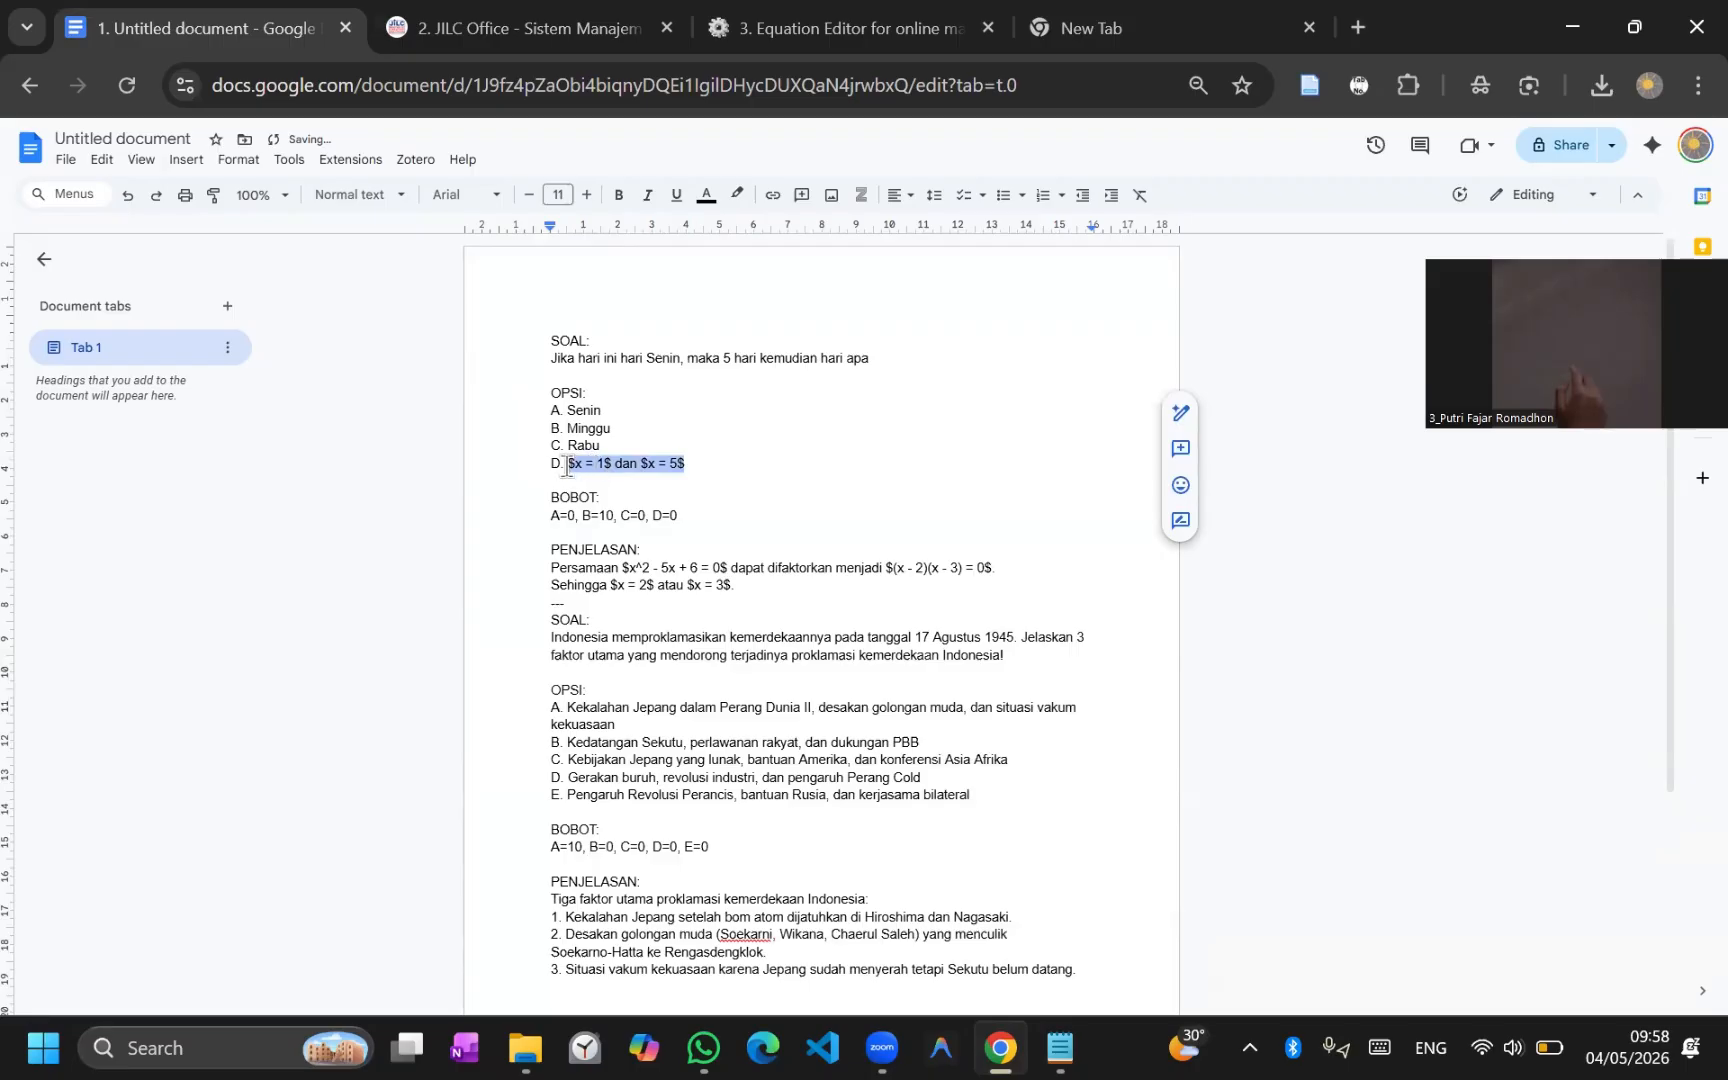
{"action": "type", "text": "$"}
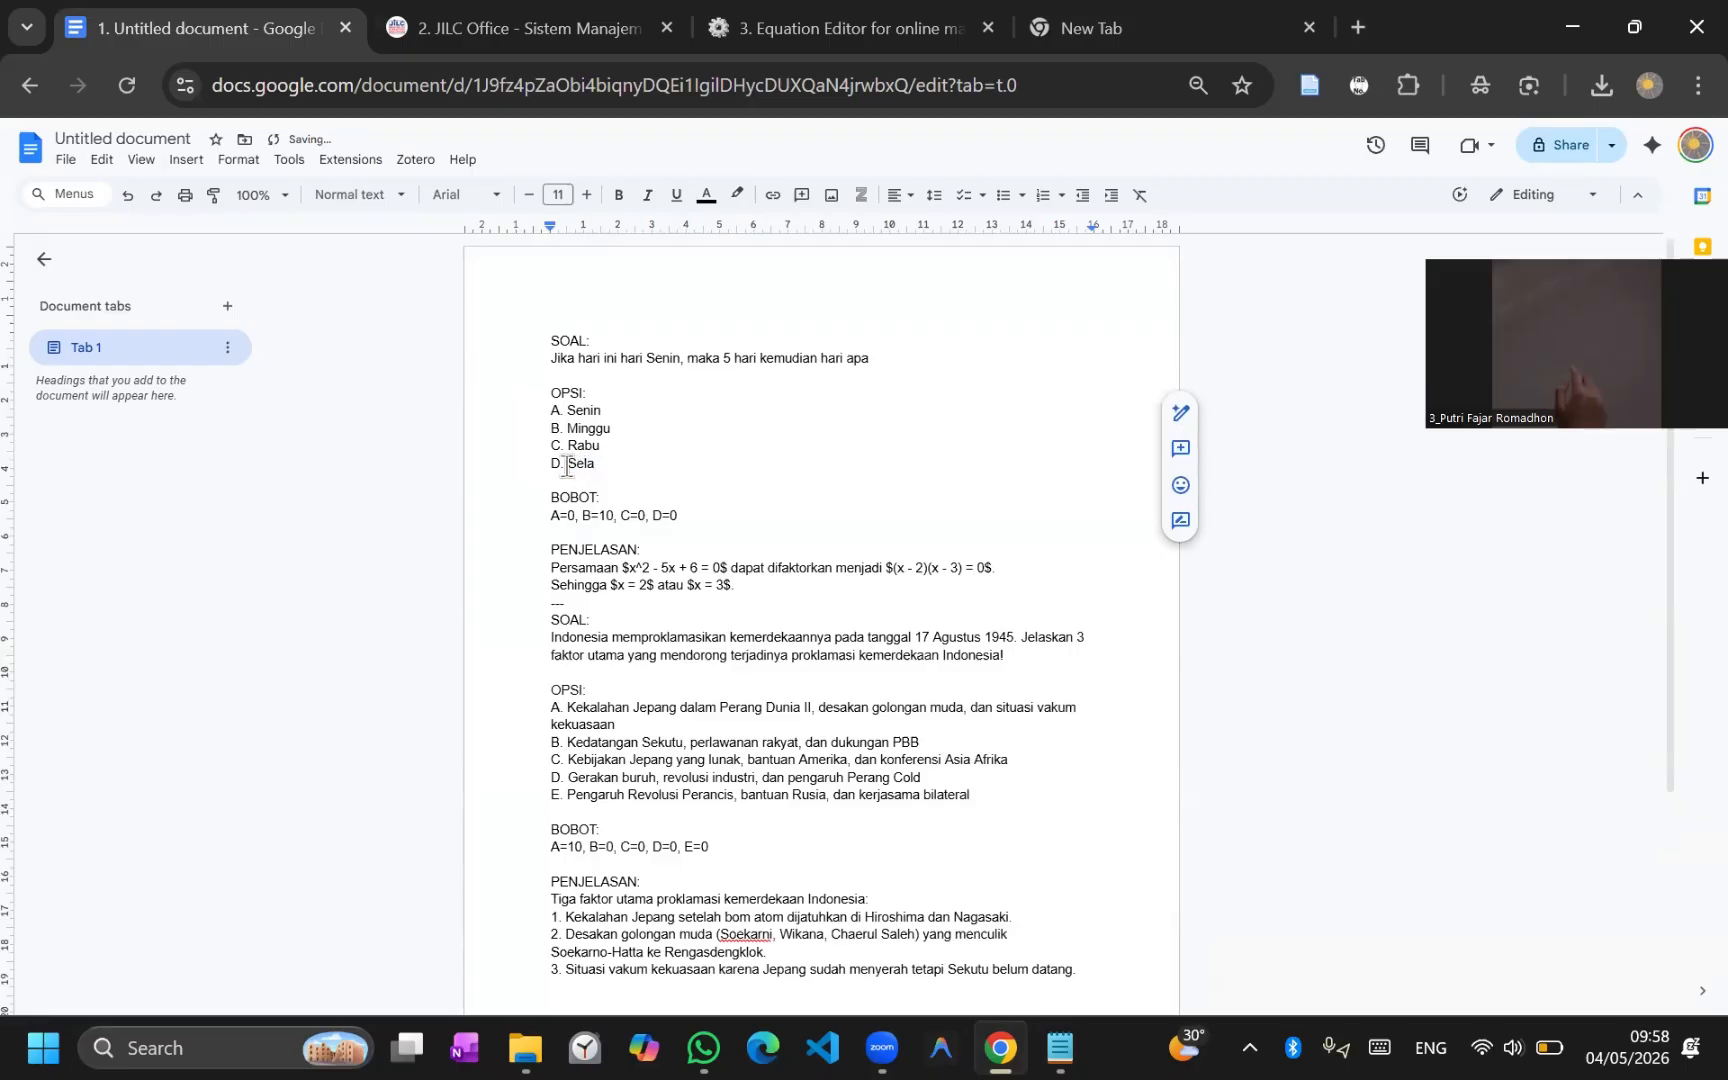
{"action": "key", "text": "BackSpace"}
{"action": "key", "text": "BackSpace"}
{"action": "key", "text": "BackSpace"}
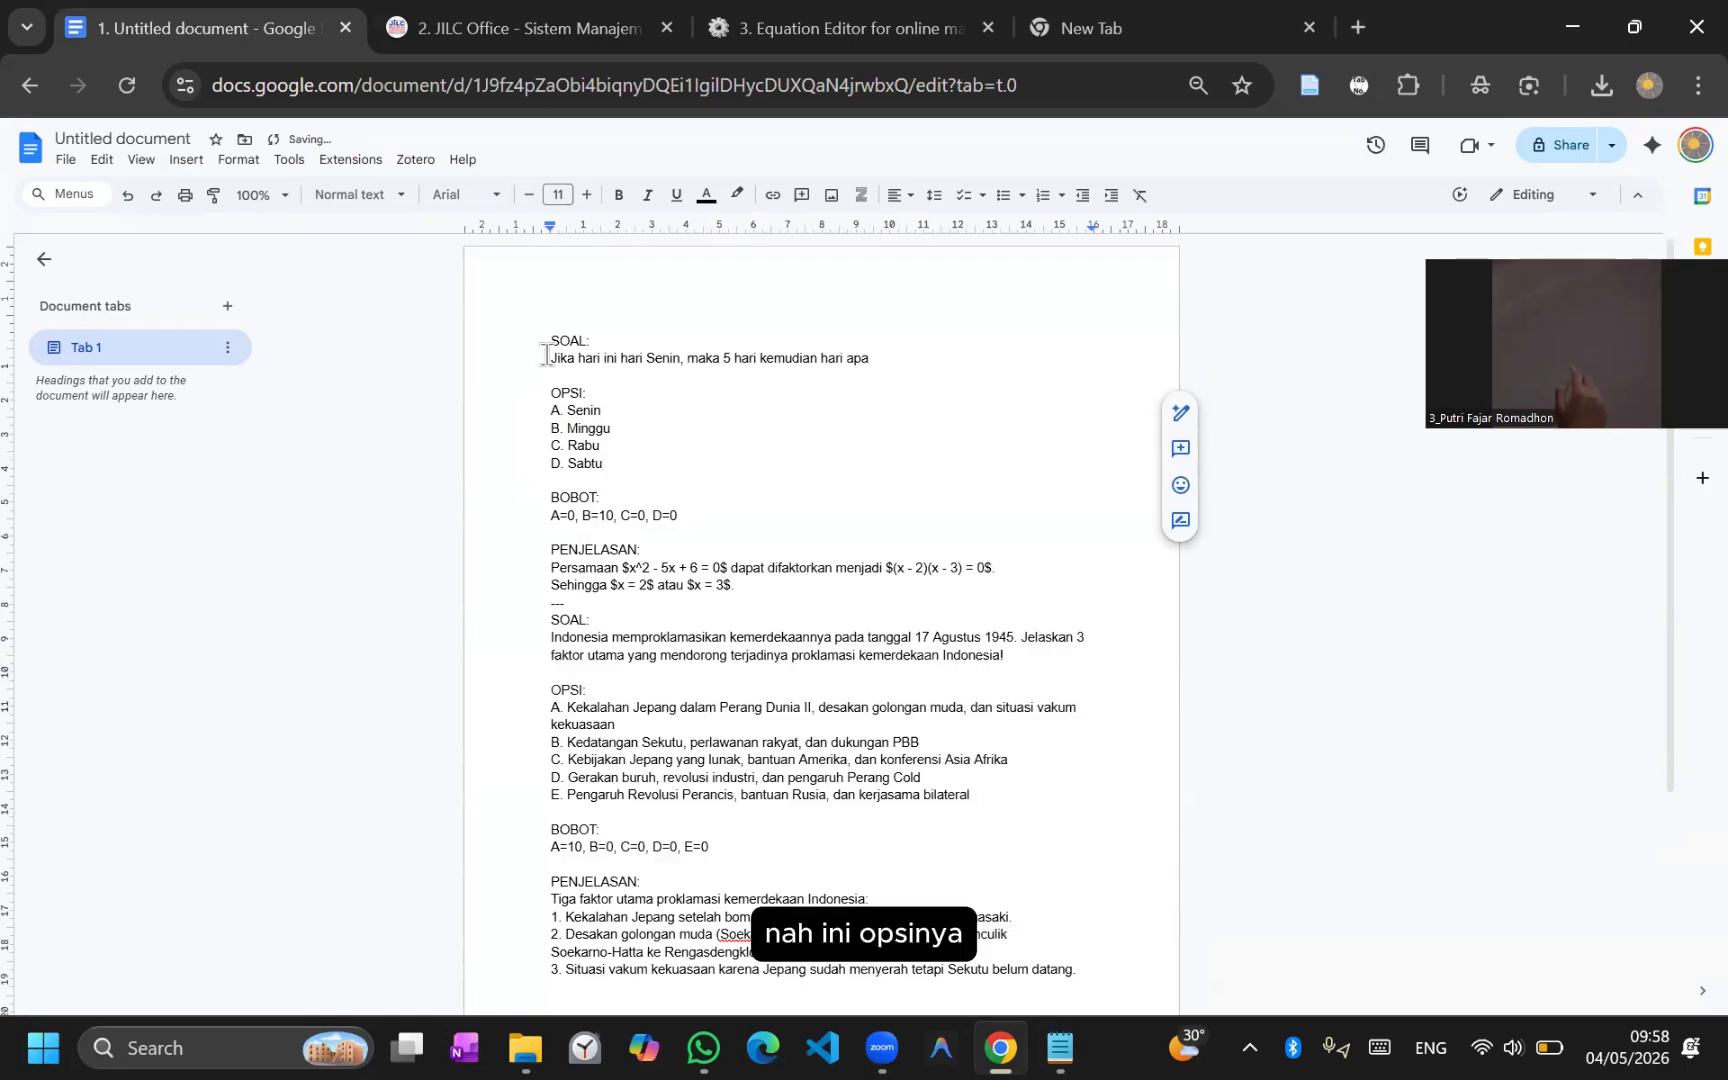
Step: Try retyping the spacing after option A's label and undo the automatic list formatting
{"action": "left_click", "coordinate": [573, 414]}
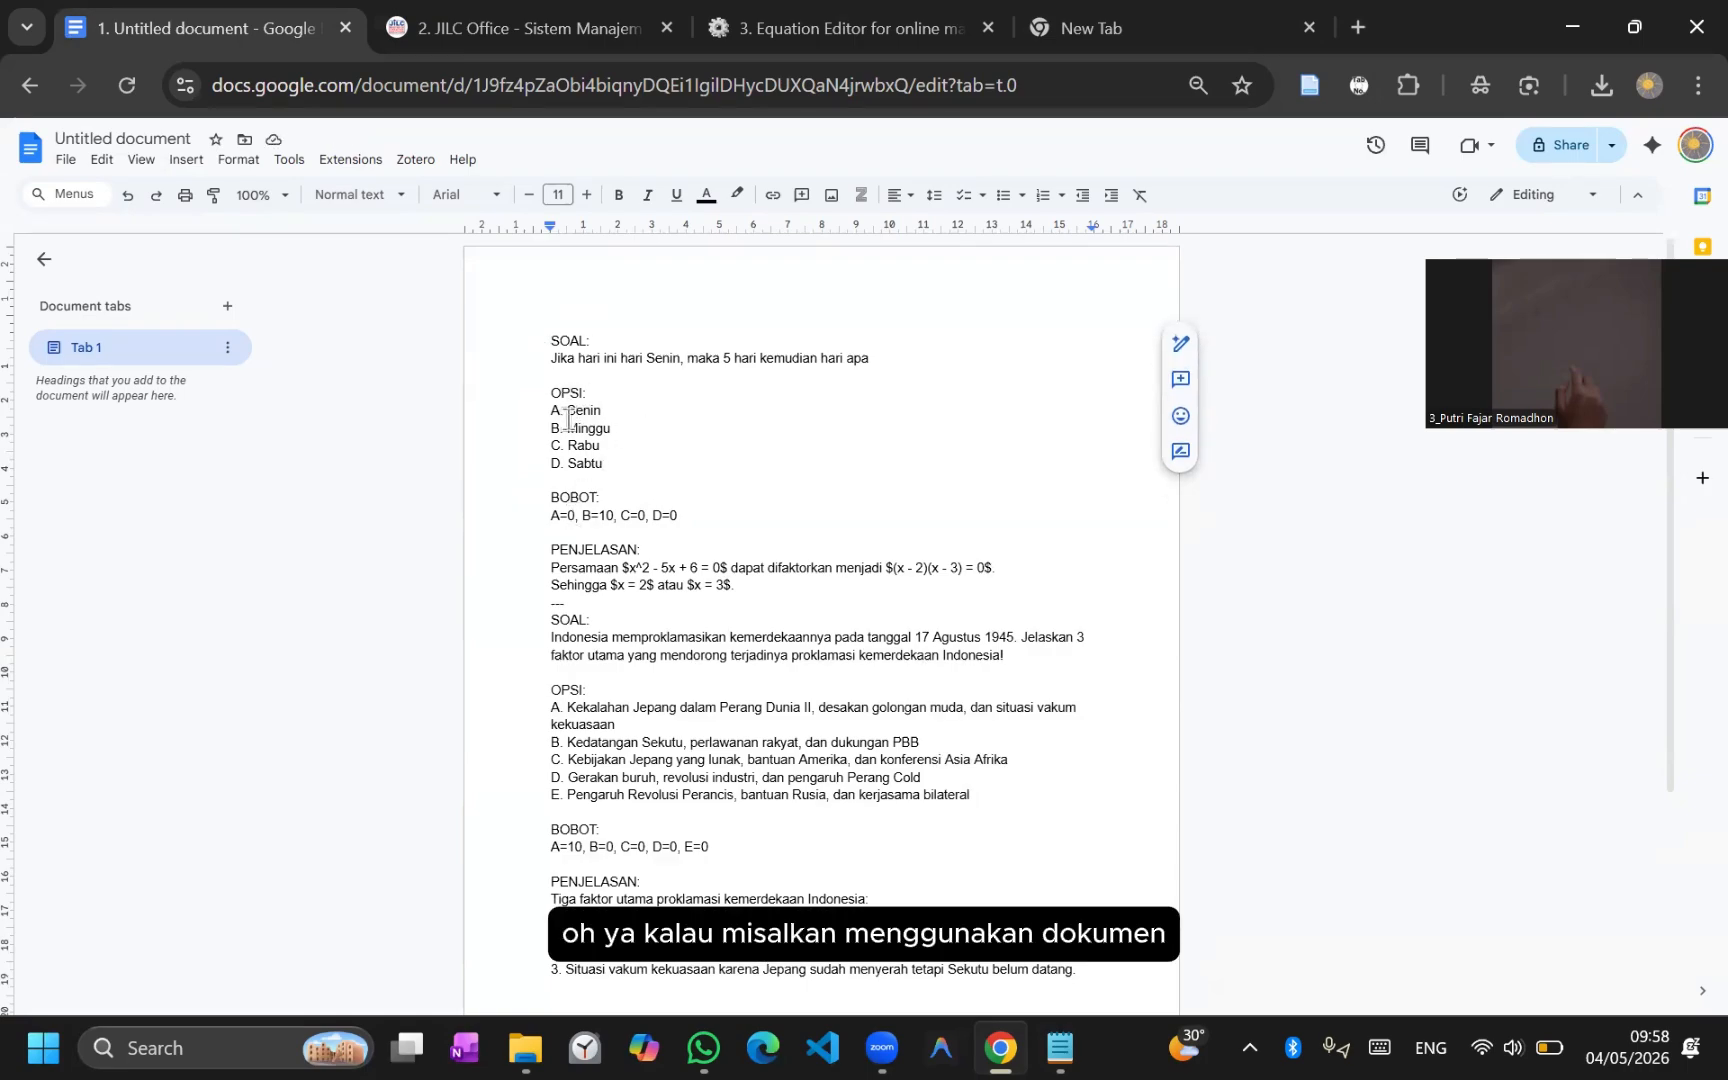
{"action": "key", "text": "BackSpace"}
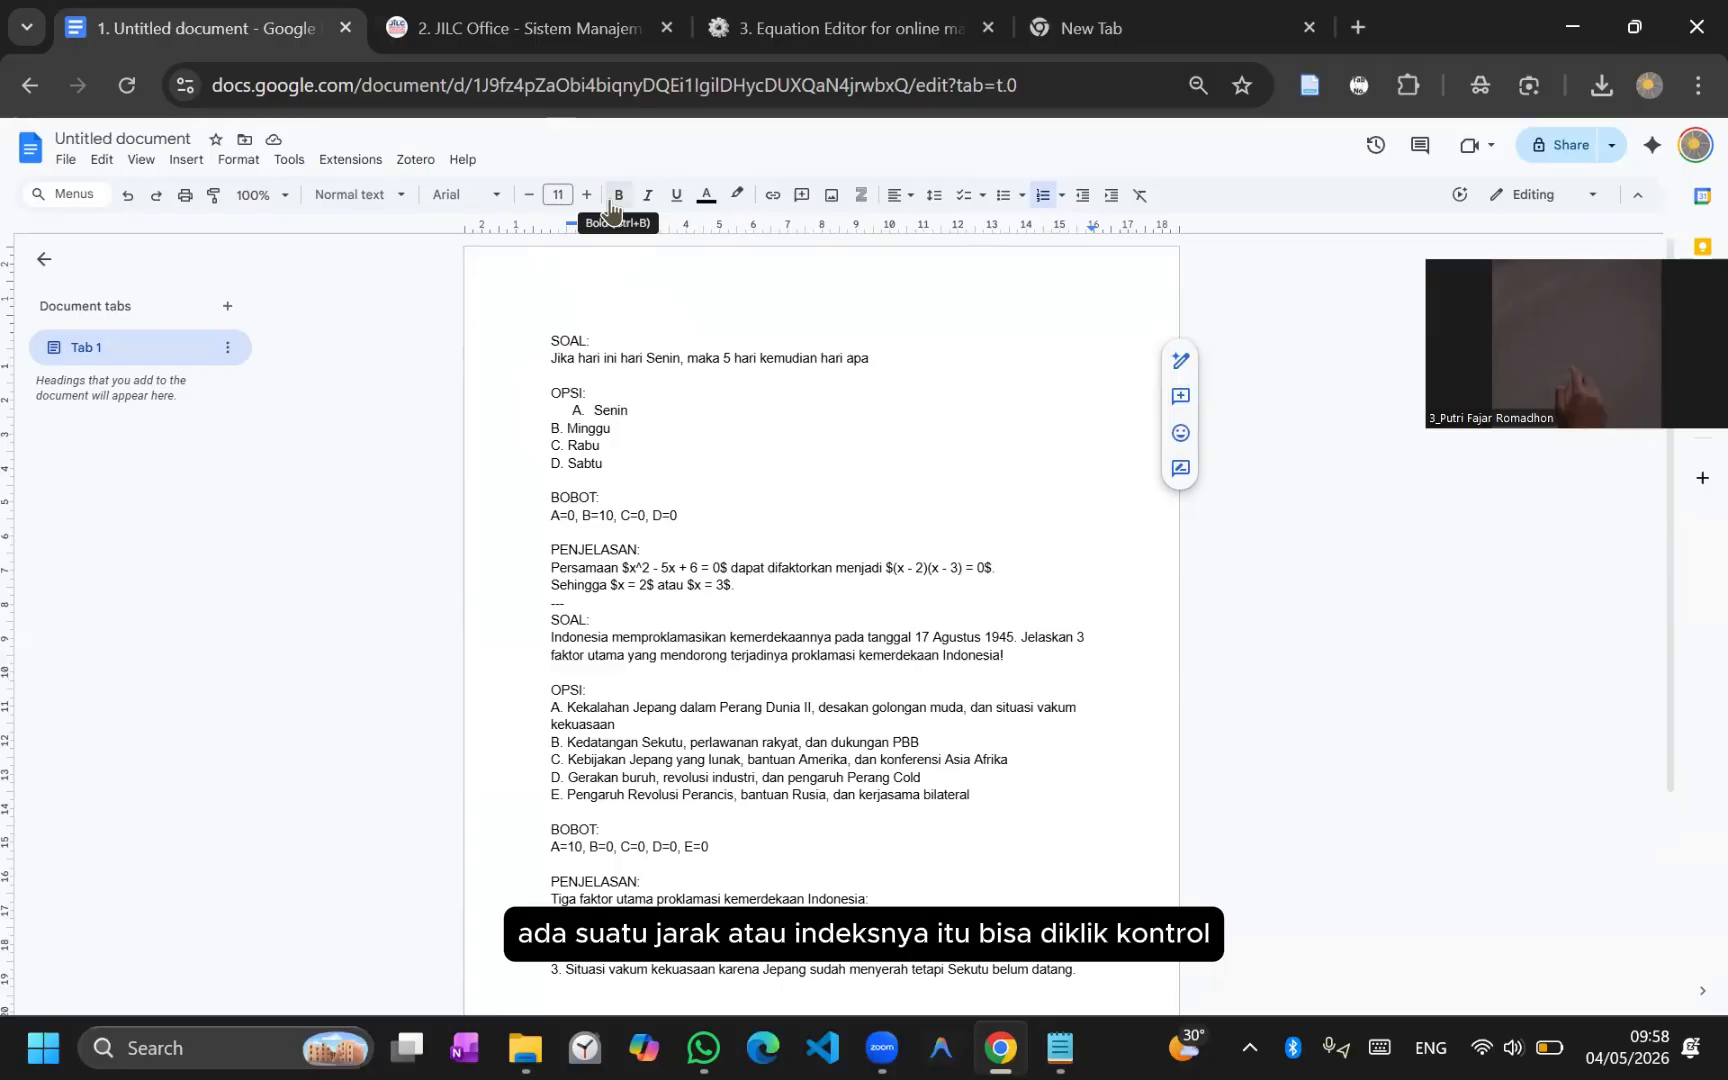
{"action": "key", "text": "ctrl+z"}
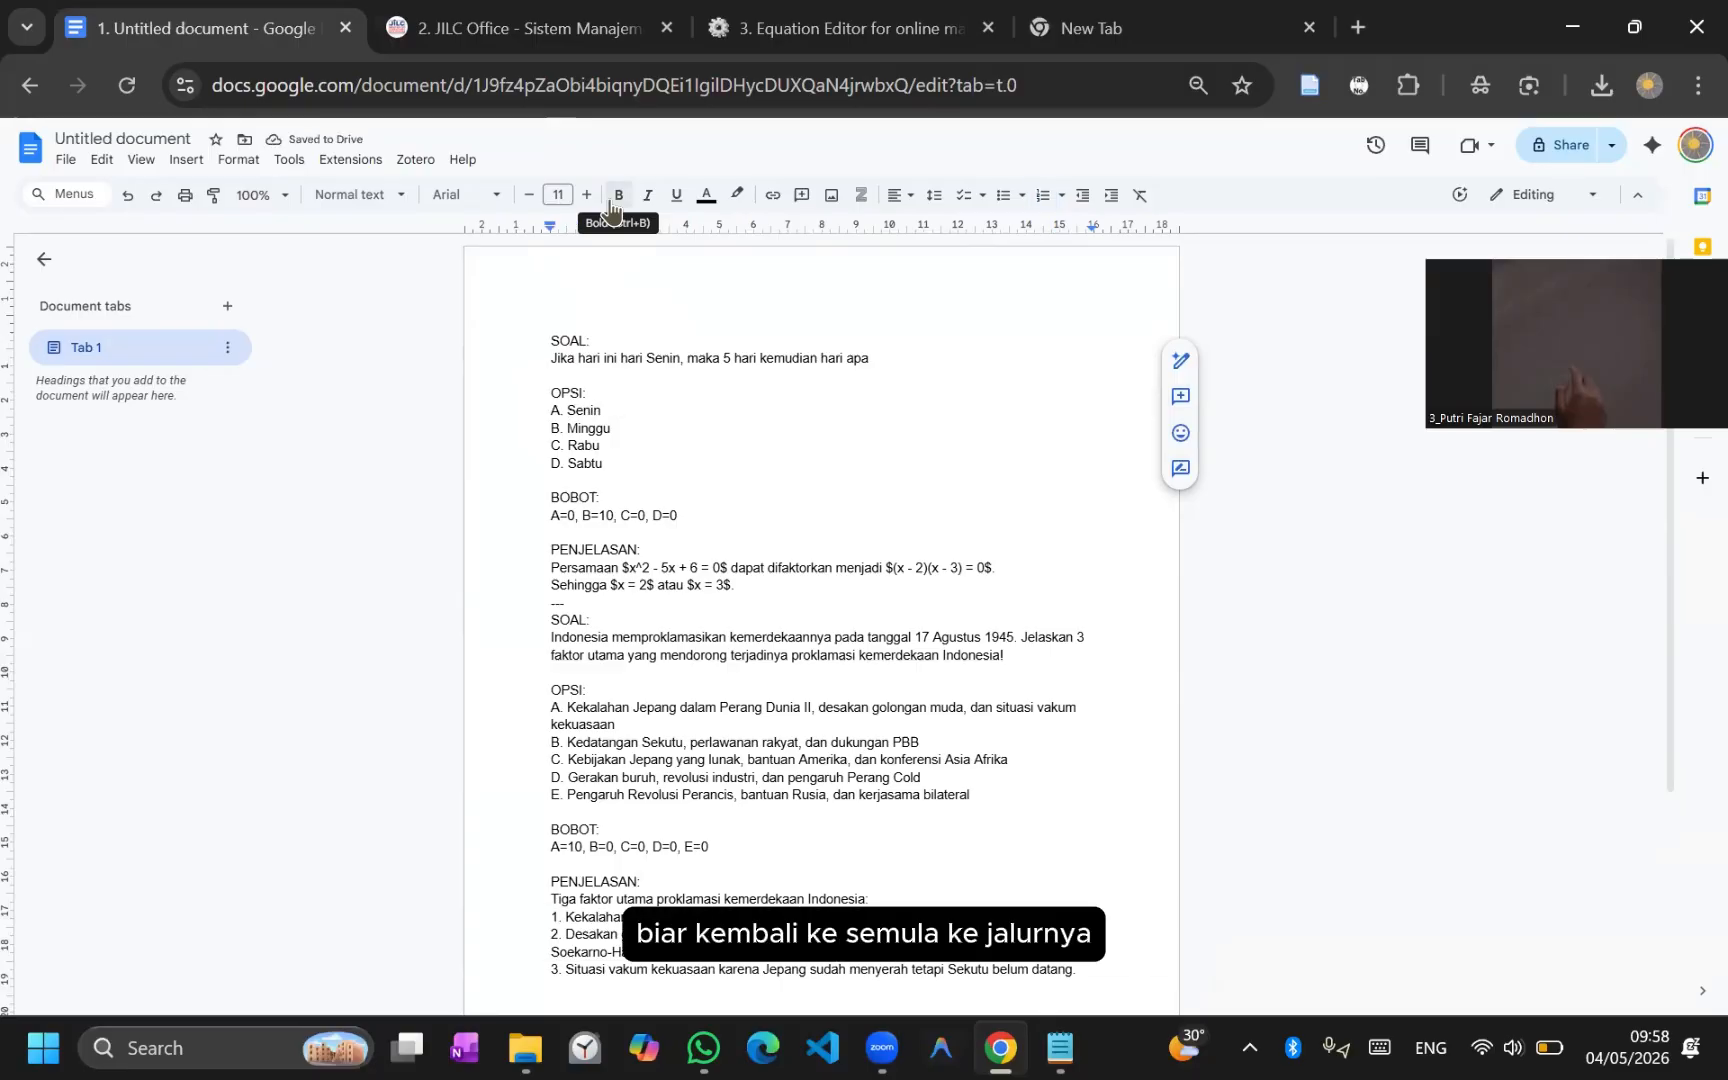
{"action": "left_click", "coordinate": [681, 450]}
{"action": "left_click", "coordinate": [680, 462]}
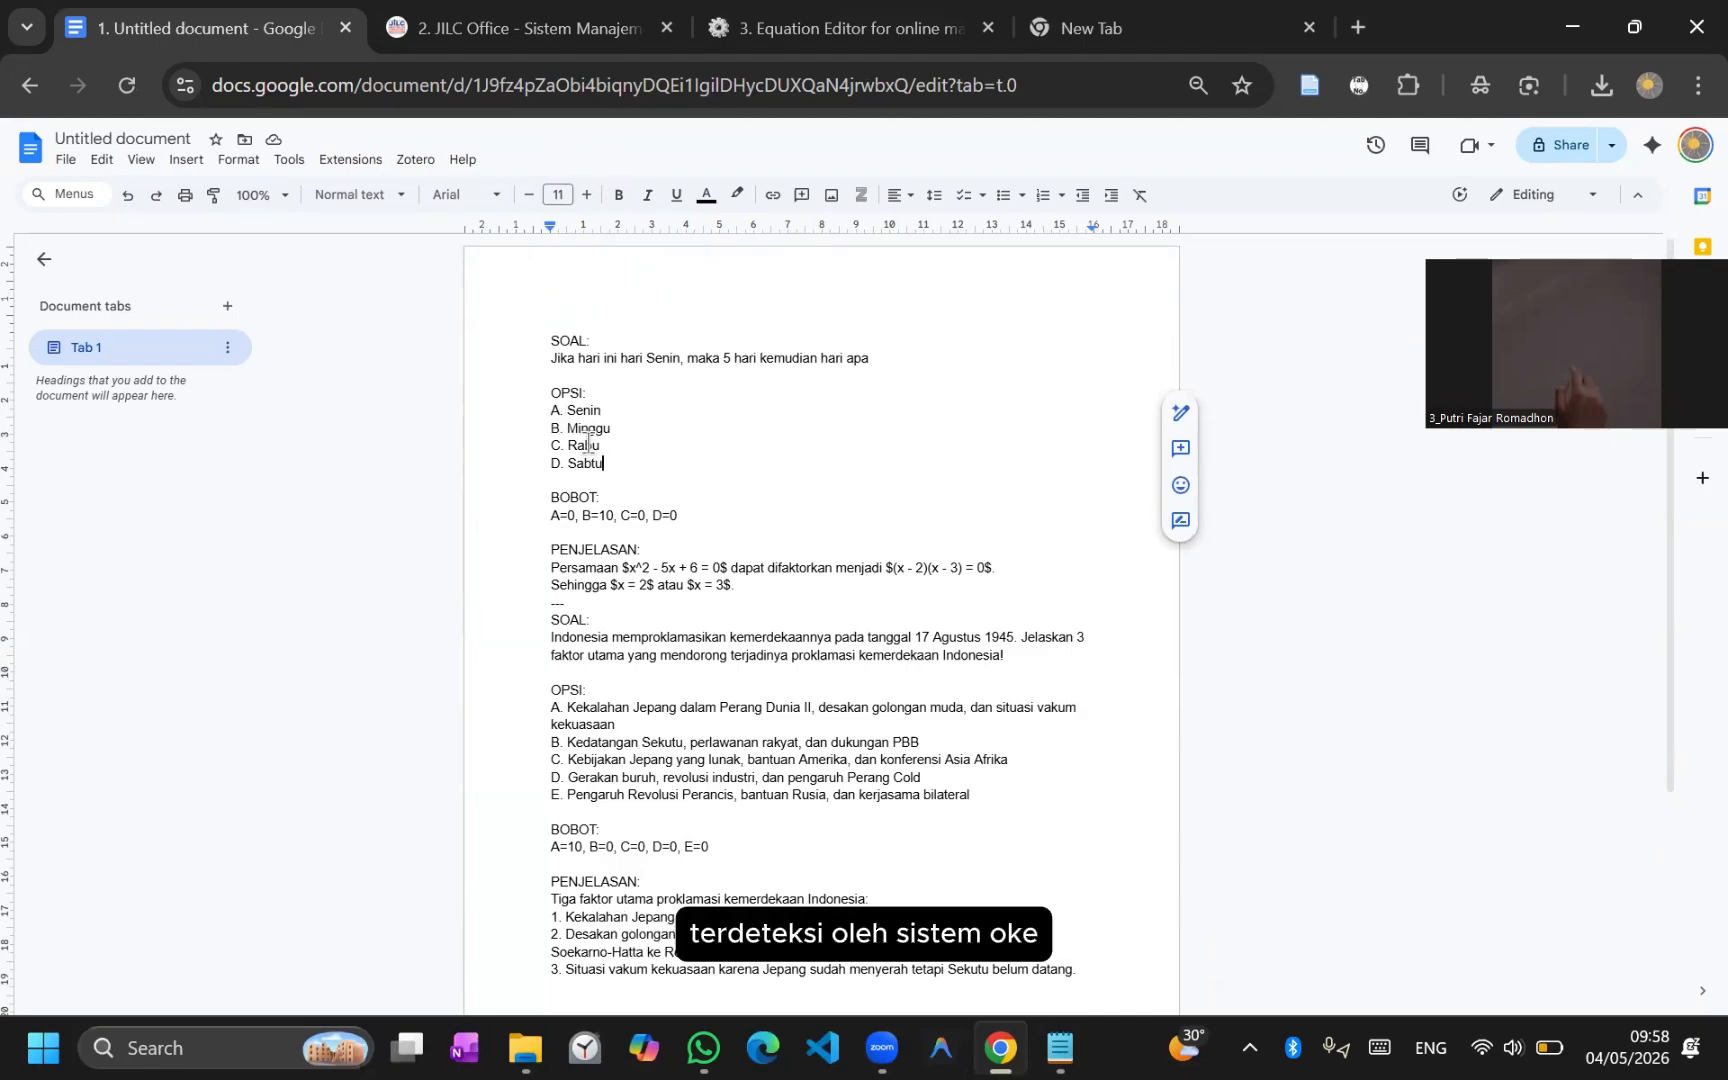
Step: Replace the first question's BOBOT line with a new one that starts with "A=0,"
{"action": "left_click", "coordinate": [672, 518]}
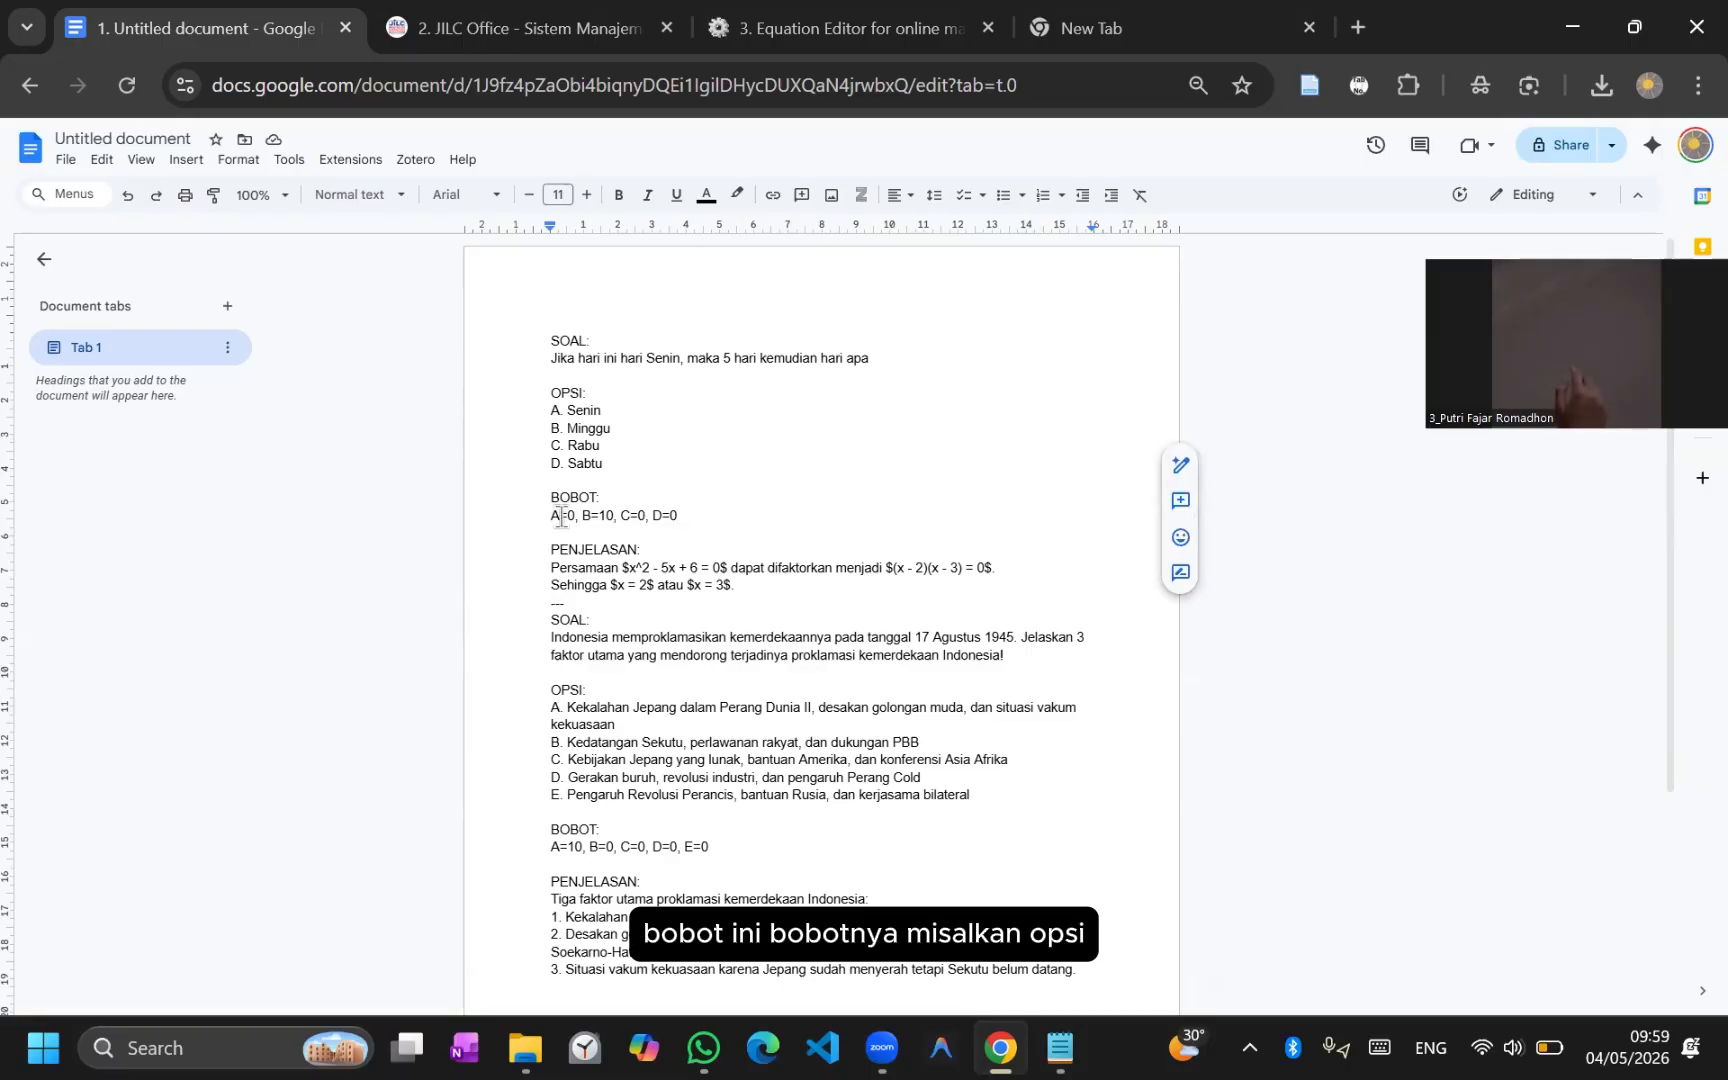
{"action": "left_click_drag", "start_coordinate": [702, 514], "coordinate": [540, 514]}
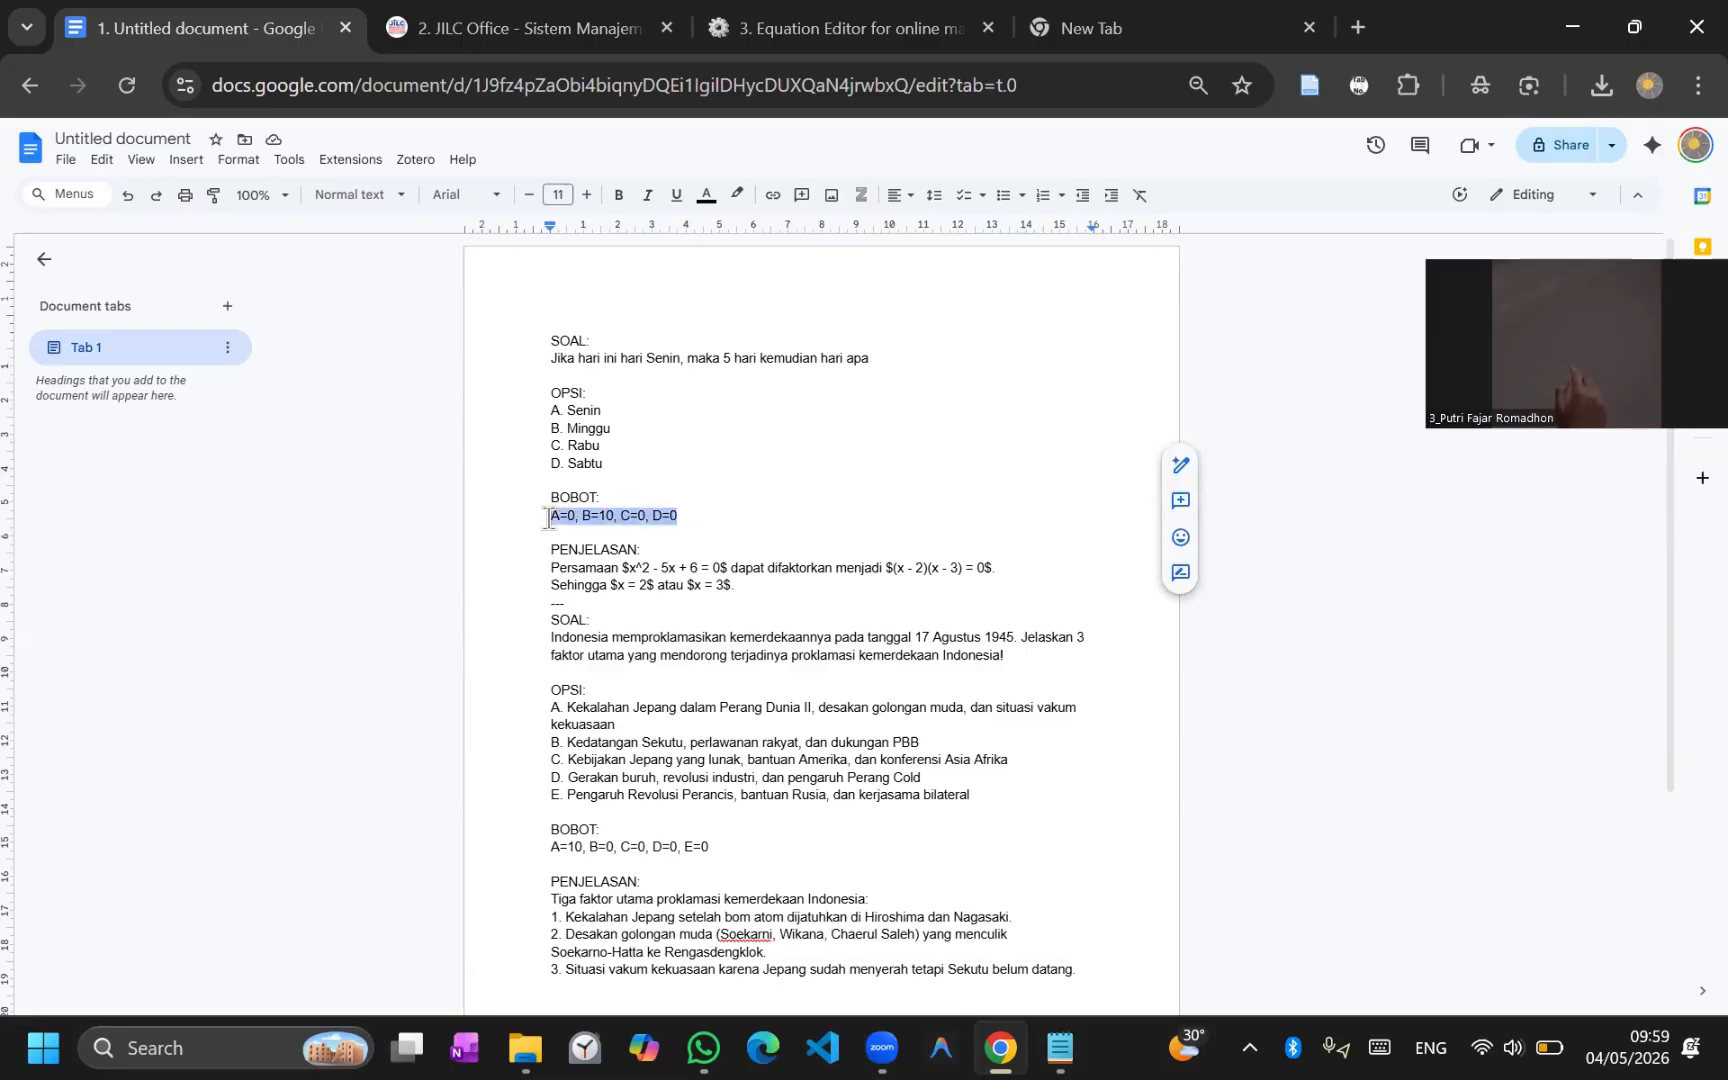
{"action": "key", "text": "BackSpace"}
{"action": "type", "text": "A="}
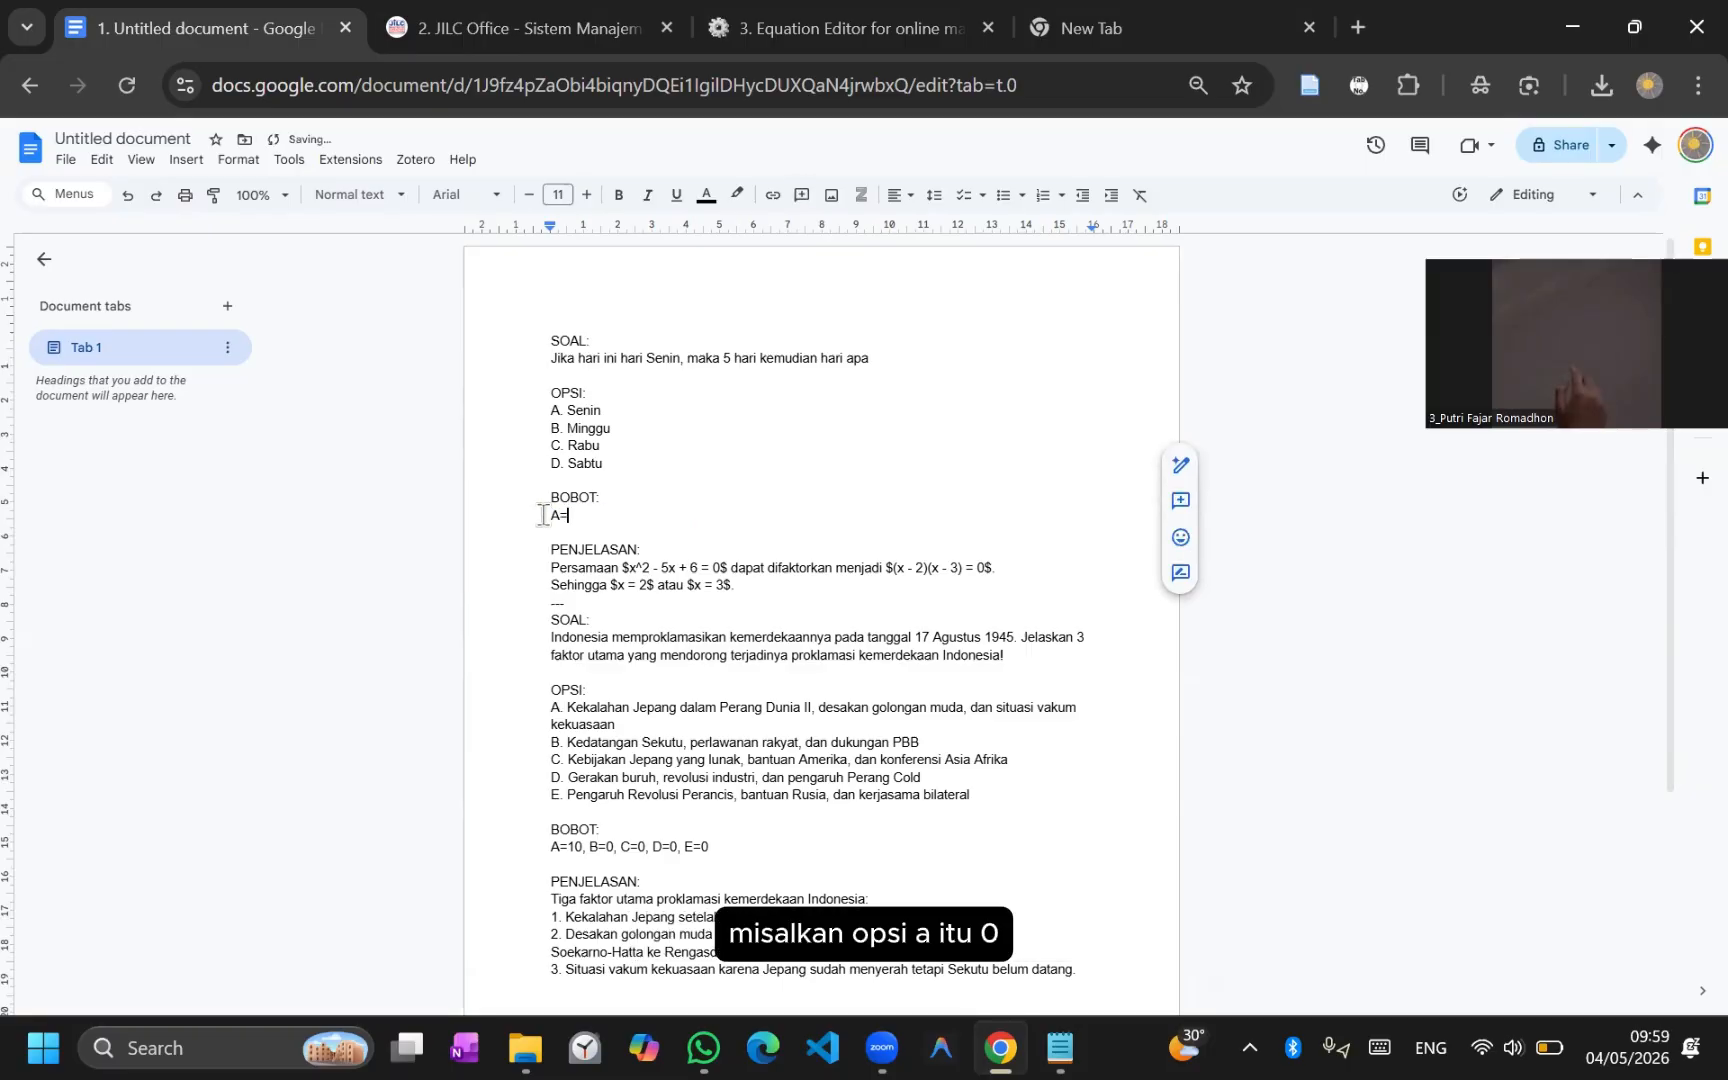
{"action": "type", "text": "0"}
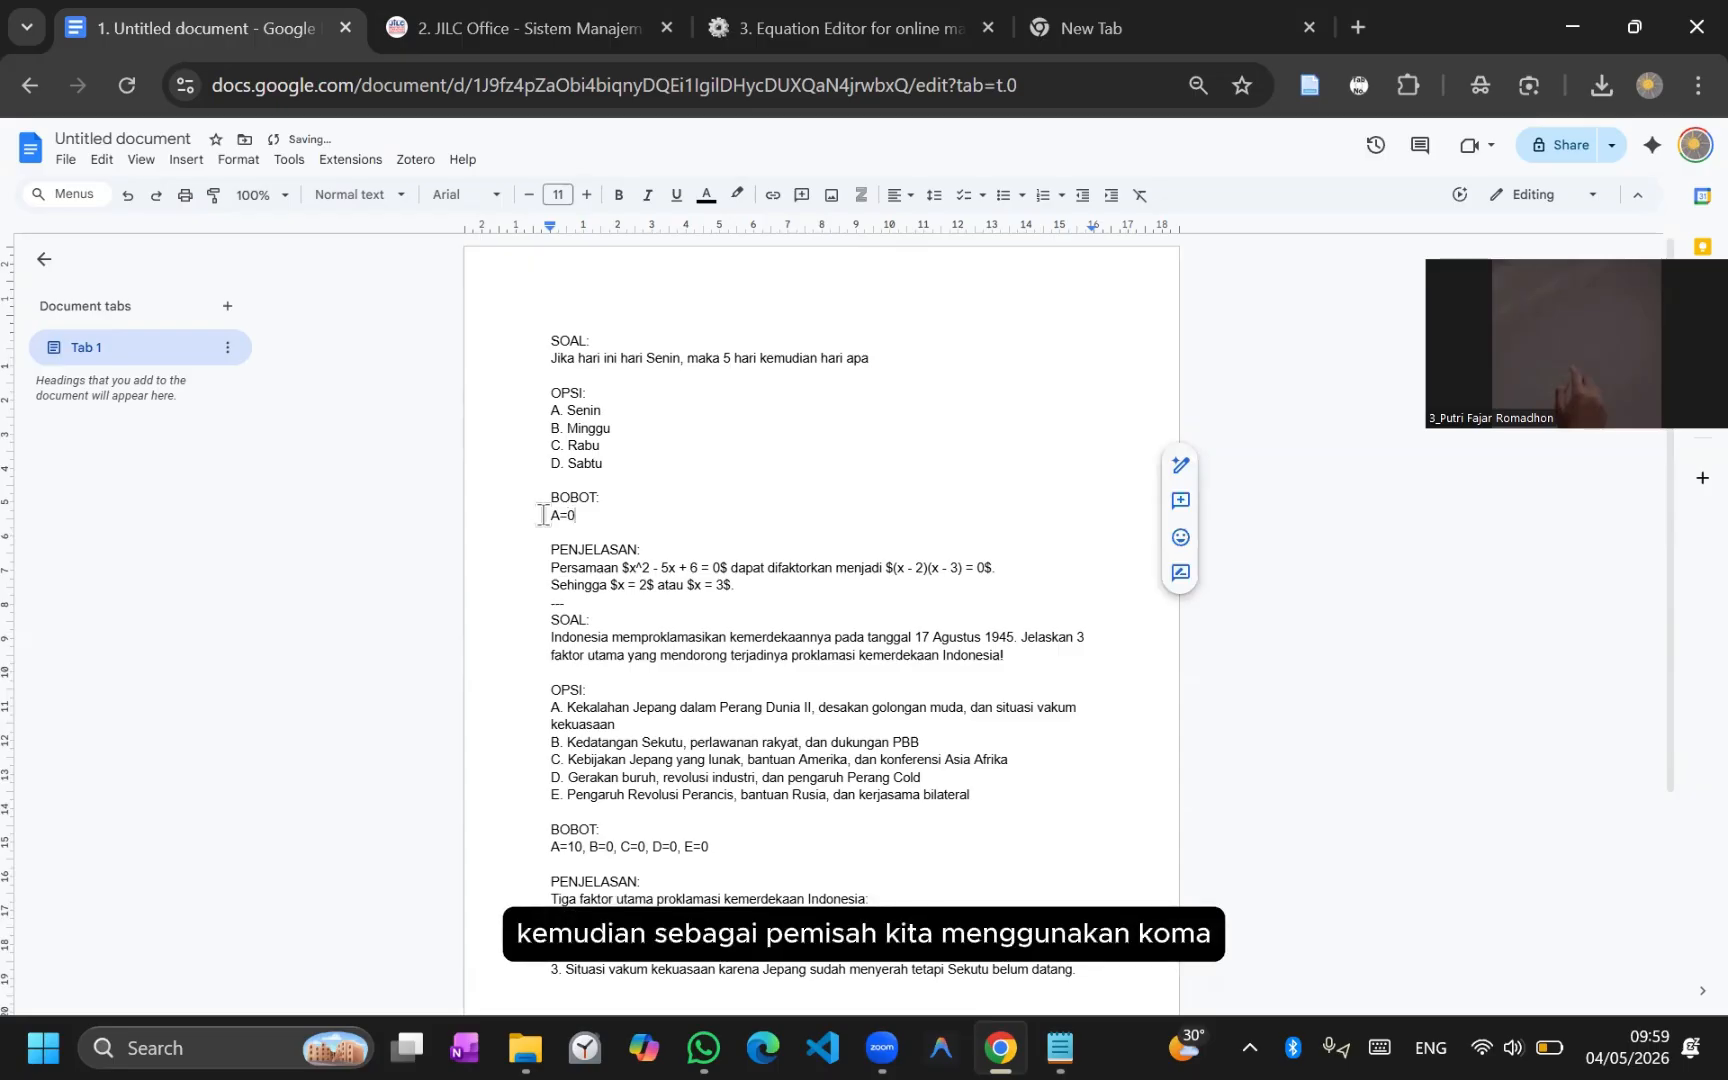
{"action": "type", "text": ","}
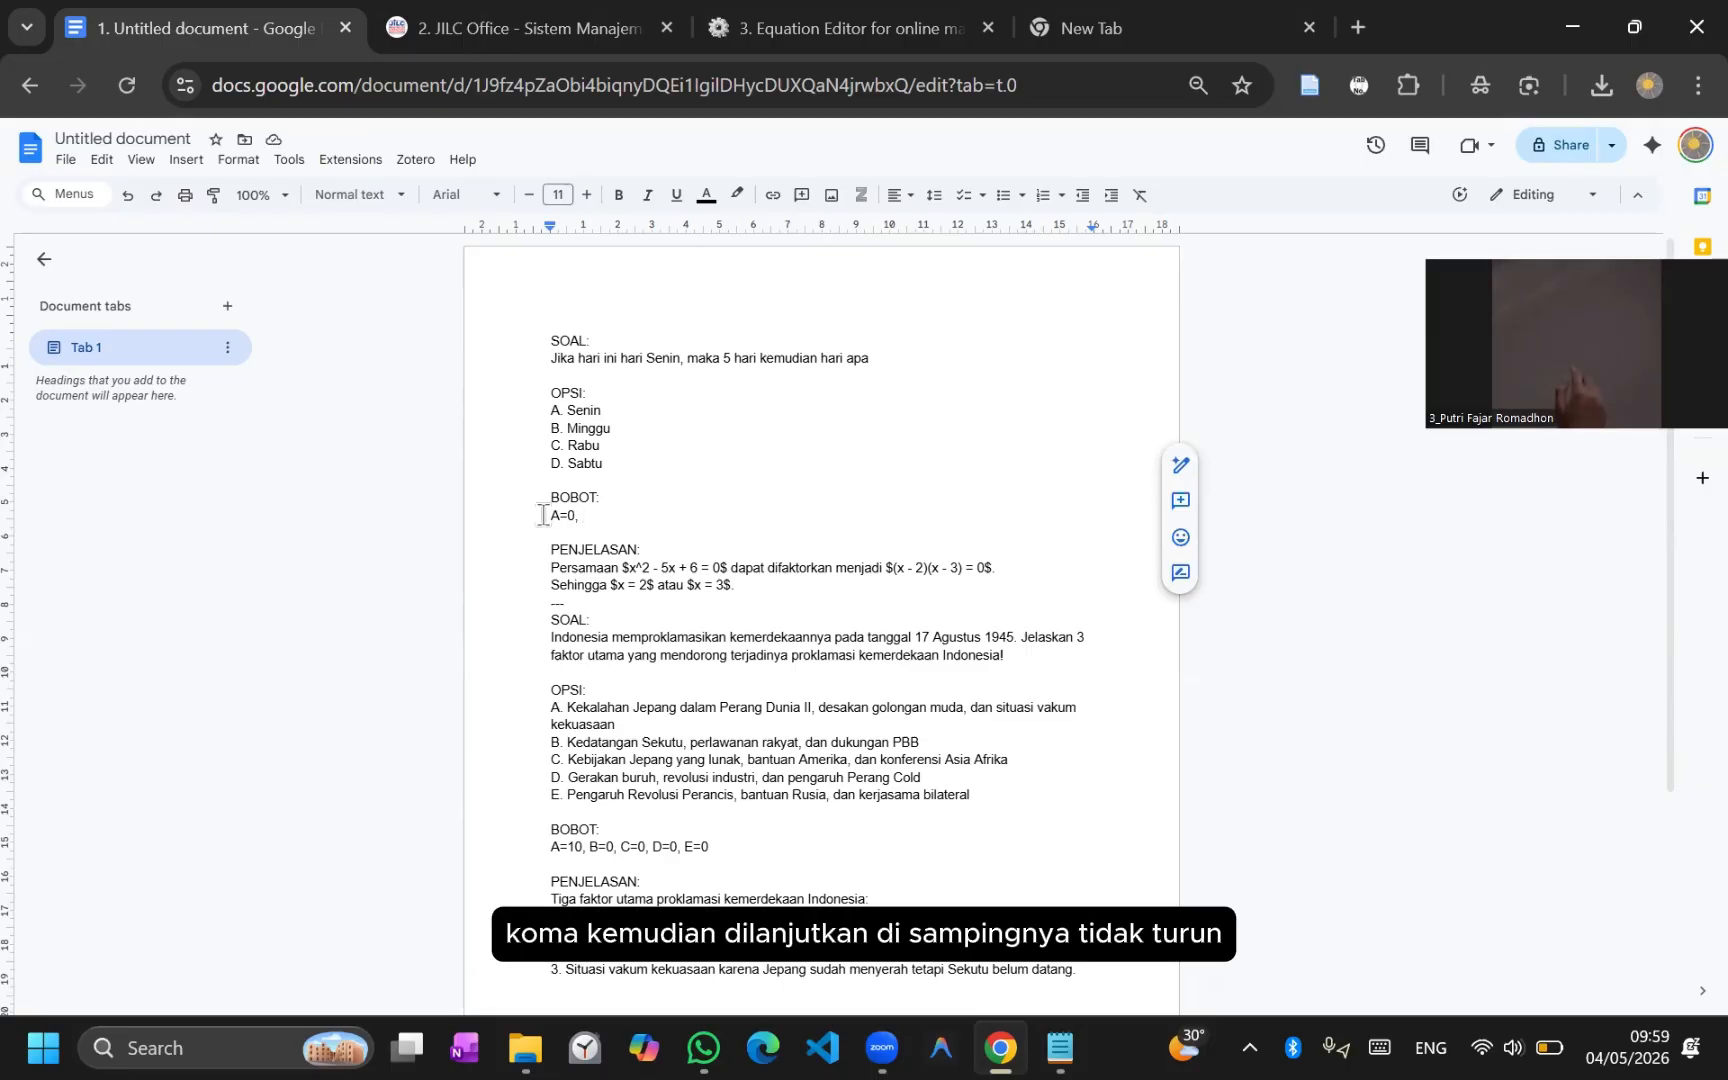
Step: Try putting option B's weight on a separate line below A=0 and remove it again
{"action": "key", "text": "BackSpace"}
{"action": "key", "text": "BackSpace"}
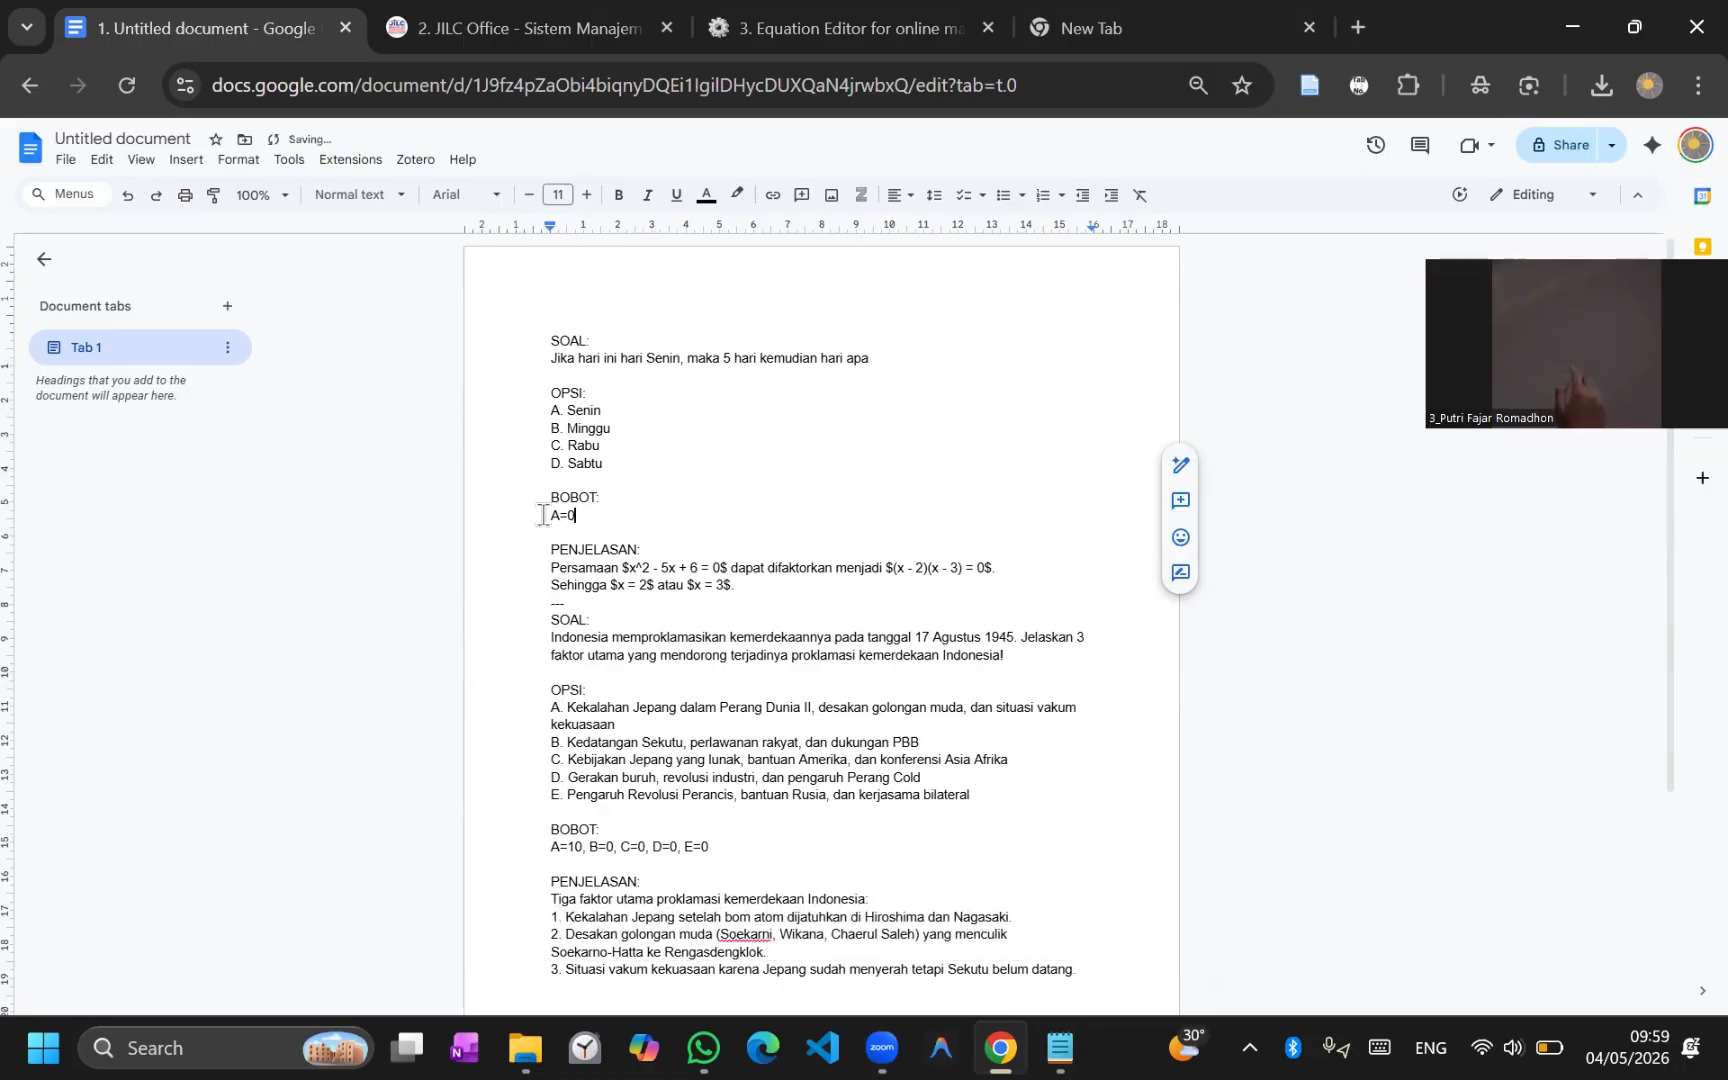
{"action": "key", "text": "Return"}
{"action": "type", "text": "B=0"}
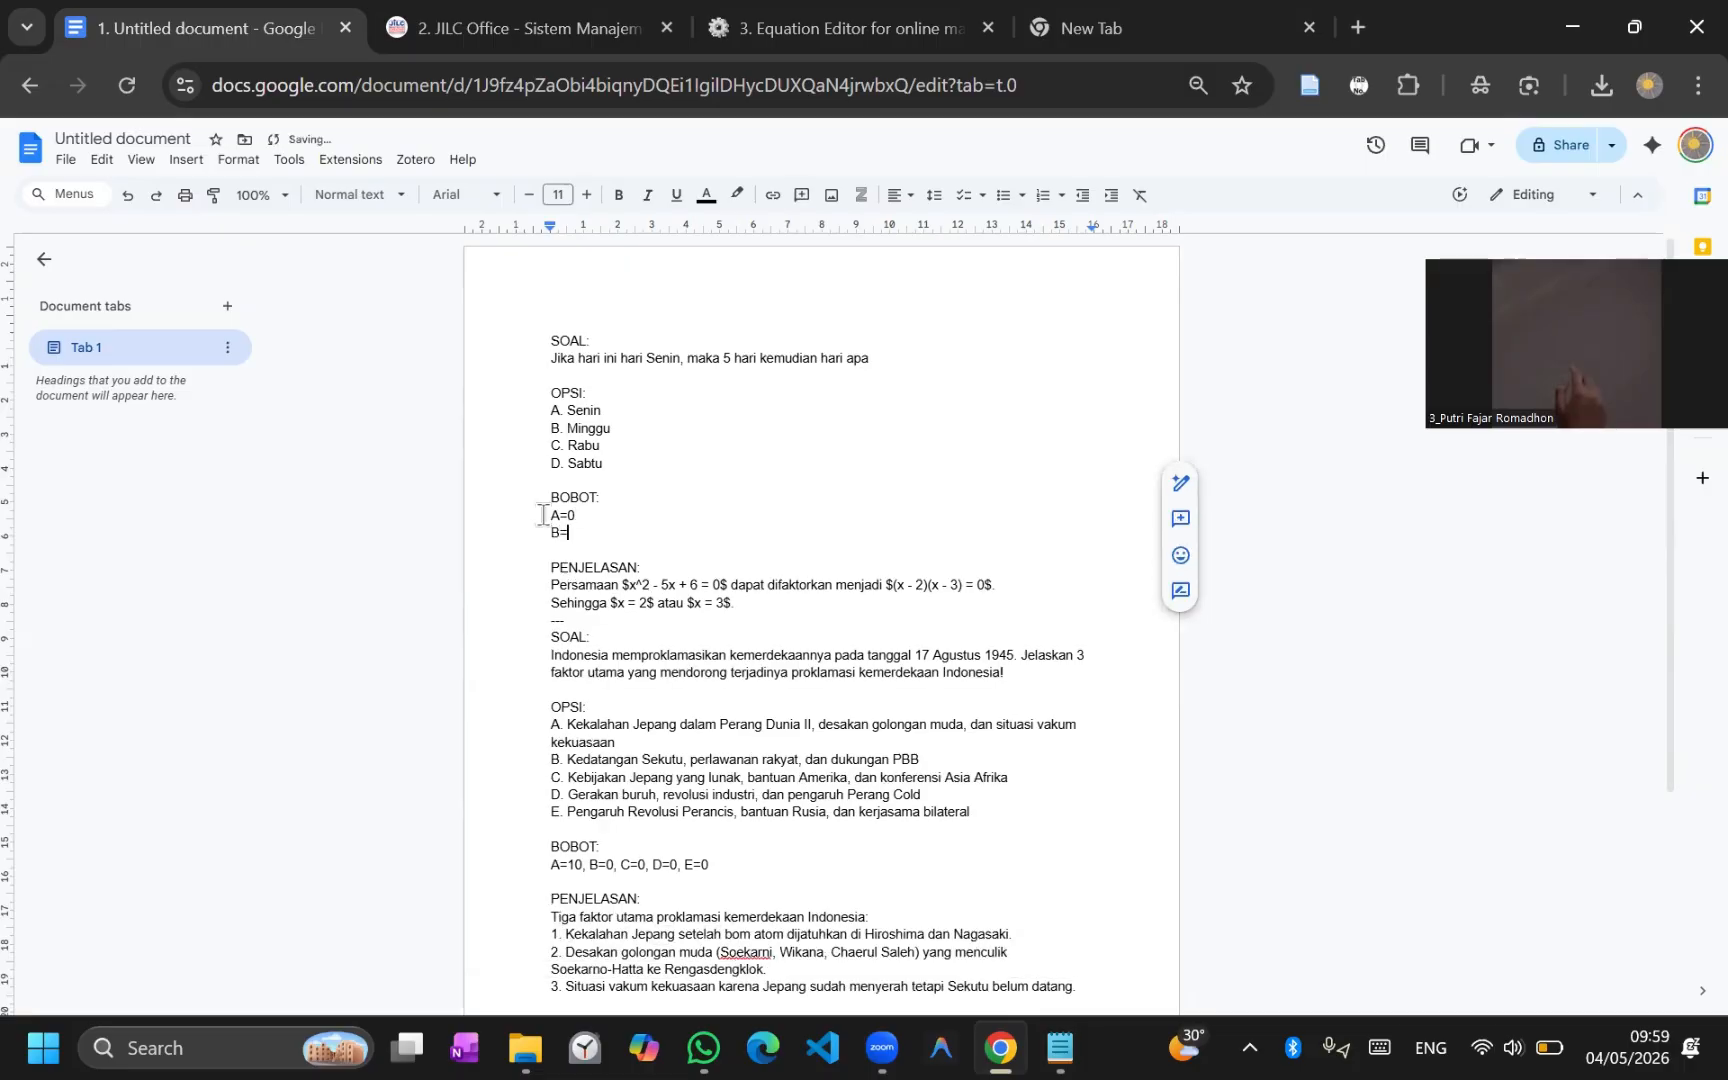
{"action": "key", "text": "BackSpace"}
{"action": "key", "text": "BackSpace"}
{"action": "key", "text": "BackSpace"}
{"action": "key", "text": "BackSpace"}
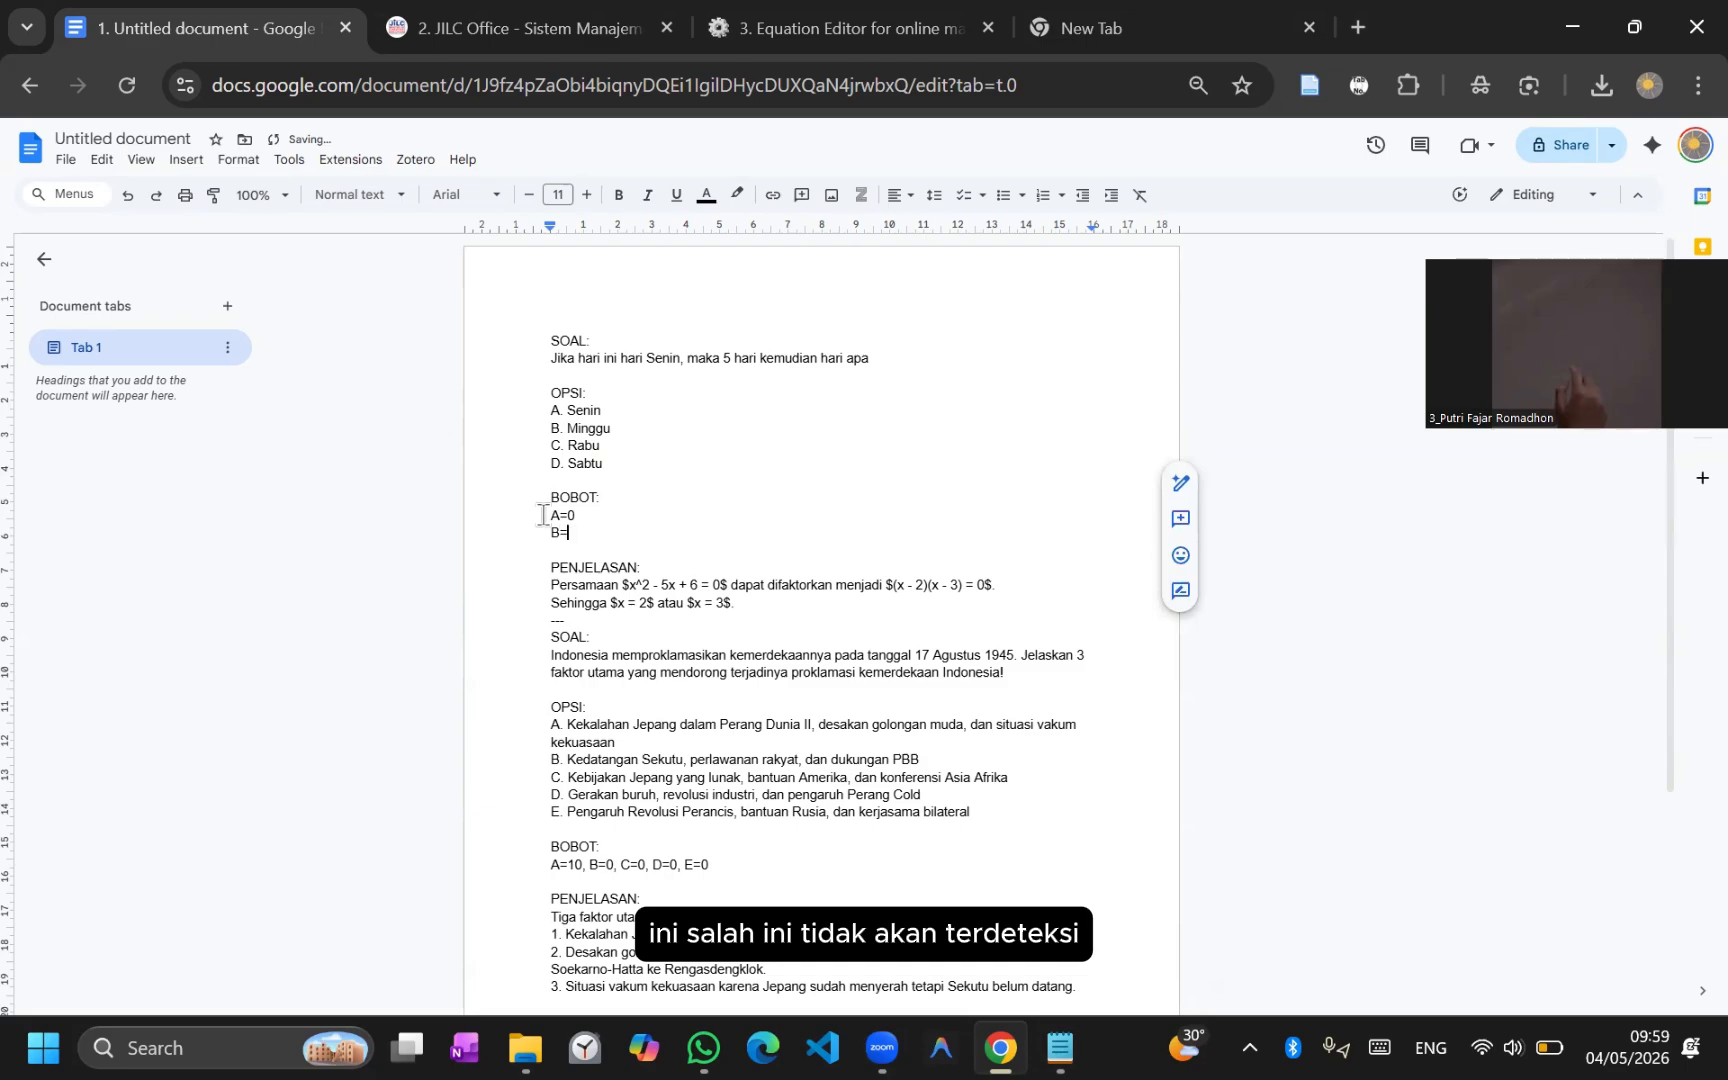
Step: Continue the first question's BOBOT entry on the same line with the comma-separated weights B=0, C=0, D= 10
{"action": "type", "text": ","}
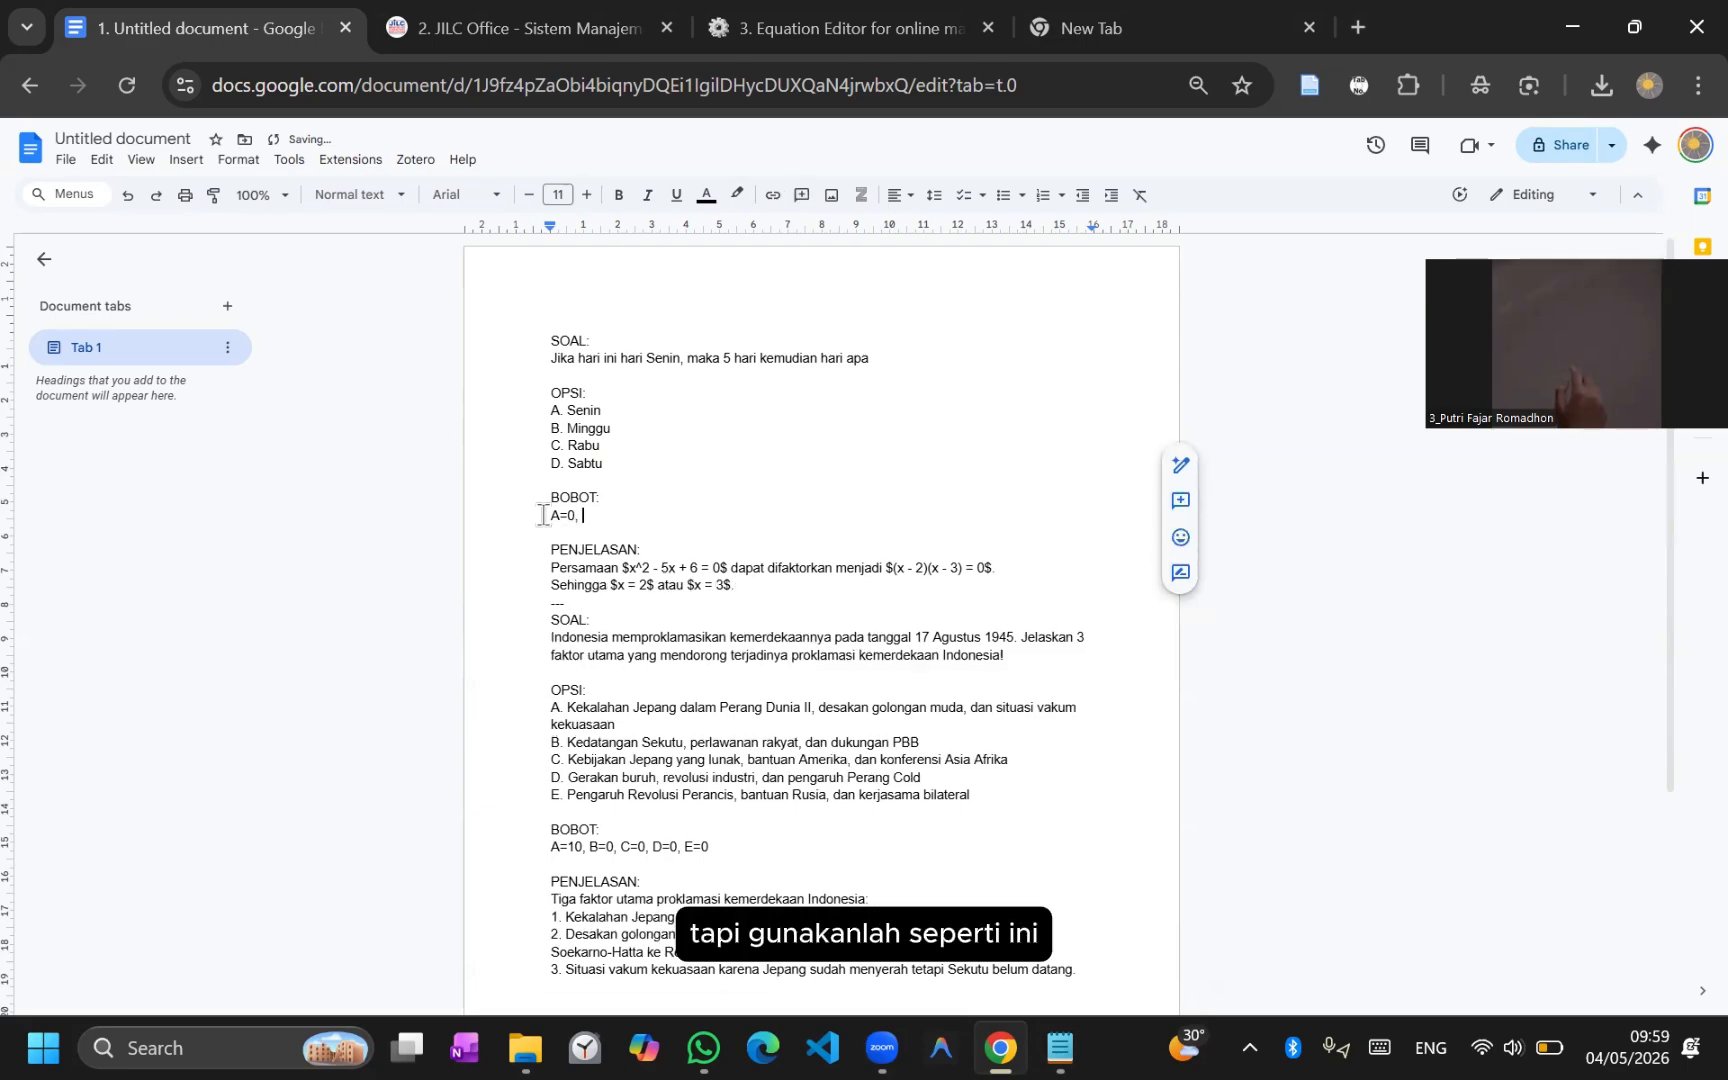
{"action": "type", "text": " B="}
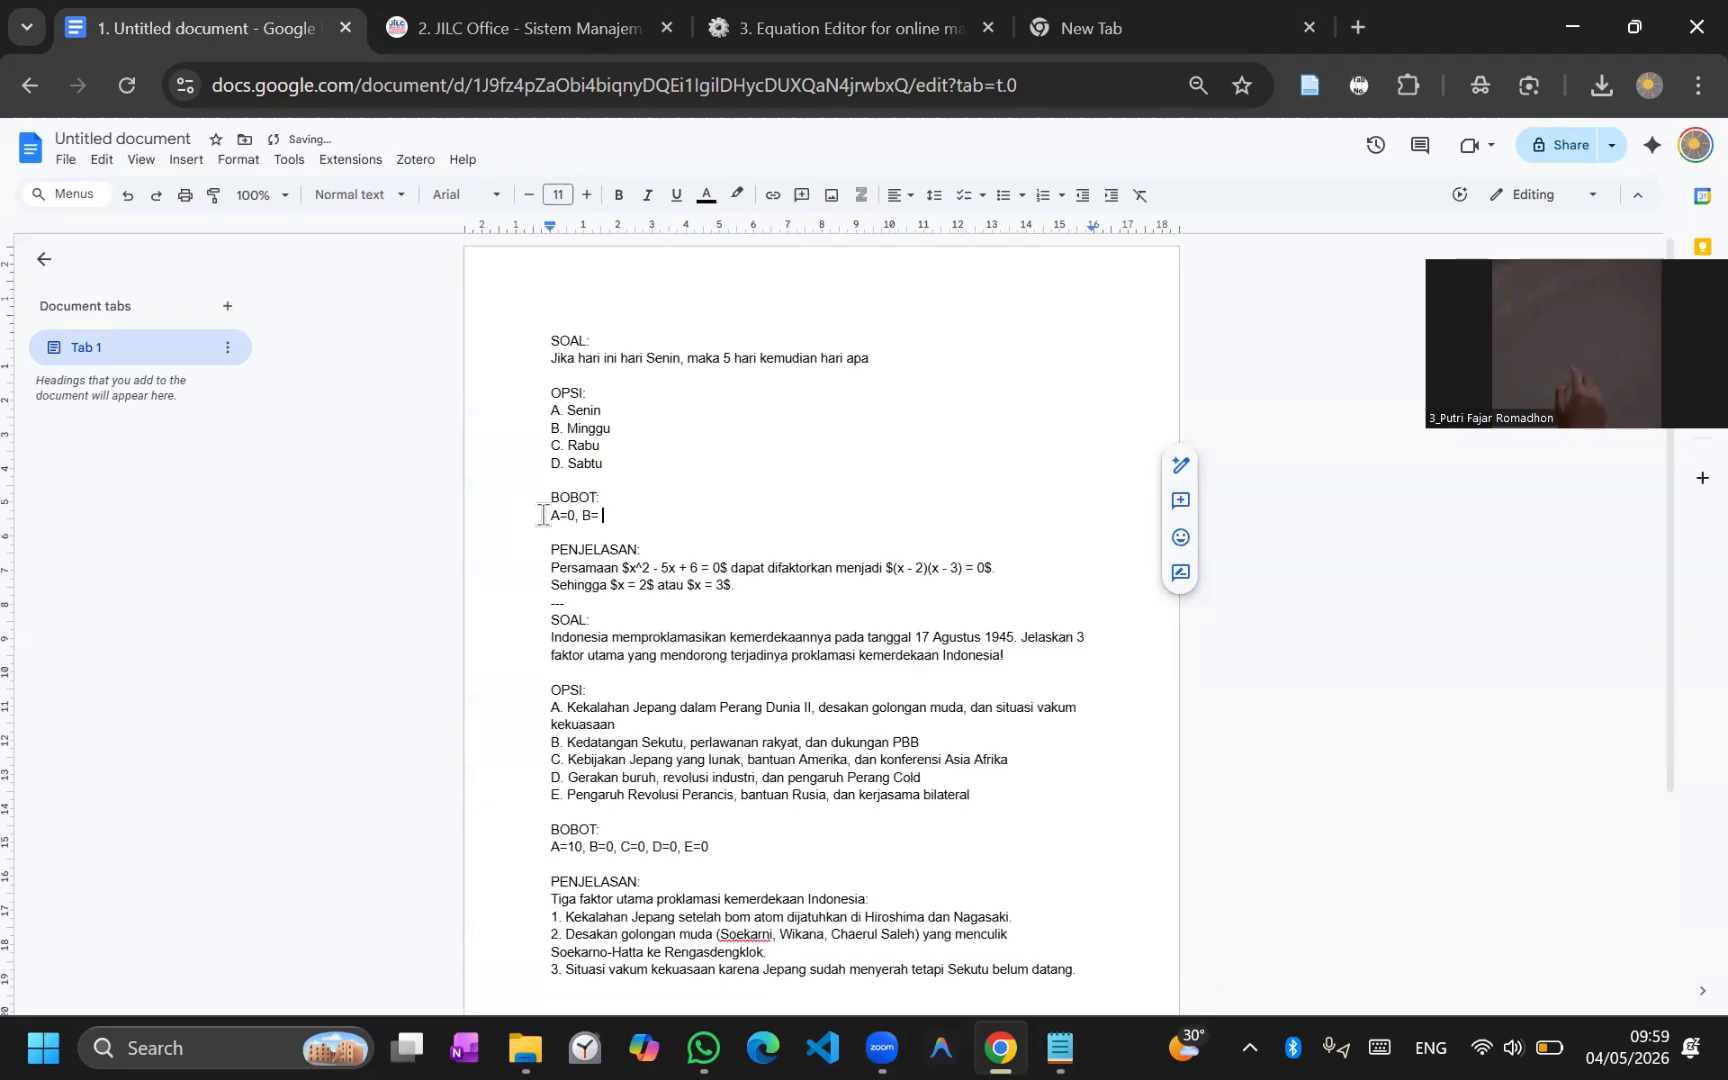
{"action": "type", "text": "0, "}
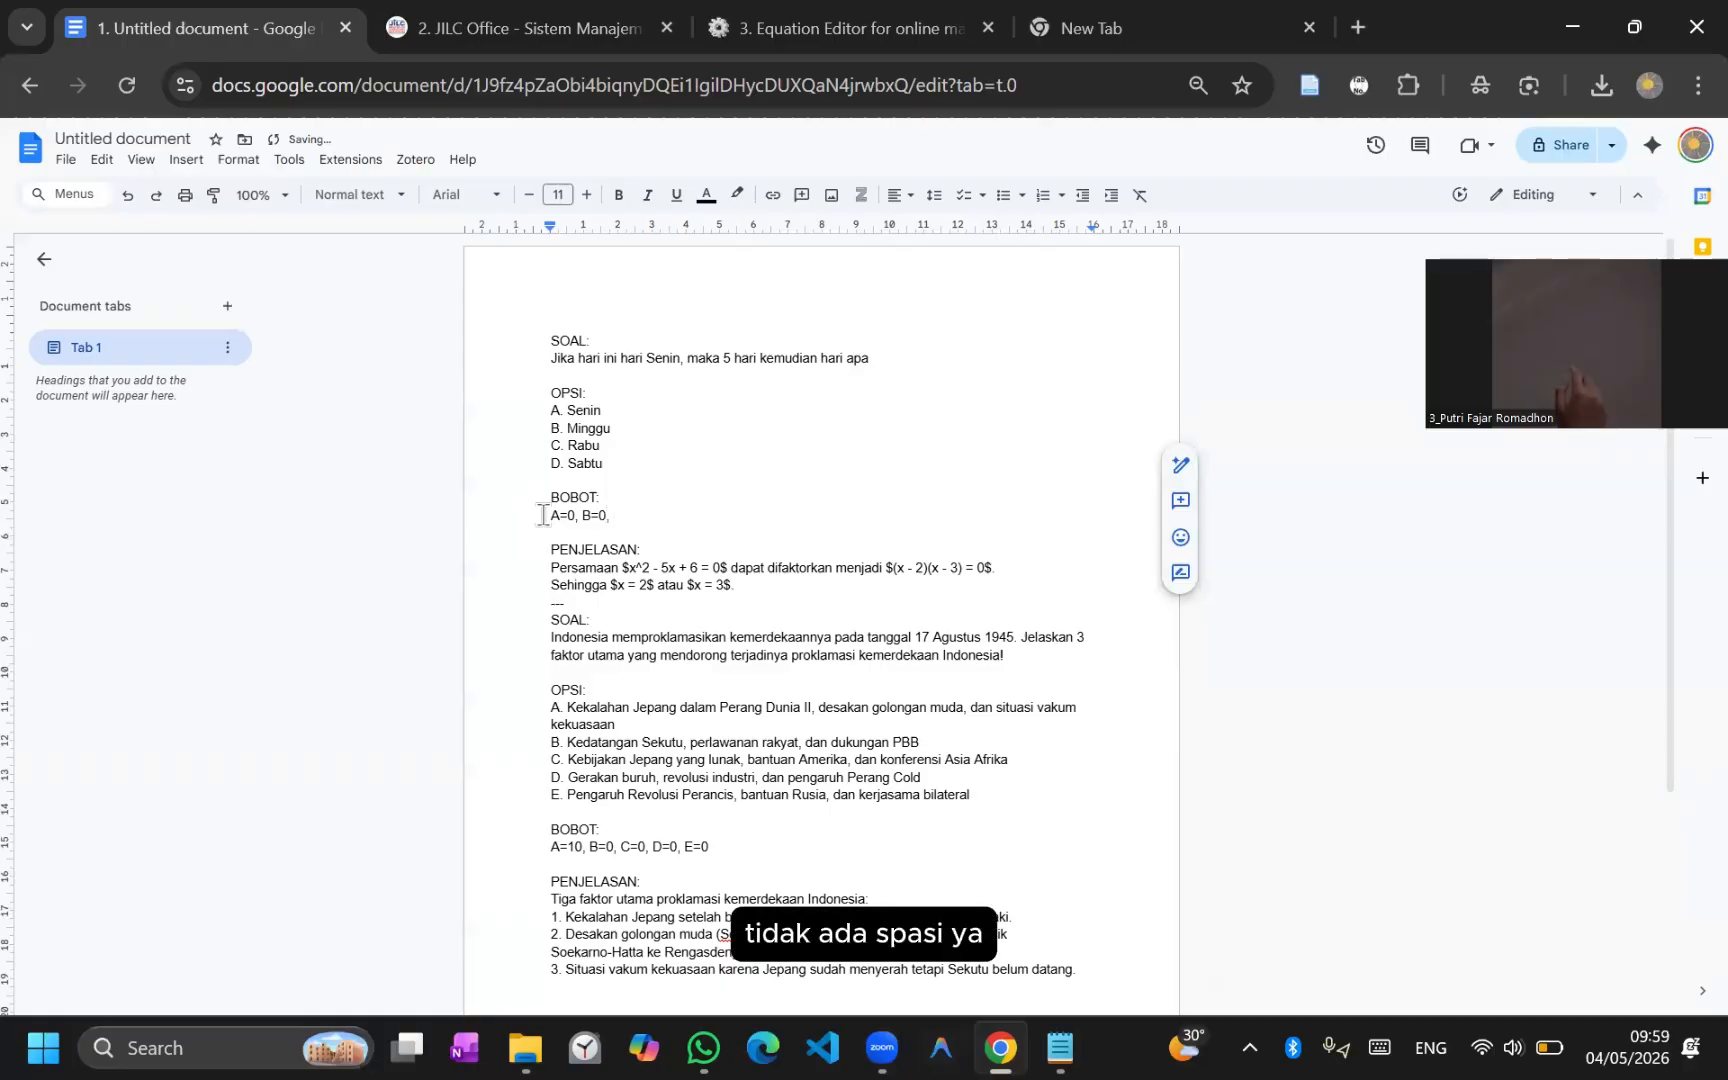
{"action": "type", "text": "C"}
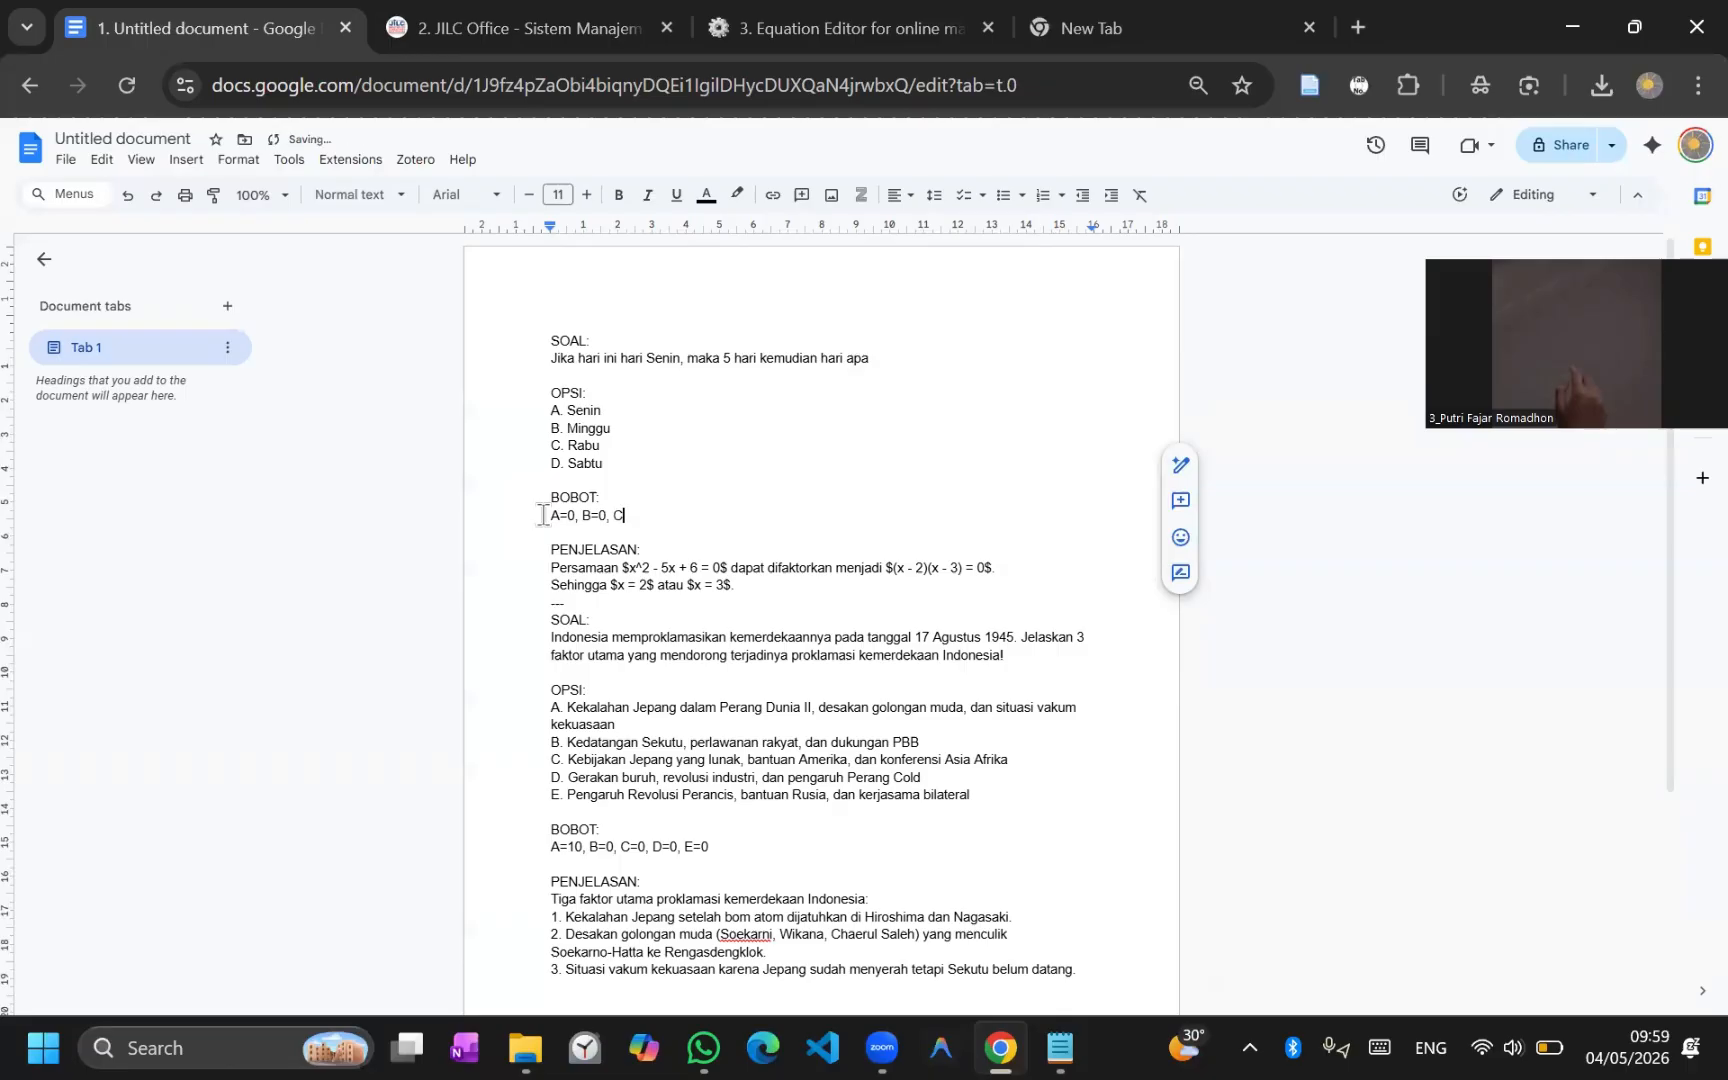
{"action": "type", "text": "=2"}
{"action": "type", "text": ","}
{"action": "key", "text": "BackSpace"}
{"action": "key", "text": "BackSpace"}
{"action": "key", "text": "BackSpace"}
{"action": "type", "text": "0, D= 10"}
Step: Replace the first question's PENJELASAN text with "Karena sudah begitu"
{"action": "left_click", "coordinate": [729, 601]}
{"action": "left_click_drag", "start_coordinate": [760, 590], "coordinate": [532, 571]}
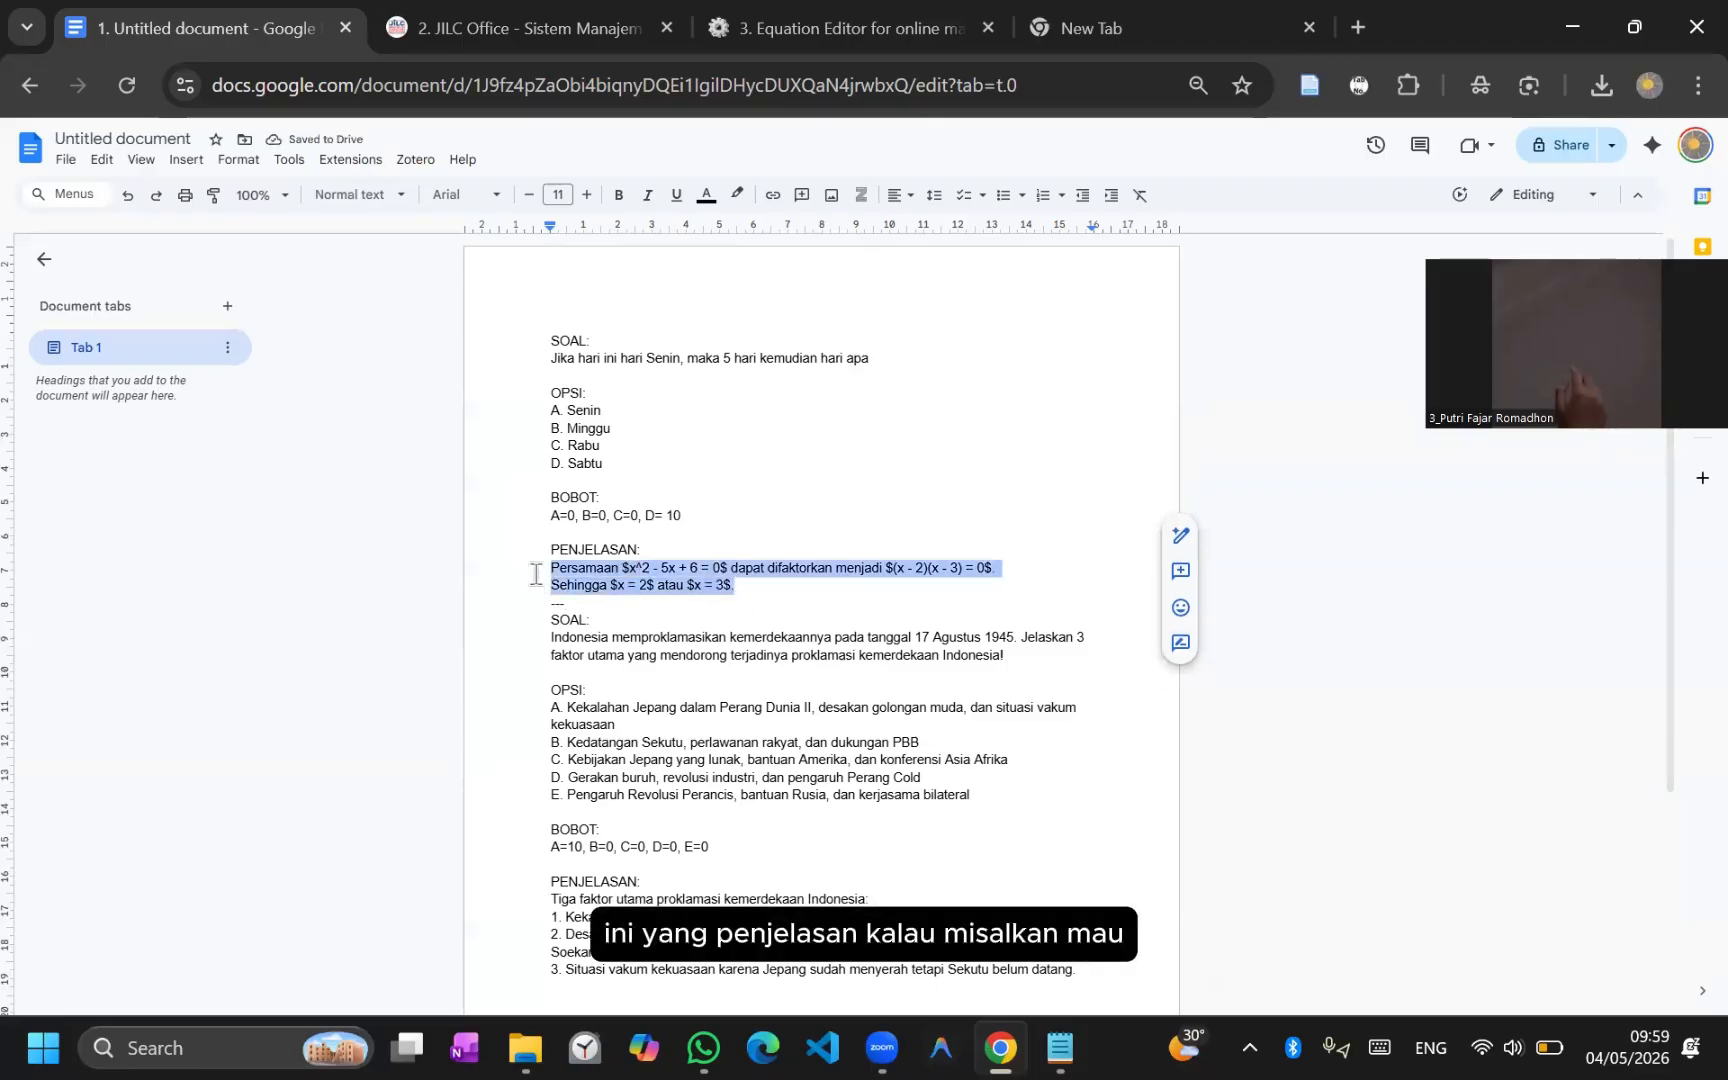
{"action": "key", "text": "BackSpace"}
{"action": "type", "text": "Kar"}
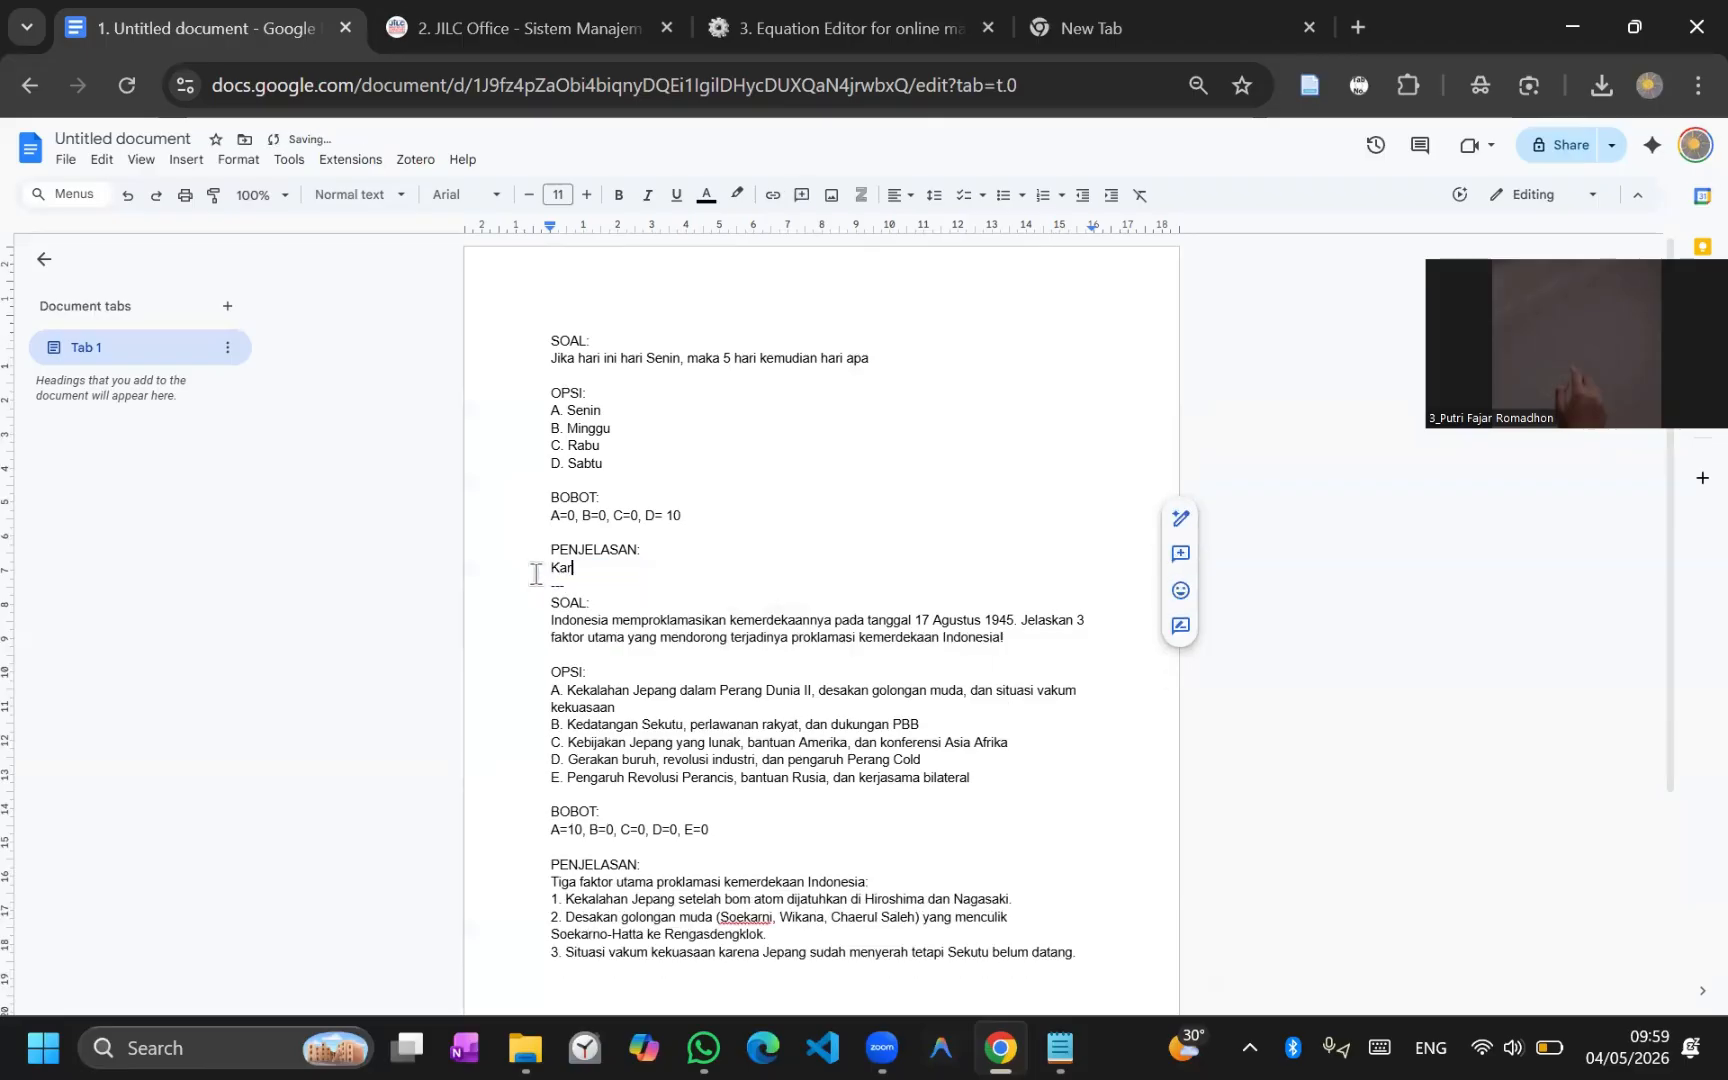
{"action": "type", "text": "ena sudah begitu"}
{"action": "left_click", "coordinate": [655, 585]}
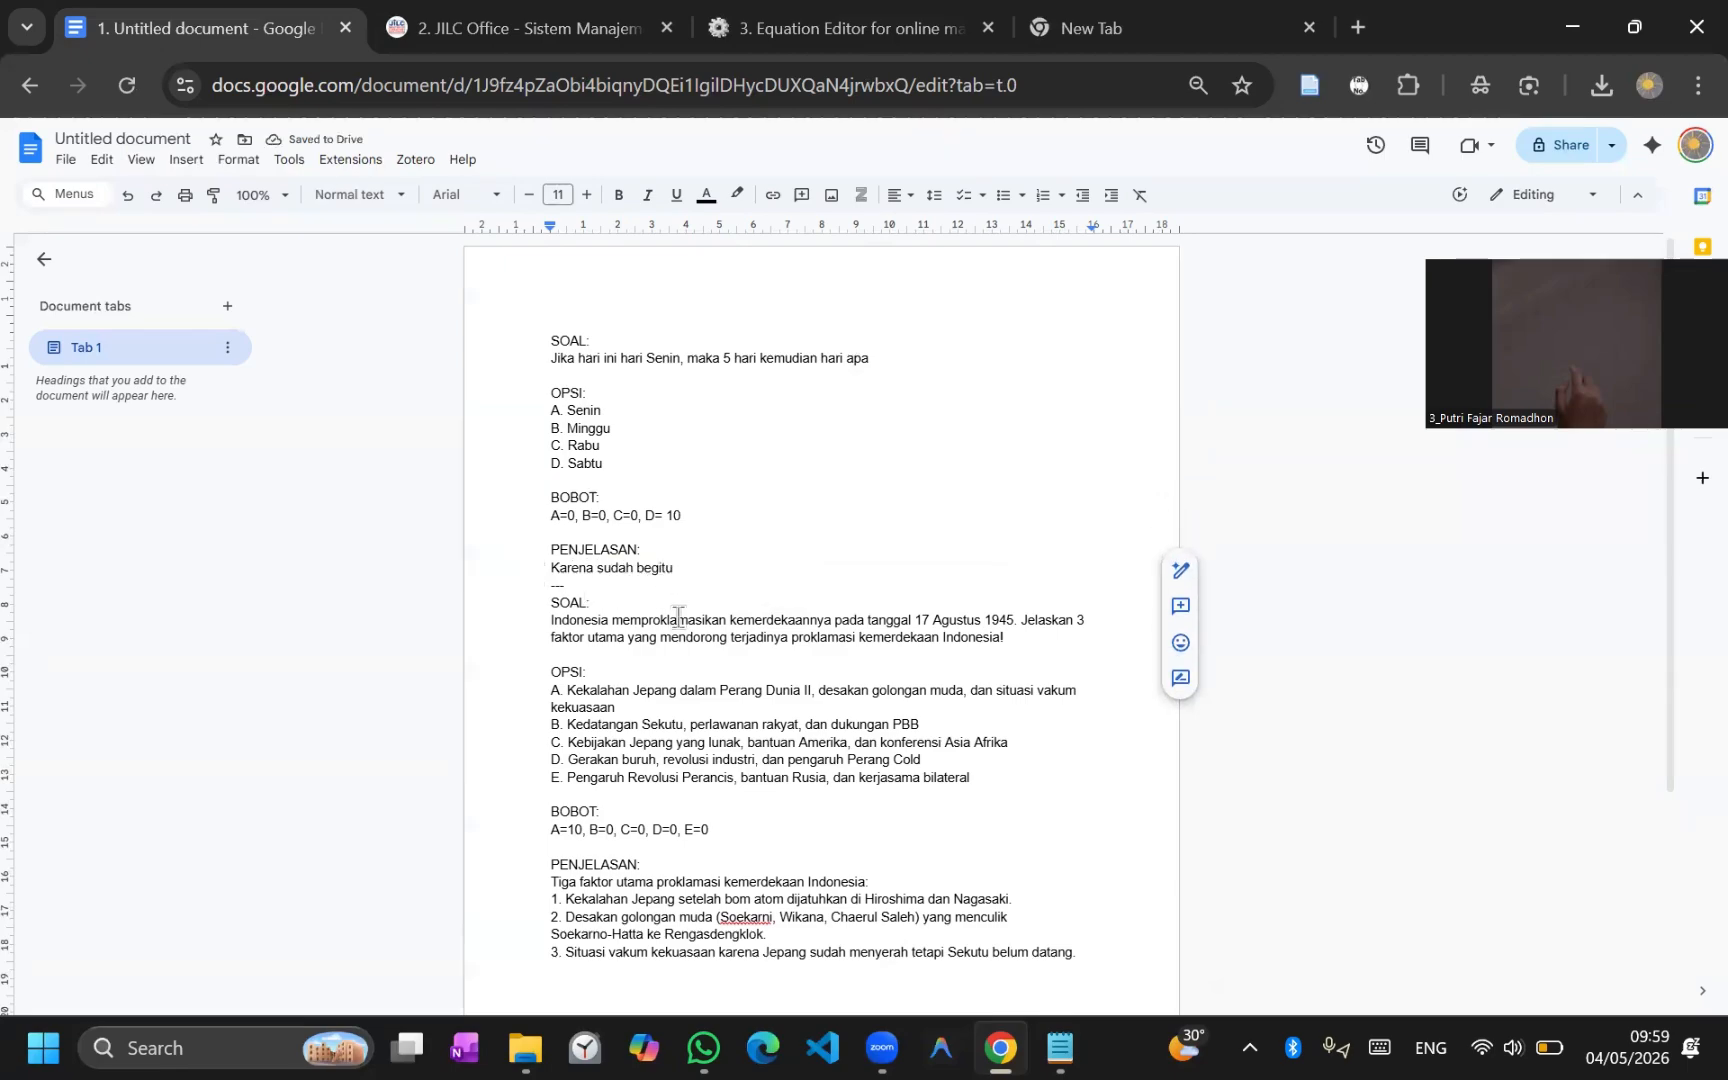
Step: Add a "---" separator on a new line below the second question's explanation
{"action": "scroll", "coordinate": [587, 591], "scroll_direction": "up", "scroll_amount": 4}
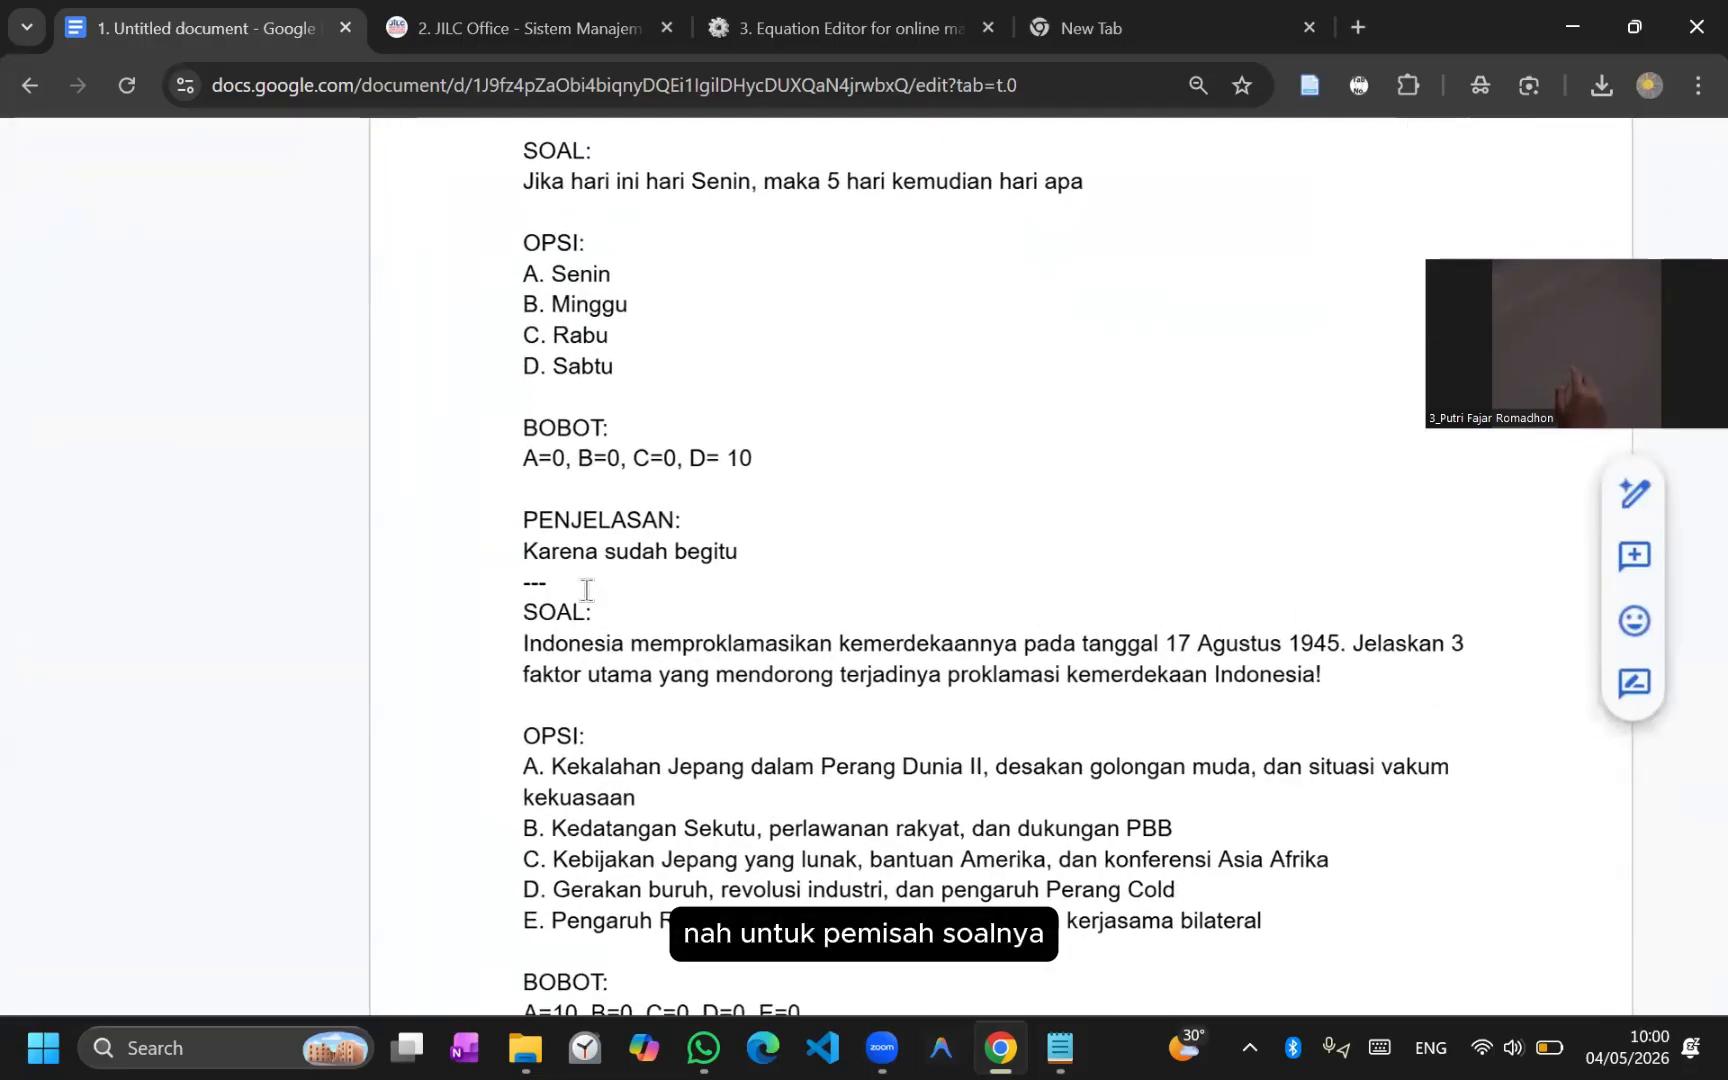
{"action": "scroll", "coordinate": [540, 582], "scroll_direction": "up", "scroll_amount": 5}
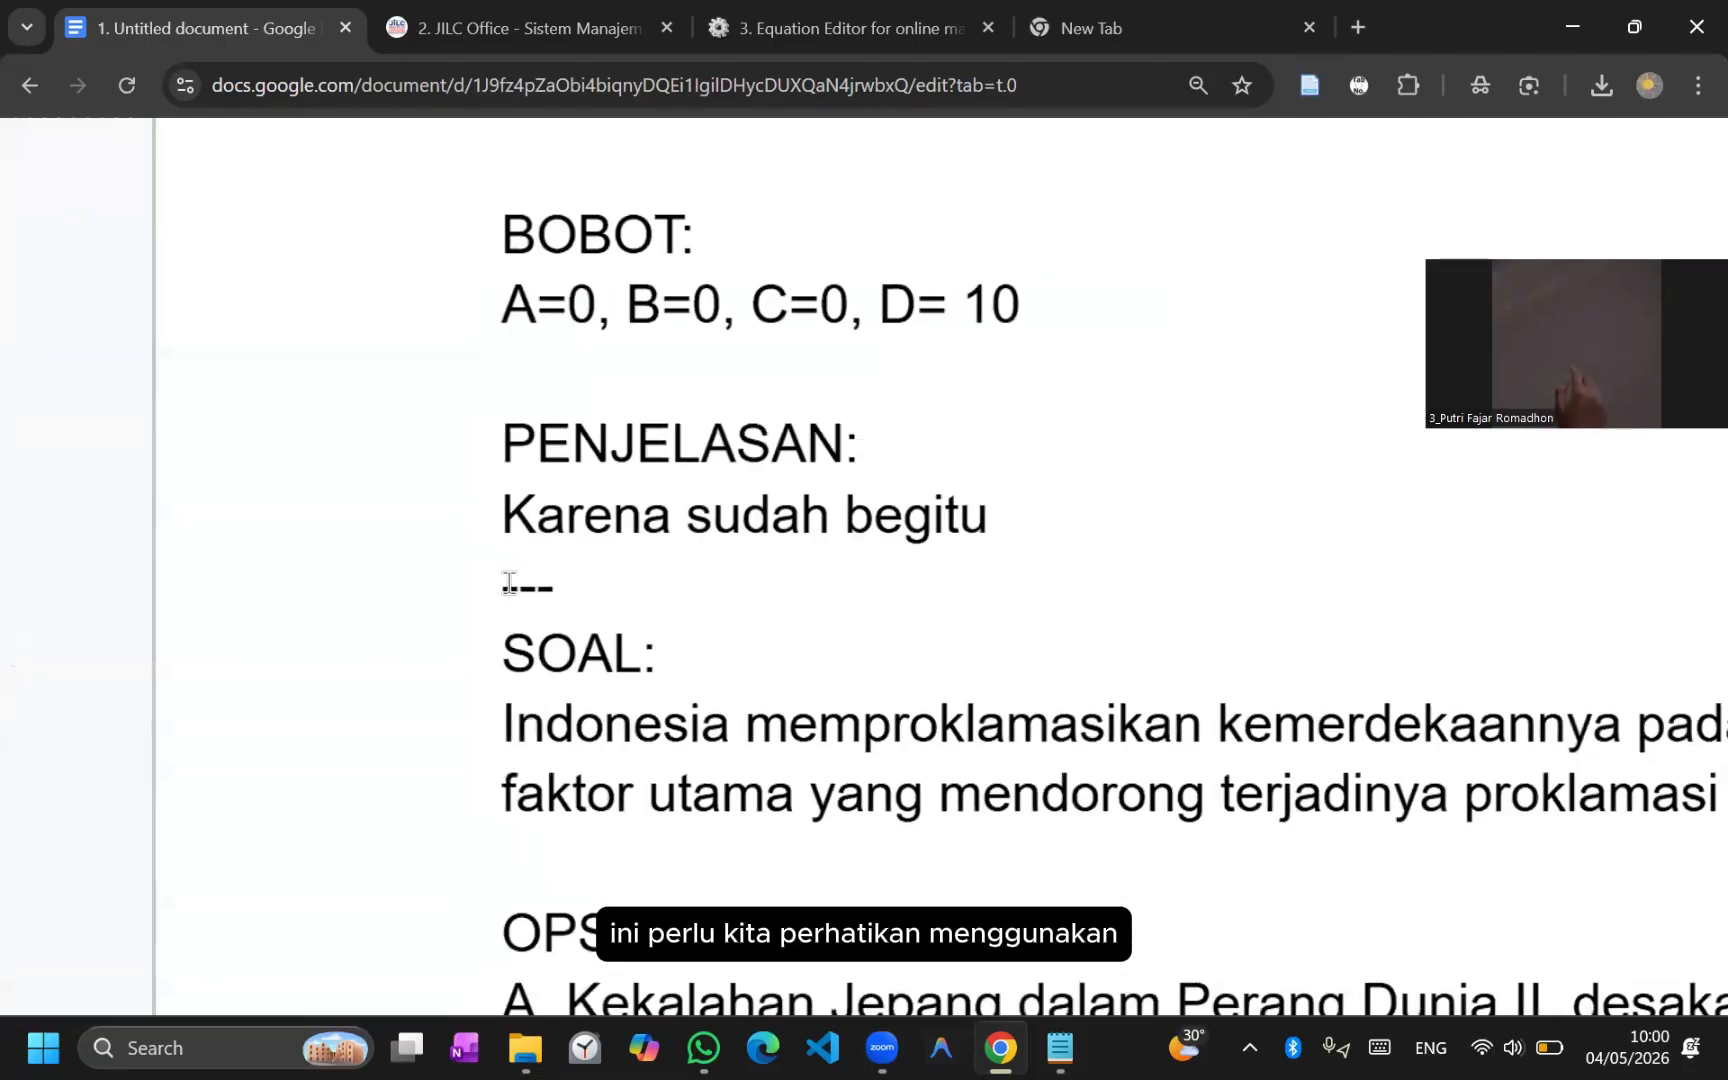
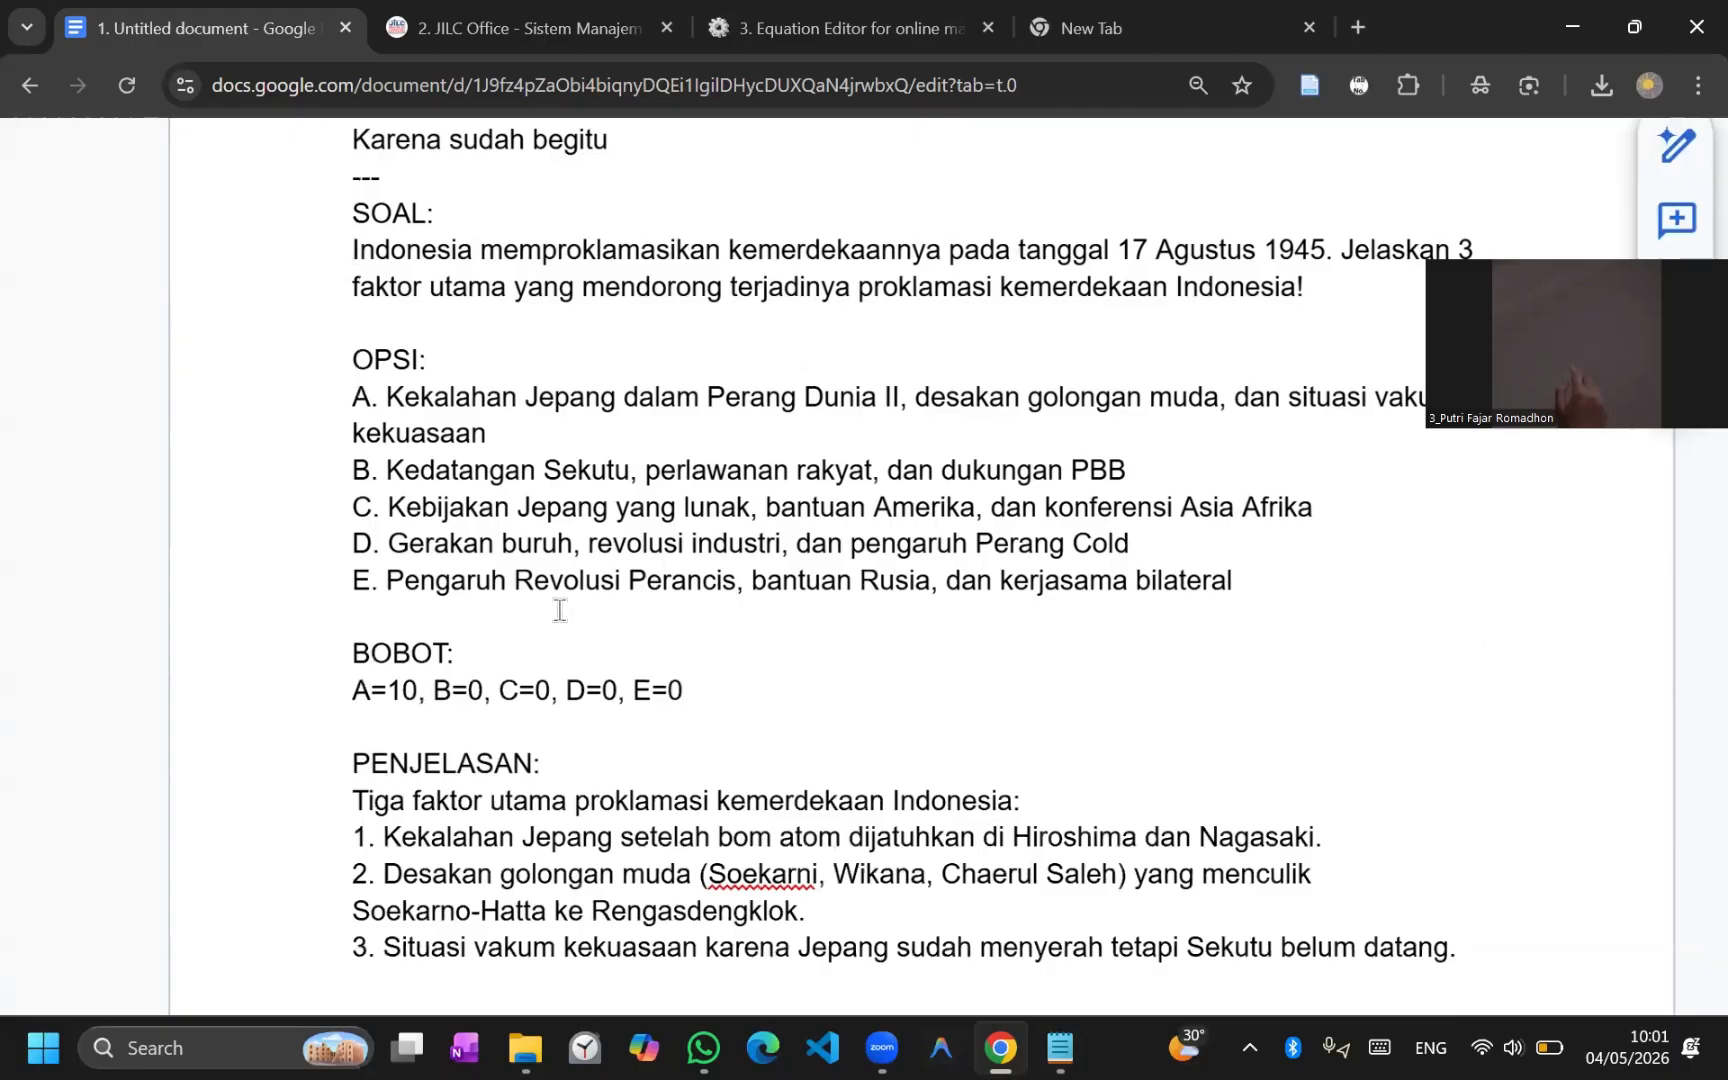
{"action": "scroll", "coordinate": [580, 628], "scroll_direction": "up", "scroll_amount": 1}
{"action": "scroll", "coordinate": [580, 628], "scroll_direction": "down", "scroll_amount": 3}
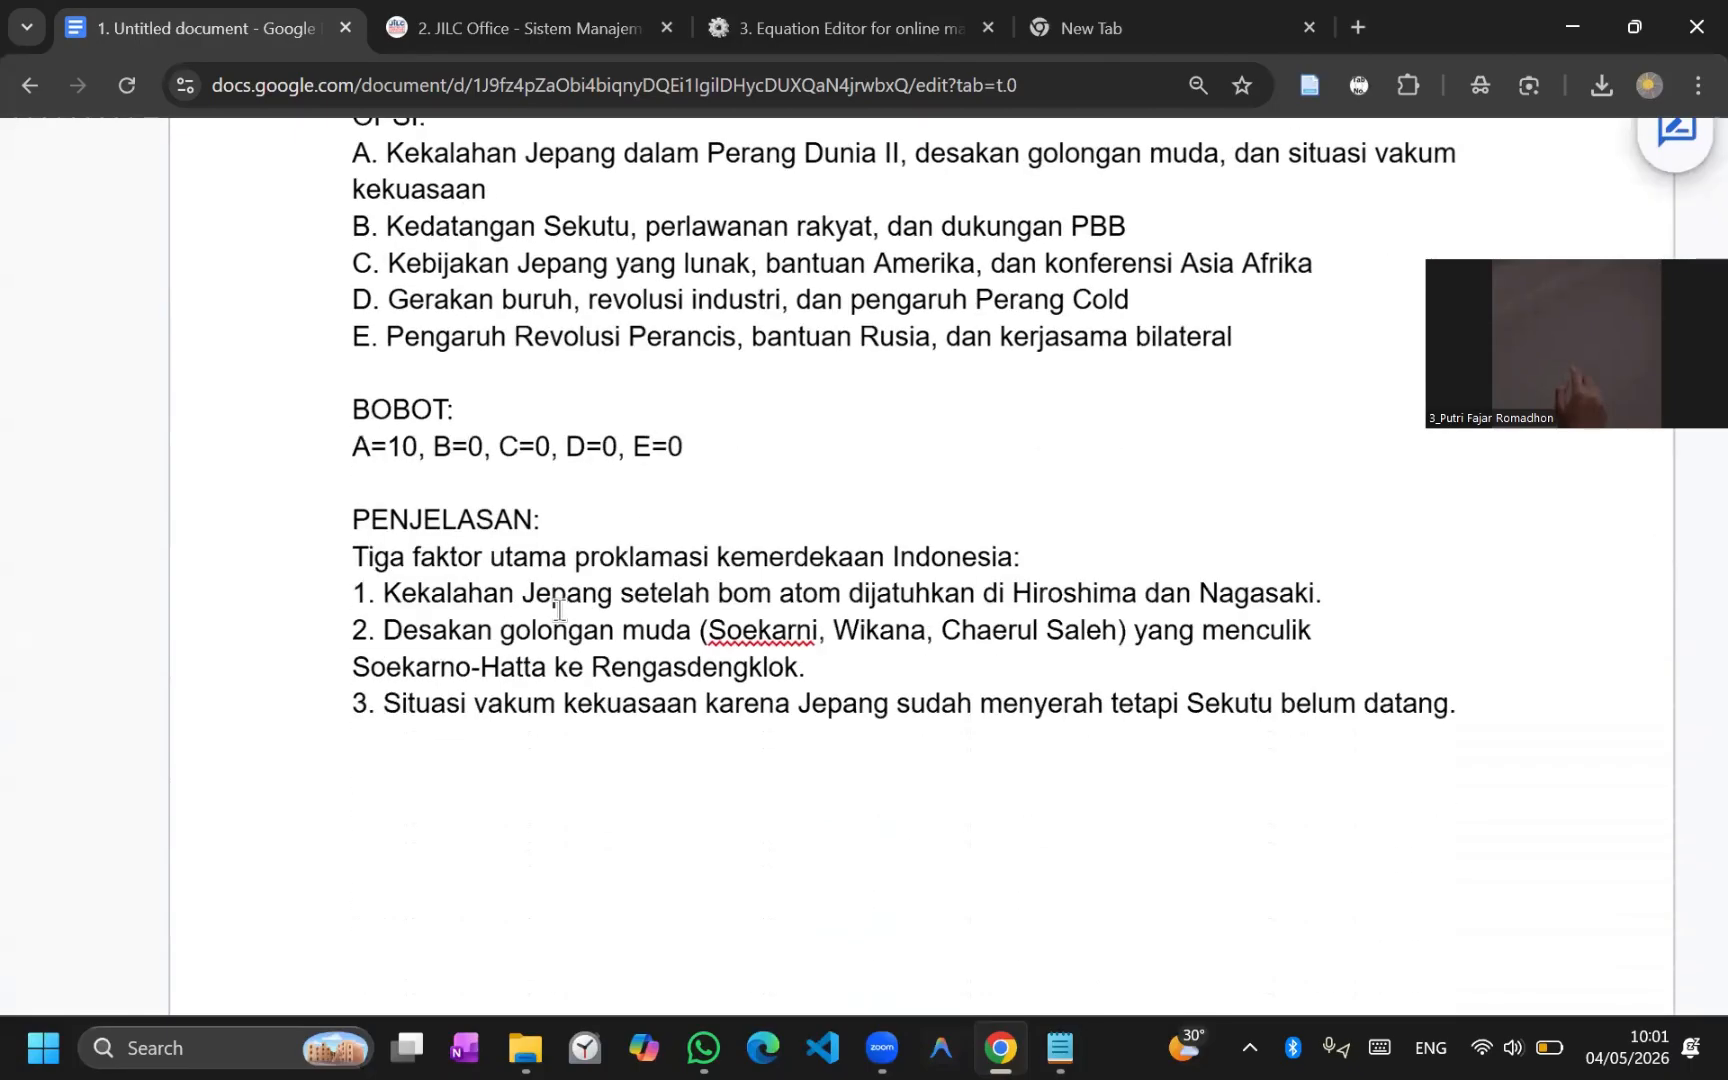
{"action": "scroll", "coordinate": [558, 610], "scroll_direction": "down", "scroll_amount": 2}
{"action": "key", "text": "Return"}
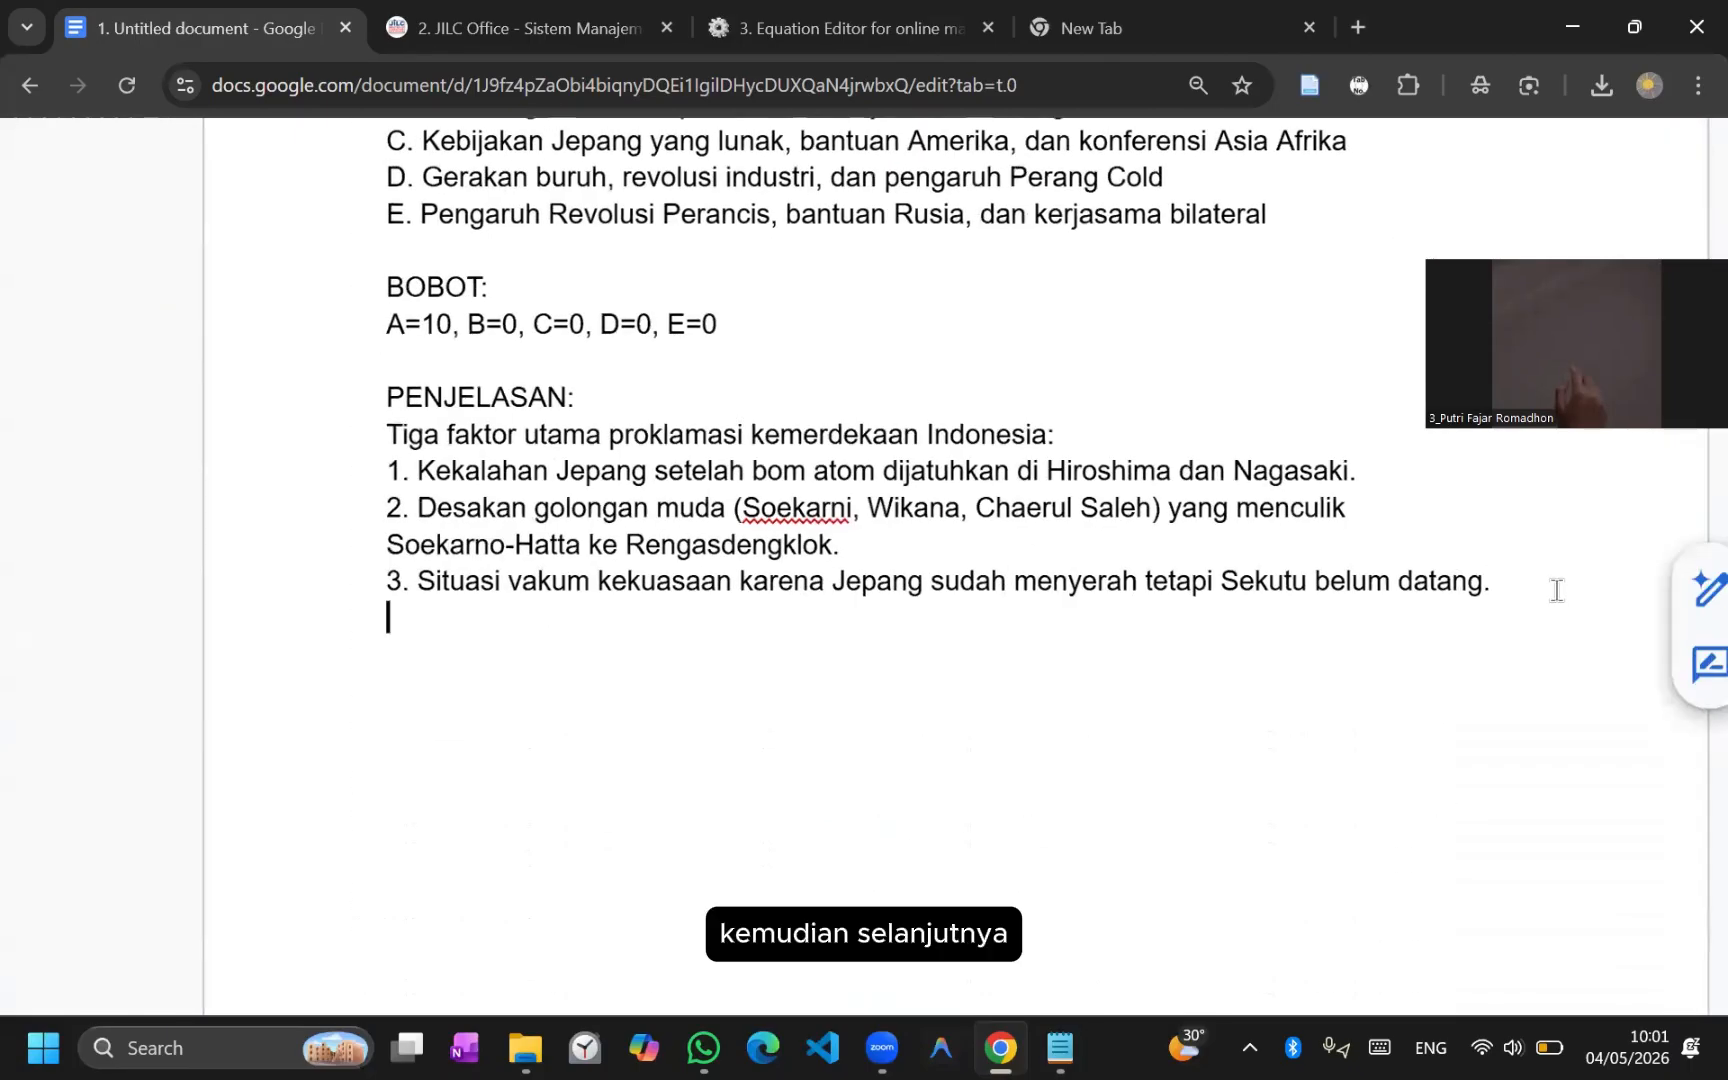
{"action": "scroll", "coordinate": [1556, 590], "scroll_direction": "up", "scroll_amount": 6}
{"action": "scroll", "coordinate": [1556, 590], "scroll_direction": "down", "scroll_amount": 5}
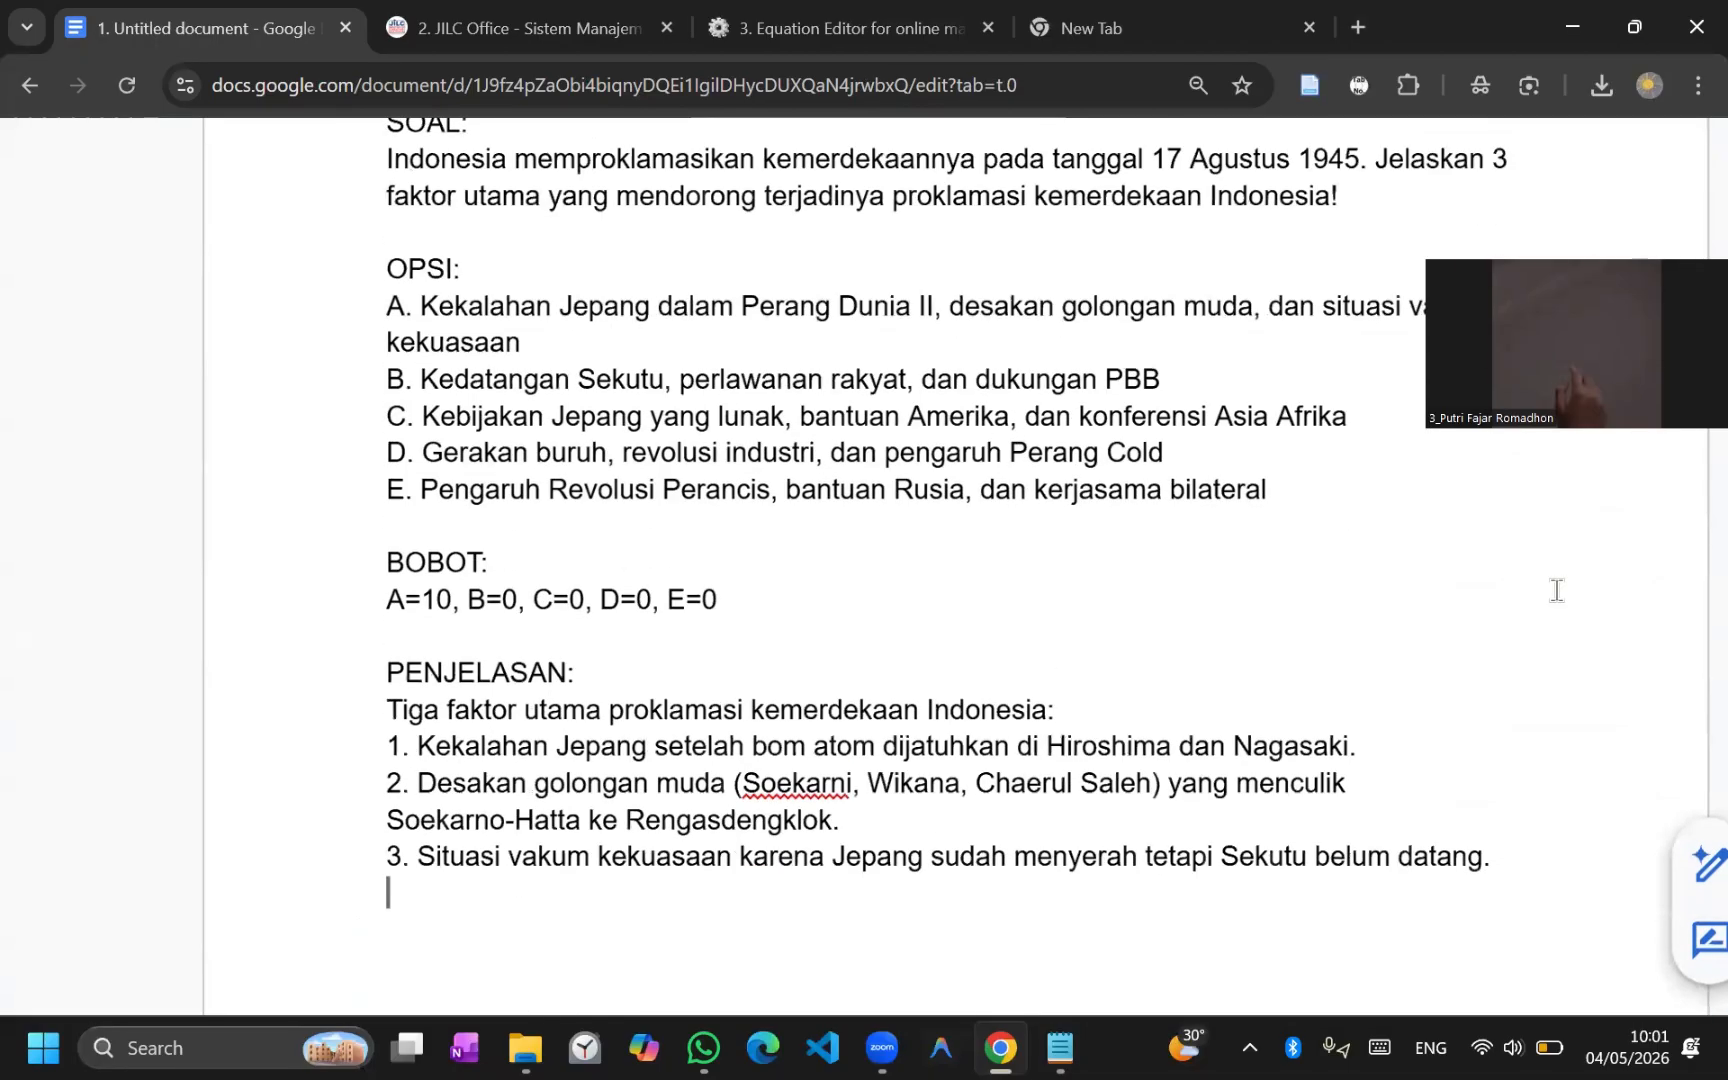
{"action": "type", "text": "-"}
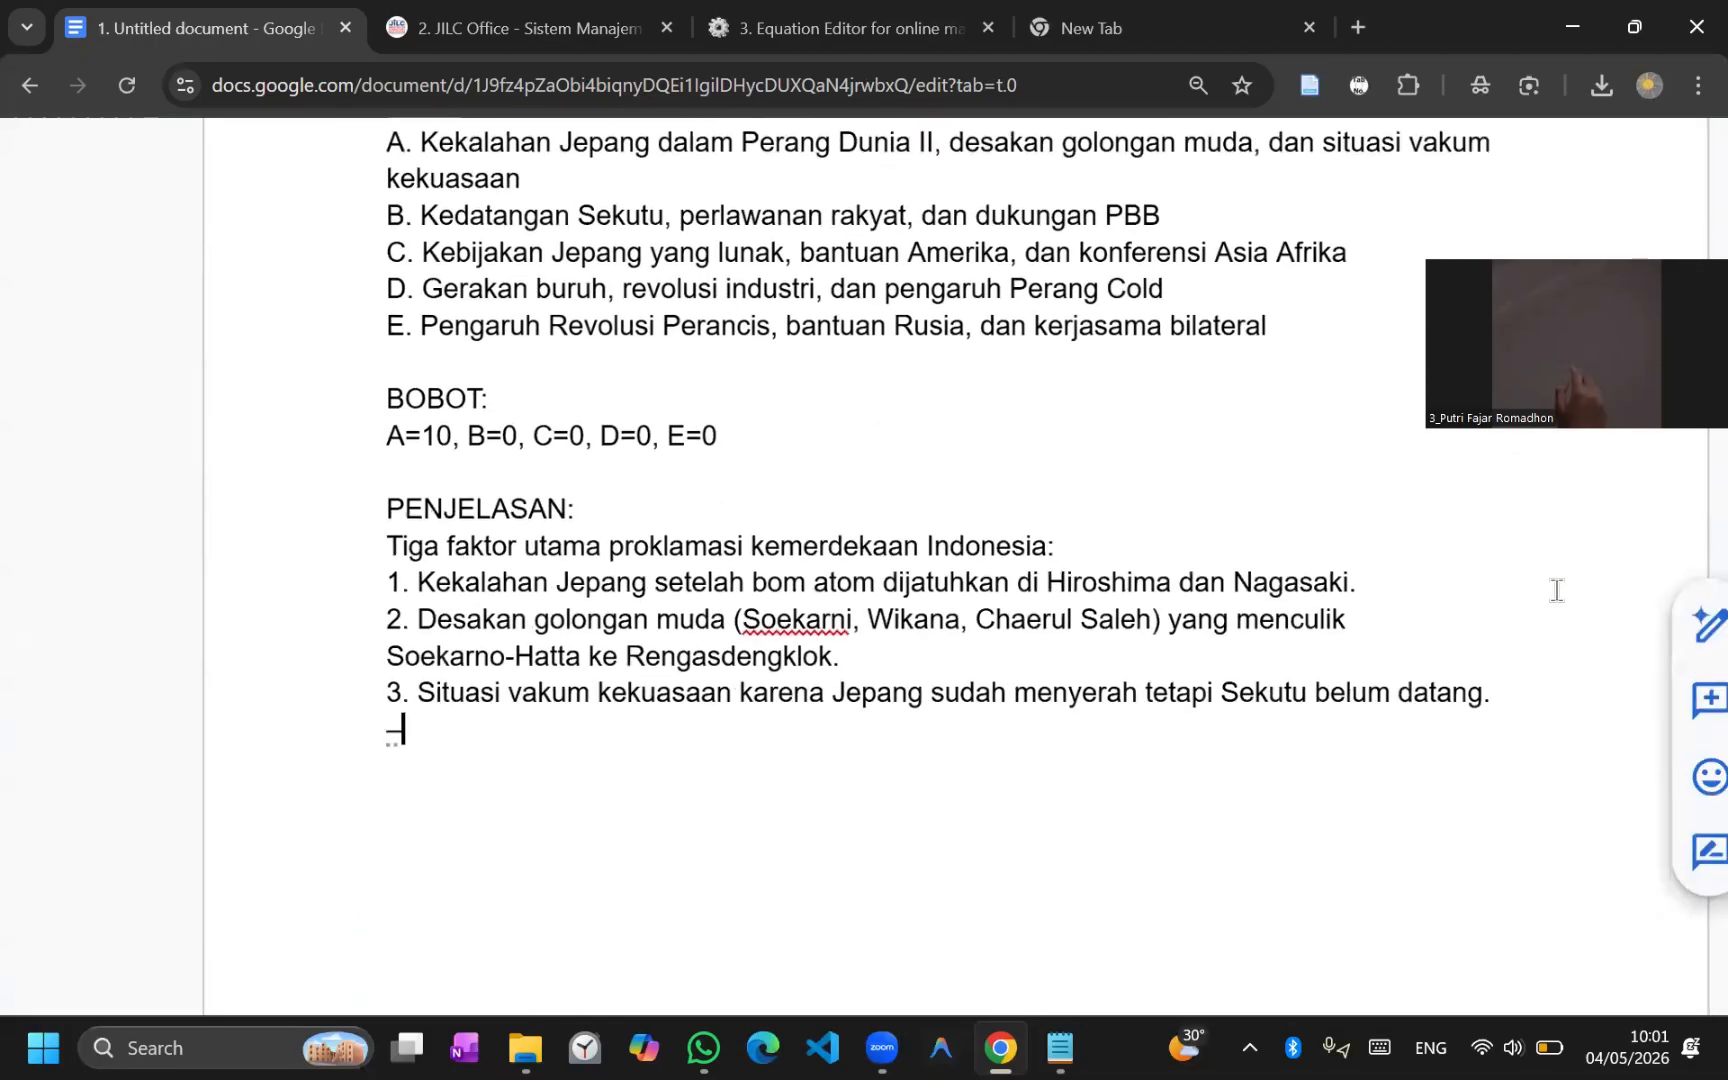
{"action": "type", "text": "--"}
{"action": "key", "text": "Return"}
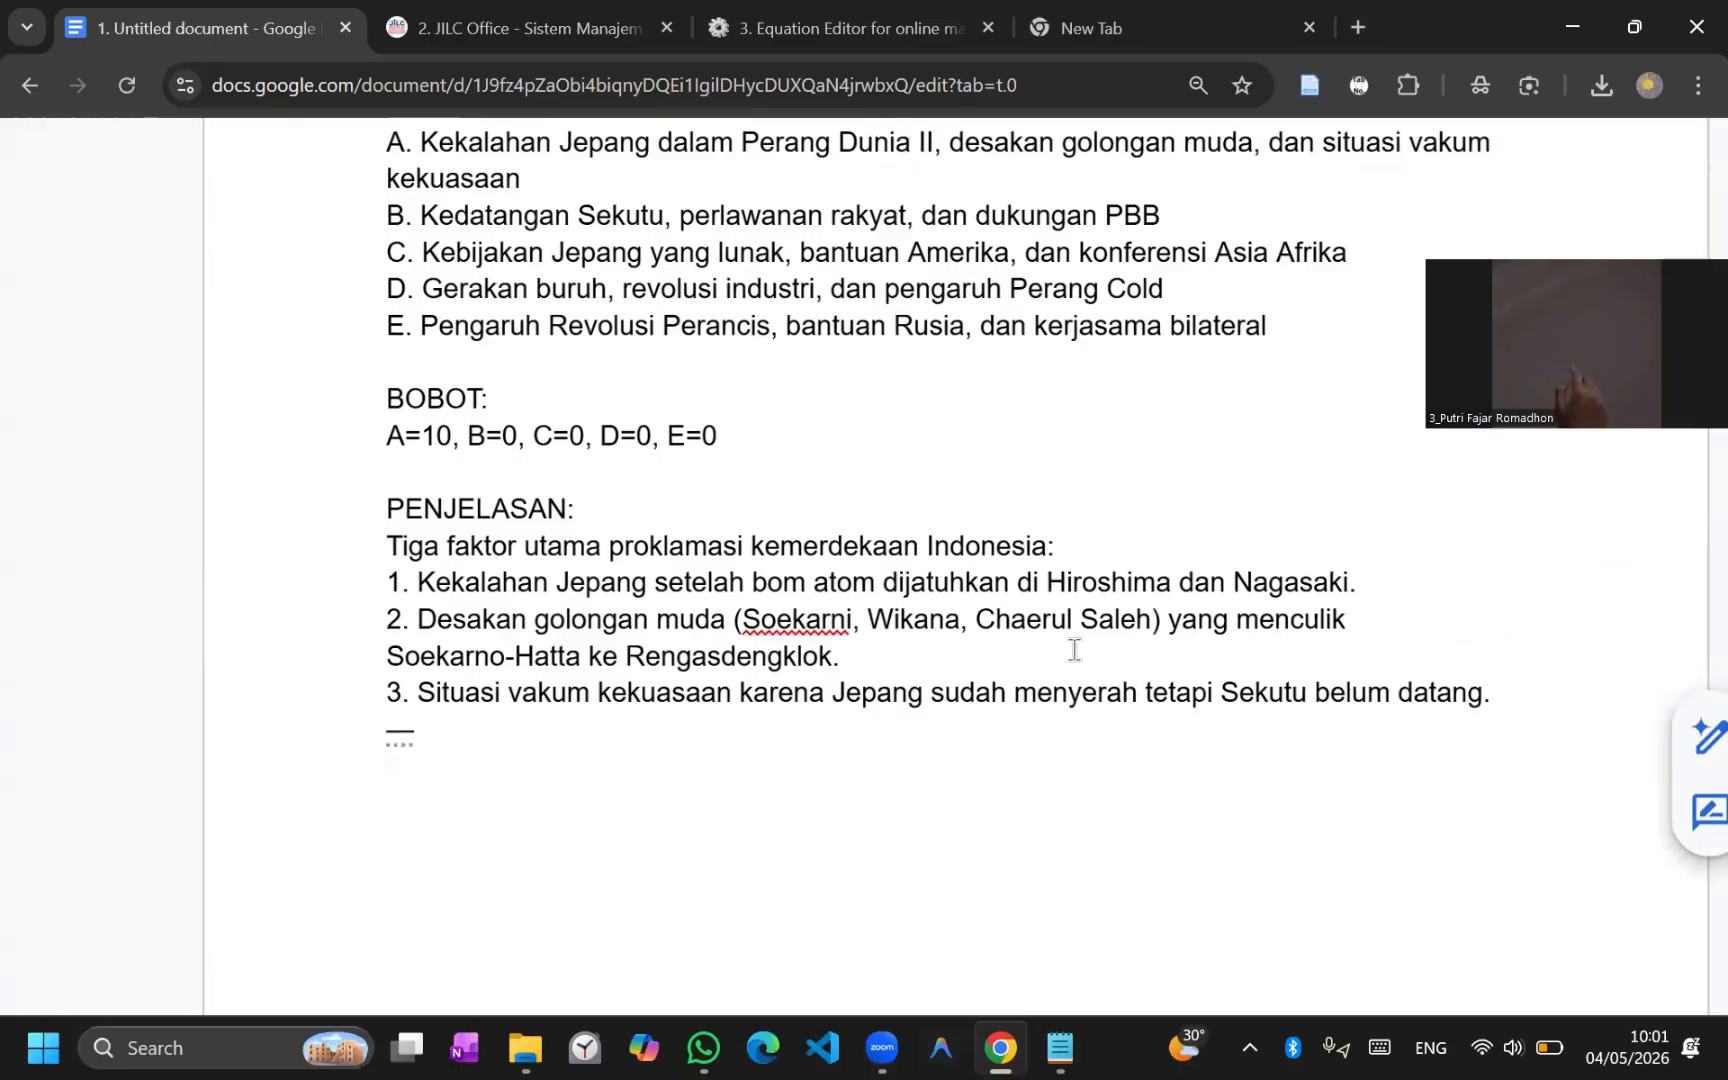
Step: Undo the automatic dash conversion on the last separator line so it reads "---"
{"action": "scroll", "coordinate": [1074, 649], "scroll_direction": "up", "scroll_amount": 5}
{"action": "scroll", "coordinate": [1074, 649], "scroll_direction": "down", "scroll_amount": 6}
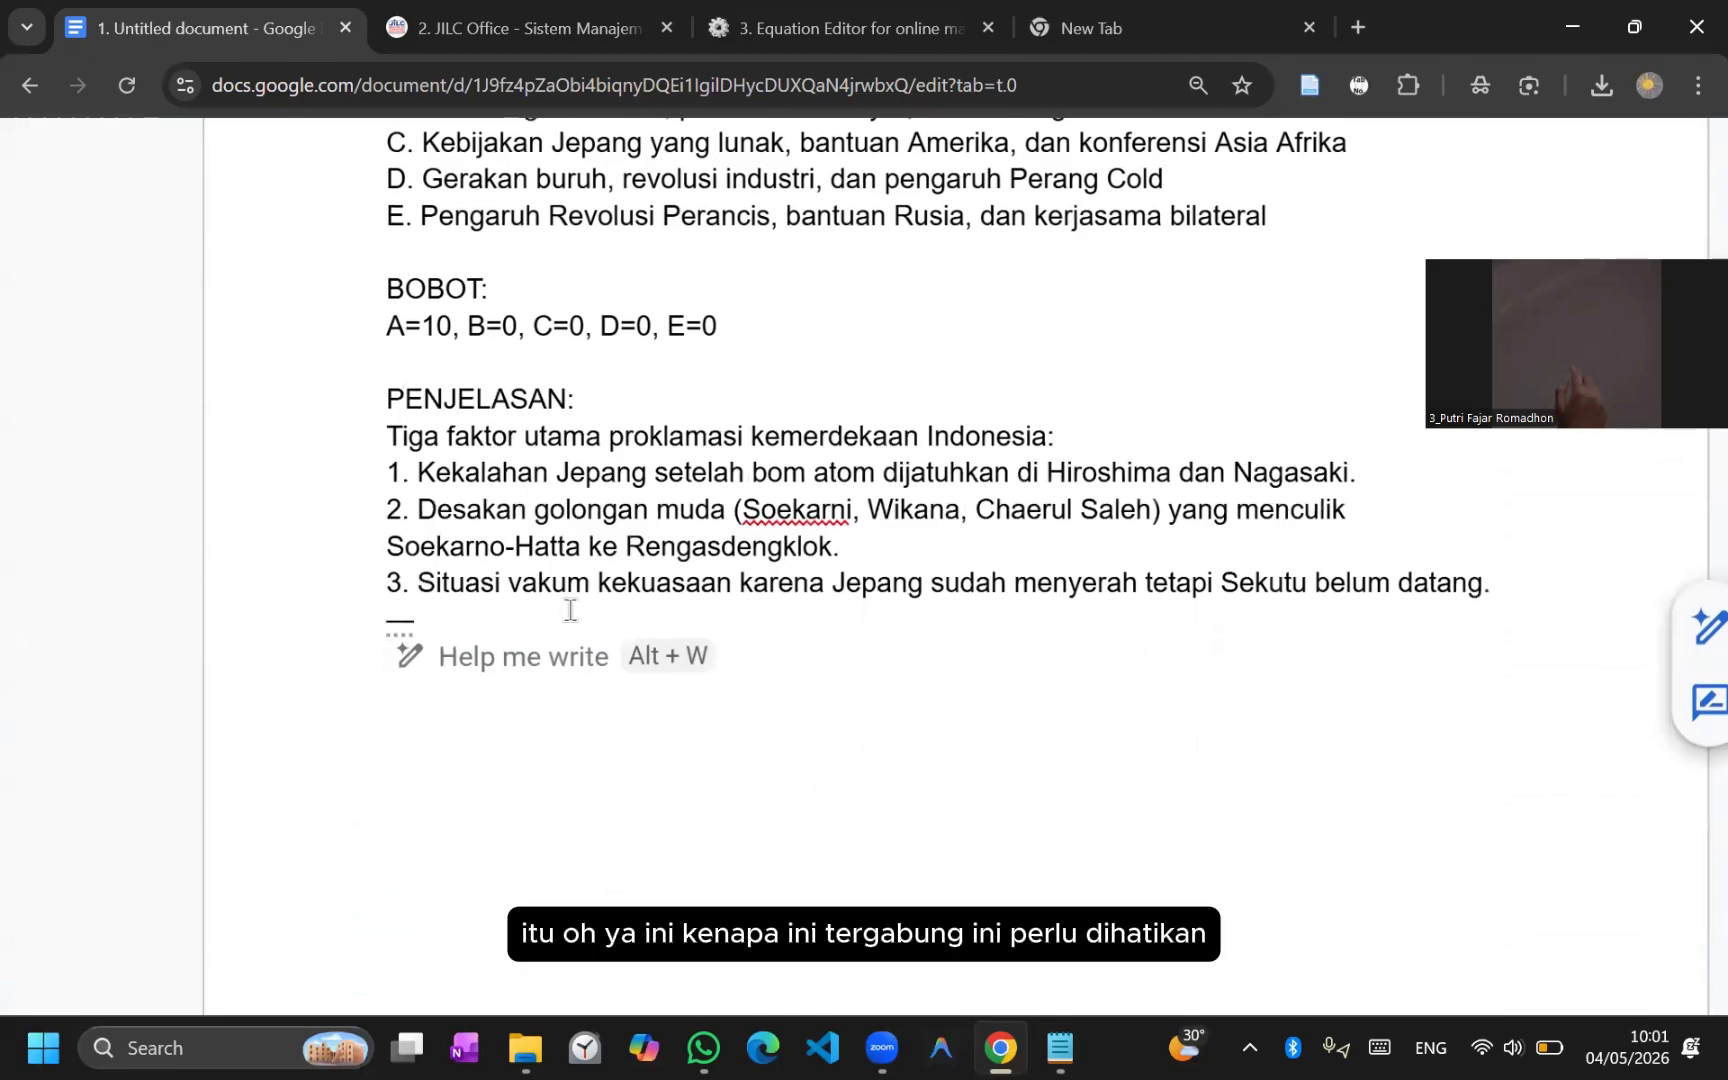
{"action": "left_click", "coordinate": [545, 637]}
{"action": "scroll", "coordinate": [400, 621], "scroll_direction": "up", "scroll_amount": 5}
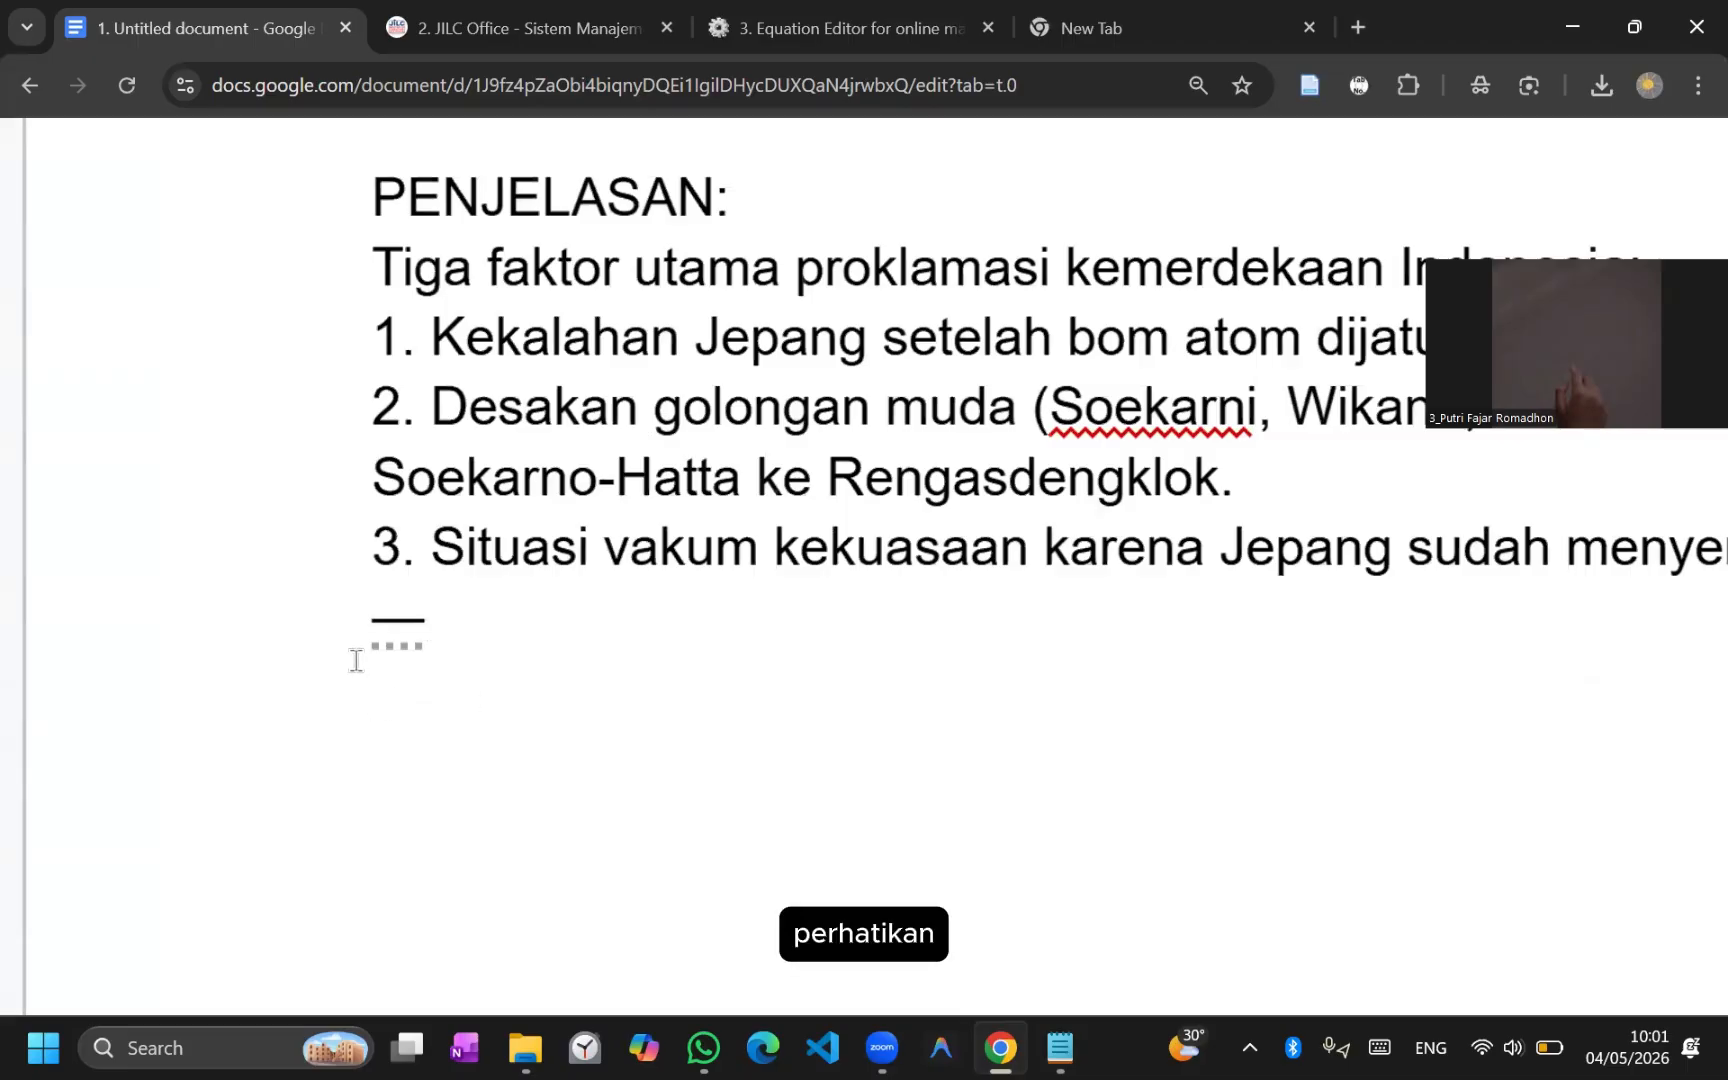
{"action": "key", "text": "ctrl+z"}
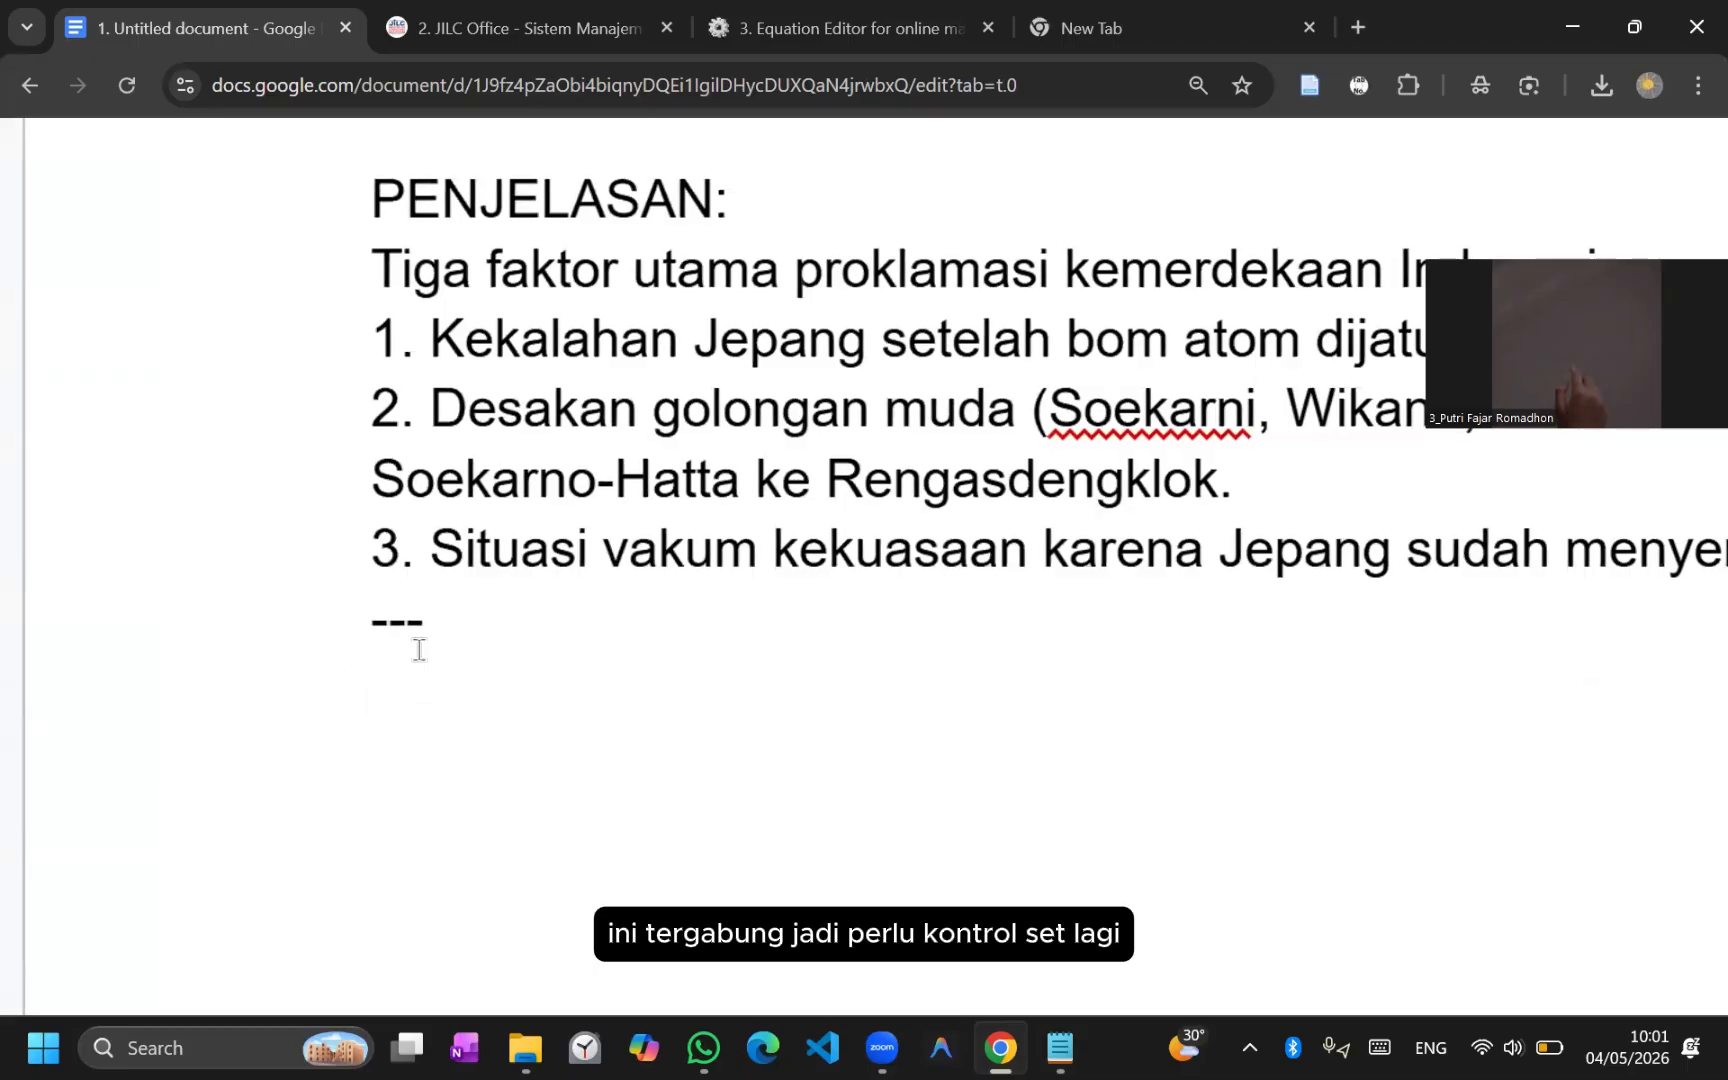
{"action": "scroll", "coordinate": [417, 649], "scroll_direction": "down", "scroll_amount": 1}
{"action": "scroll", "coordinate": [417, 649], "scroll_direction": "down", "scroll_amount": 2}
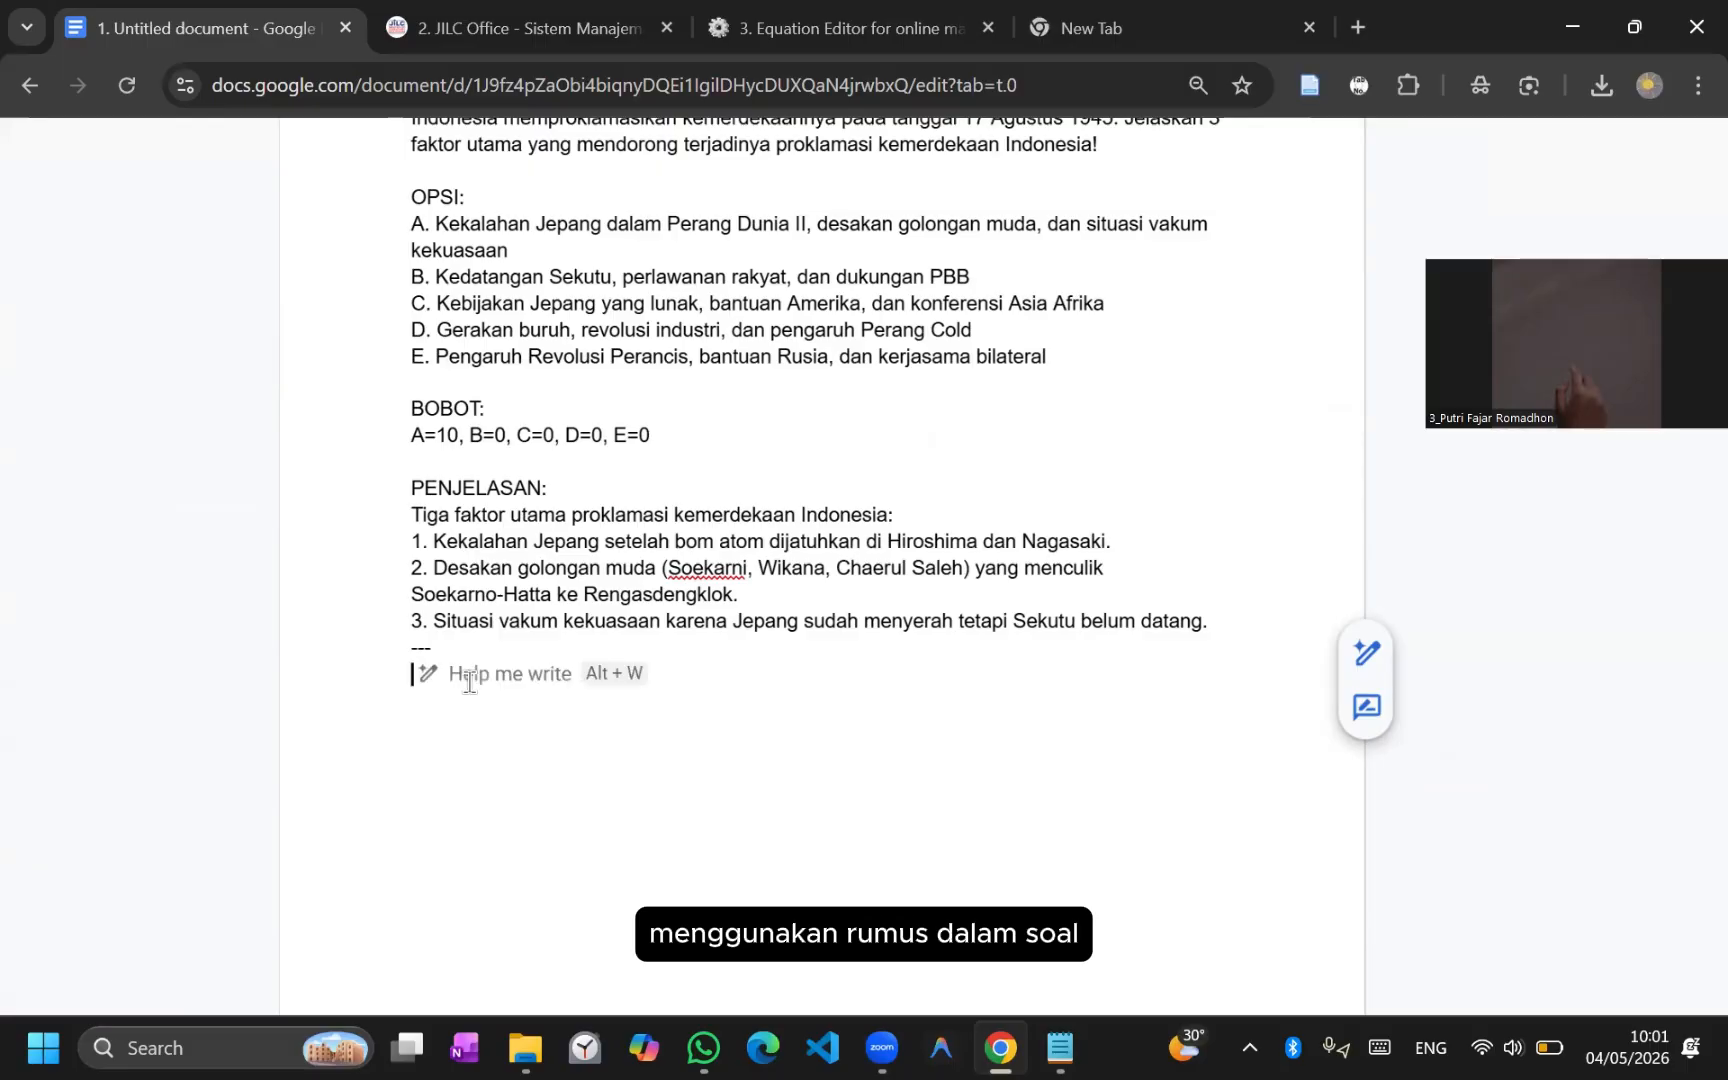
Step: Start a third question below the separator with the heading "SOAL:" and a new line under it
{"action": "type", "text": "SOAL"}
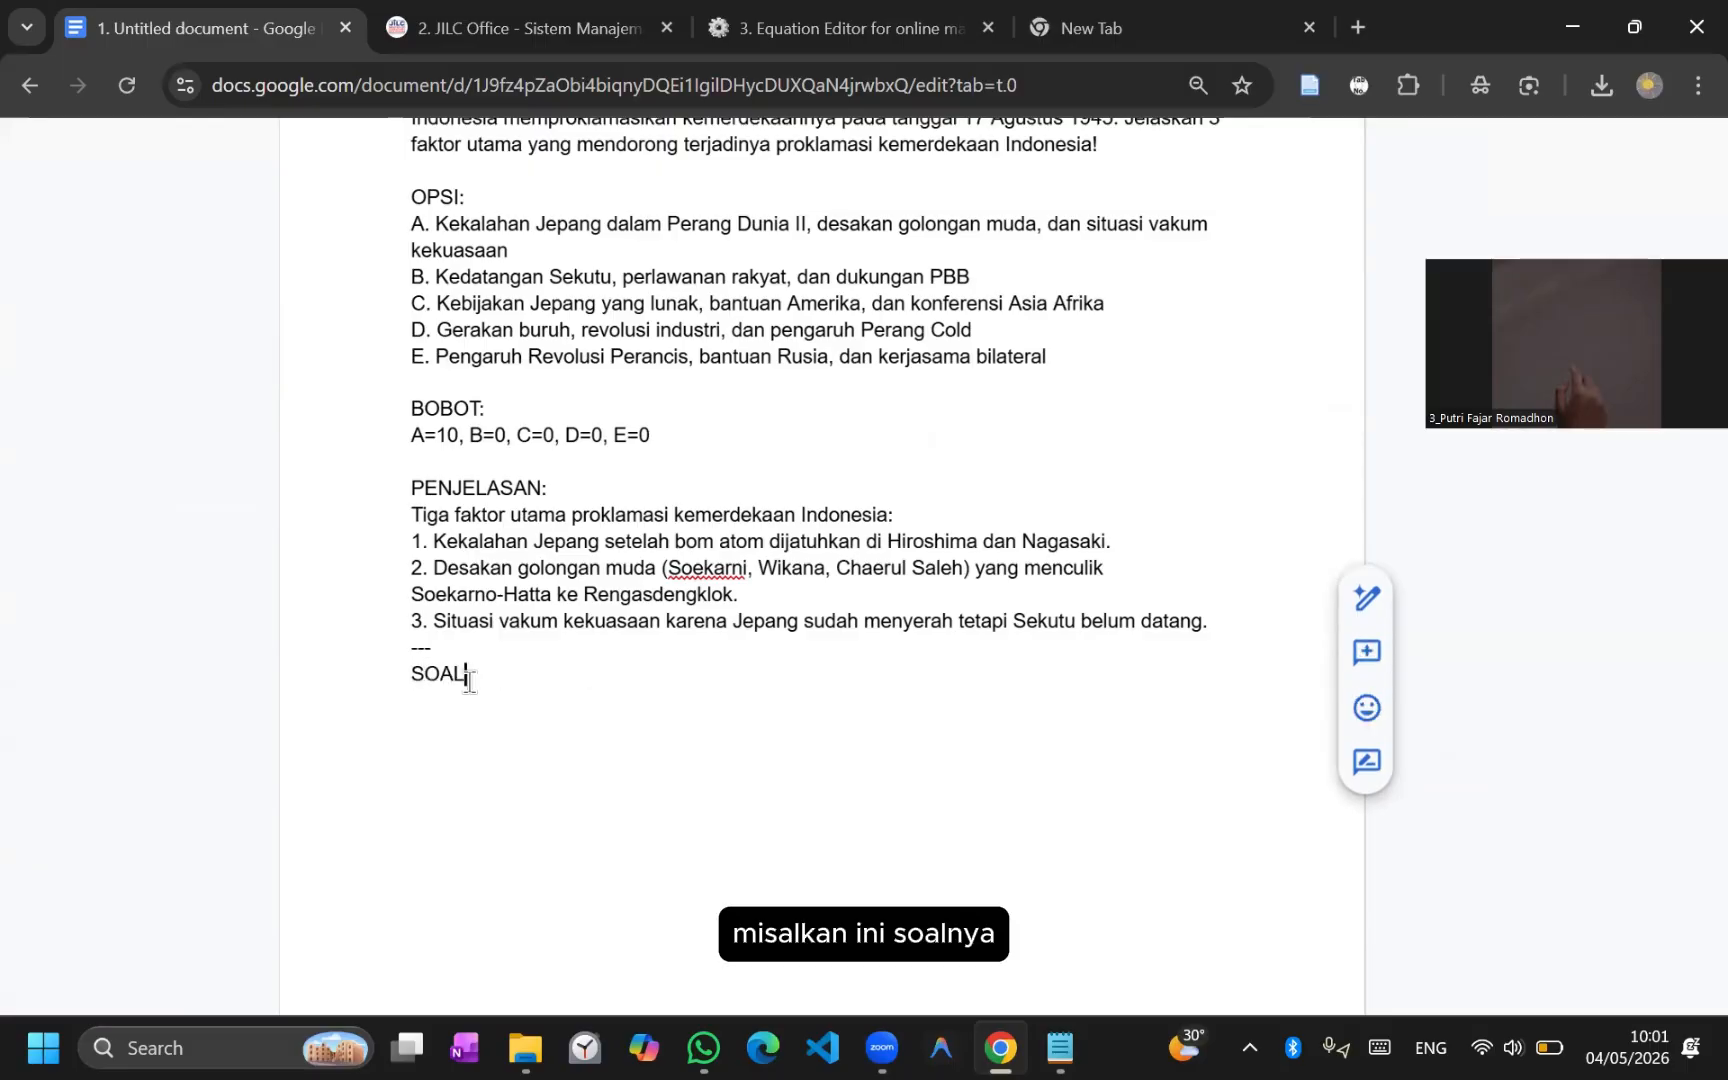
{"action": "type", "text": ":"}
{"action": "scroll", "coordinate": [469, 683], "scroll_direction": "up", "scroll_amount": 5}
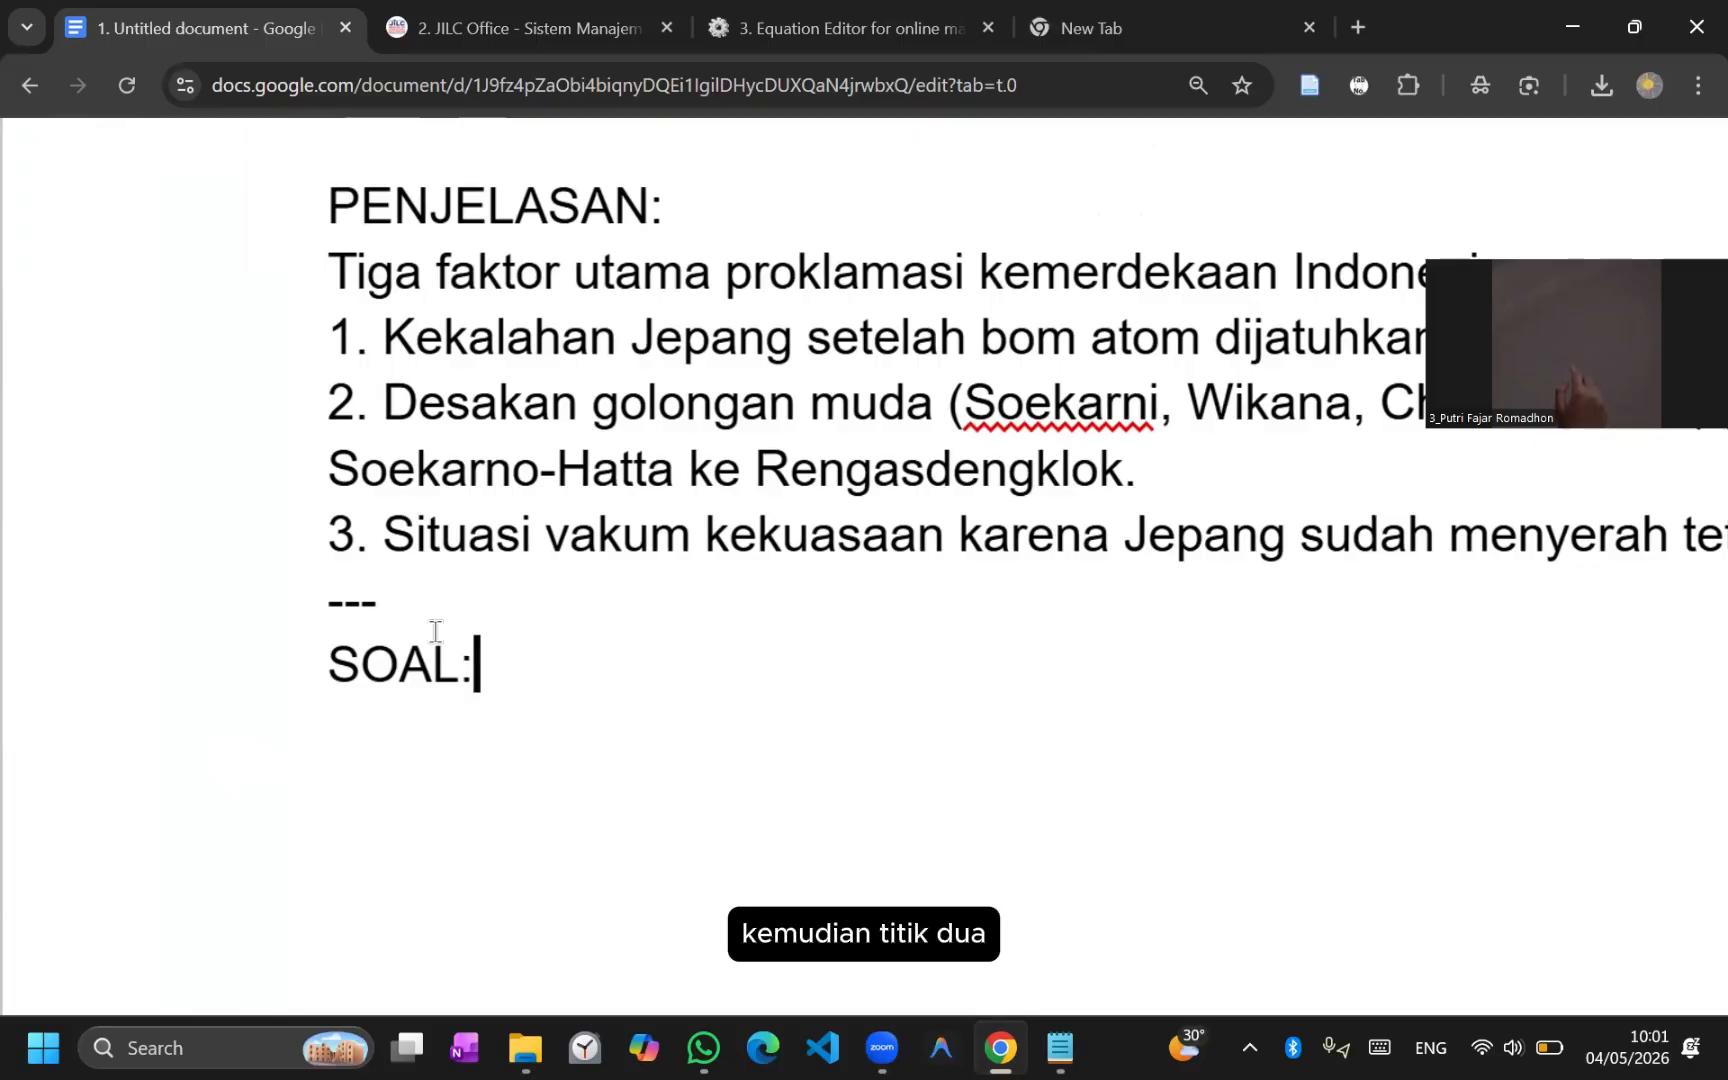
{"action": "scroll", "coordinate": [434, 631], "scroll_direction": "down", "scroll_amount": 5}
{"action": "key", "text": "Return"}
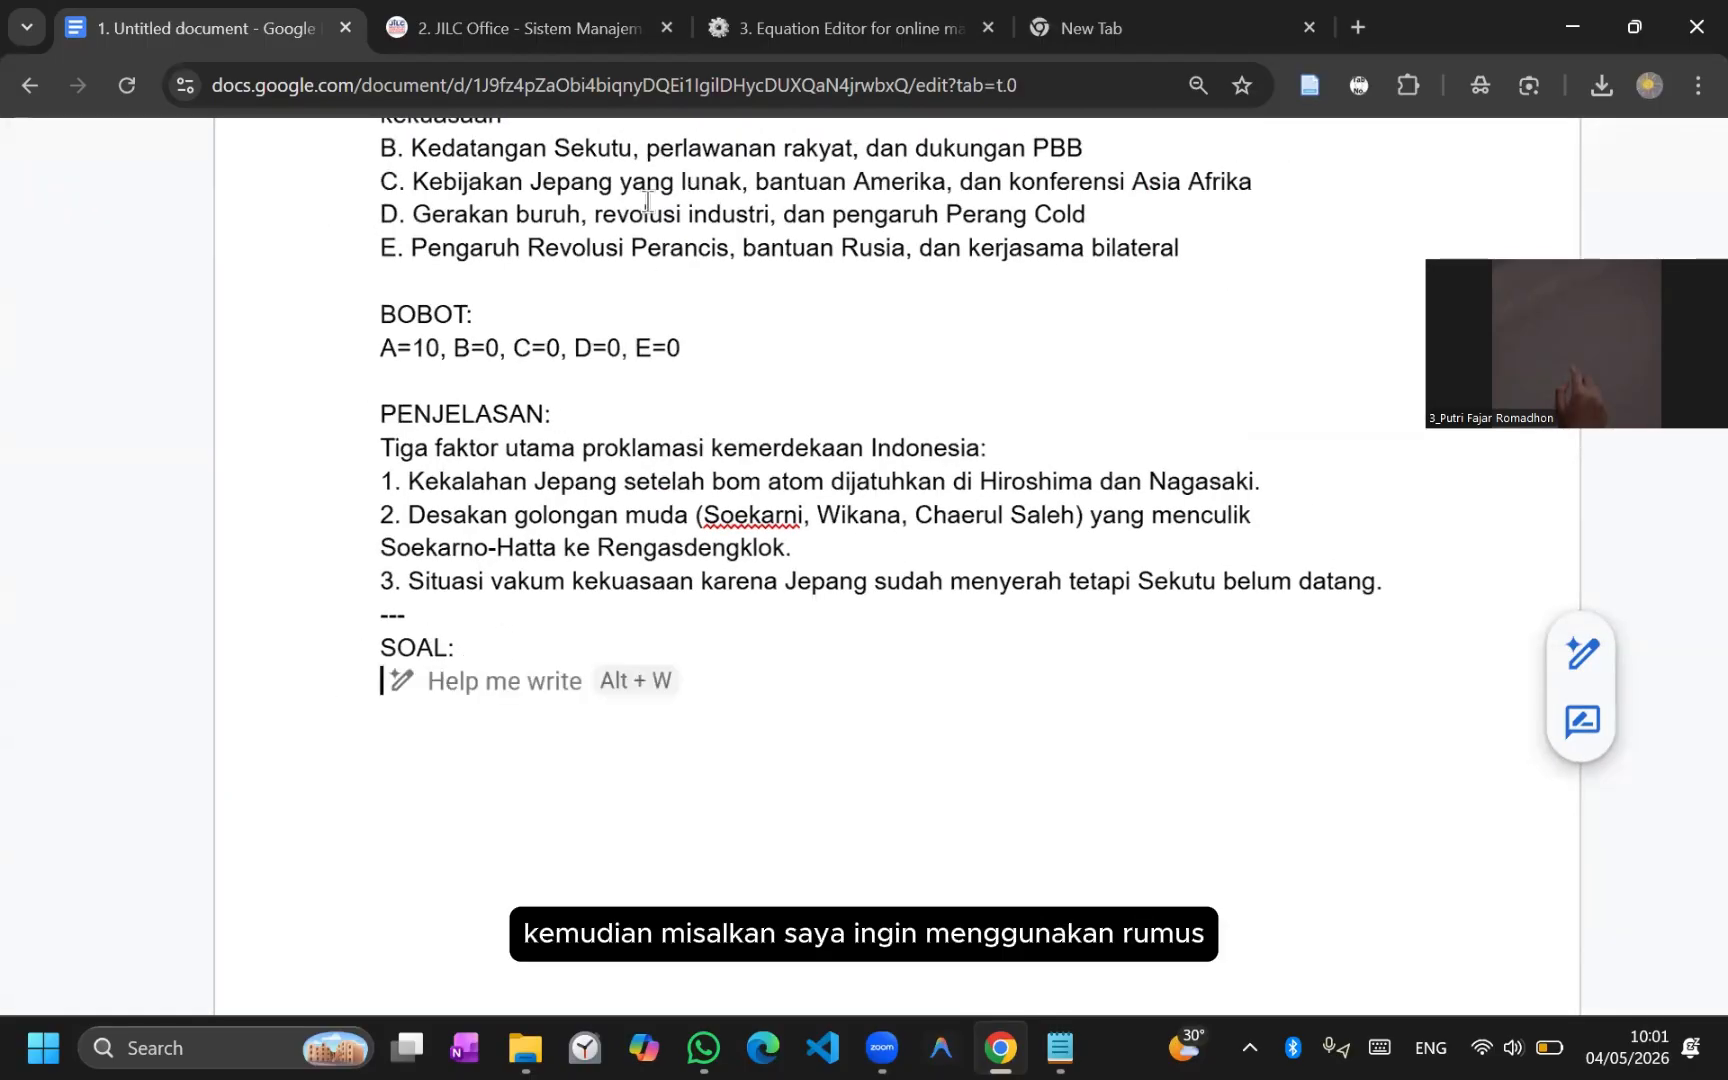
Step: Switch to the online Equation Editor and enter A with a superscript 2, A^{2}
{"action": "left_click", "coordinate": [764, 30]}
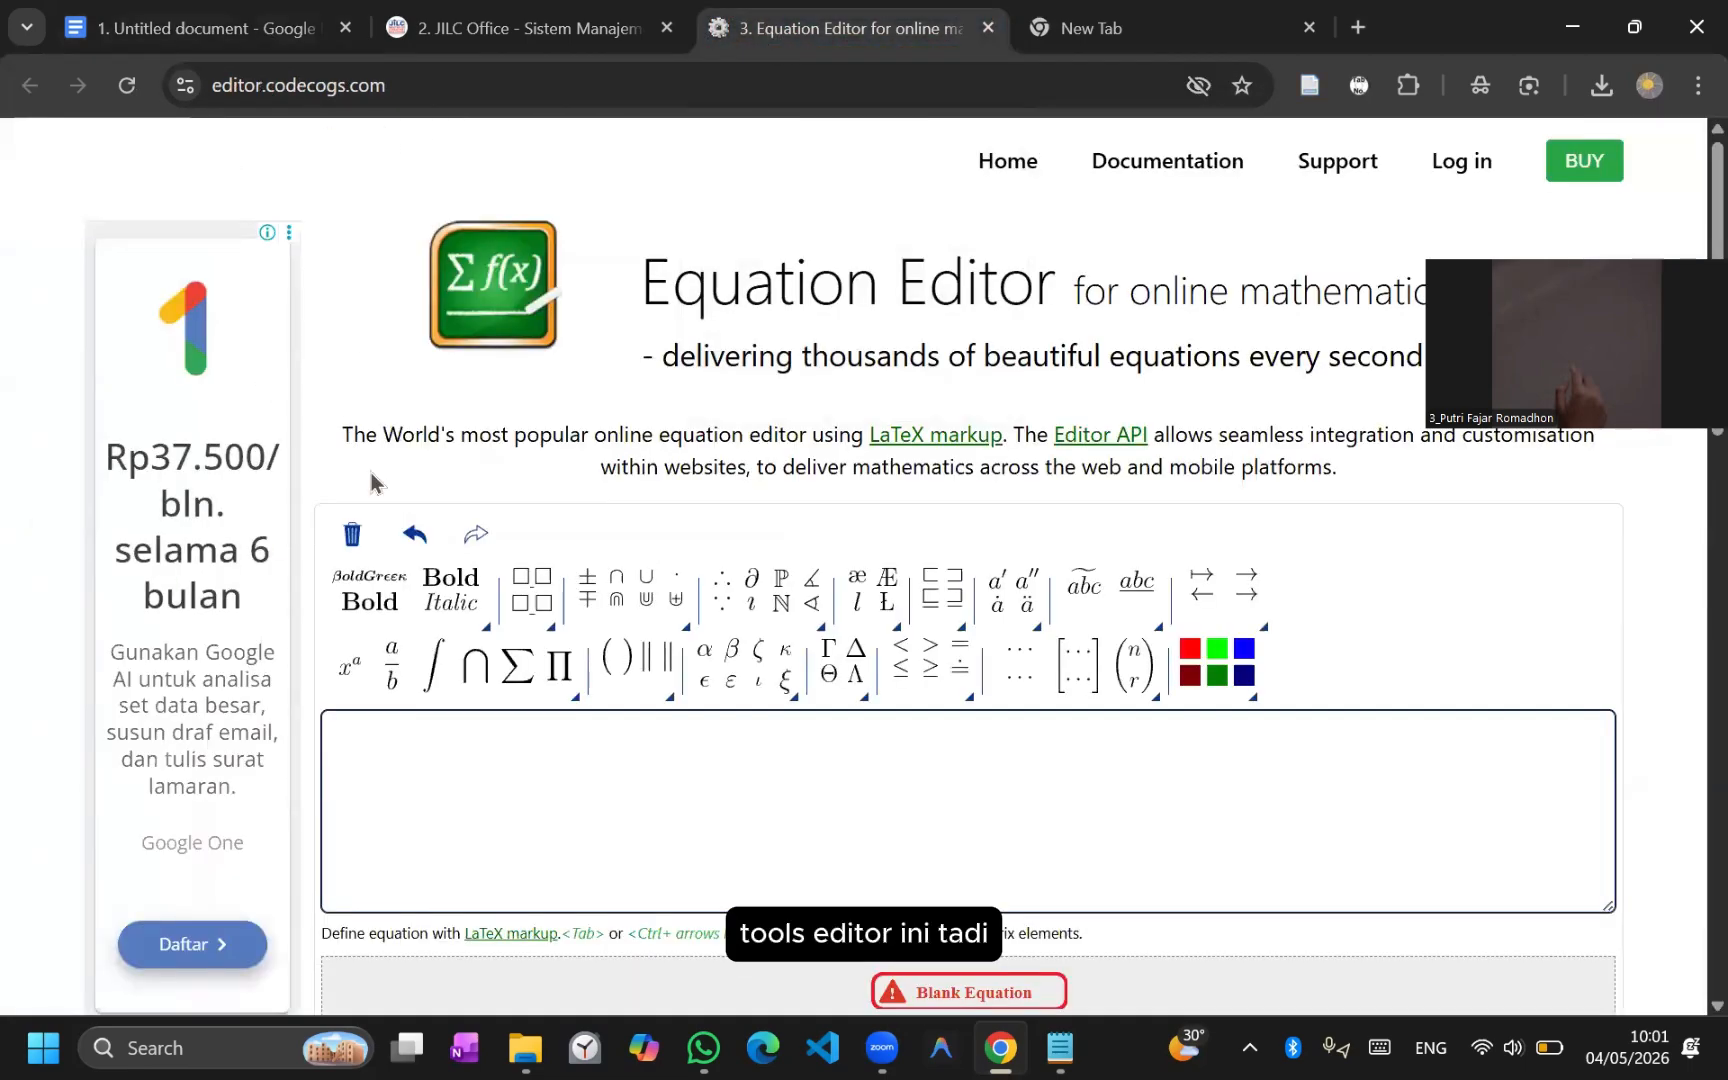
{"action": "scroll", "coordinate": [563, 663], "scroll_direction": "down", "scroll_amount": 2}
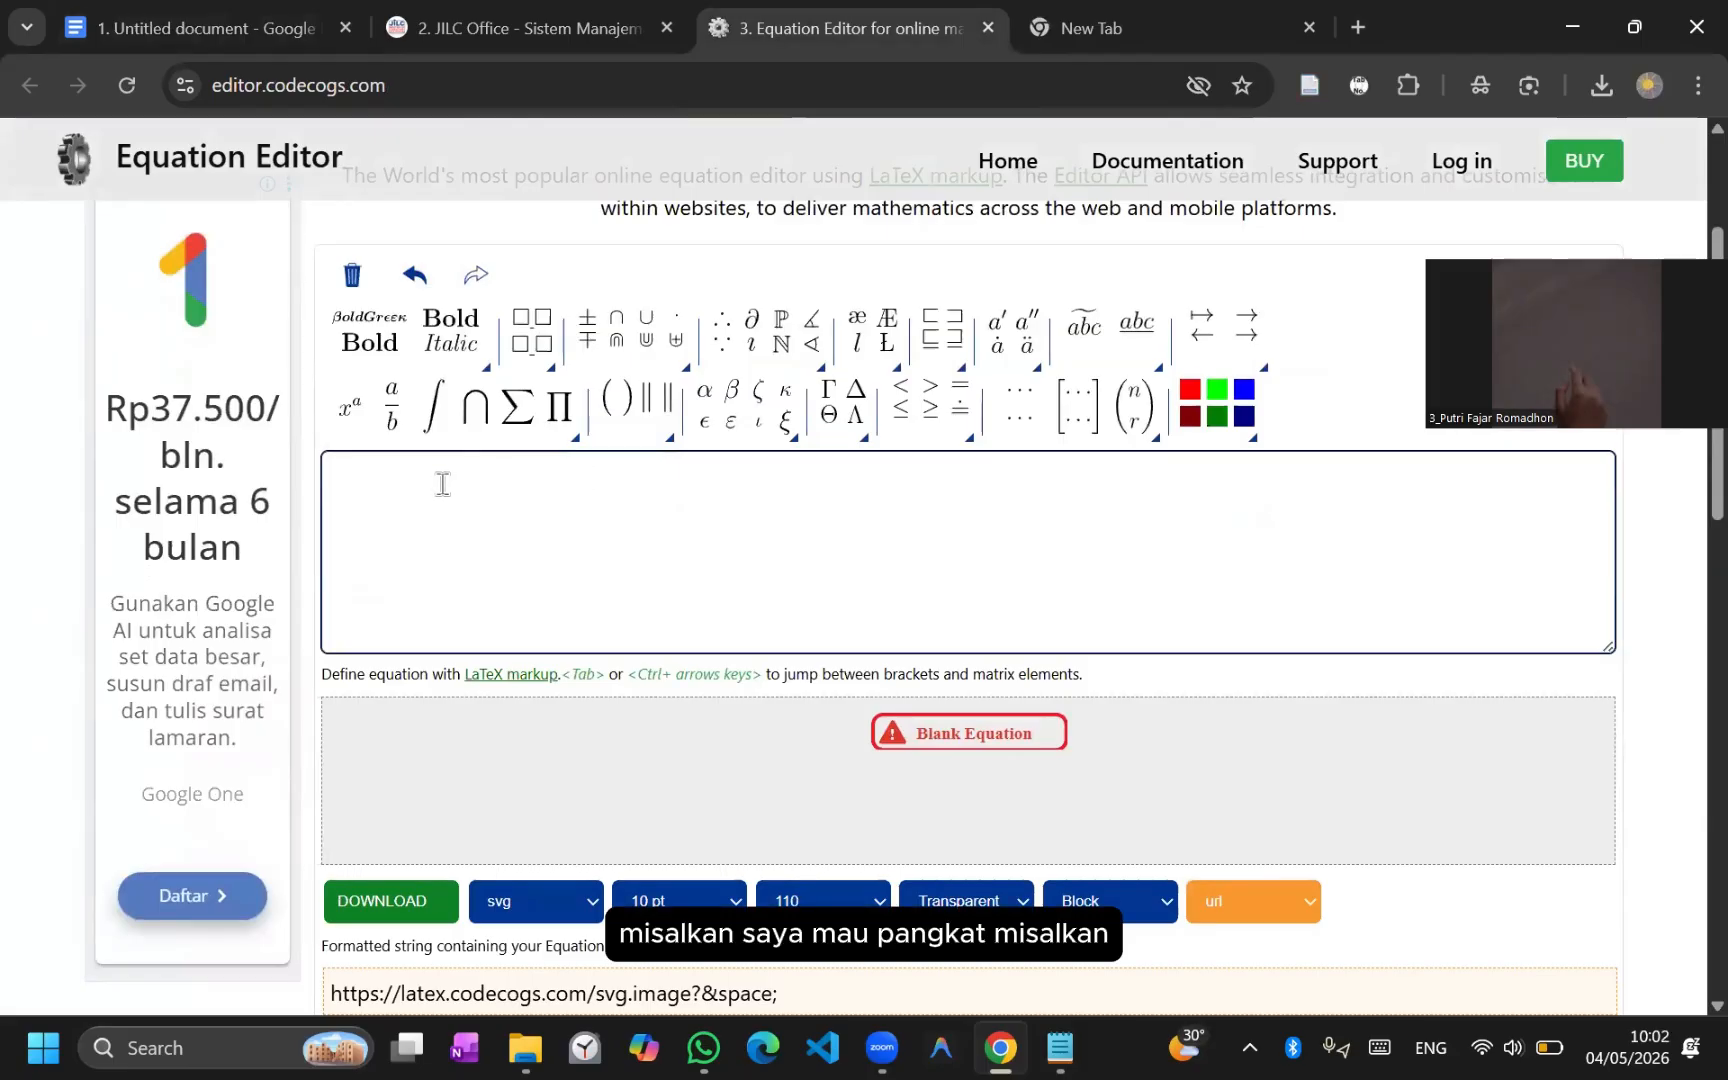
{"action": "left_click", "coordinate": [442, 483]}
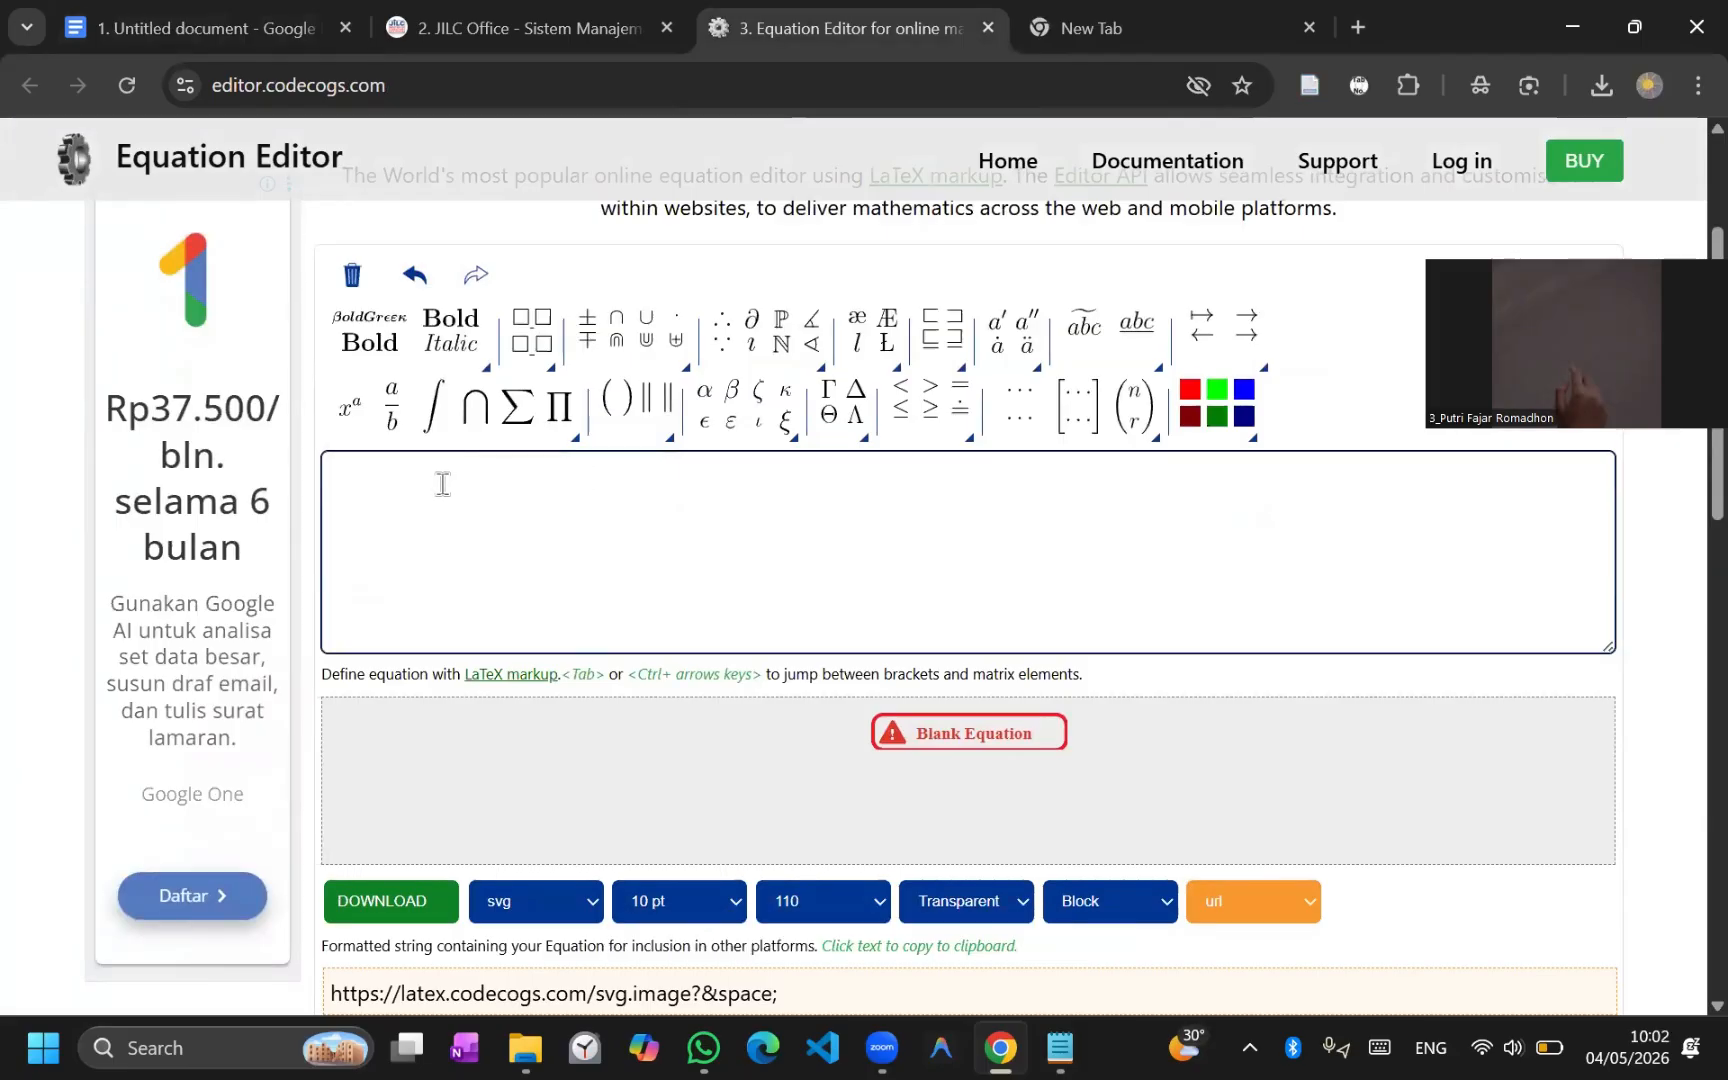
{"action": "type", "text": "A"}
{"action": "left_click", "coordinate": [347, 410]}
{"action": "type", "text": "2"}
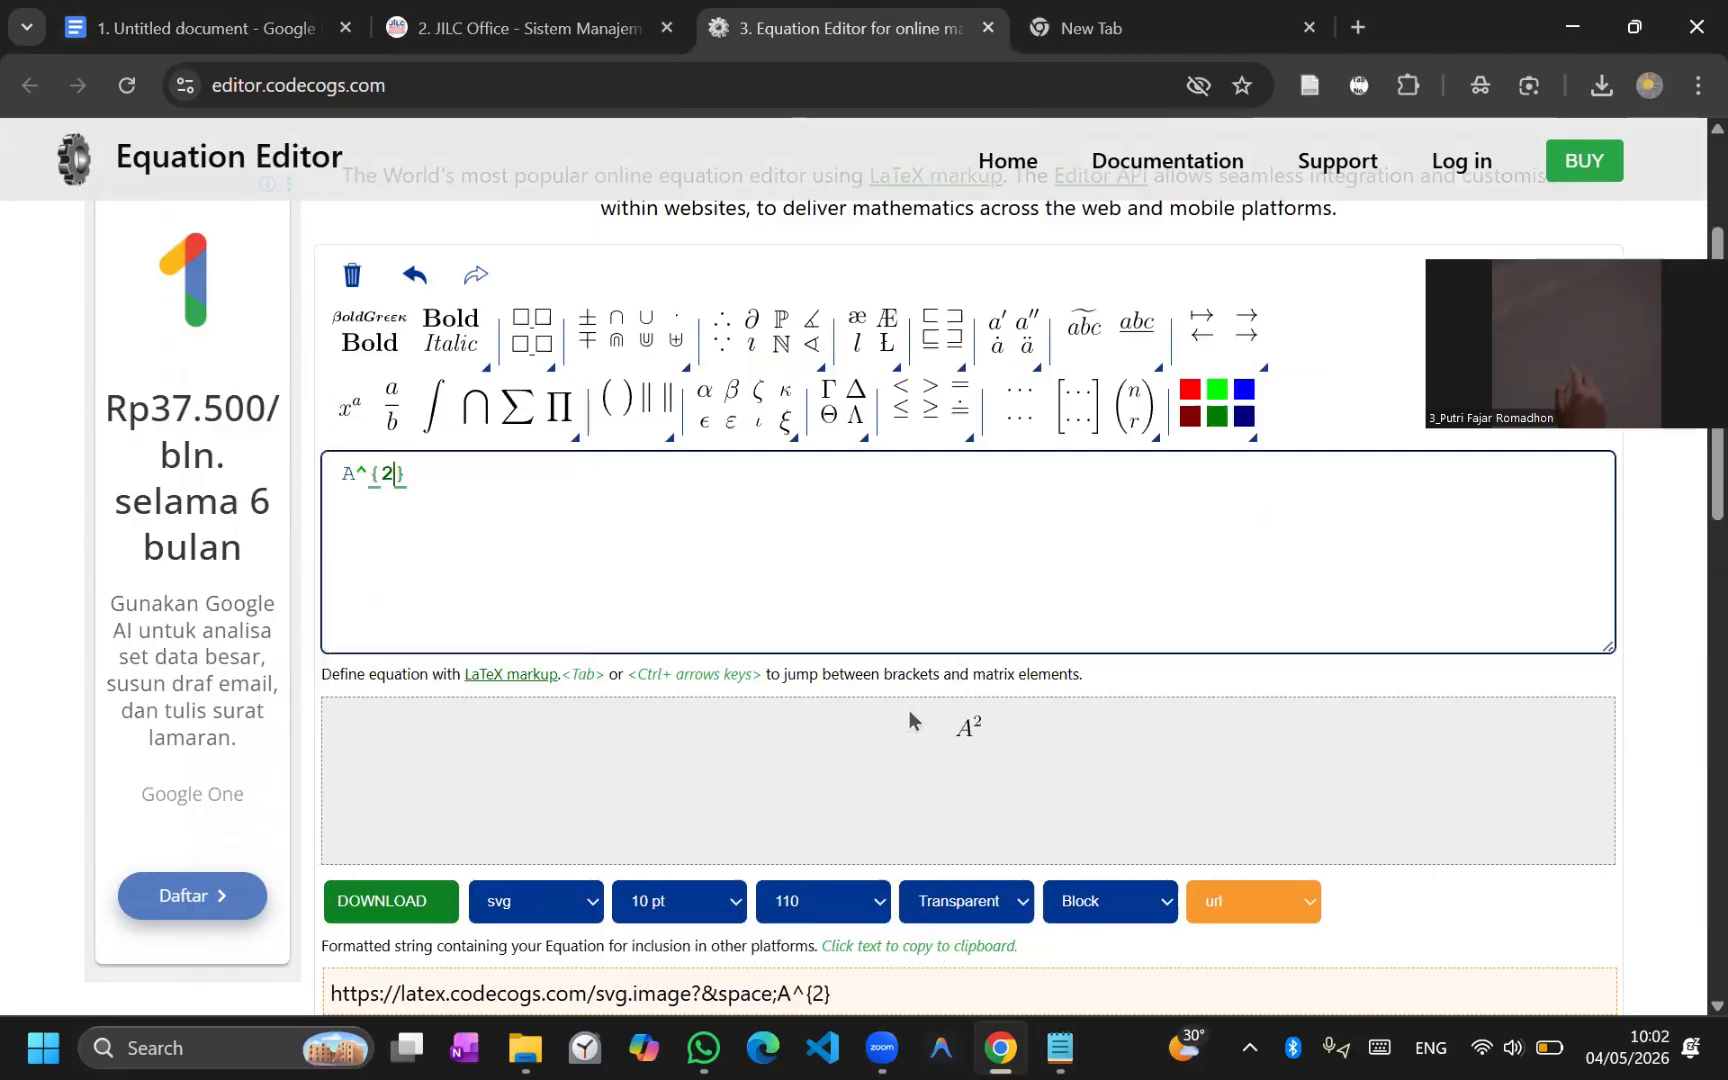
{"action": "scroll", "coordinate": [911, 707], "scroll_direction": "up", "scroll_amount": 4}
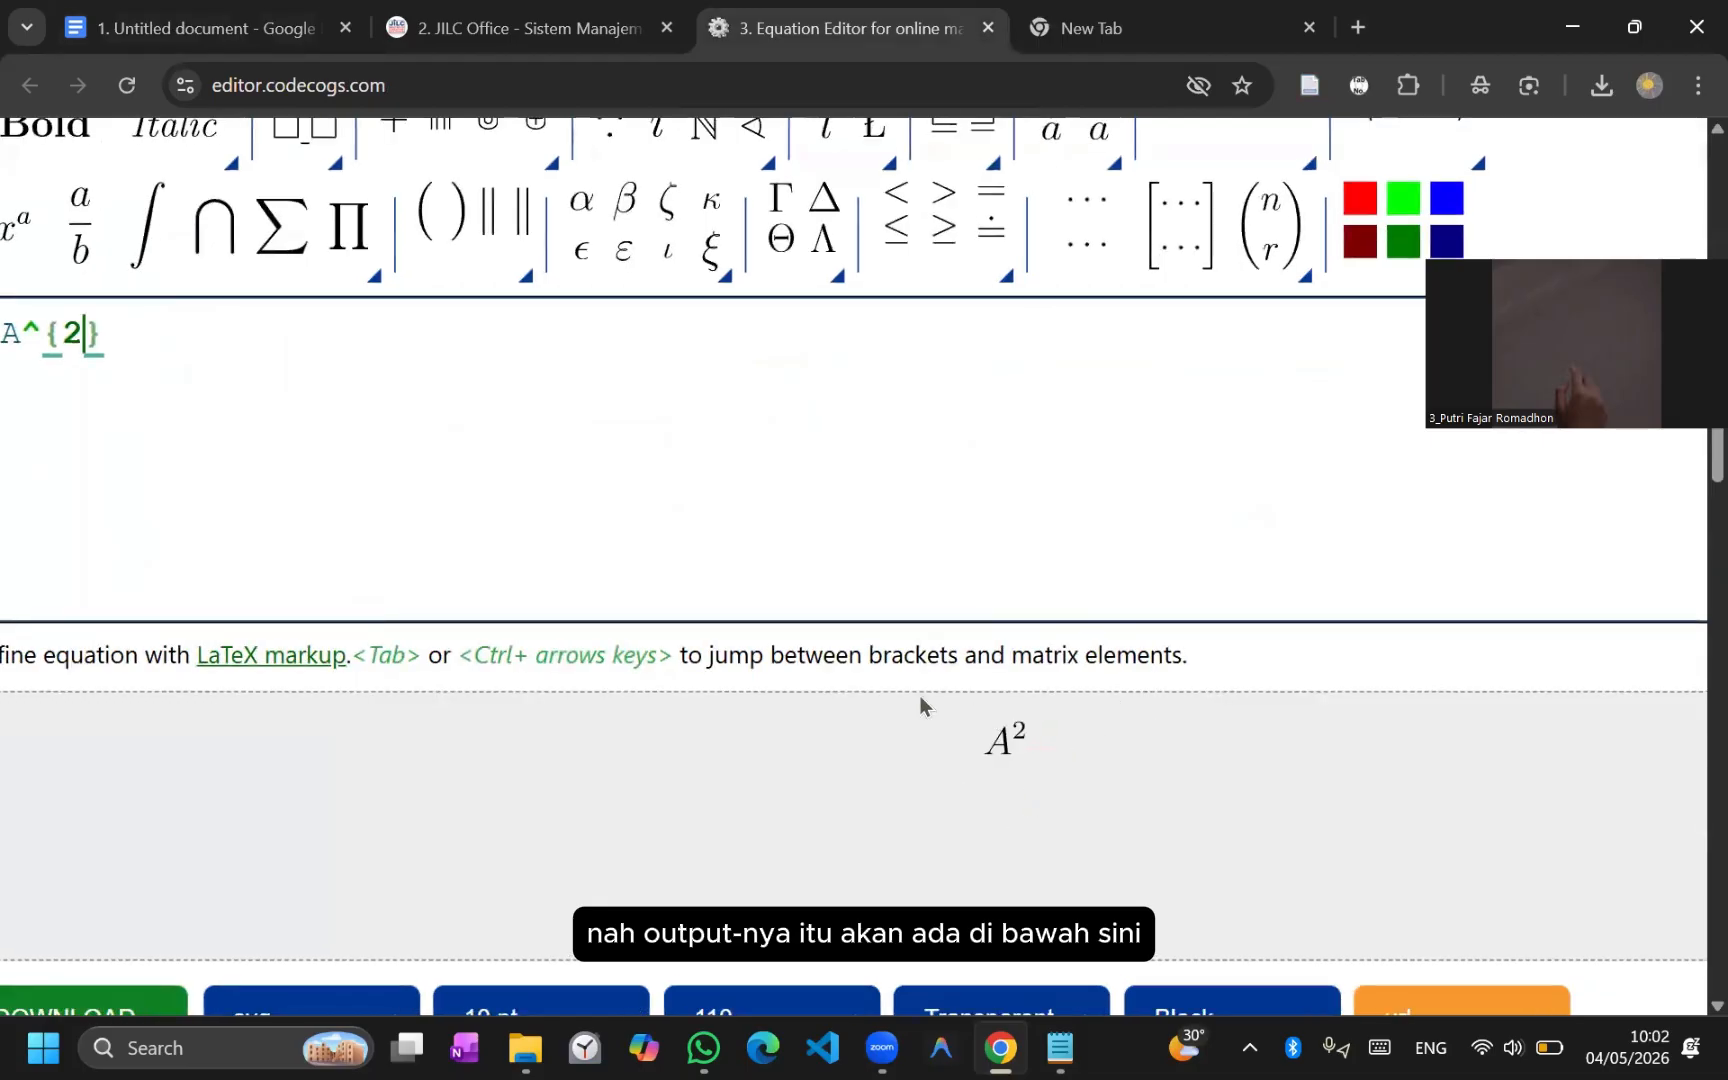
{"action": "scroll", "coordinate": [994, 782], "scroll_direction": "down", "scroll_amount": 4}
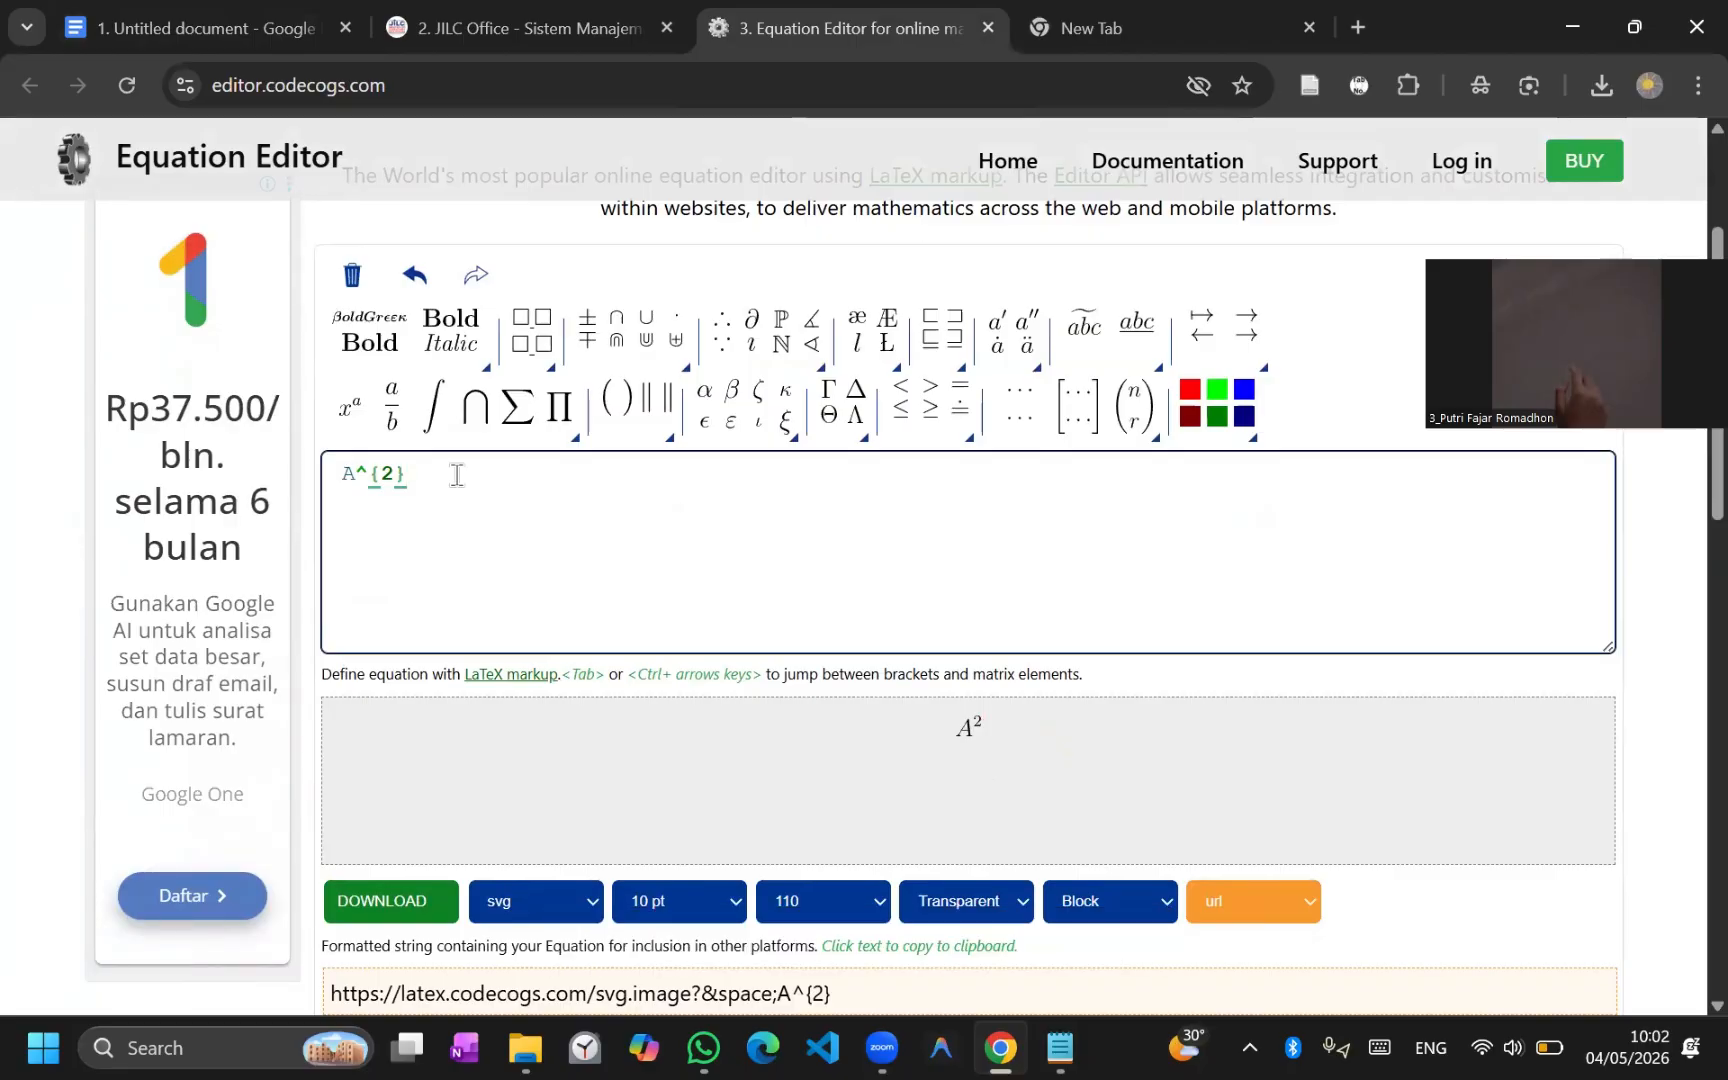
Step: Extend the equation to A^{2}+2B = 5, with a capital B
{"action": "type", "text": "+"}
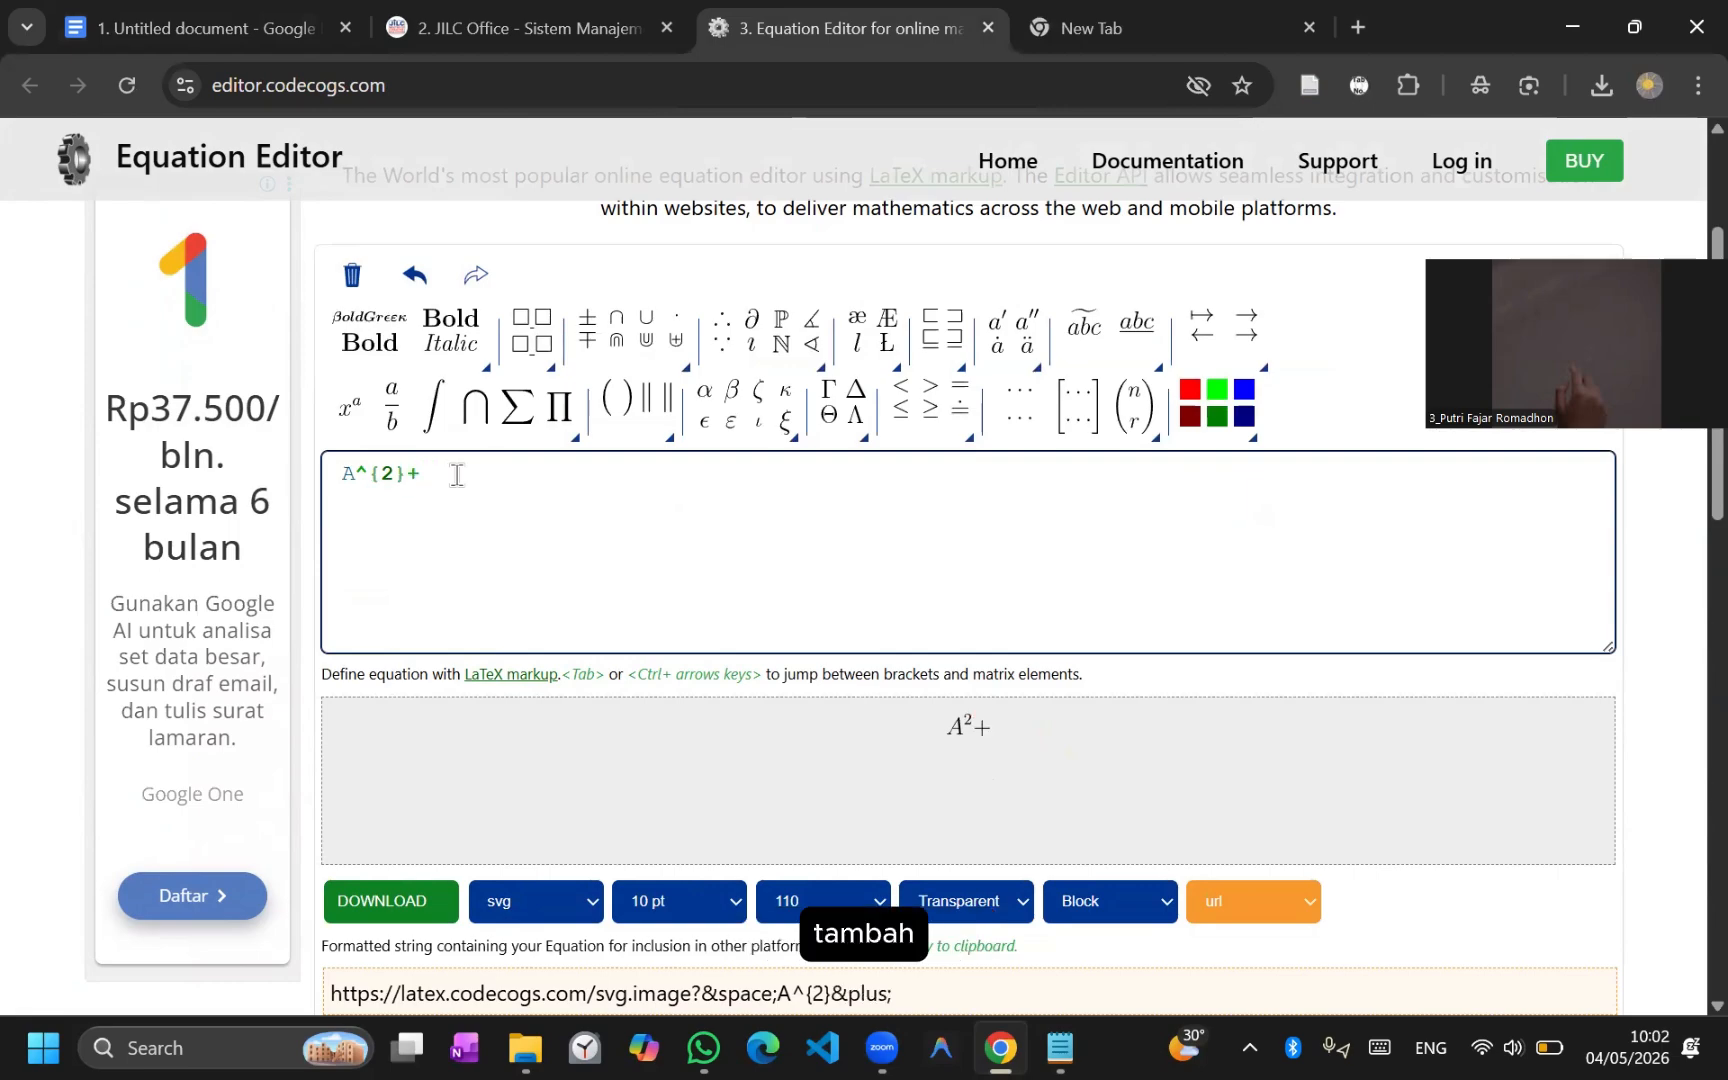
{"action": "type", "text": "2"}
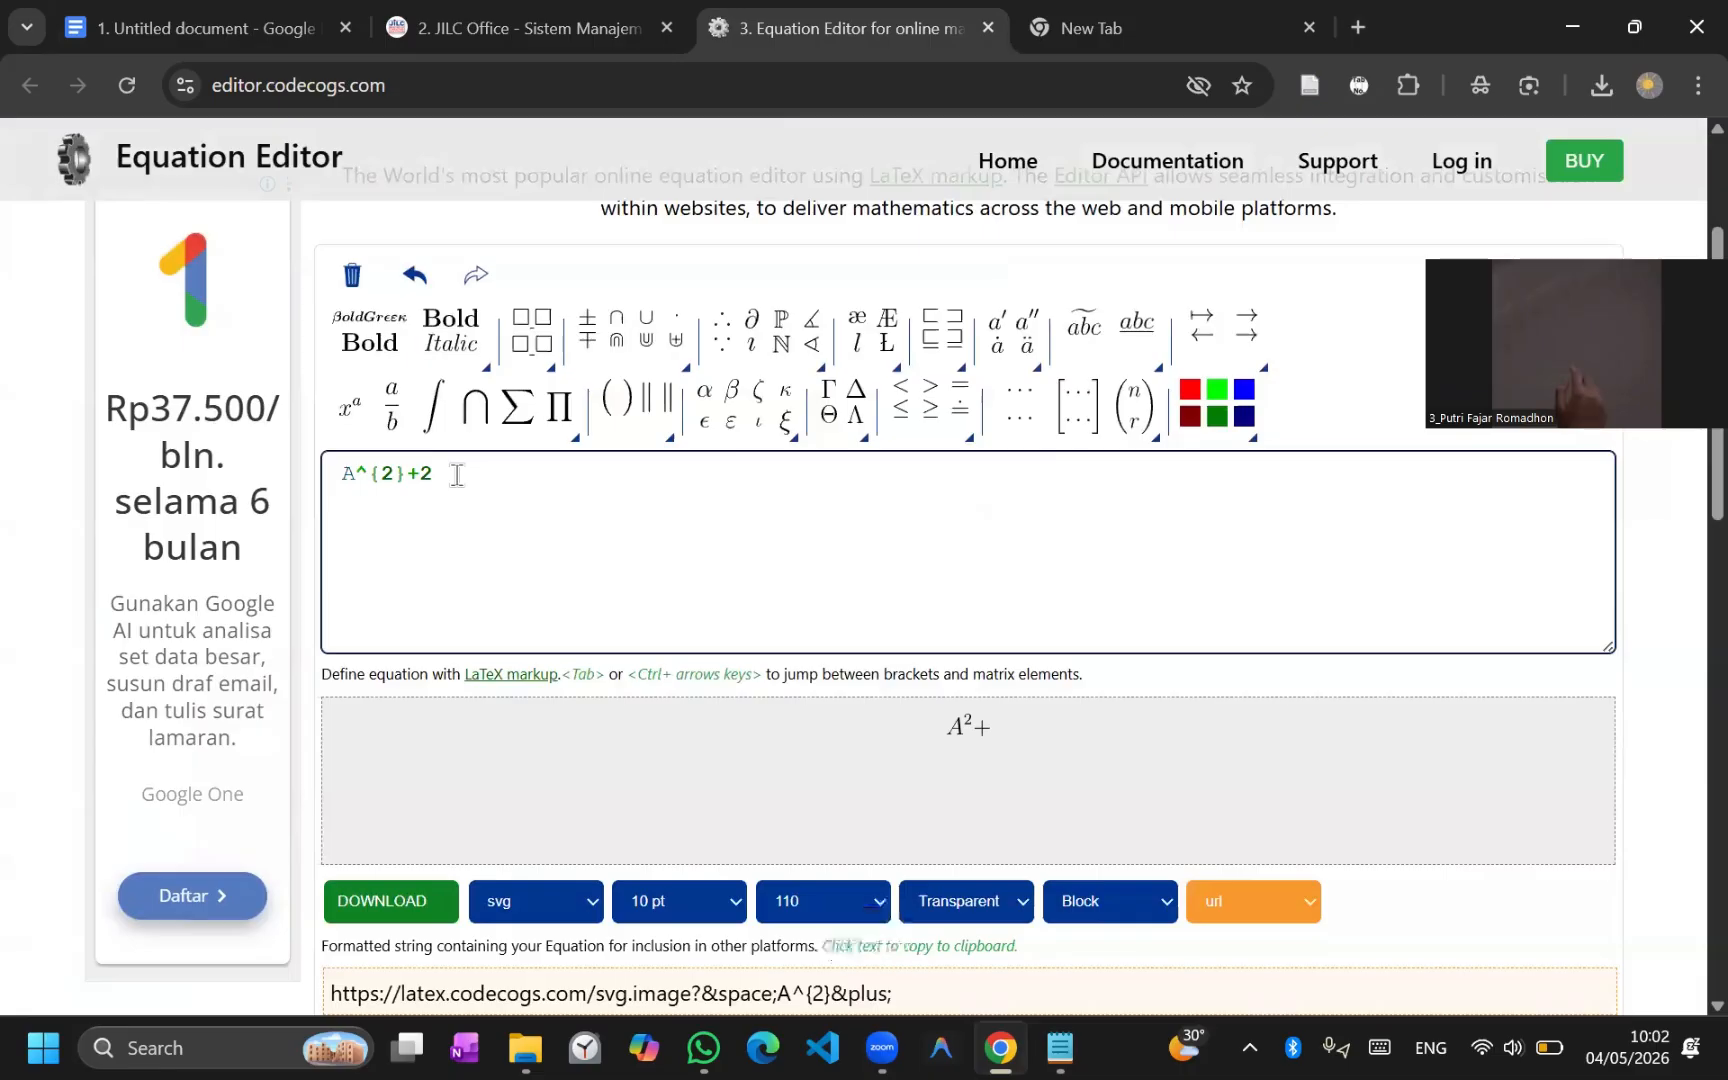
{"action": "type", "text": "b"}
{"action": "key", "text": "BackSpace"}
{"action": "type", "text": "b"}
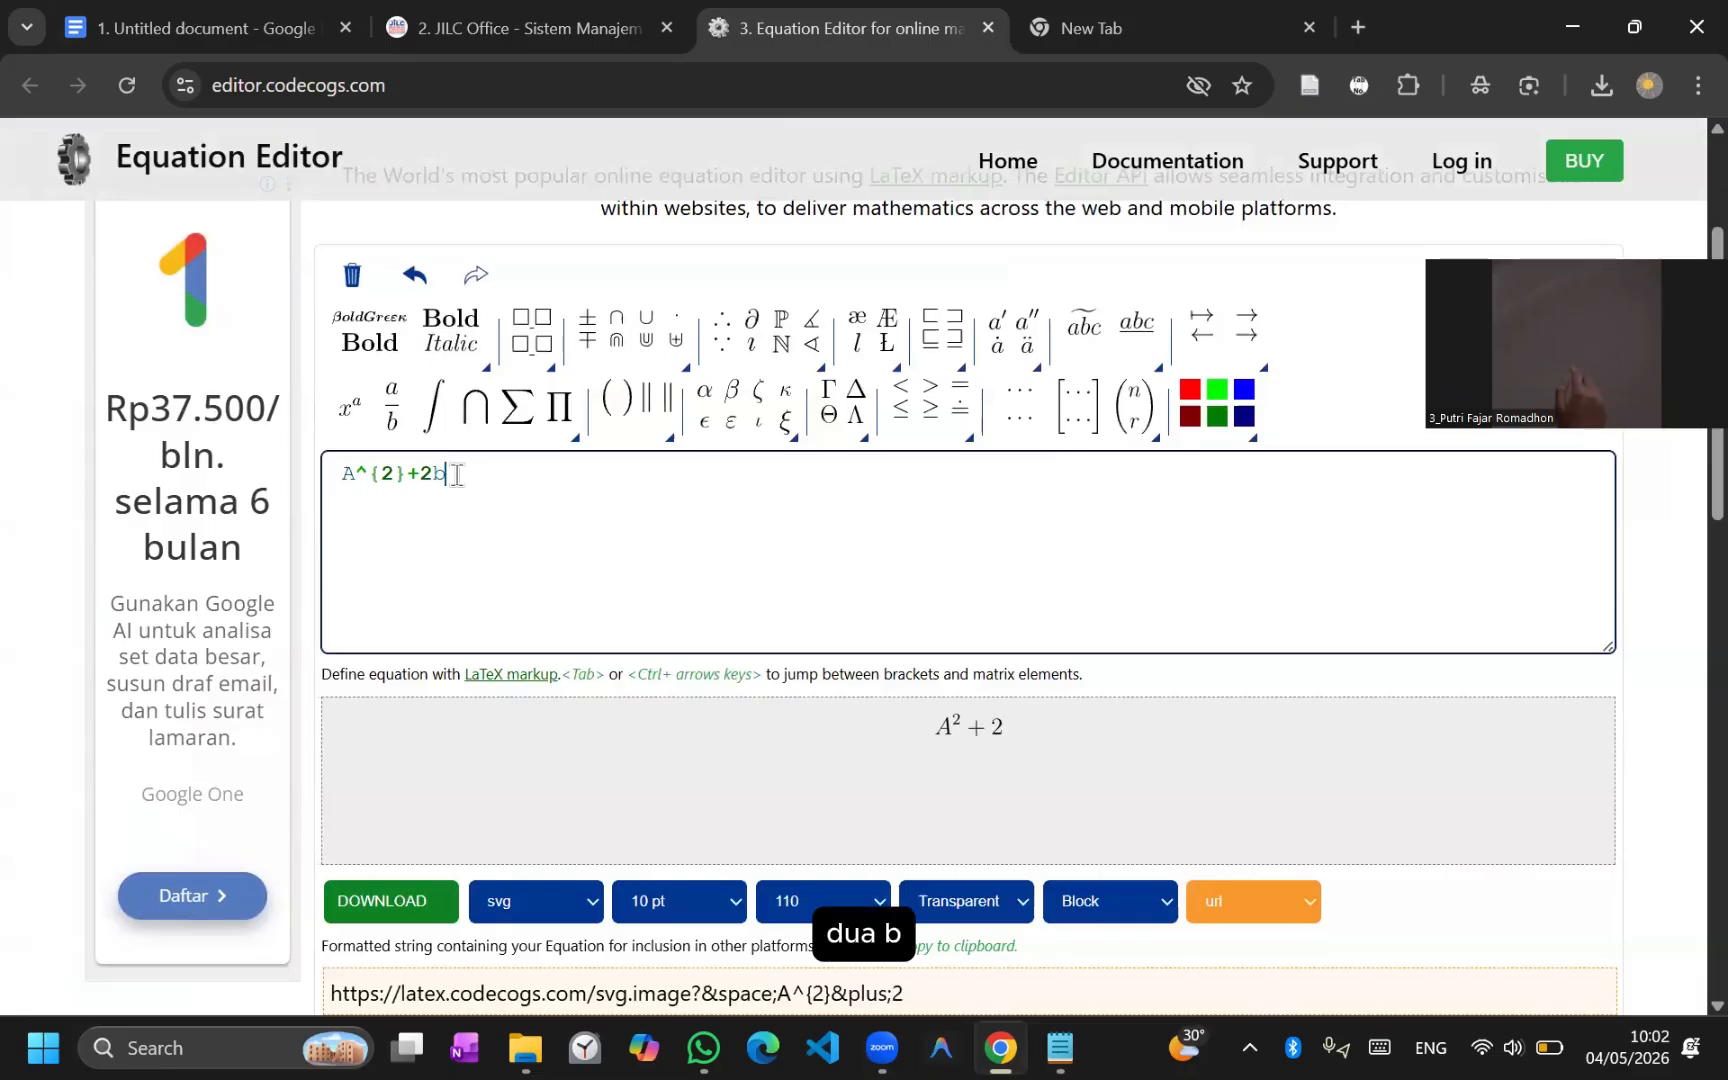
{"action": "key", "text": "BackSpace"}
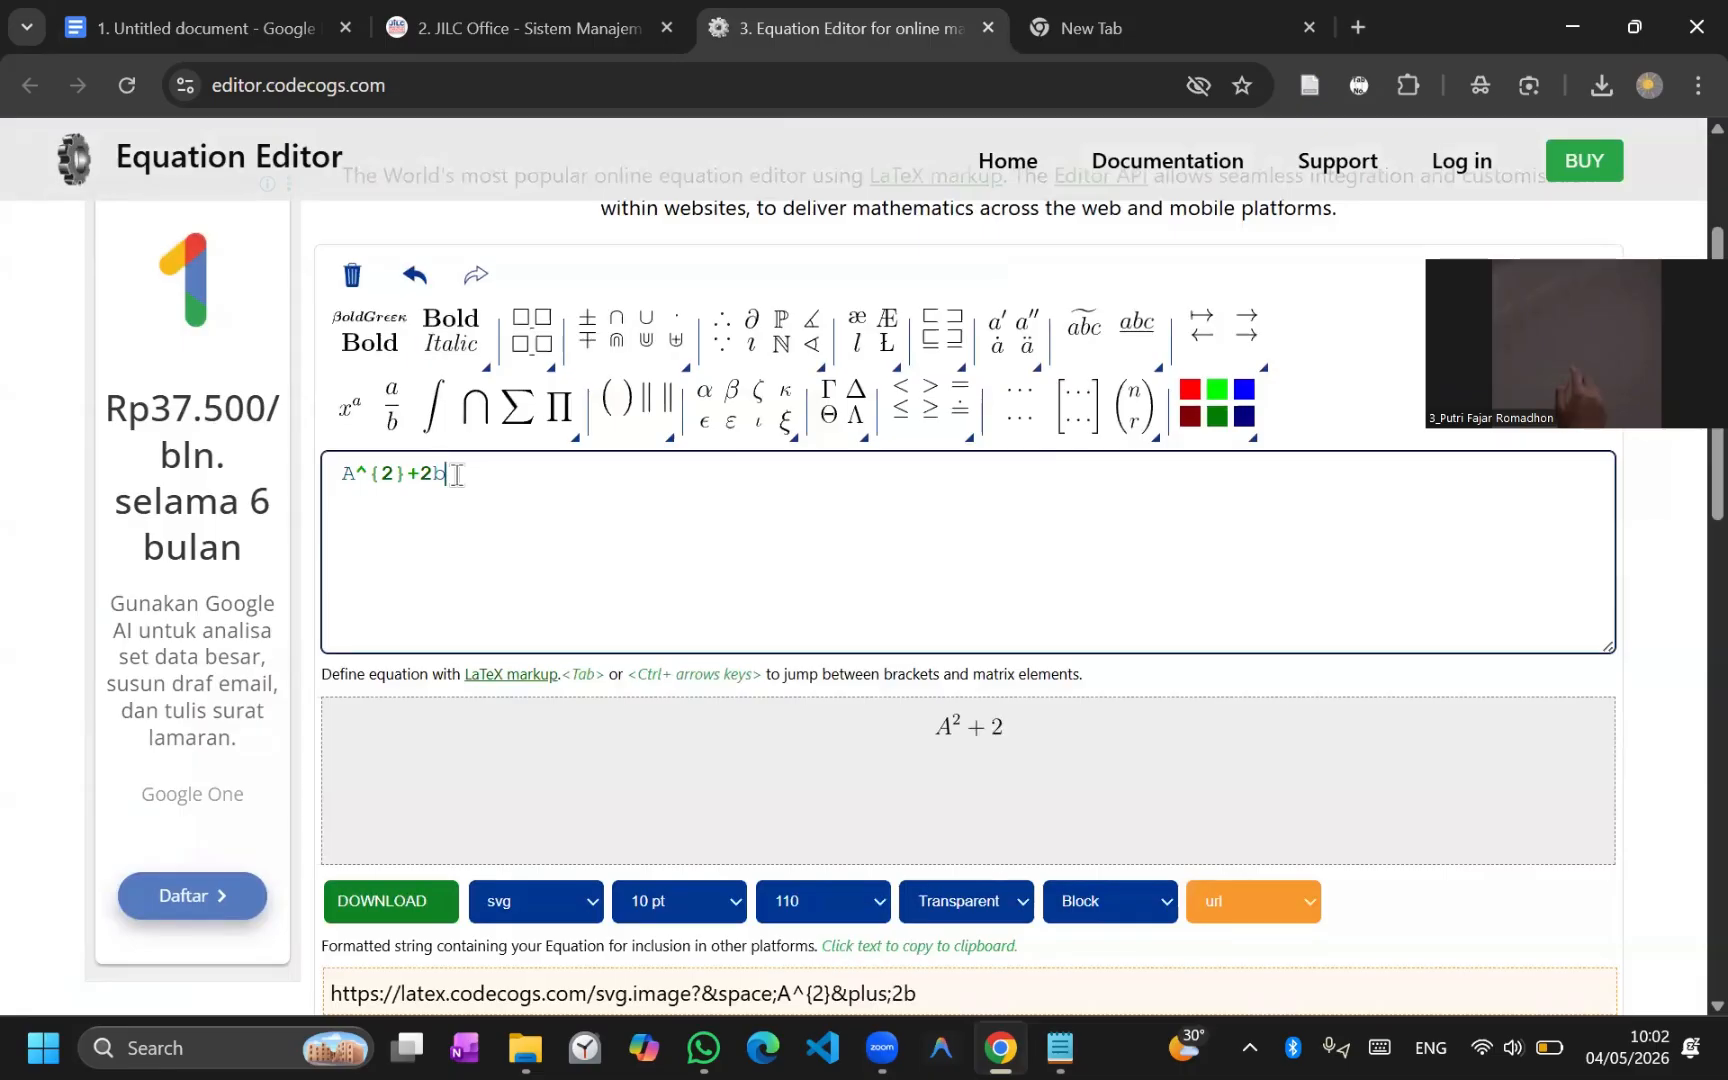
{"action": "type", "text": "B"}
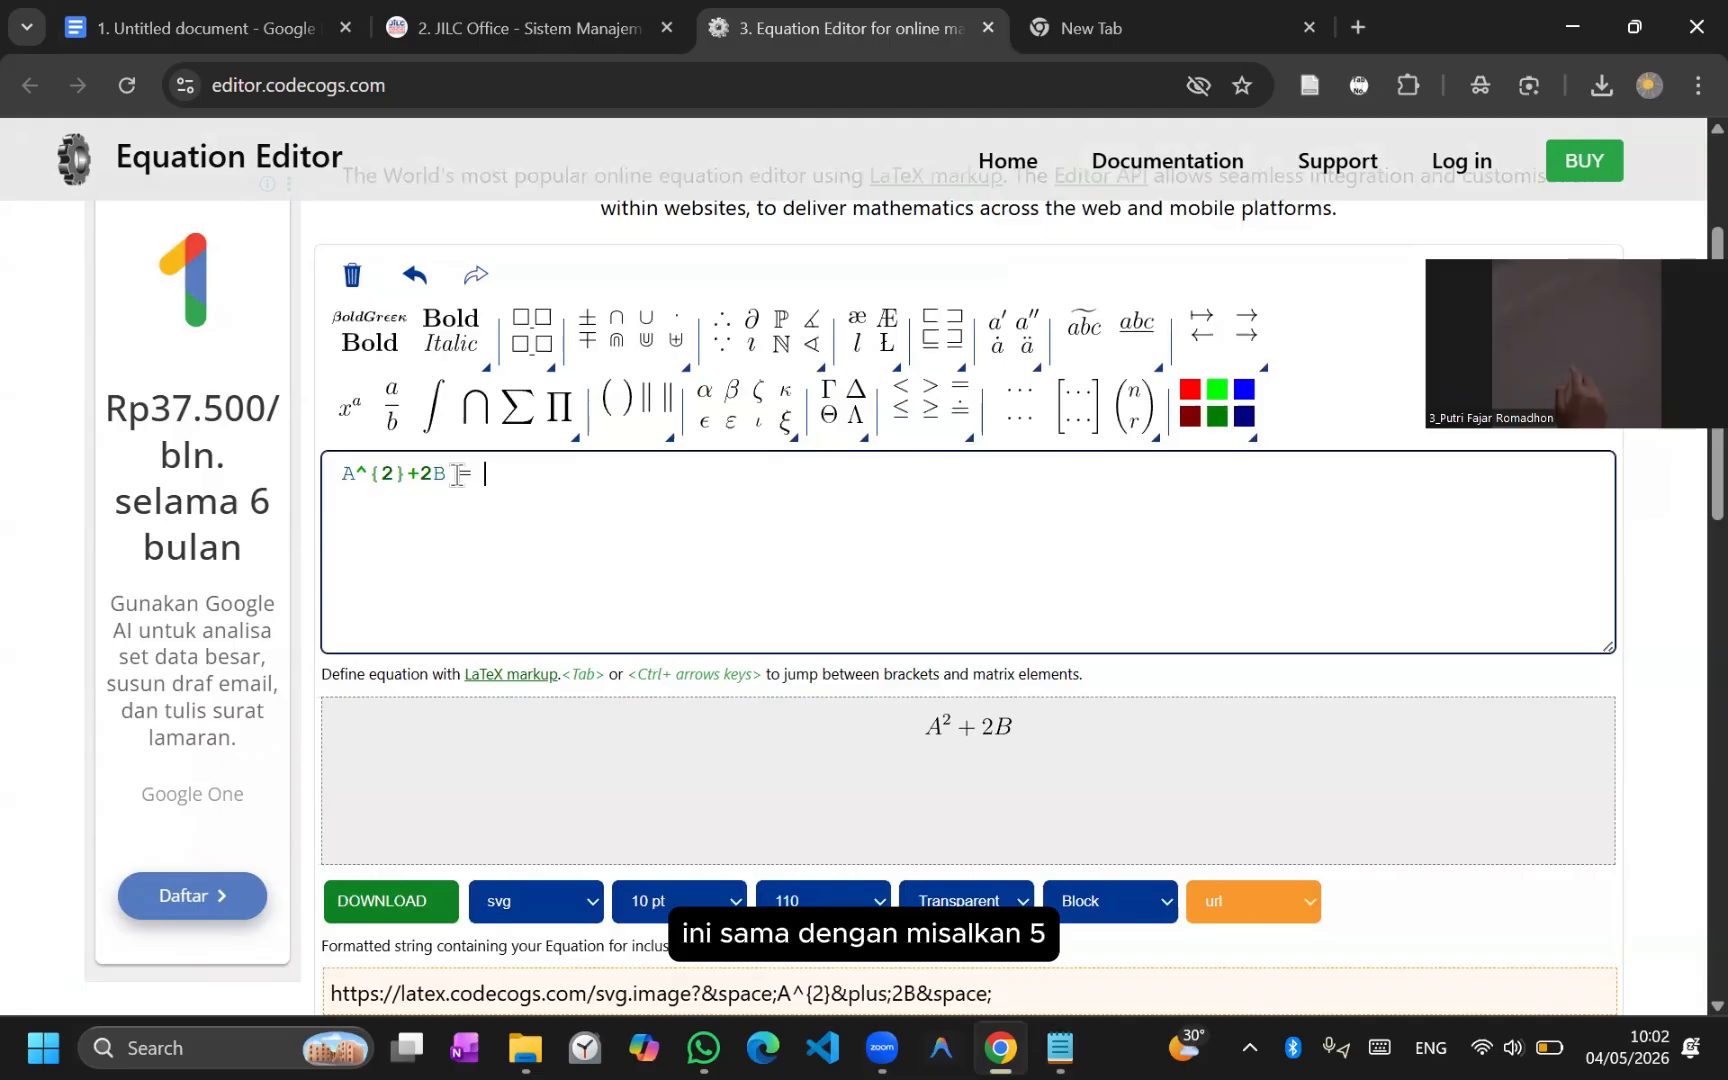
{"action": "type", "text": " = 5"}
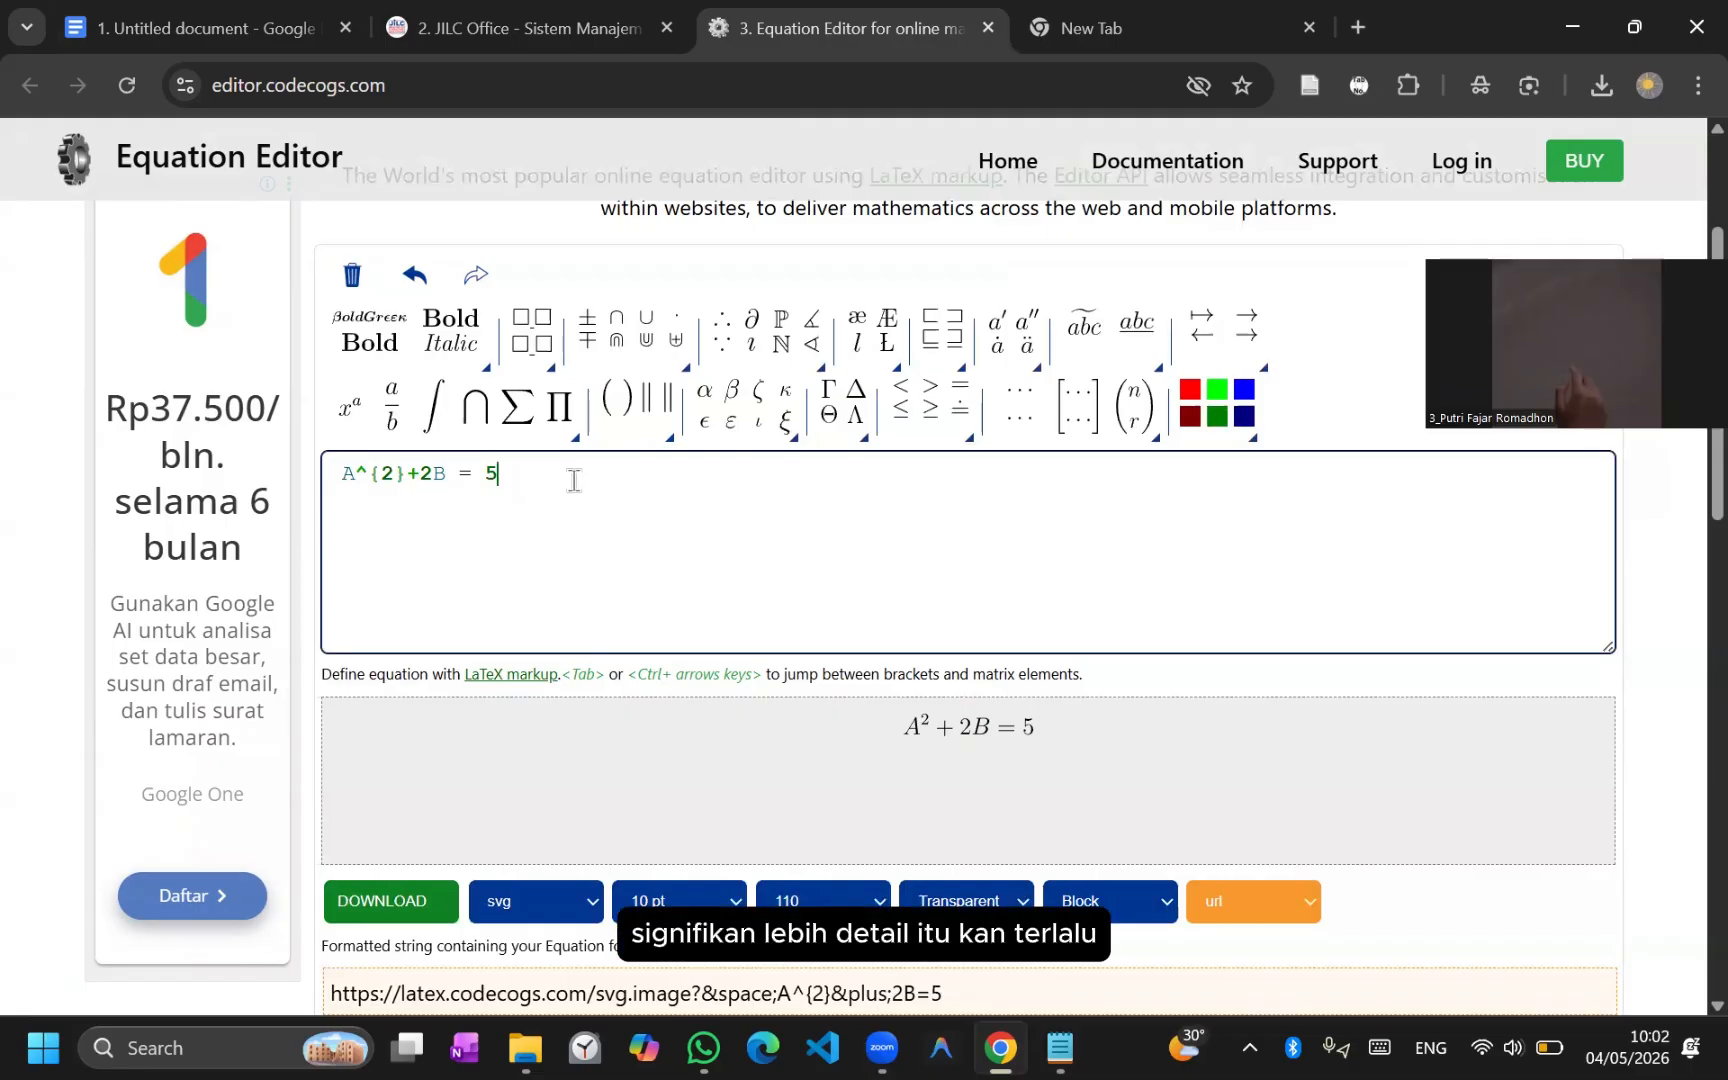
Step: Replace the whole equation with a definite integral that has lower limit 5 and upper limit 6
{"action": "key", "text": "ctrl+a"}
{"action": "key", "text": "BackSpace"}
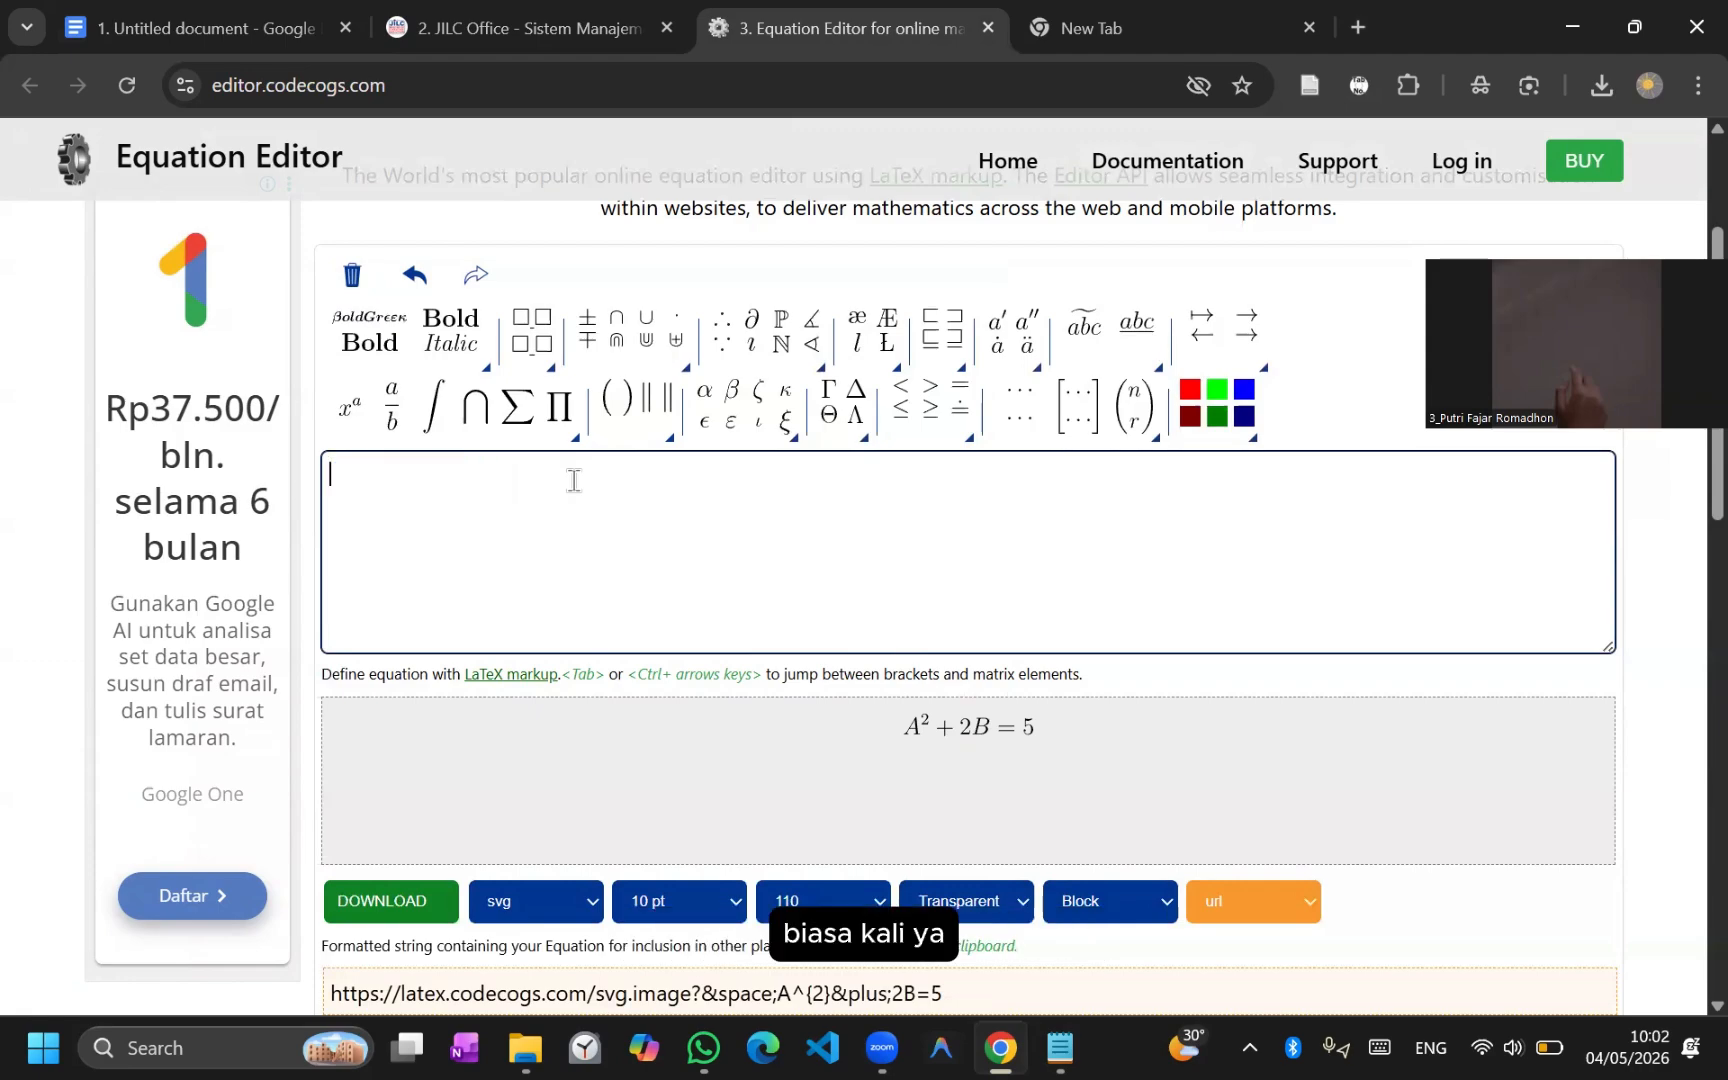
{"action": "mouse_move", "coordinate": [433, 410]}
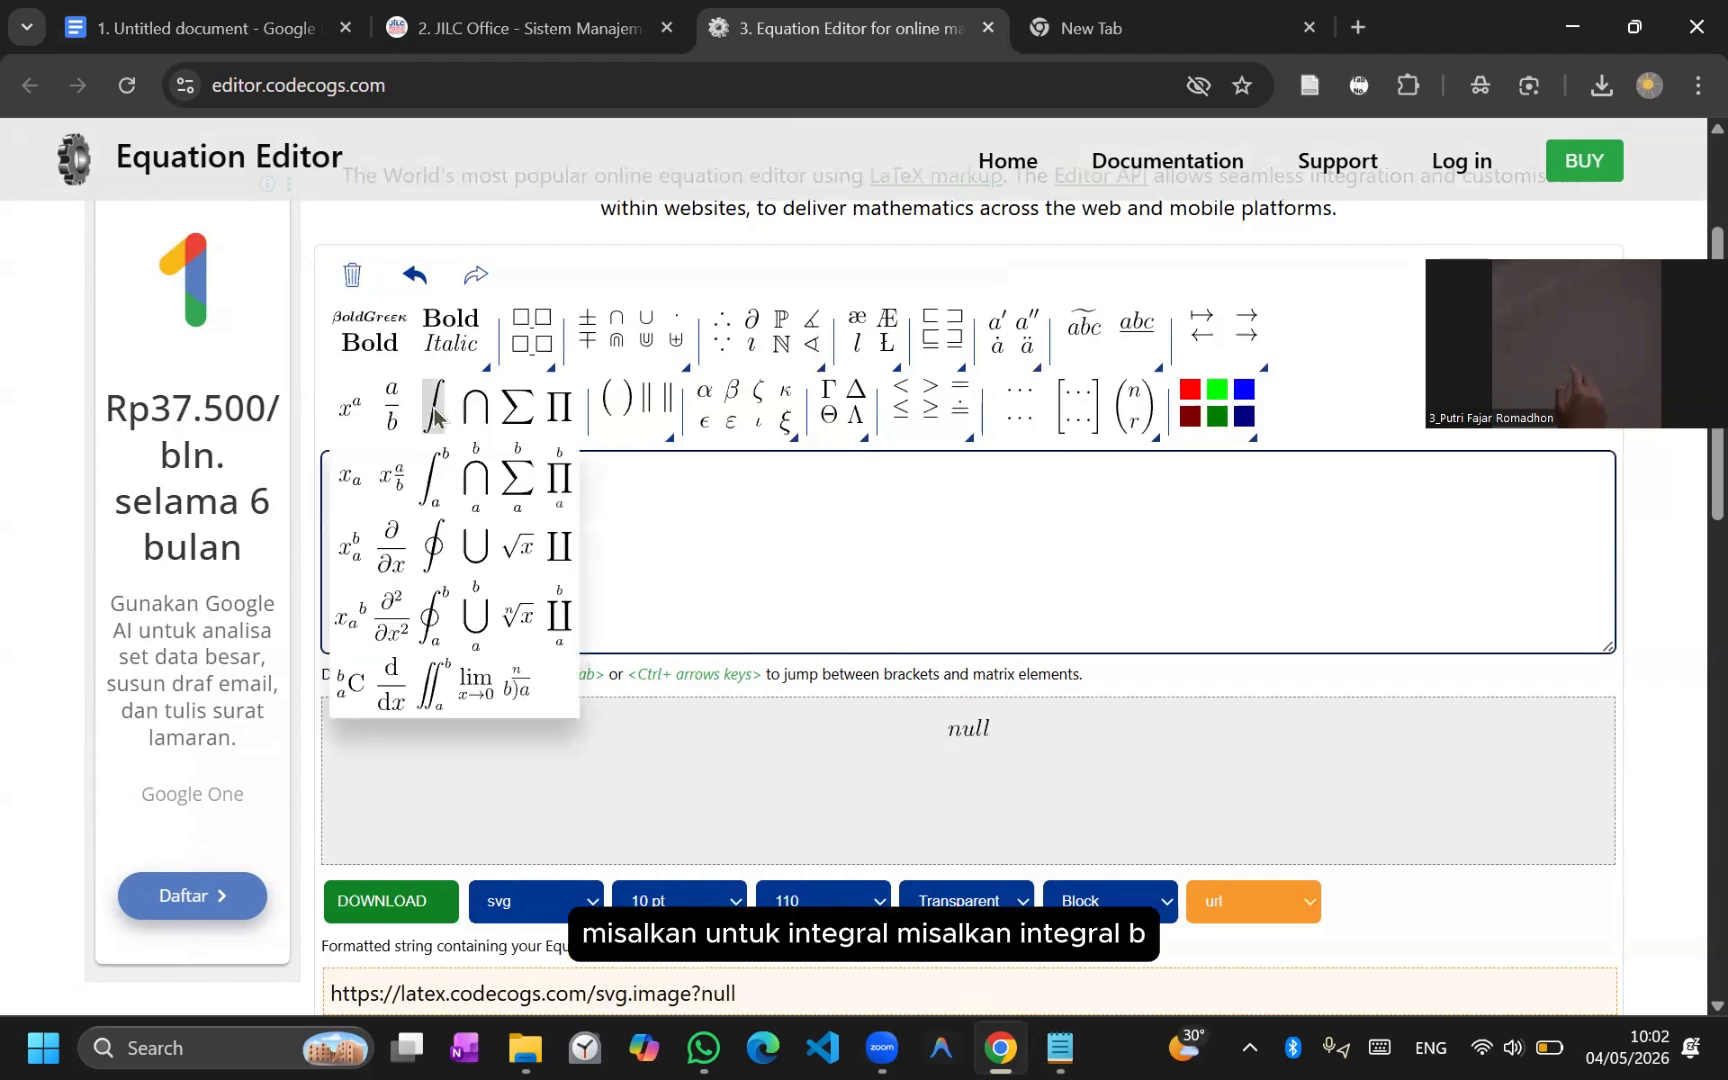
{"action": "left_click", "coordinate": [433, 463]}
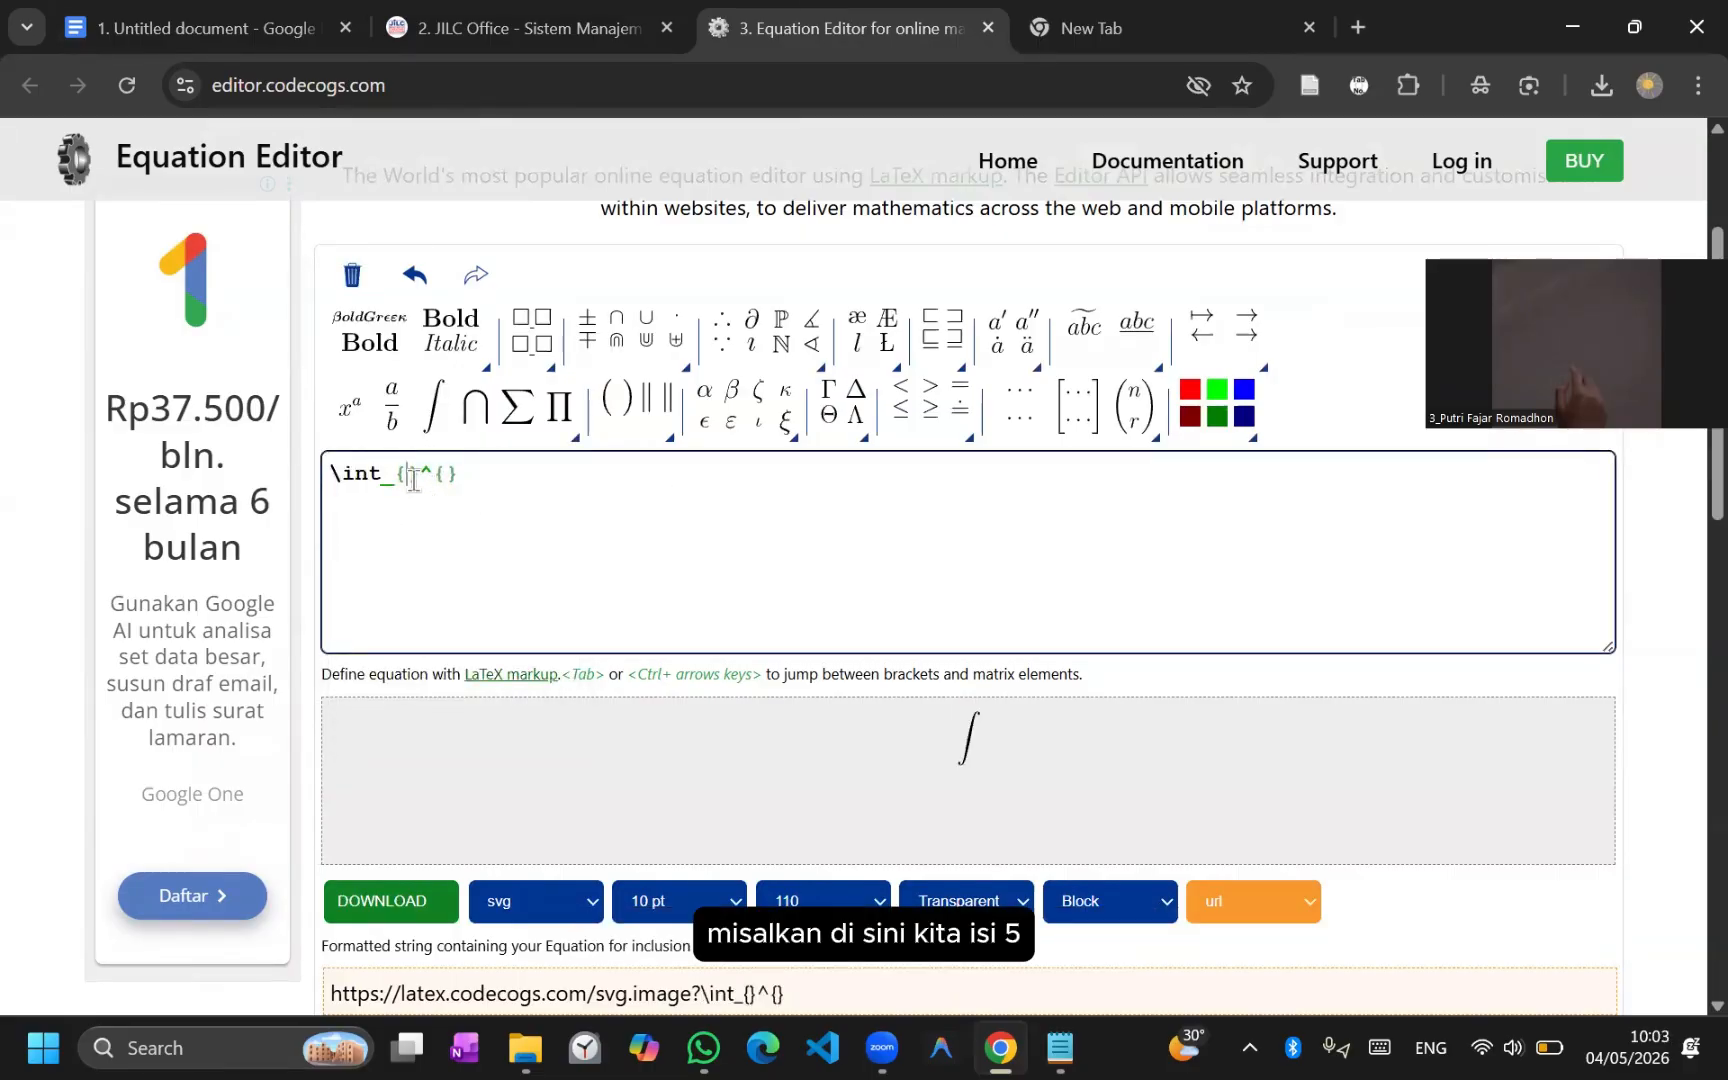
{"action": "type", "text": "5"}
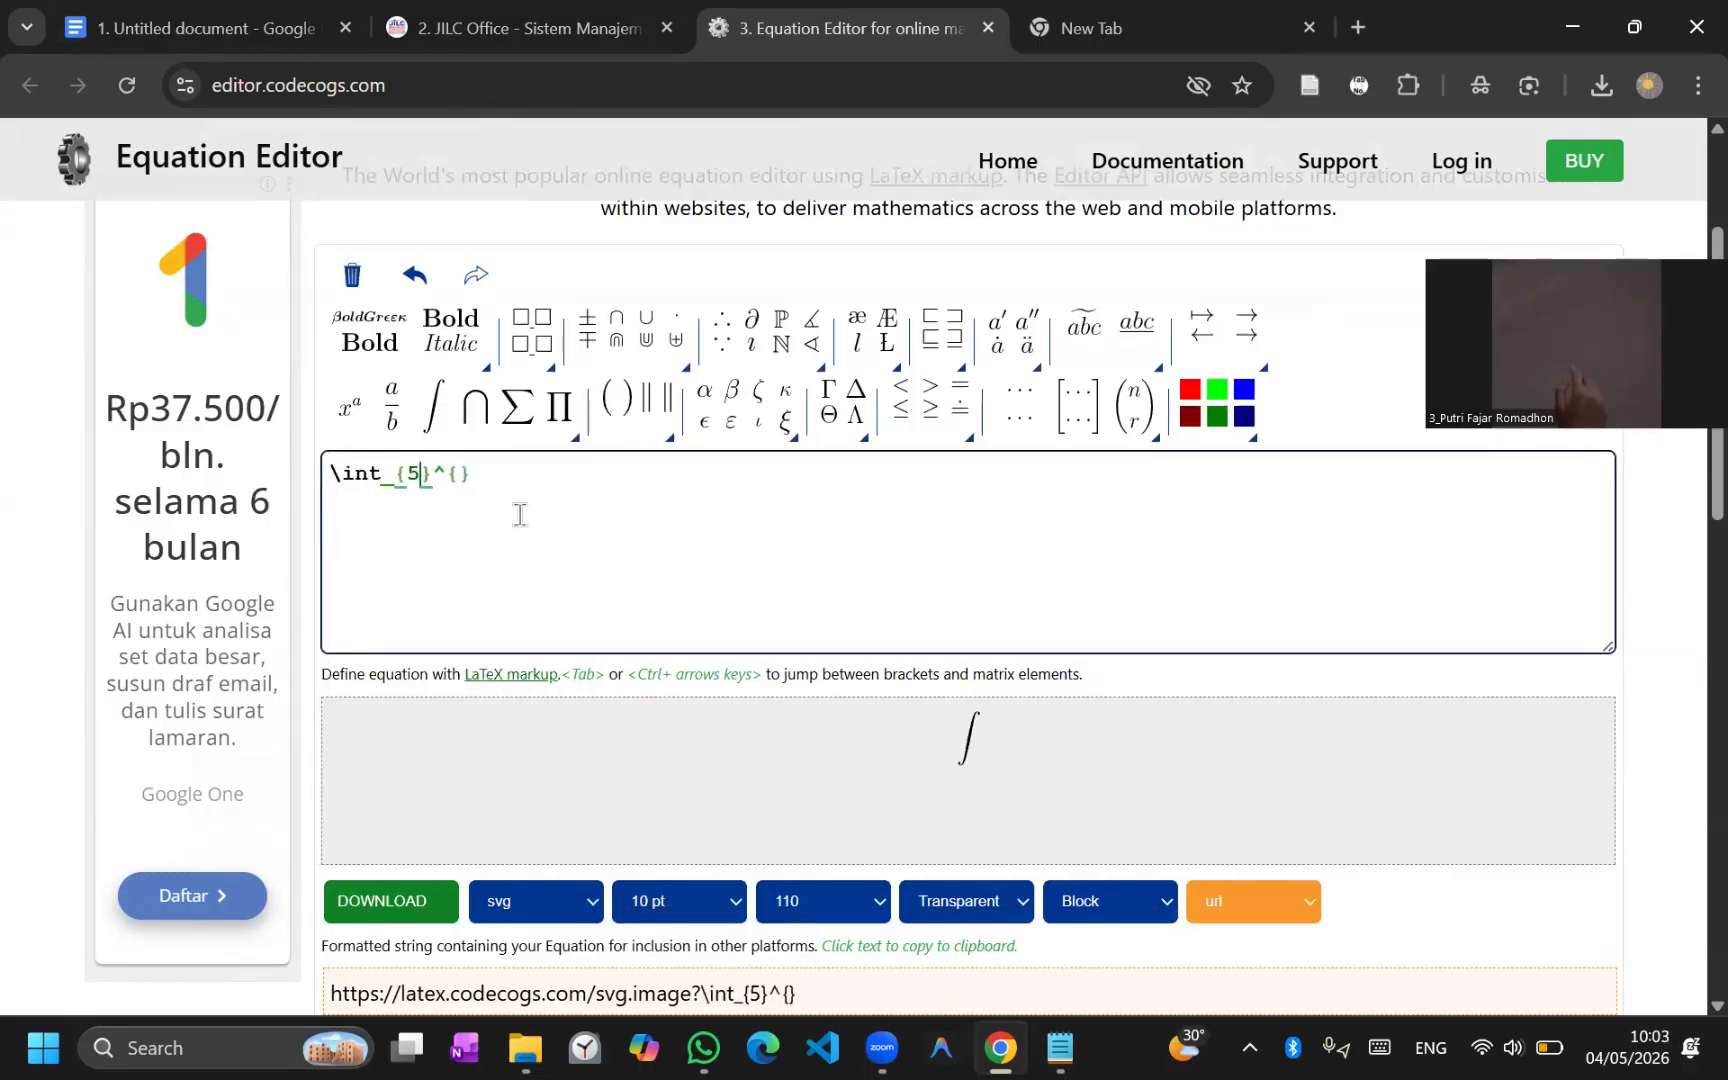
{"action": "left_click", "coordinate": [457, 474]}
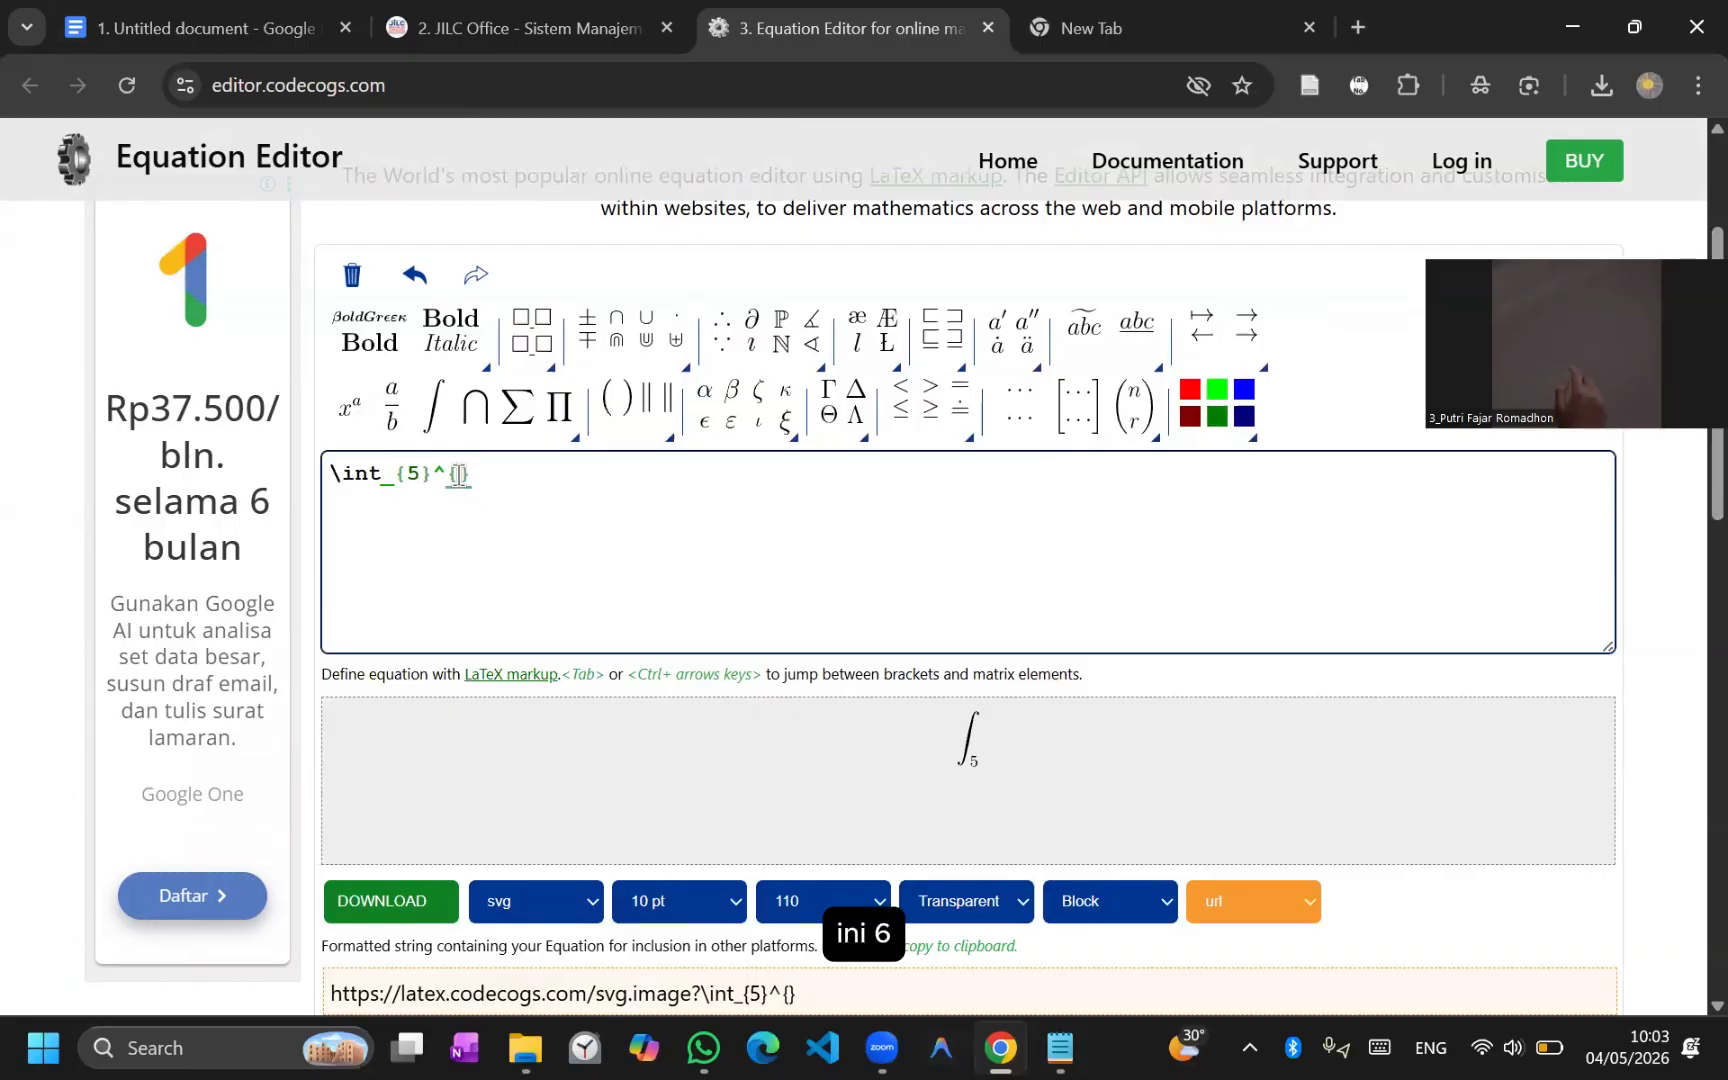
{"action": "type", "text": "6"}
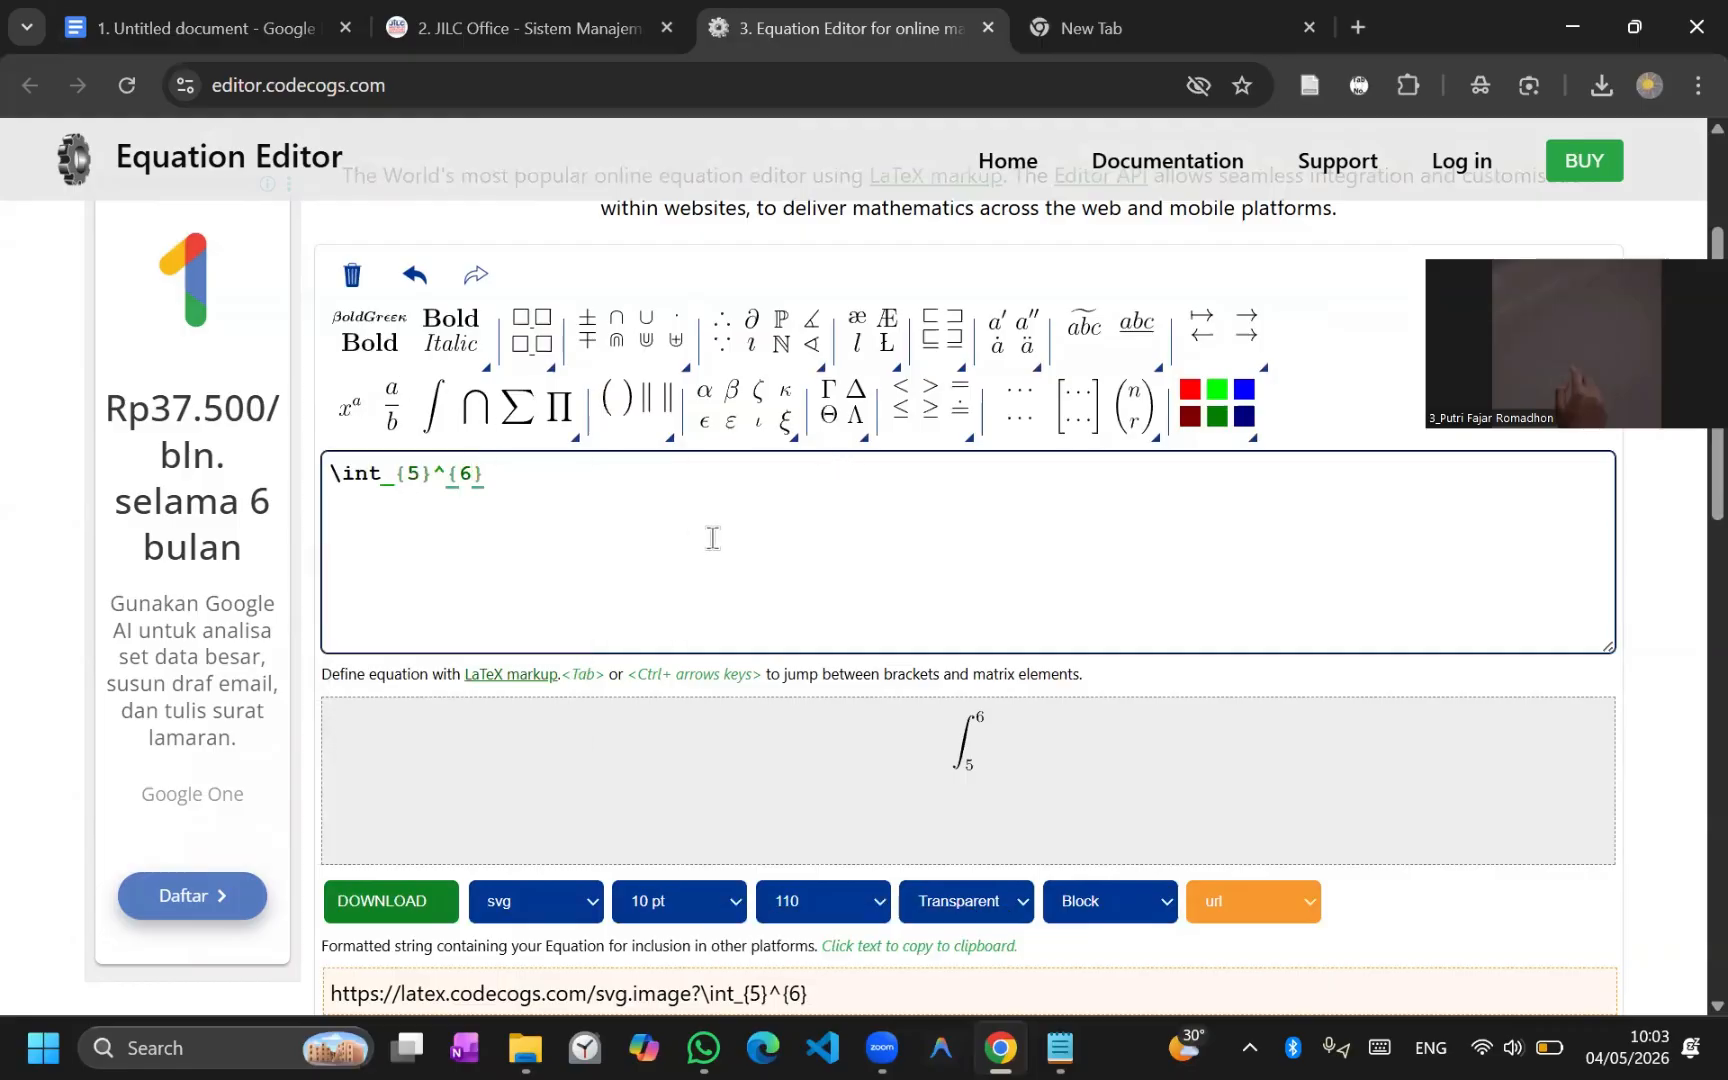
{"action": "scroll", "coordinate": [981, 677], "scroll_direction": "up", "scroll_amount": 5}
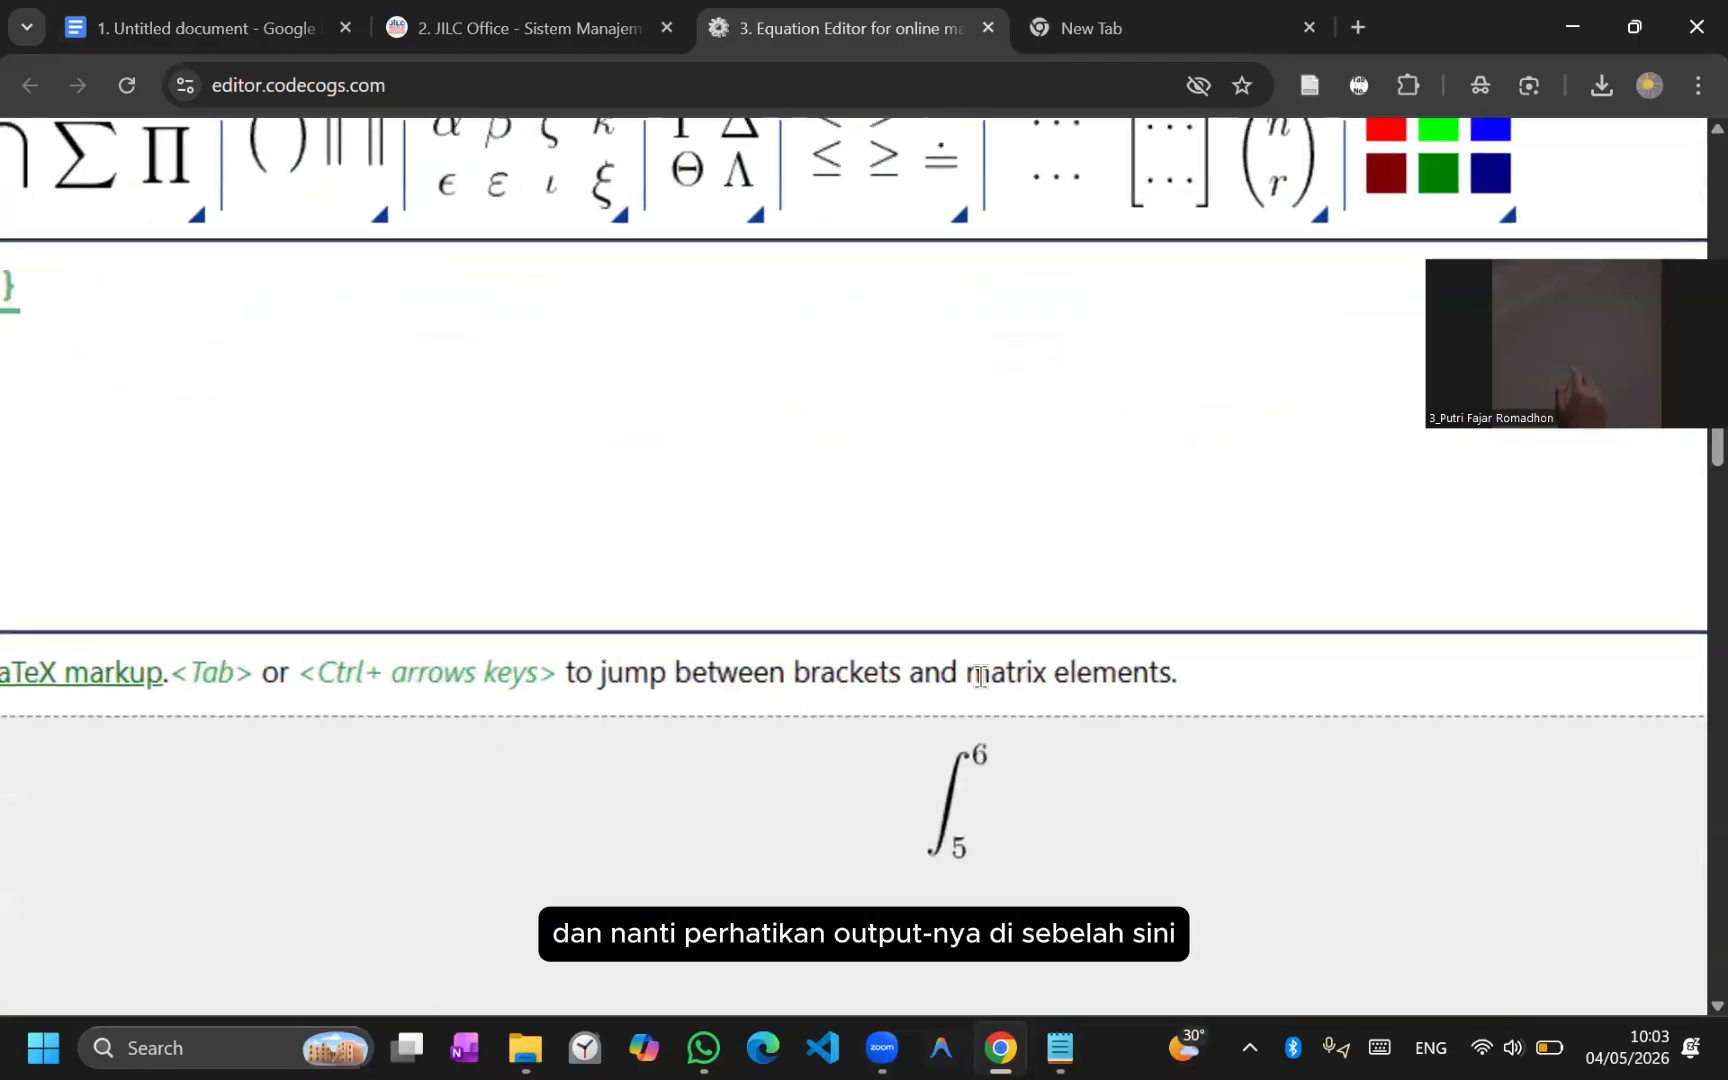
{"action": "scroll", "coordinate": [981, 678], "scroll_direction": "down", "scroll_amount": 2}
{"action": "scroll", "coordinate": [1013, 545], "scroll_direction": "up", "scroll_amount": 3}
{"action": "scroll", "coordinate": [1013, 545], "scroll_direction": "down", "scroll_amount": 5}
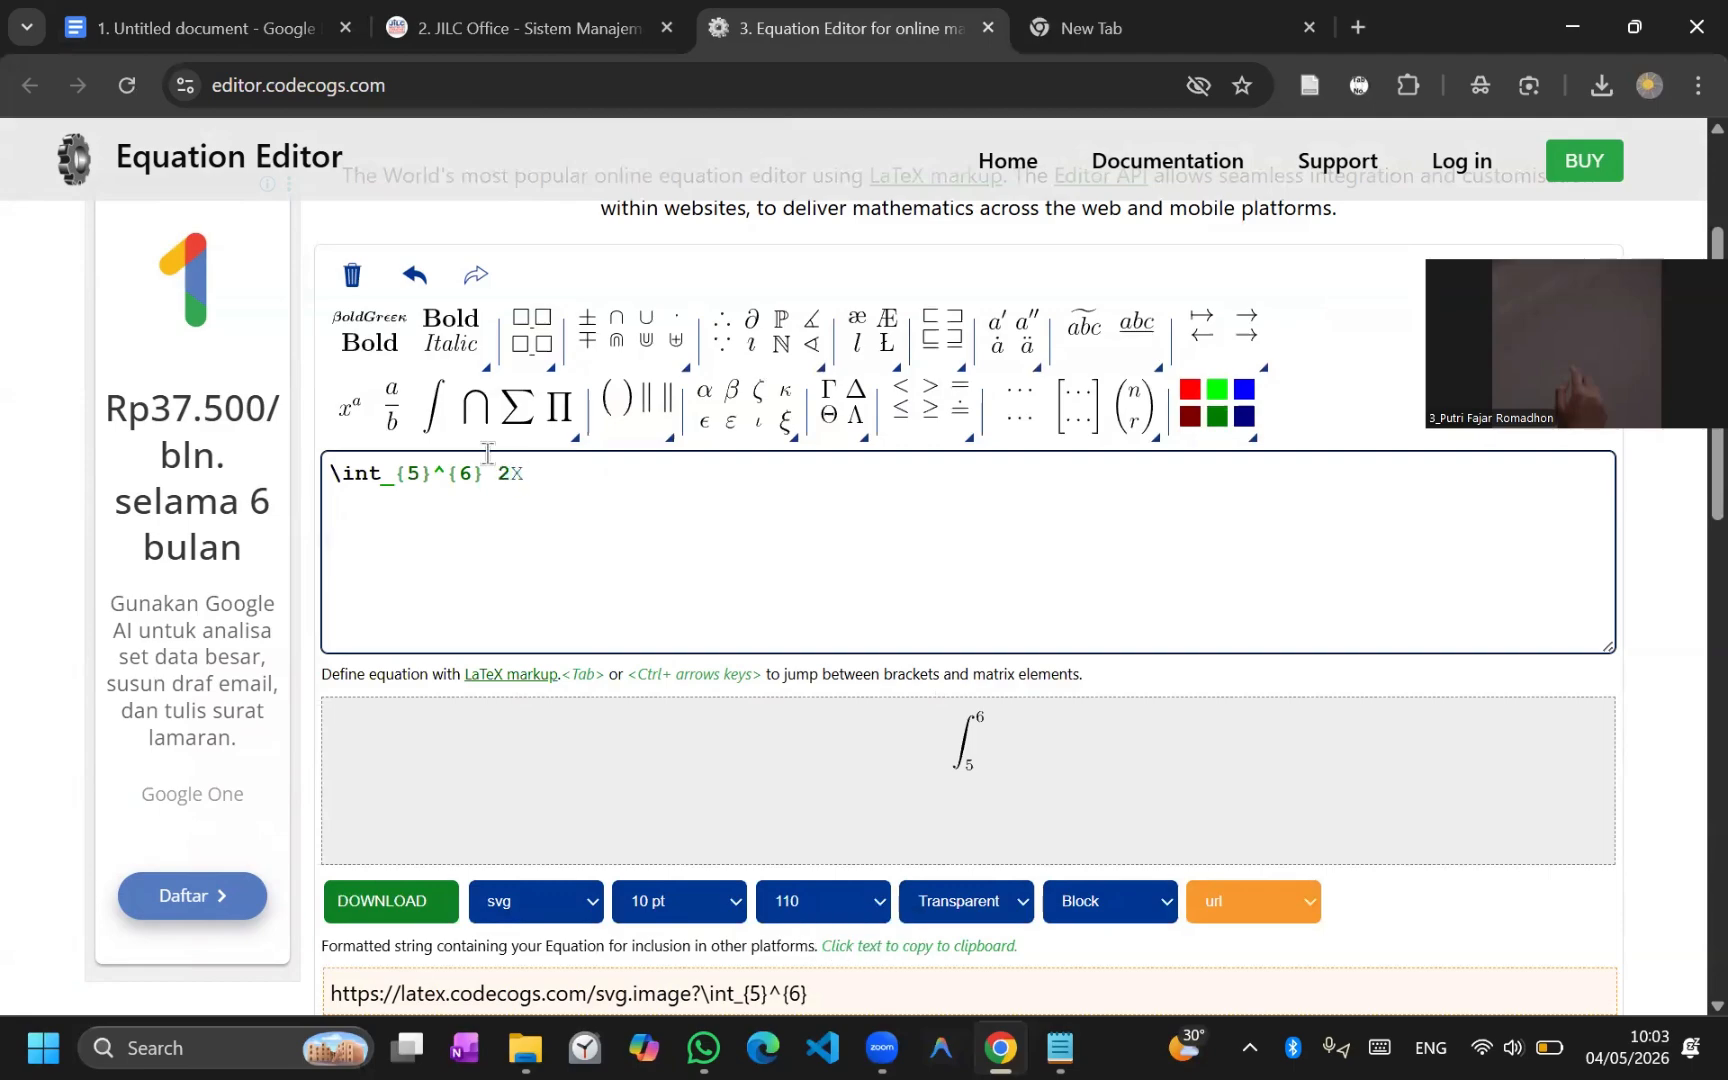
Step: Raise the X in the integrand to the power 2 and add +64 after it, giving \int_{5}^{6} 2X^{2}+64
{"action": "left_click", "coordinate": [350, 407]}
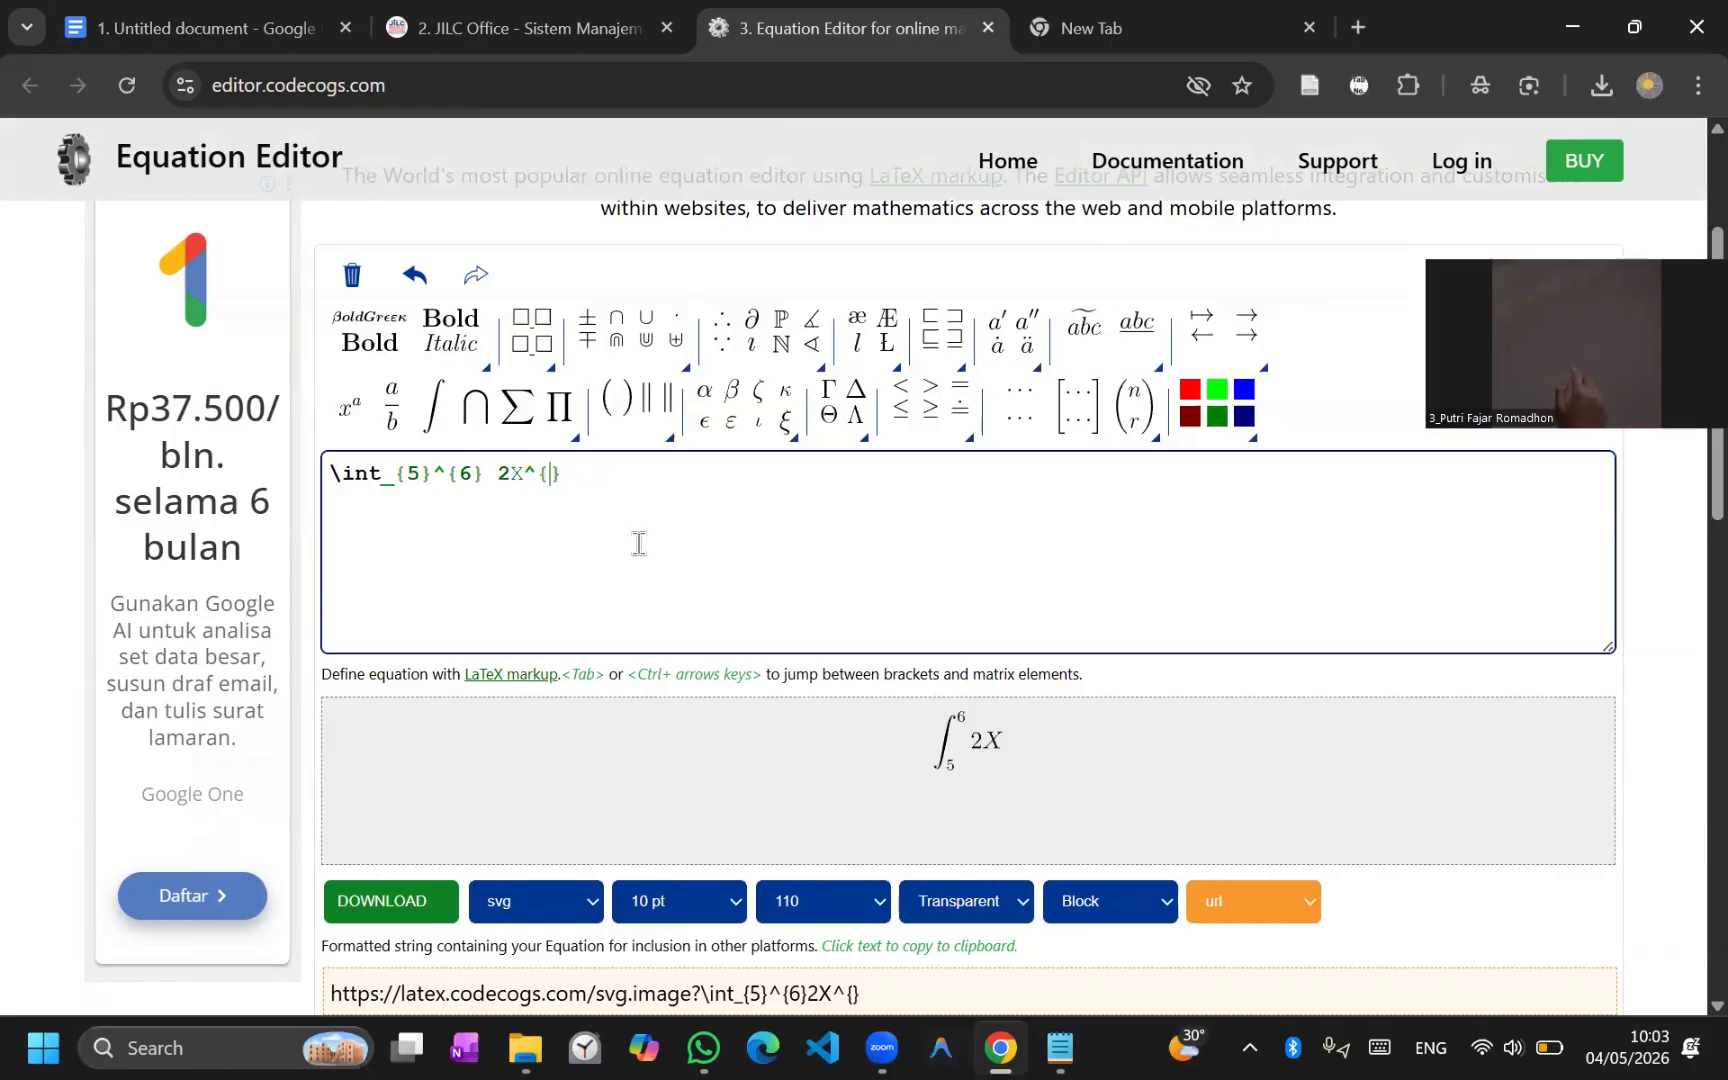
{"action": "left_click", "coordinate": [635, 486]}
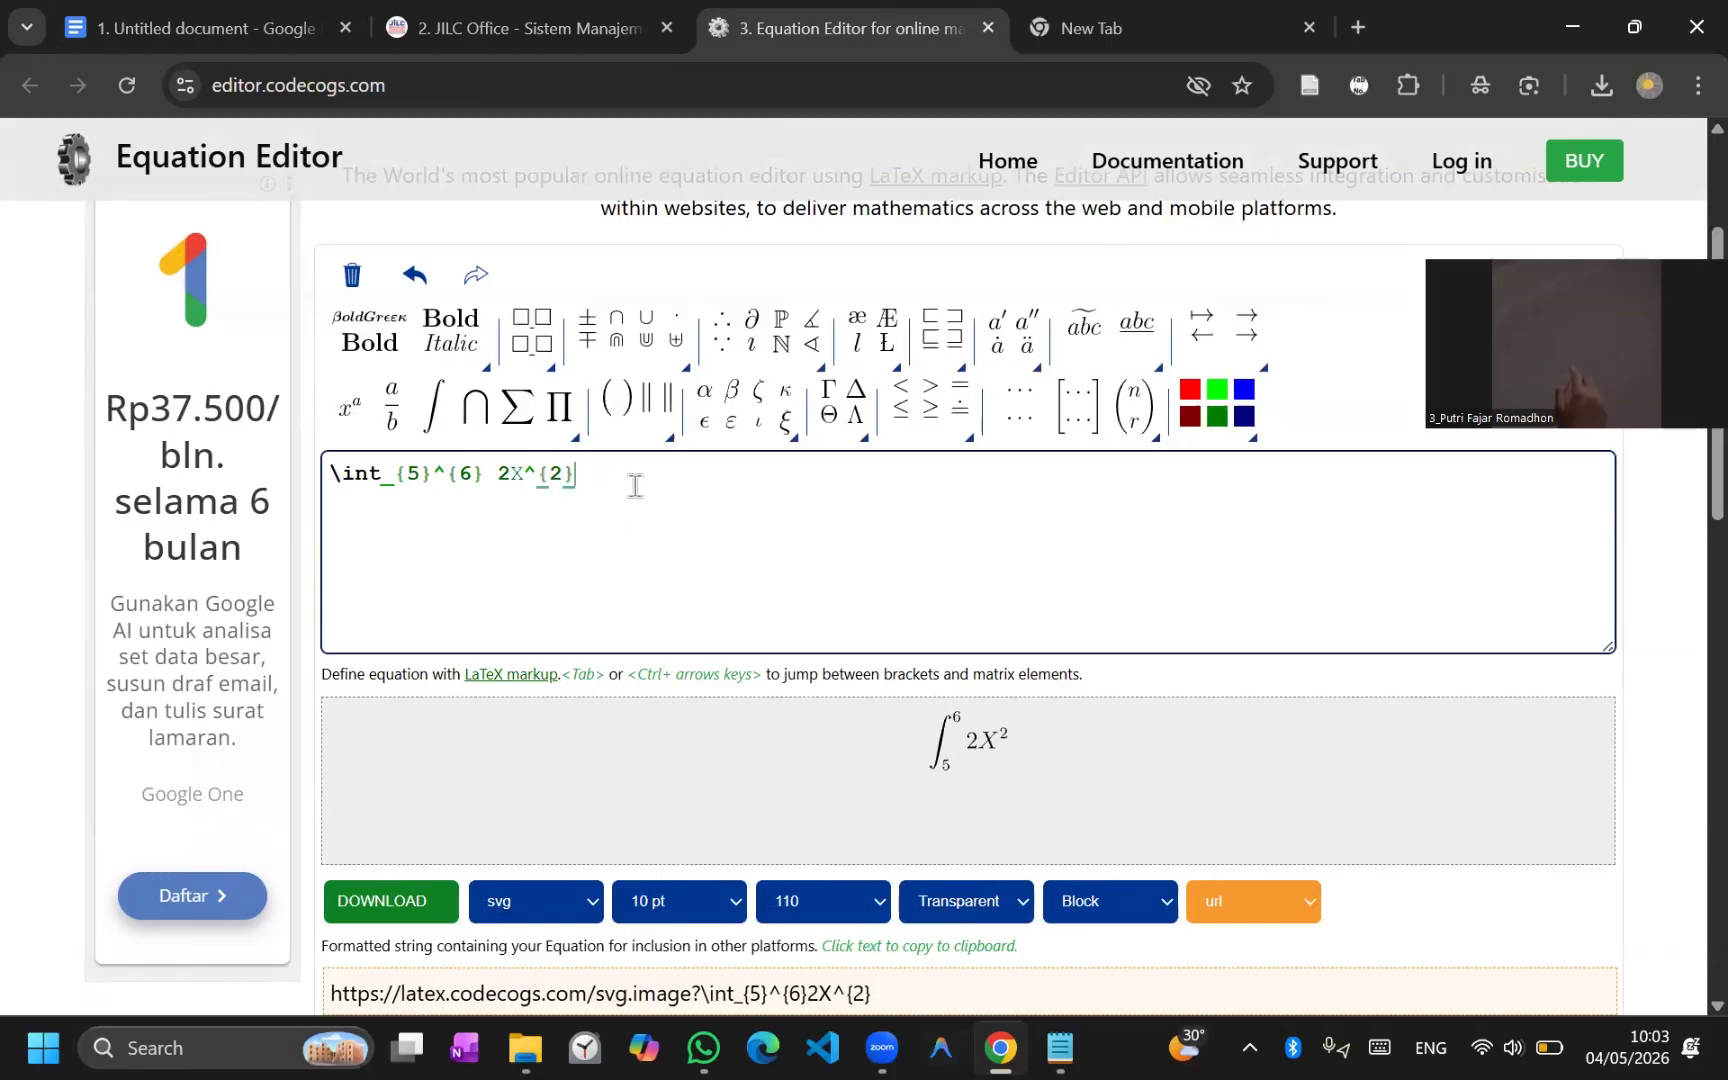
{"action": "type", "text": "+64"}
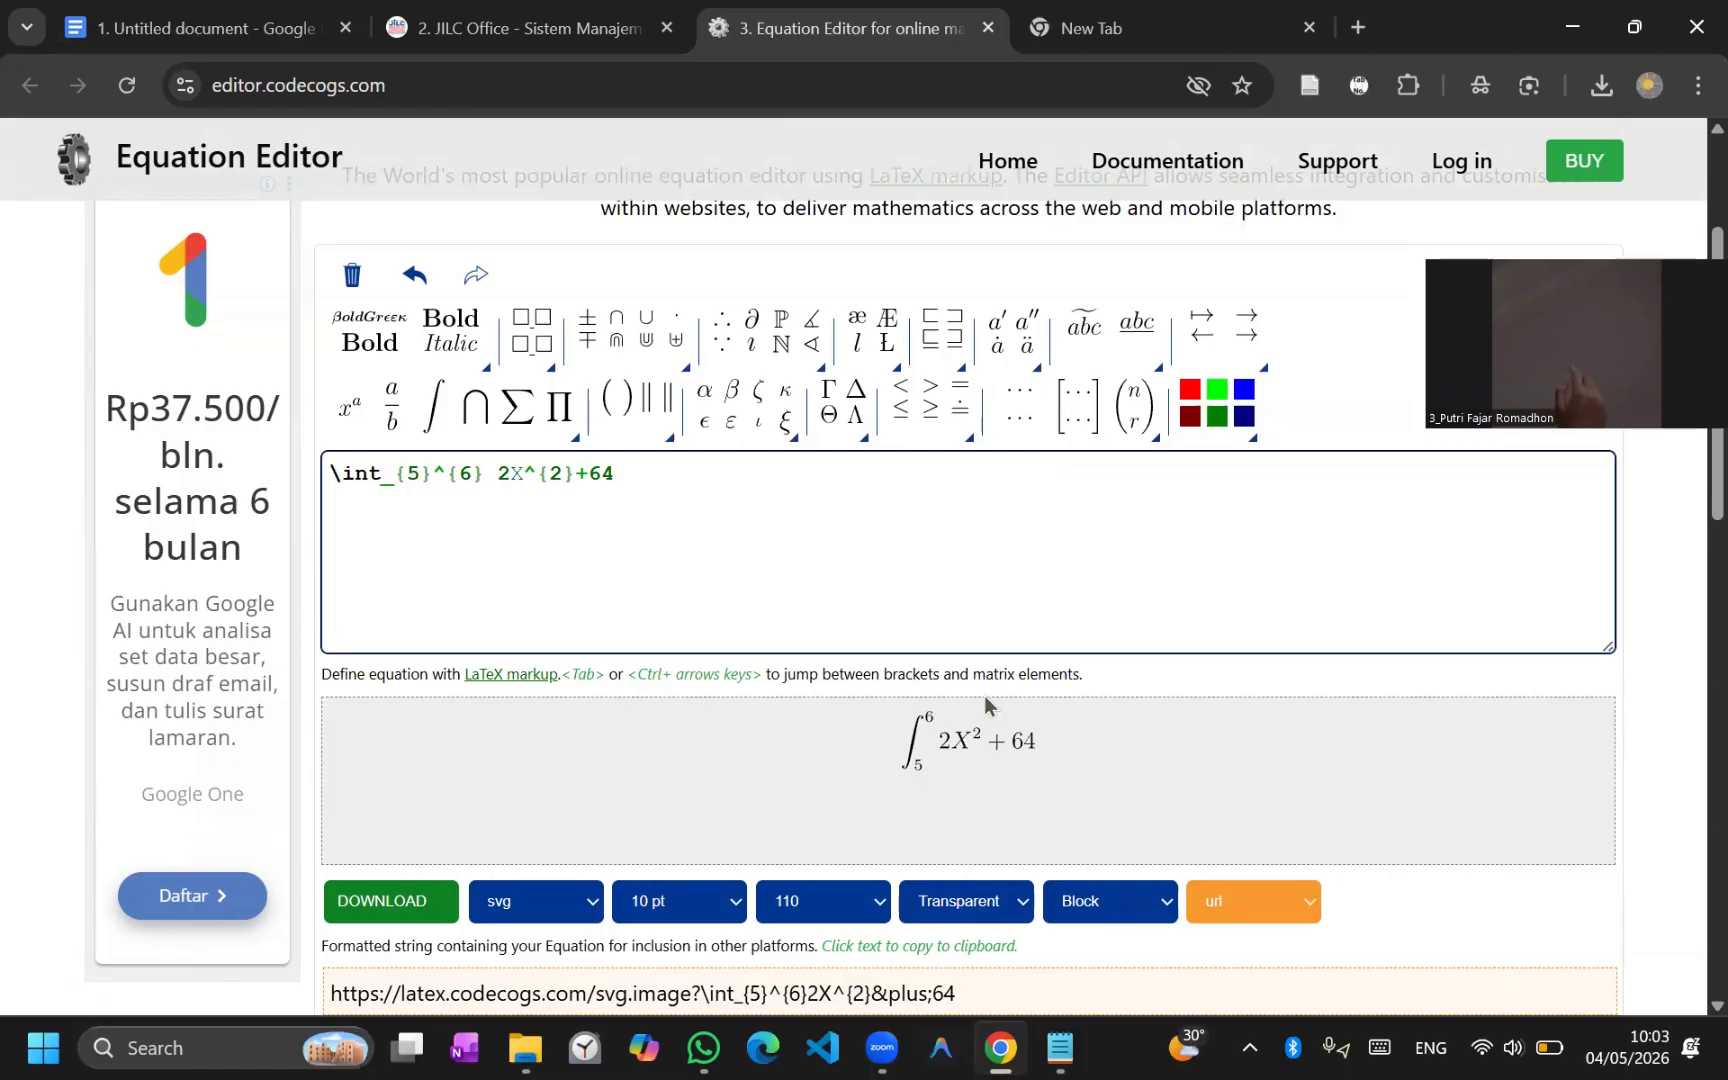
{"action": "scroll", "coordinate": [984, 695], "scroll_direction": "down", "scroll_amount": 1}
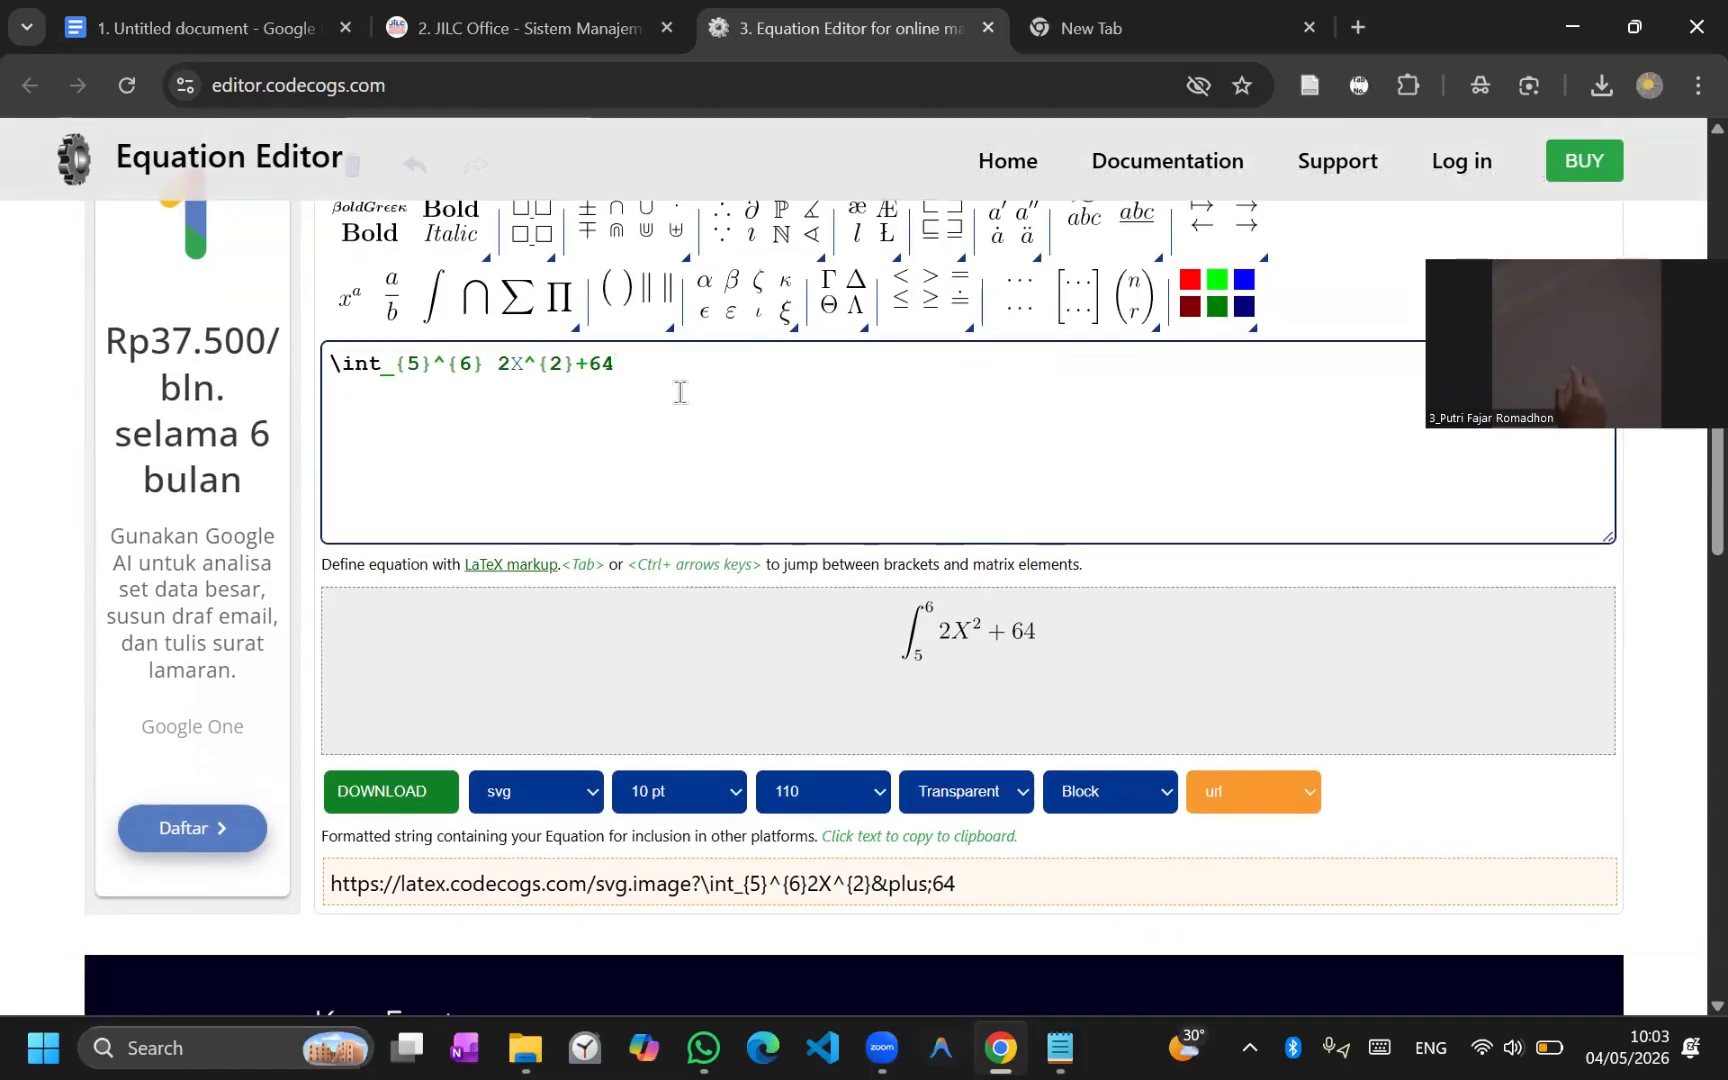
{"action": "scroll", "coordinate": [680, 391], "scroll_direction": "up", "scroll_amount": 1}
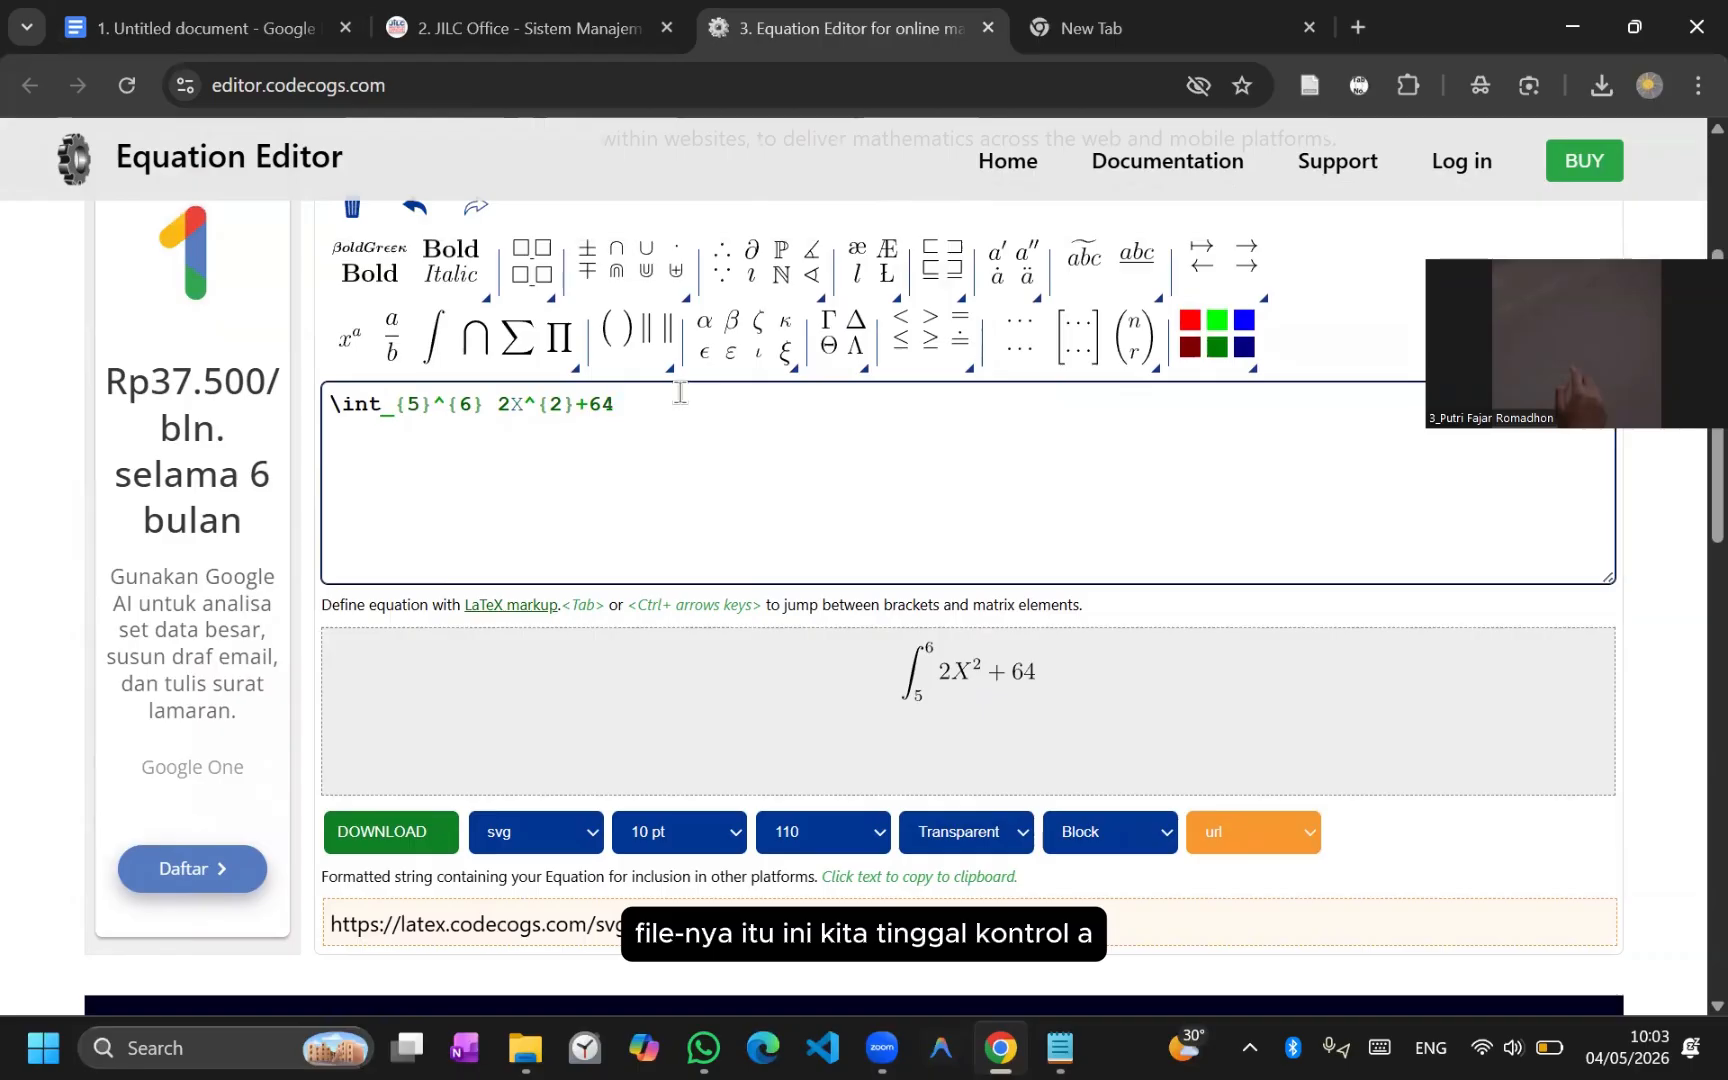
Step: Copy the whole equation code into the Google Docs document under the last "SOAL:" heading, enclosed in single dollar signs
{"action": "key", "text": "ctrl+a"}
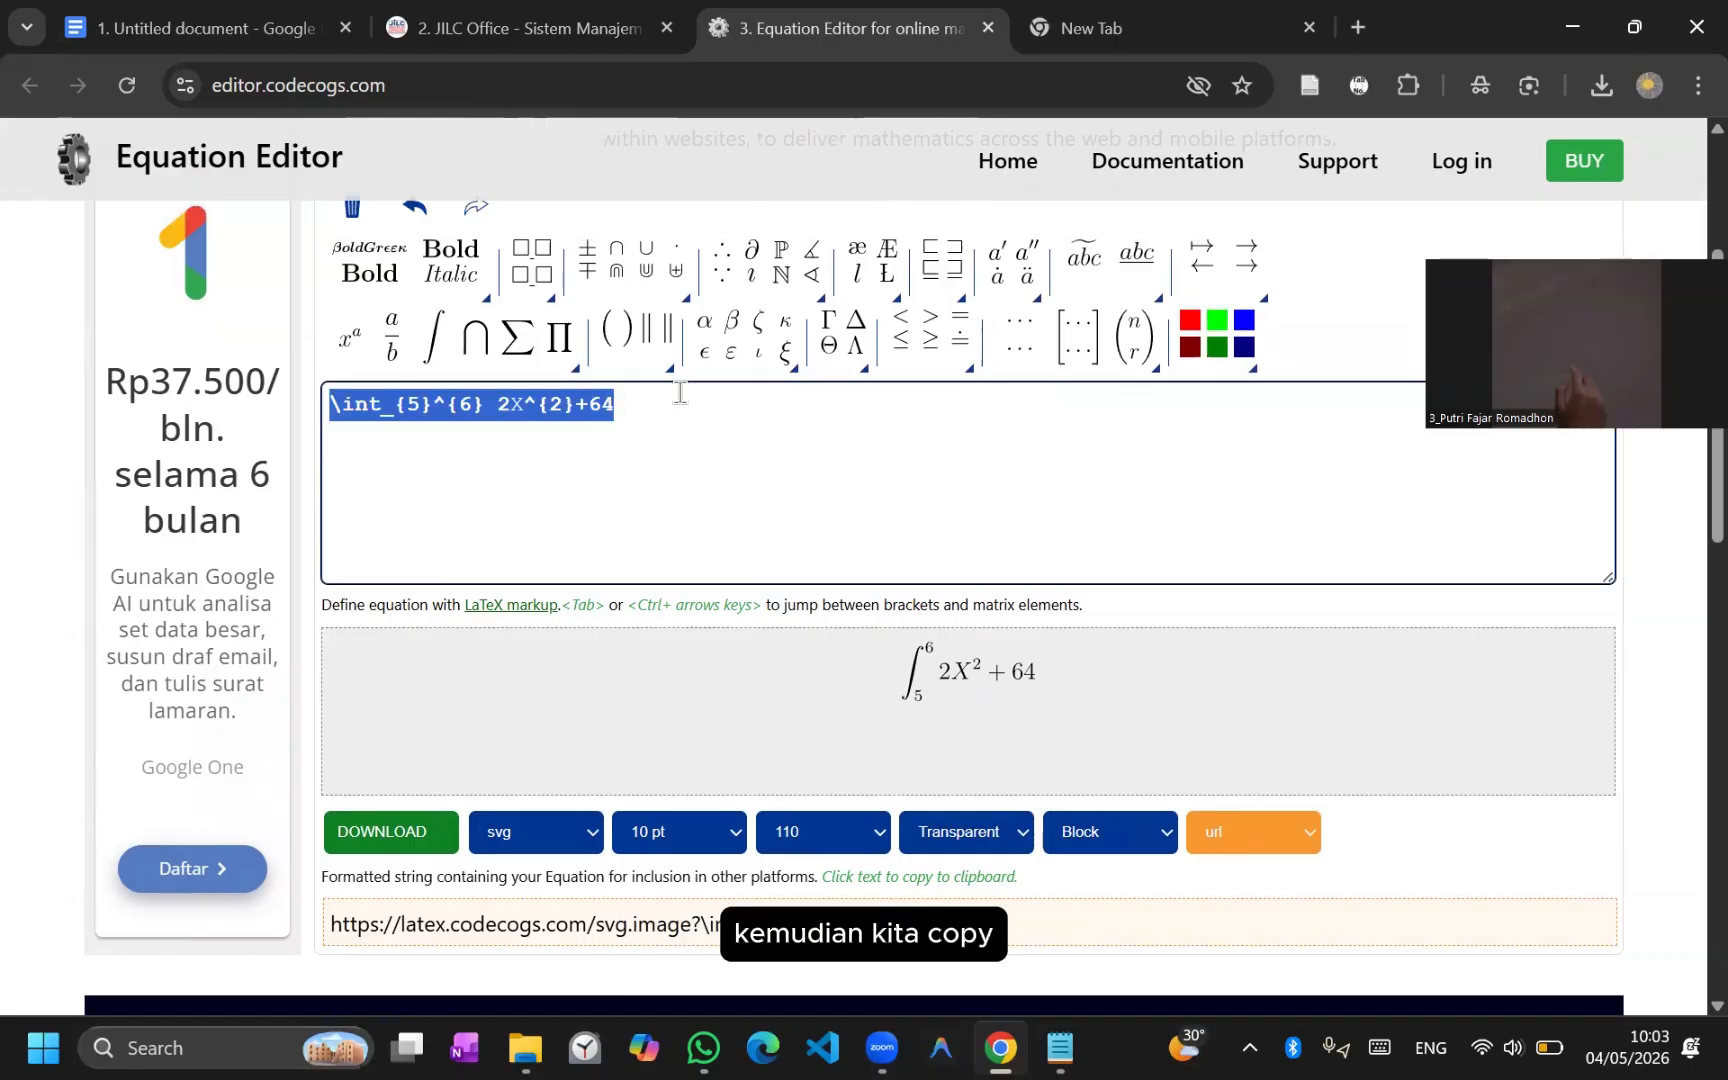
{"action": "left_click", "coordinate": [275, 38]}
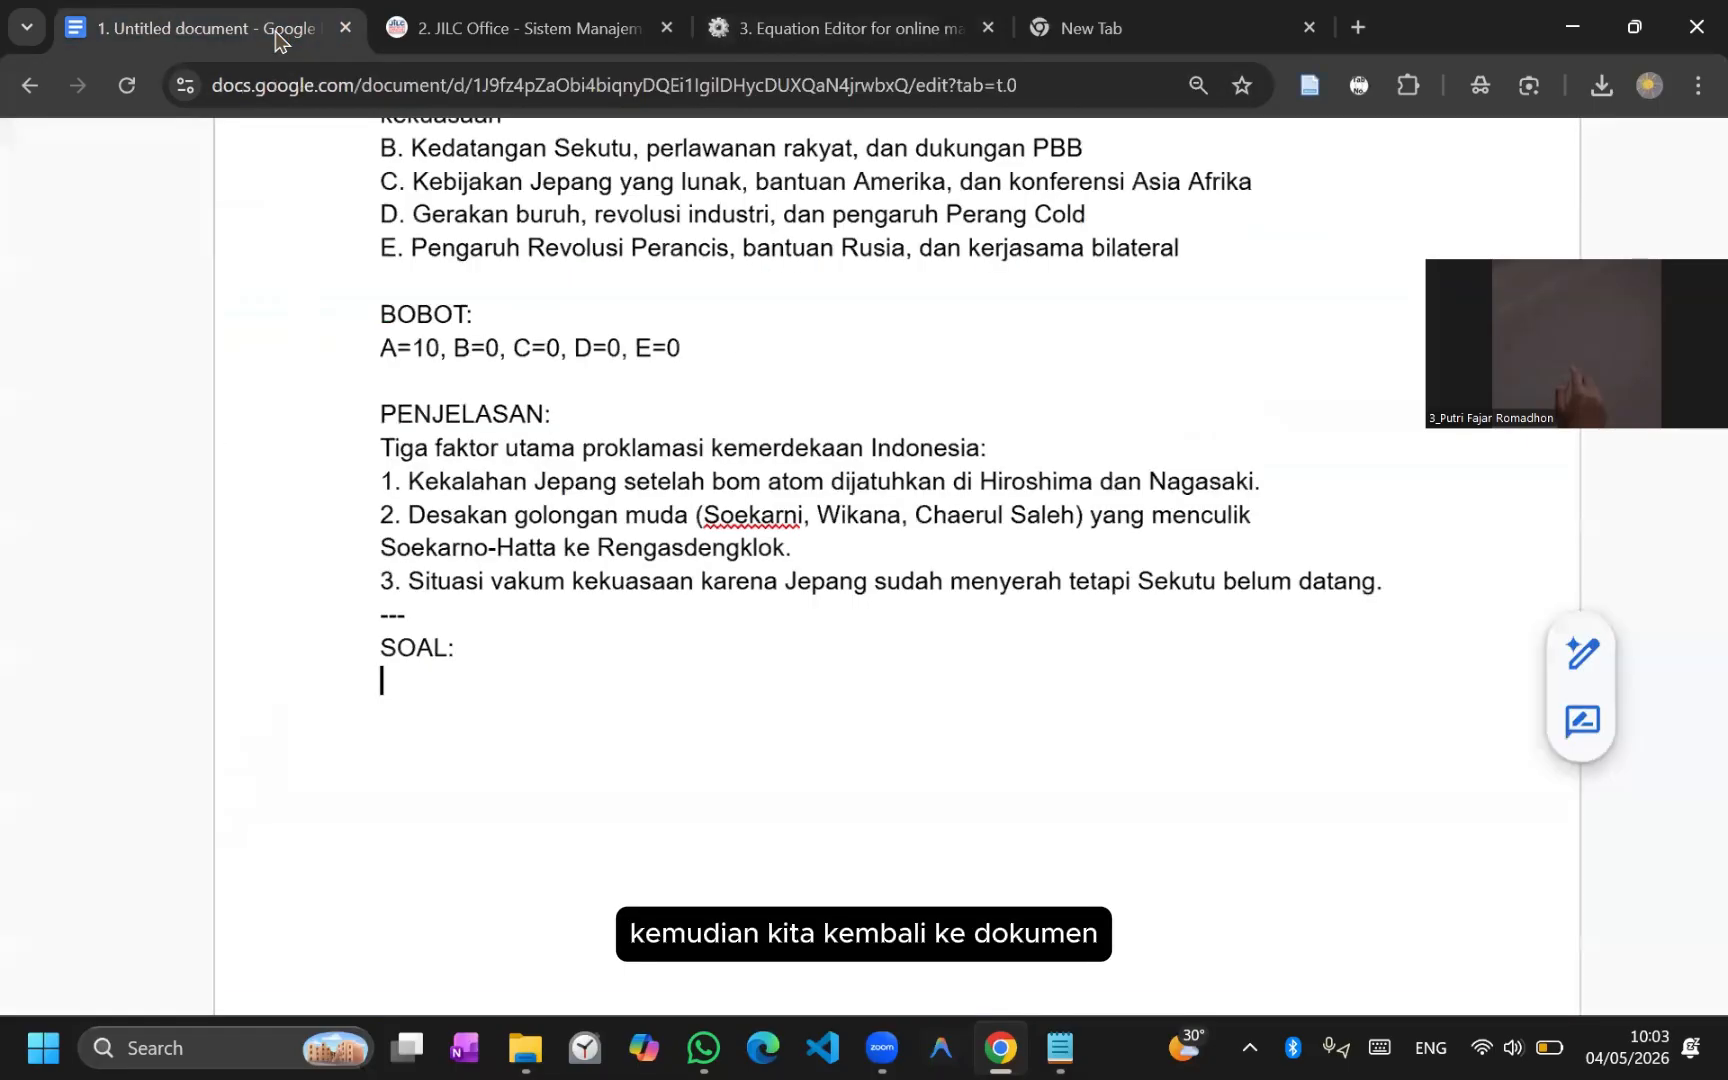
{"action": "left_click", "coordinate": [612, 743]}
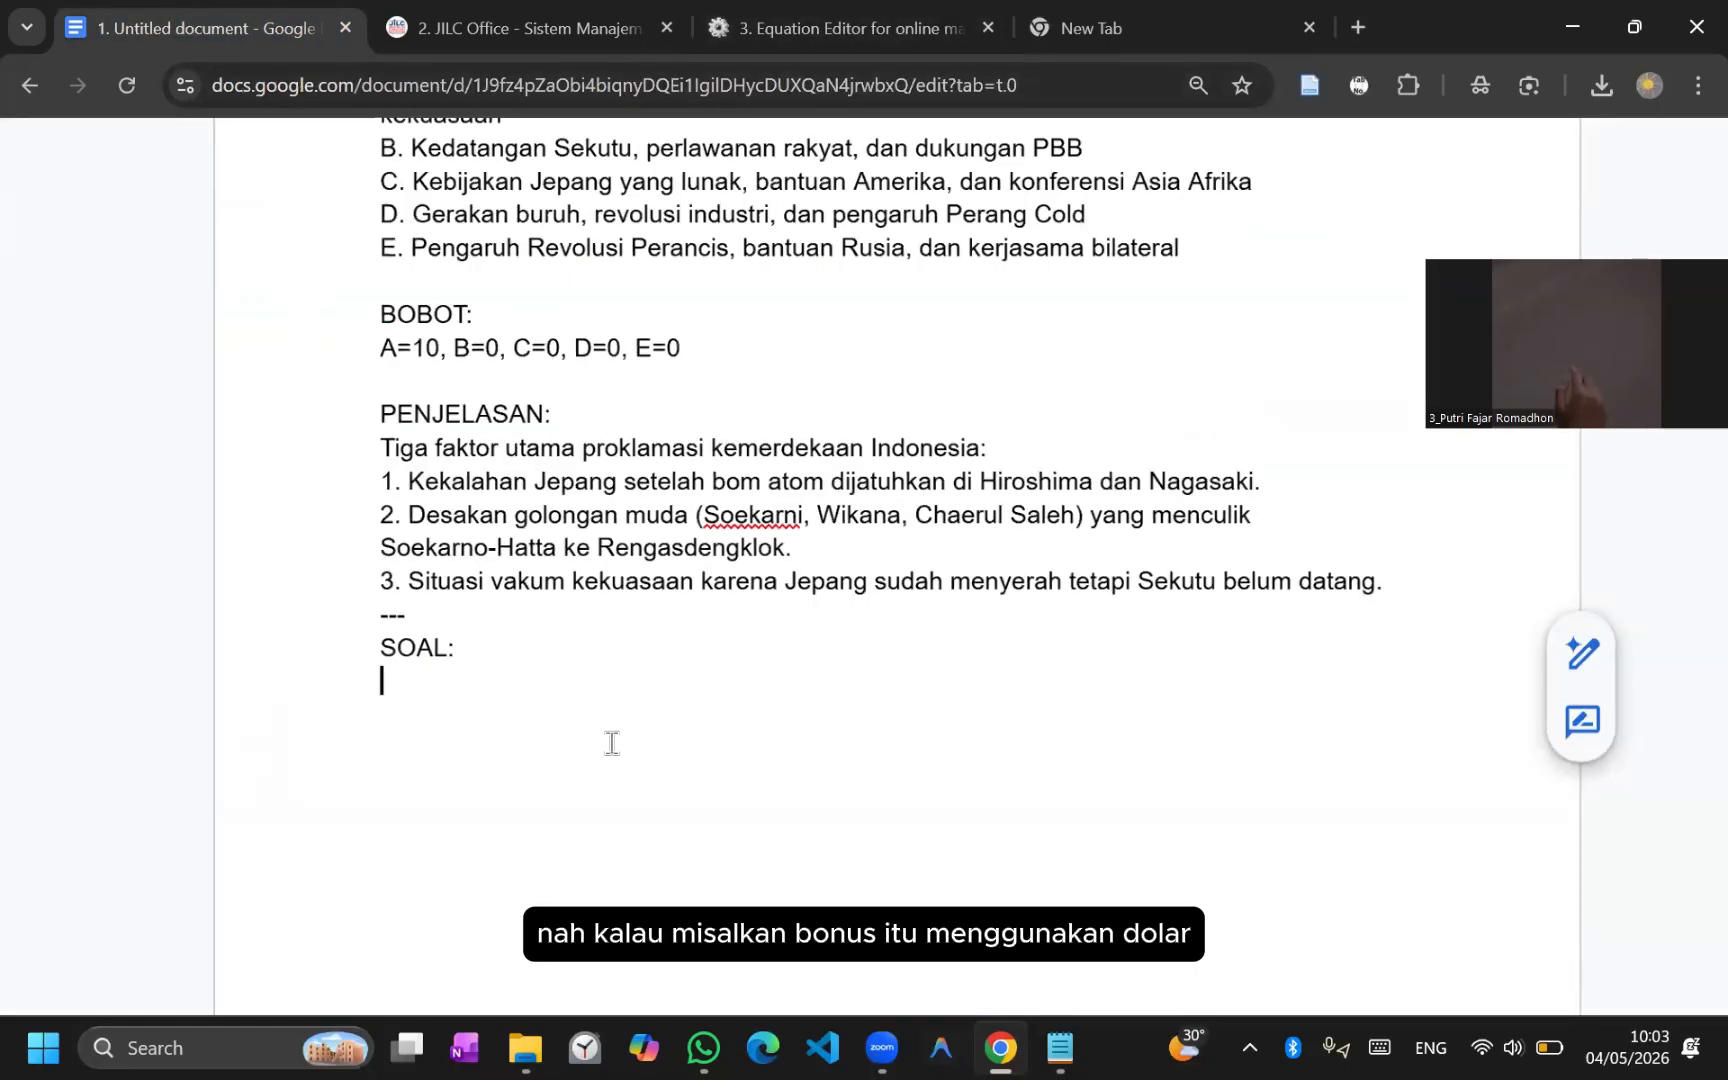
{"action": "type", "text": "$"}
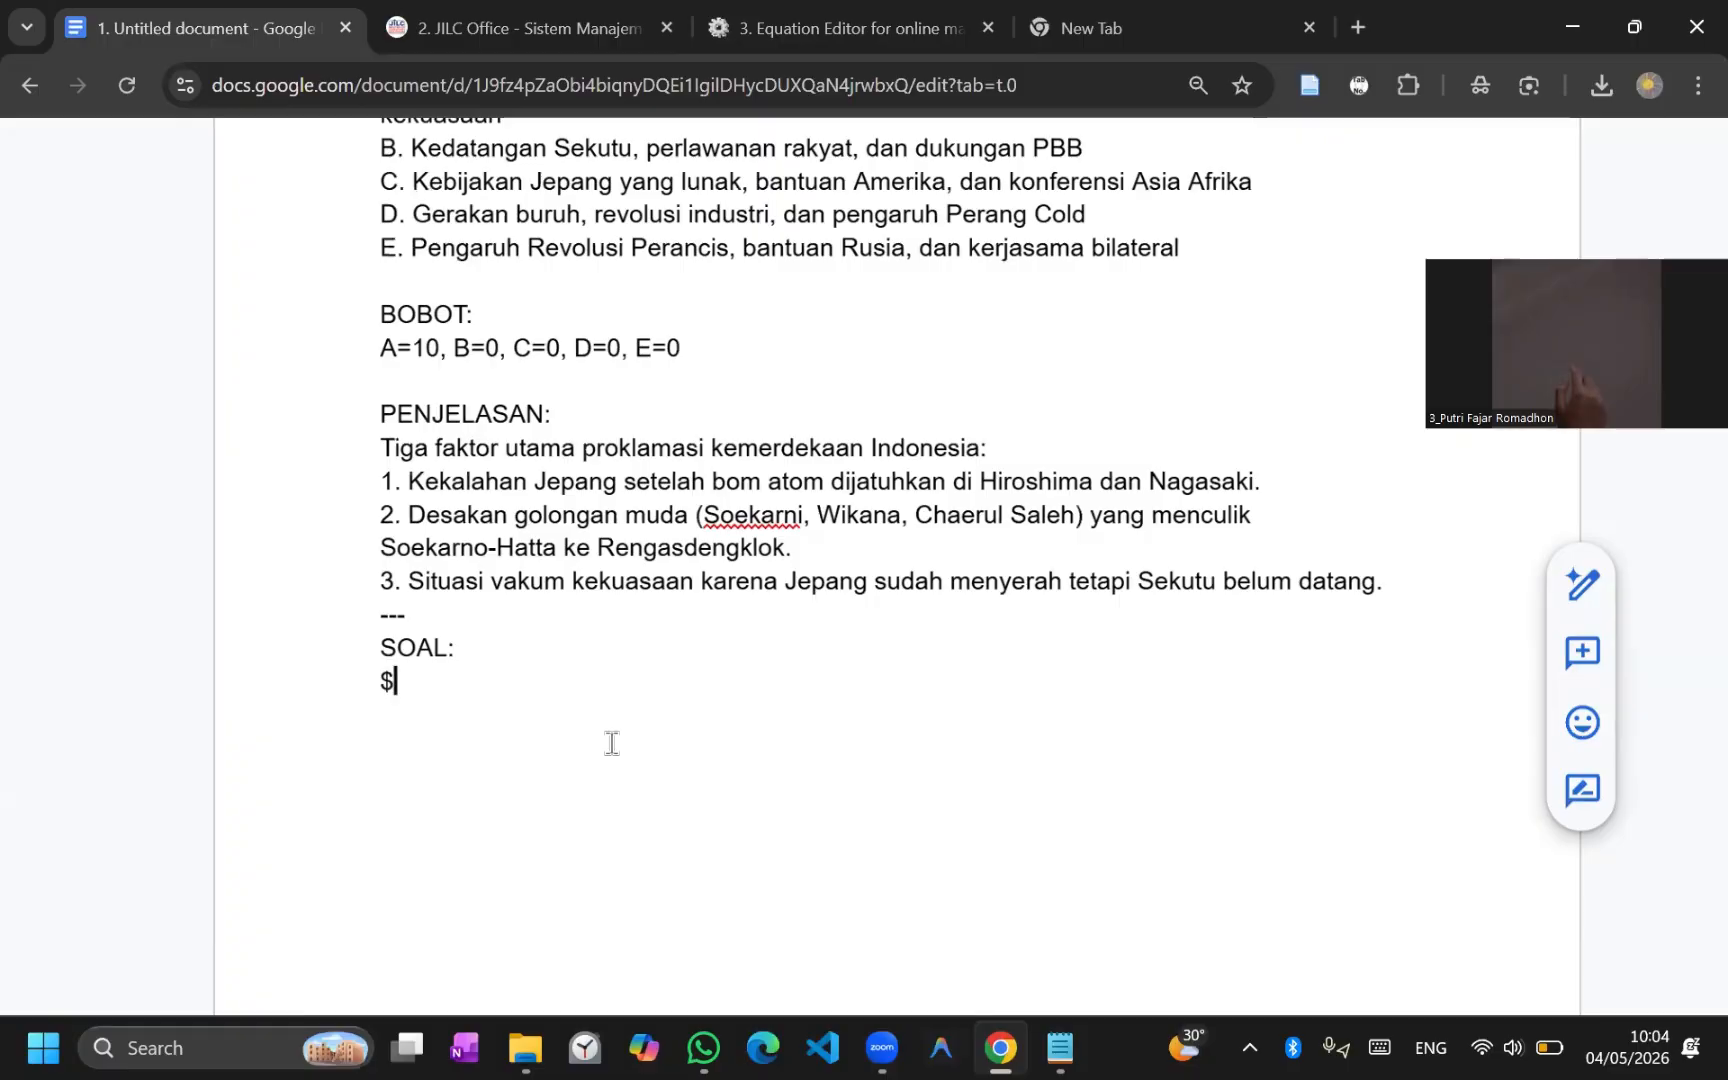
{"action": "type", "text": "$"}
{"action": "scroll", "coordinate": [966, 735], "scroll_direction": "down", "scroll_amount": 5}
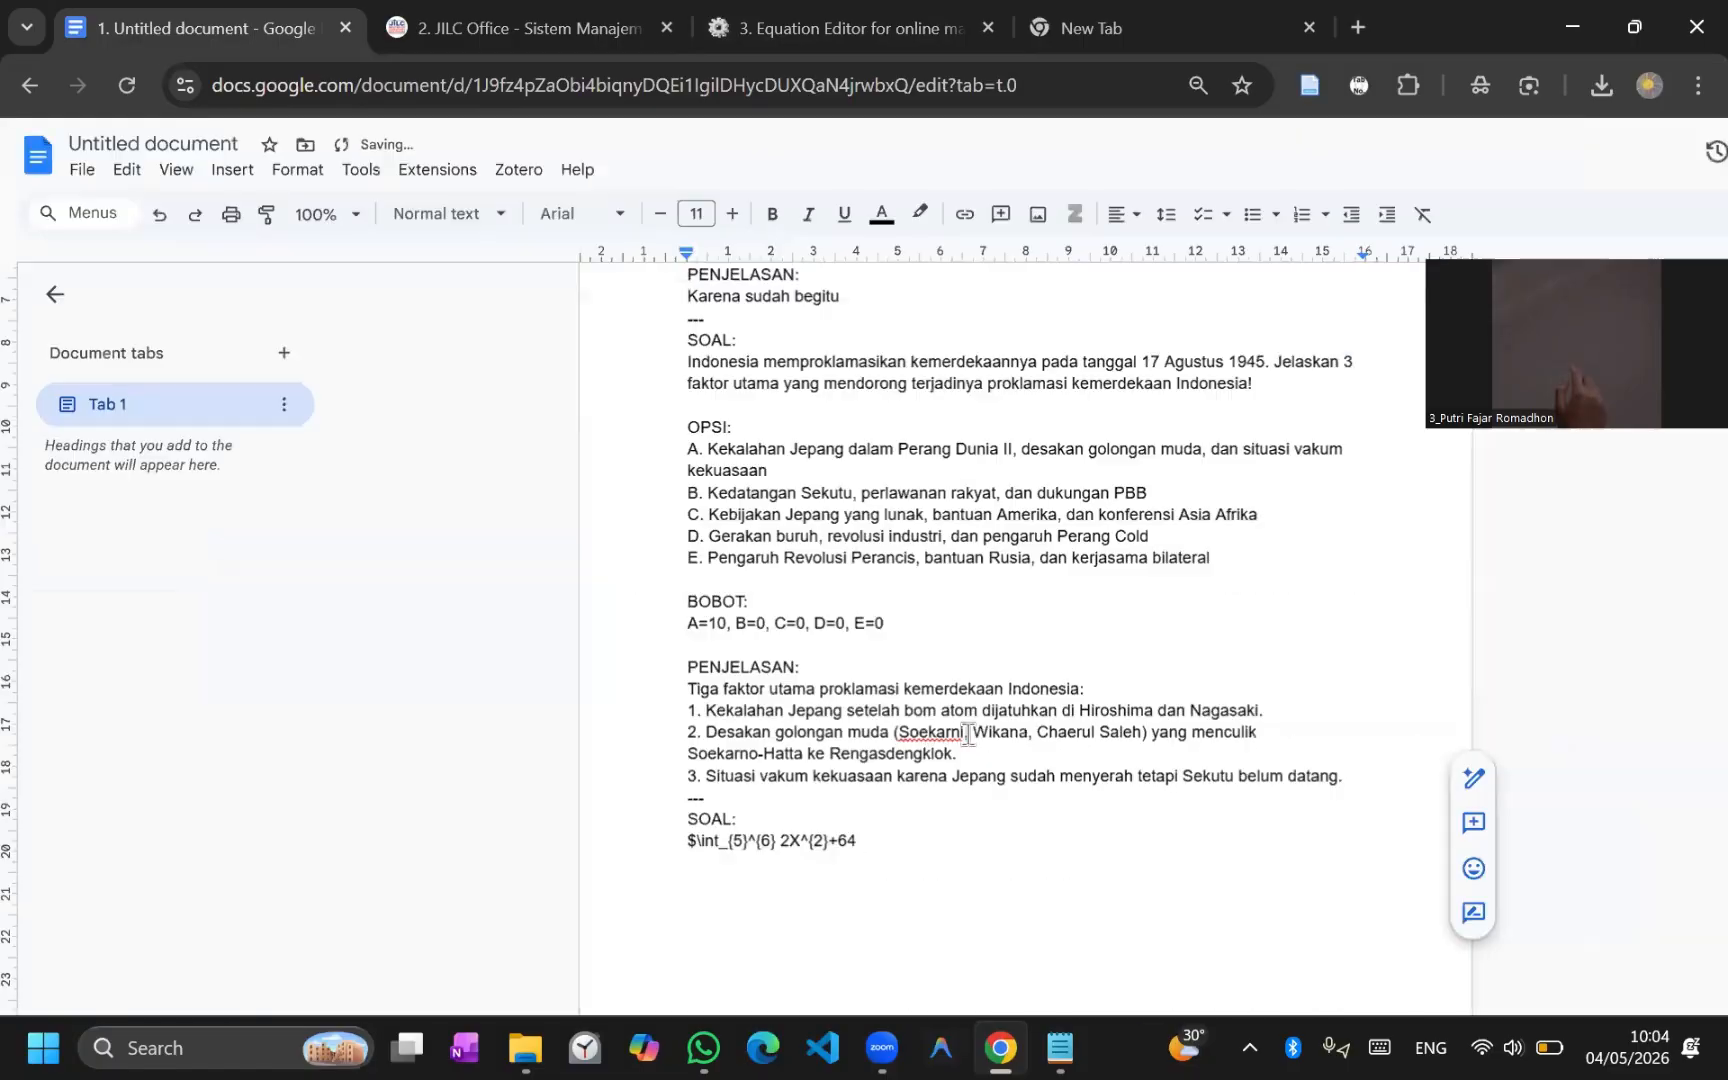
{"action": "scroll", "coordinate": [675, 658], "scroll_direction": "up", "scroll_amount": 3}
{"action": "scroll", "coordinate": [675, 658], "scroll_direction": "up", "scroll_amount": 2}
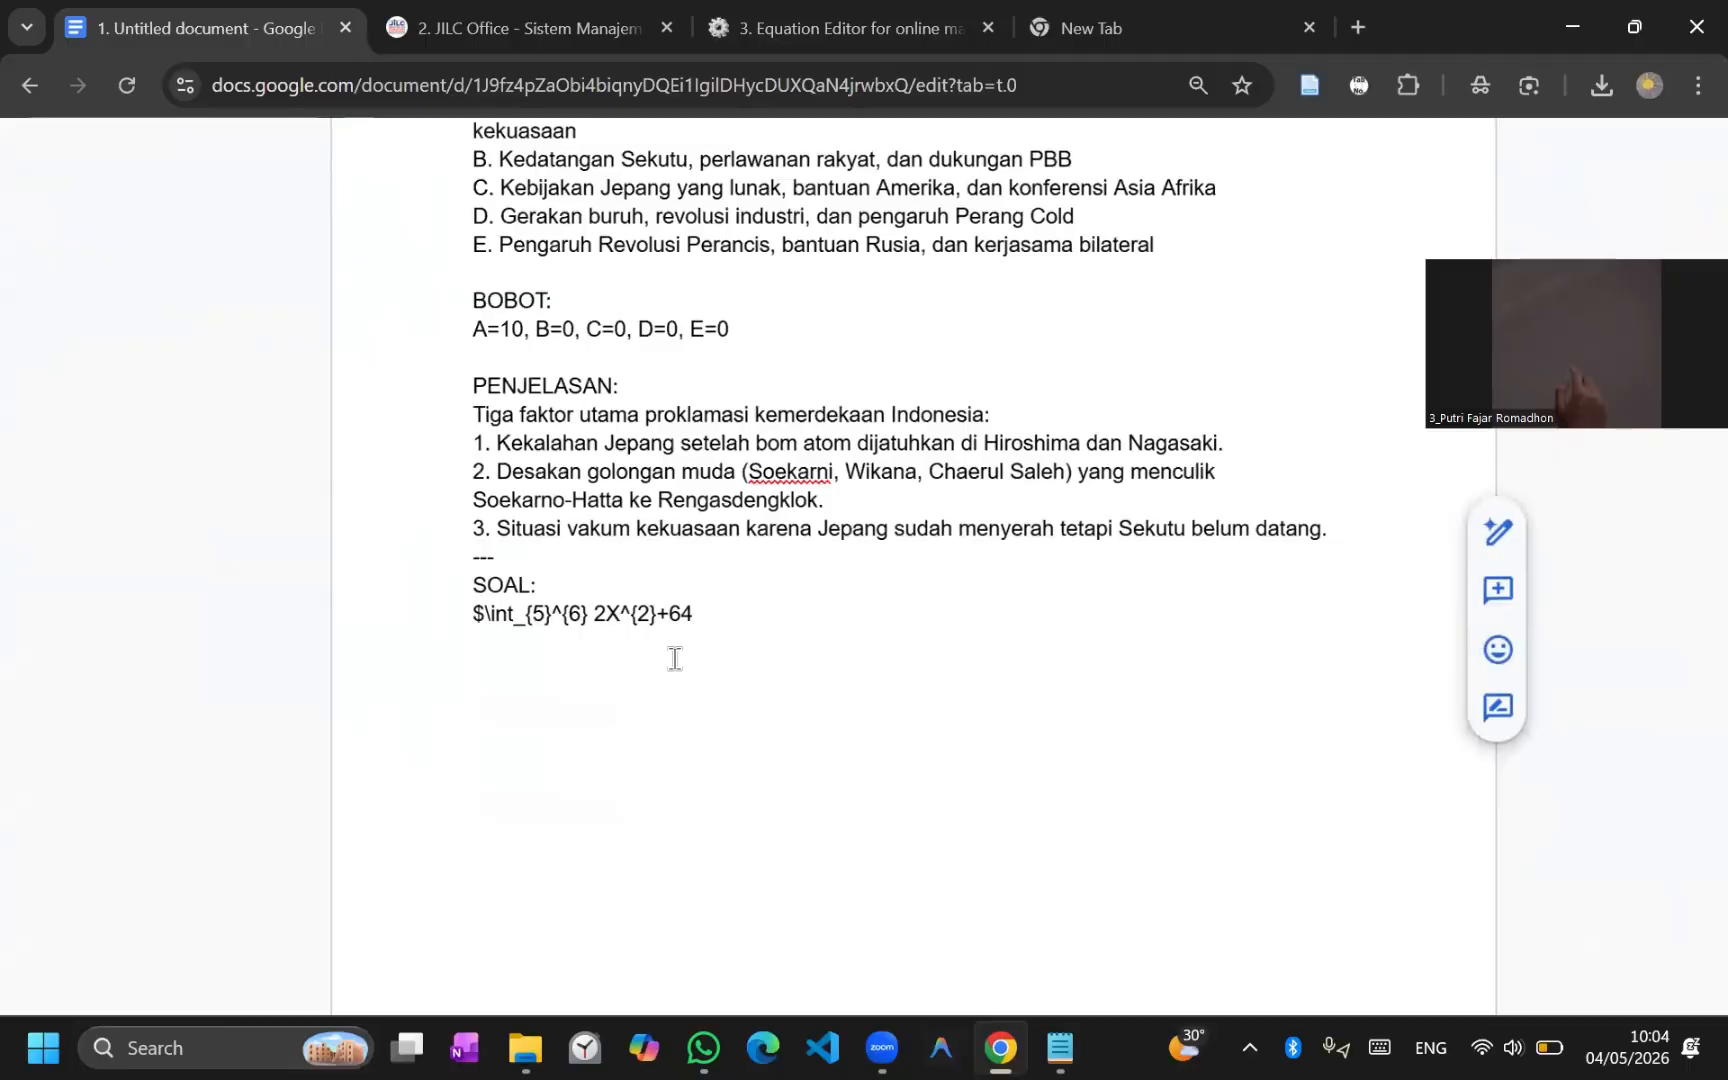
{"action": "type", "text": "$"}
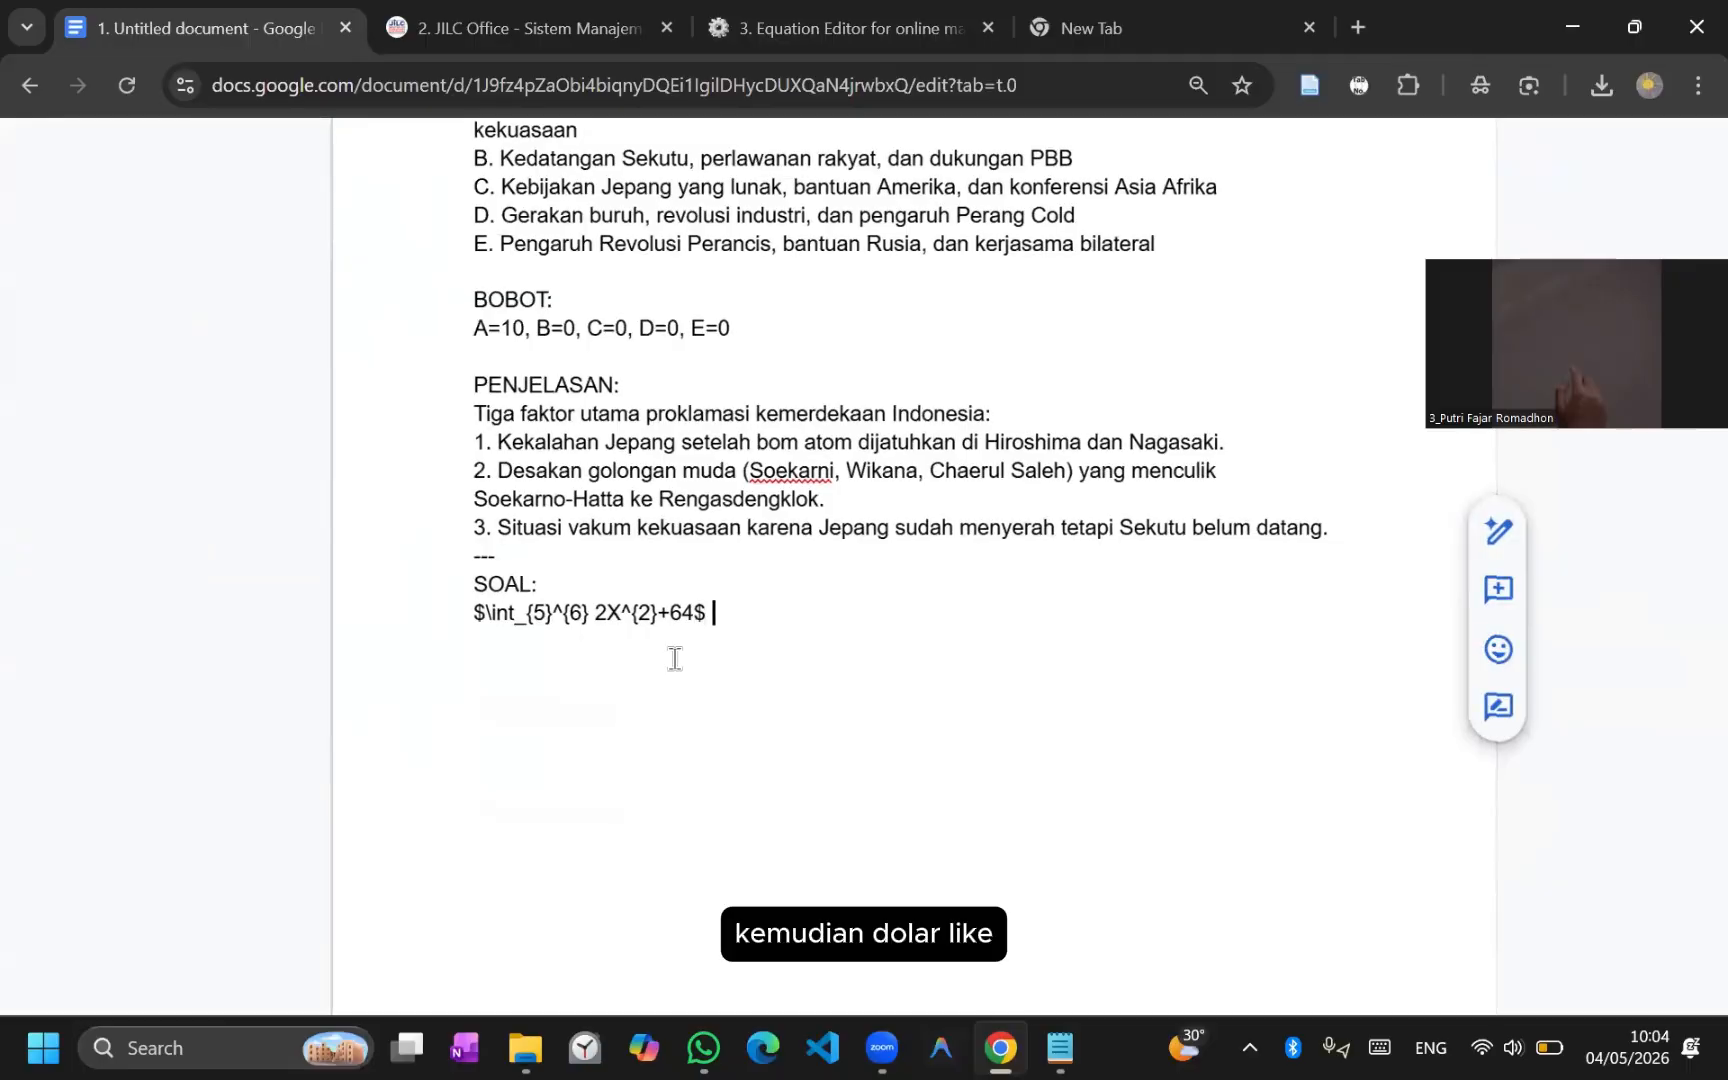
Step: Add the heading "OPSI:" after a blank line below the integral formula, with a new line under it
{"action": "key", "text": "Return"}
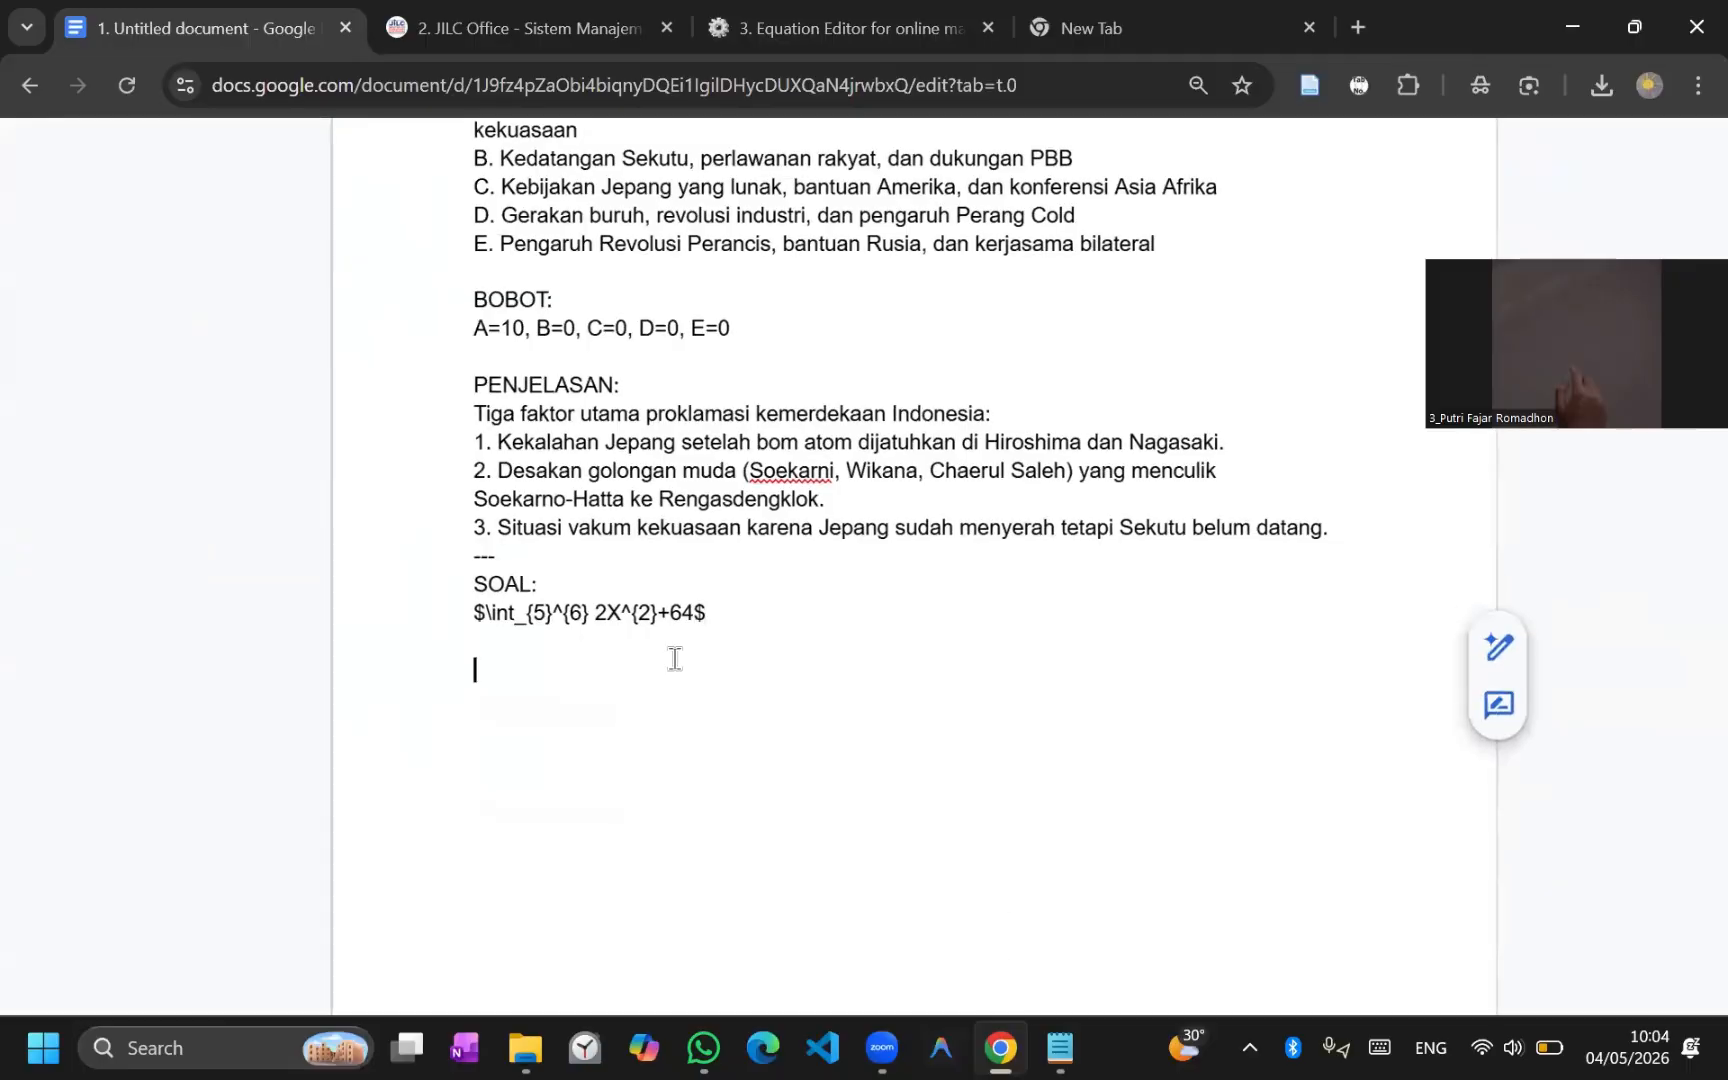
{"action": "scroll", "coordinate": [615, 575], "scroll_direction": "up", "scroll_amount": 3}
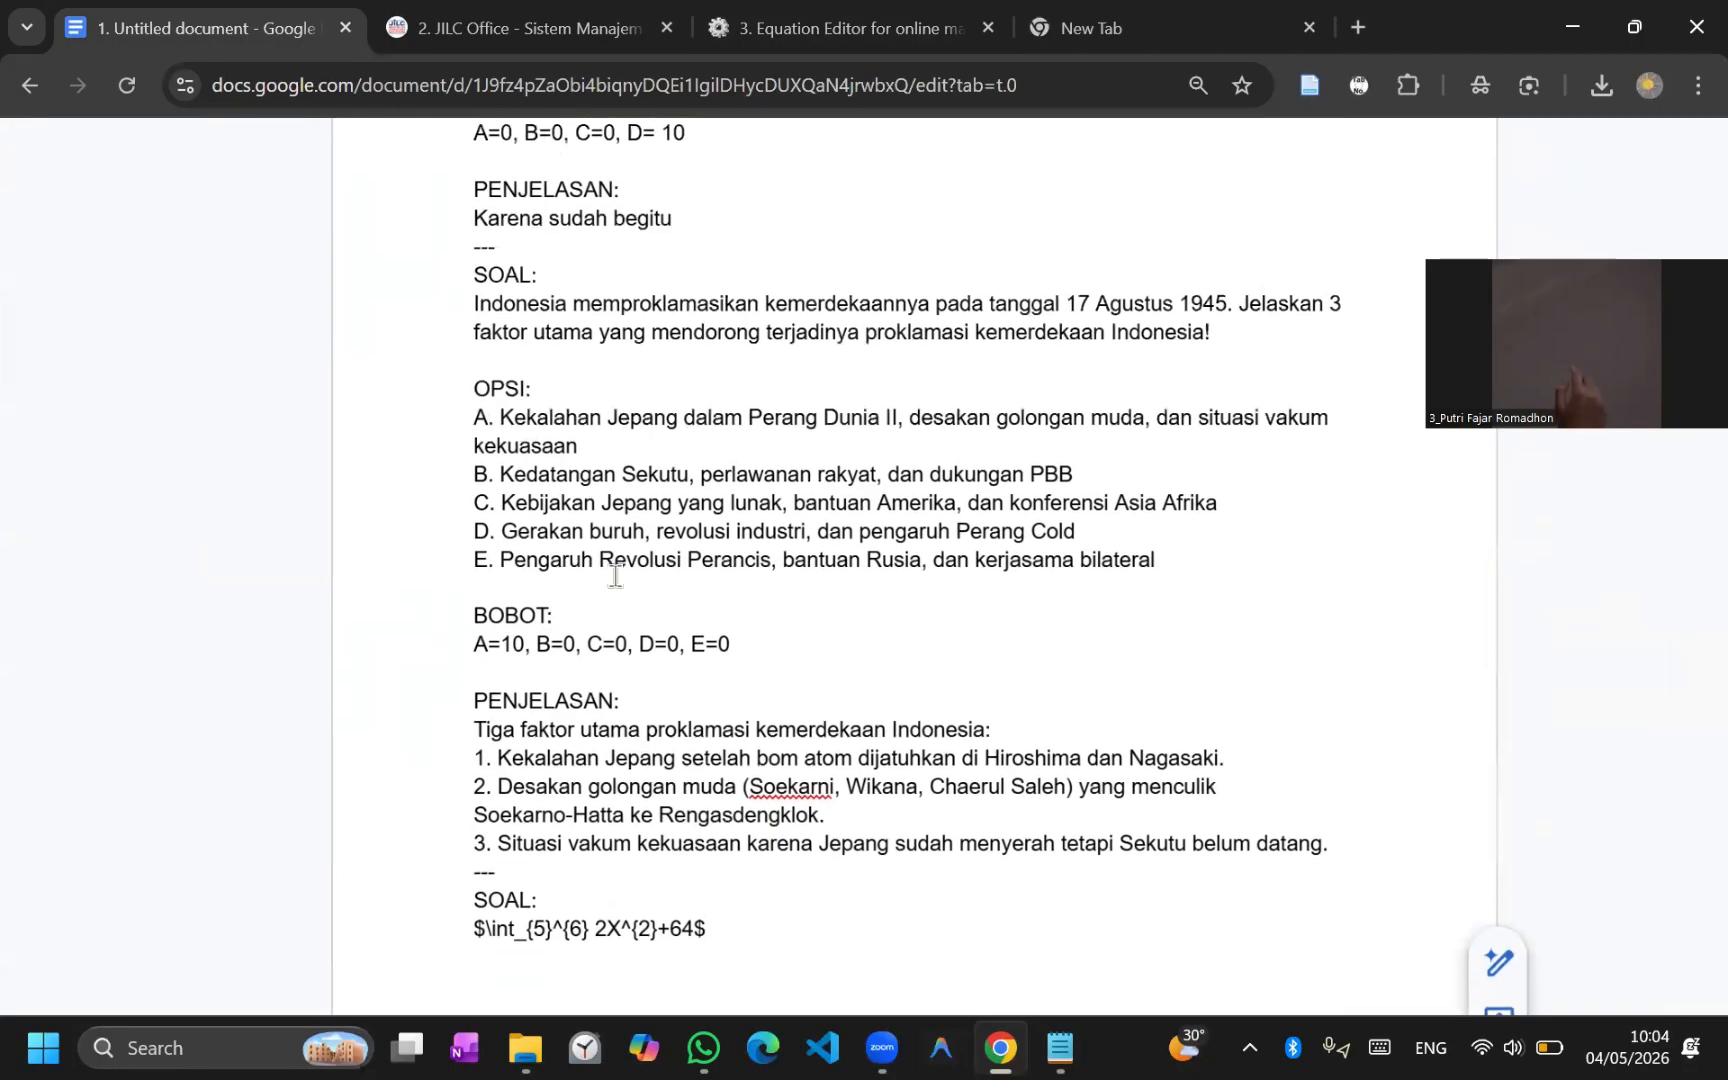
{"action": "scroll", "coordinate": [615, 575], "scroll_direction": "down", "scroll_amount": 3}
{"action": "type", "text": "OPSI"}
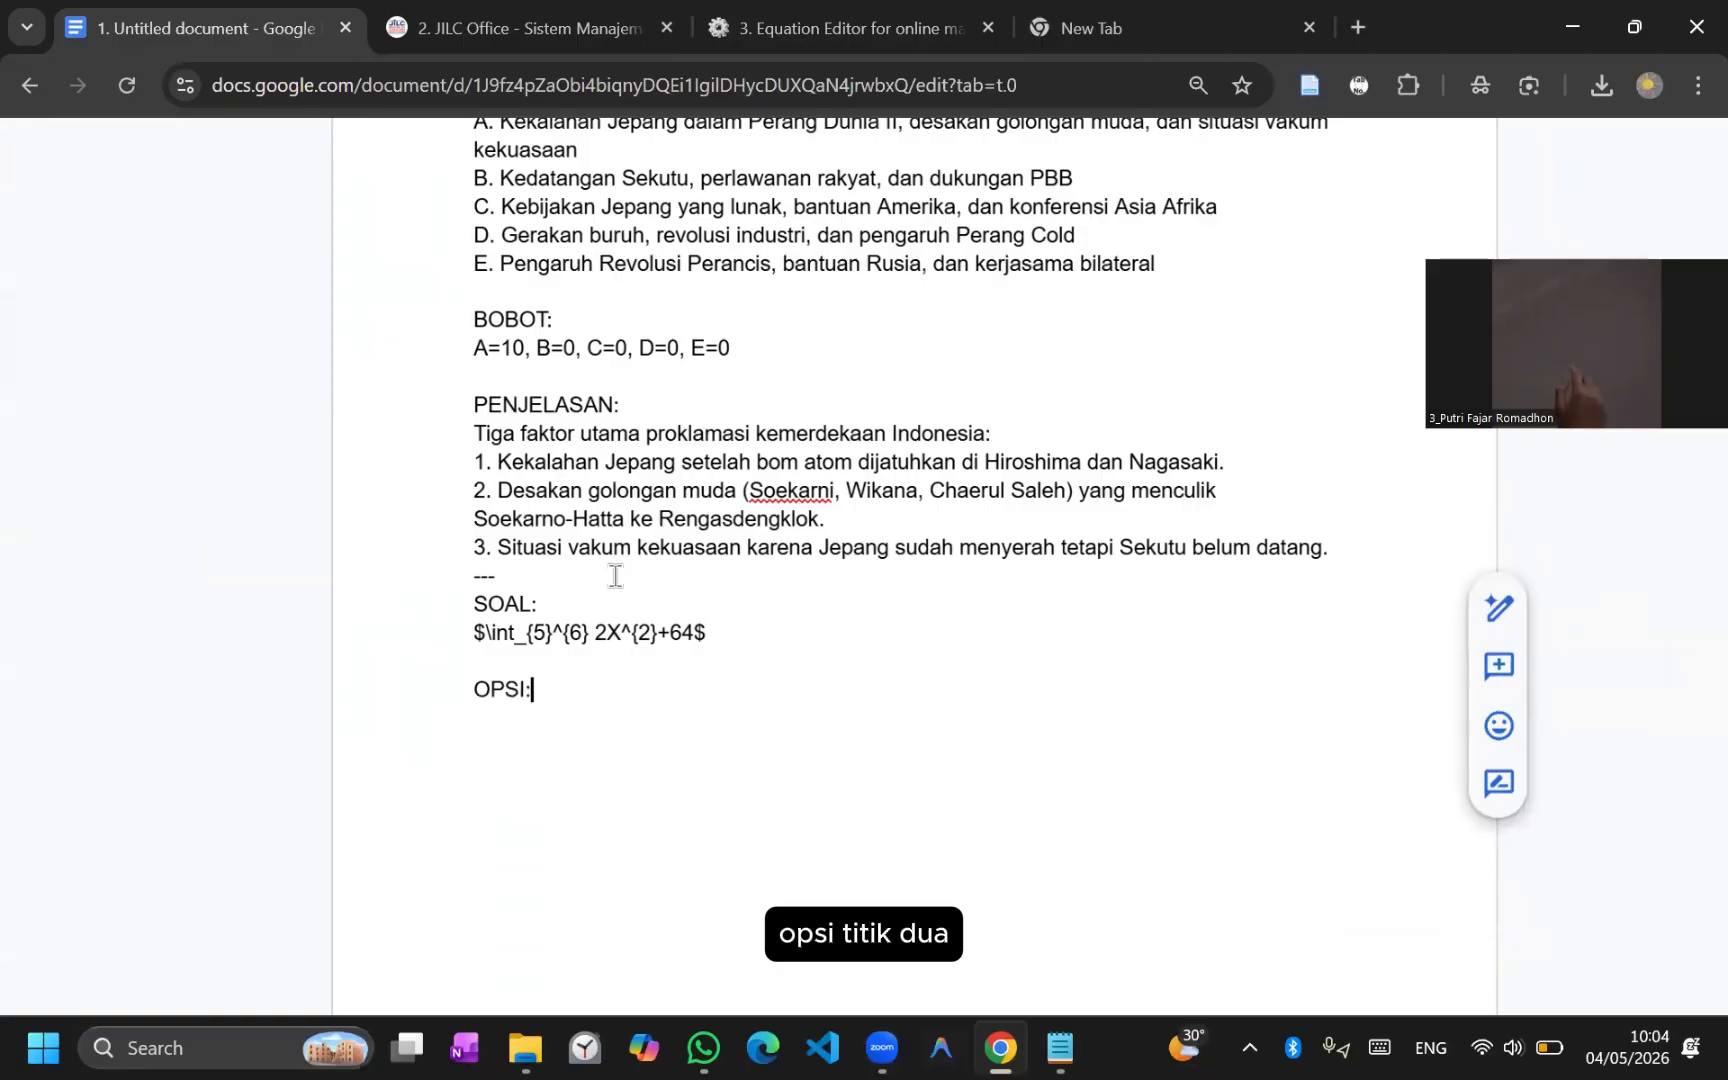
{"action": "type", "text": ":"}
{"action": "key", "text": "Return"}
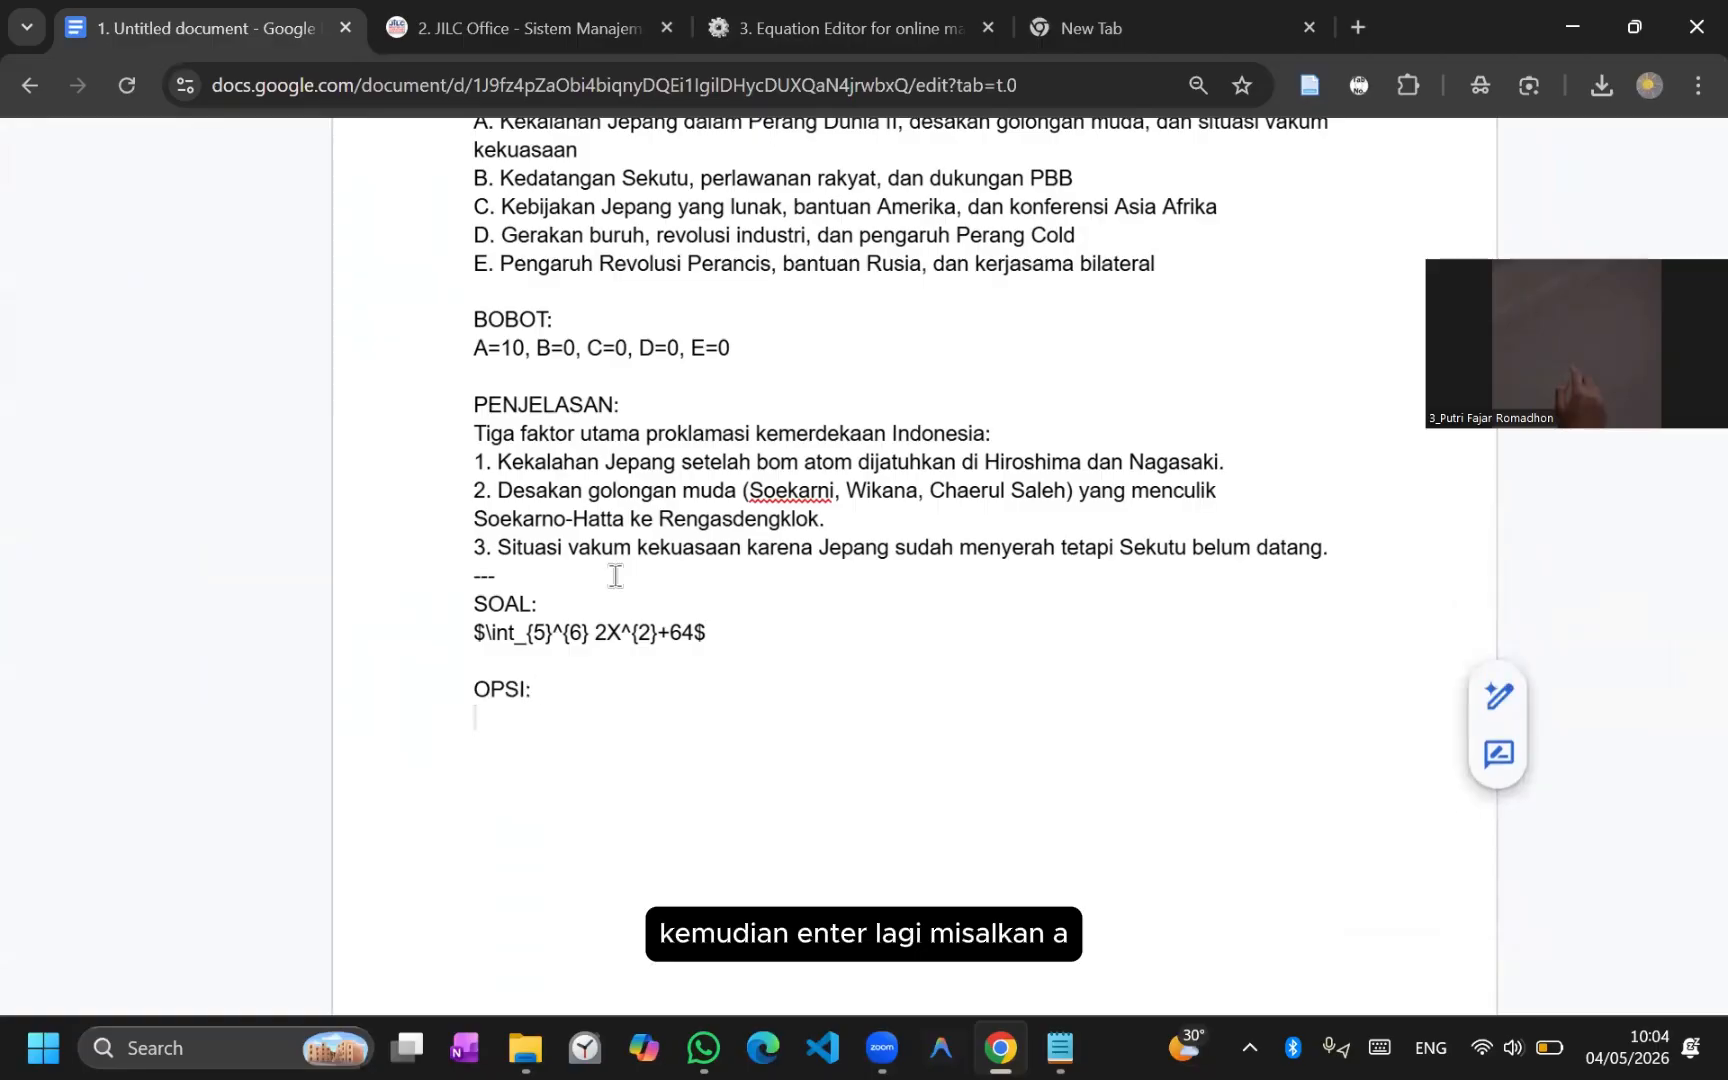
Step: Enter the first two answer options as plain text without automatic list formatting: "A. 64" and "B. 20"
{"action": "type", "text": "A."}
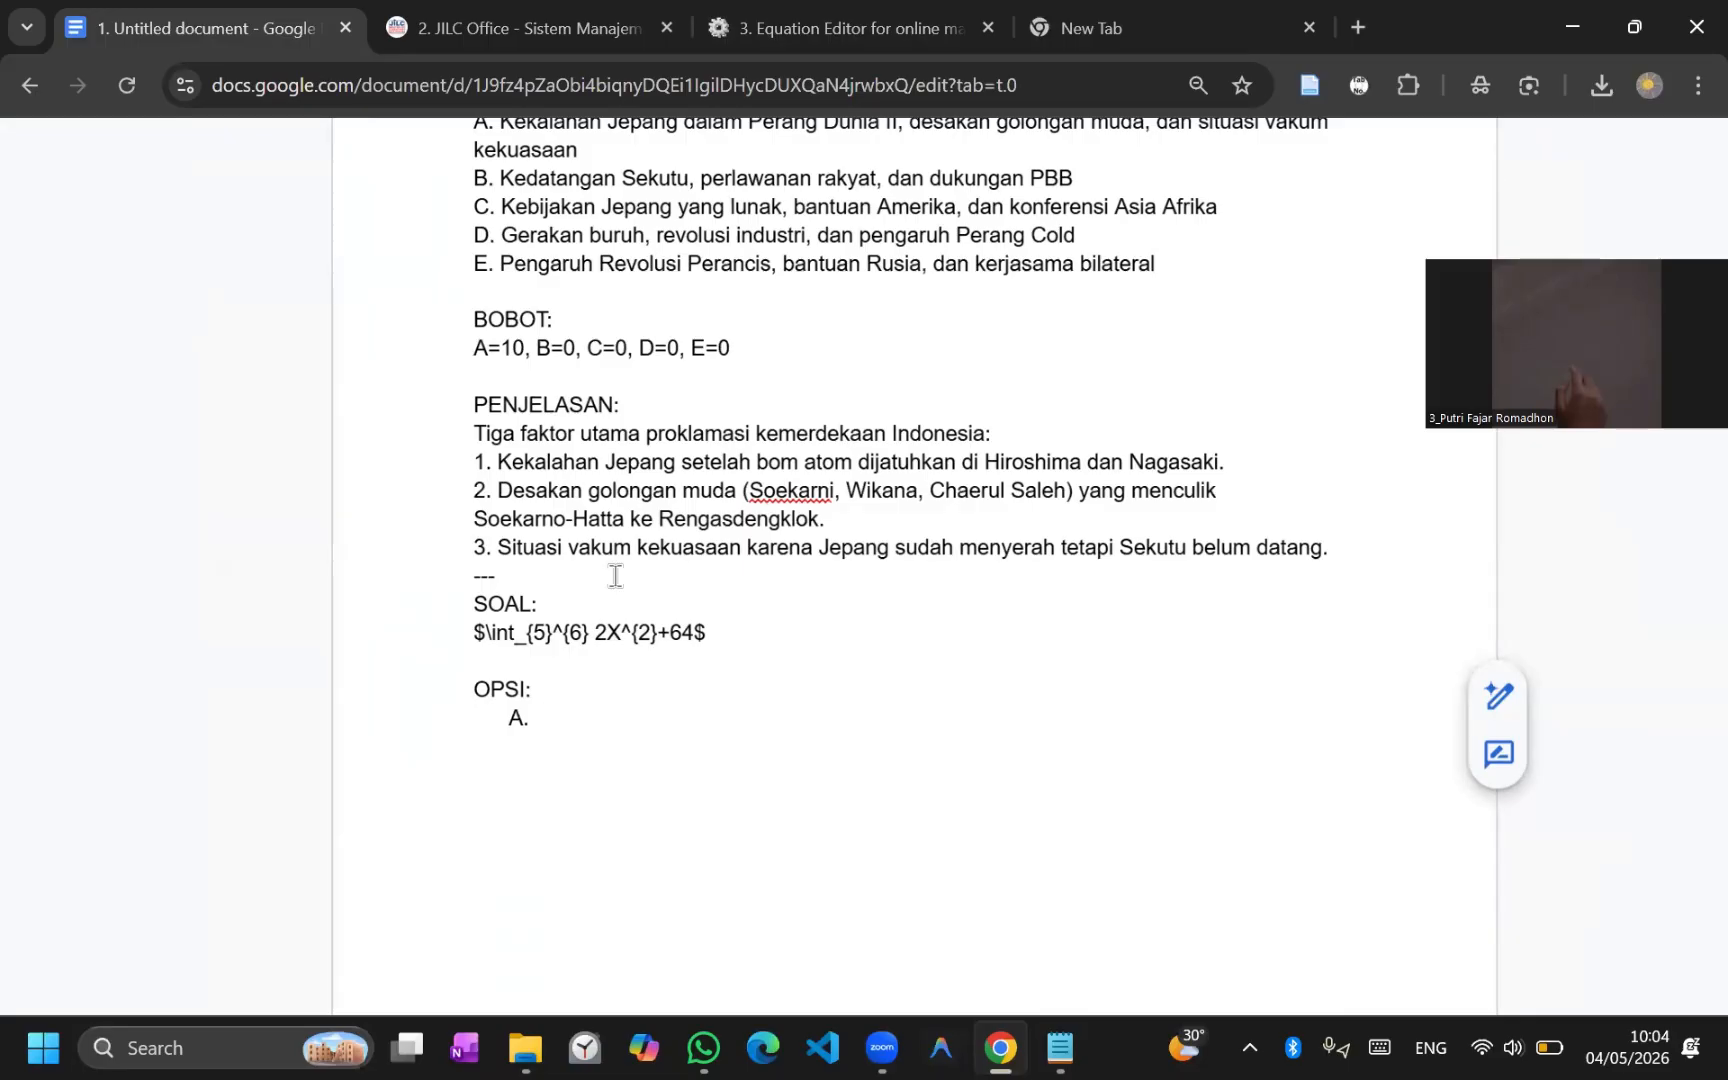
{"action": "key", "text": "ctrl+z"}
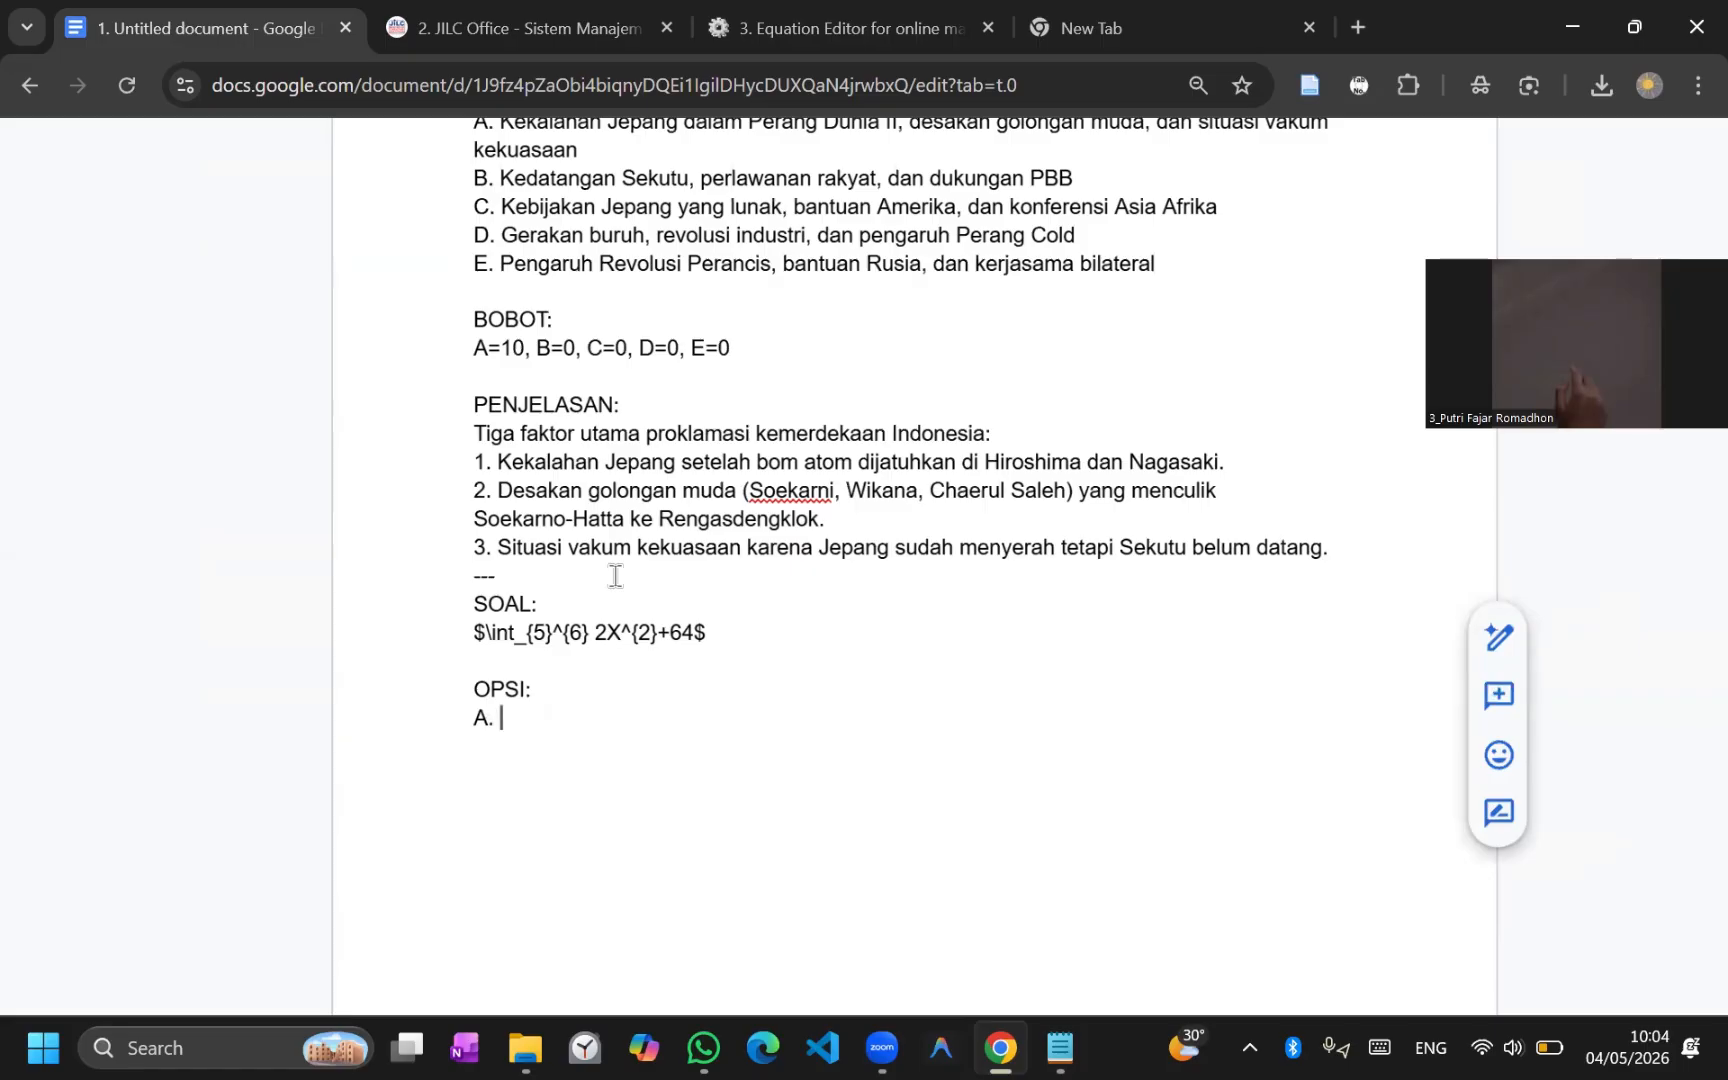
{"action": "type", "text": "64"}
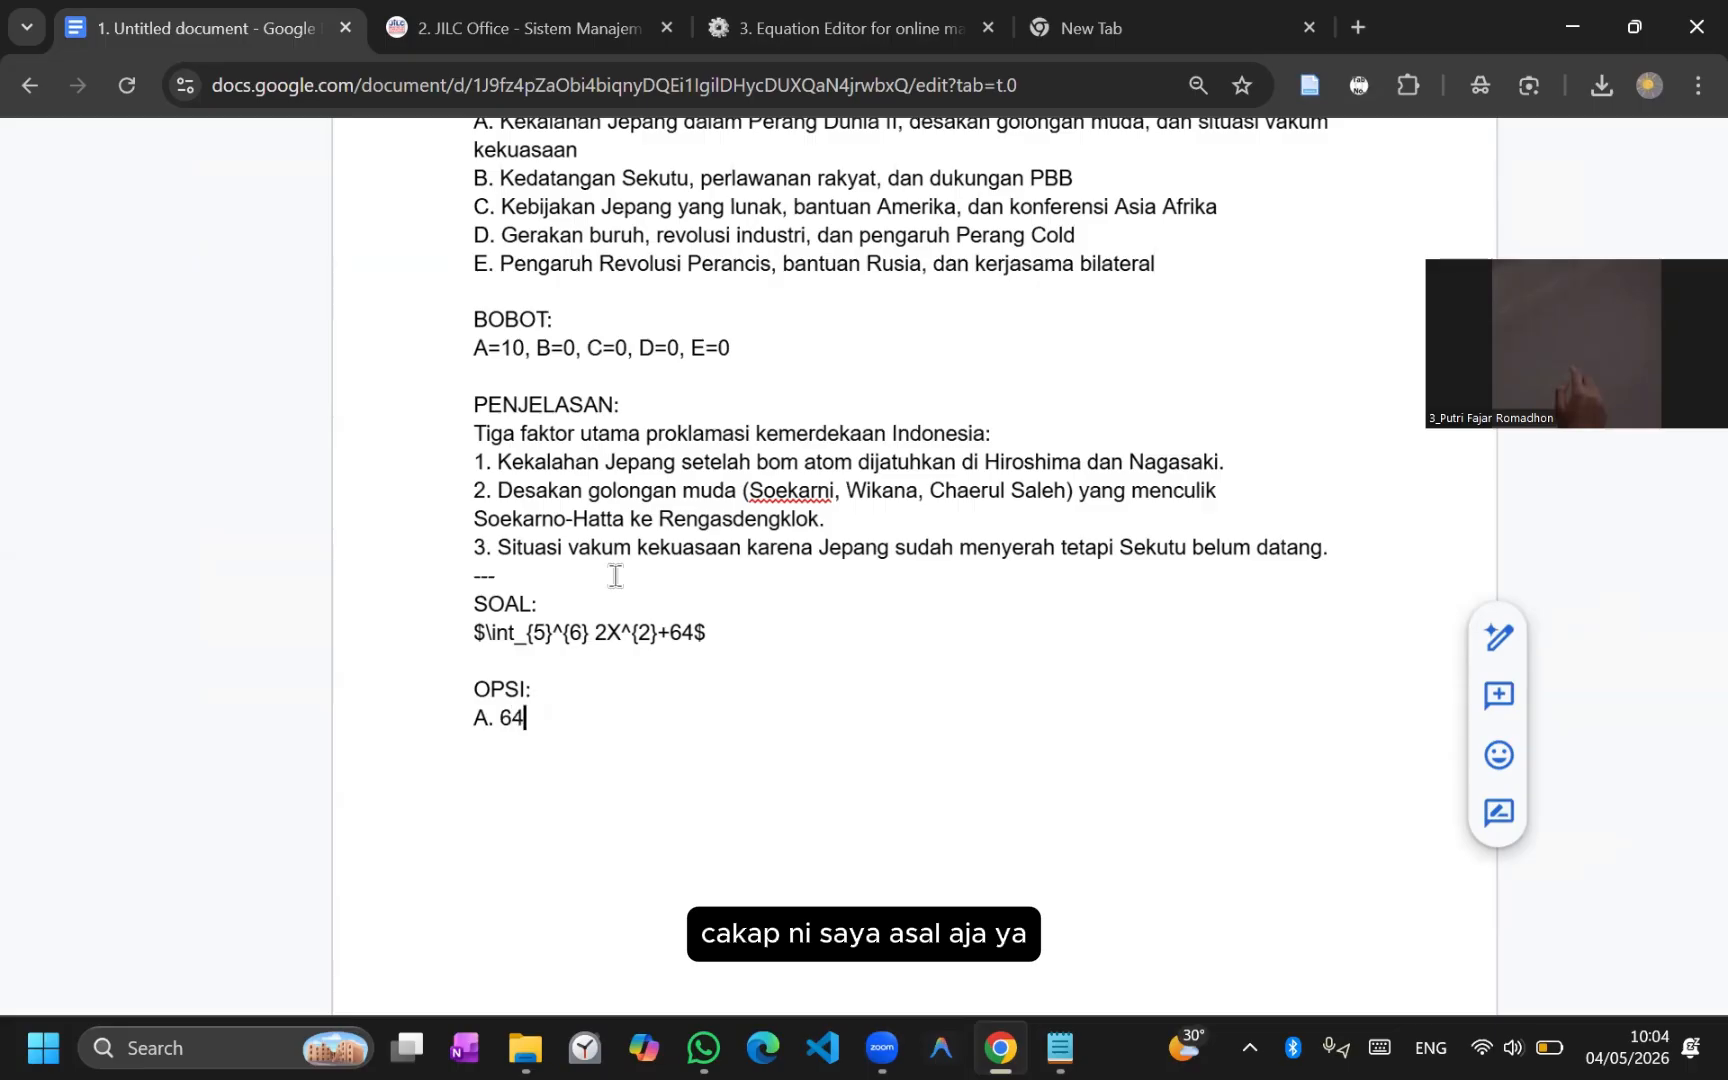
{"action": "key", "text": "Return"}
{"action": "type", "text": "b"}
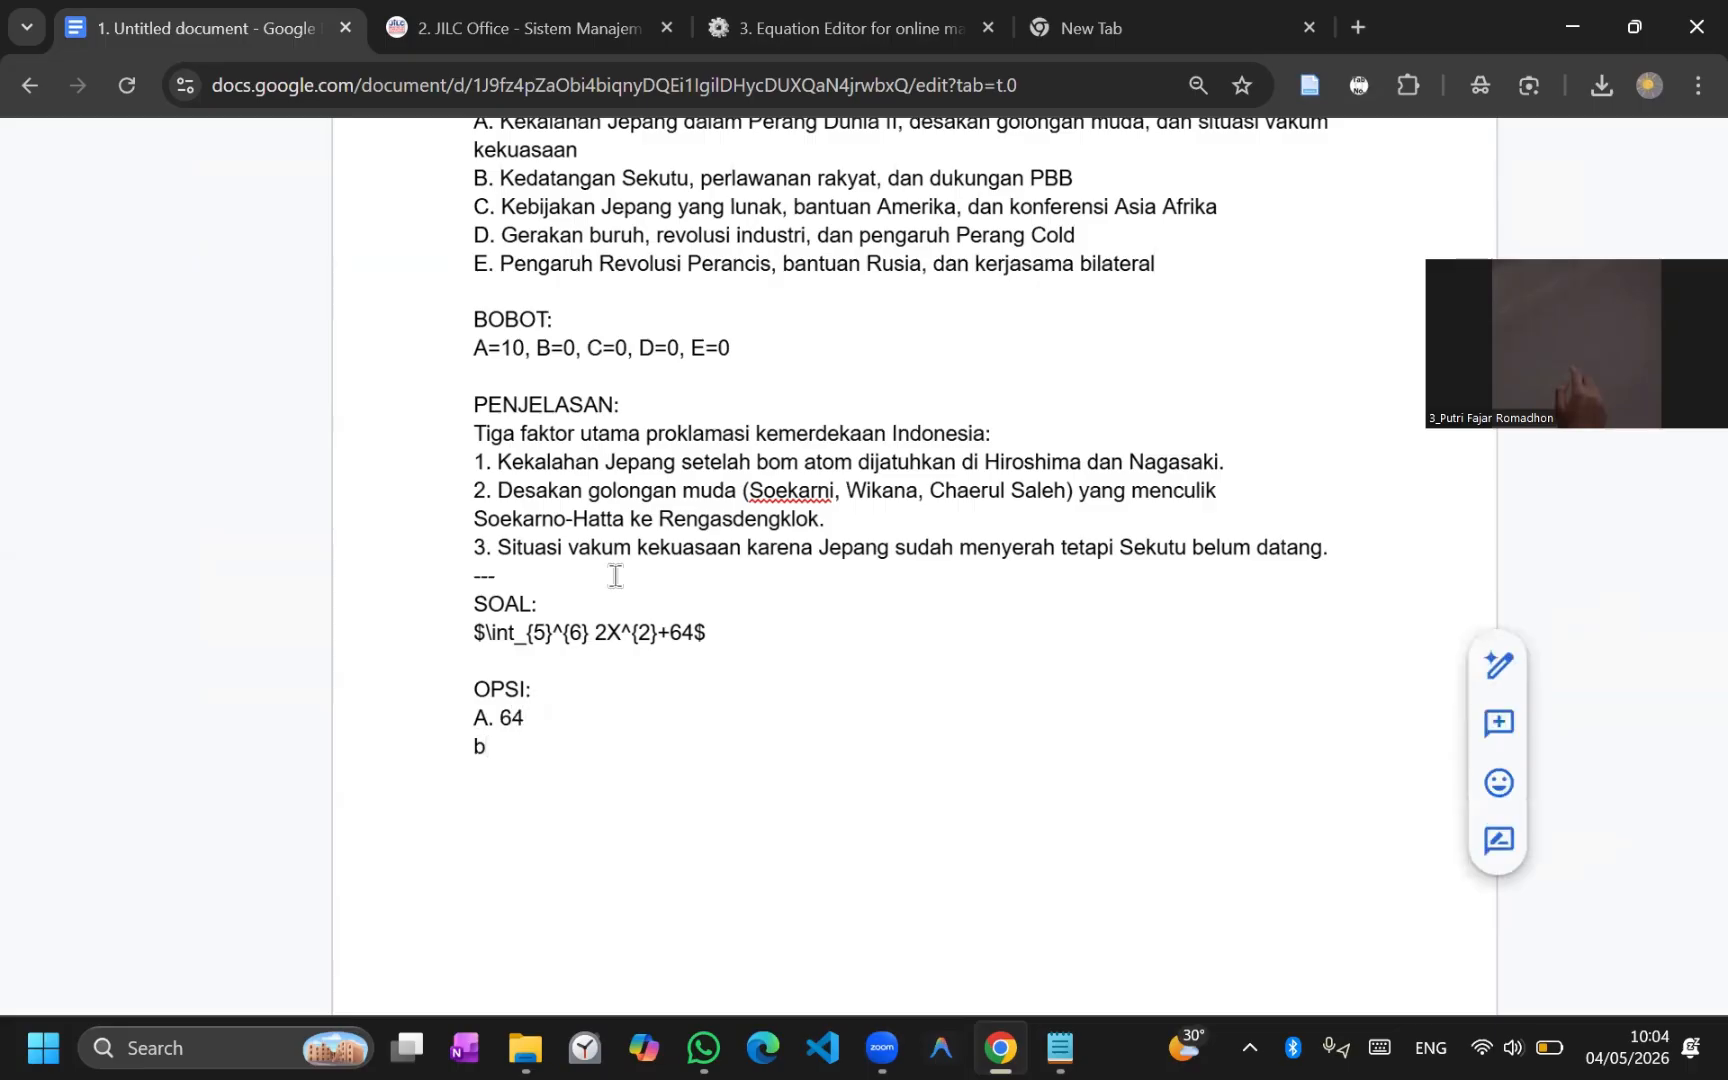
{"action": "key", "text": "BackSpace"}
{"action": "type", "text": "B. 20"}
{"action": "key", "text": "Return"}
Step: Add the remaining two answer options, "C. 10" and "D. 5", on their own lines
{"action": "type", "text": "C"}
{"action": "key", "text": "BackSpace"}
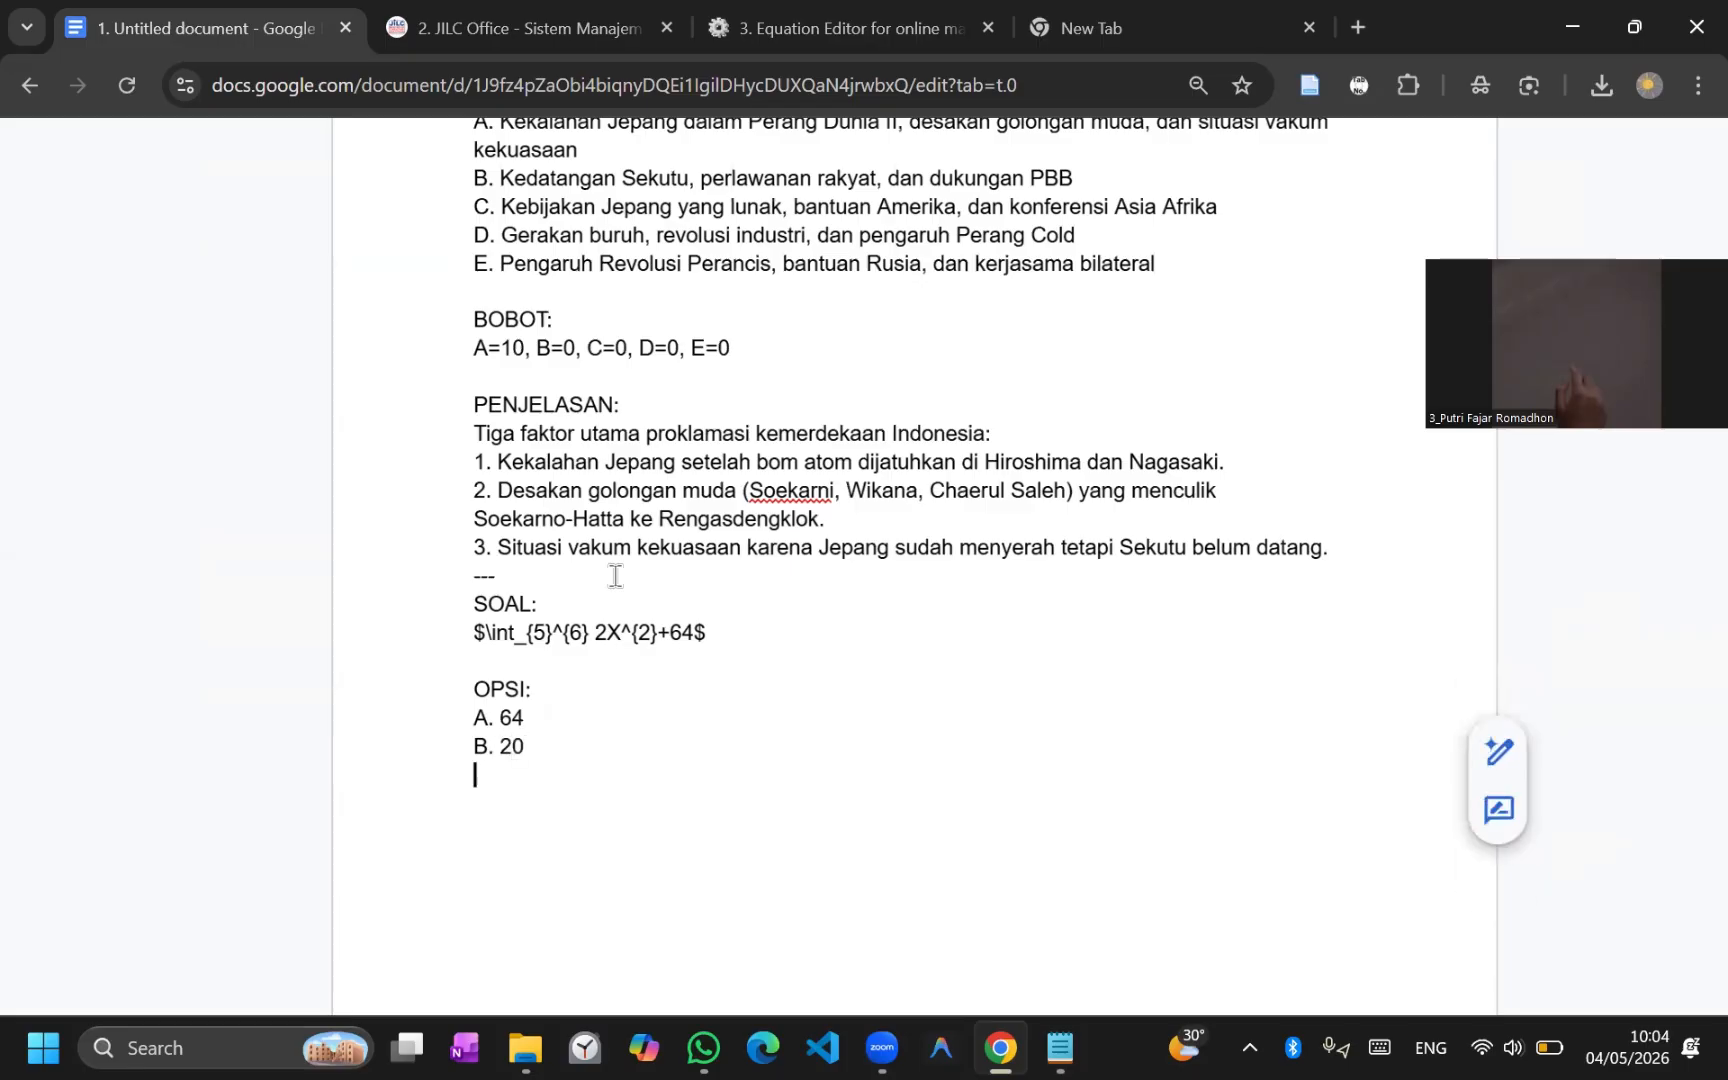
{"action": "type", "text": "C. 10"}
{"action": "key", "text": "Return"}
{"action": "type", "text": "D"}
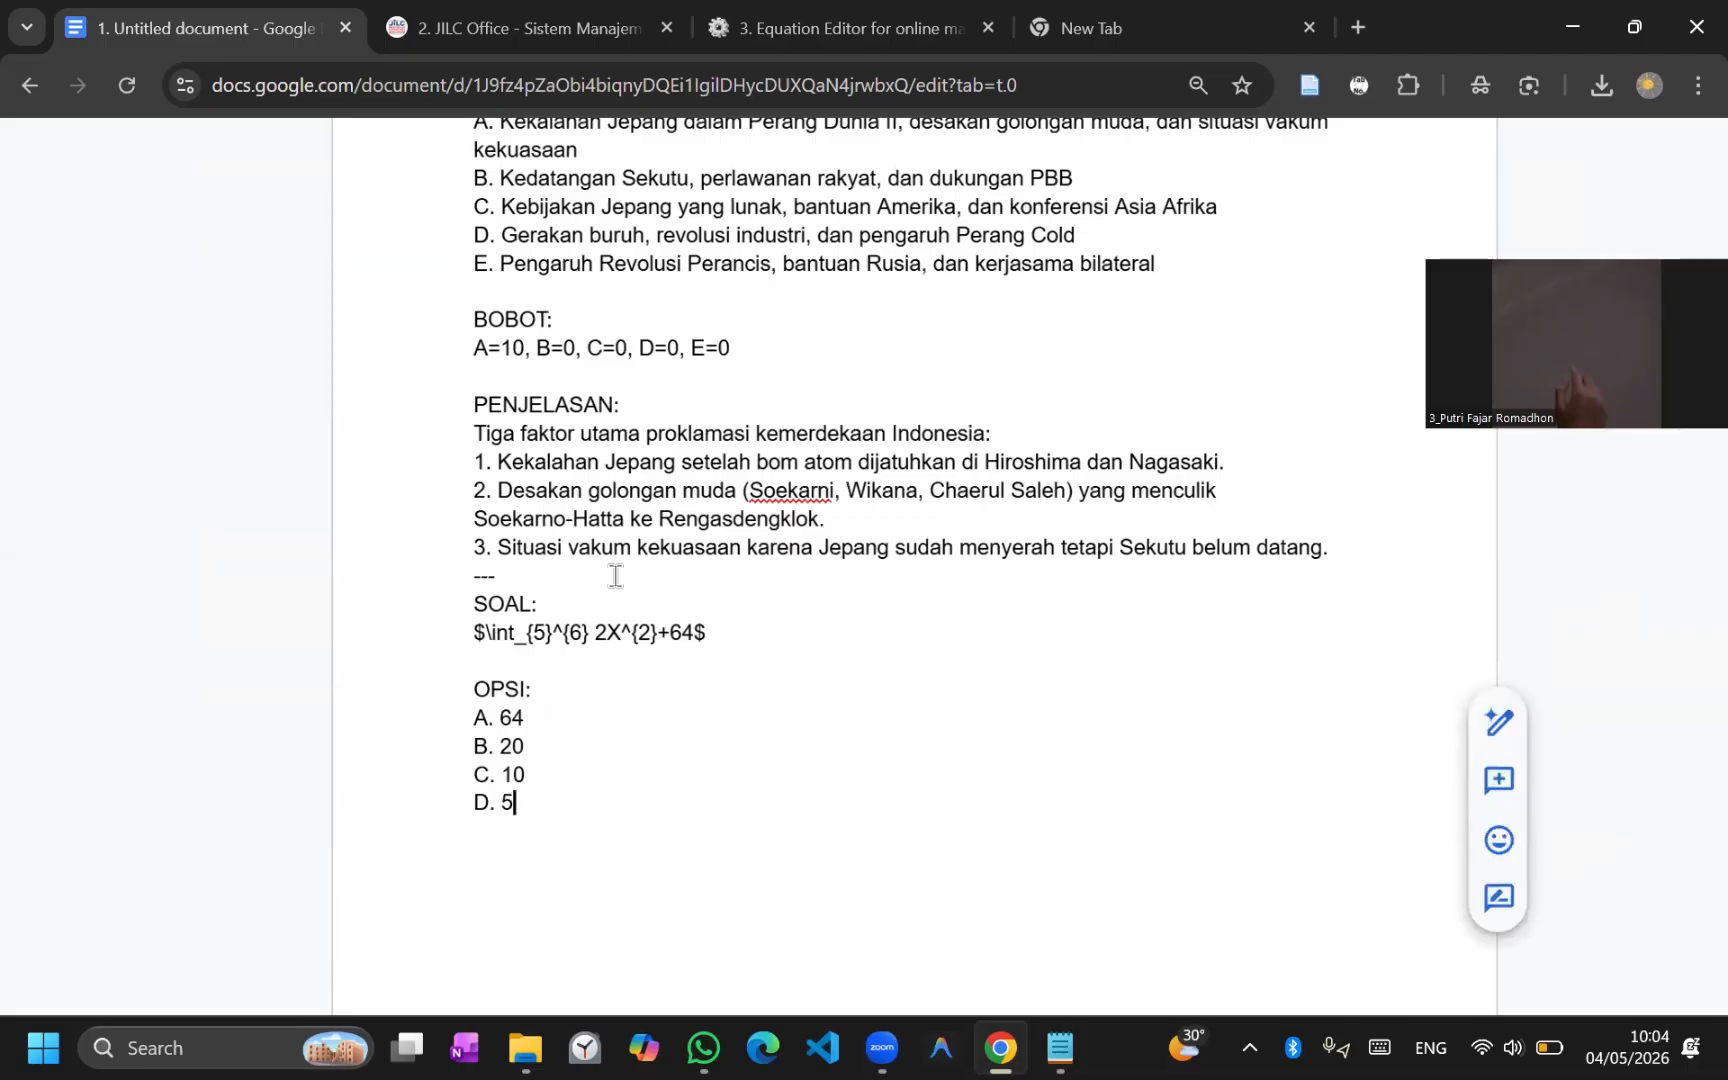
{"action": "type", "text": ". 5"}
{"action": "key", "text": "Return"}
{"action": "key", "text": "Return"}
{"action": "type", "text": "PEN"}
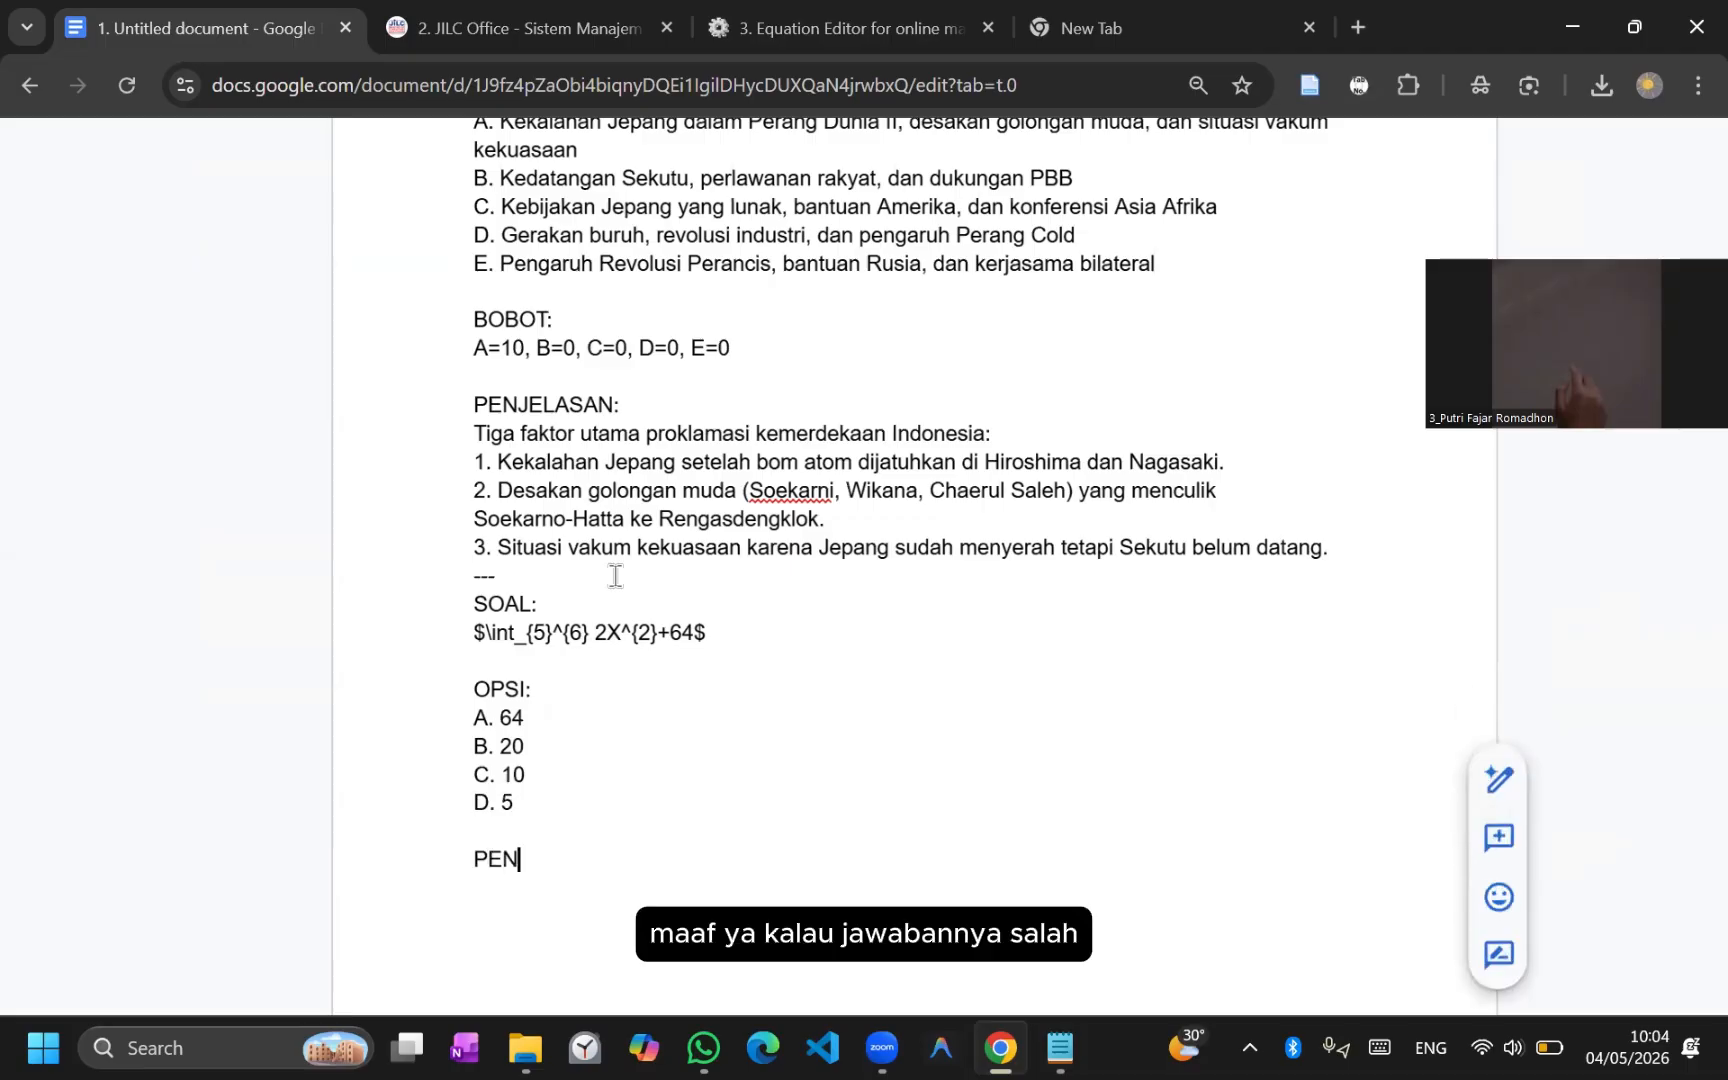
{"action": "type", "text": "JELASAN"}
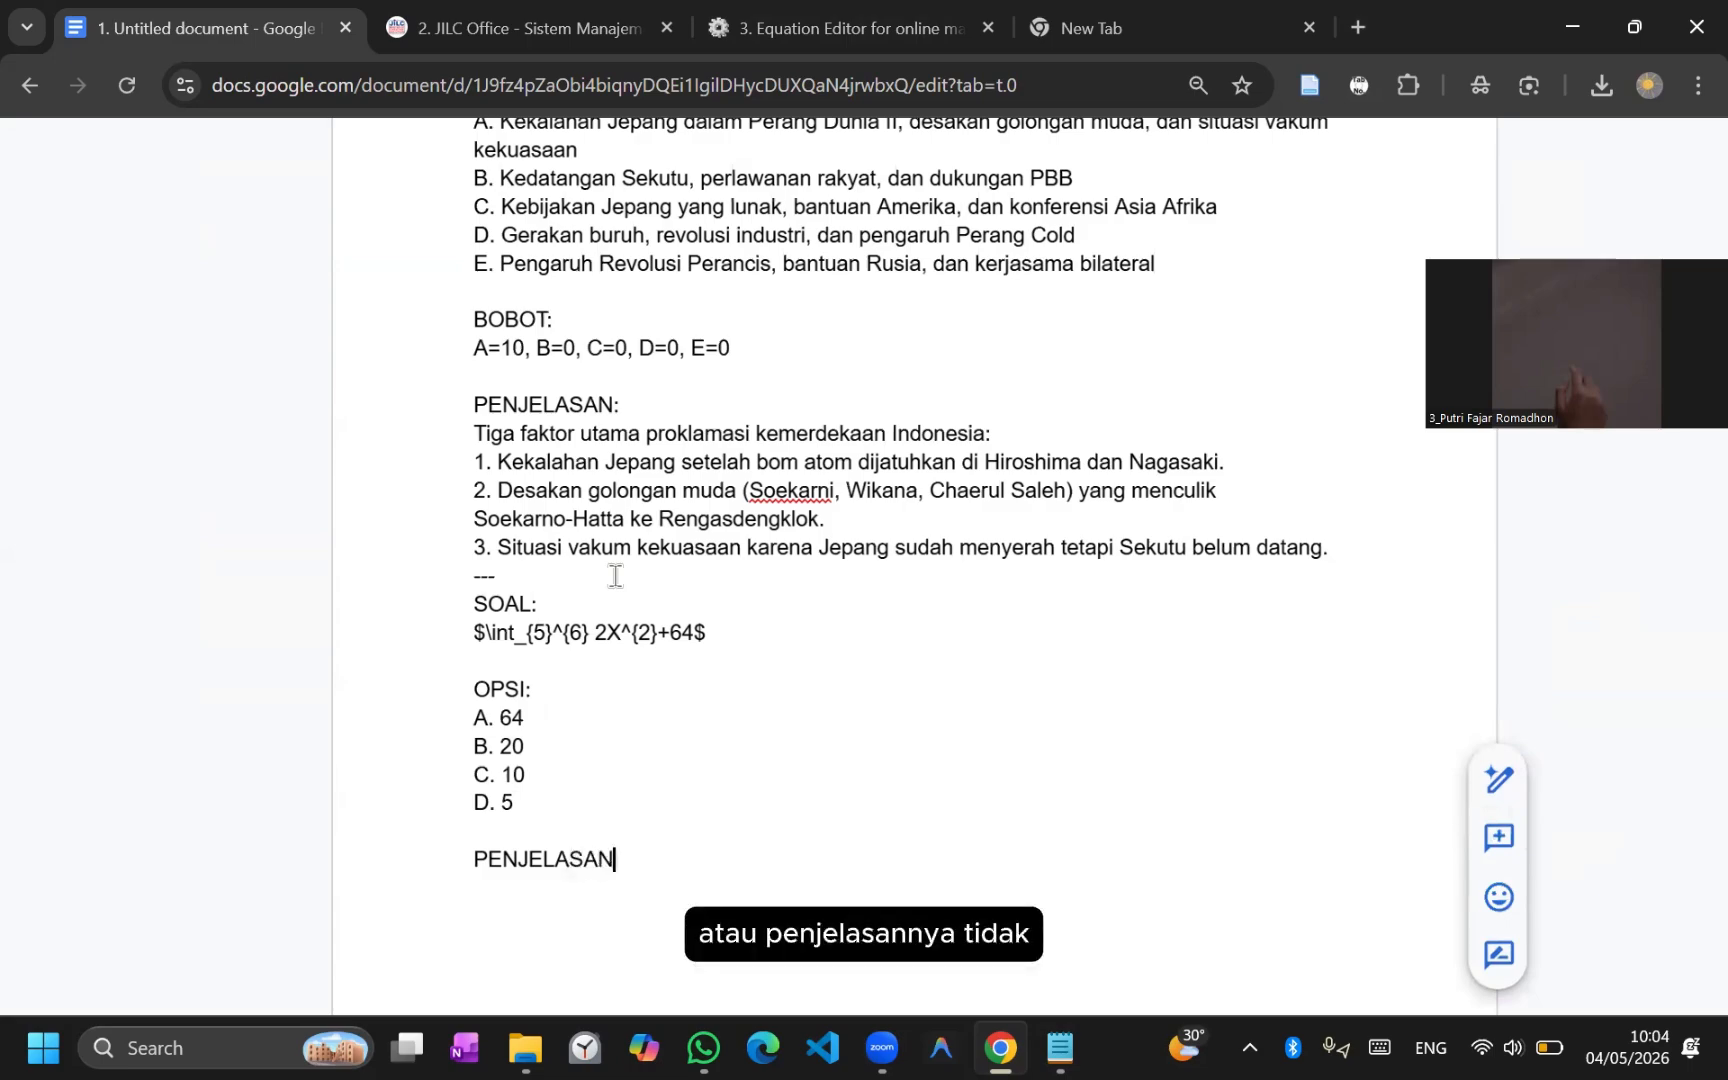
{"action": "type", "text": ":"}
{"action": "key", "text": "Return"}
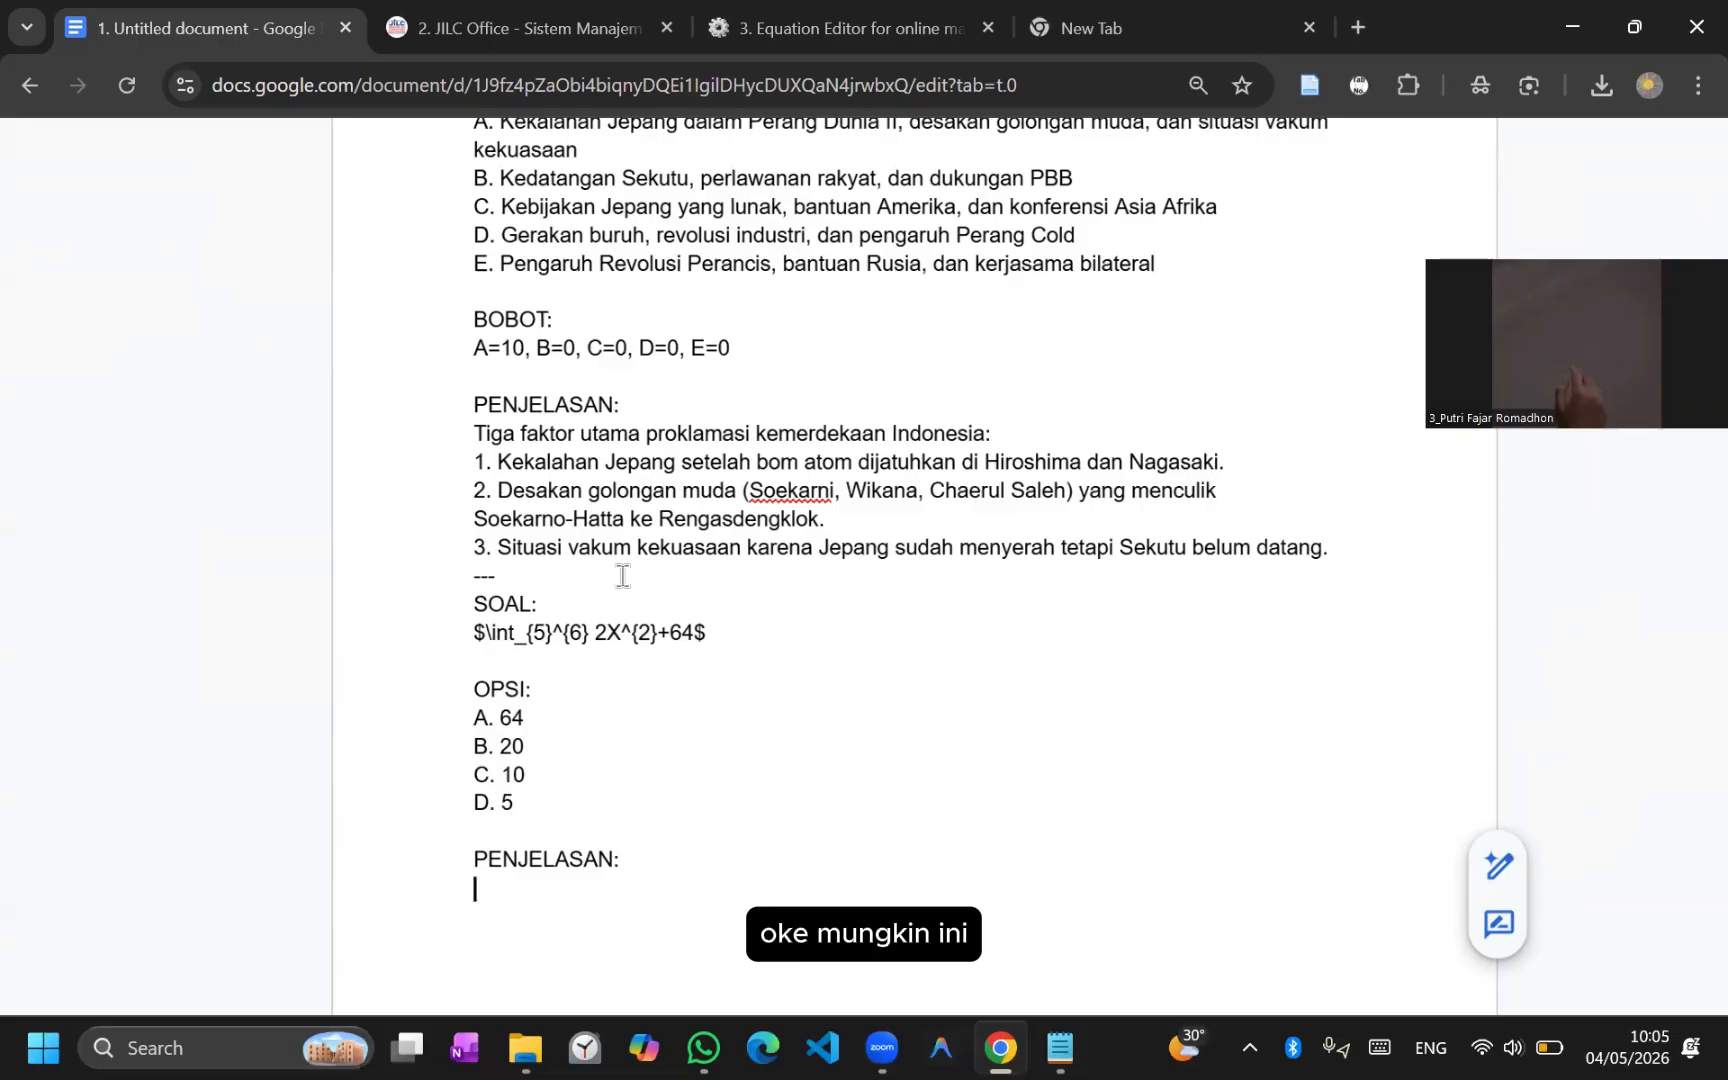
{"action": "left_click", "coordinate": [459, 856], "text": "shift"}
{"action": "key", "text": "BackSpace"}
{"action": "key", "text": "BackSpace"}
{"action": "key", "text": "BackSpace"}
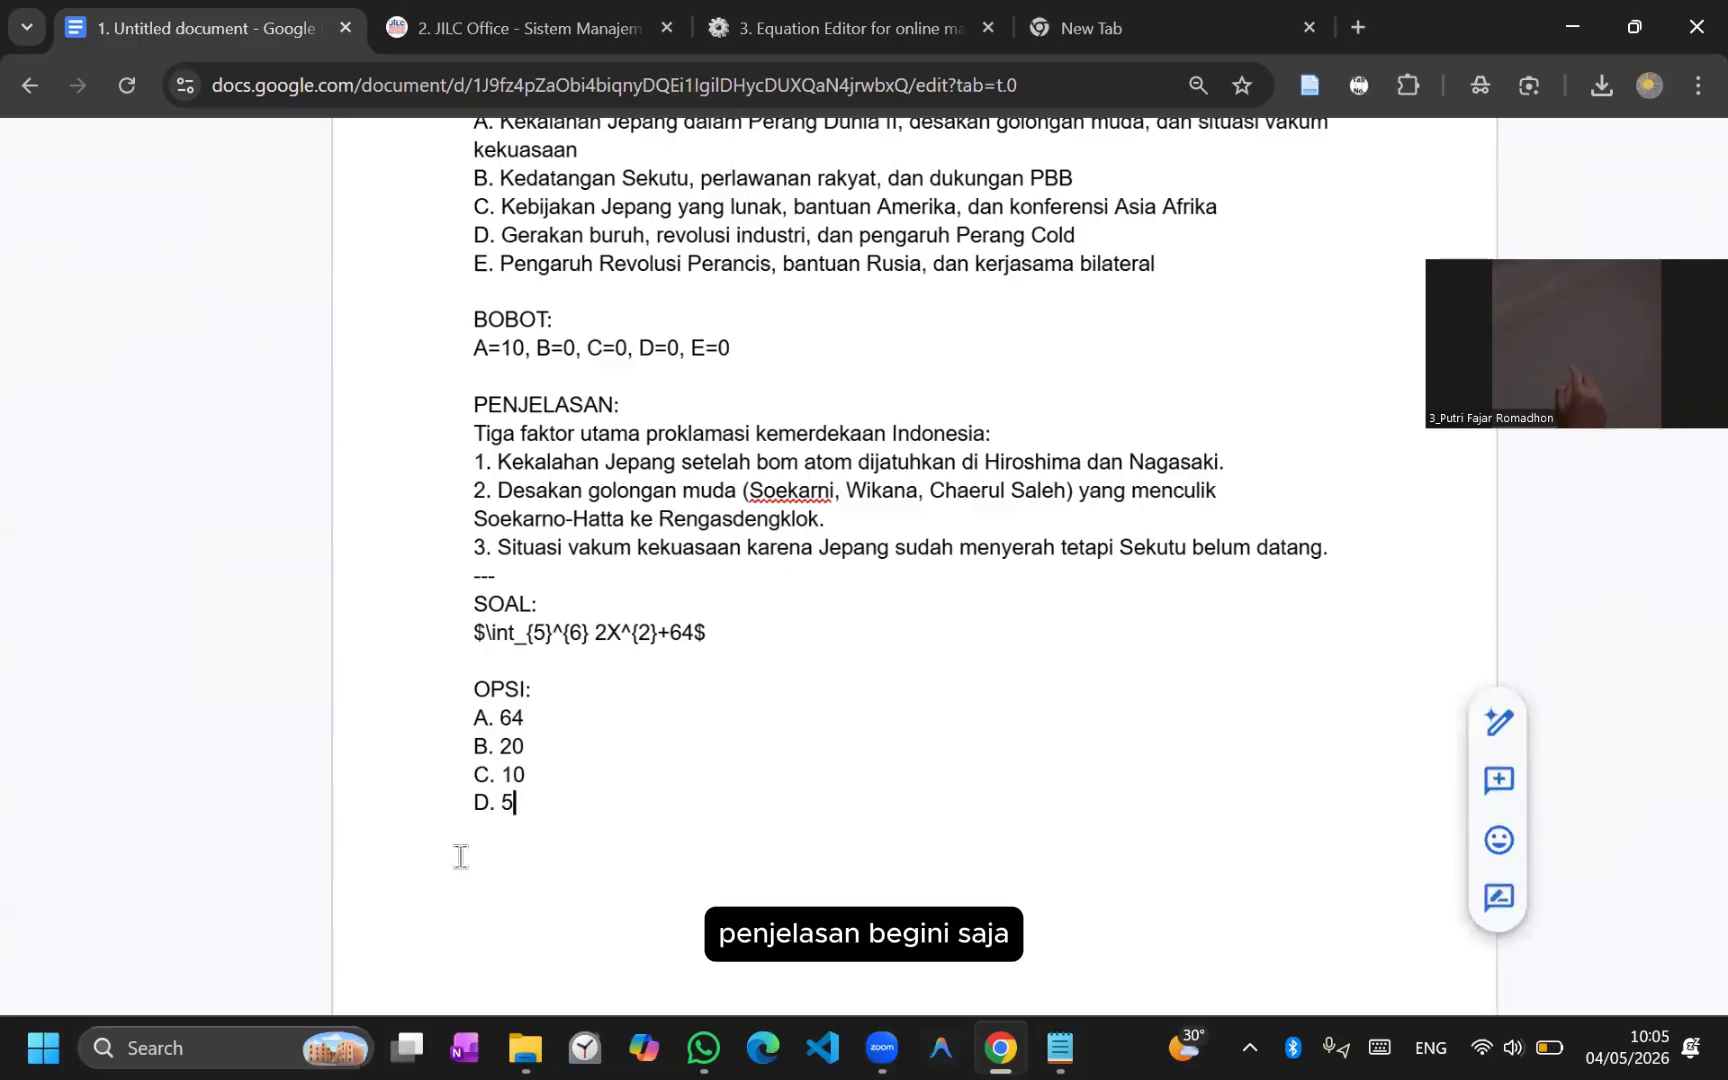
Step: Add a "BOBOT:" section after a blank line below the options, with the weights A=10, B=0, C=0, D=5
{"action": "key", "text": "Return"}
{"action": "key", "text": "Return"}
{"action": "type", "text": "BOBOT:"}
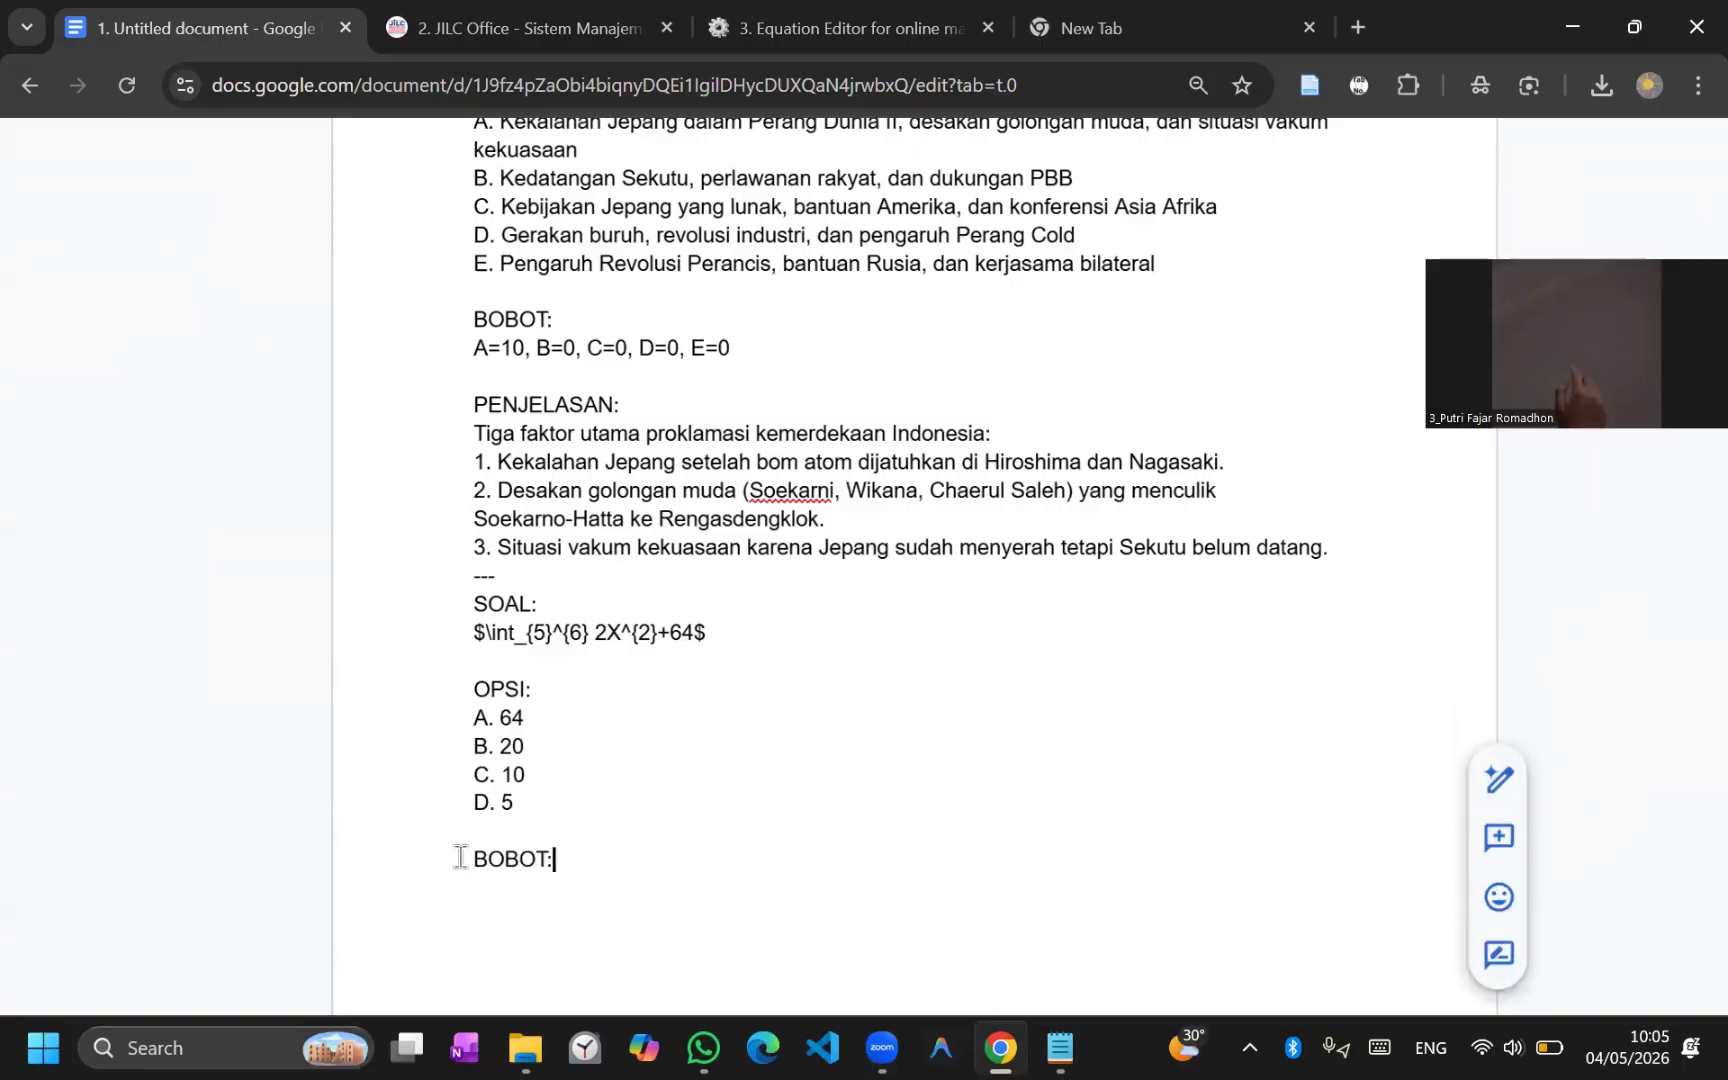
{"action": "key", "text": "Return"}
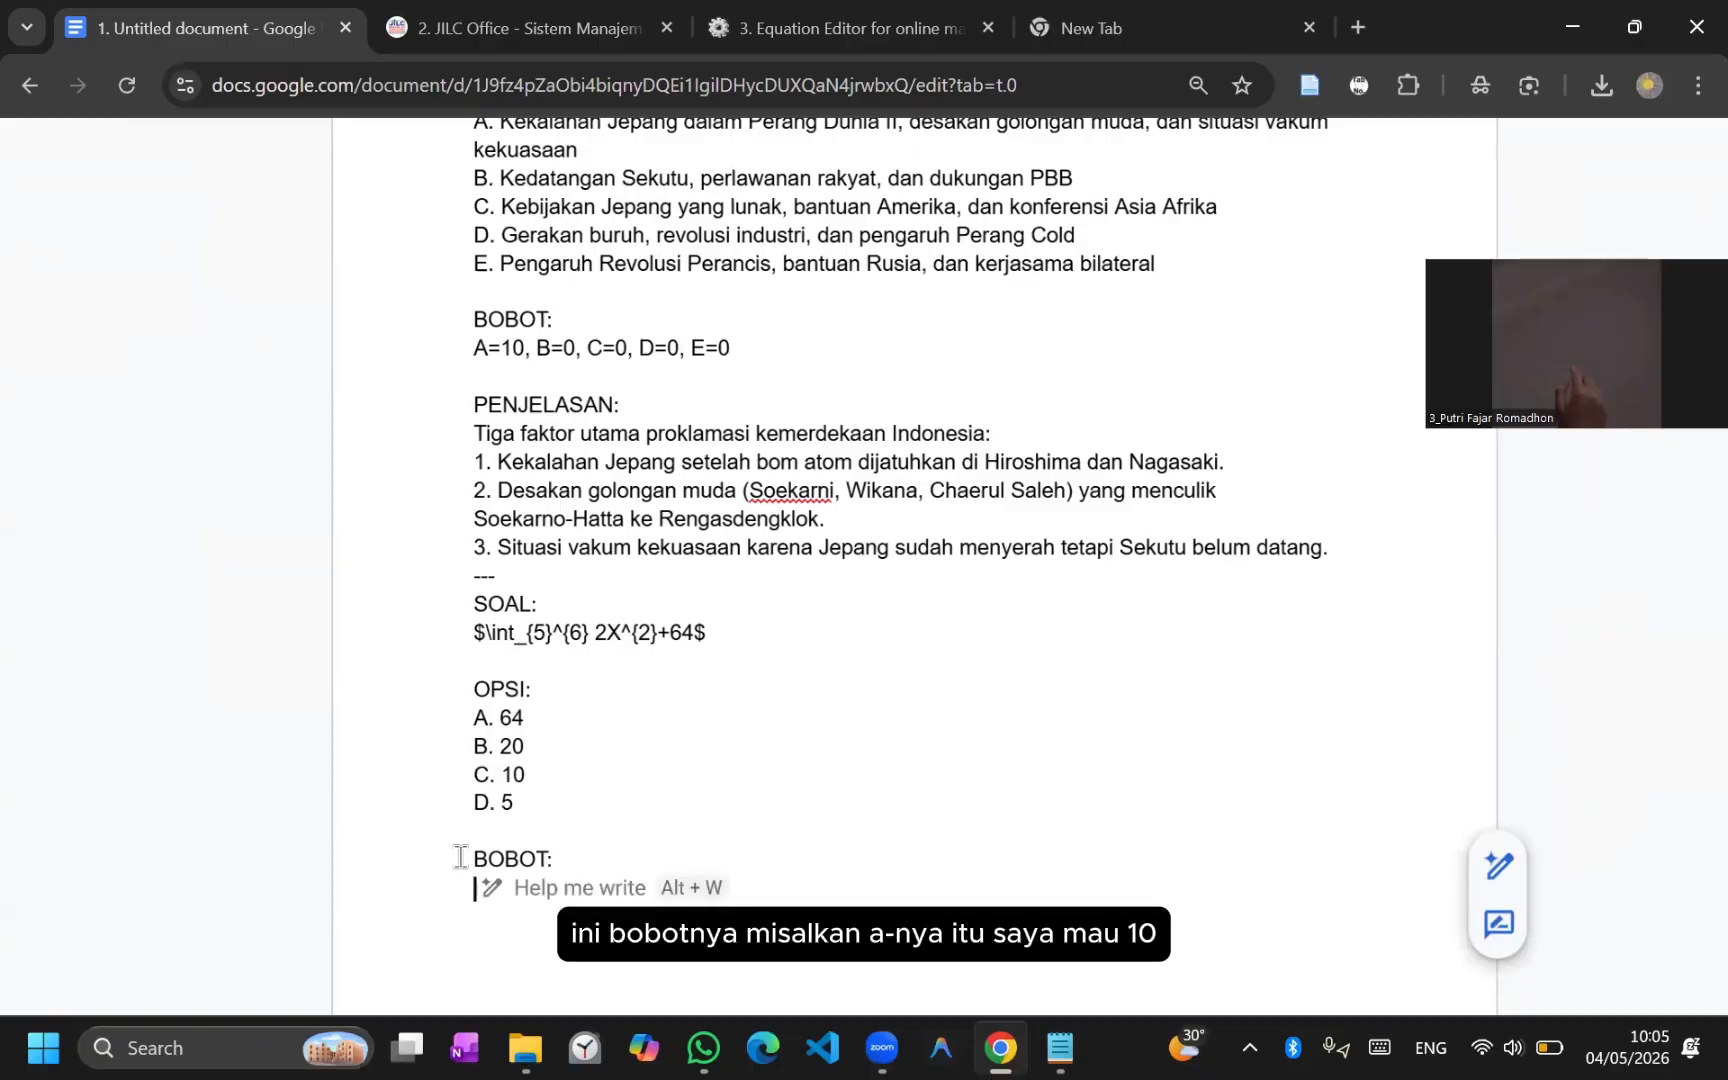
{"action": "type", "text": "A=10"}
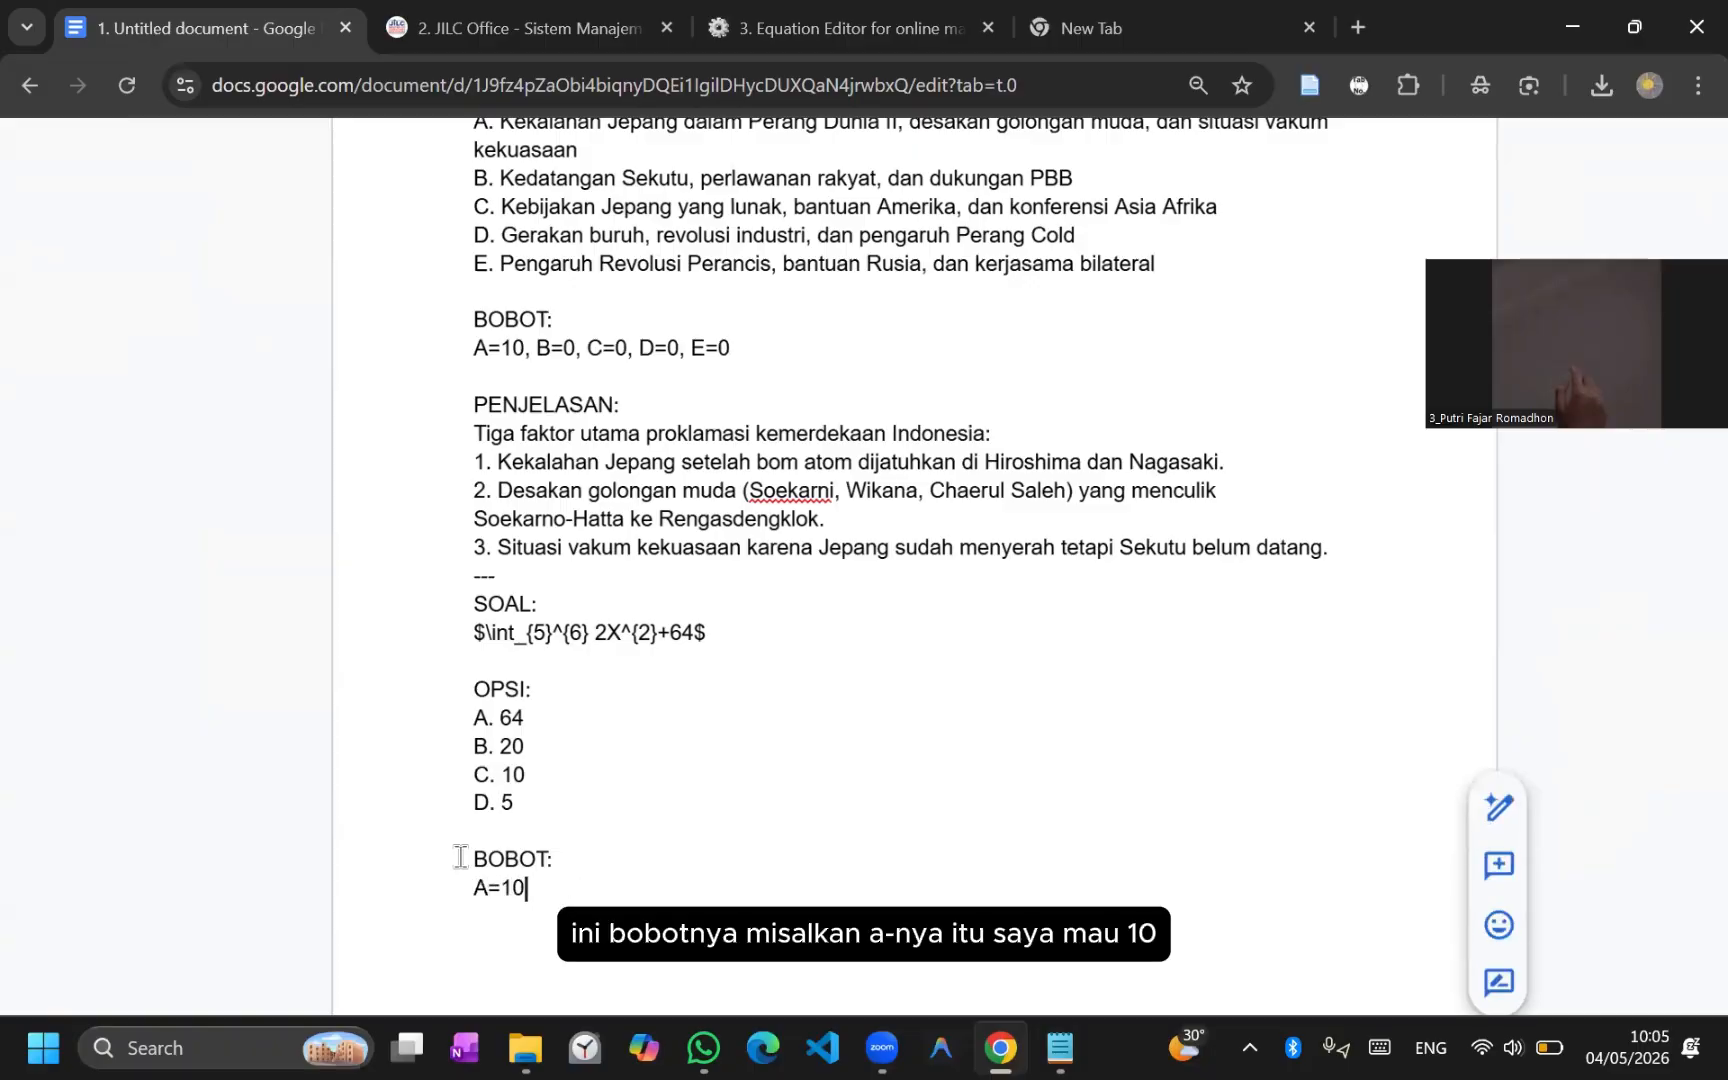
{"action": "type", "text": ", B="}
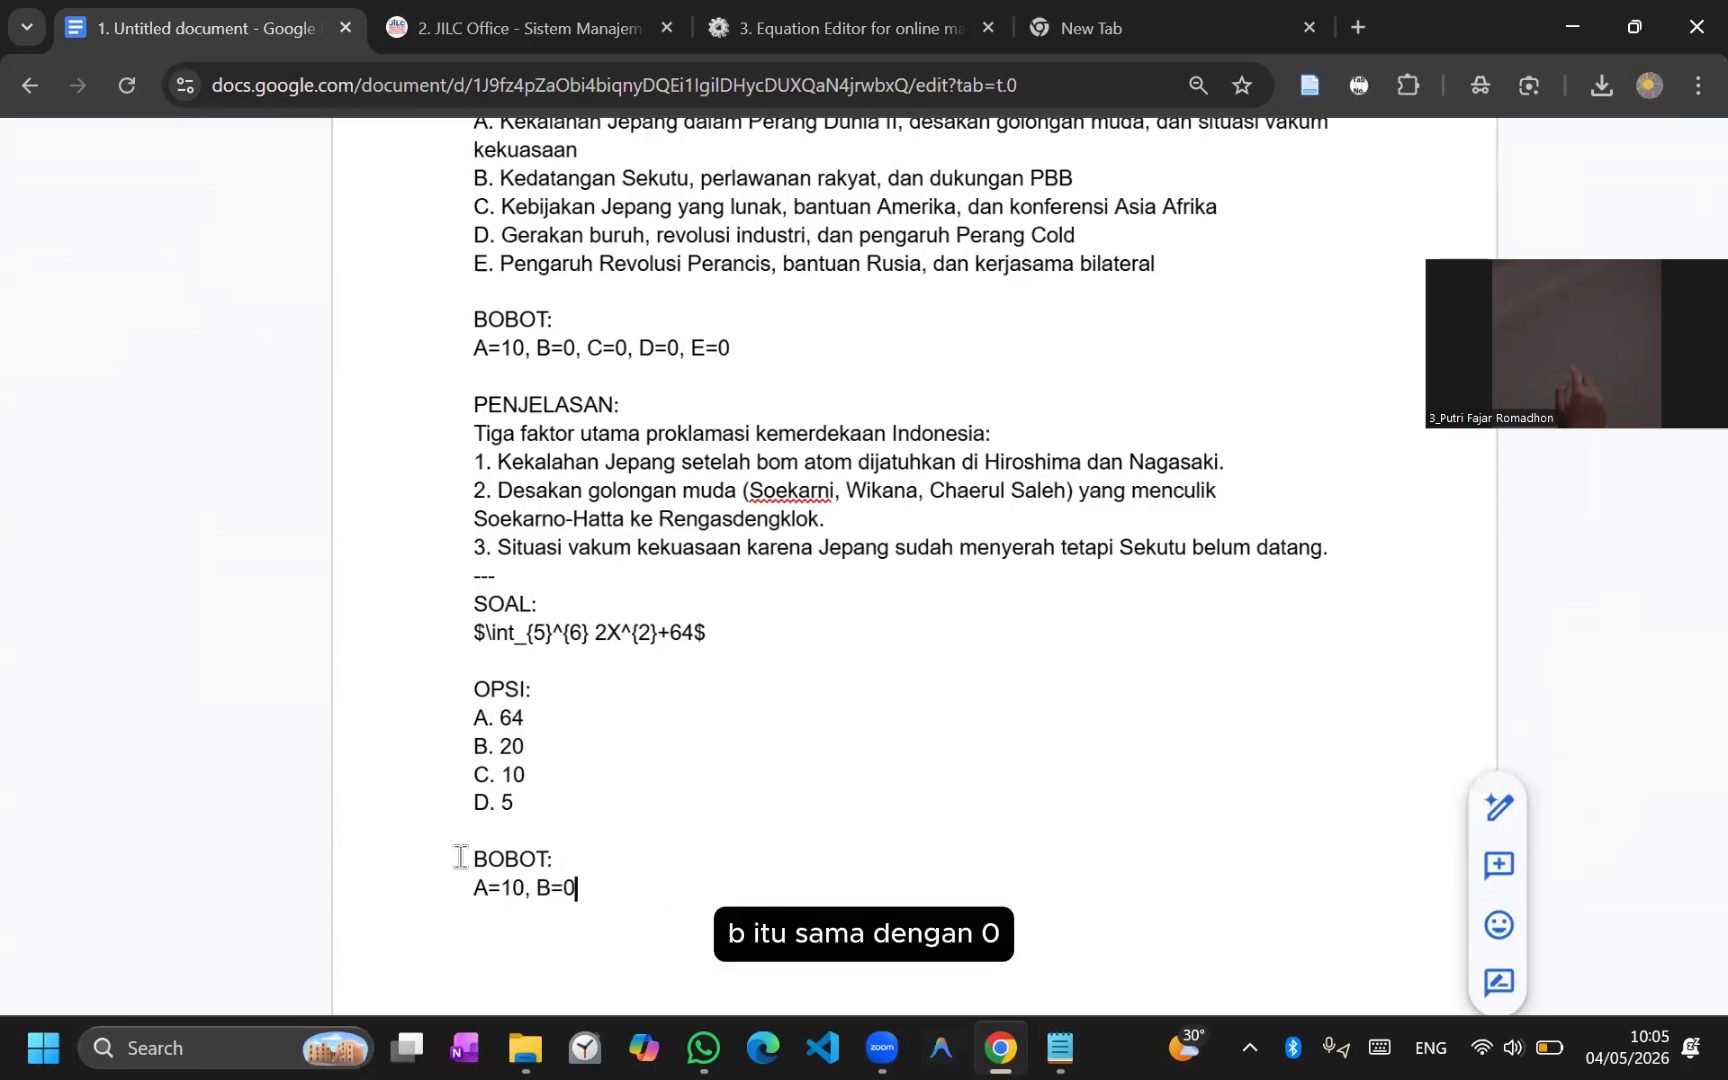
{"action": "type", "text": "0, C"}
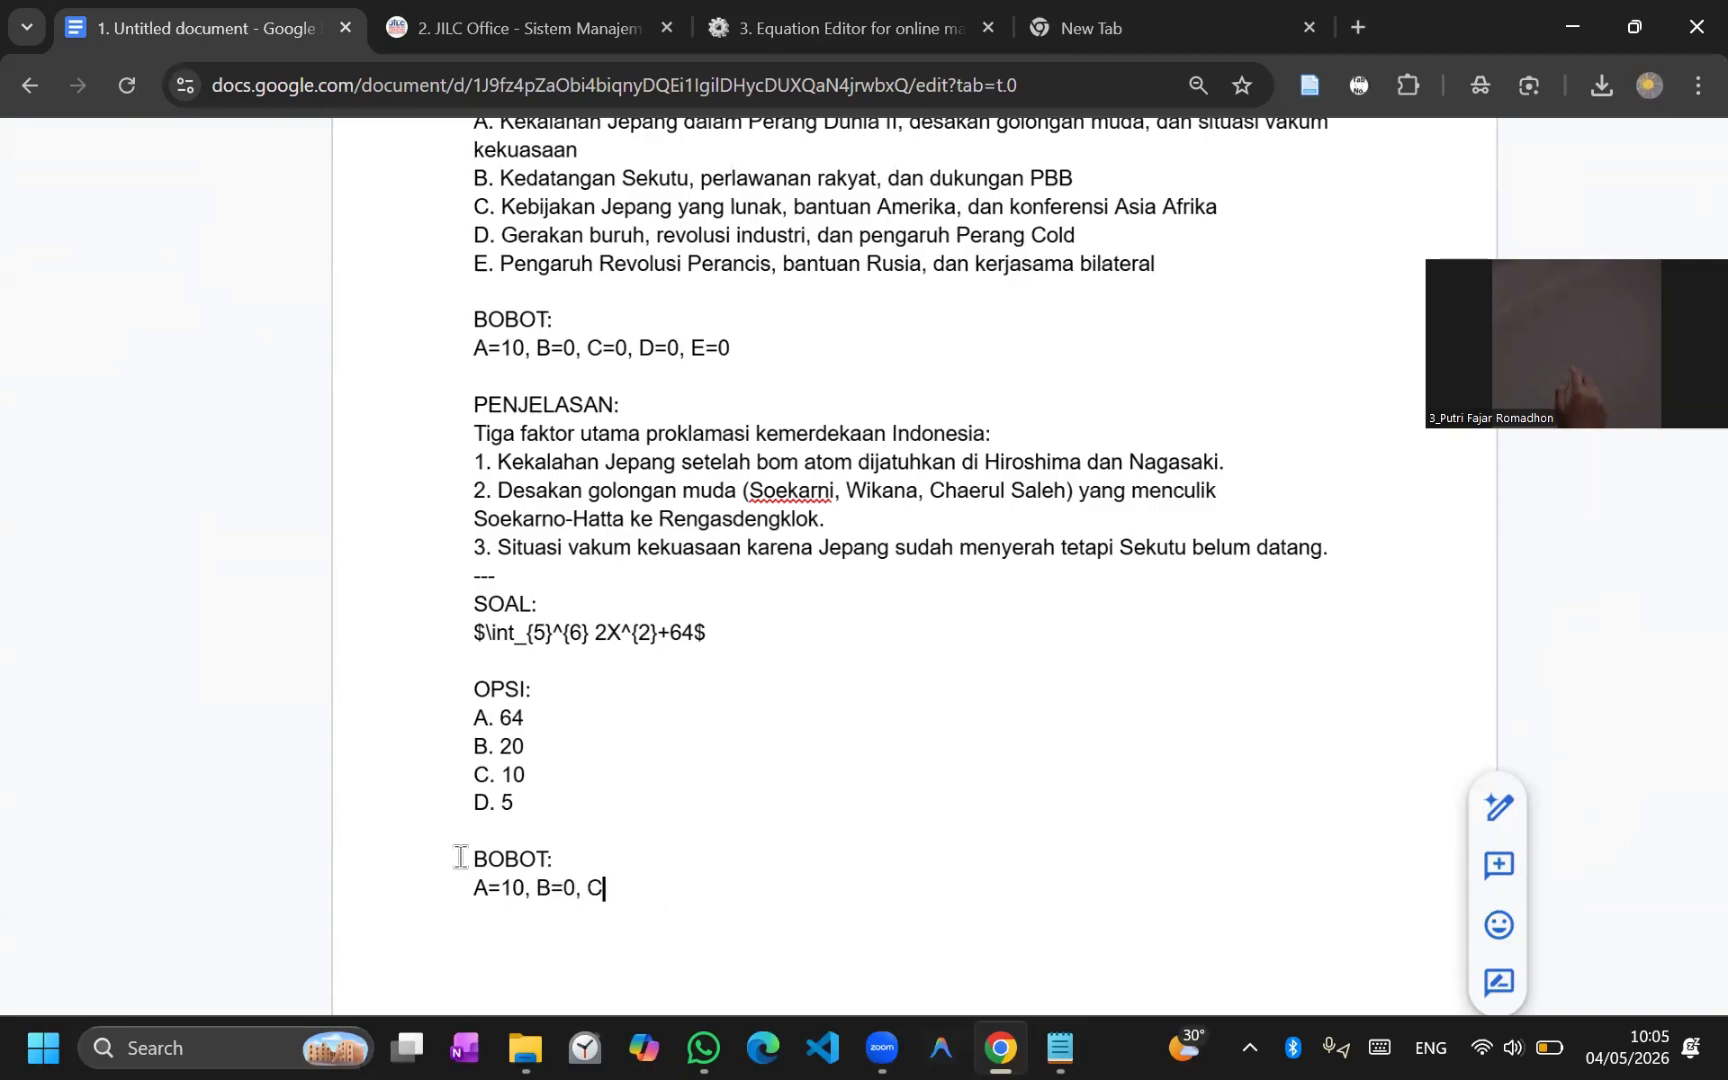
{"action": "type", "text": "=0"}
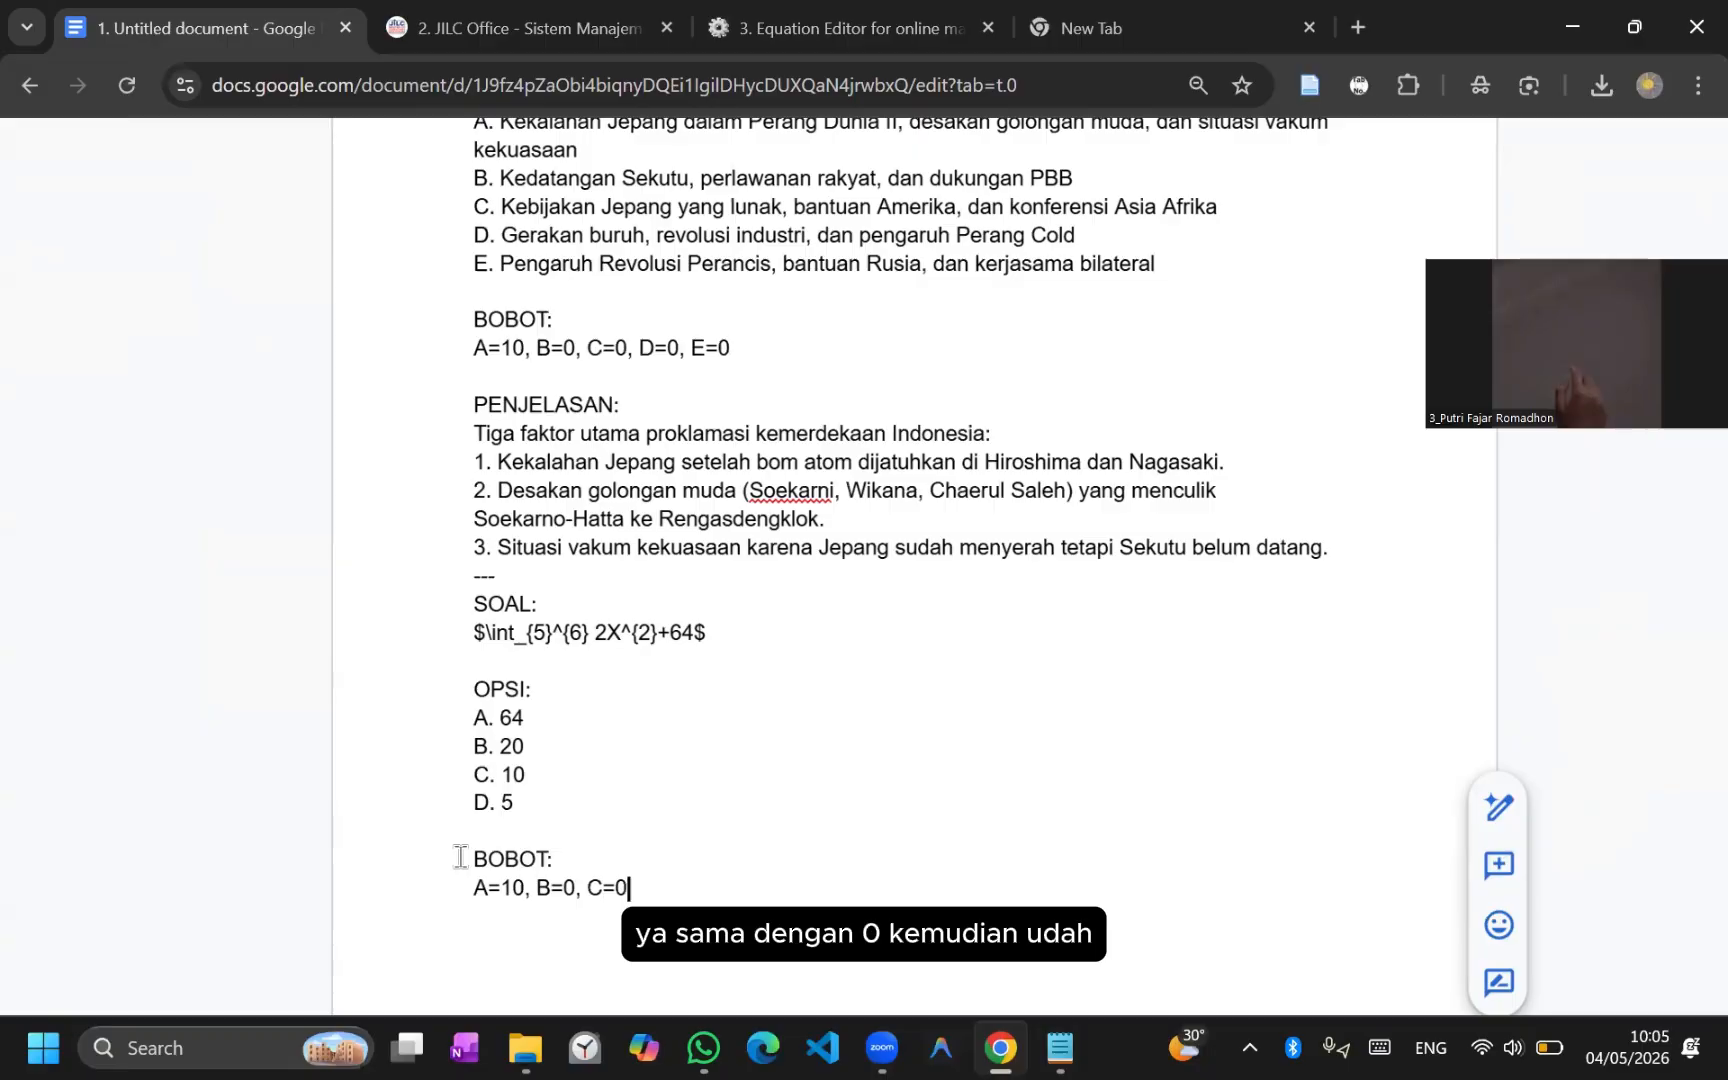
{"action": "type", "text": ", D"}
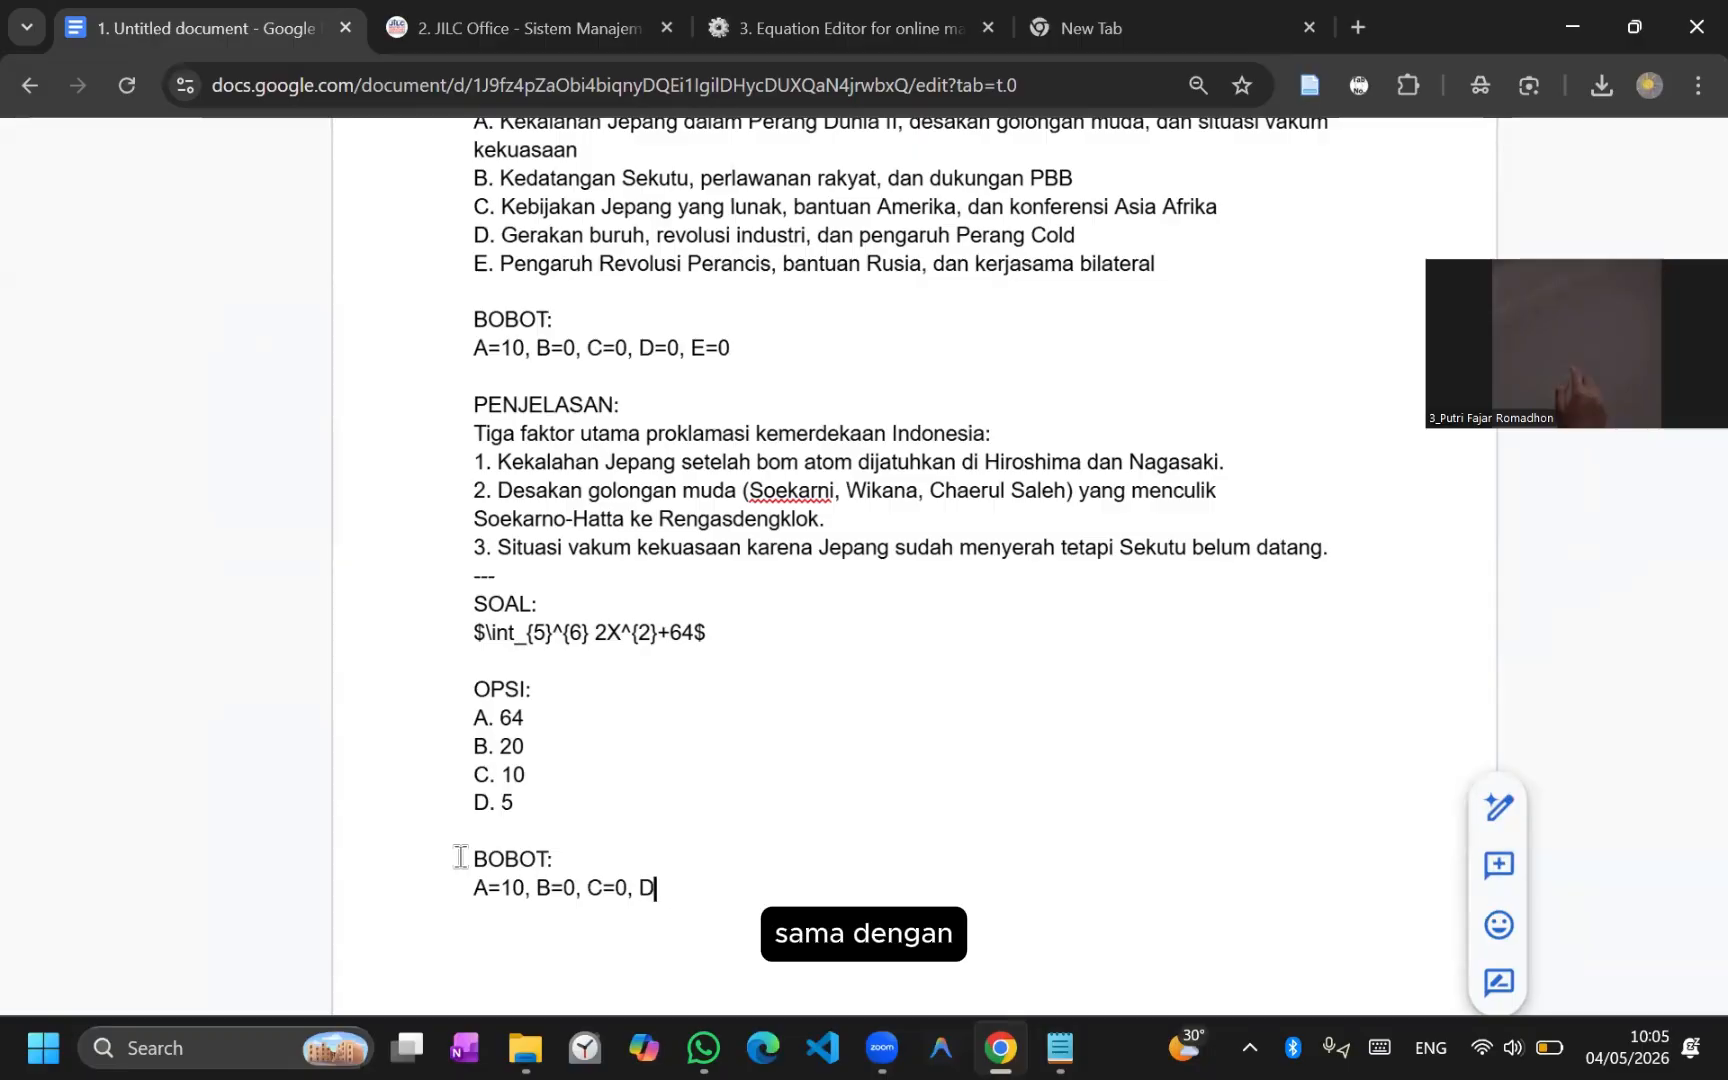
{"action": "type", "text": "=5"}
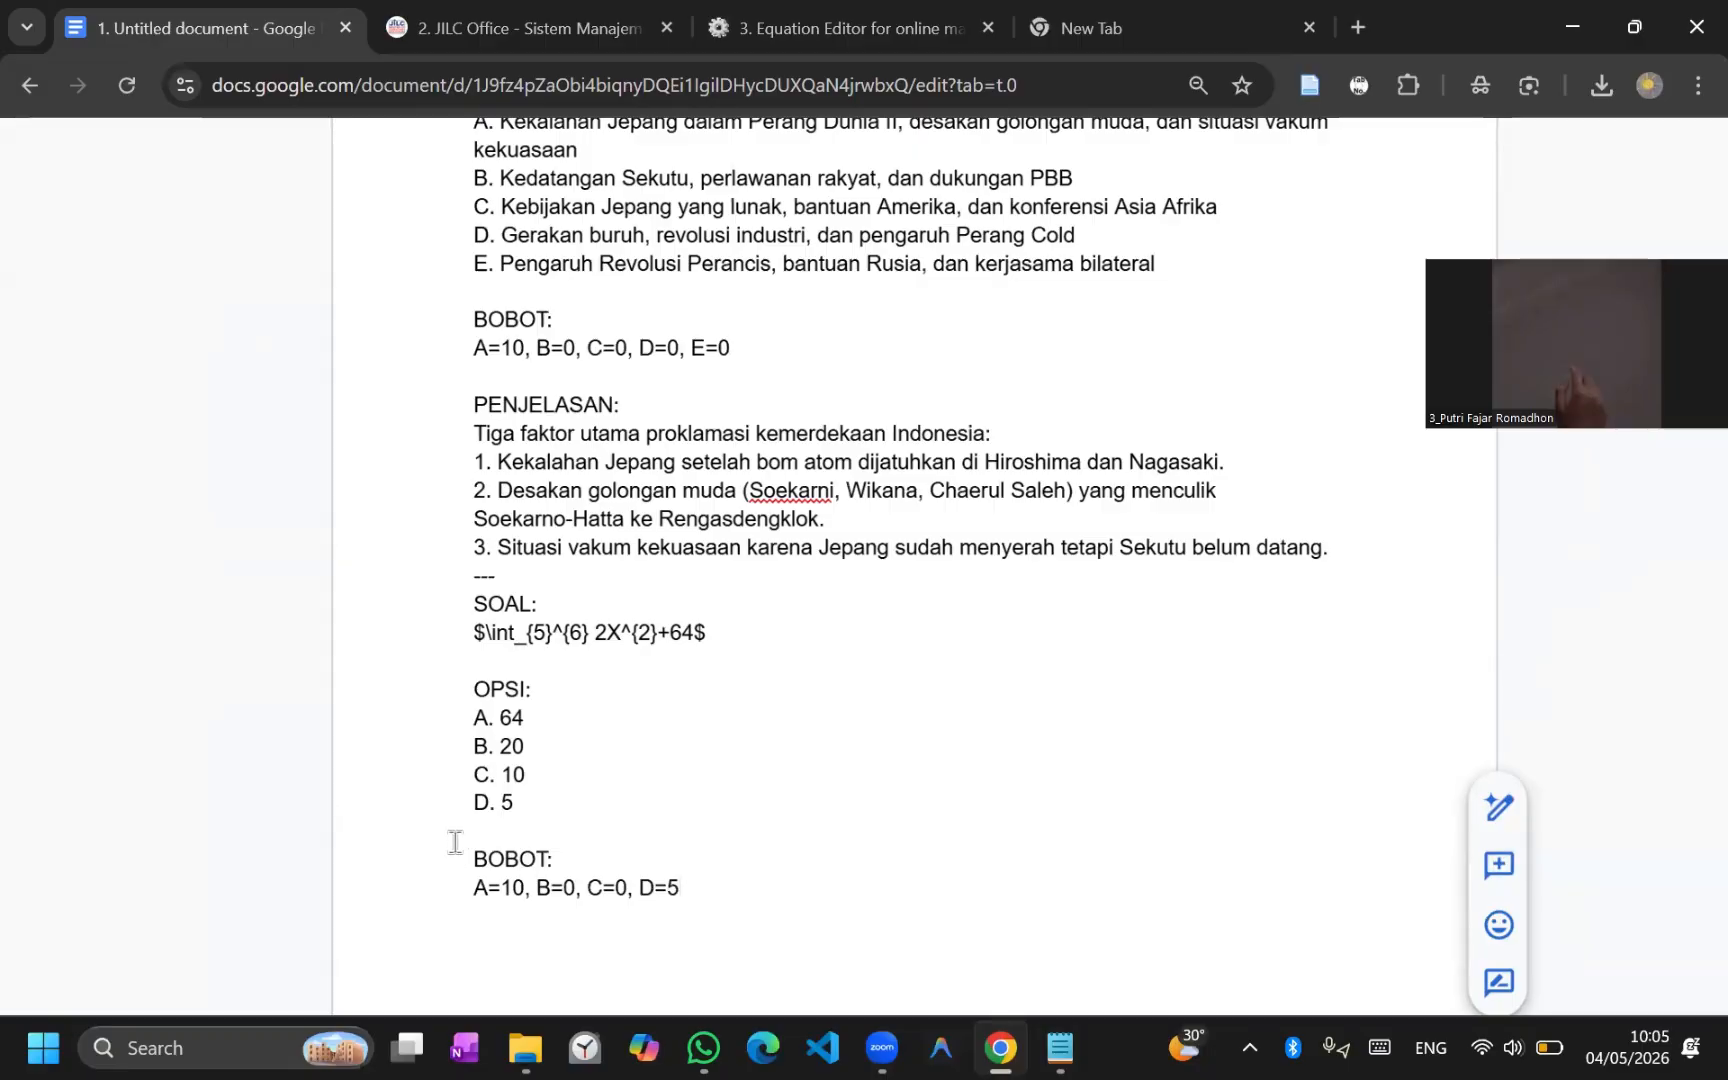
{"action": "scroll", "coordinate": [626, 678], "scroll_direction": "down", "scroll_amount": 3}
{"action": "scroll", "coordinate": [627, 678], "scroll_direction": "down", "scroll_amount": 5}
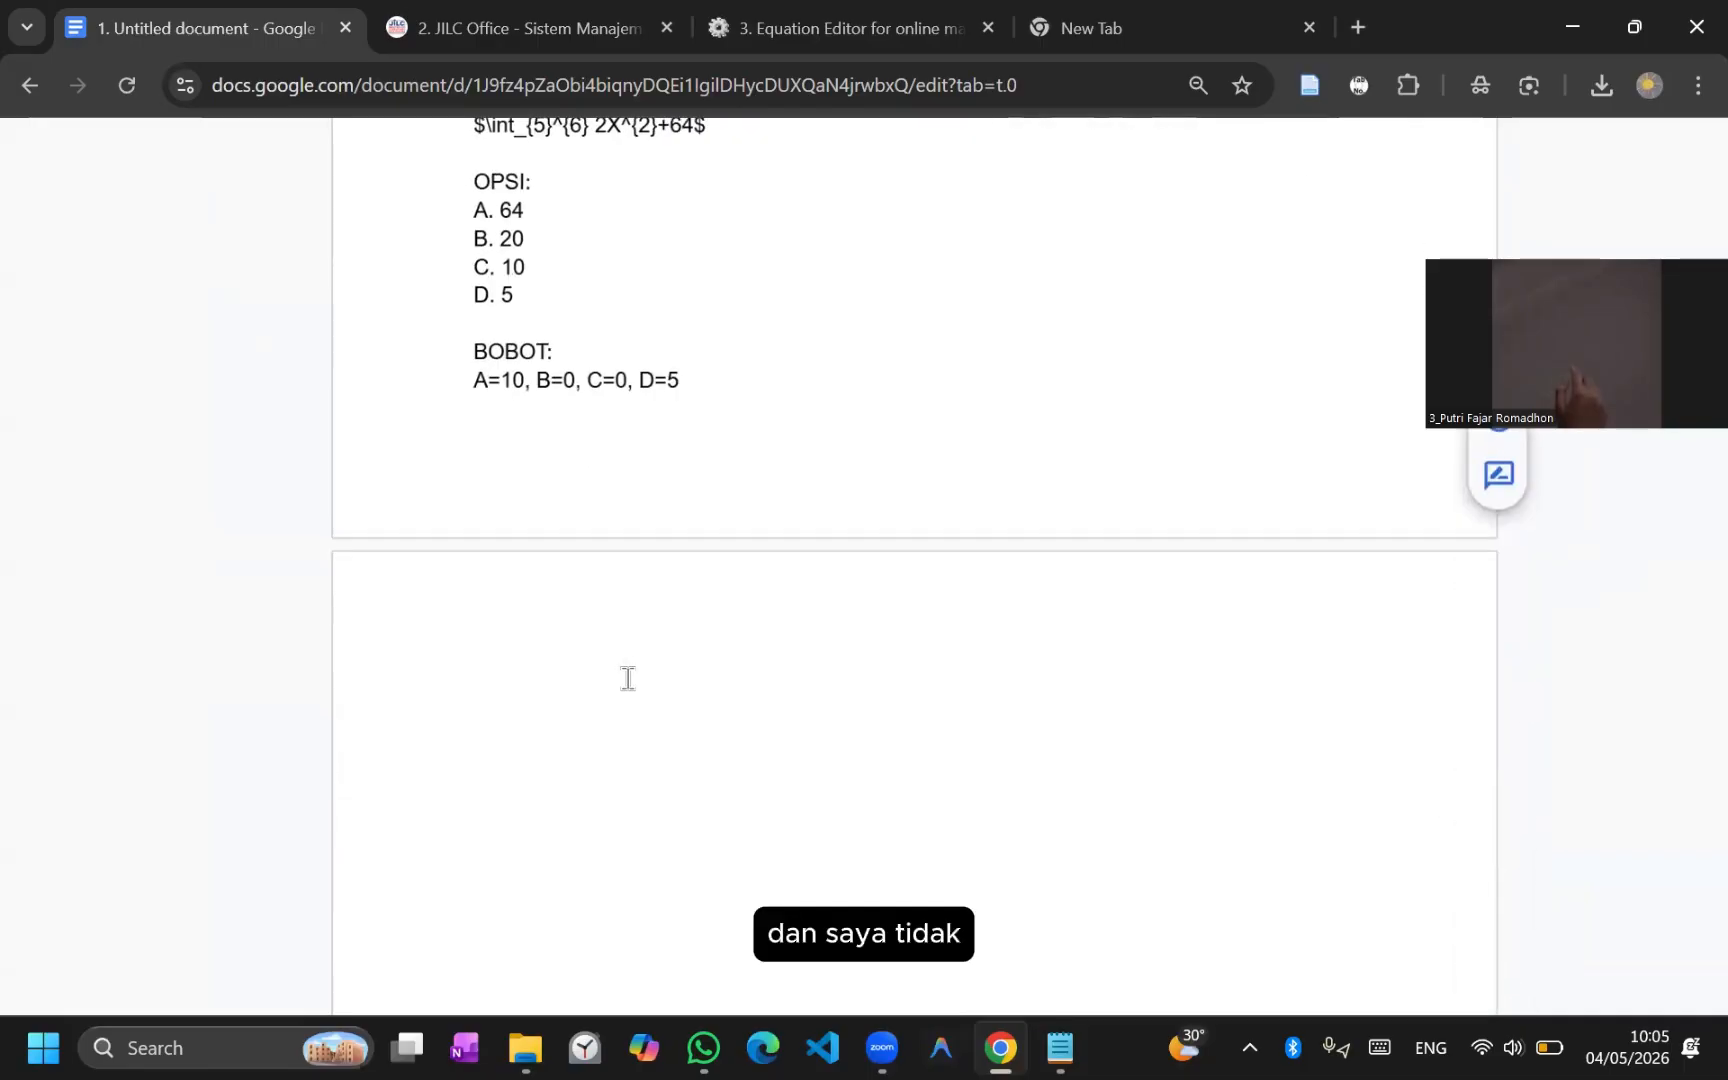
Step: Review the finished questions in the document, checking their SOAL, OPSI, BOBOT and PENJELASAN sections
{"action": "scroll", "coordinate": [627, 678], "scroll_direction": "up", "scroll_amount": 9}
{"action": "scroll", "coordinate": [627, 678], "scroll_direction": "down", "scroll_amount": 7}
{"action": "scroll", "coordinate": [628, 678], "scroll_direction": "down", "scroll_amount": 3}
{"action": "scroll", "coordinate": [628, 678], "scroll_direction": "up", "scroll_amount": 5}
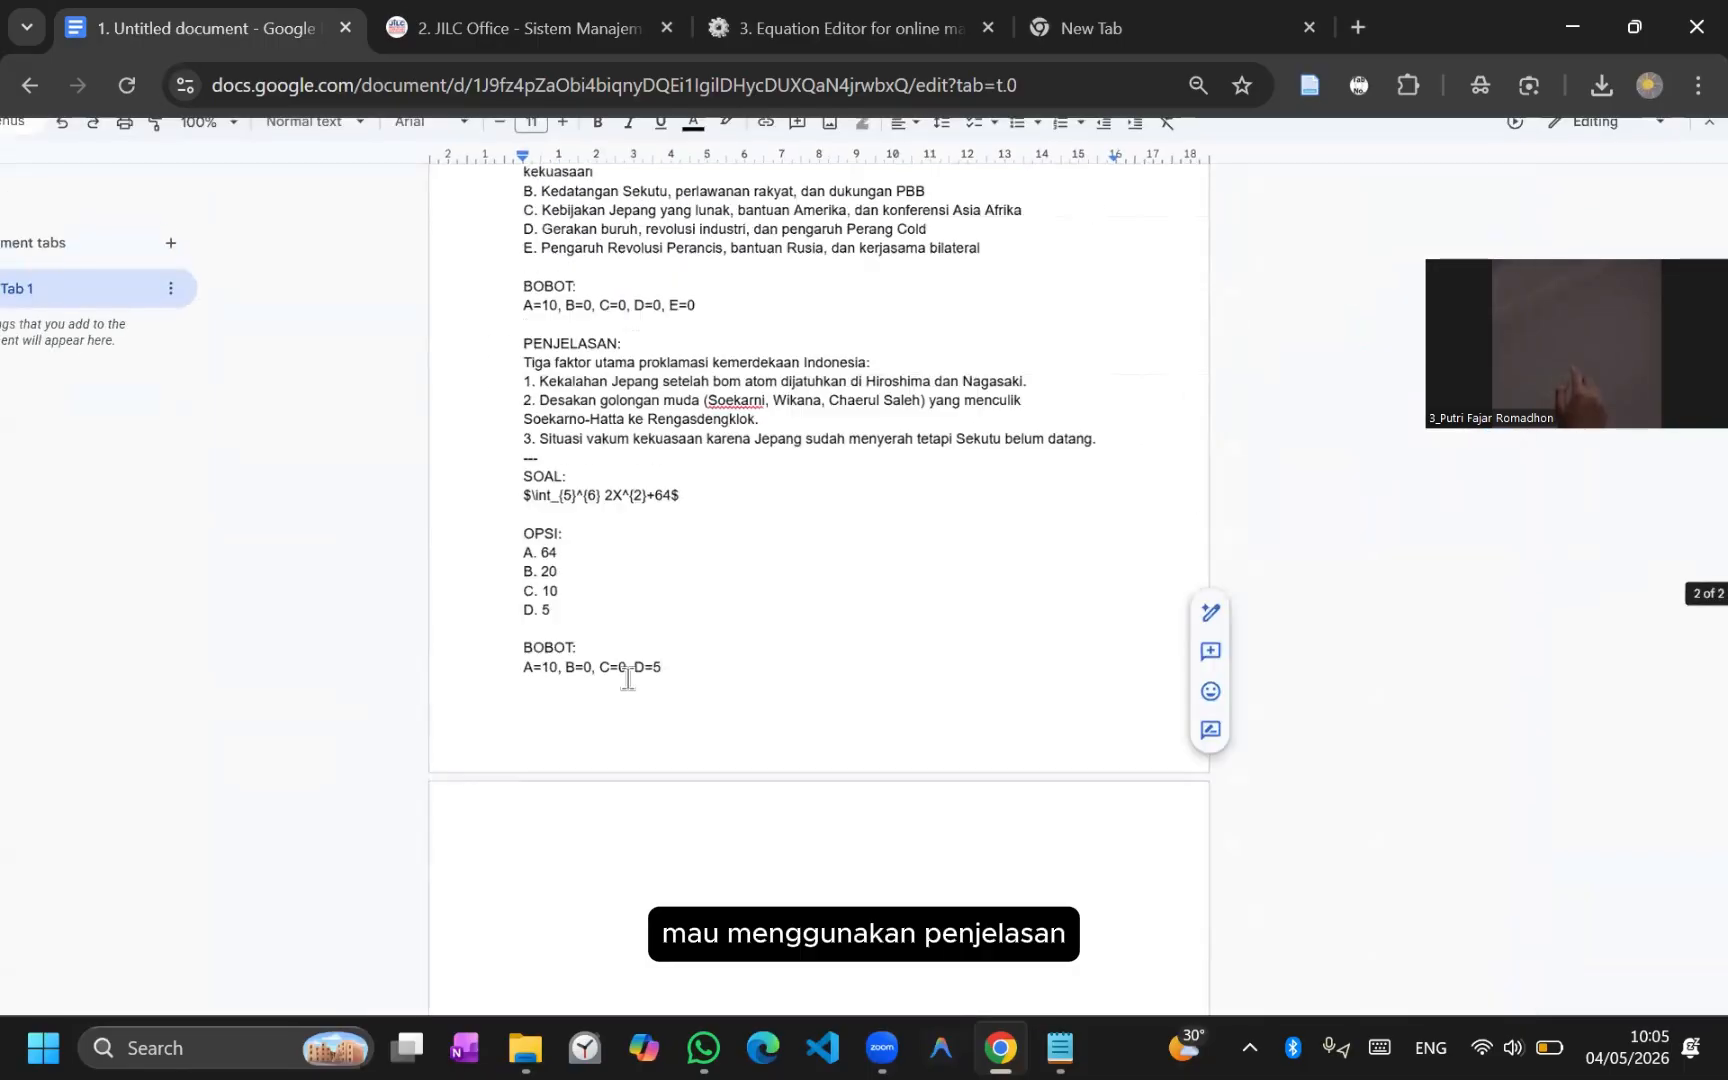
{"action": "scroll", "coordinate": [628, 678], "scroll_direction": "down", "scroll_amount": 1}
{"action": "scroll", "coordinate": [629, 679], "scroll_direction": "up", "scroll_amount": 1}
{"action": "scroll", "coordinate": [629, 679], "scroll_direction": "up", "scroll_amount": 4}
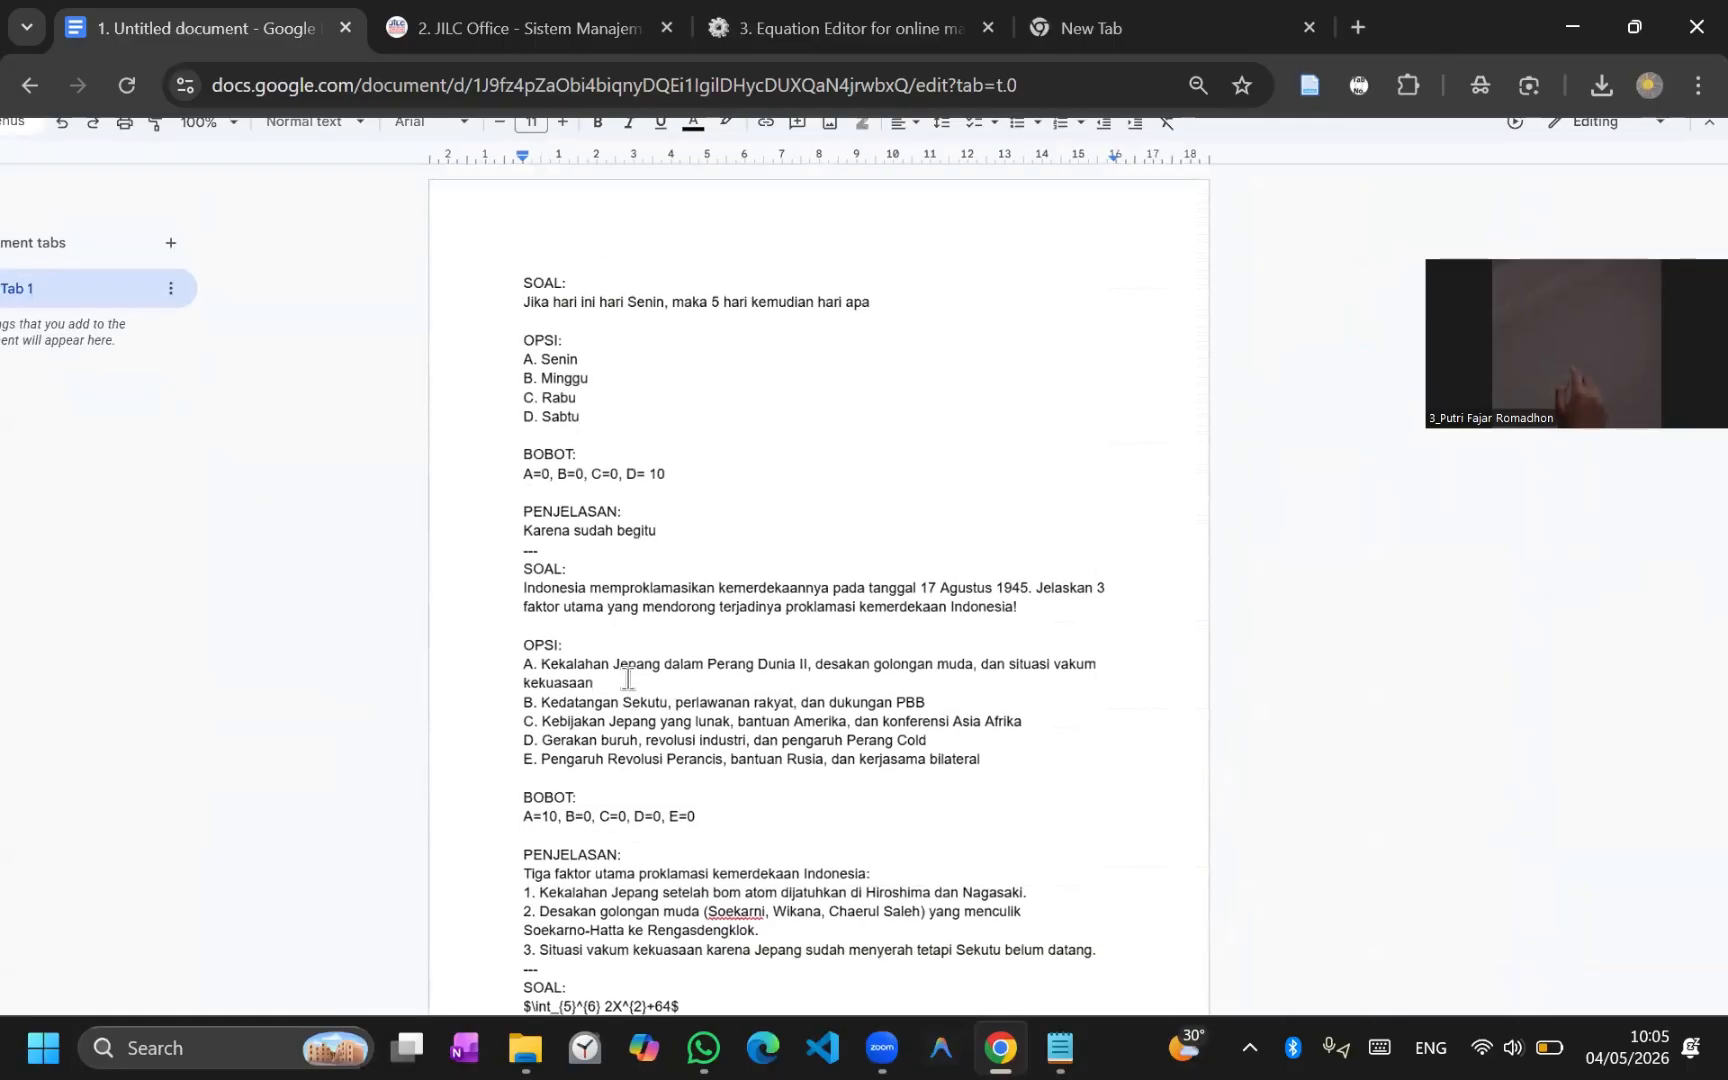
{"action": "scroll", "coordinate": [714, 331], "scroll_direction": "down", "scroll_amount": 1}
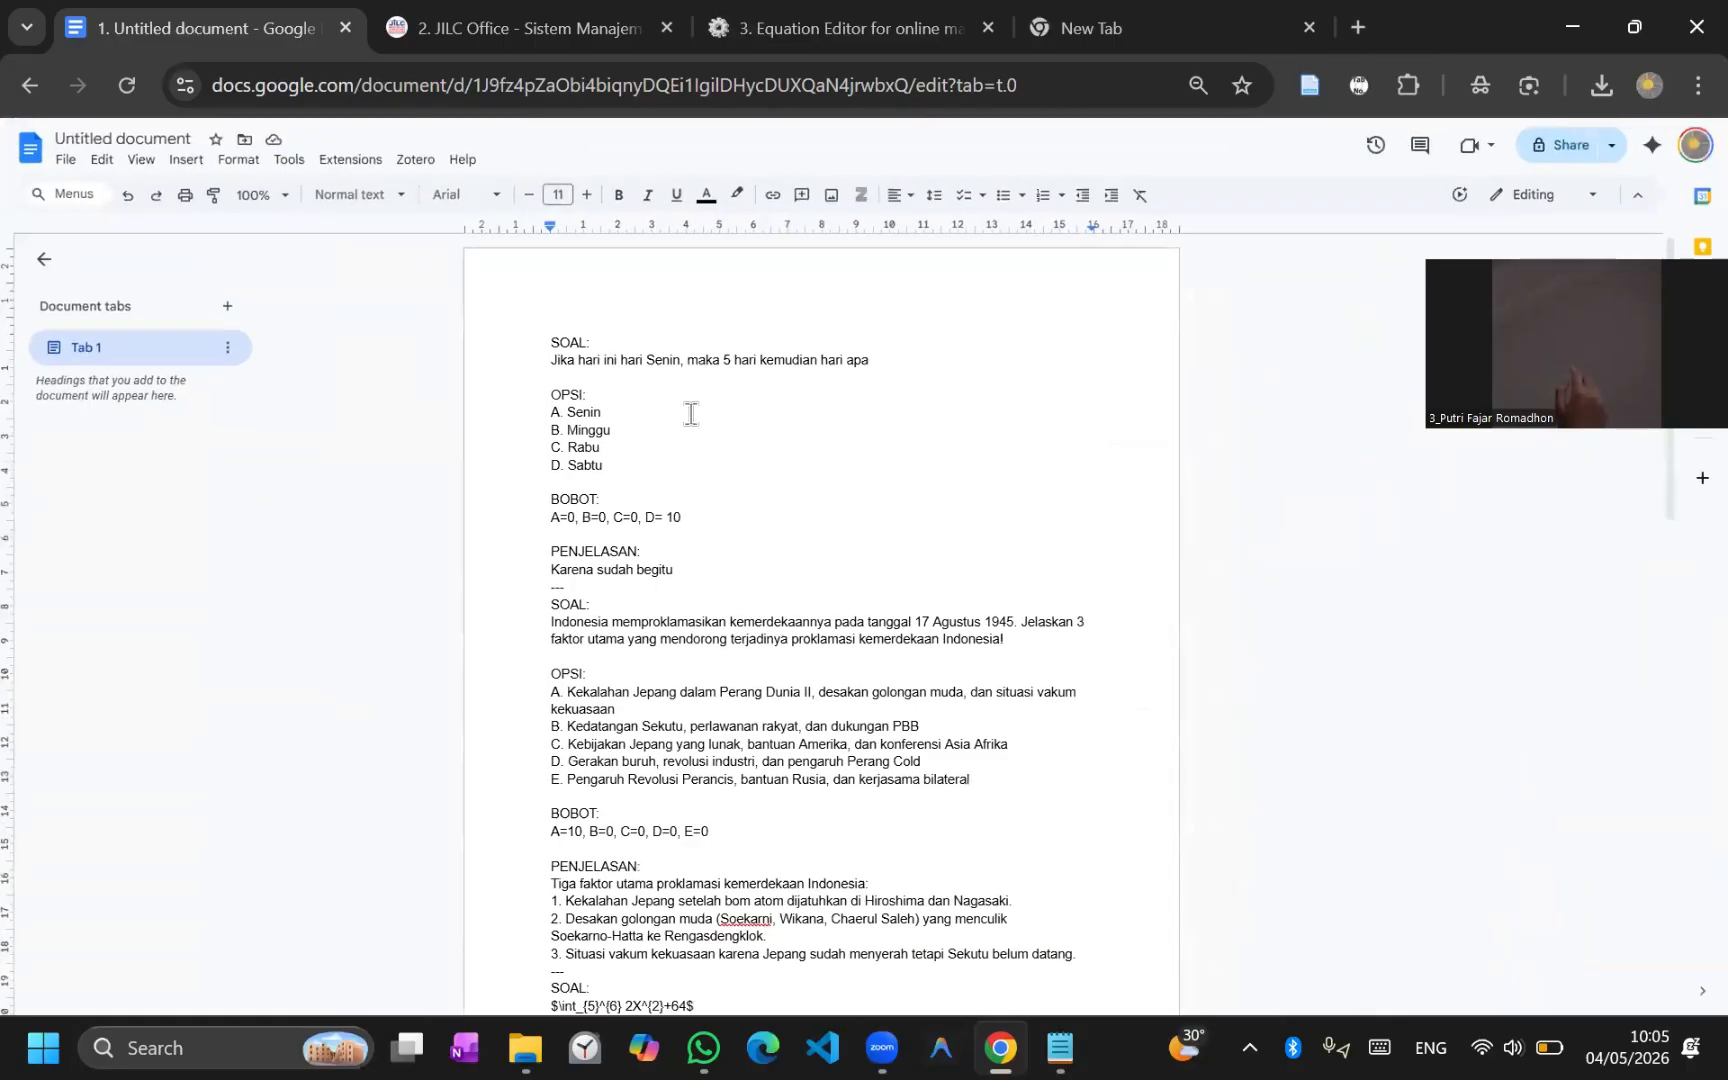
{"action": "scroll", "coordinate": [590, 603], "scroll_direction": "down", "scroll_amount": 4}
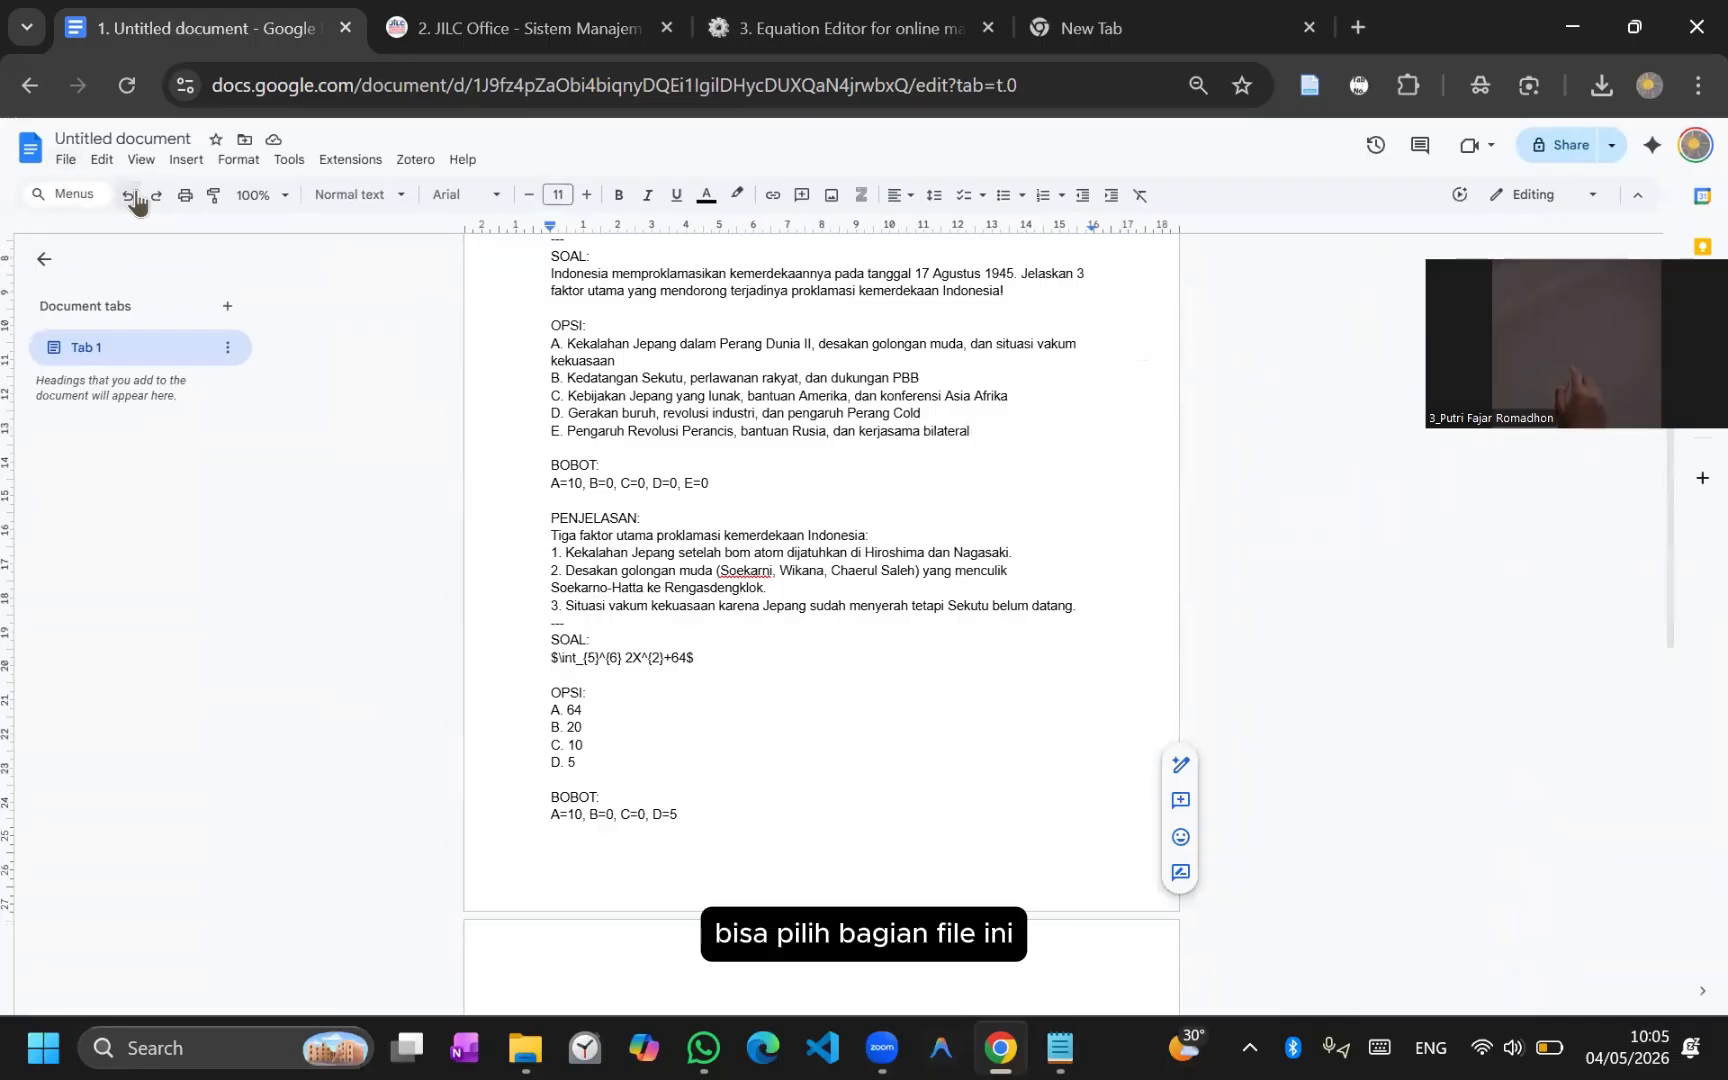
{"action": "scroll", "coordinate": [70, 165], "scroll_direction": "up", "scroll_amount": 5}
{"action": "scroll", "coordinate": [137, 200], "scroll_direction": "up", "scroll_amount": 2}
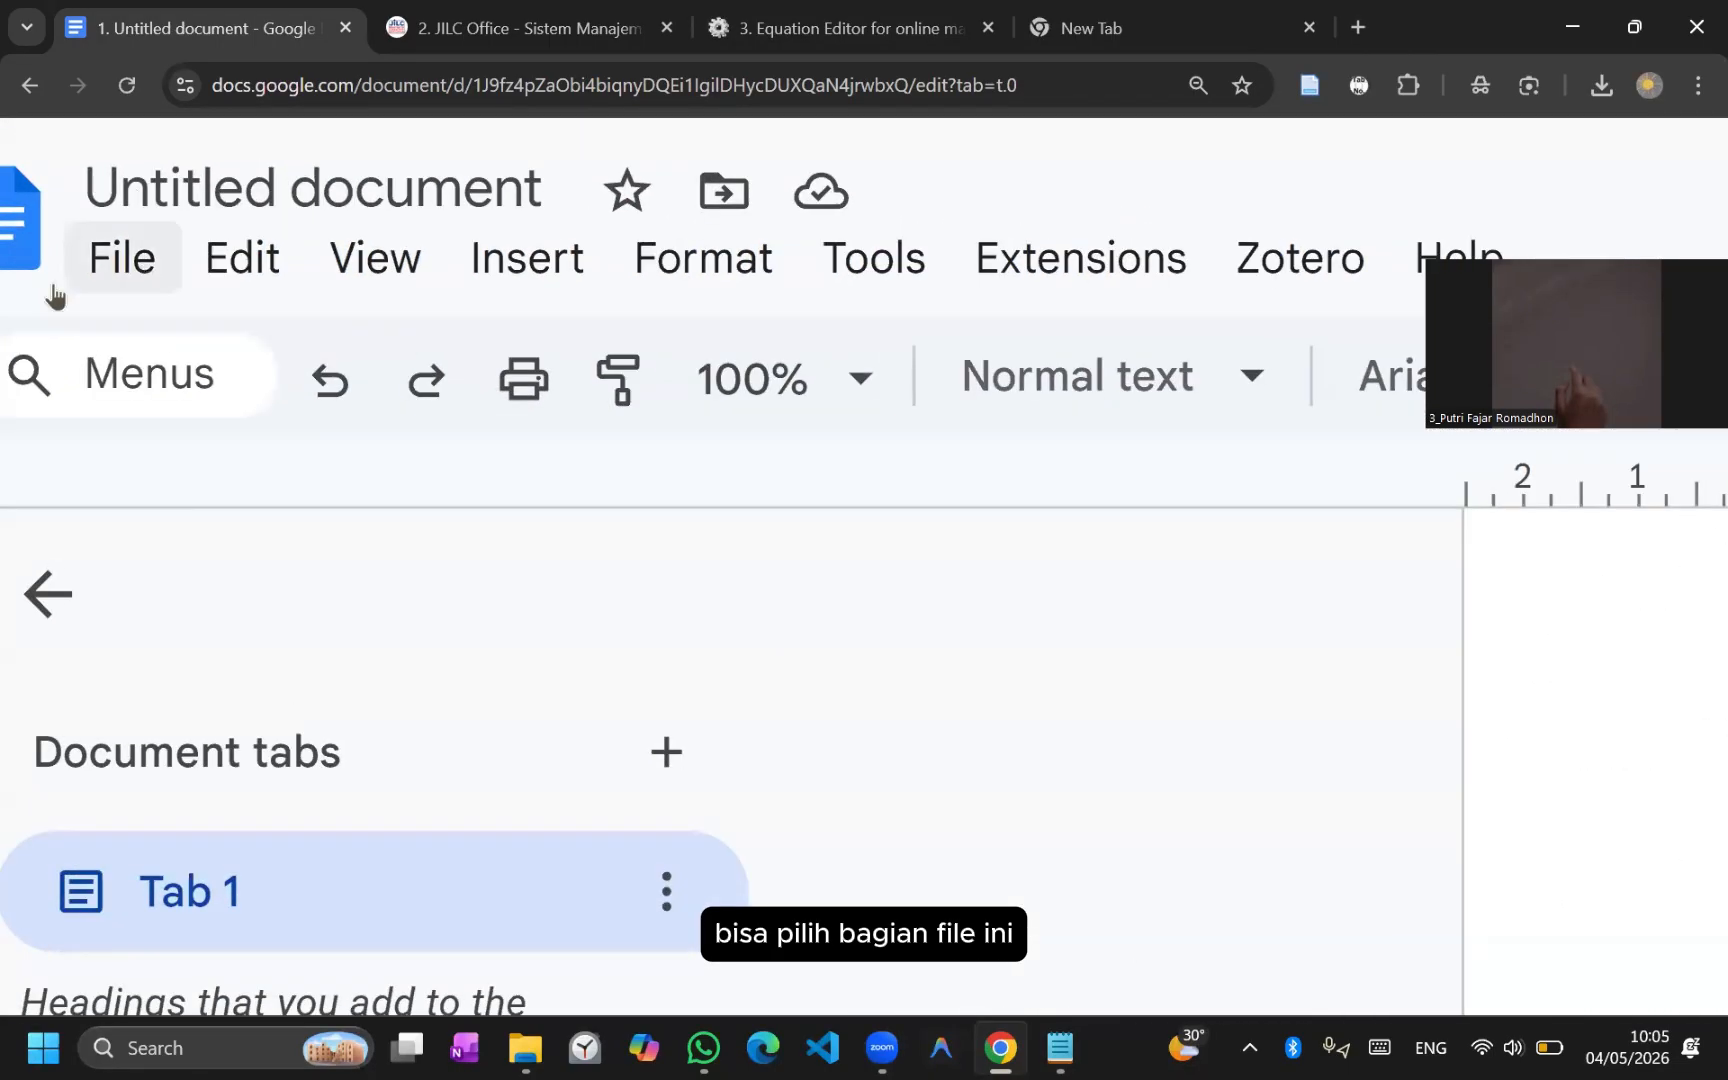
{"action": "left_click", "coordinate": [133, 258]}
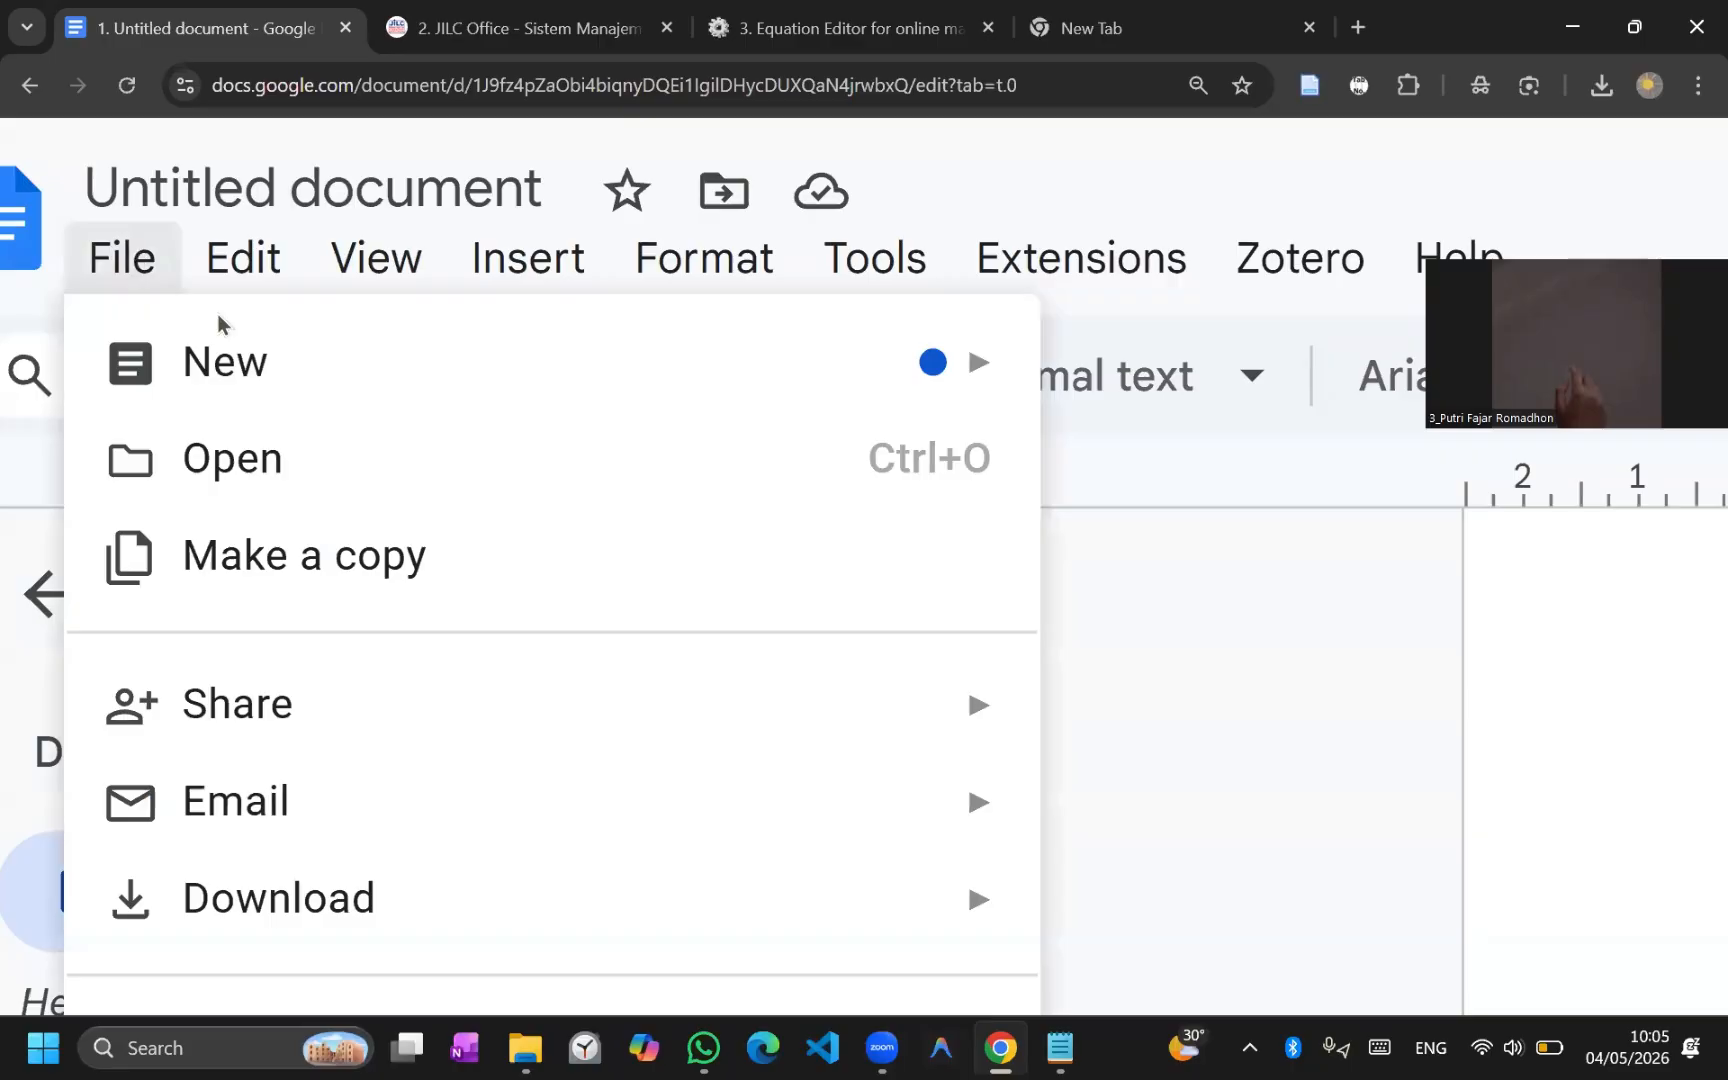
{"action": "scroll", "coordinate": [210, 325], "scroll_direction": "down", "scroll_amount": 7}
{"action": "left_click", "coordinate": [903, 472]}
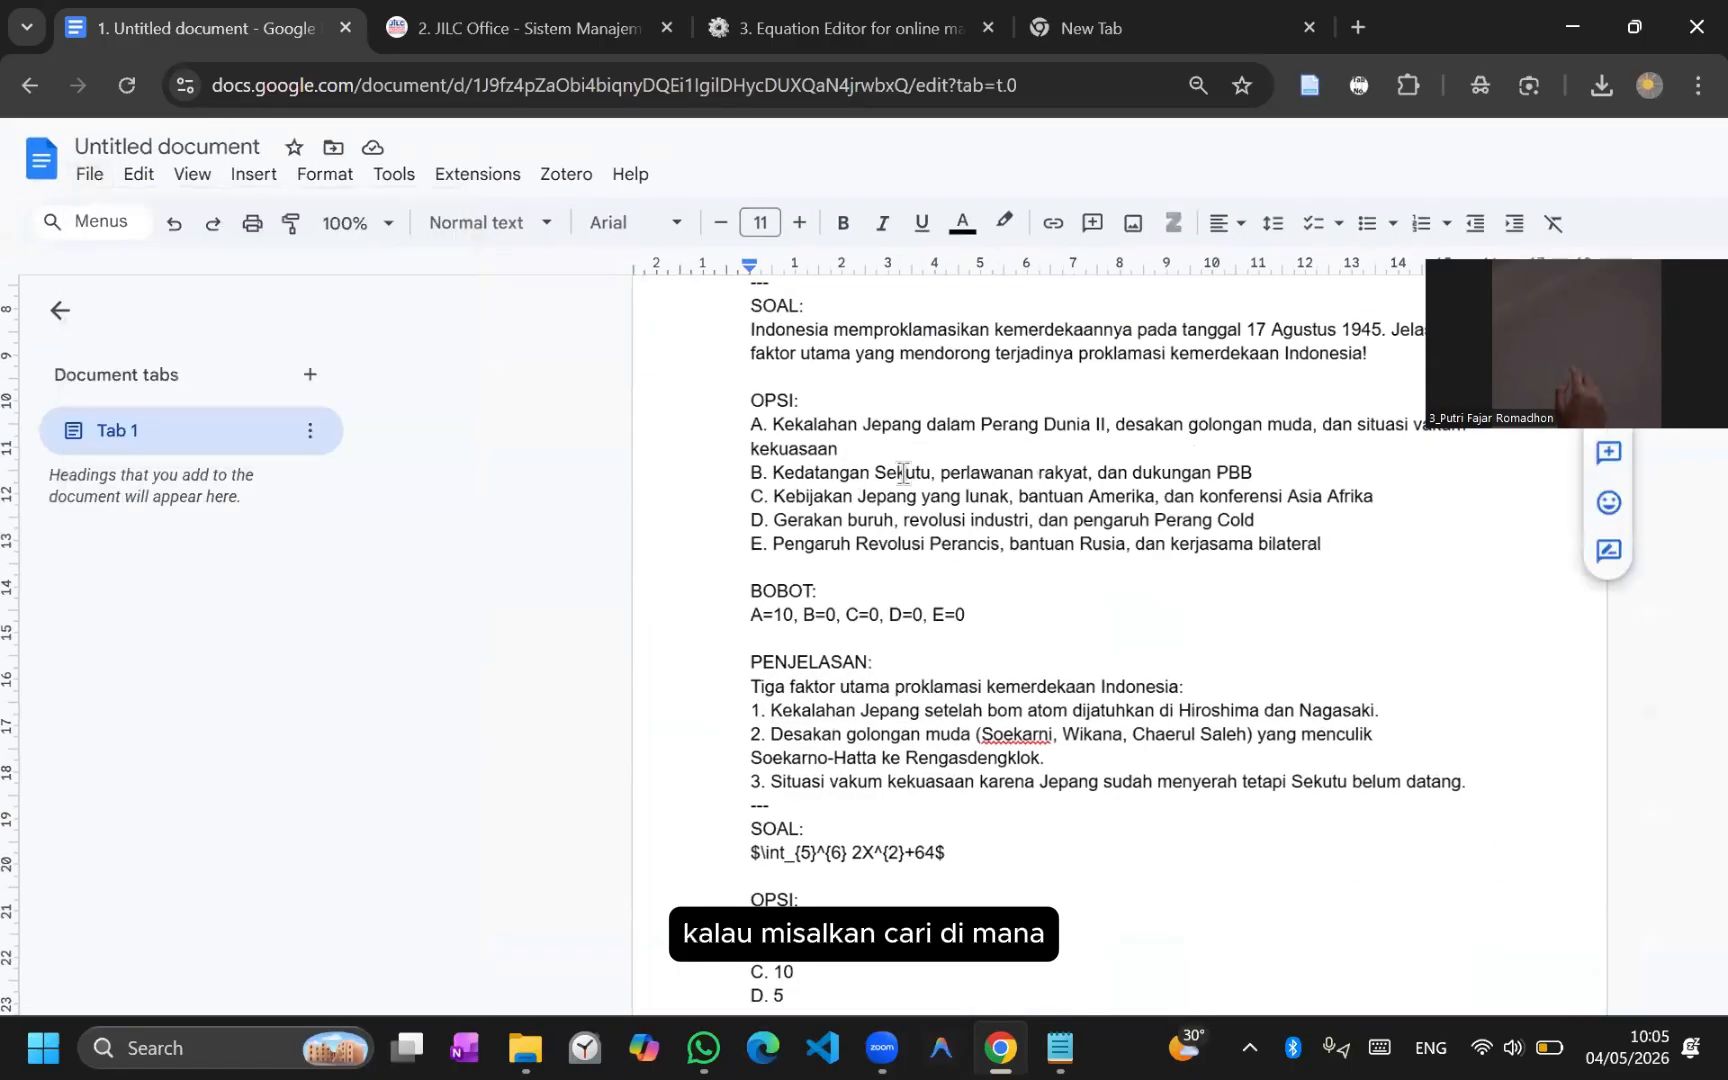
Step: Download the question document as plain text (.txt)
{"action": "scroll", "coordinate": [710, 448], "scroll_direction": "down", "scroll_amount": 3}
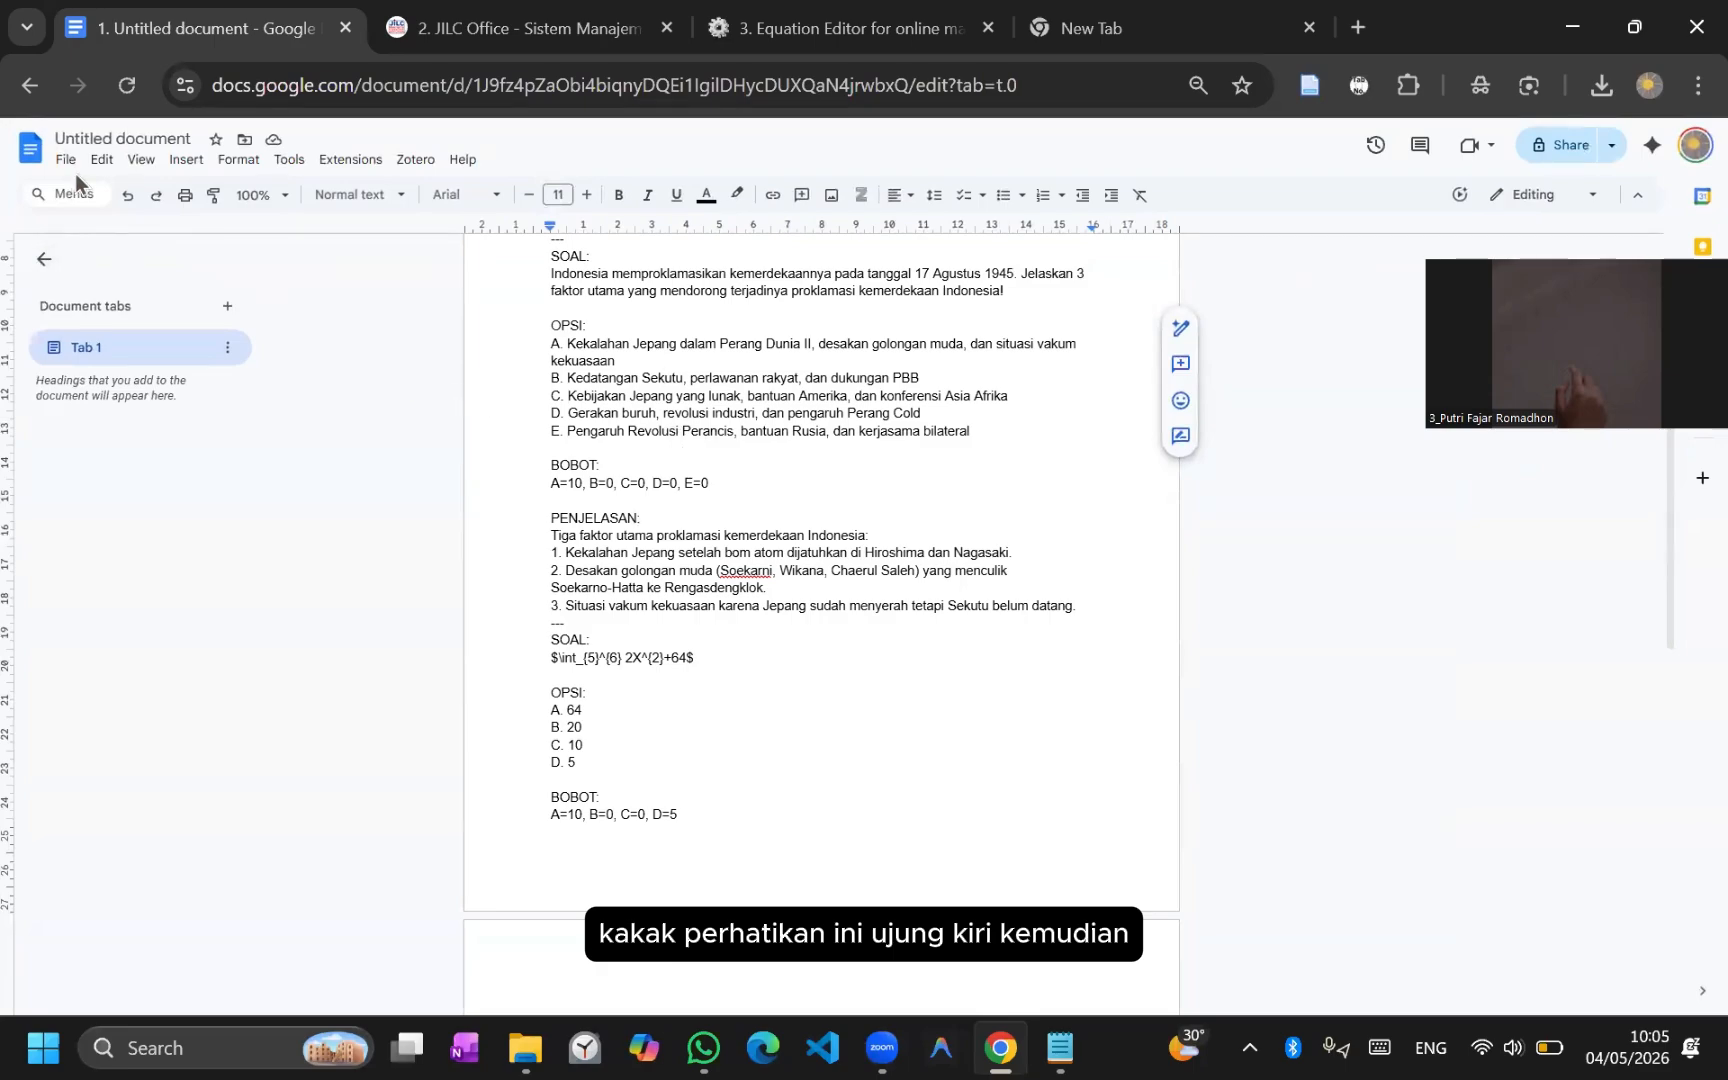
{"action": "scroll", "coordinate": [66, 170], "scroll_direction": "up", "scroll_amount": 5}
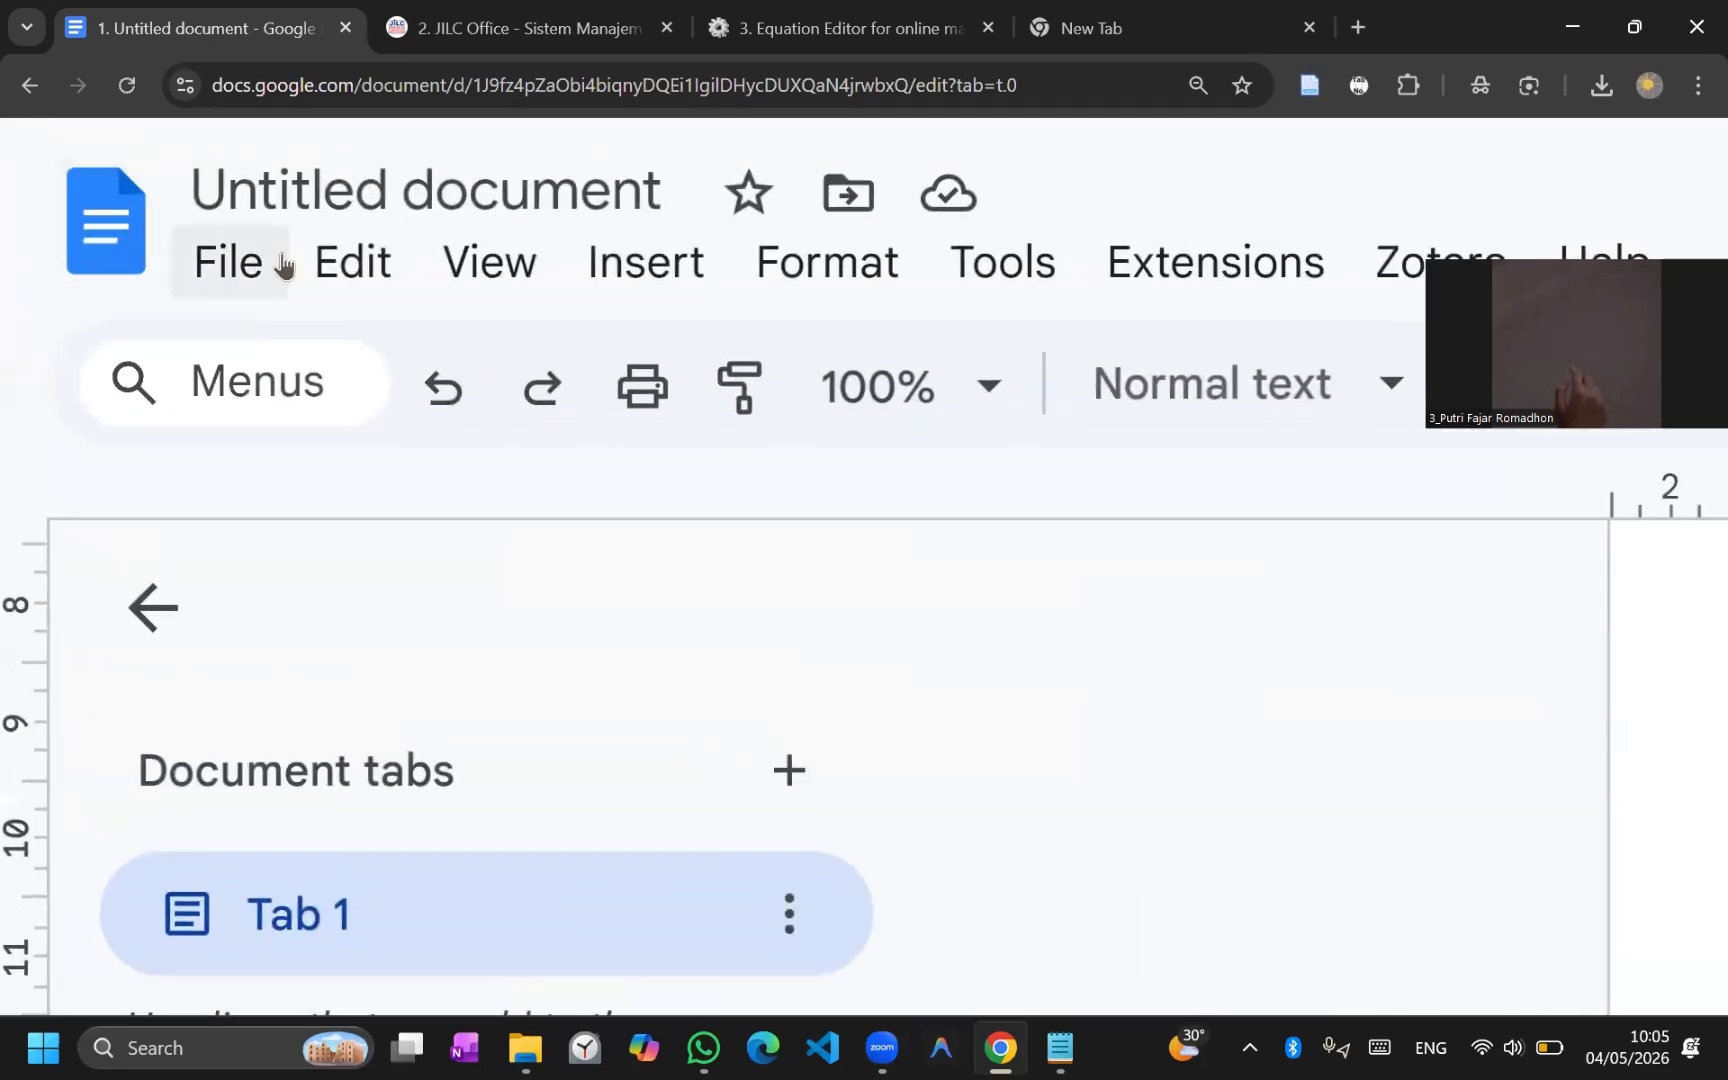
{"action": "left_click", "coordinate": [263, 290]}
{"action": "scroll", "coordinate": [451, 486], "scroll_direction": "down", "scroll_amount": 3}
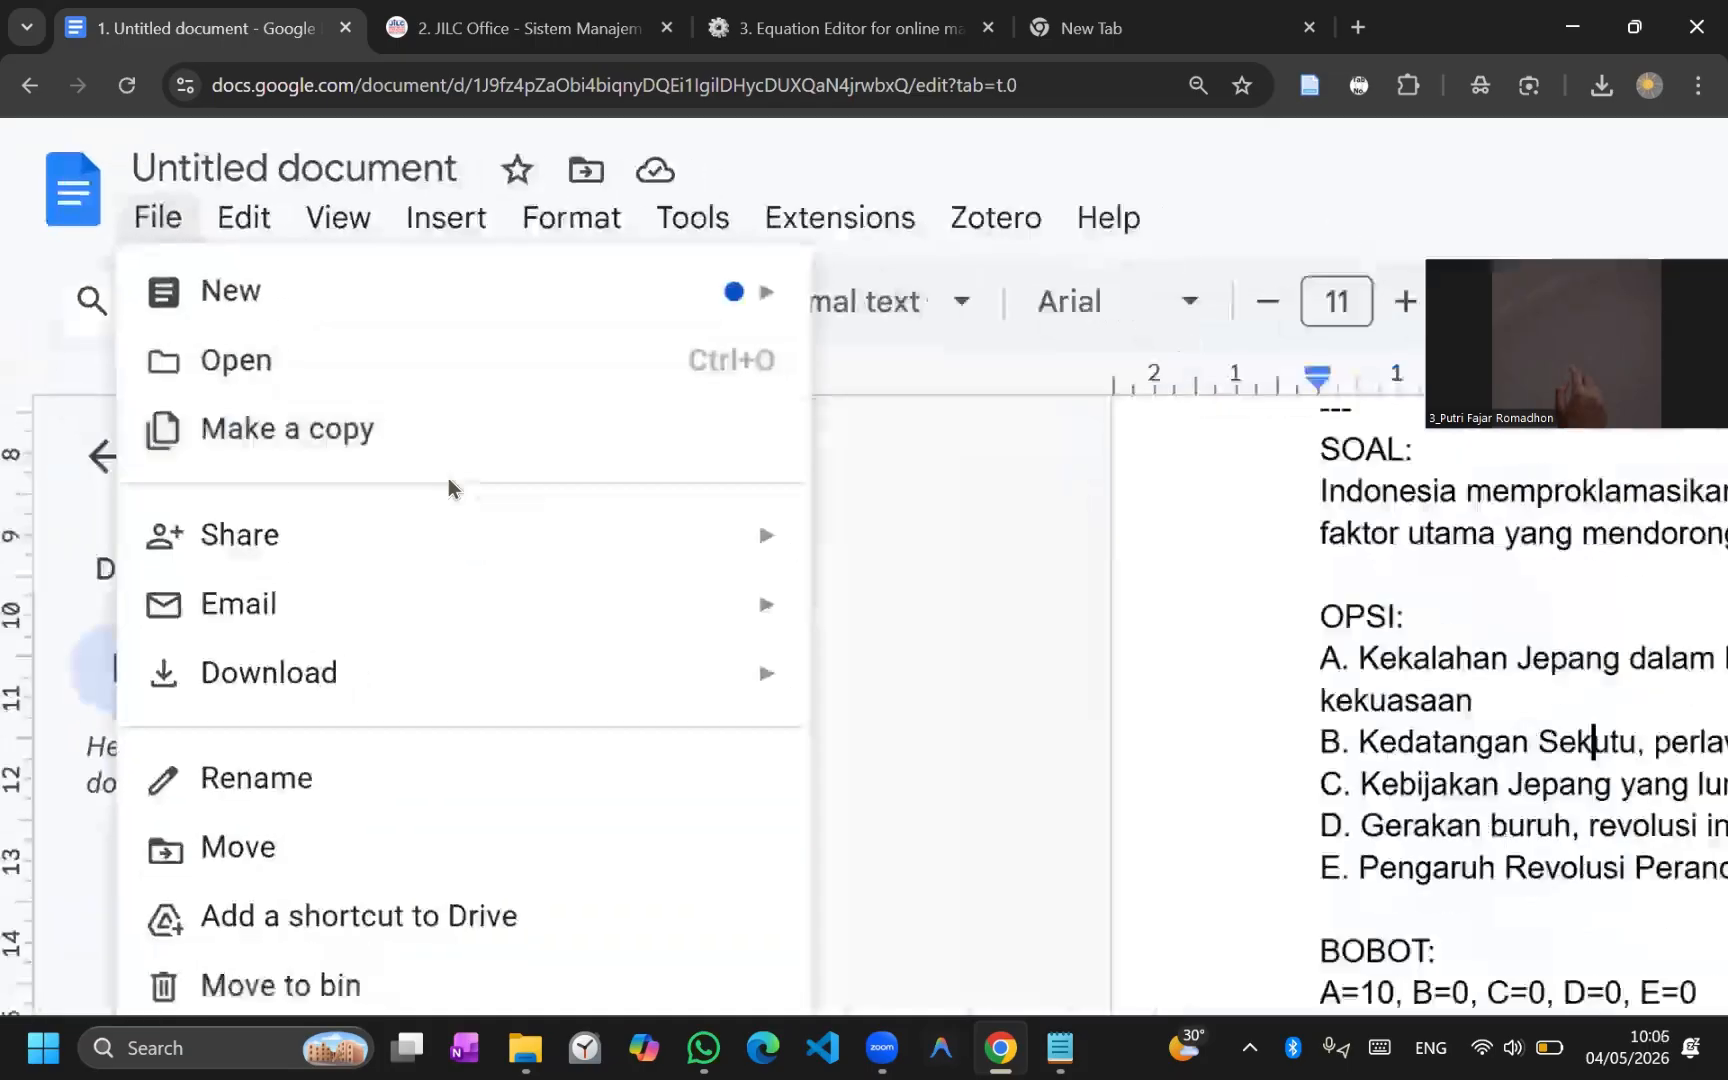
{"action": "mouse_move", "coordinate": [471, 683]}
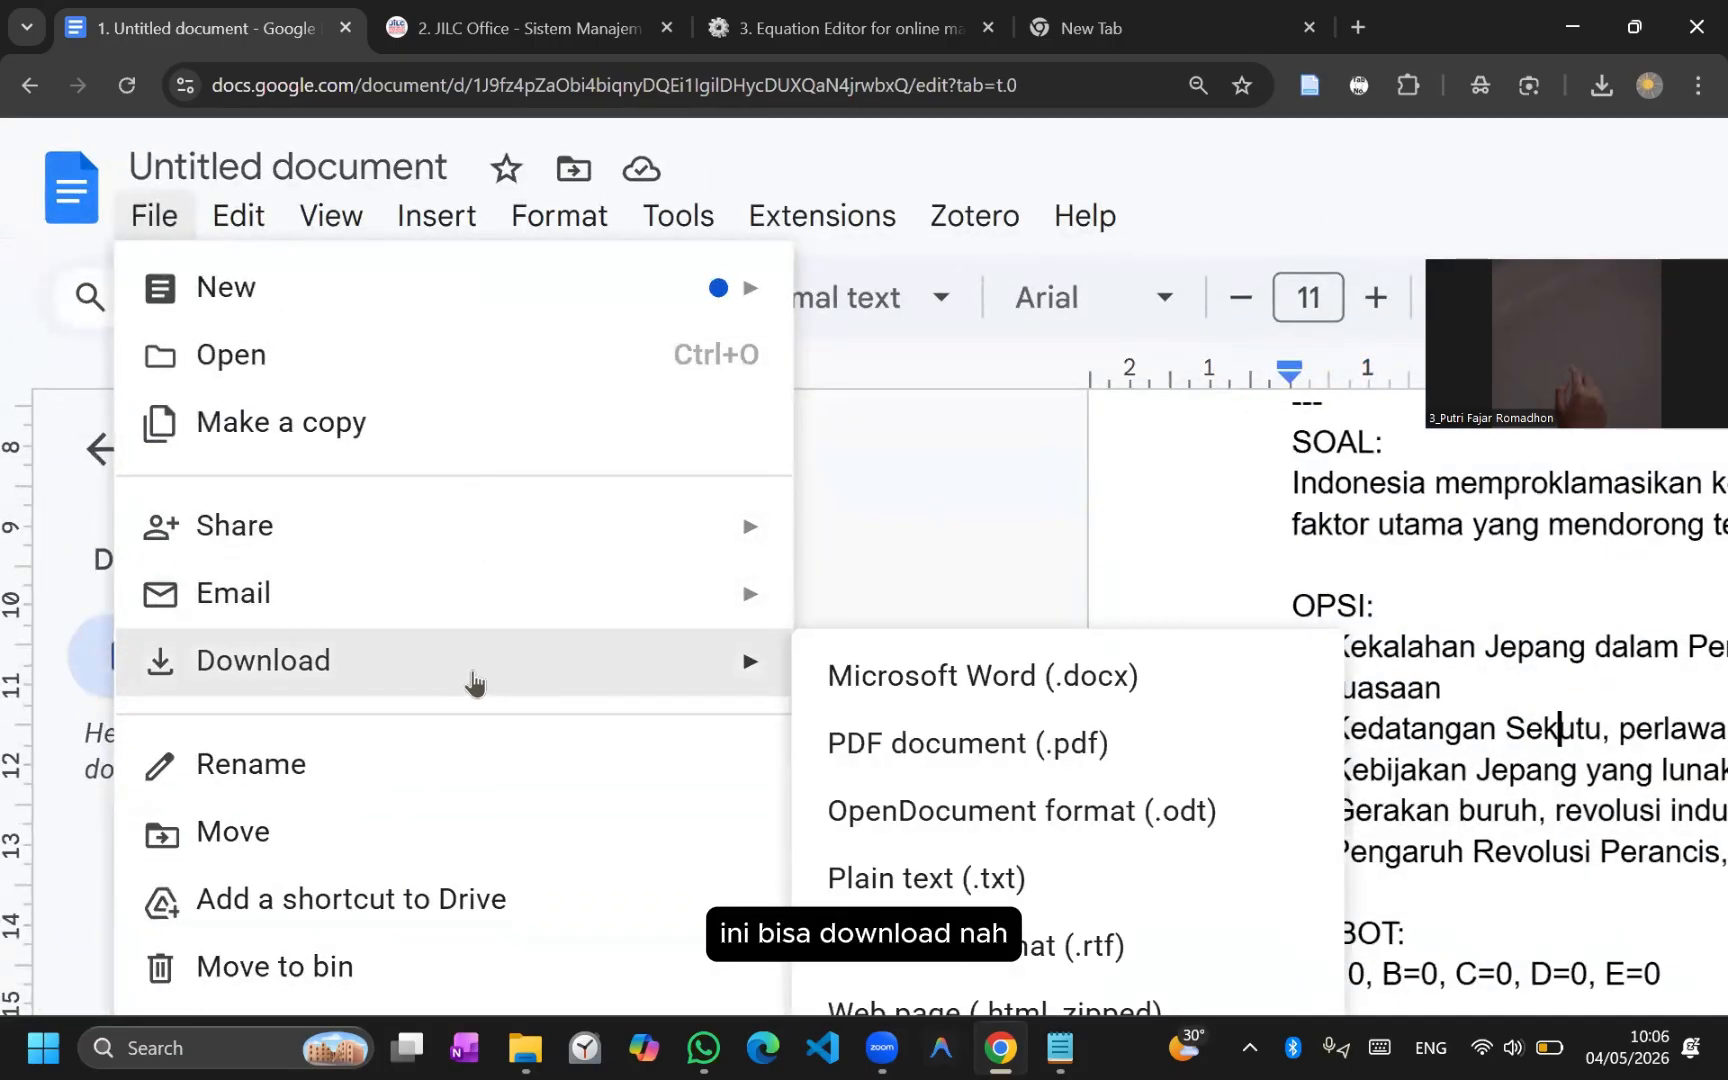
{"action": "scroll", "coordinate": [829, 660], "scroll_direction": "down", "scroll_amount": 2}
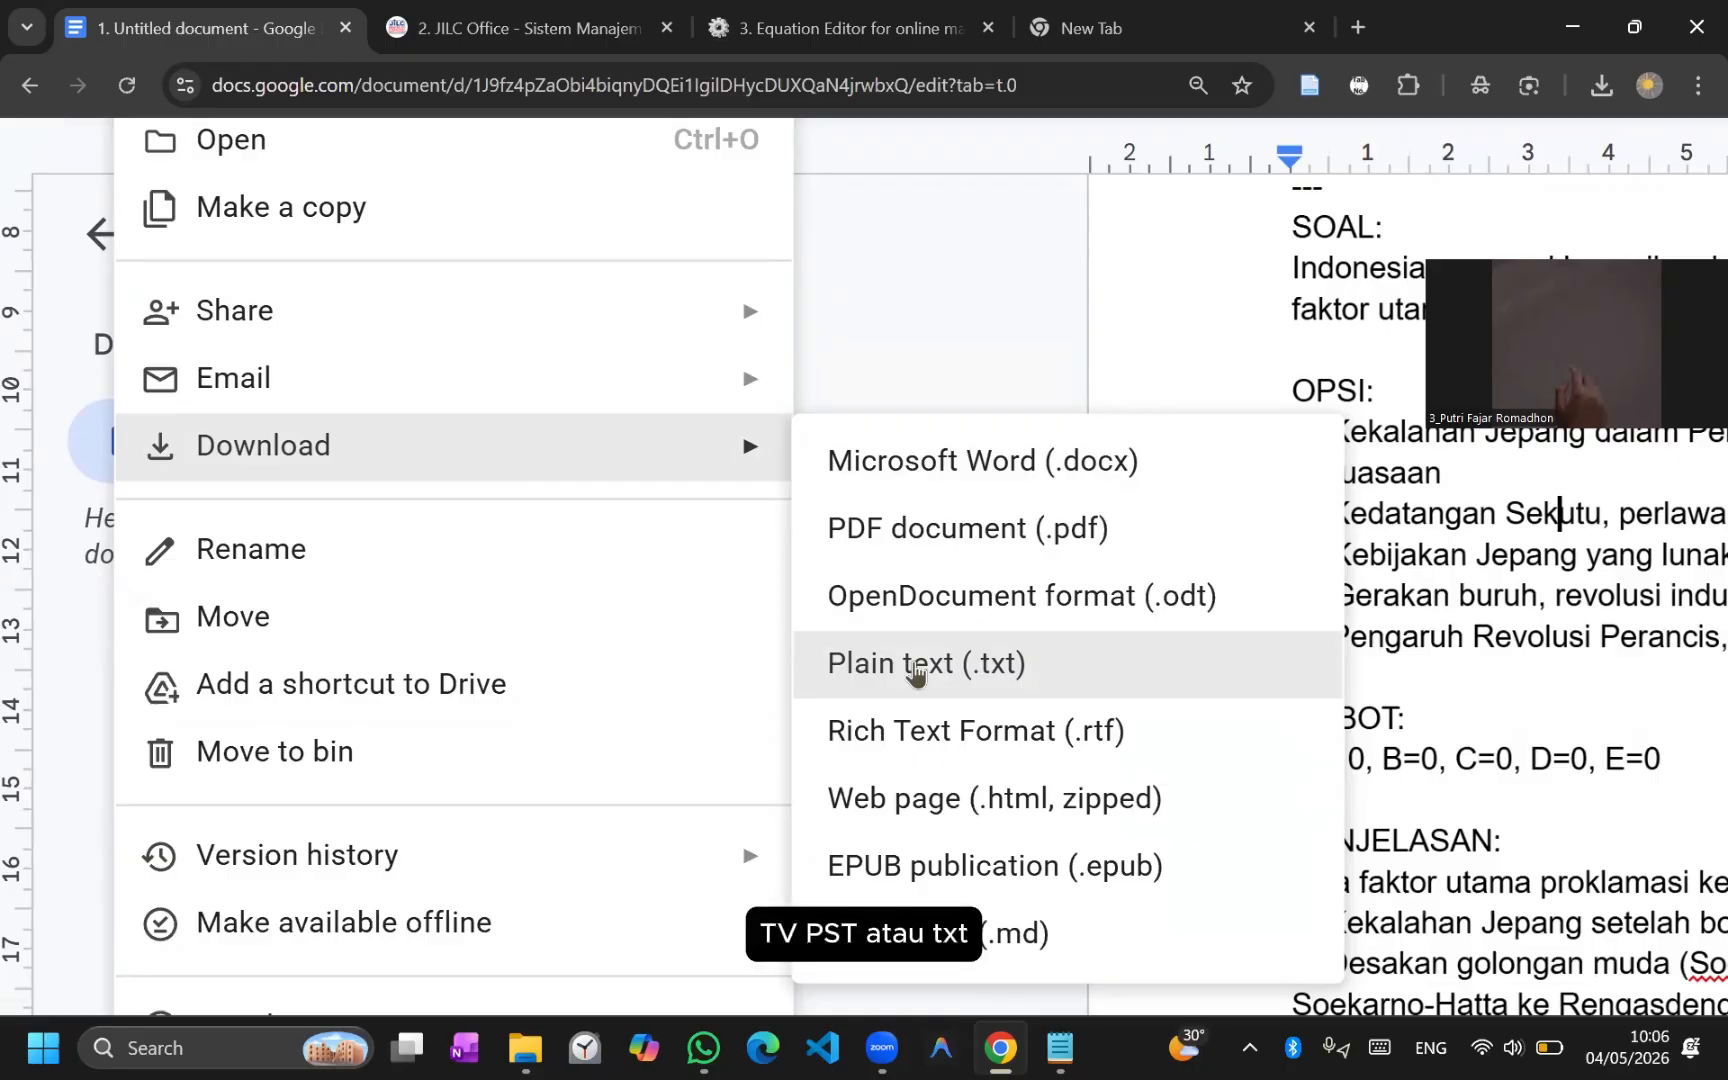
{"action": "left_click", "coordinate": [916, 670]}
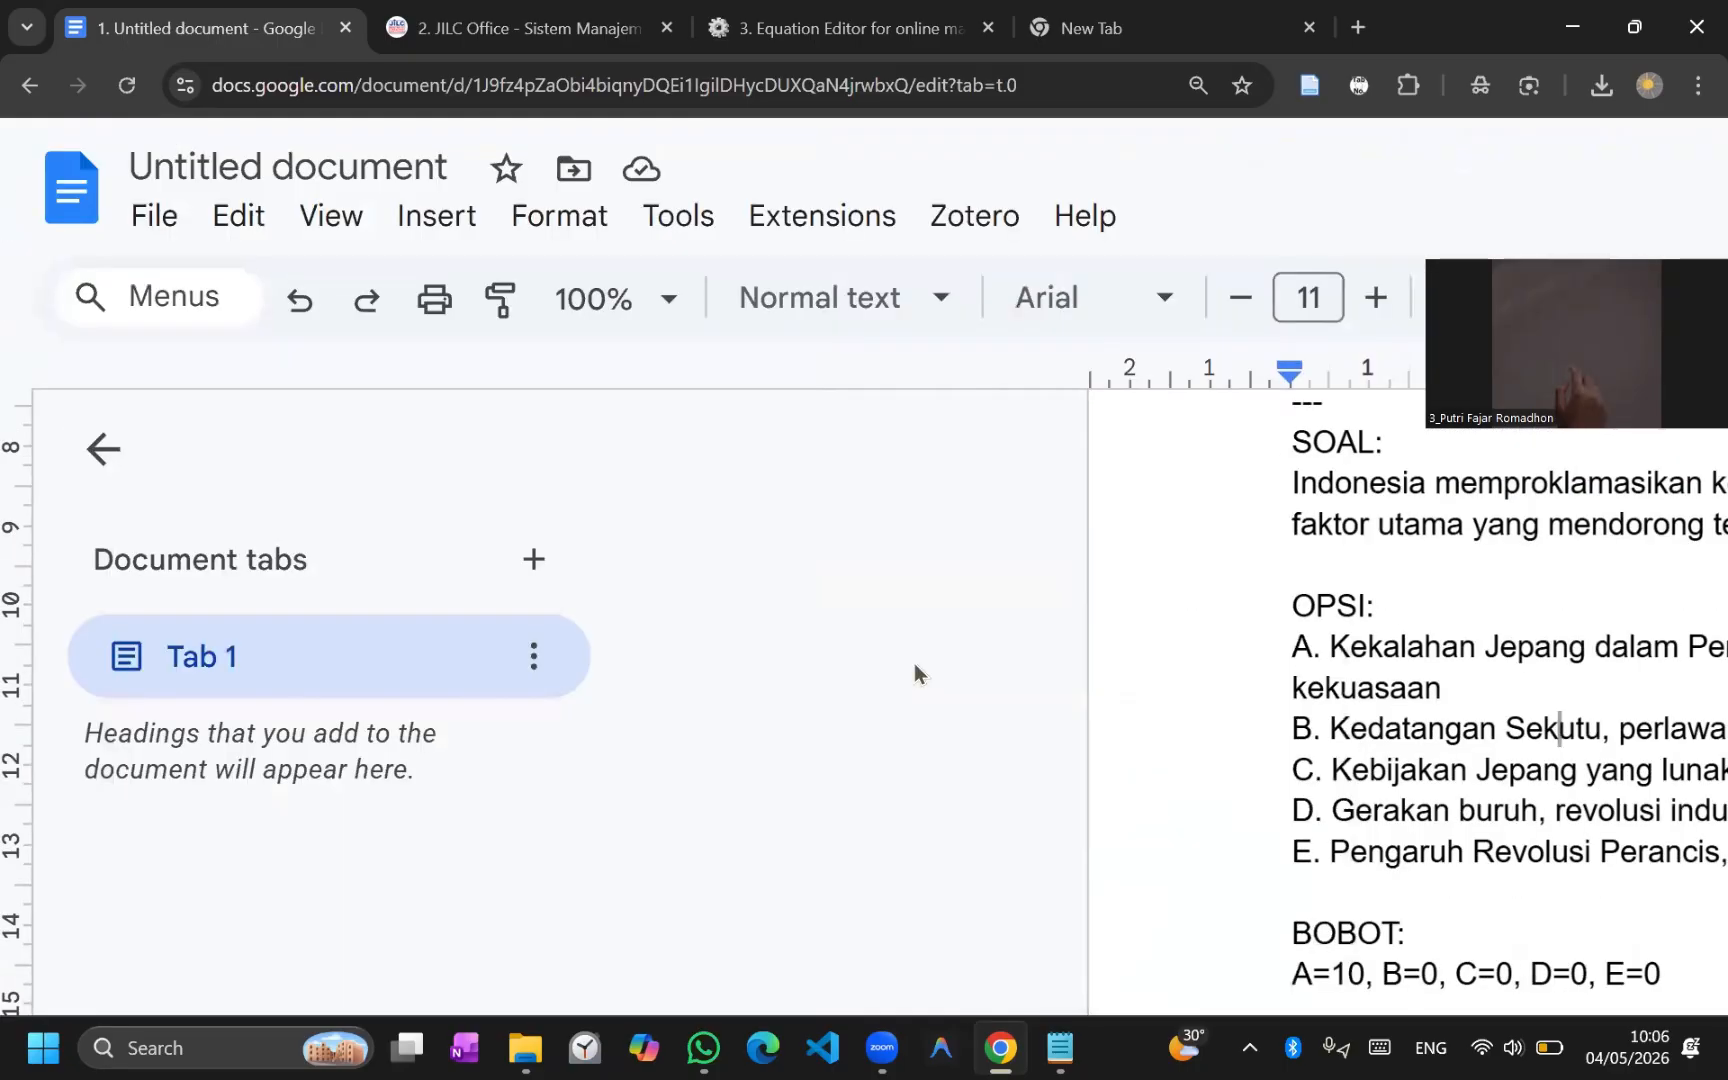
{"action": "scroll", "coordinate": [914, 663], "scroll_direction": "down", "scroll_amount": 5}
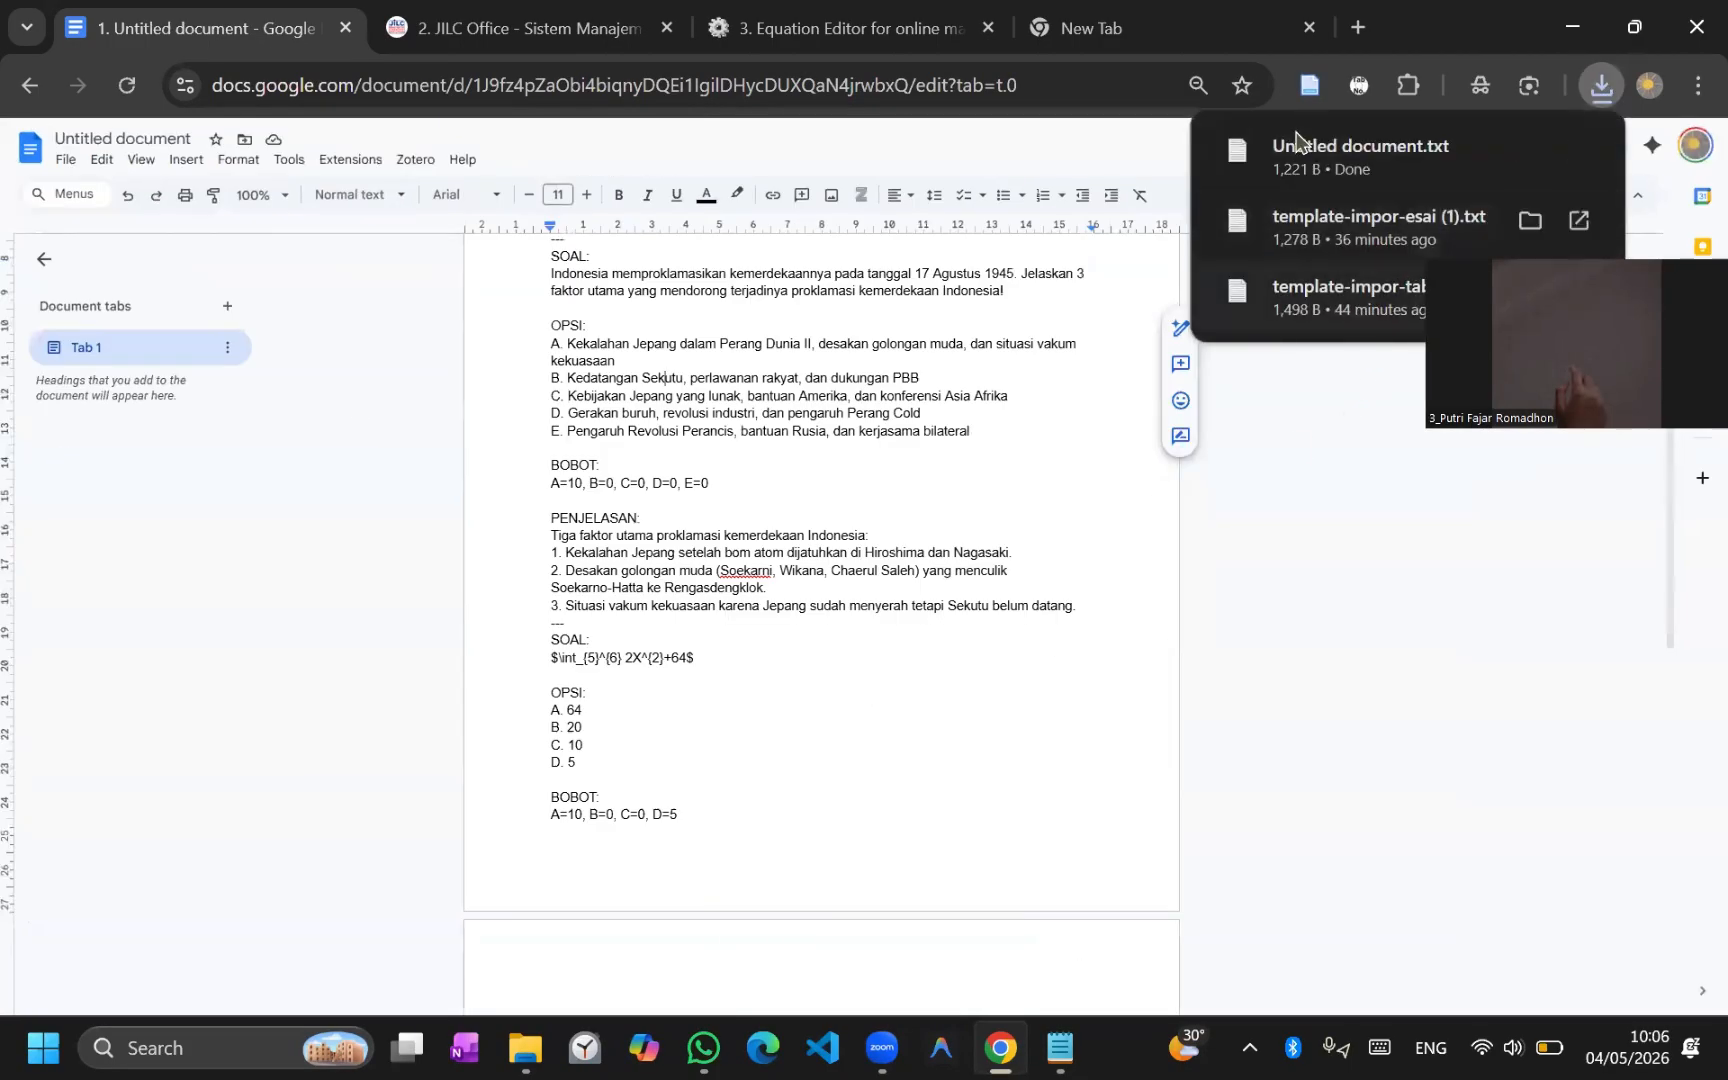
Step: Switch to JILC Office and upload "Untitled document.txt" from D:\ in the question import dialog
{"action": "scroll", "coordinate": [880, 708], "scroll_direction": "down", "scroll_amount": 4}
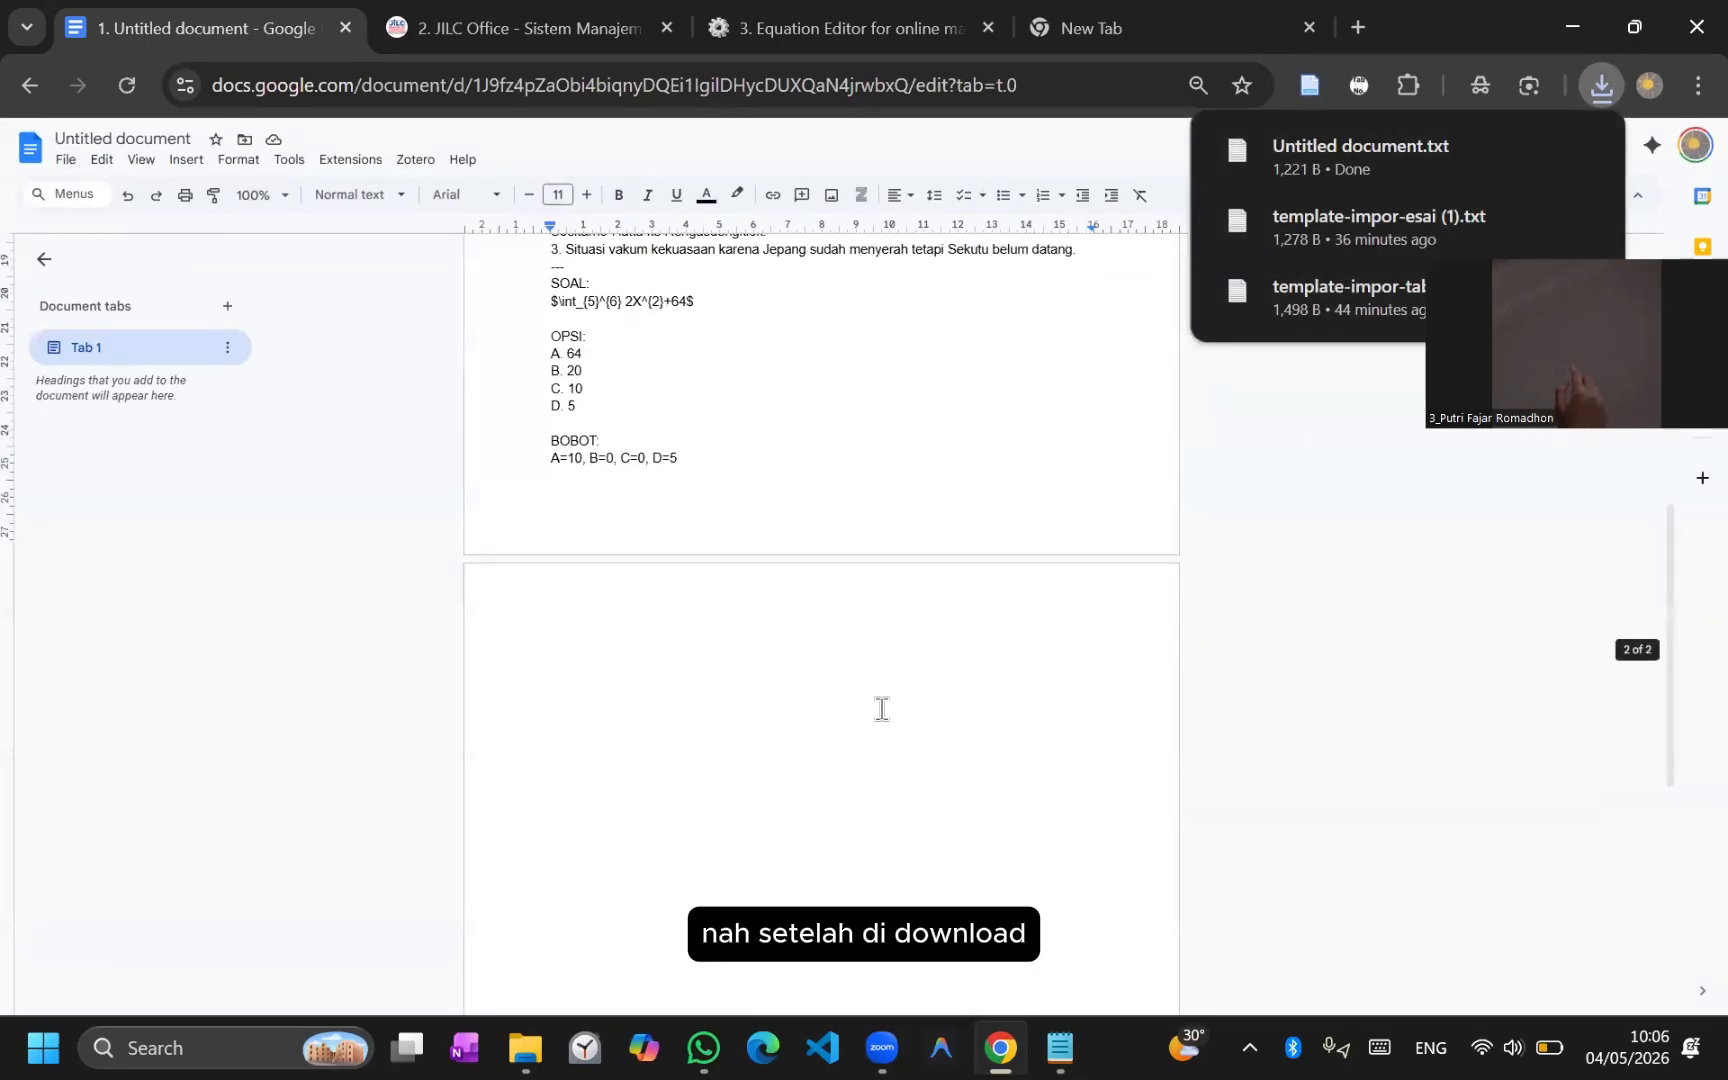
{"action": "scroll", "coordinate": [880, 708], "scroll_direction": "up", "scroll_amount": 3}
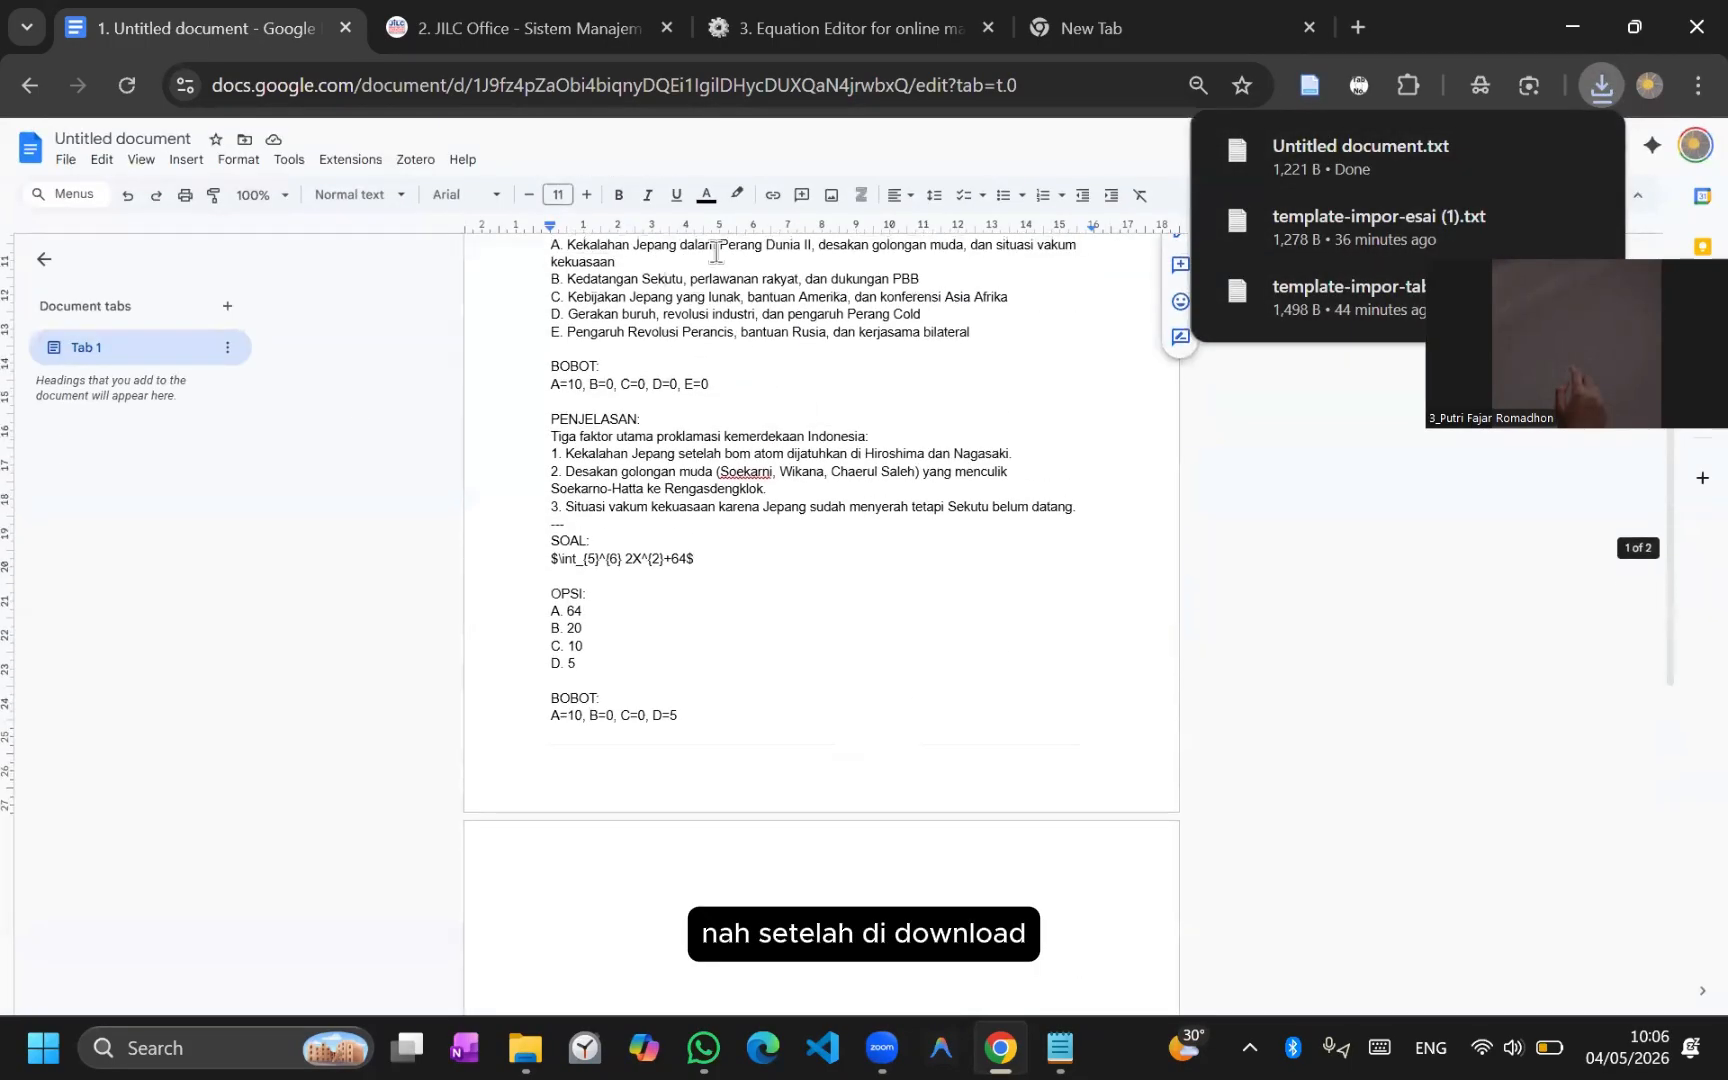
{"action": "left_click", "coordinate": [525, 28]}
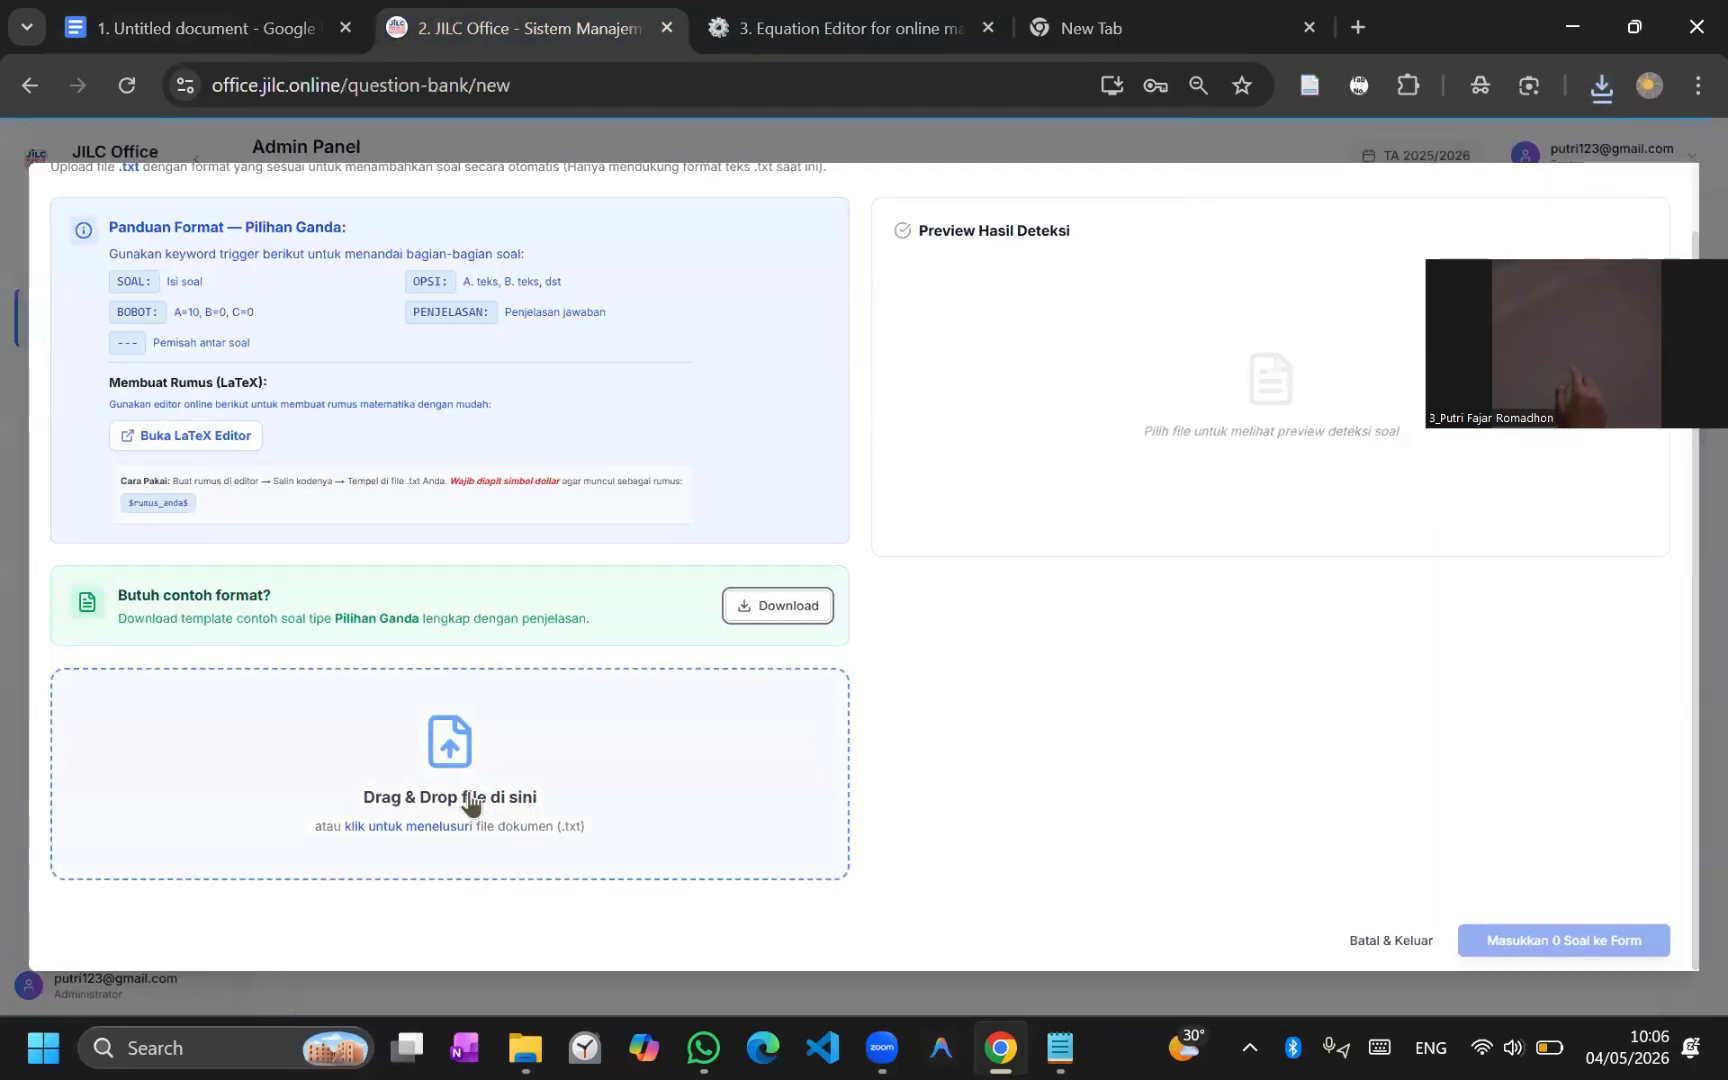
{"action": "left_click", "coordinate": [457, 742]}
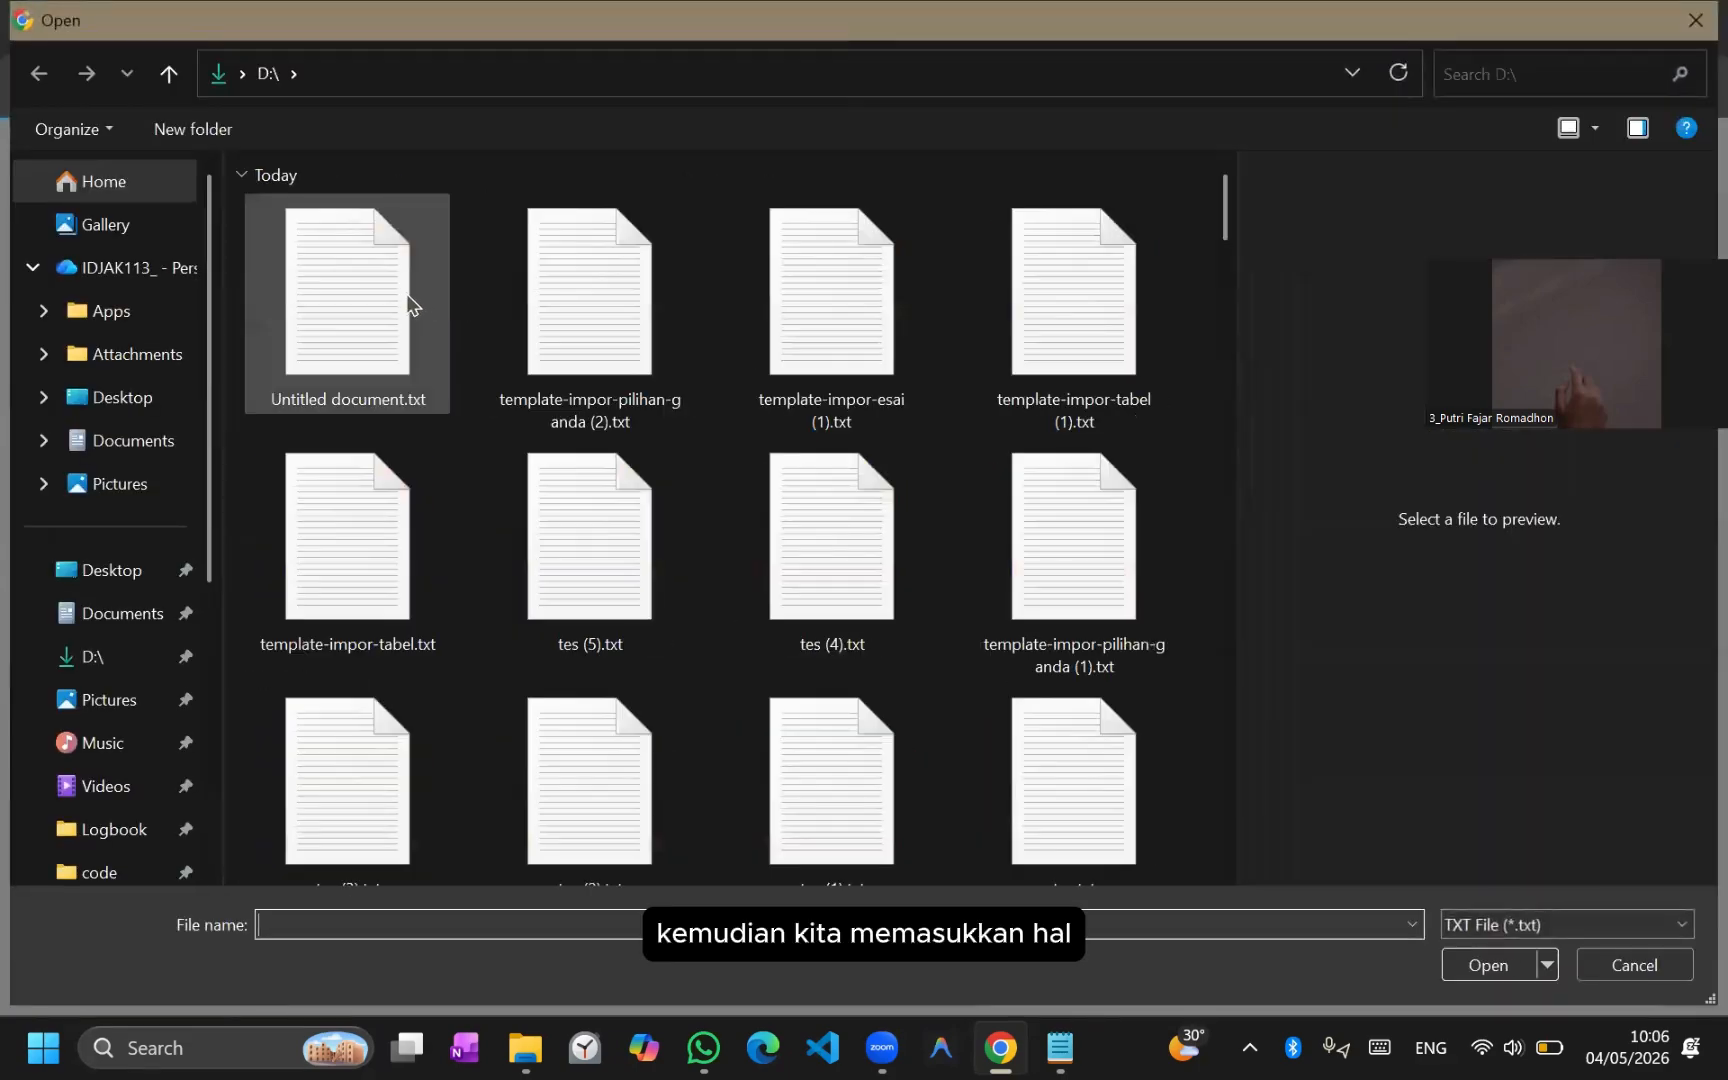
{"action": "left_click", "coordinate": [1186, 861]}
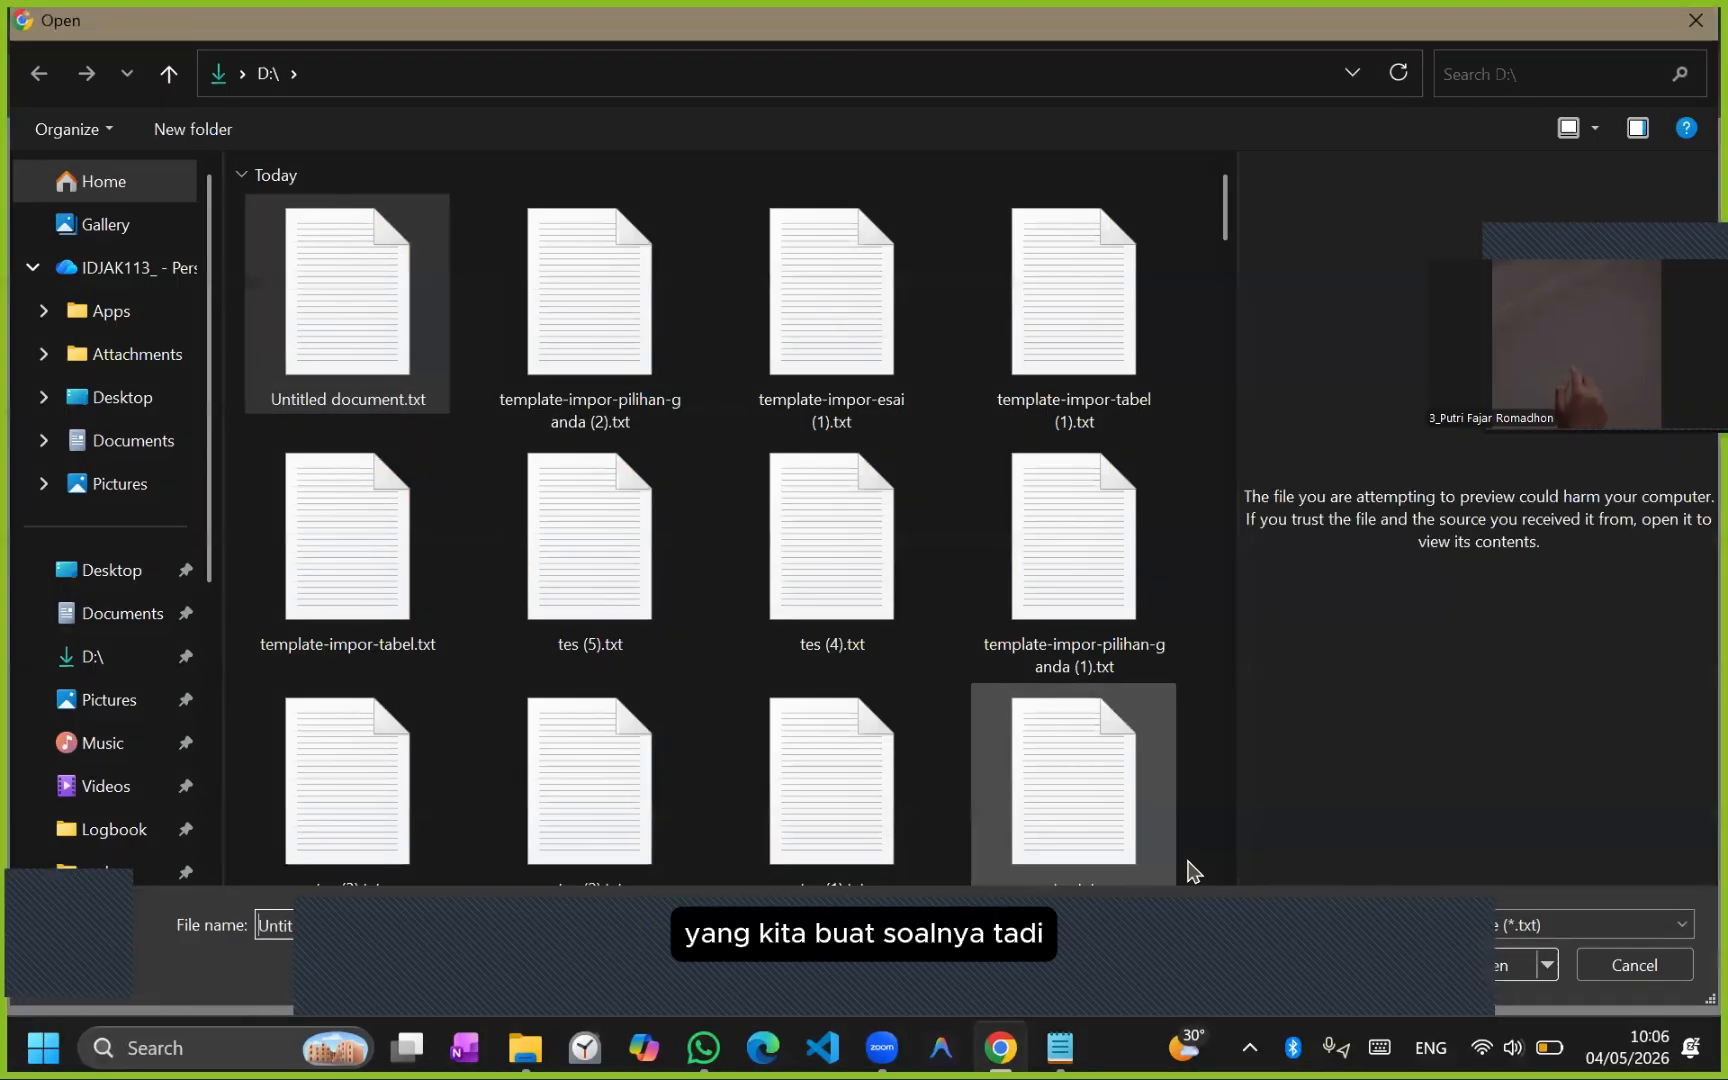
{"action": "left_click", "coordinate": [1516, 970]}
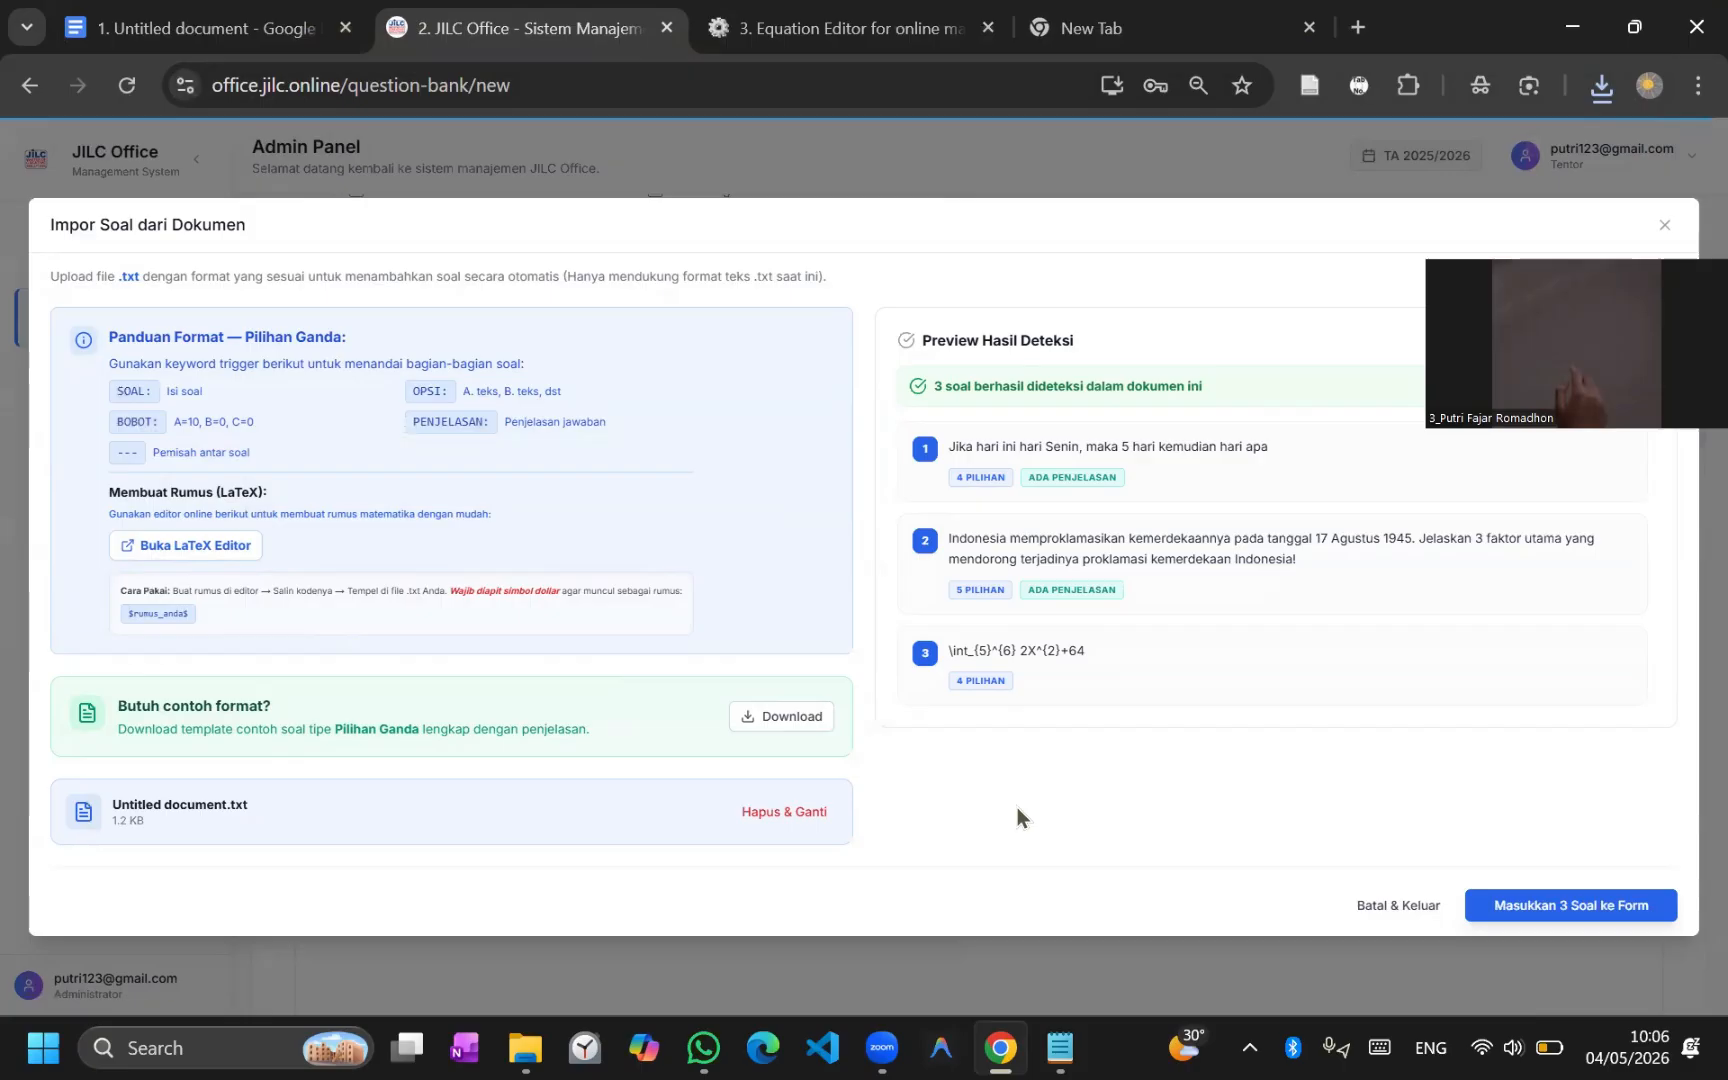
Step: Switch back to the Google Docs document and highlight the "---" separator above the integral question for inspection
{"action": "left_click", "coordinate": [200, 28]}
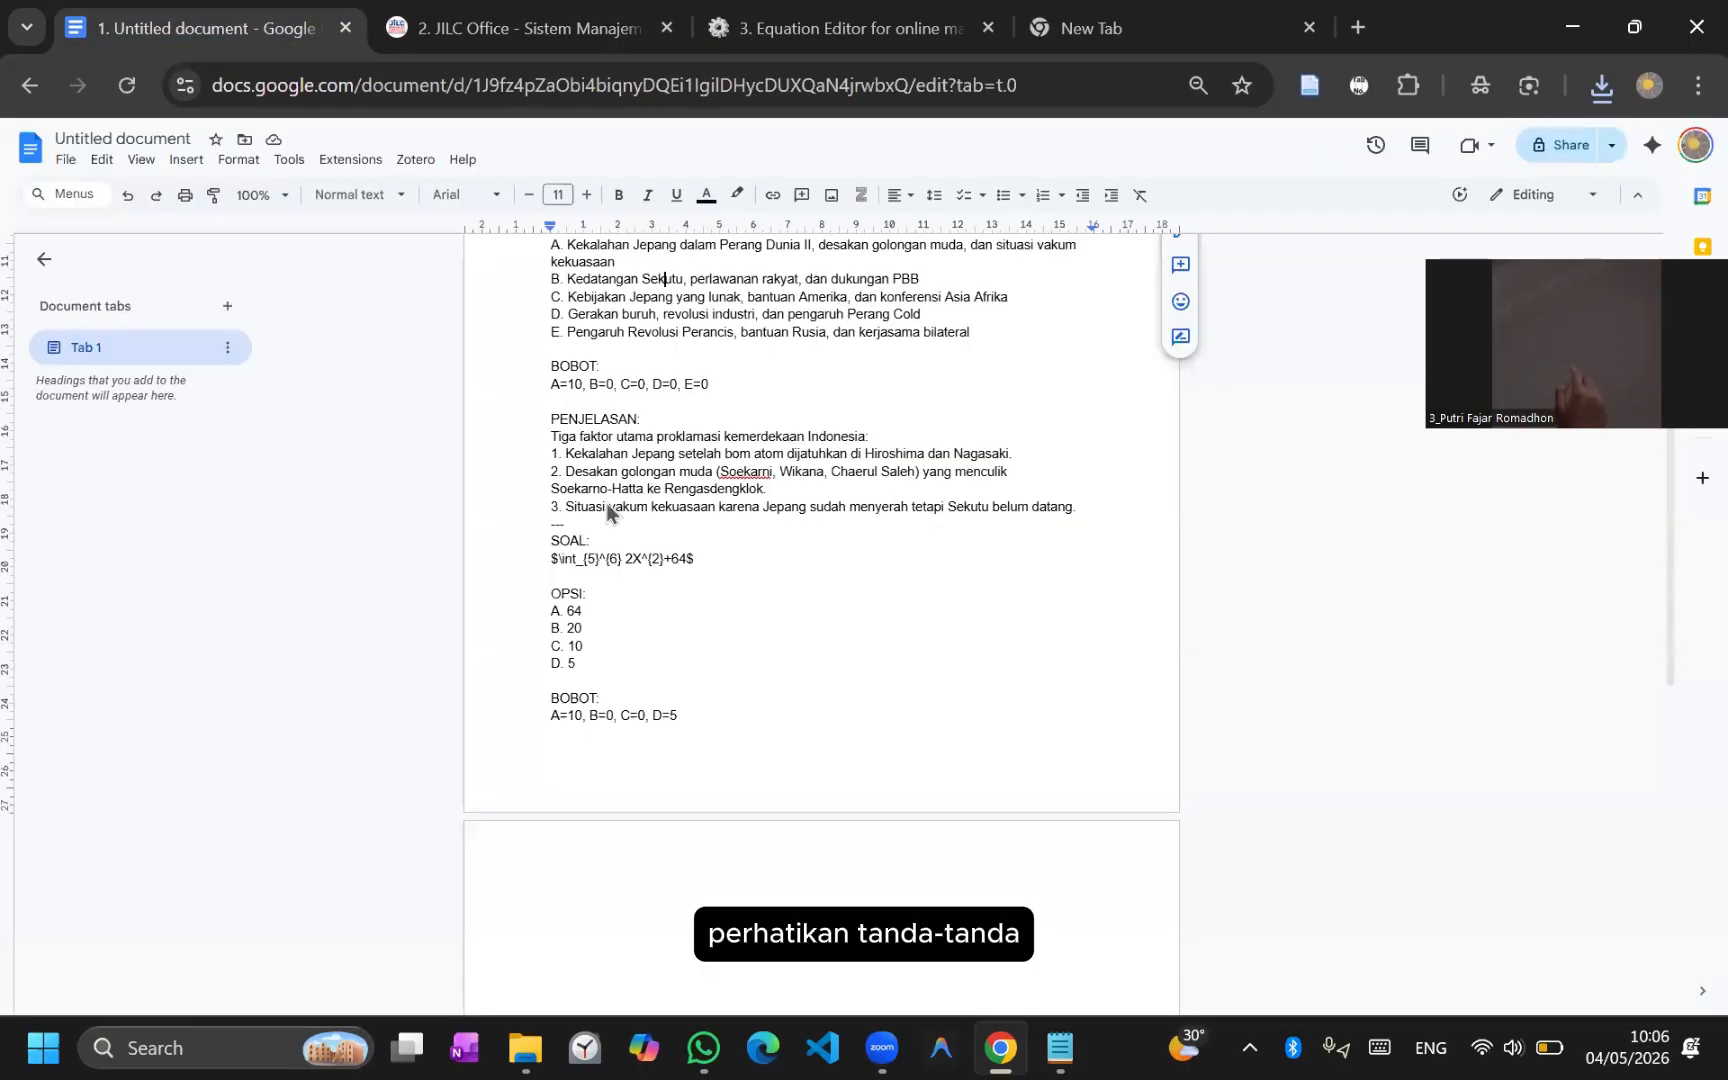
{"action": "scroll", "coordinate": [568, 500], "scroll_direction": "up", "scroll_amount": 5}
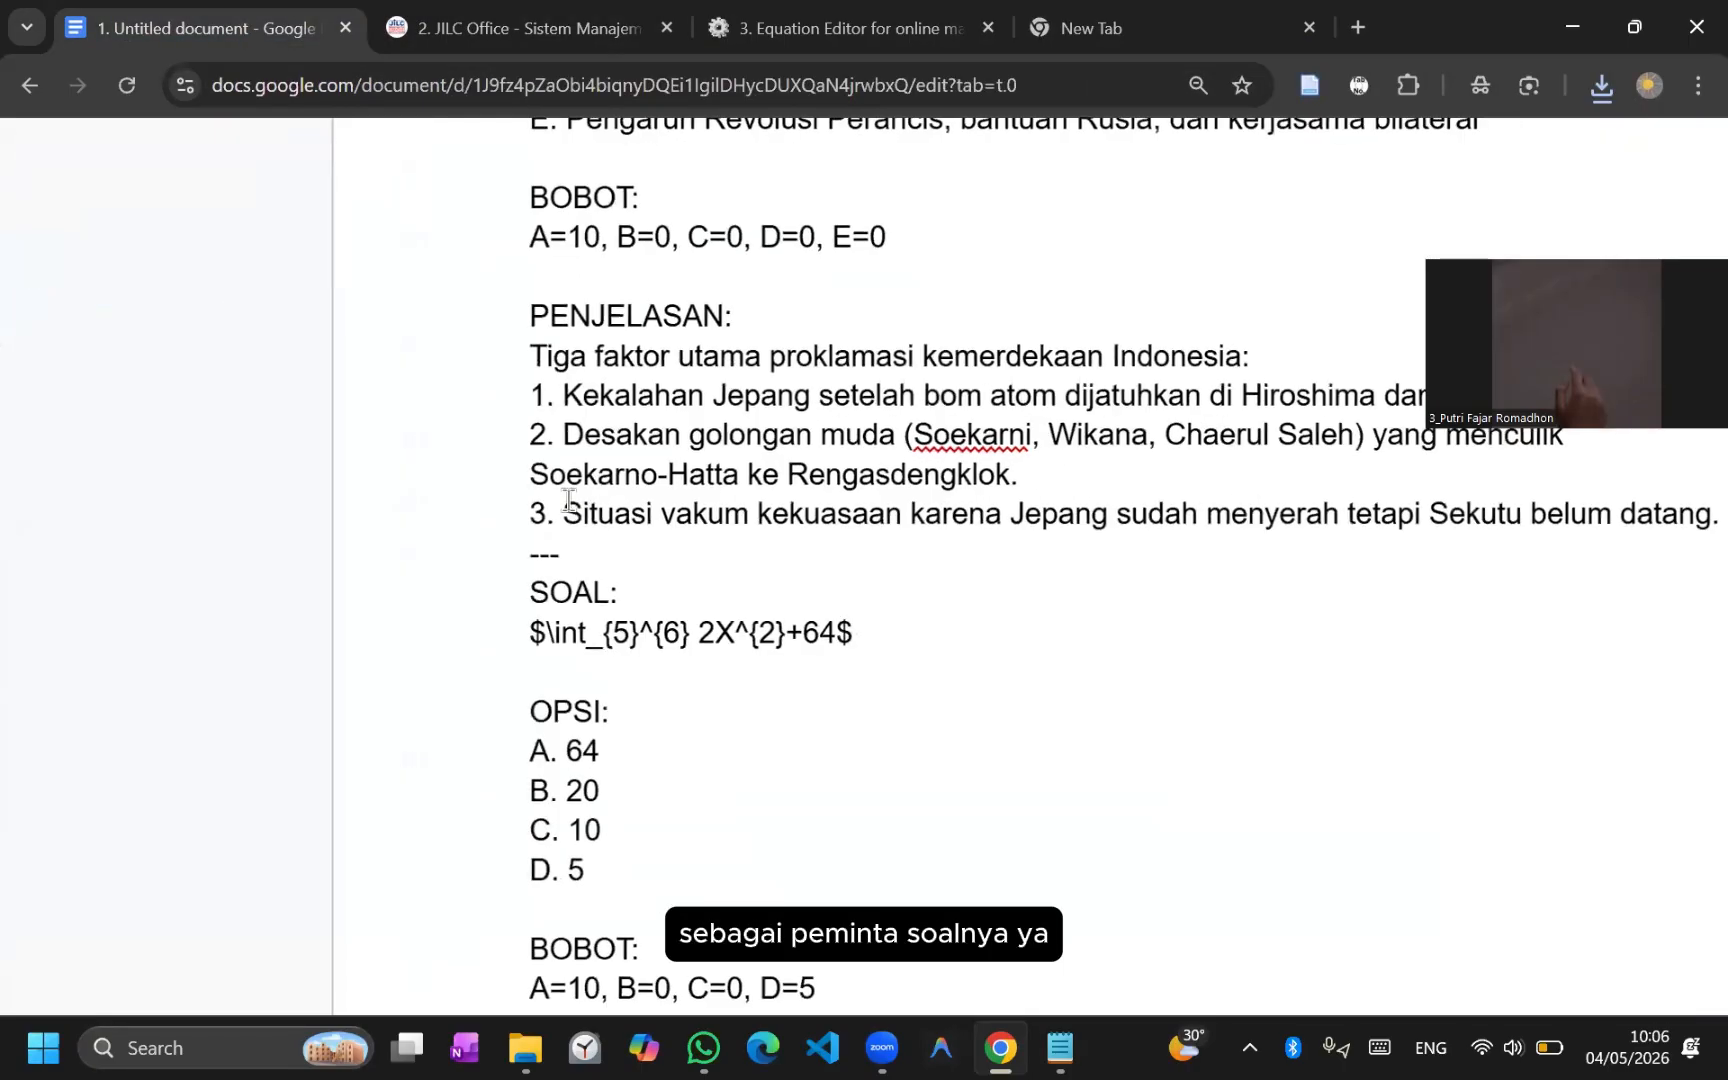
{"action": "left_click", "coordinate": [572, 562]}
{"action": "left_click_drag", "start_coordinate": [572, 562], "coordinate": [474, 560]}
{"action": "left_click", "coordinate": [565, 560]}
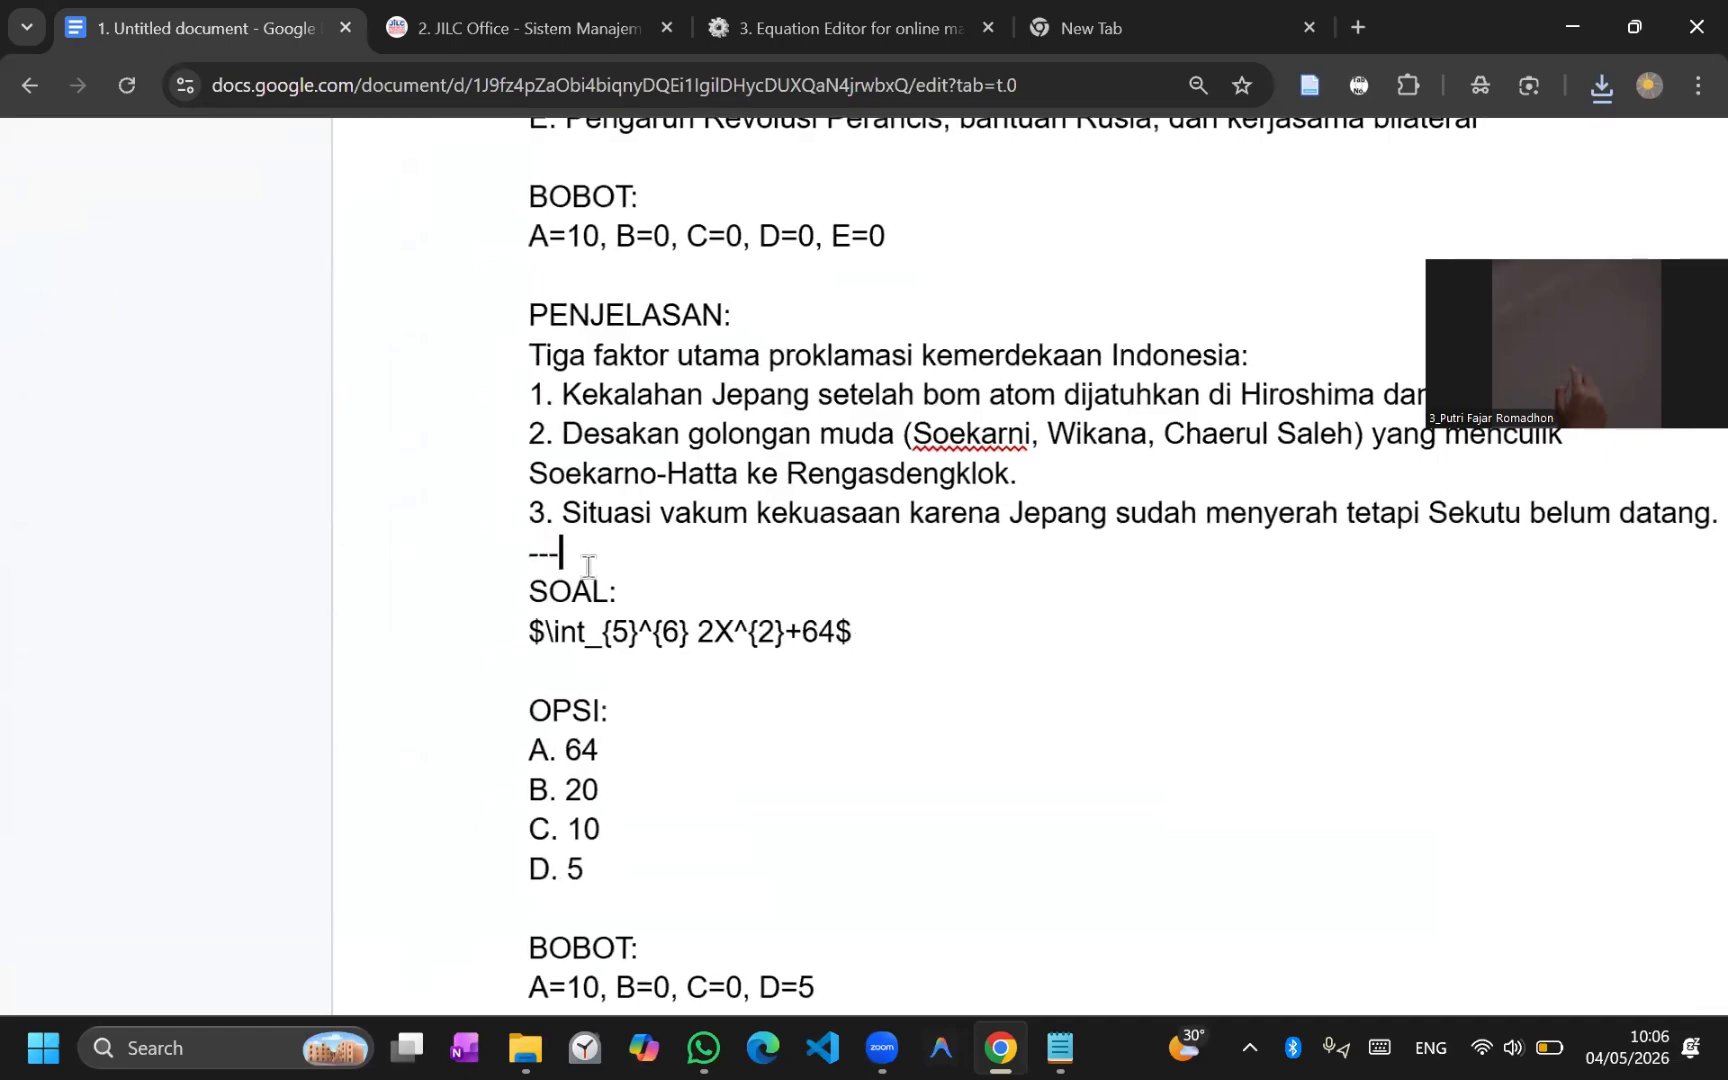
Step: Retype the separator above the integral question as three separate hyphens "---", undoing the automatic merge into a long dash
{"action": "scroll", "coordinate": [588, 566], "scroll_direction": "up", "scroll_amount": 3}
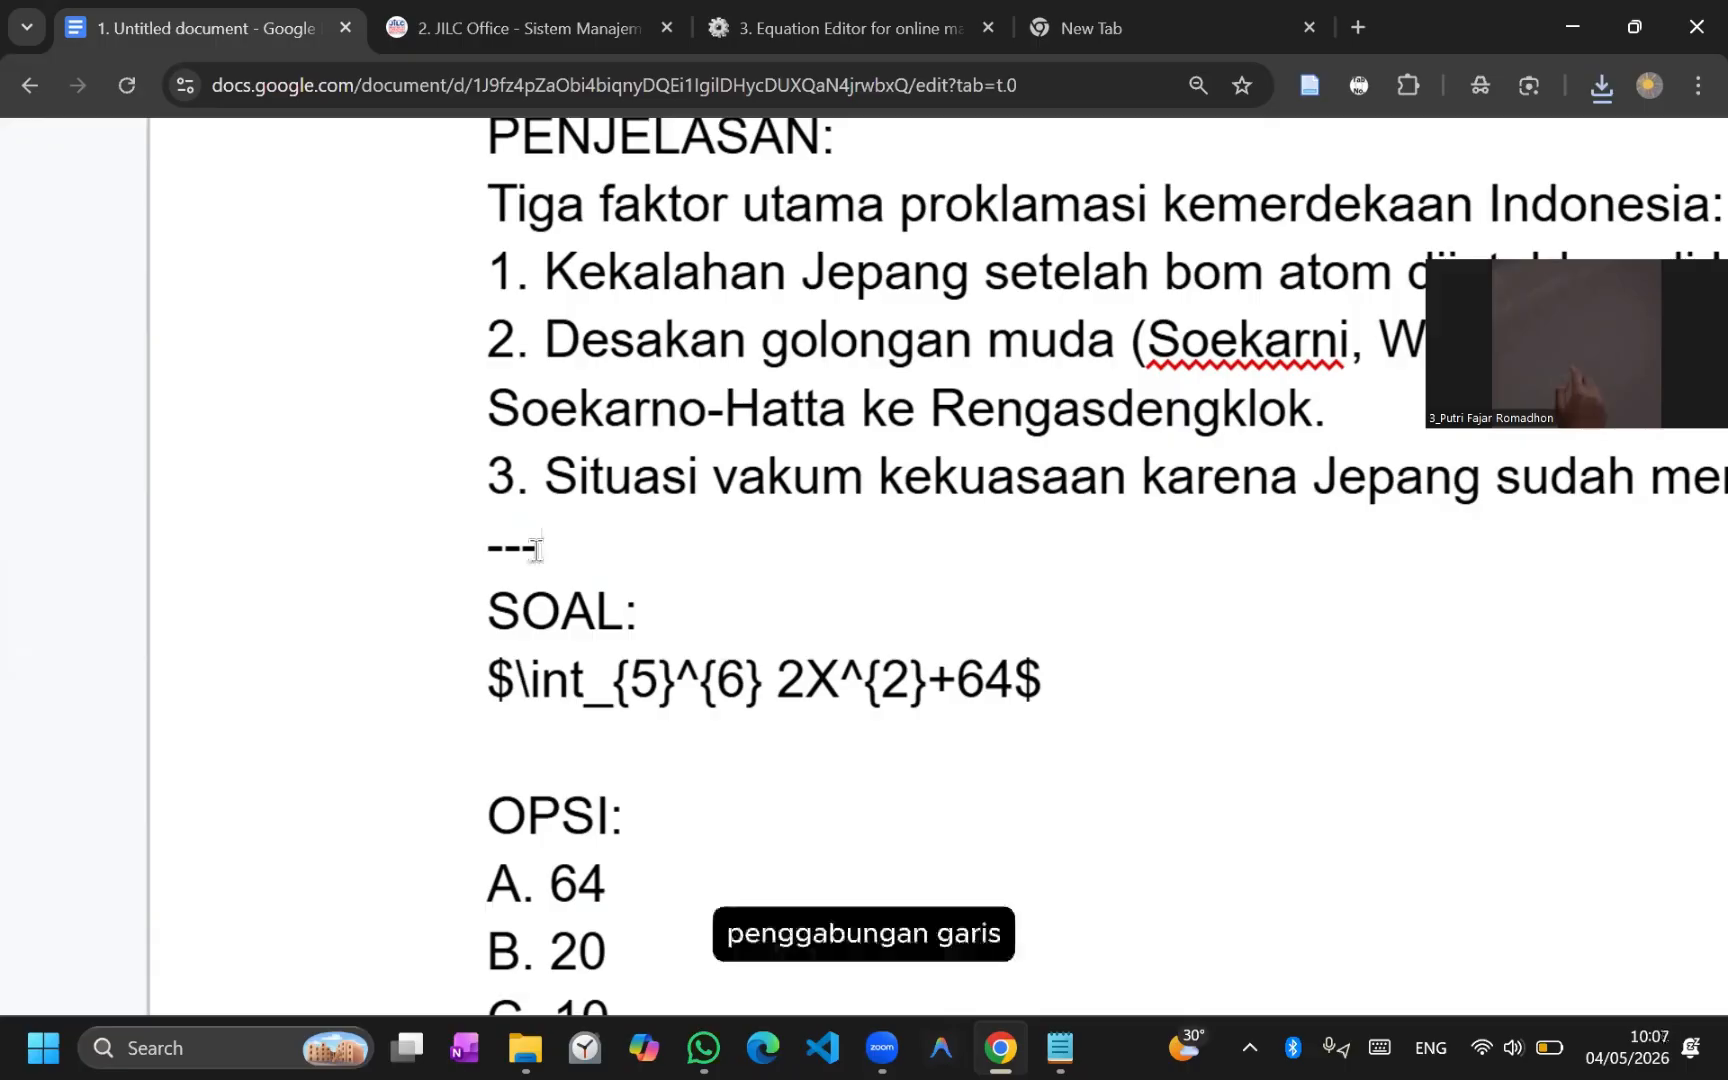
{"action": "key", "text": "BackSpace"}
{"action": "key", "text": "BackSpace"}
{"action": "key", "text": "BackSpace"}
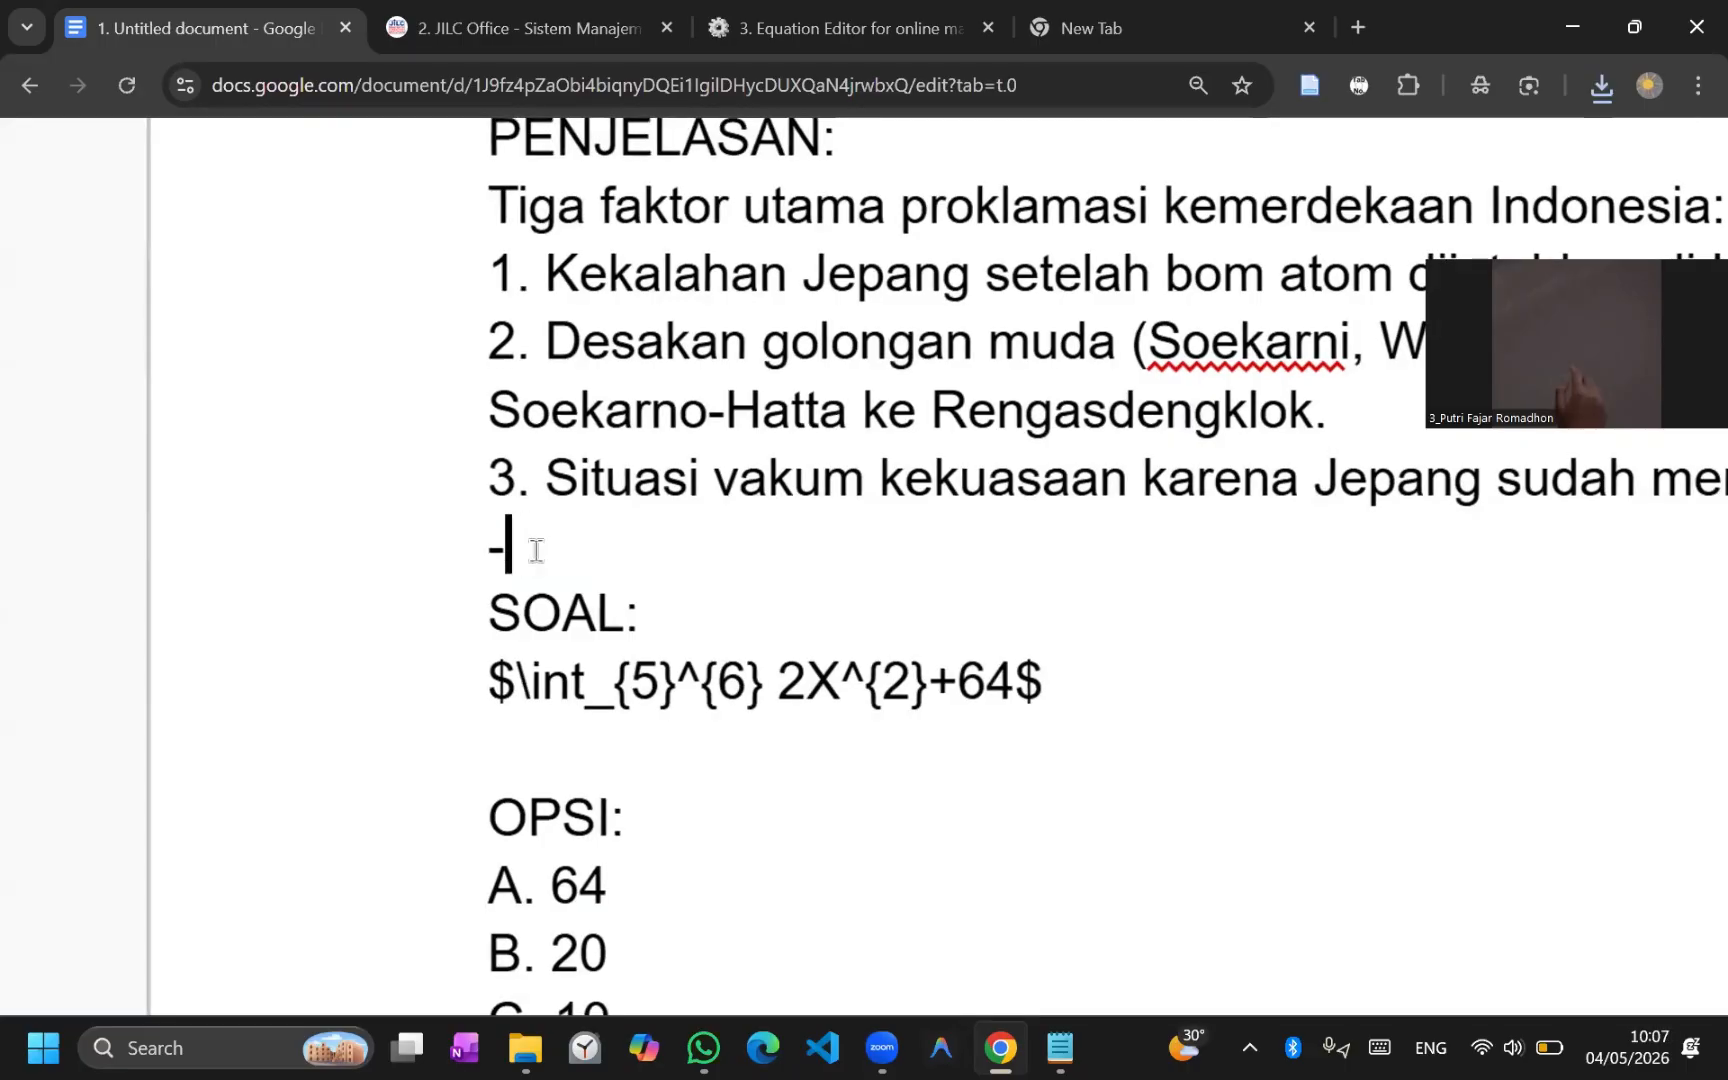
{"action": "type", "text": "---"}
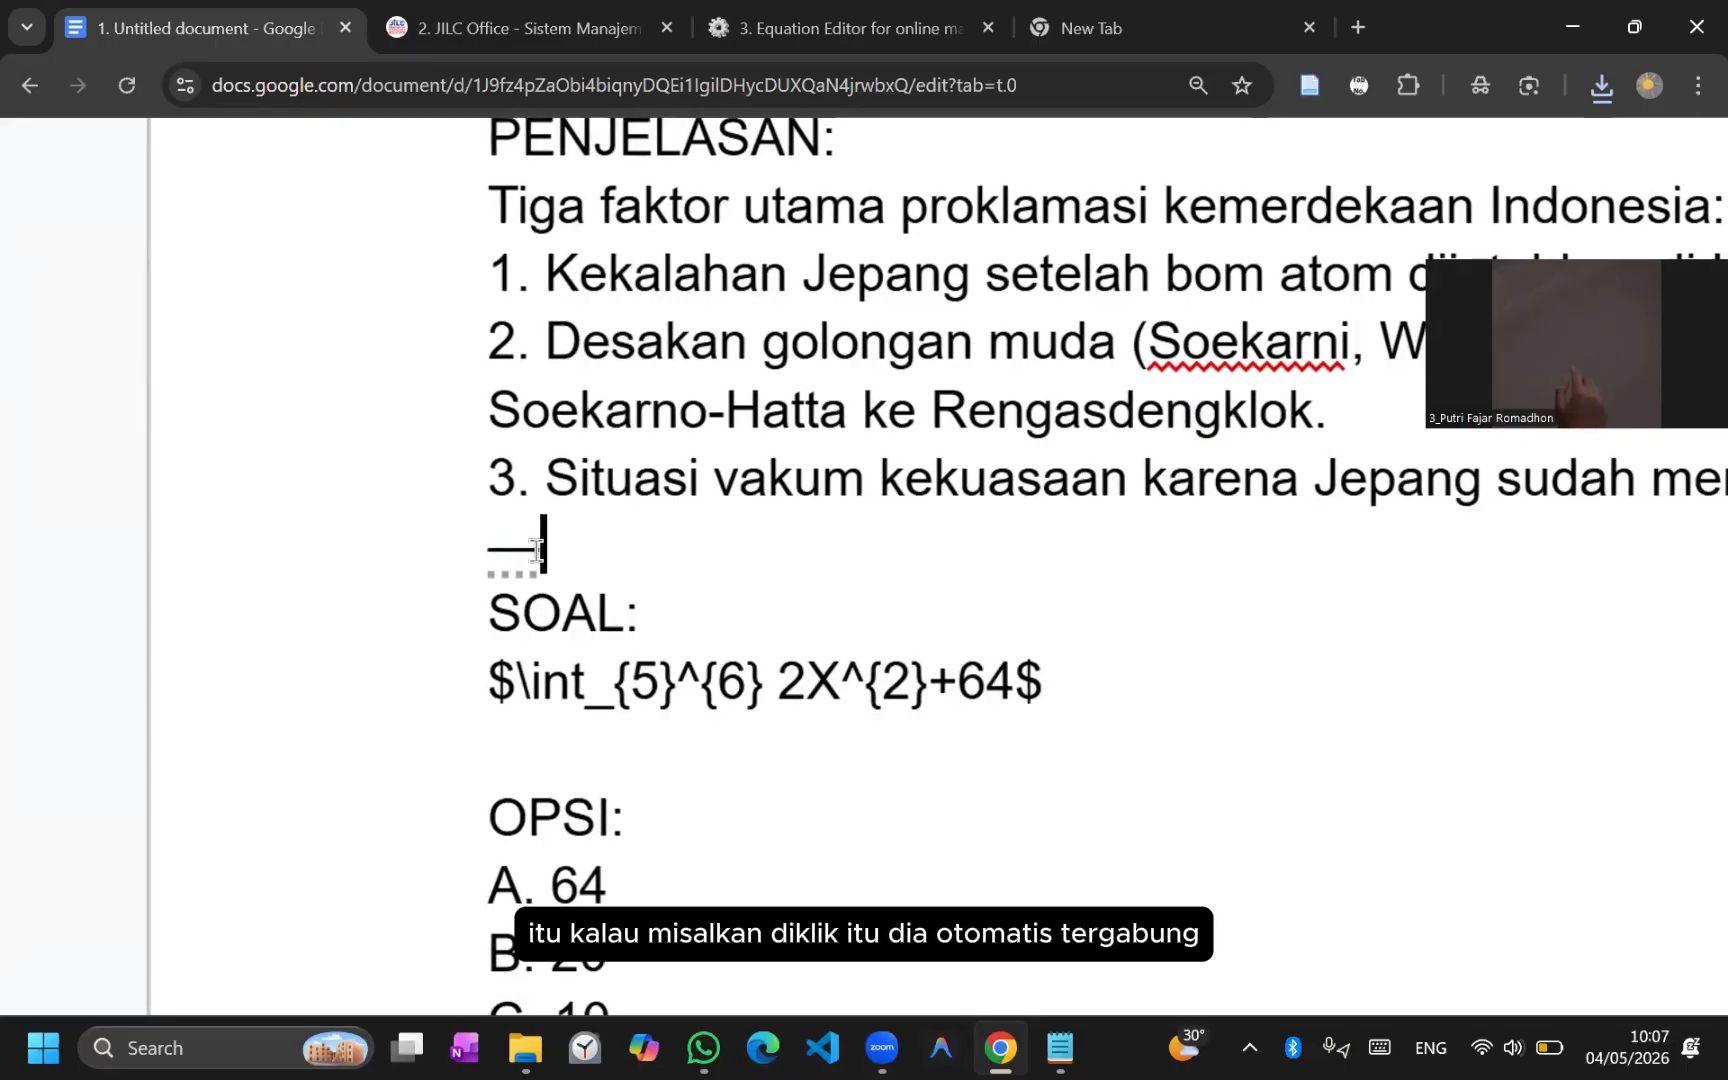
{"action": "scroll", "coordinate": [537, 551], "scroll_direction": "up", "scroll_amount": 1}
{"action": "scroll", "coordinate": [537, 551], "scroll_direction": "down", "scroll_amount": 5}
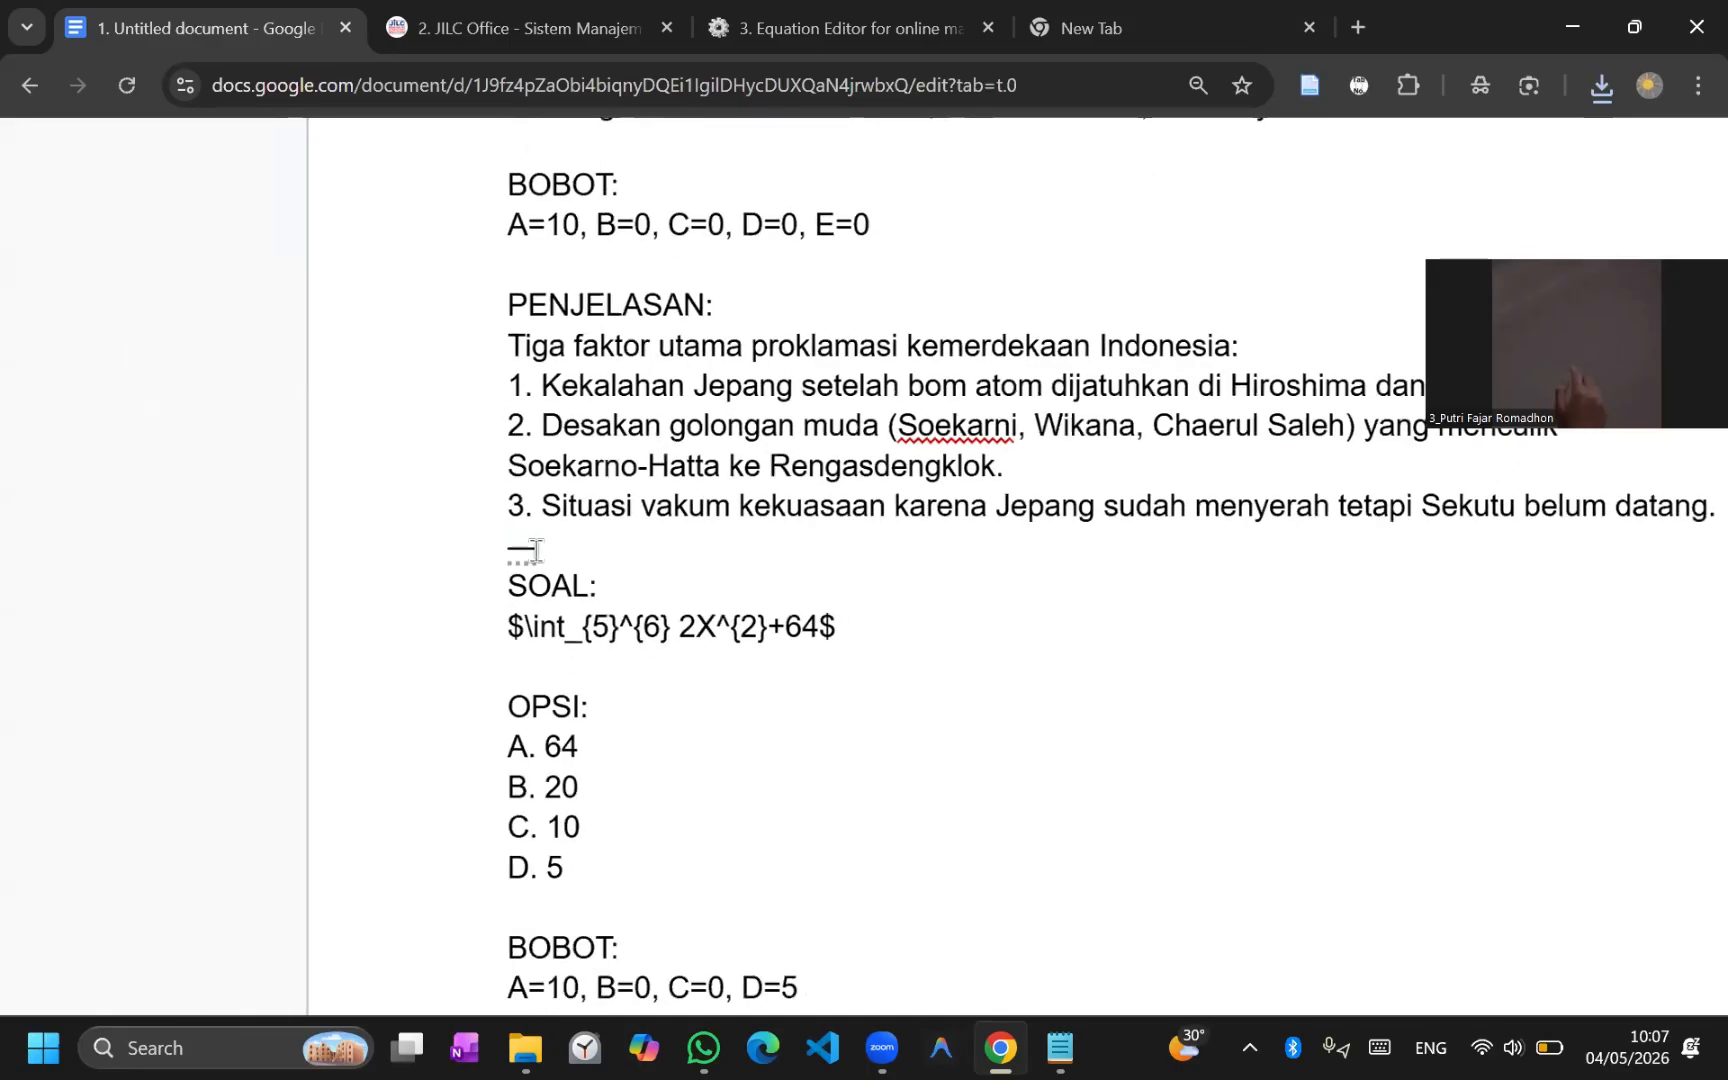
{"action": "key", "text": "BackSpace"}
{"action": "type", "text": "-"}
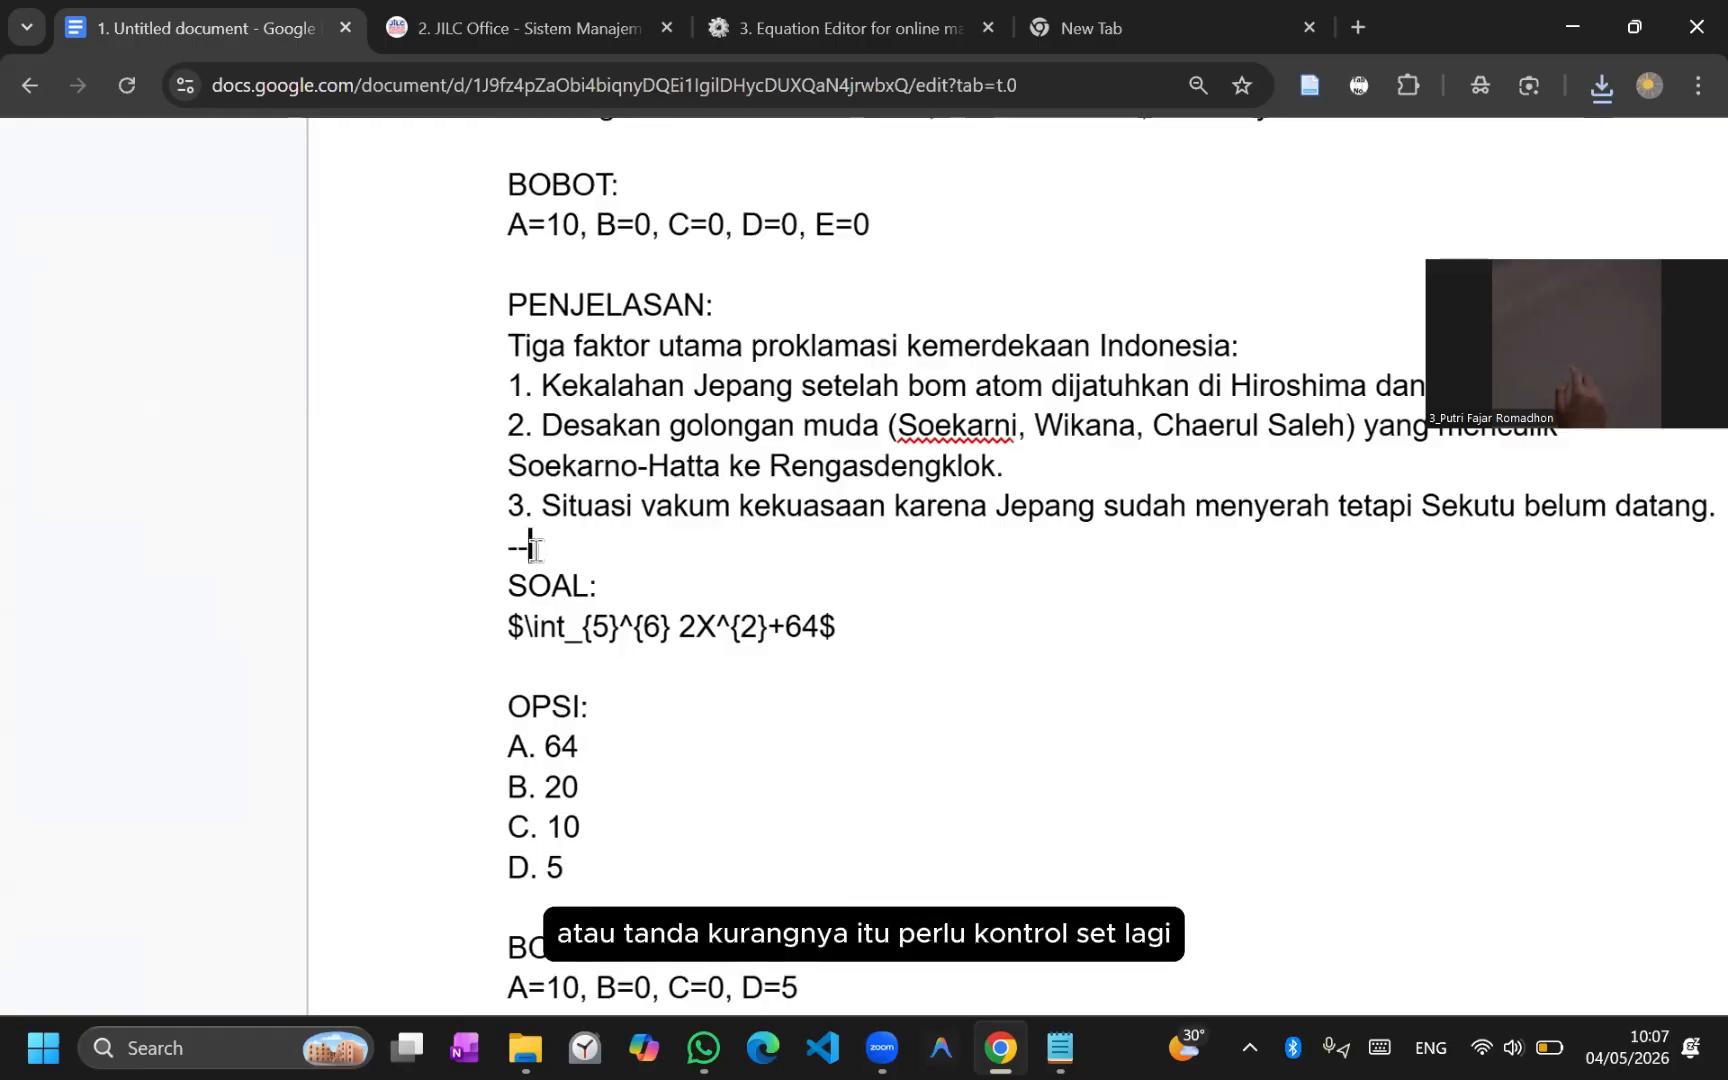
{"action": "type", "text": "-"}
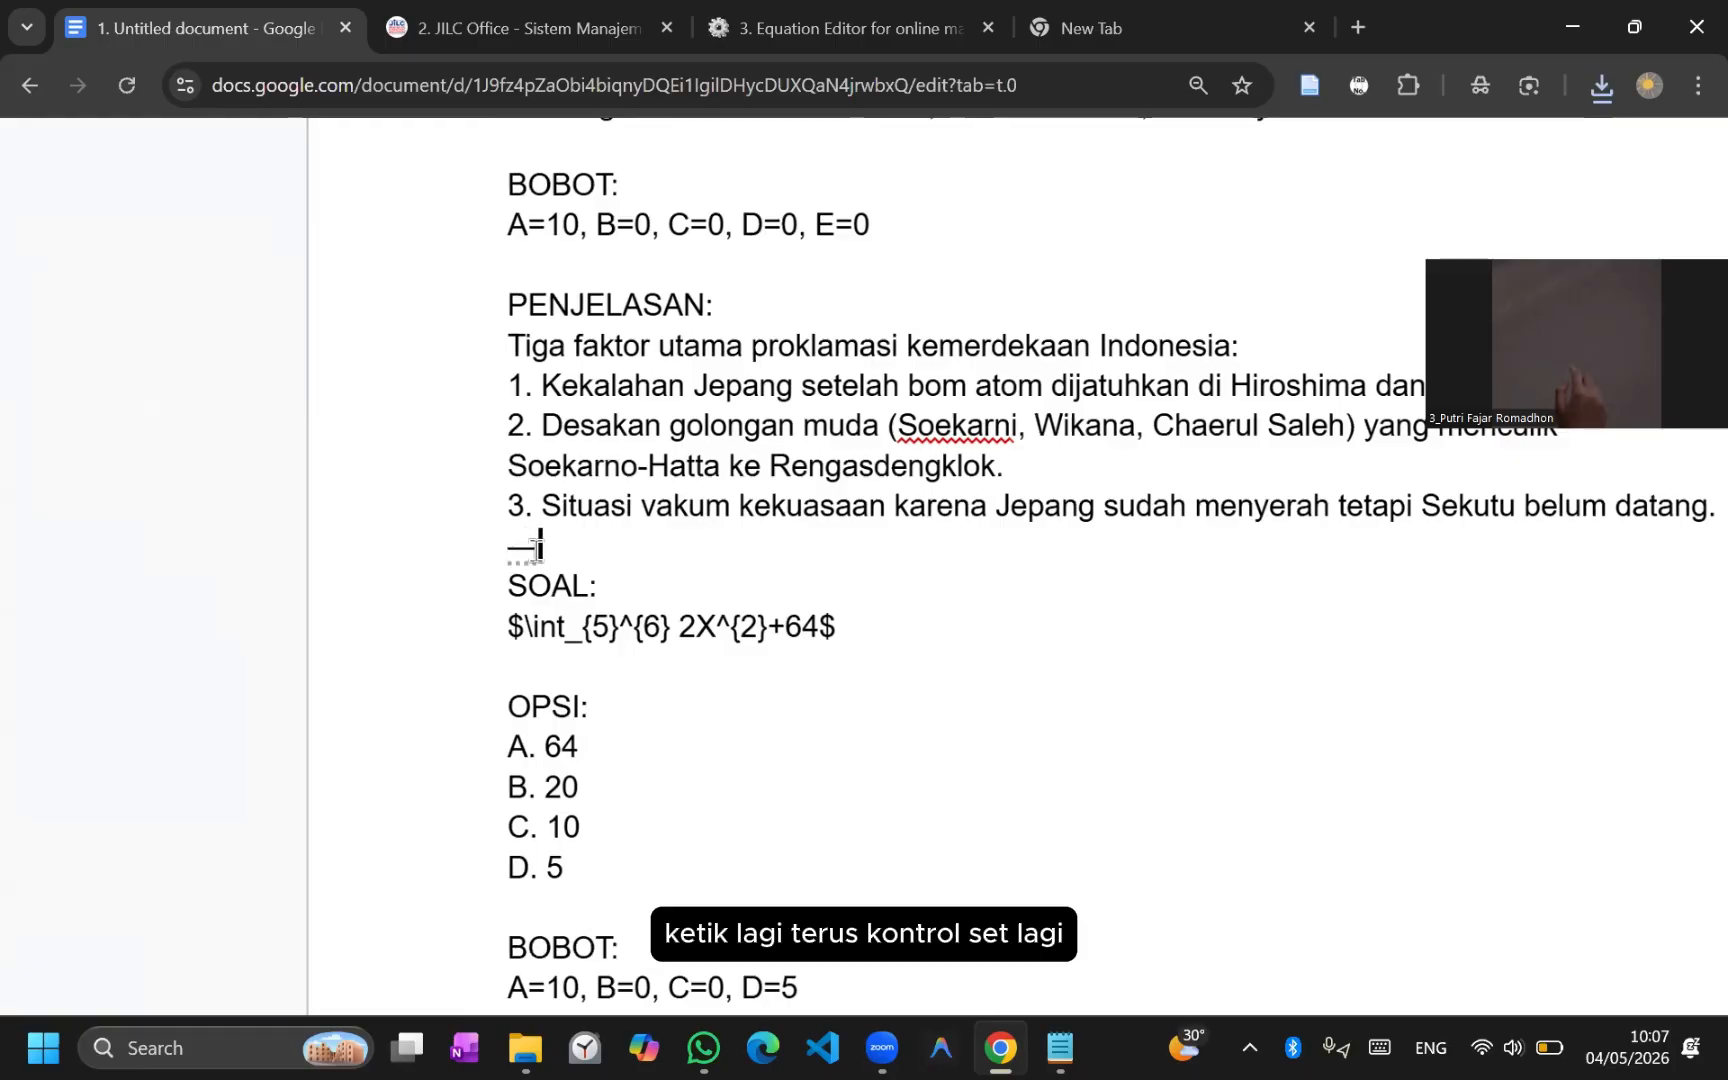
{"action": "scroll", "coordinate": [536, 550], "scroll_direction": "up", "scroll_amount": 3}
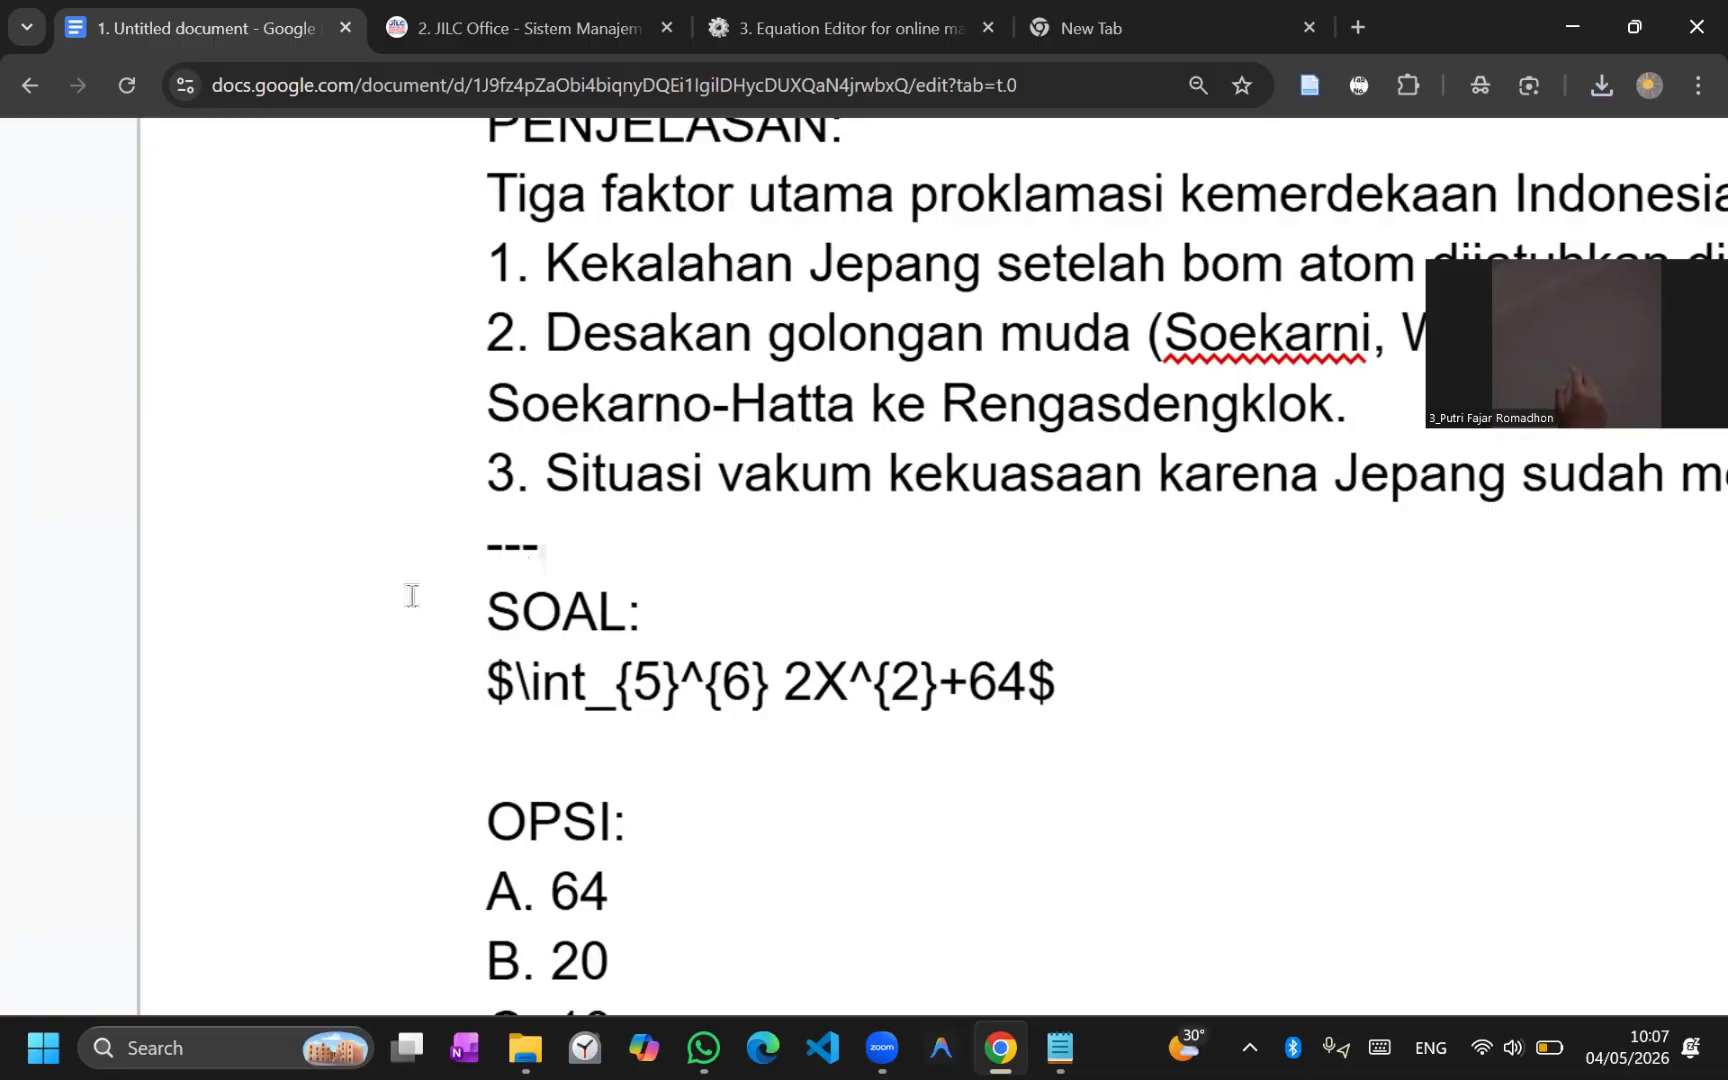
Step: Examine the colon-terminated SOAL, OPSI, BOBOT and PENJELASAN labels of the first question, highlighting the SOAL, OPSI and BOBOT labels
{"action": "scroll", "coordinate": [539, 536], "scroll_direction": "down", "scroll_amount": 3, "text": "ctrl"}
{"action": "scroll", "coordinate": [539, 450], "scroll_direction": "up", "scroll_amount": 5}
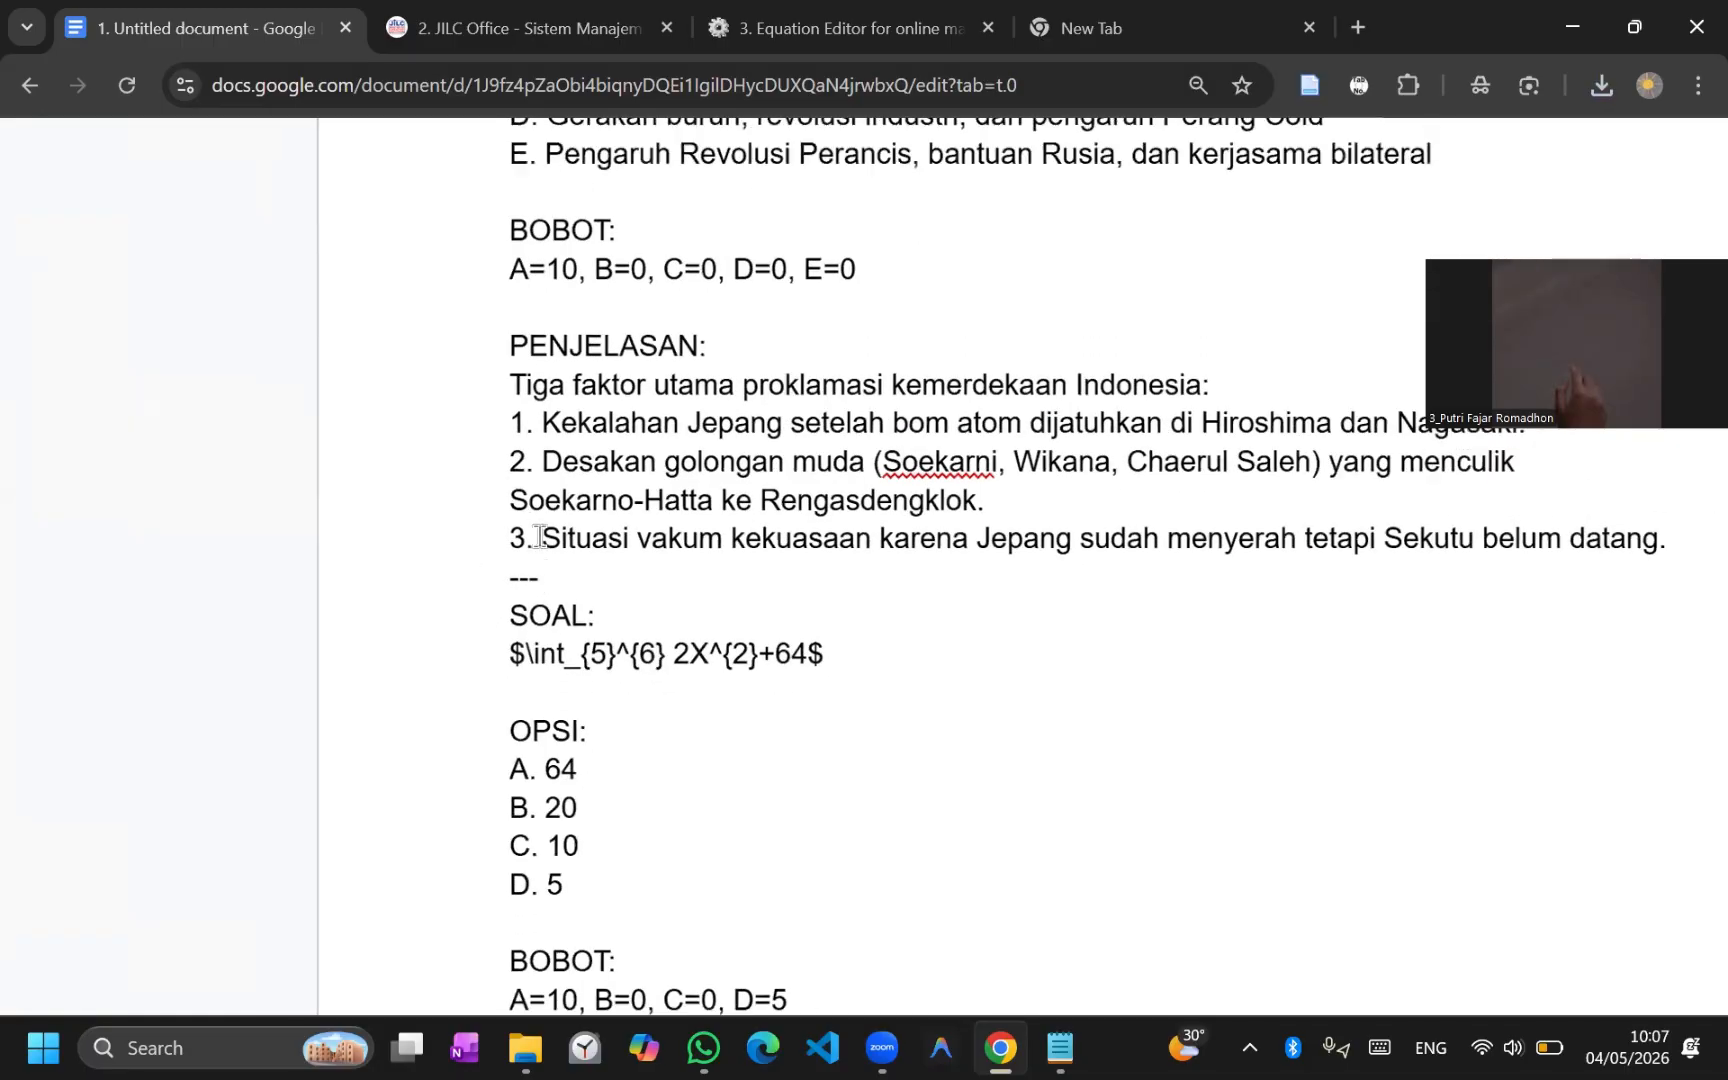
{"action": "scroll", "coordinate": [539, 390], "scroll_direction": "down", "scroll_amount": 3, "text": "ctrl"}
{"action": "scroll", "coordinate": [560, 330], "scroll_direction": "up", "scroll_amount": 7}
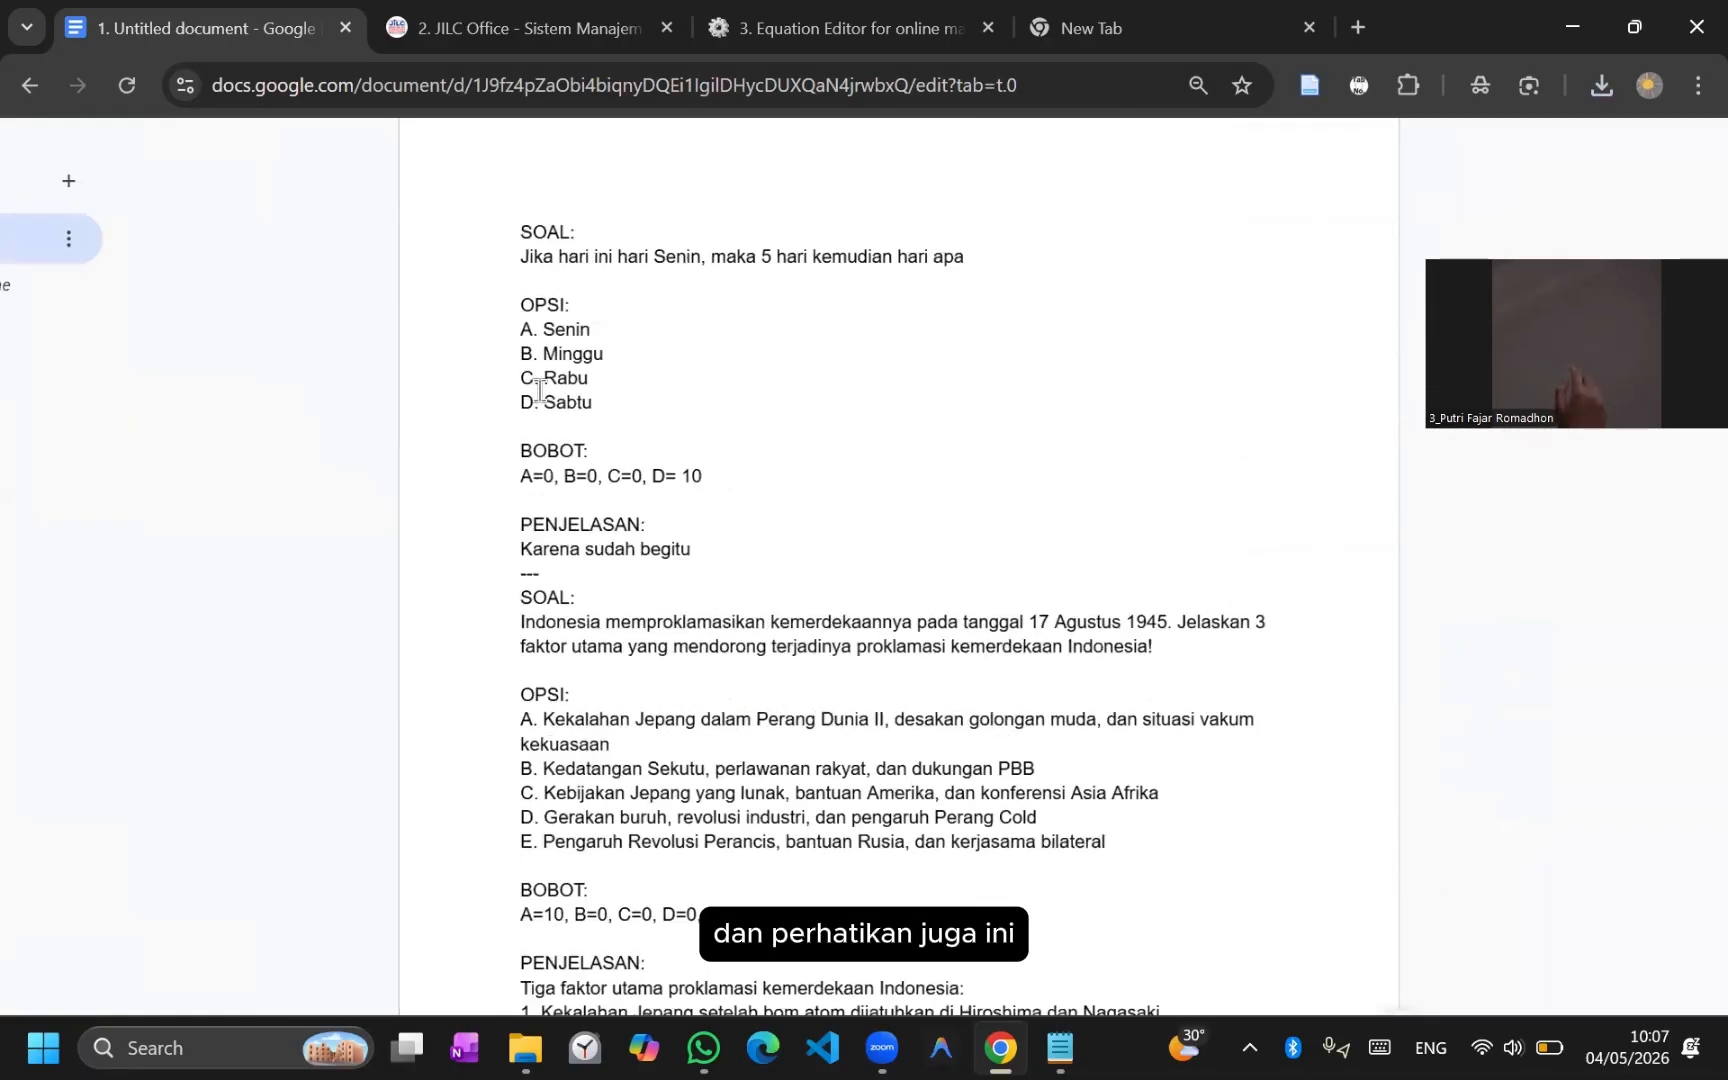
{"action": "left_click_drag", "start_coordinate": [596, 391], "coordinate": [494, 390]}
{"action": "left_click", "coordinate": [591, 382]}
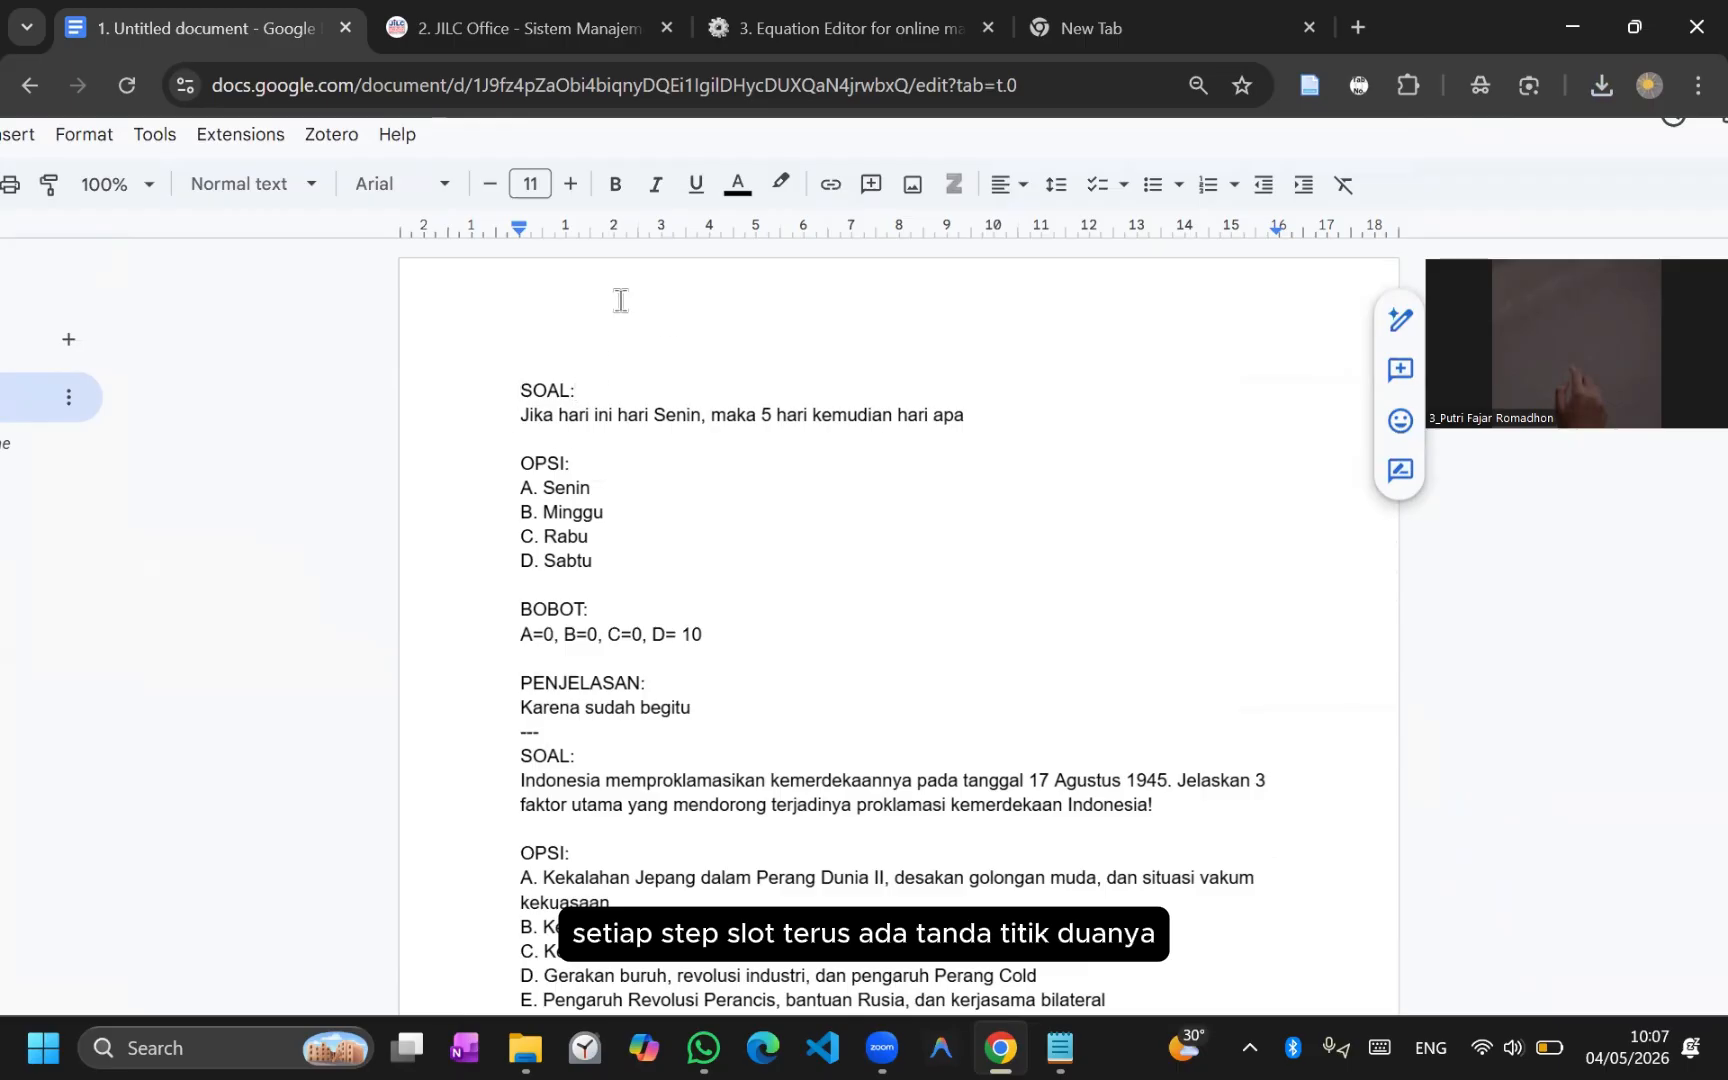
{"action": "left_click_drag", "start_coordinate": [613, 386], "coordinate": [463, 386]}
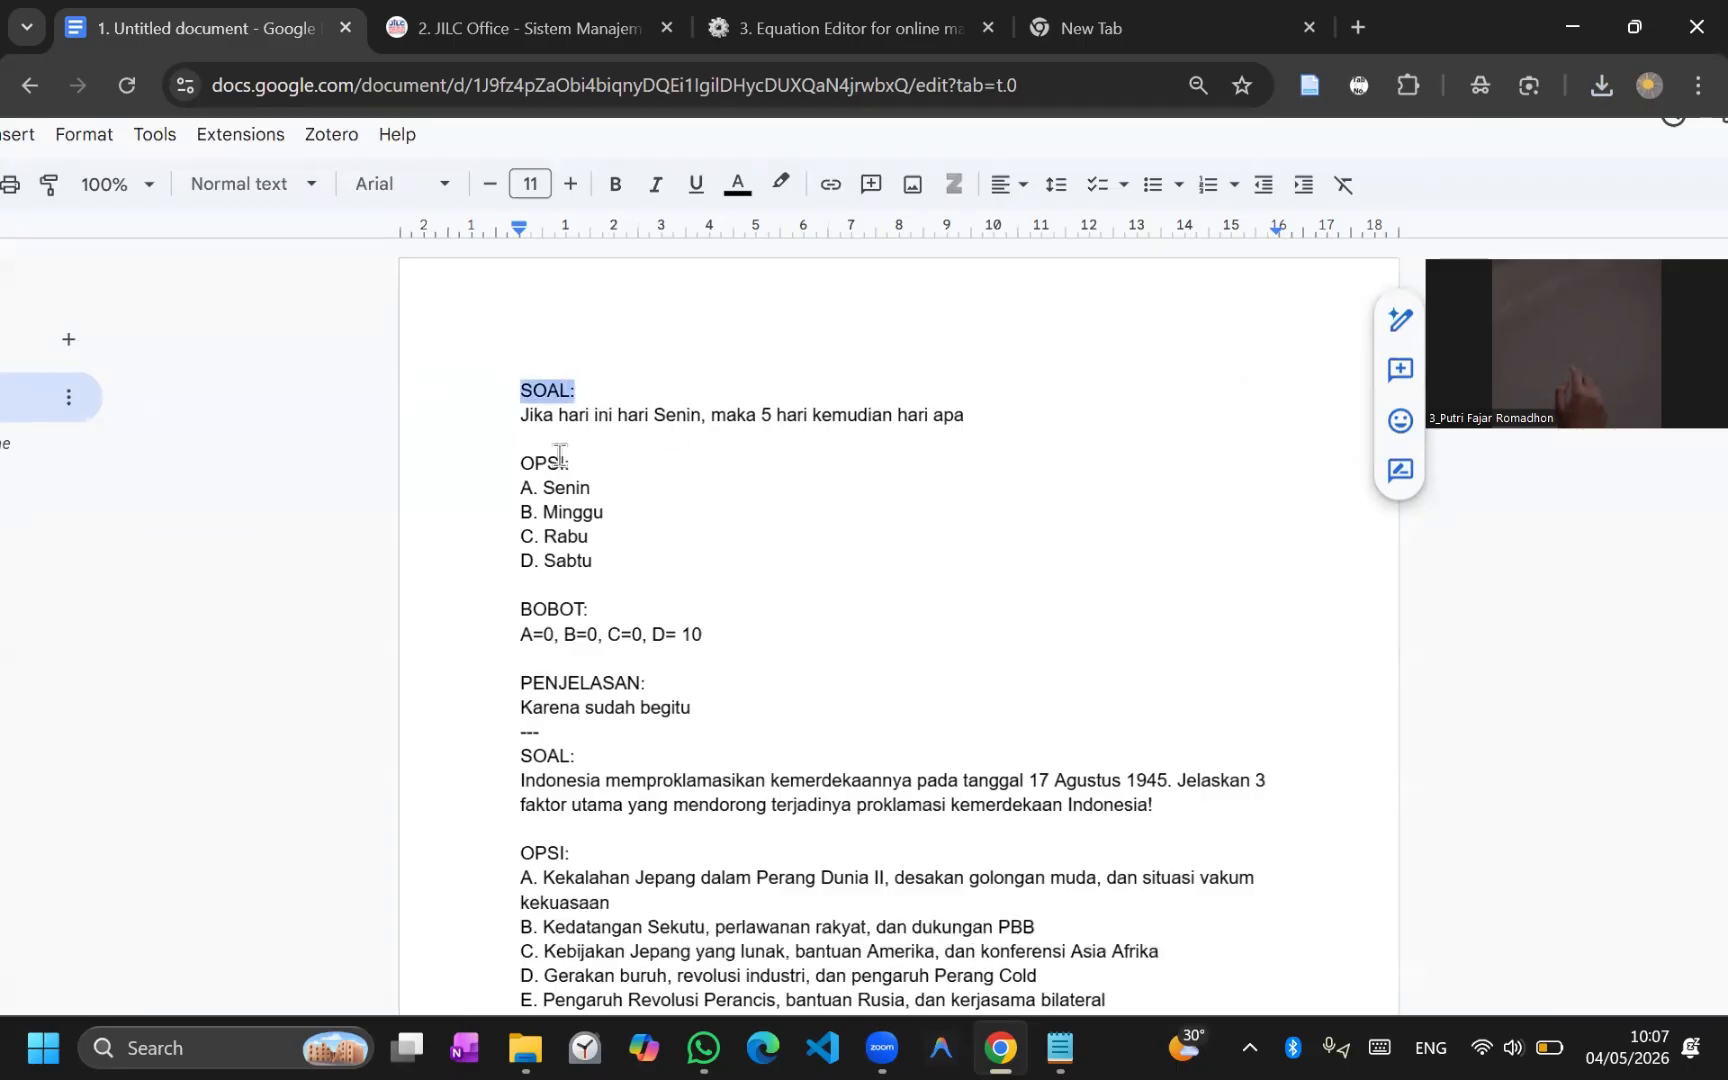
{"action": "left_click_drag", "start_coordinate": [578, 467], "coordinate": [496, 467]}
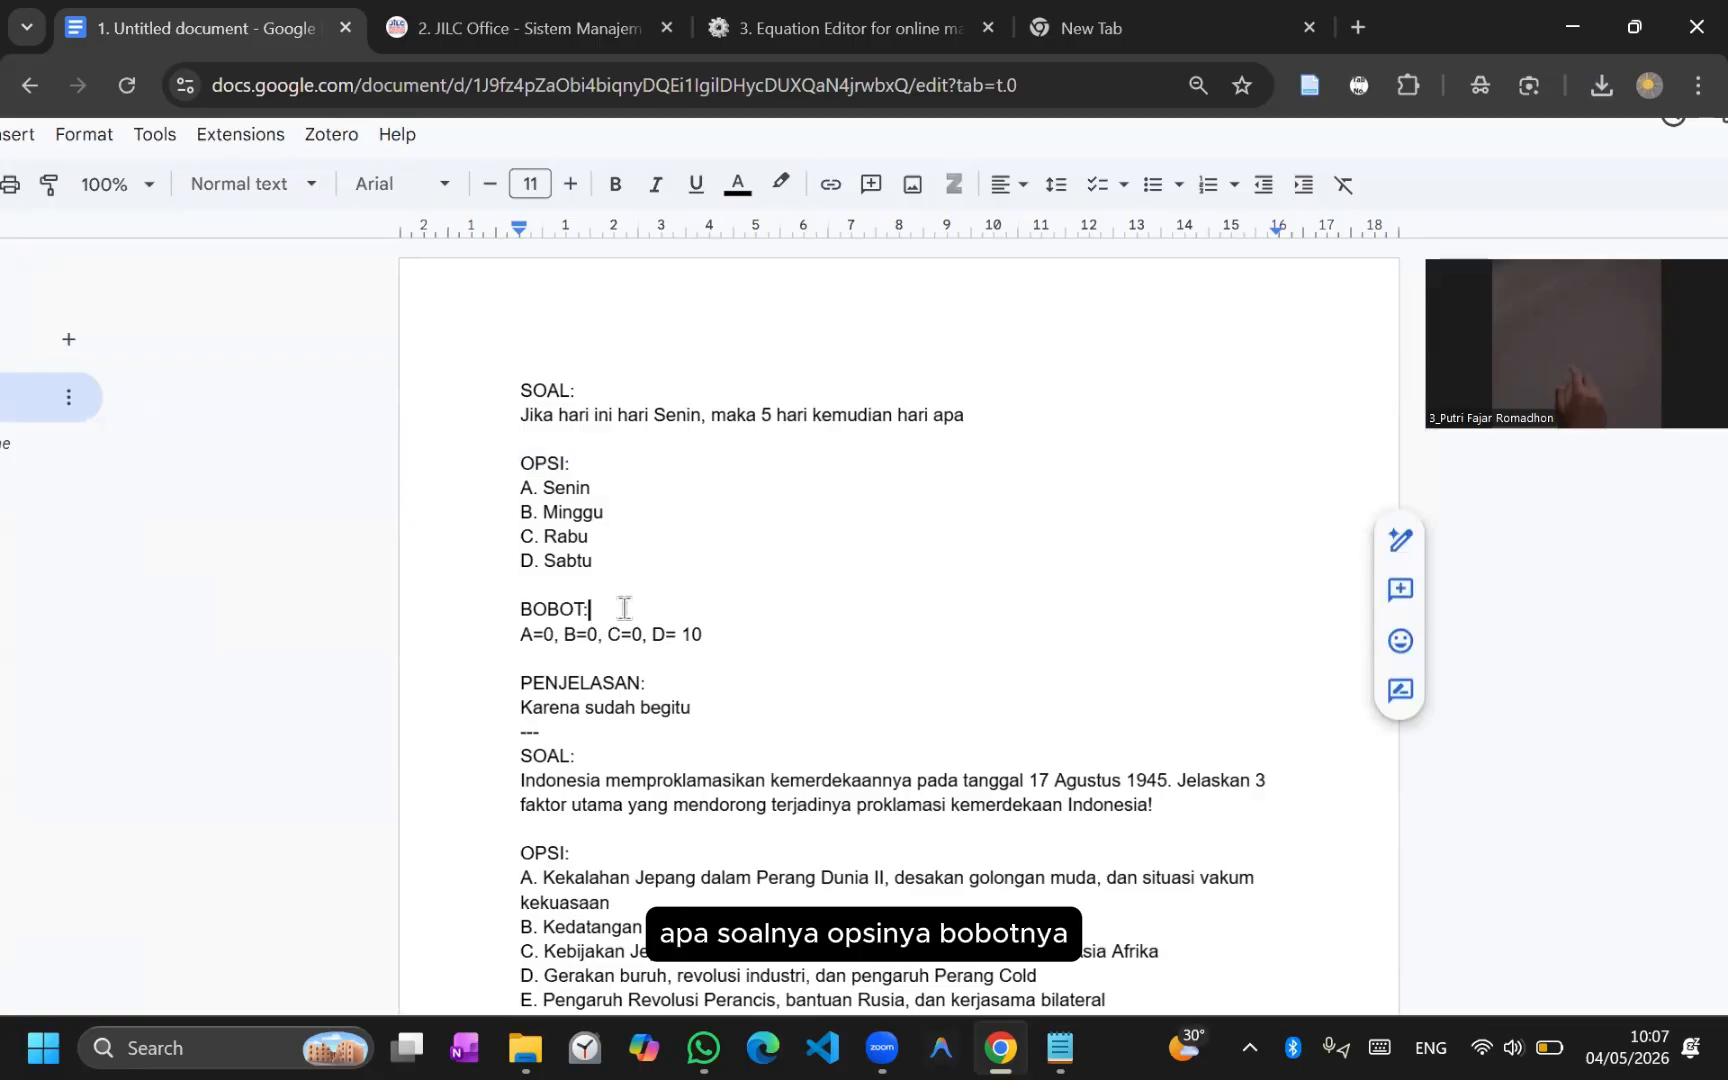
{"action": "left_click_drag", "start_coordinate": [621, 608], "coordinate": [470, 610]}
{"action": "scroll", "coordinate": [587, 680], "scroll_direction": "down", "scroll_amount": 2}
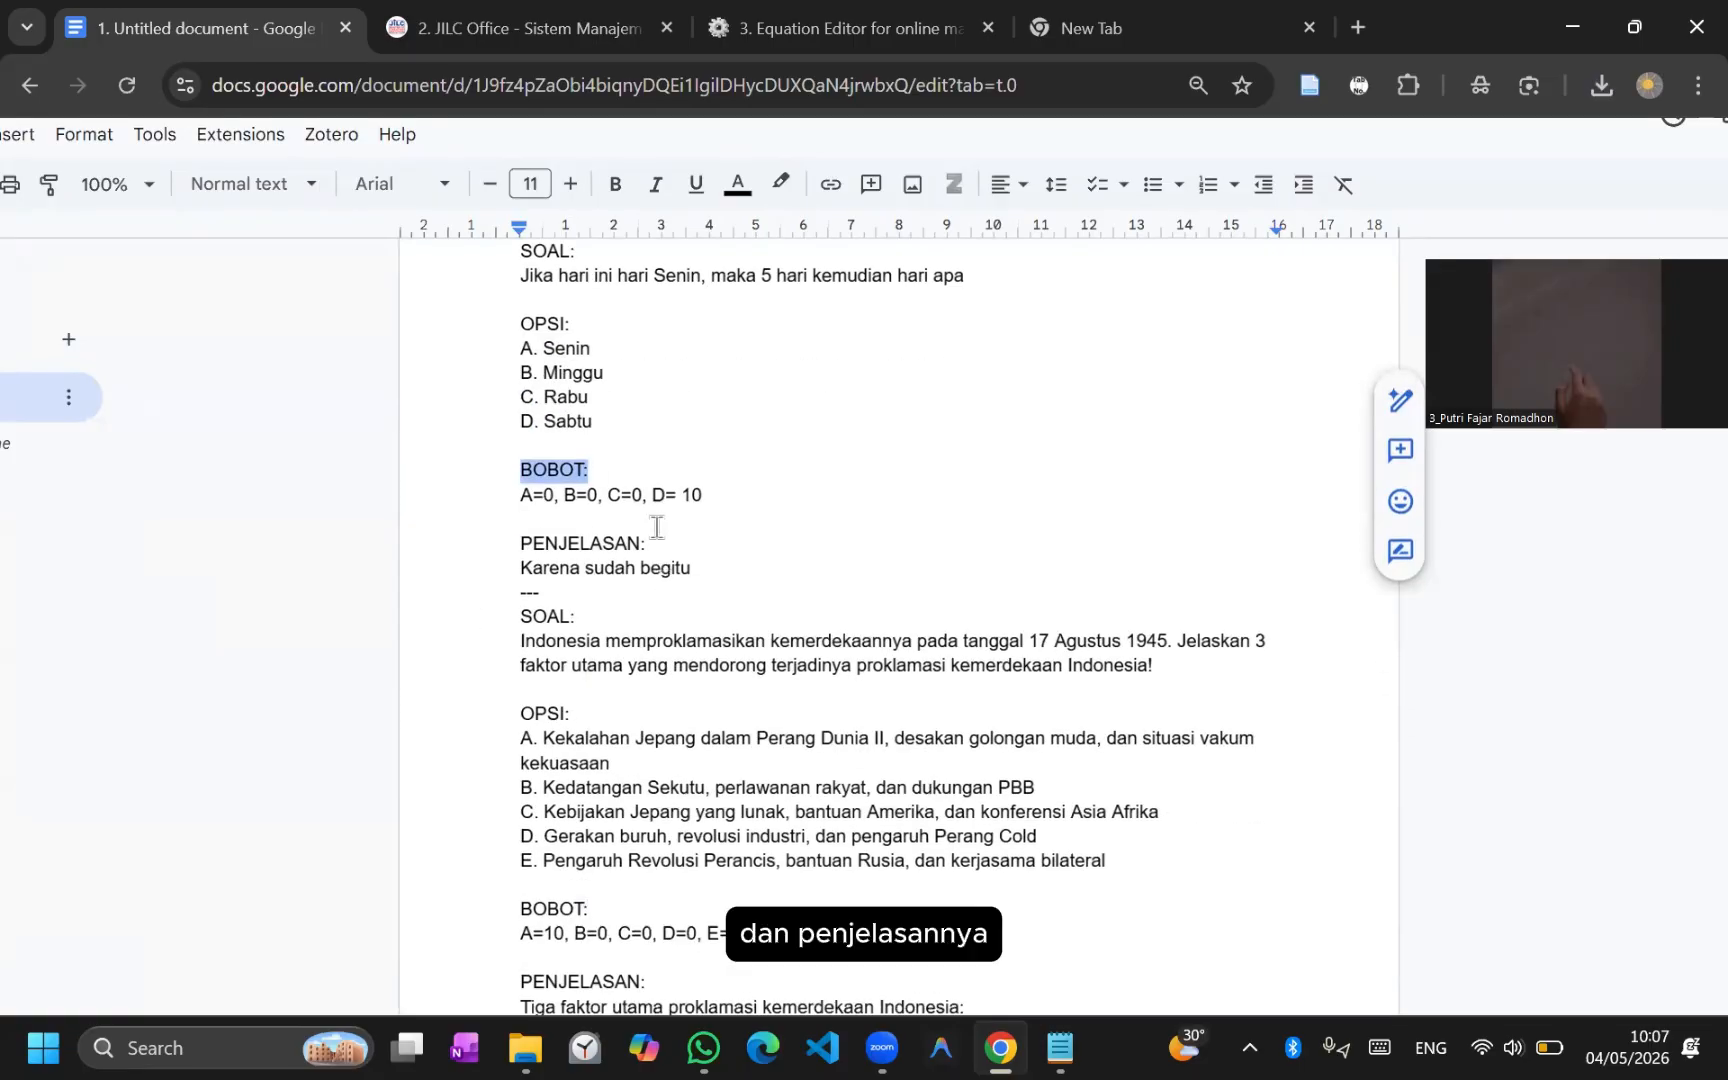
{"action": "left_click", "coordinate": [503, 520]}
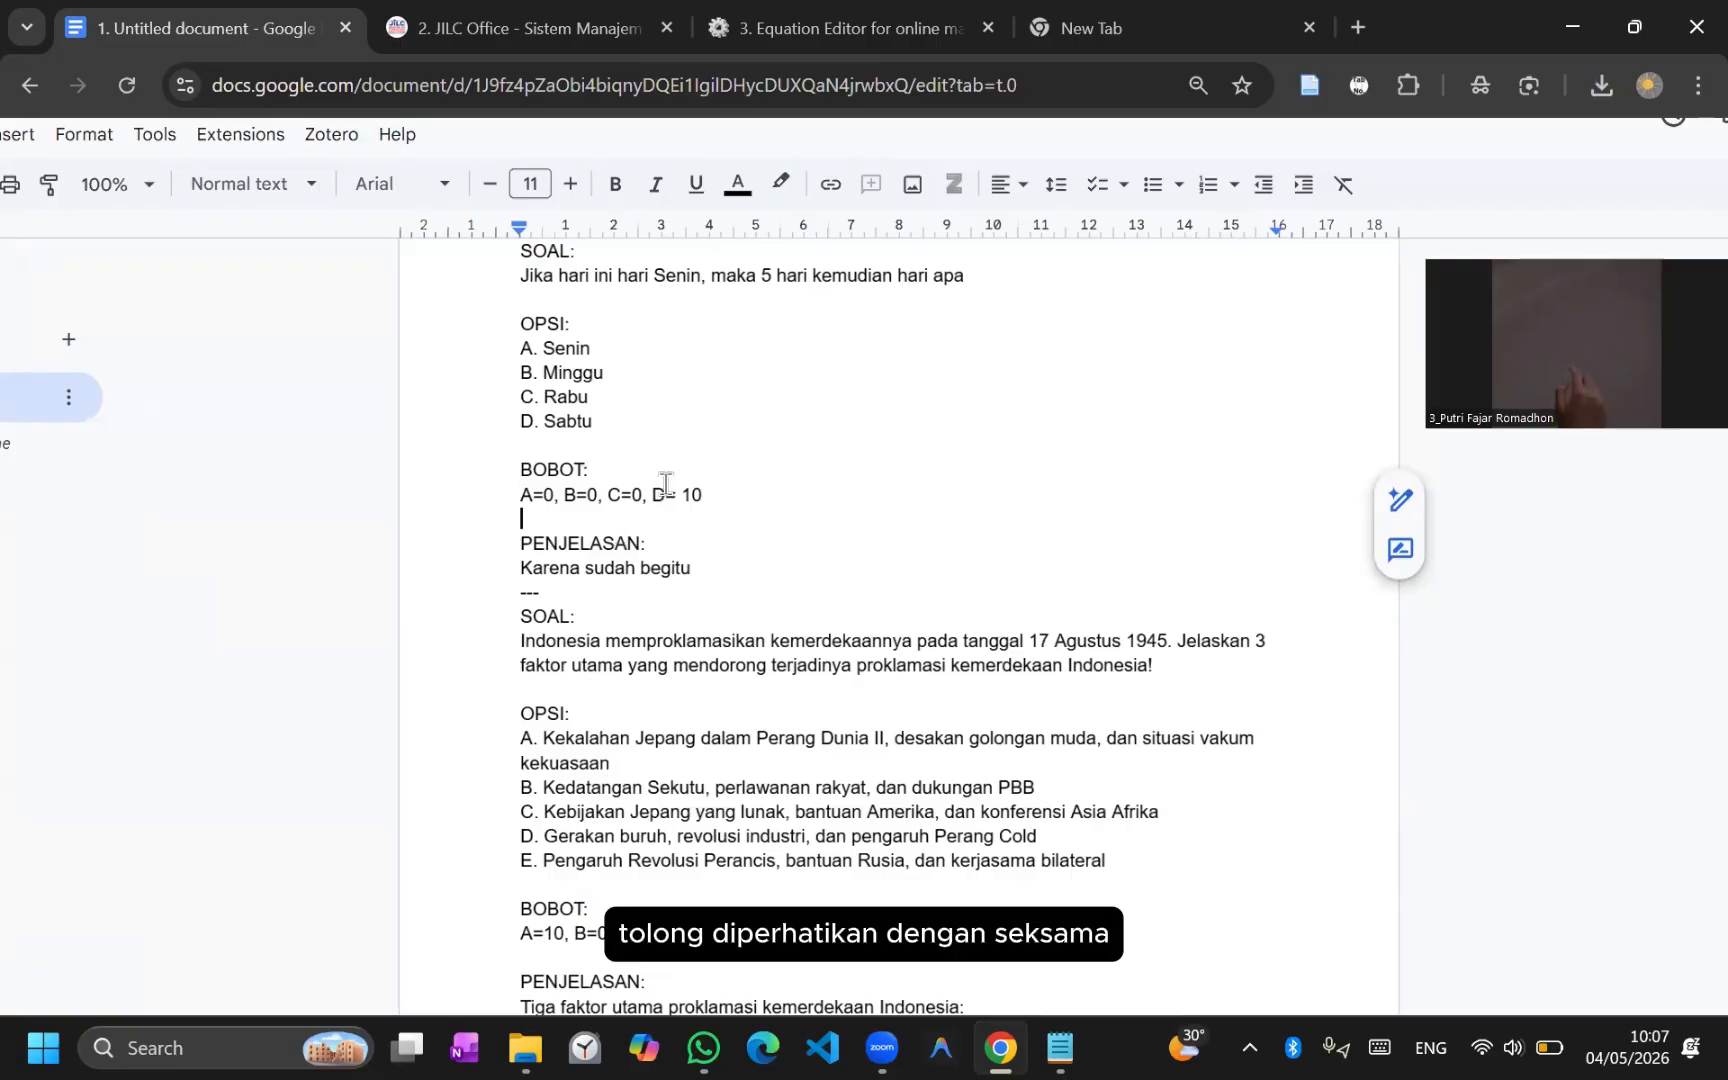
Step: Switch to JILC Office and insert the three questions parsed from the uploaded document into the question form
{"action": "left_click", "coordinate": [476, 18]}
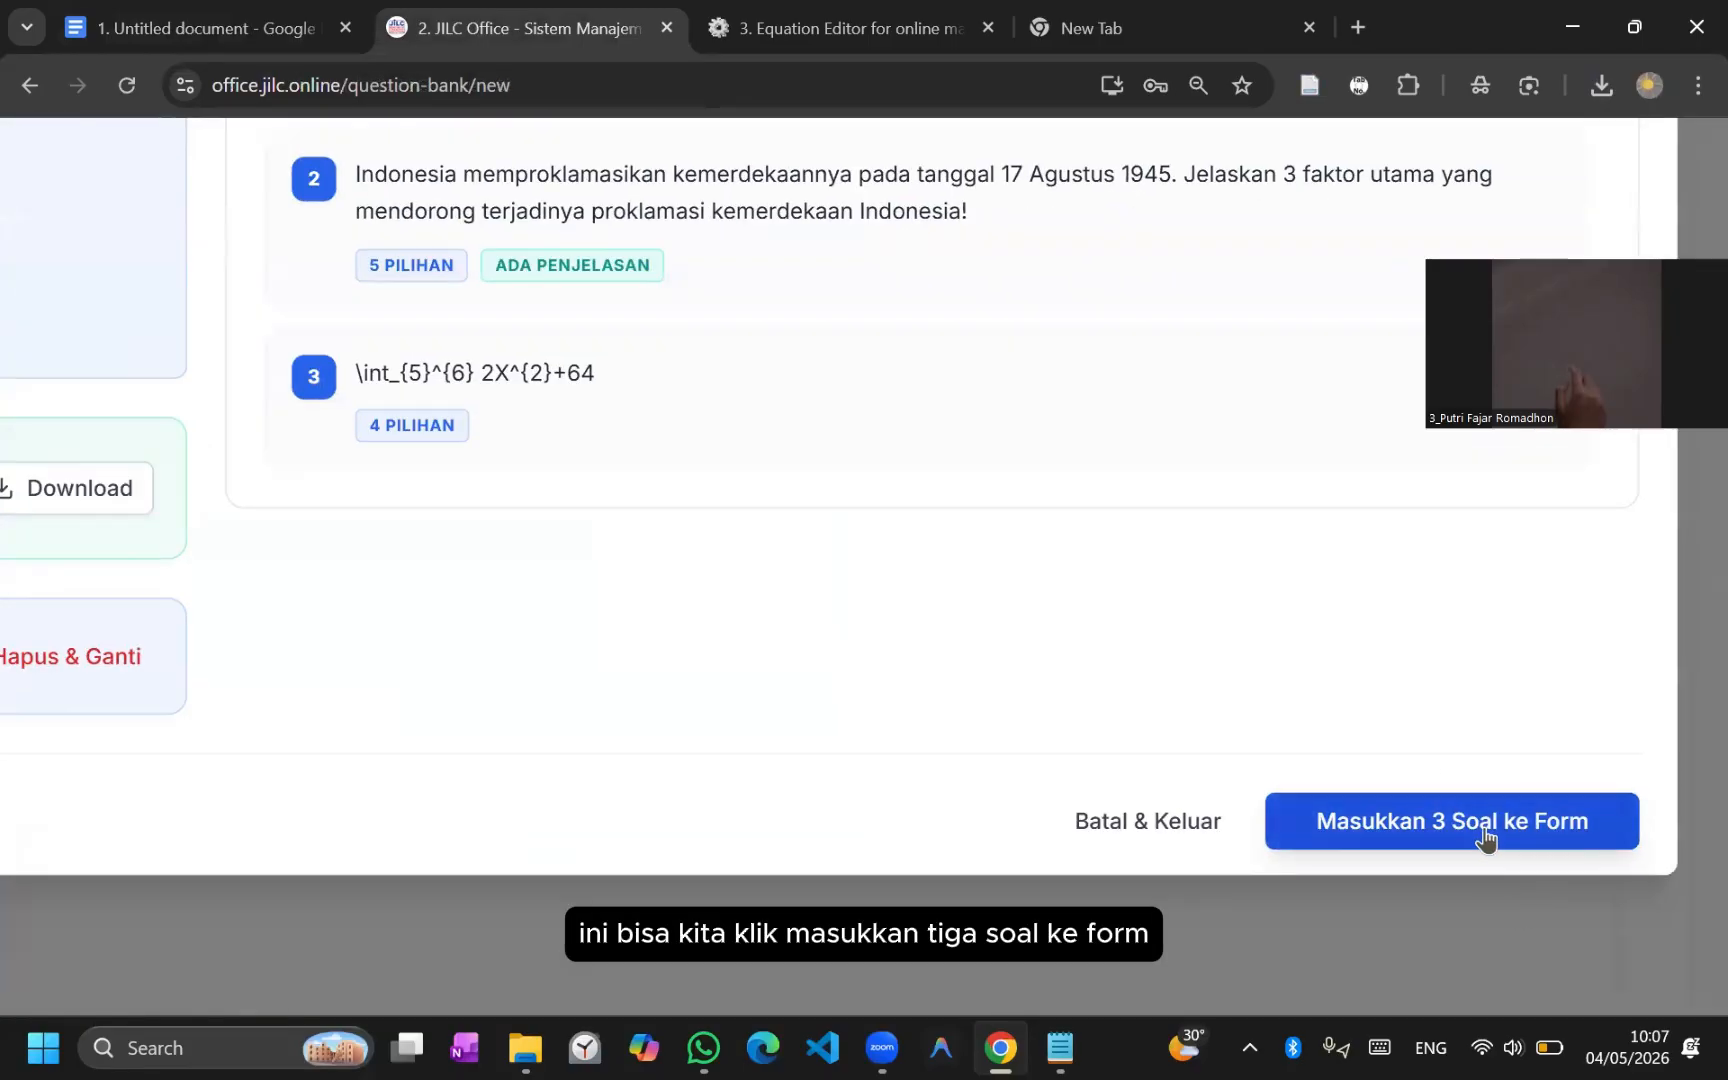
{"action": "left_click", "coordinate": [1450, 843]}
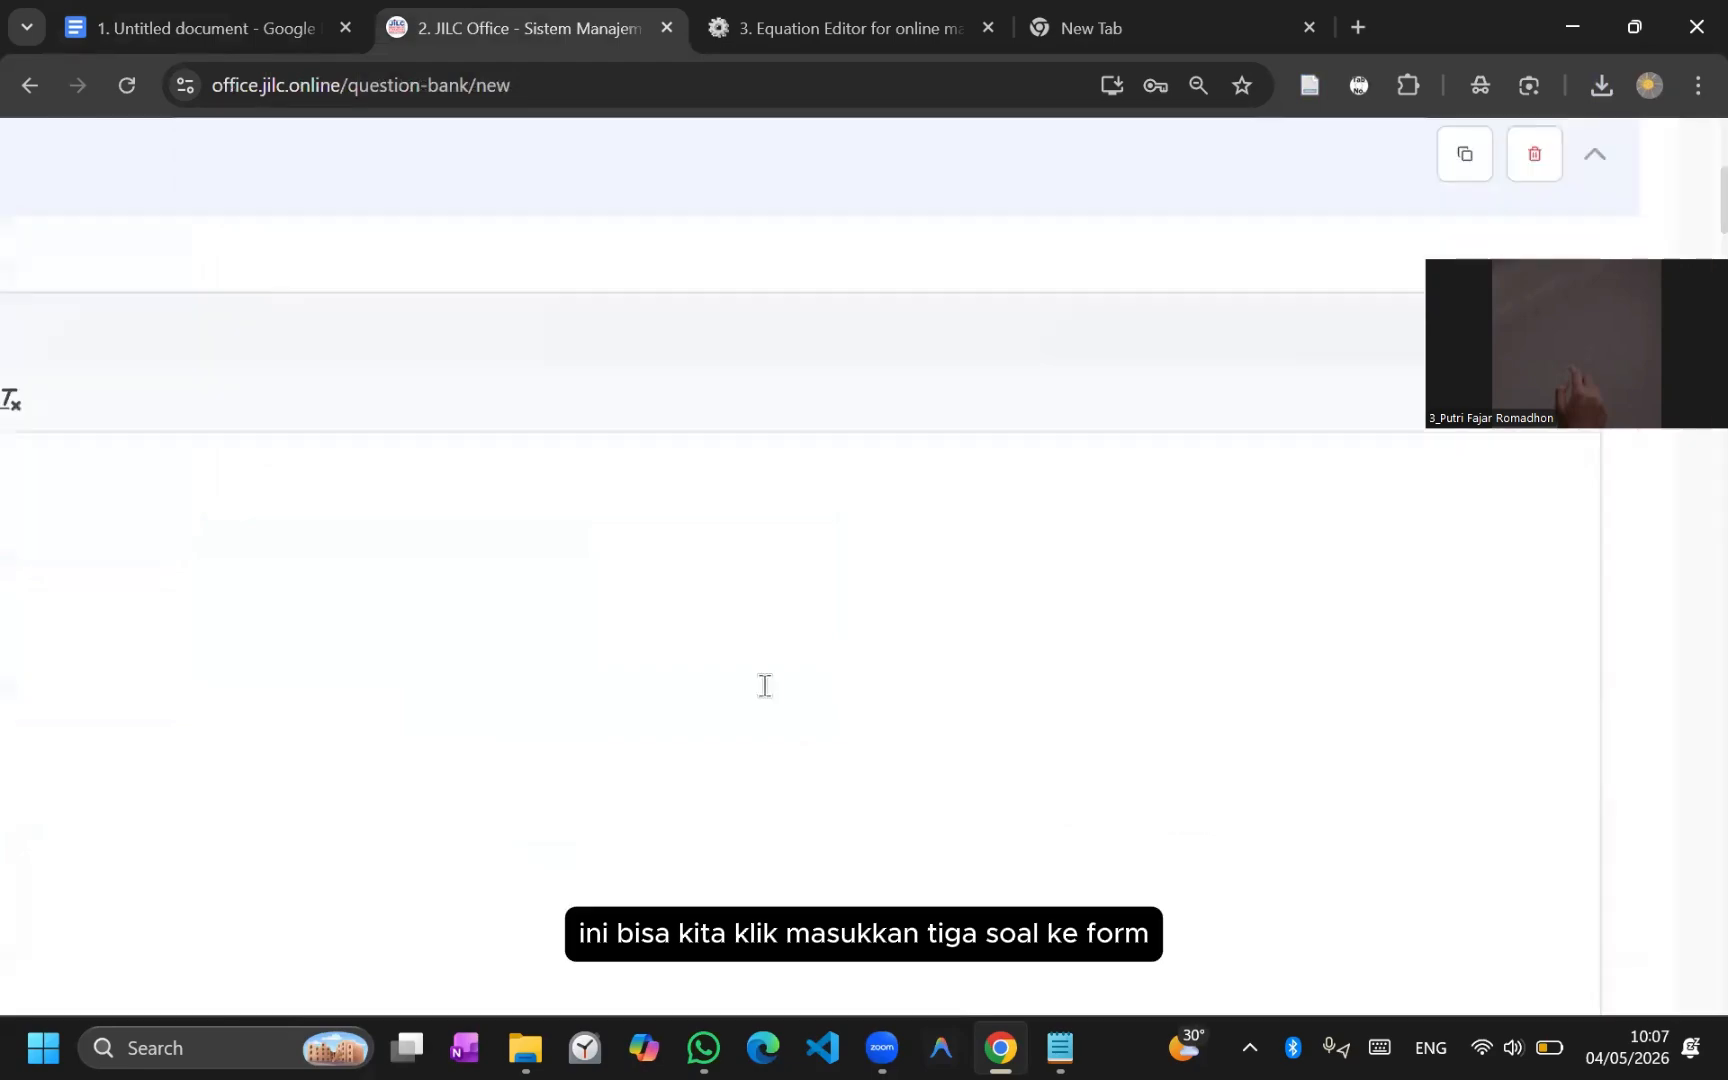
{"action": "scroll", "coordinate": [764, 686], "scroll_direction": "down", "scroll_amount": 4}
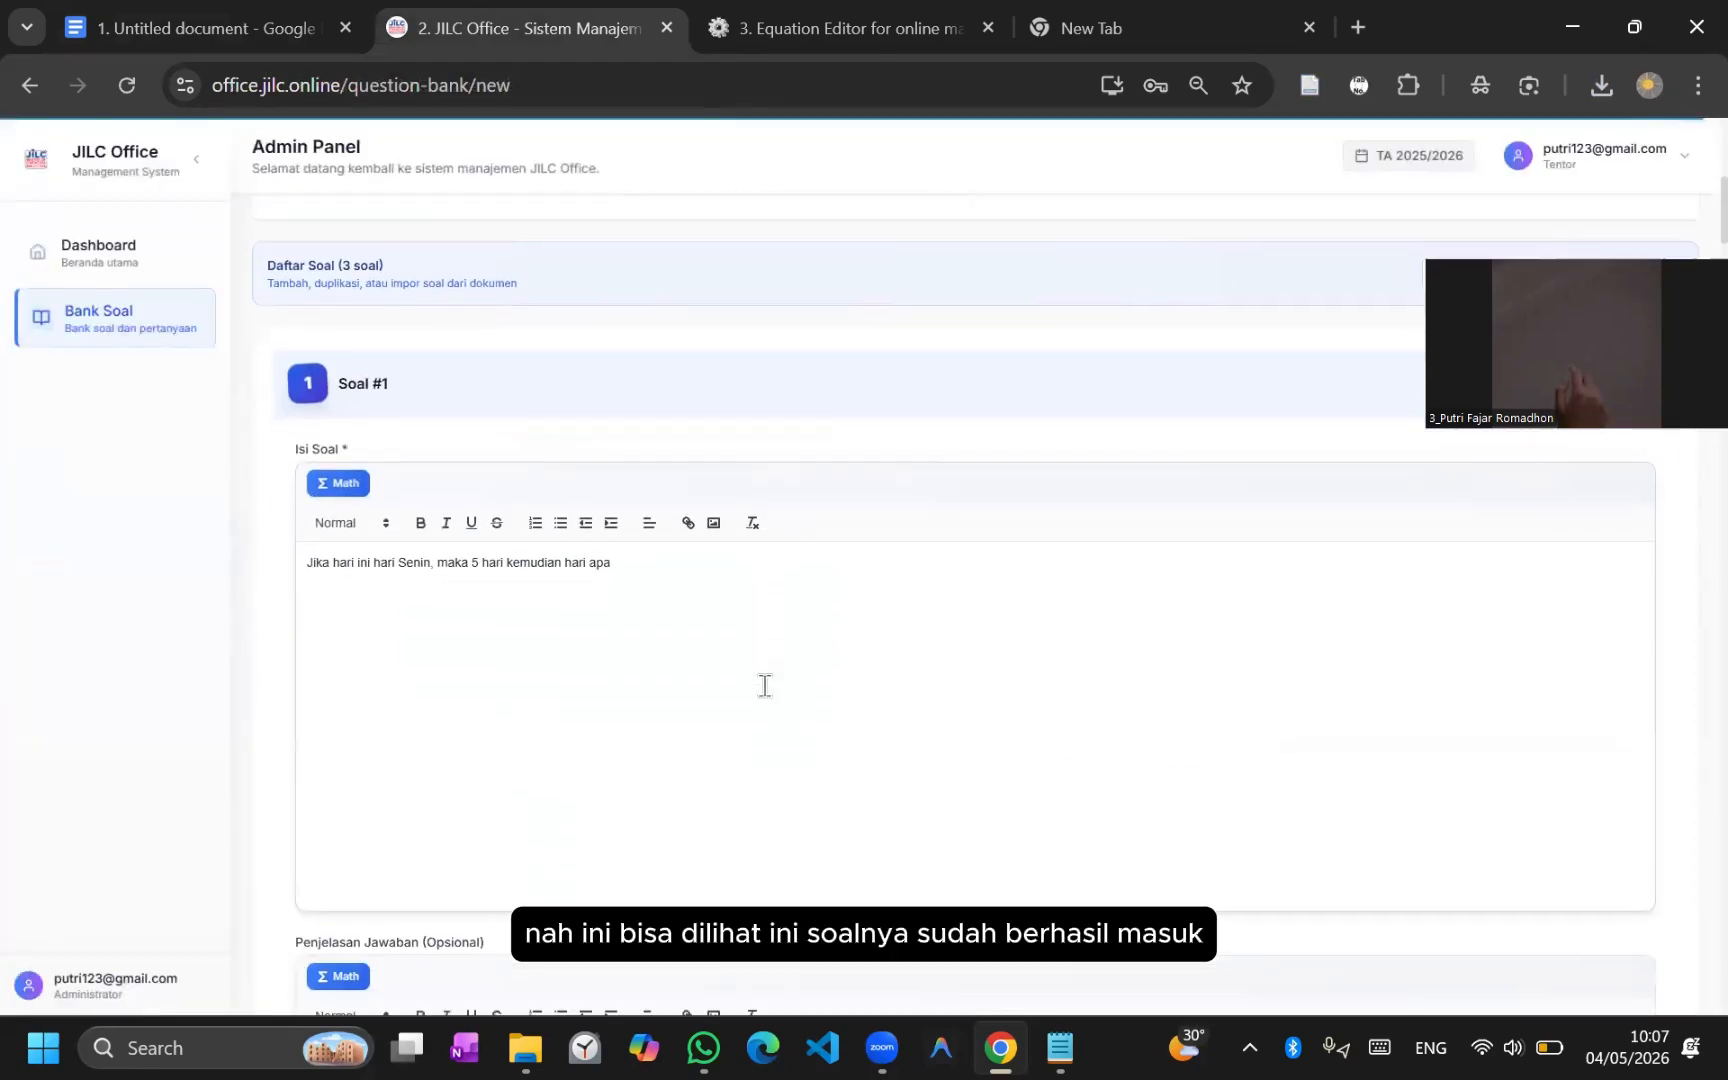
{"action": "scroll", "coordinate": [598, 393], "scroll_direction": "up", "scroll_amount": 2}
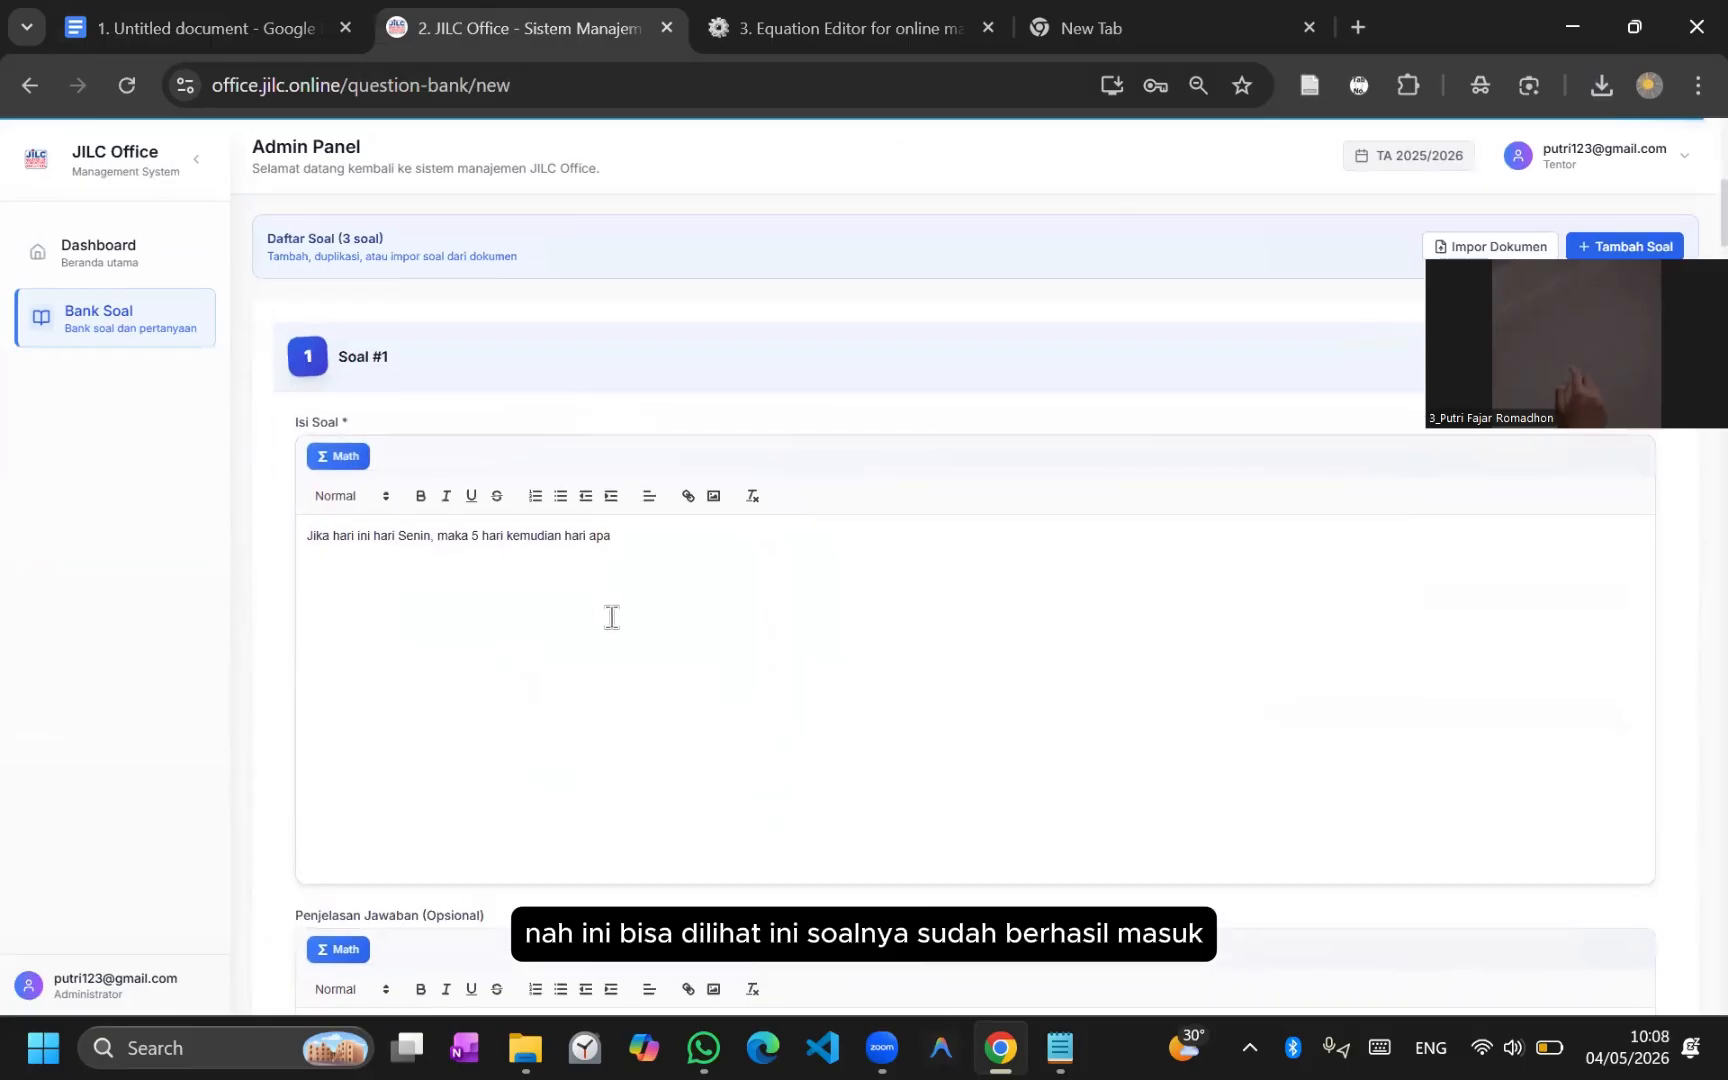
Step: Review the question text, answer explanation, options and weights of imported questions 1 and 2 in the form
{"action": "scroll", "coordinate": [613, 618], "scroll_direction": "down", "scroll_amount": 5}
{"action": "scroll", "coordinate": [613, 618], "scroll_direction": "up", "scroll_amount": 4}
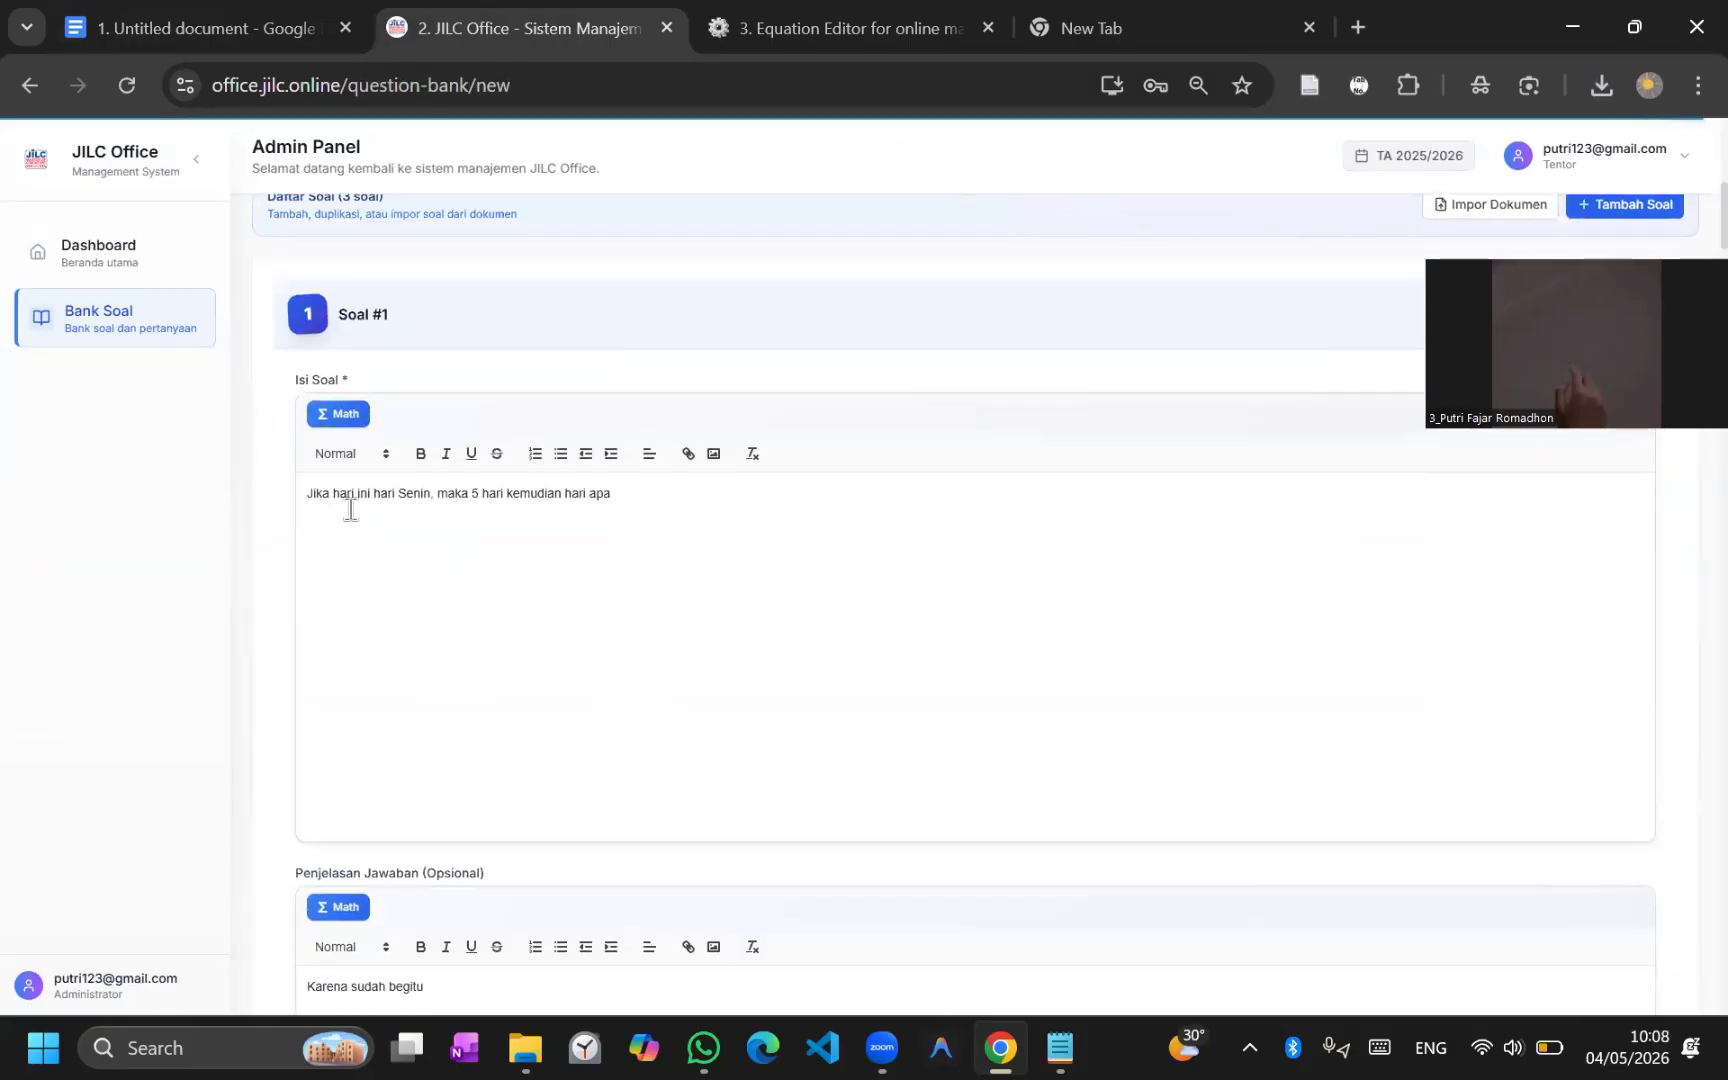
{"action": "scroll", "coordinate": [500, 545], "scroll_direction": "down", "scroll_amount": 4}
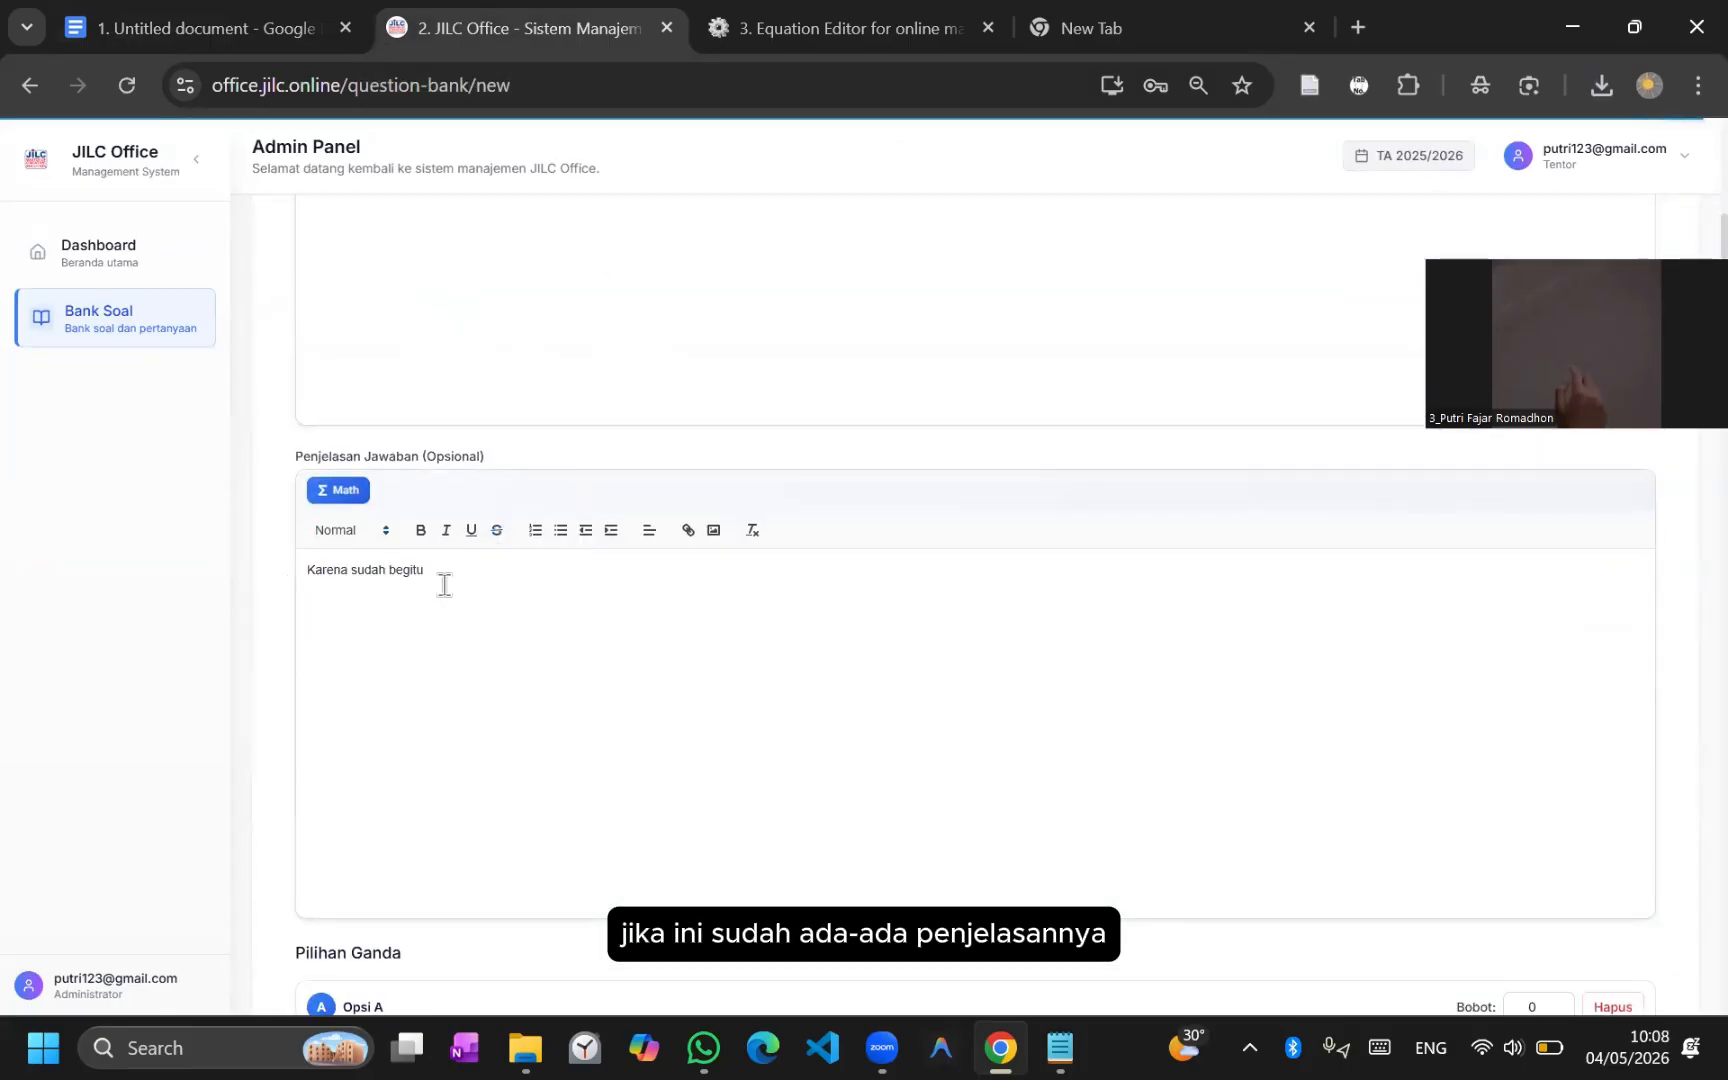
{"action": "scroll", "coordinate": [470, 638], "scroll_direction": "down", "scroll_amount": 7}
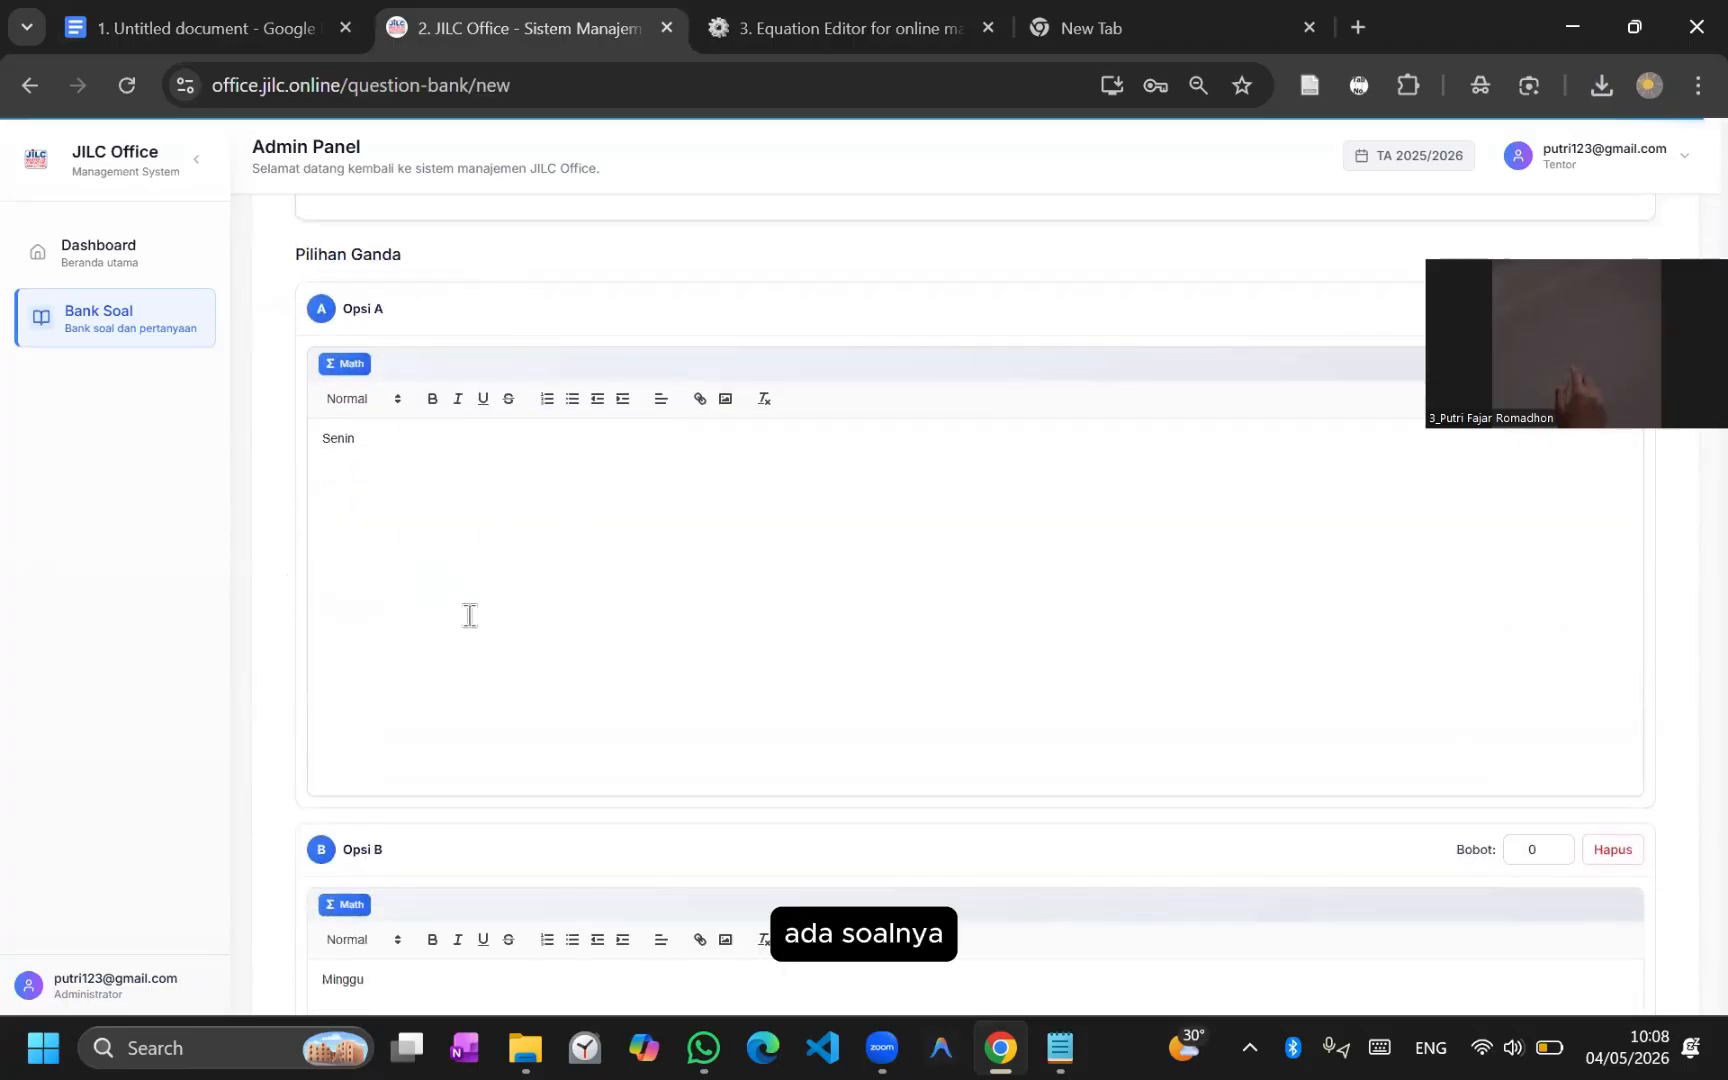
{"action": "scroll", "coordinate": [469, 615], "scroll_direction": "up", "scroll_amount": 3}
{"action": "scroll", "coordinate": [778, 690], "scroll_direction": "down", "scroll_amount": 5}
{"action": "scroll", "coordinate": [778, 690], "scroll_direction": "down", "scroll_amount": 1}
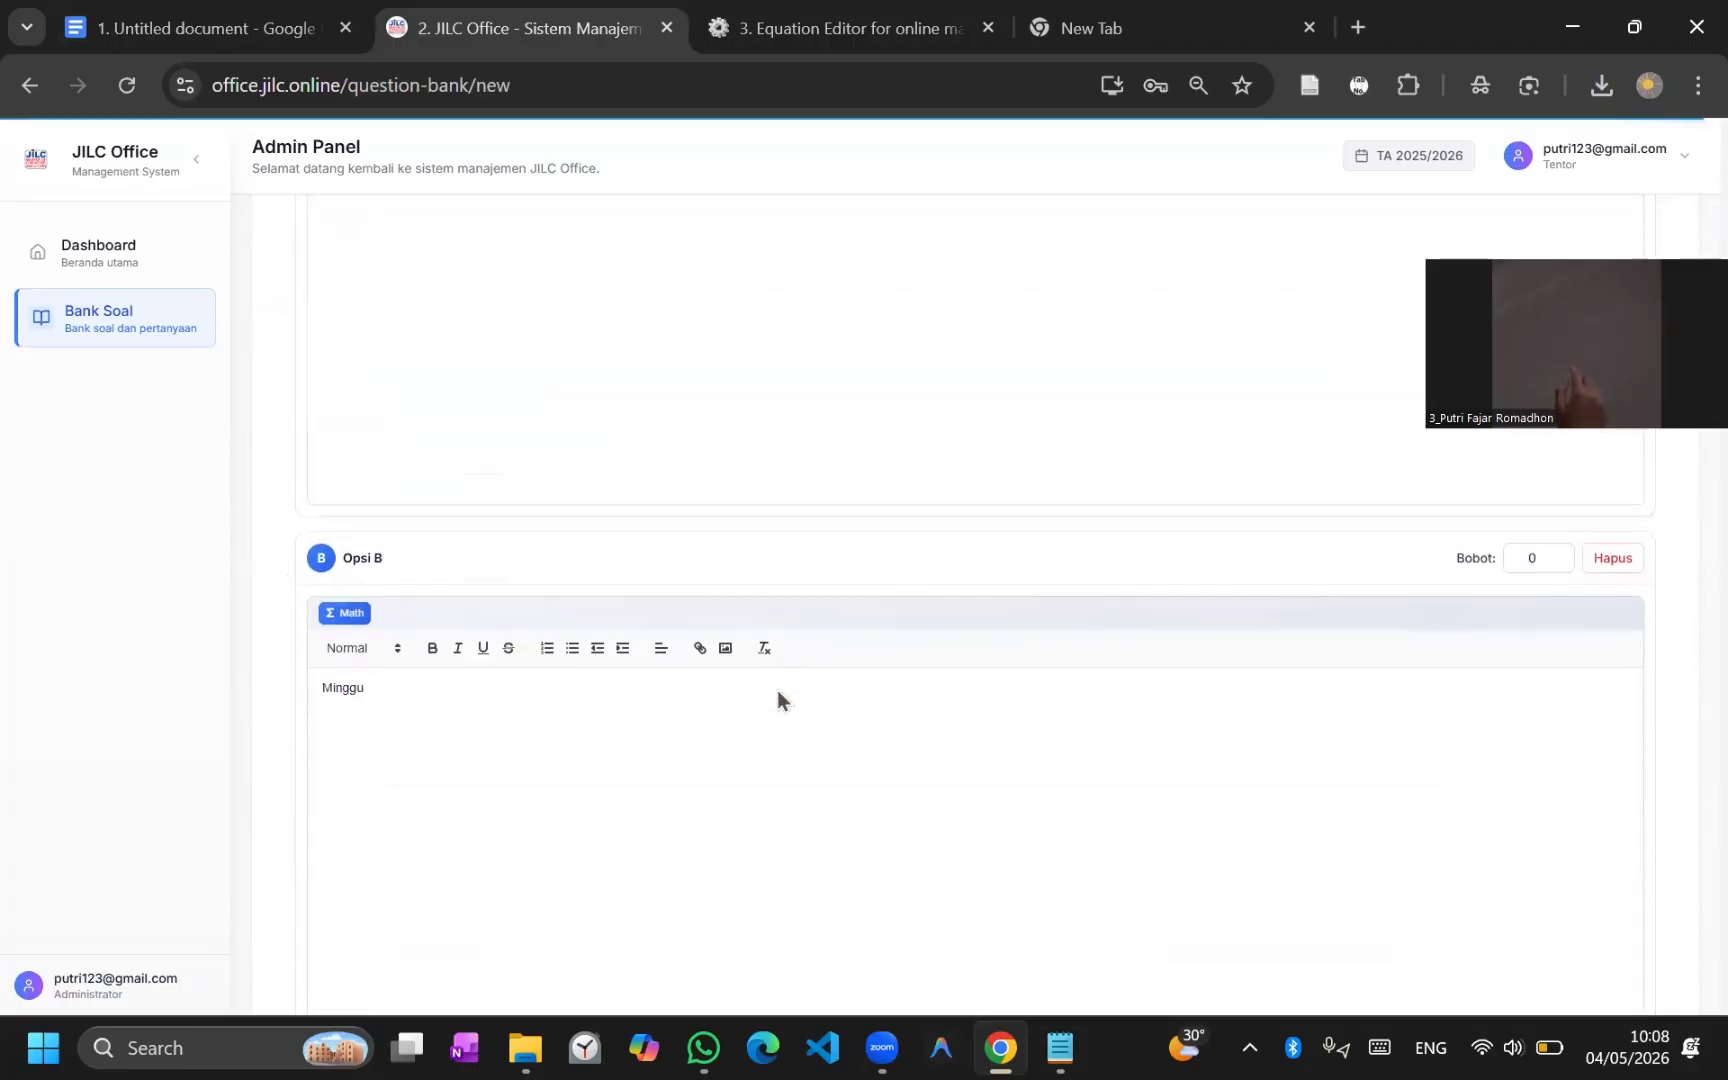
{"action": "scroll", "coordinate": [778, 690], "scroll_direction": "down", "scroll_amount": 10}
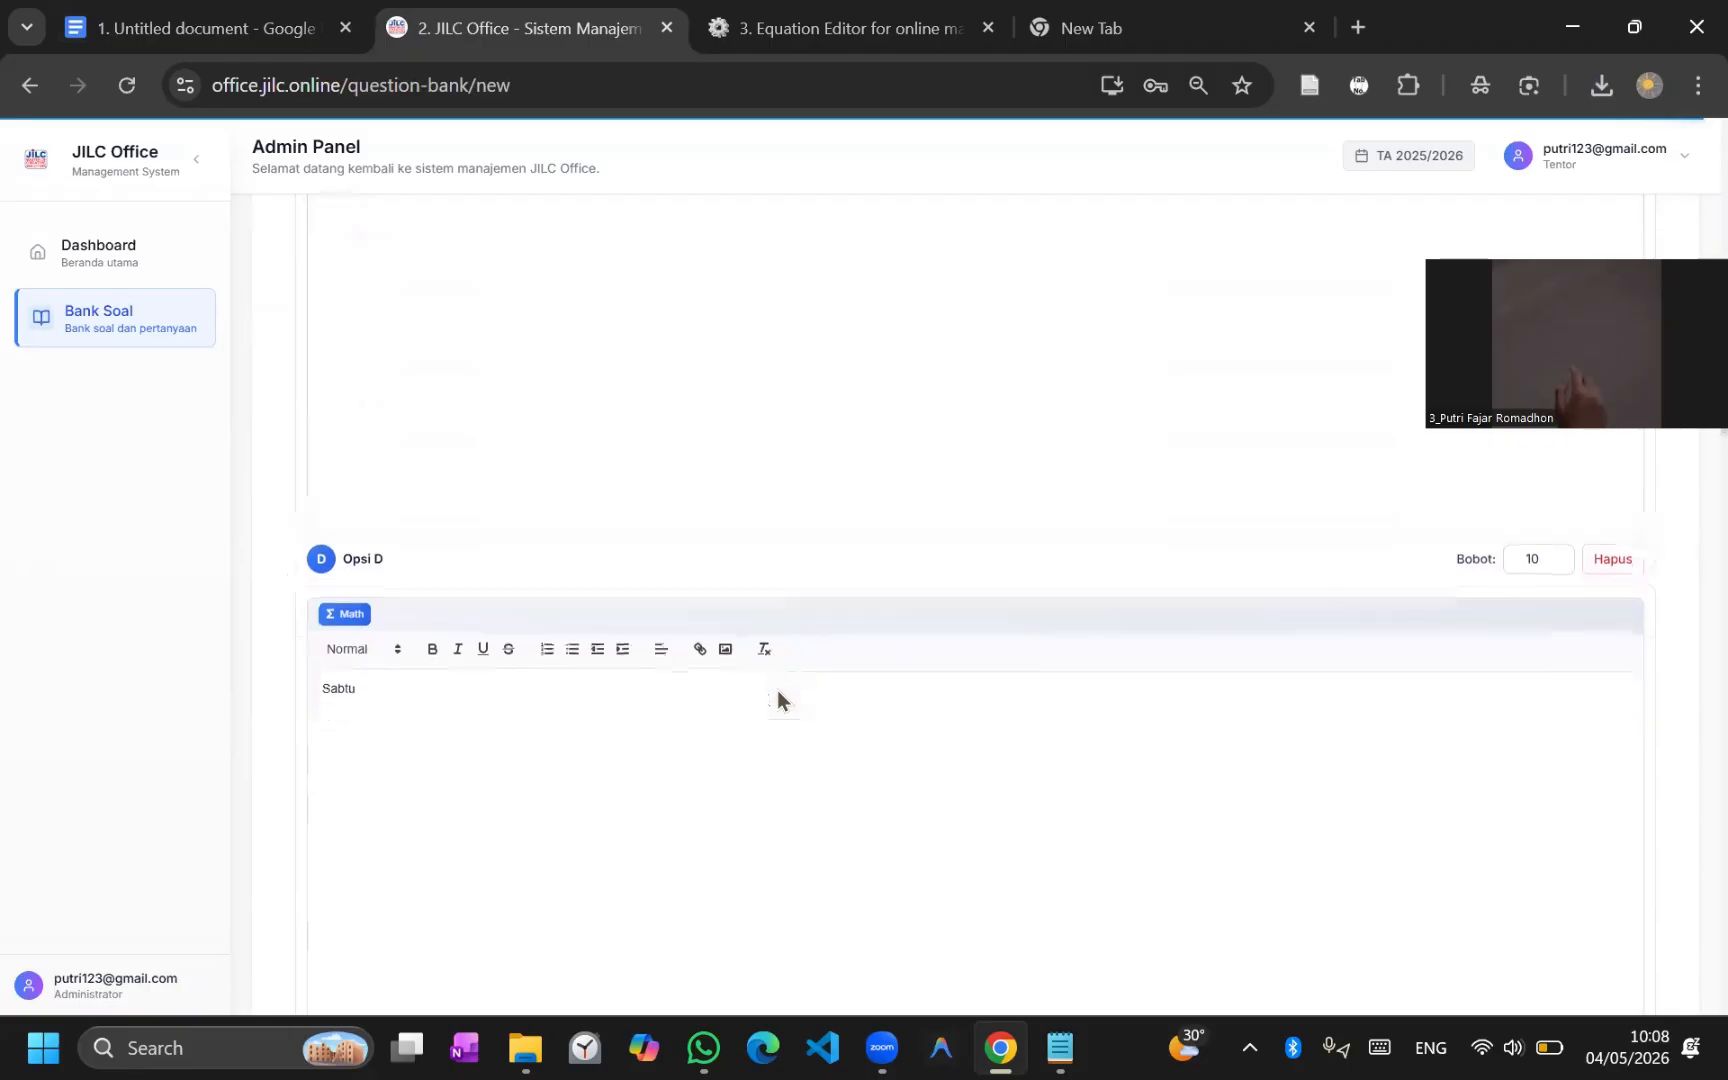
{"action": "scroll", "coordinate": [1168, 685], "scroll_direction": "down", "scroll_amount": 10}
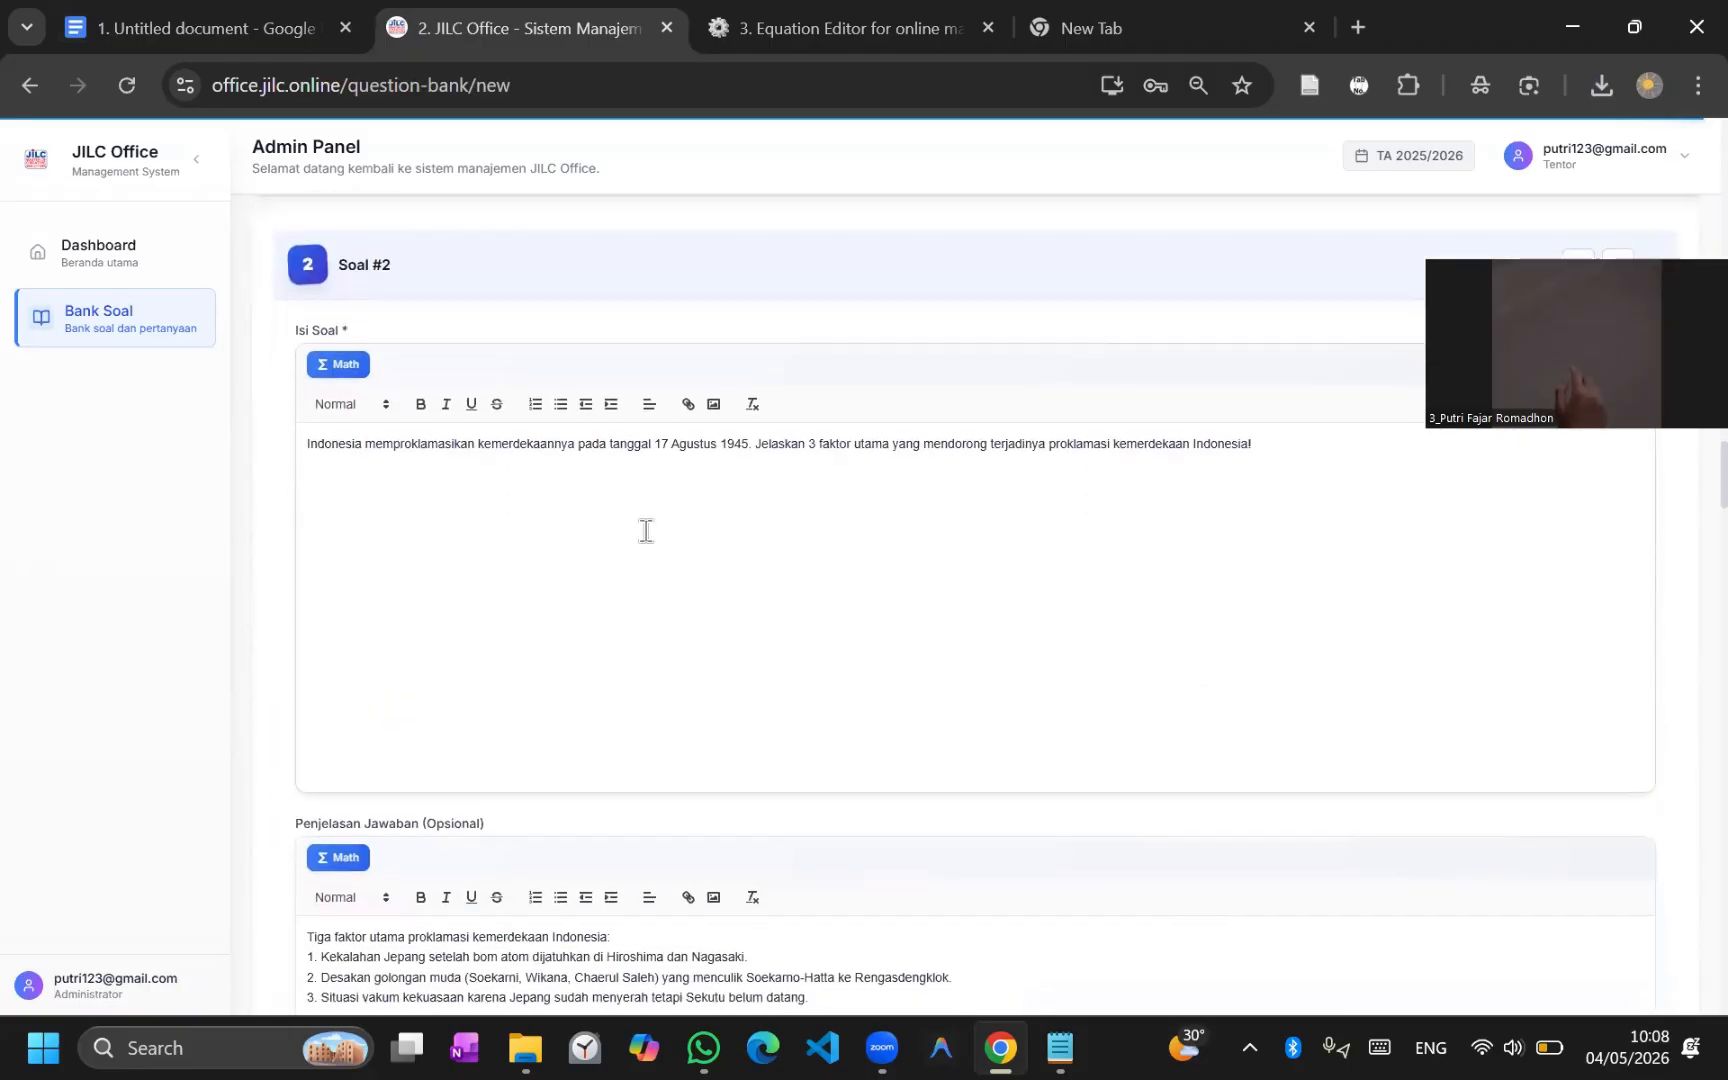
{"action": "scroll", "coordinate": [645, 531], "scroll_direction": "down", "scroll_amount": 6}
{"action": "scroll", "coordinate": [674, 378], "scroll_direction": "down", "scroll_amount": 14}
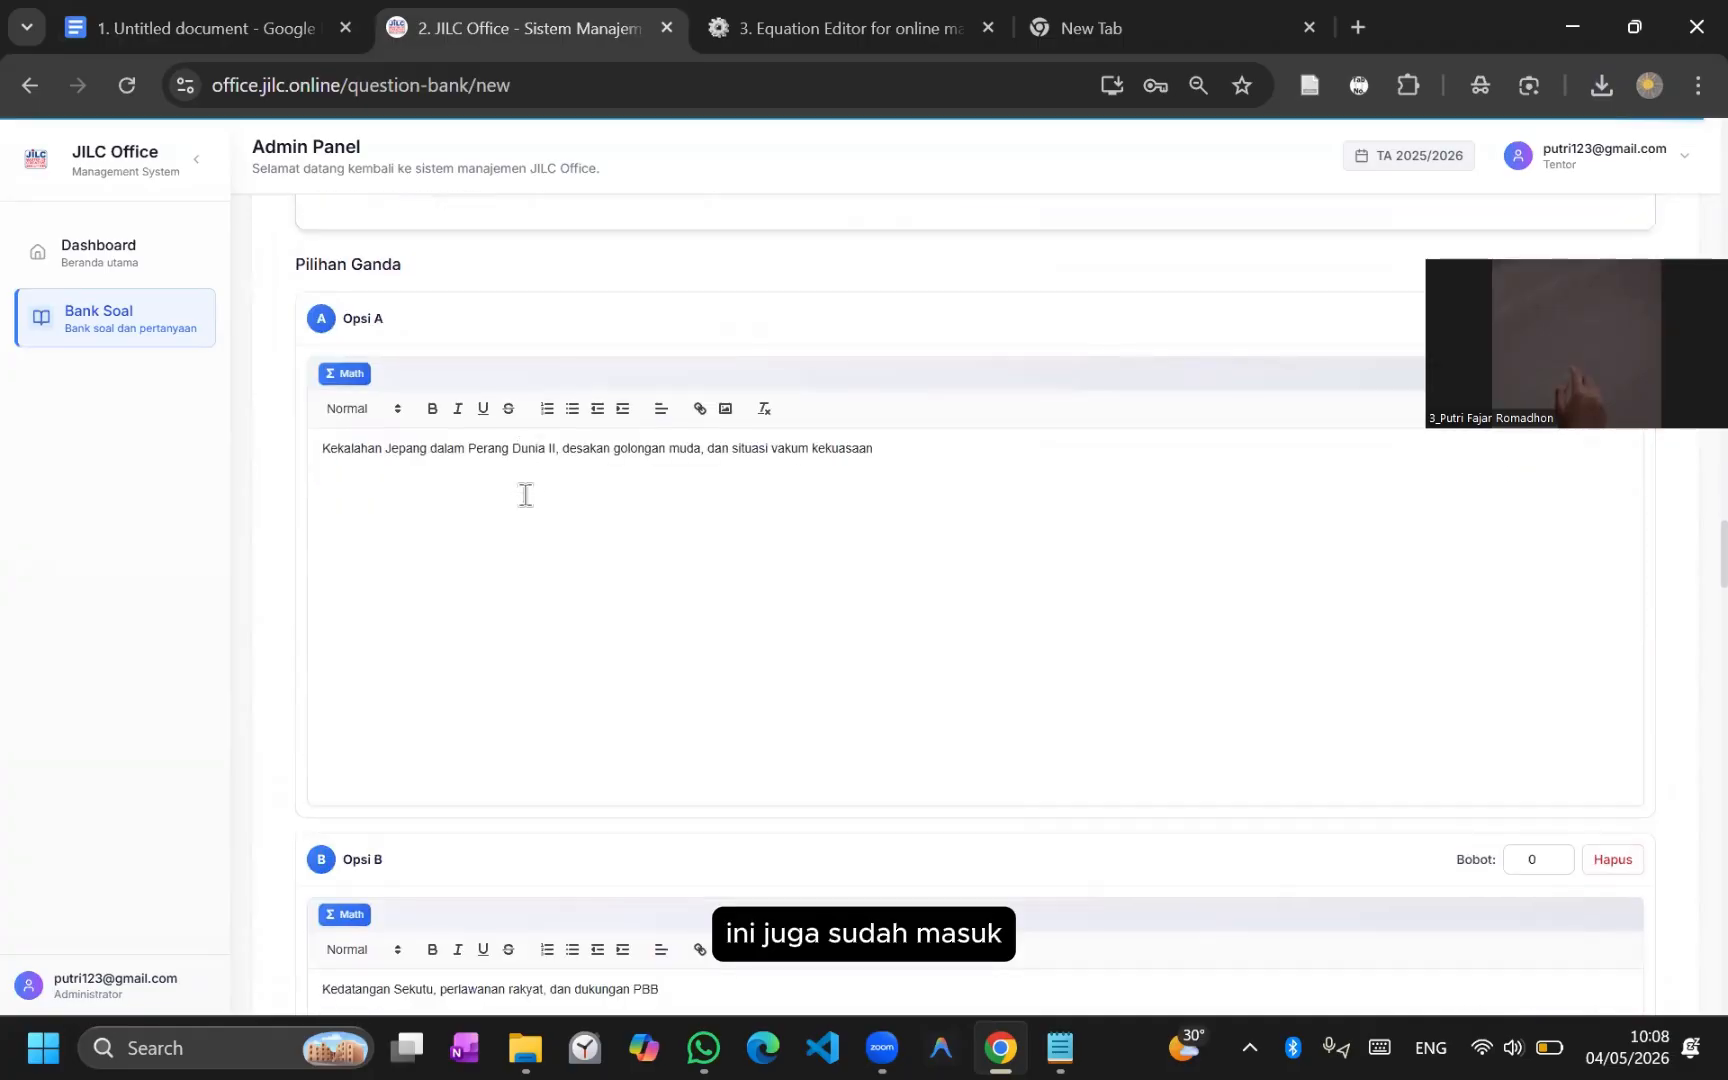
{"action": "scroll", "coordinate": [617, 579], "scroll_direction": "down", "scroll_amount": 14}
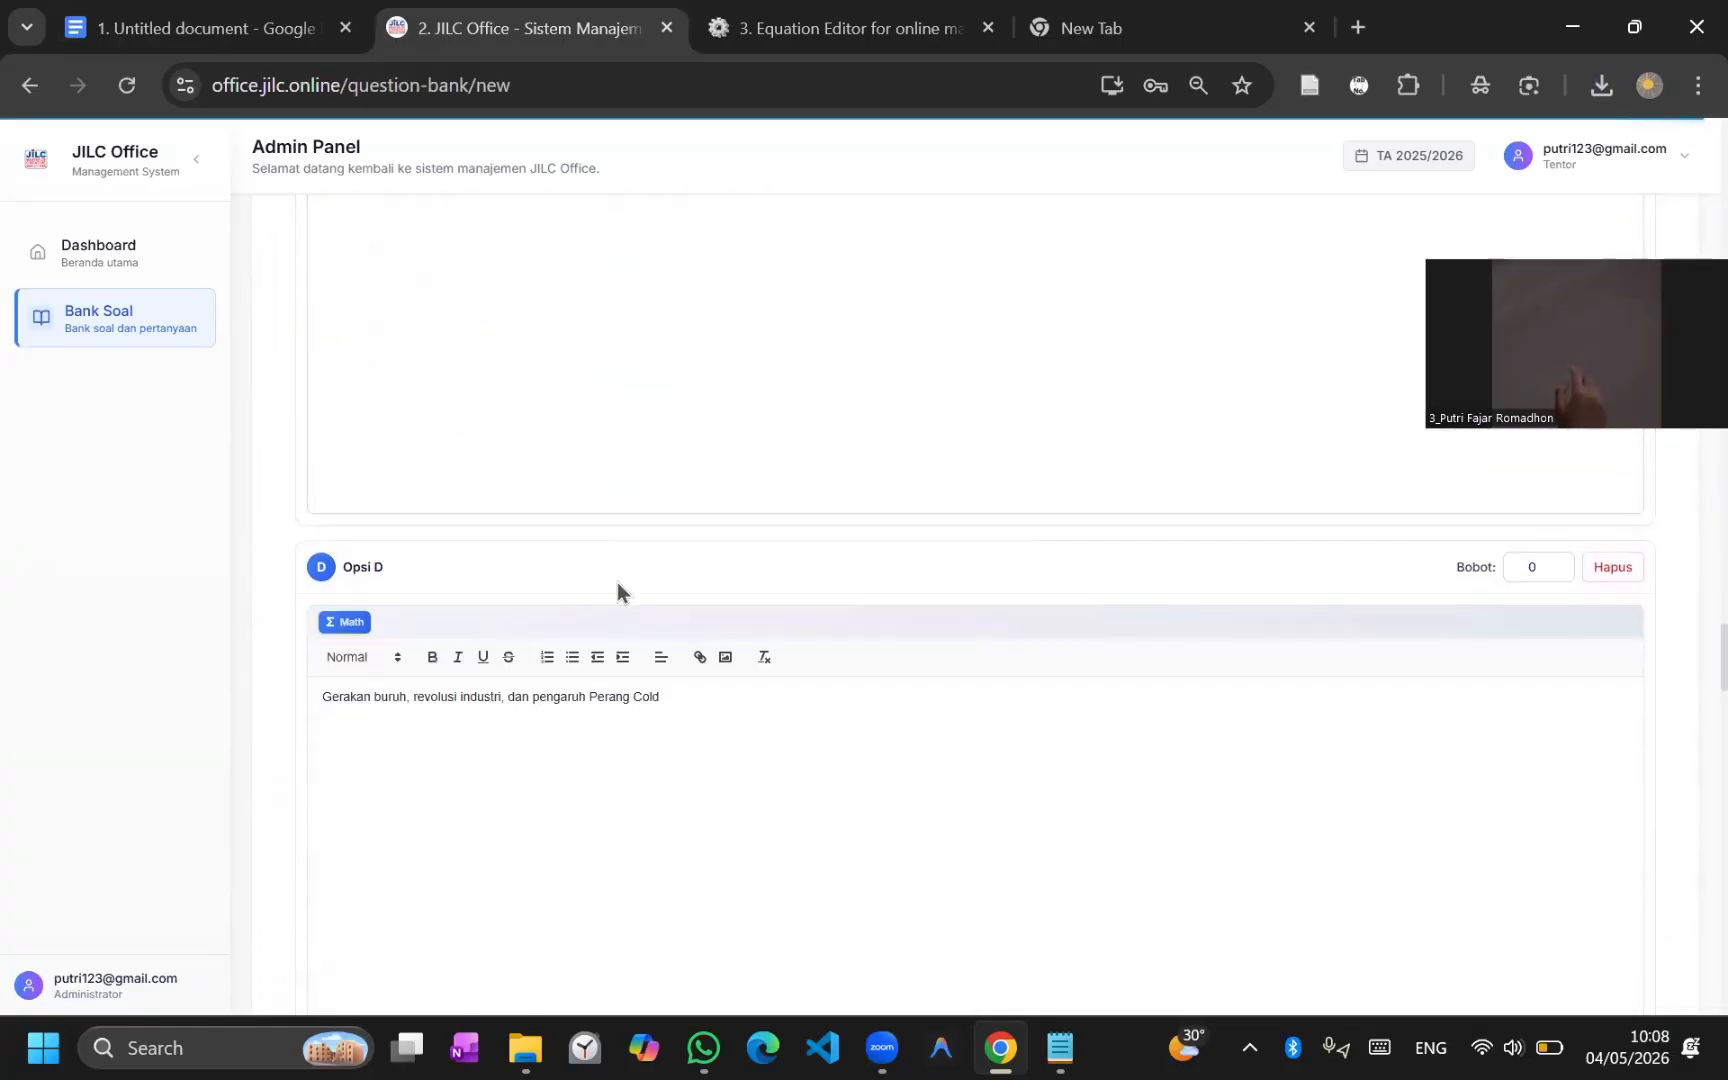
{"action": "scroll", "coordinate": [617, 588], "scroll_direction": "down", "scroll_amount": 4}
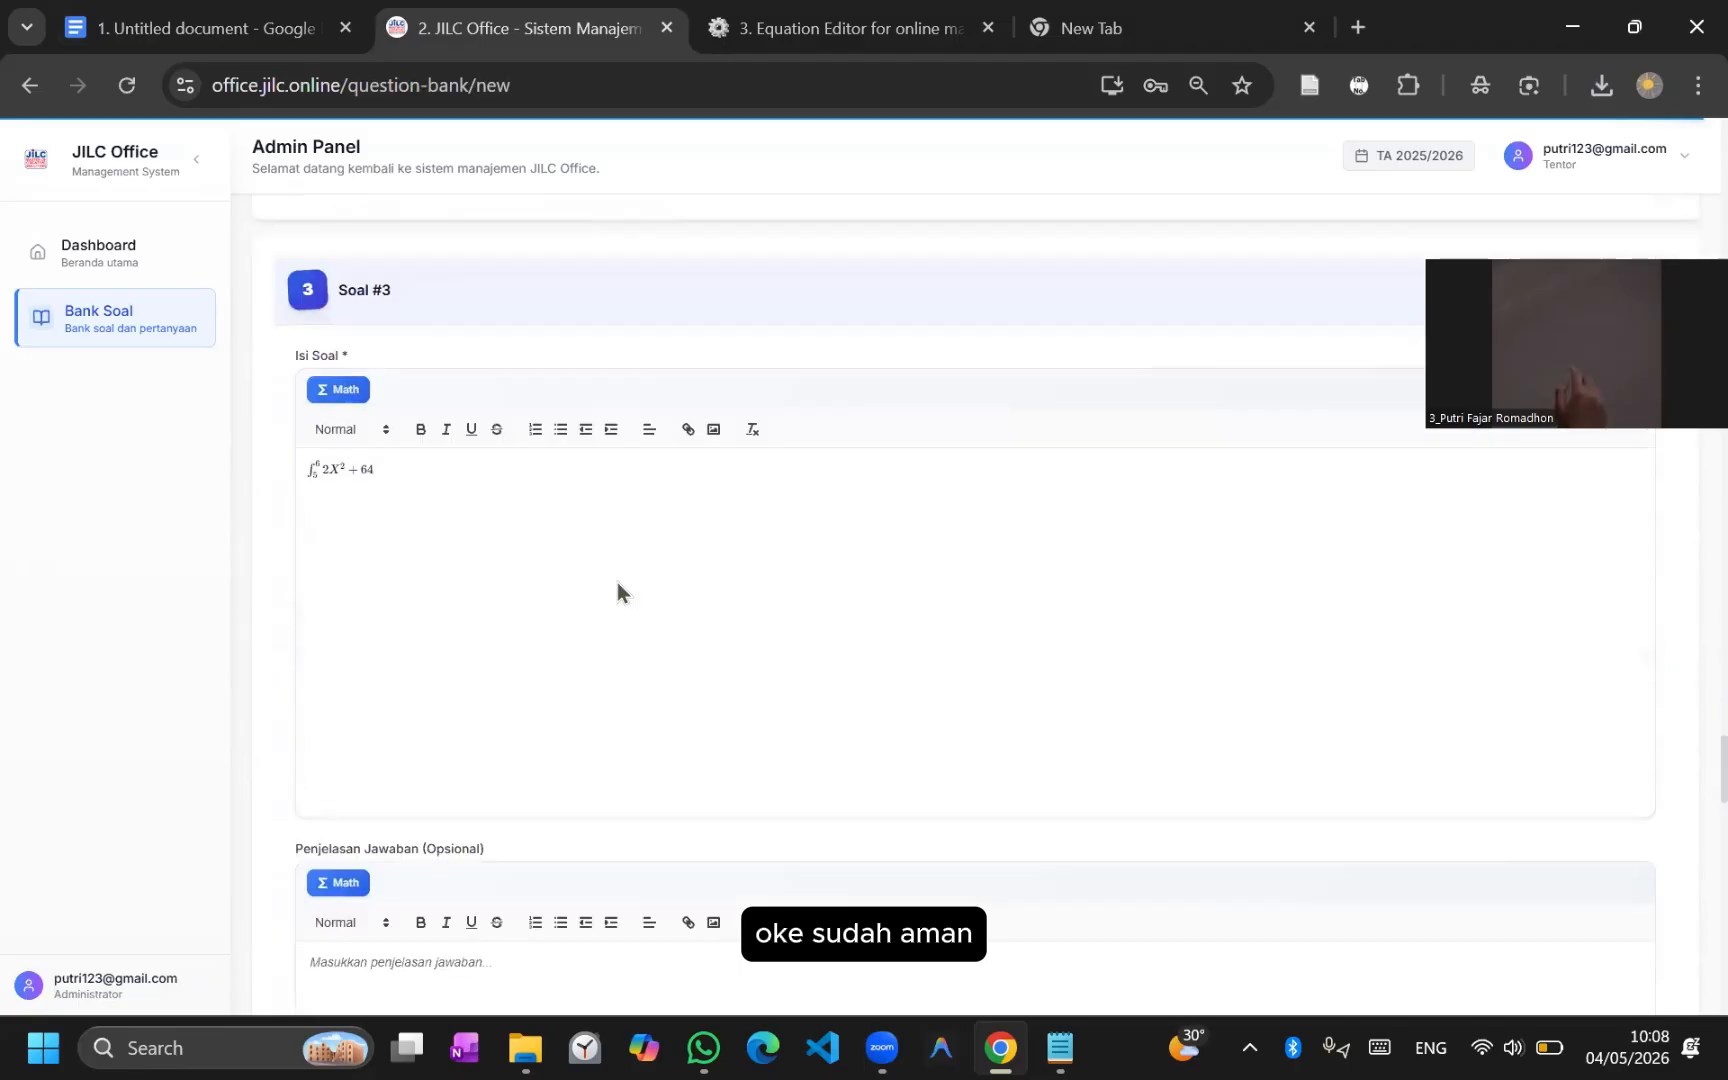
Step: Review imported question 3, checking its rendered integral formula, explanation field, answer options and weights
{"action": "scroll", "coordinate": [617, 580], "scroll_direction": "down", "scroll_amount": 1}
{"action": "scroll", "coordinate": [430, 430], "scroll_direction": "up", "scroll_amount": 5}
{"action": "scroll", "coordinate": [430, 430], "scroll_direction": "up", "scroll_amount": 2}
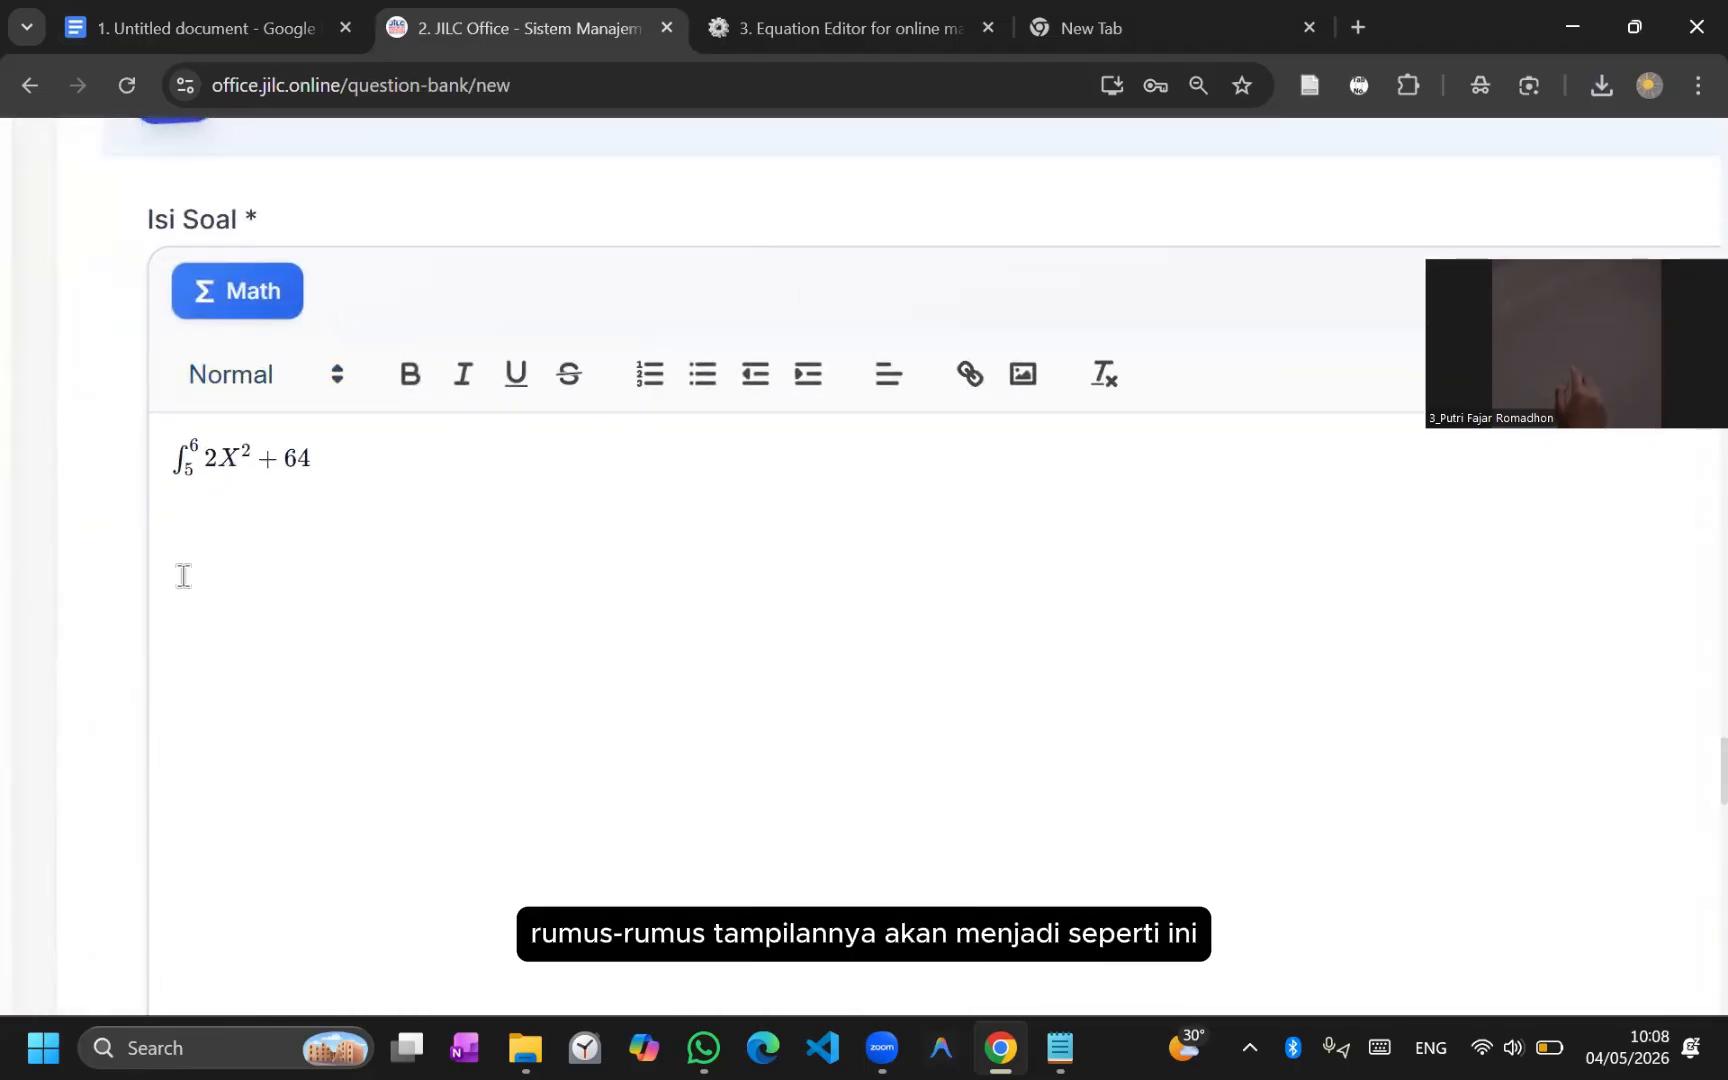
{"action": "scroll", "coordinate": [183, 576], "scroll_direction": "down", "scroll_amount": 7}
{"action": "scroll", "coordinate": [180, 576], "scroll_direction": "down", "scroll_amount": 6}
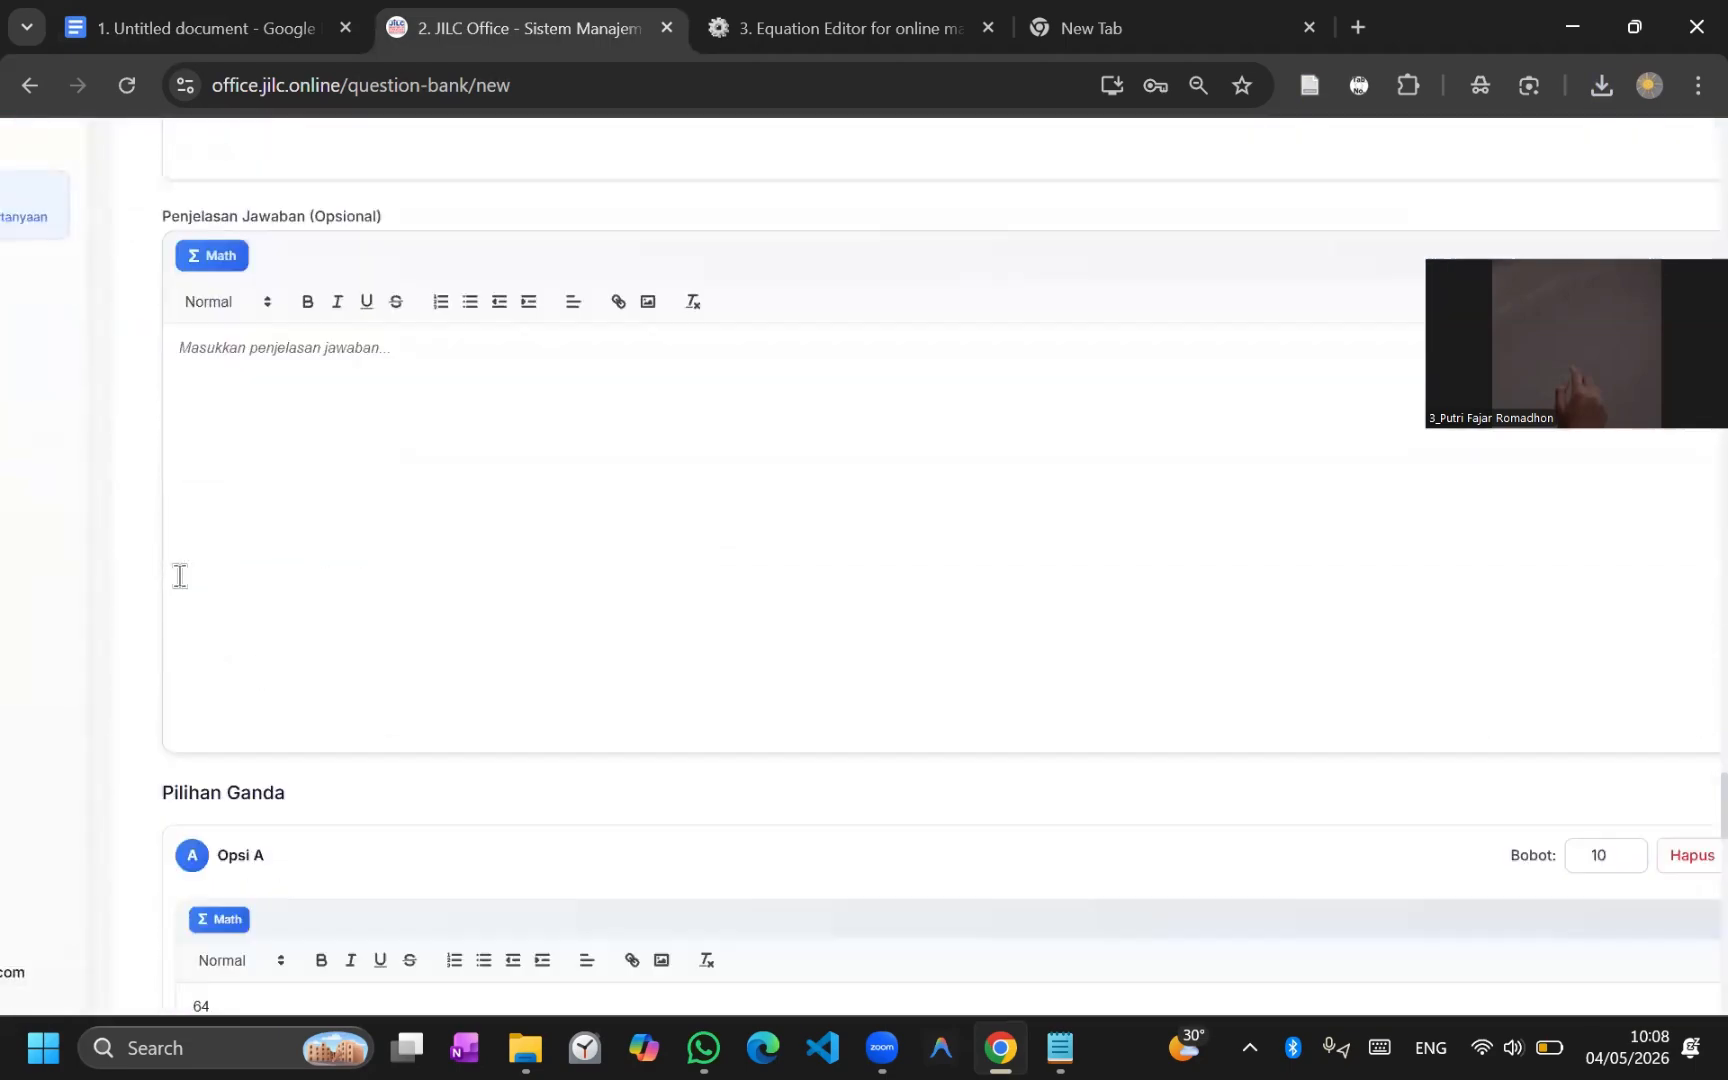
{"action": "scroll", "coordinate": [180, 576], "scroll_direction": "down", "scroll_amount": 1}
{"action": "scroll", "coordinate": [352, 346], "scroll_direction": "up", "scroll_amount": 2}
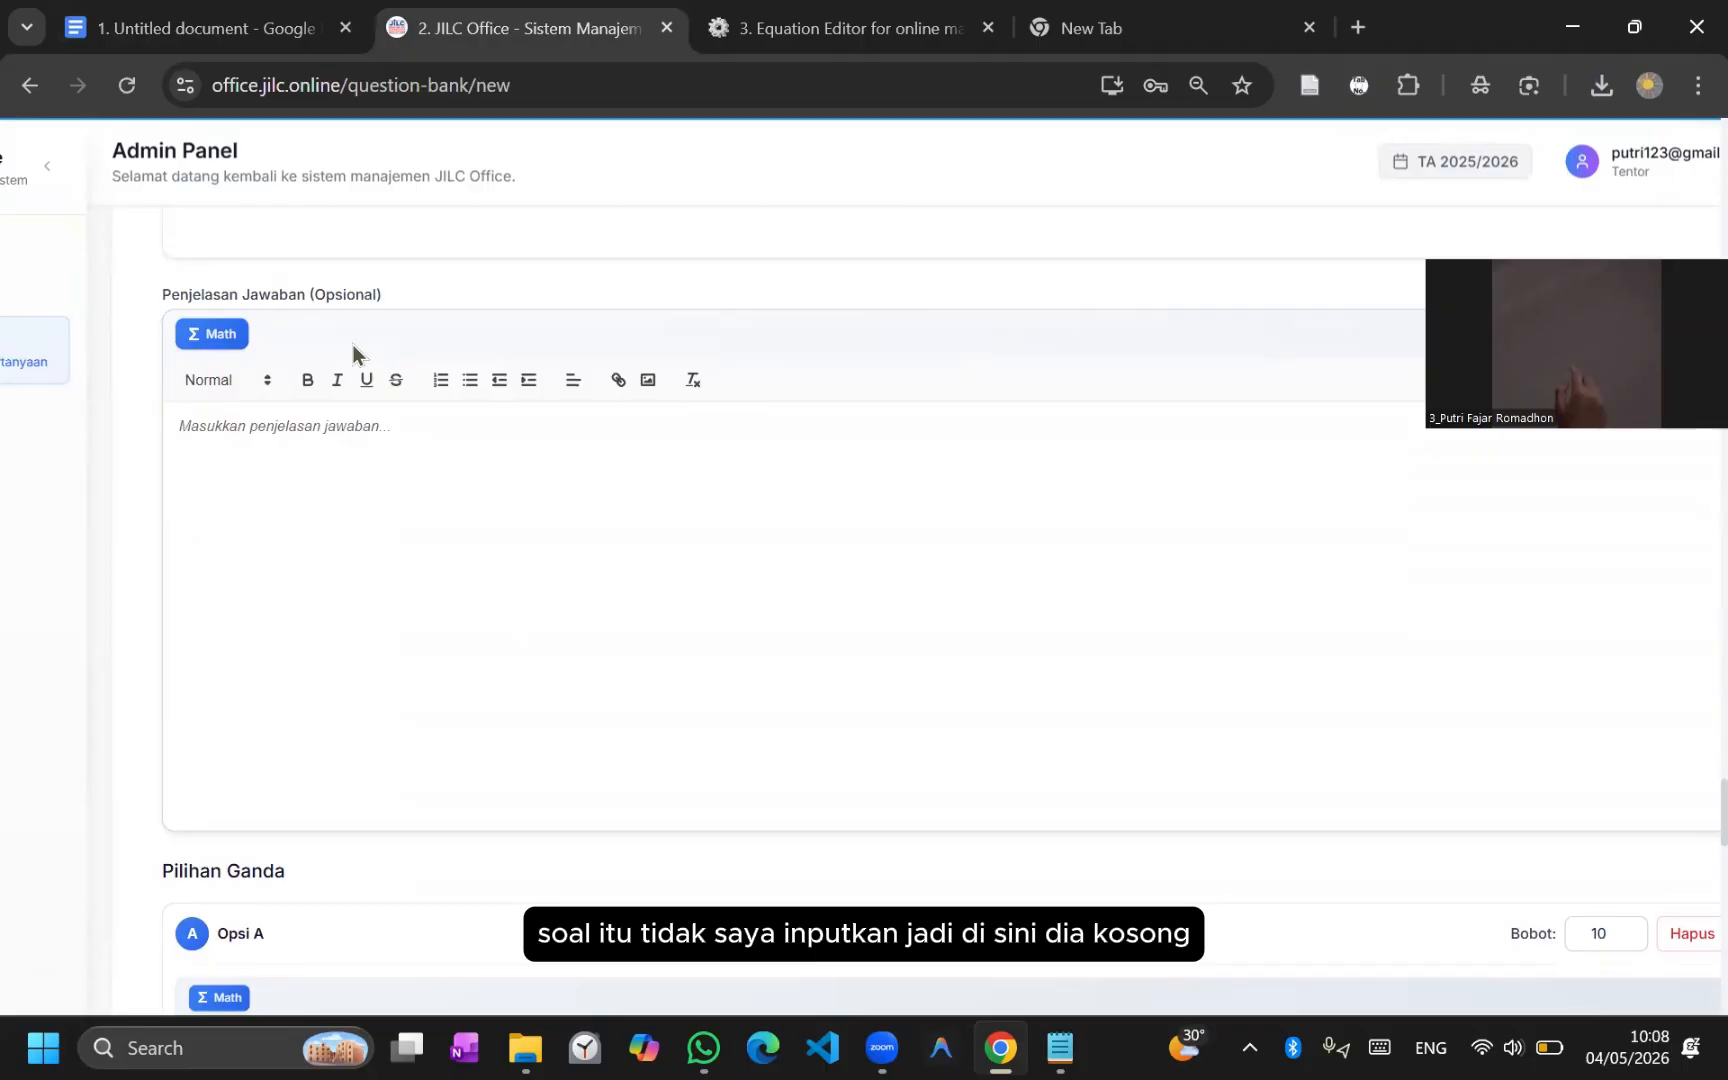
{"action": "scroll", "coordinate": [405, 478], "scroll_direction": "down", "scroll_amount": 6}
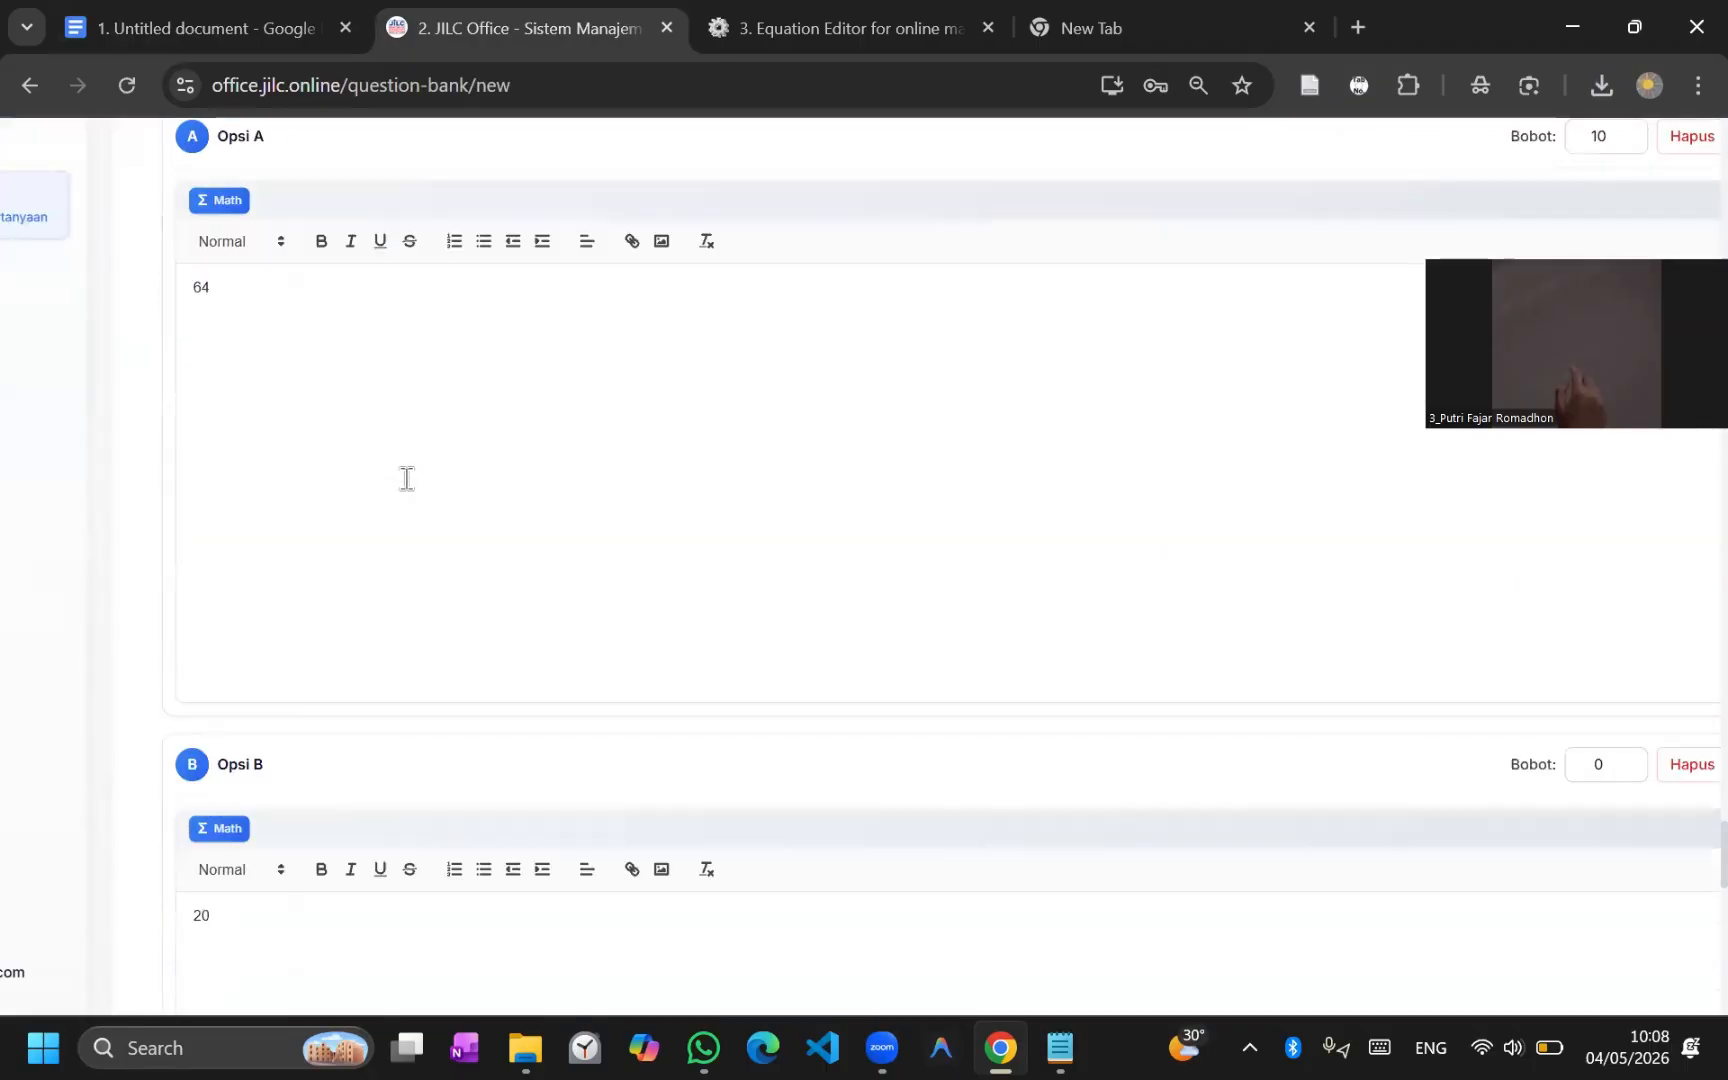
{"action": "scroll", "coordinate": [484, 299], "scroll_direction": "down", "scroll_amount": 2}
{"action": "scroll", "coordinate": [580, 625], "scroll_direction": "down", "scroll_amount": 14}
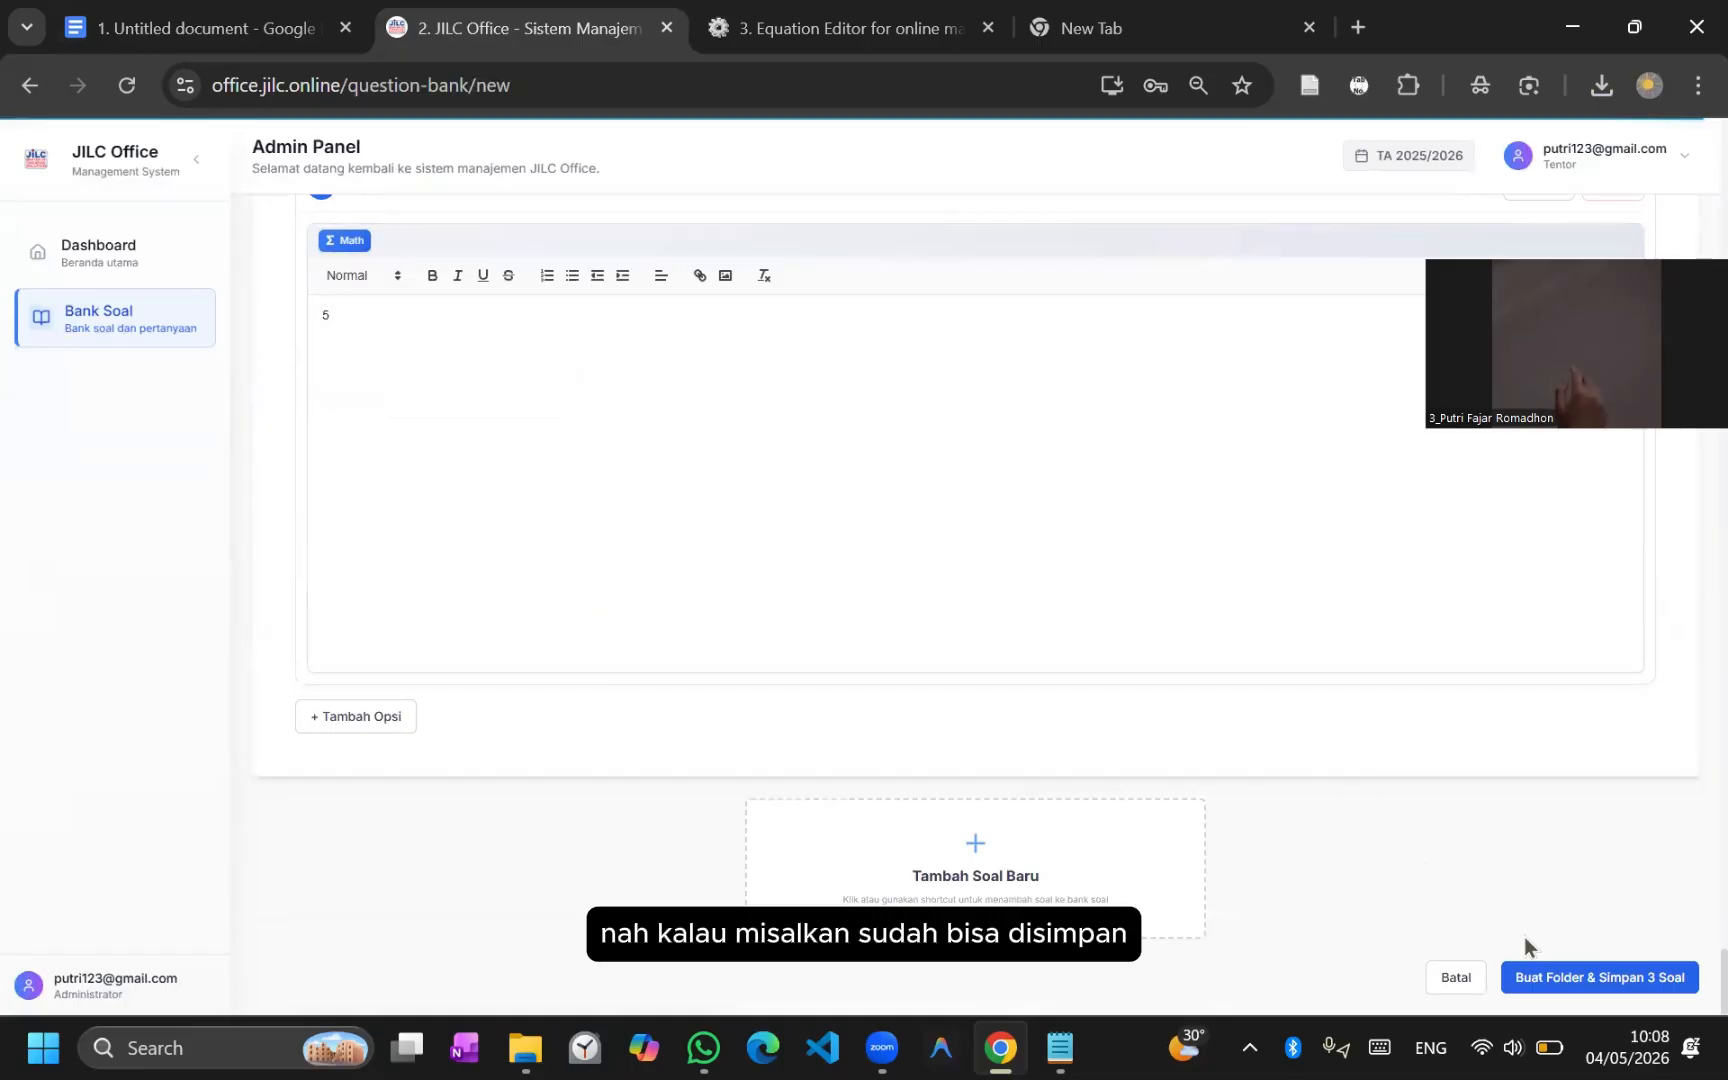
Step: Create the folder and save the three imported questions to the question bank
{"action": "left_click", "coordinate": [1572, 977]}
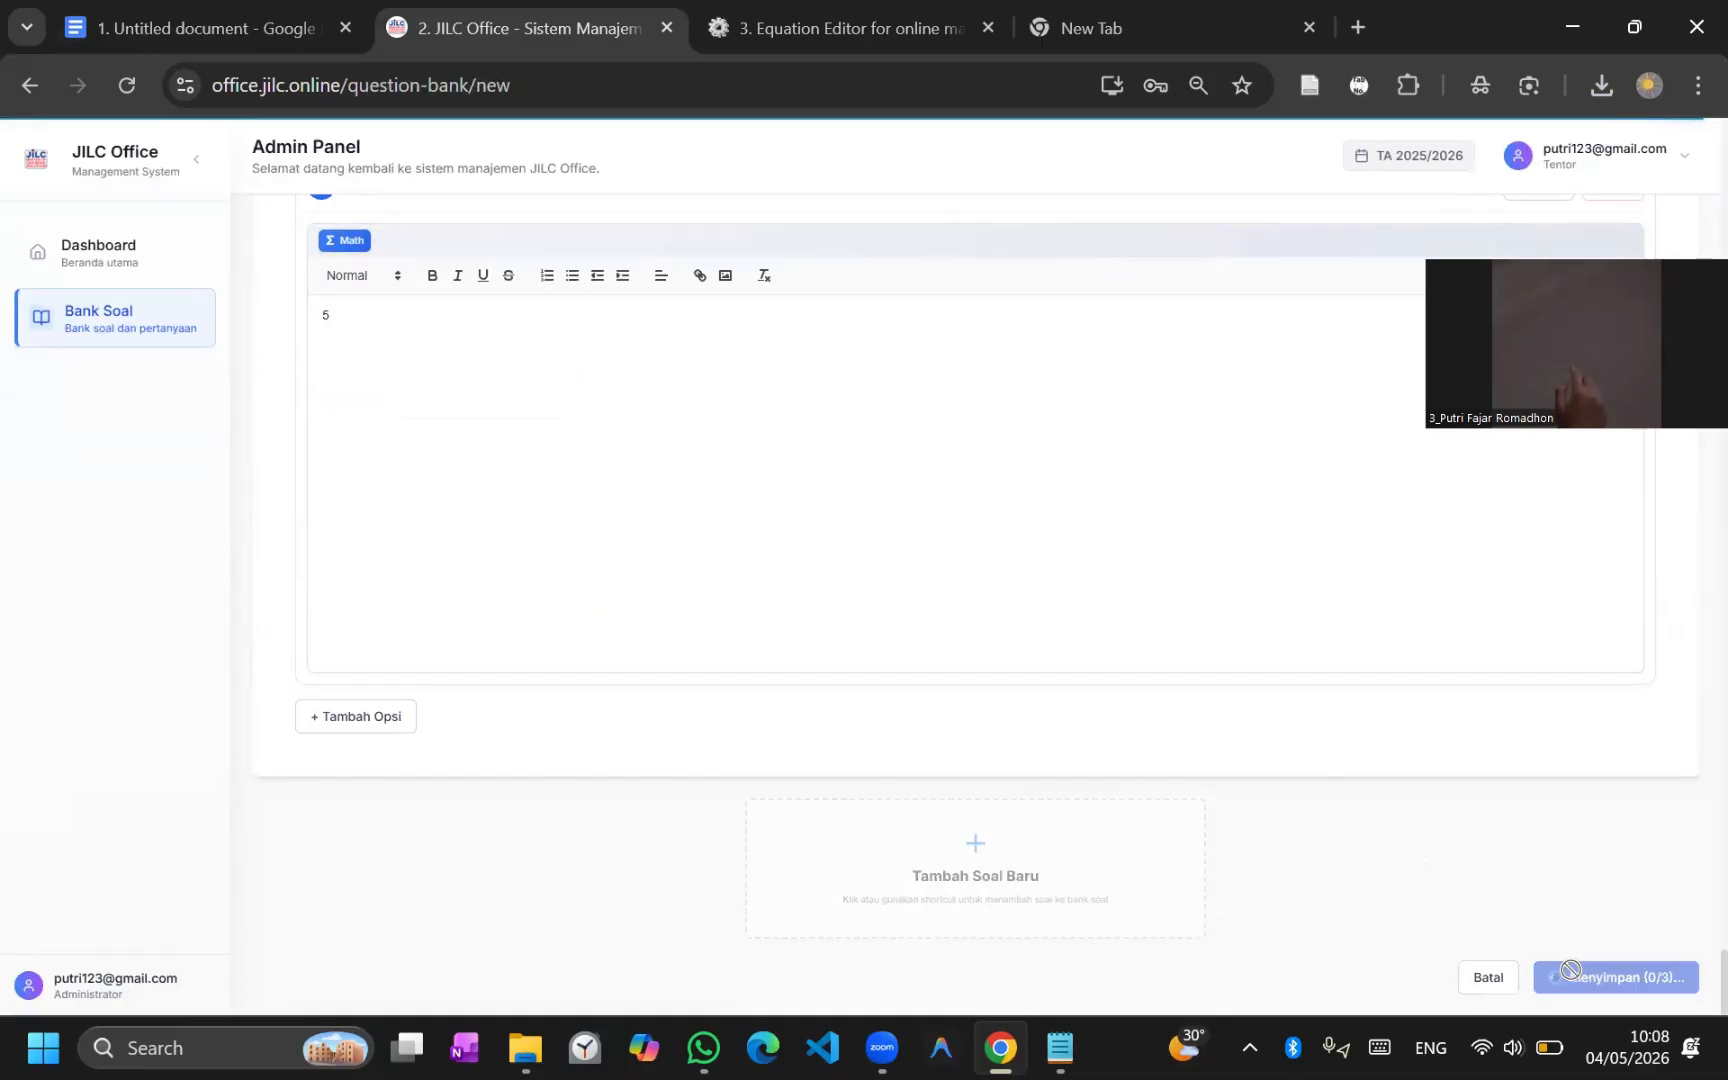
{"action": "scroll", "coordinate": [1571, 972], "scroll_direction": "up", "scroll_amount": 3}
{"action": "scroll", "coordinate": [1572, 970], "scroll_direction": "right", "scroll_amount": 1}
{"action": "scroll", "coordinate": [1395, 707], "scroll_direction": "down", "scroll_amount": 3}
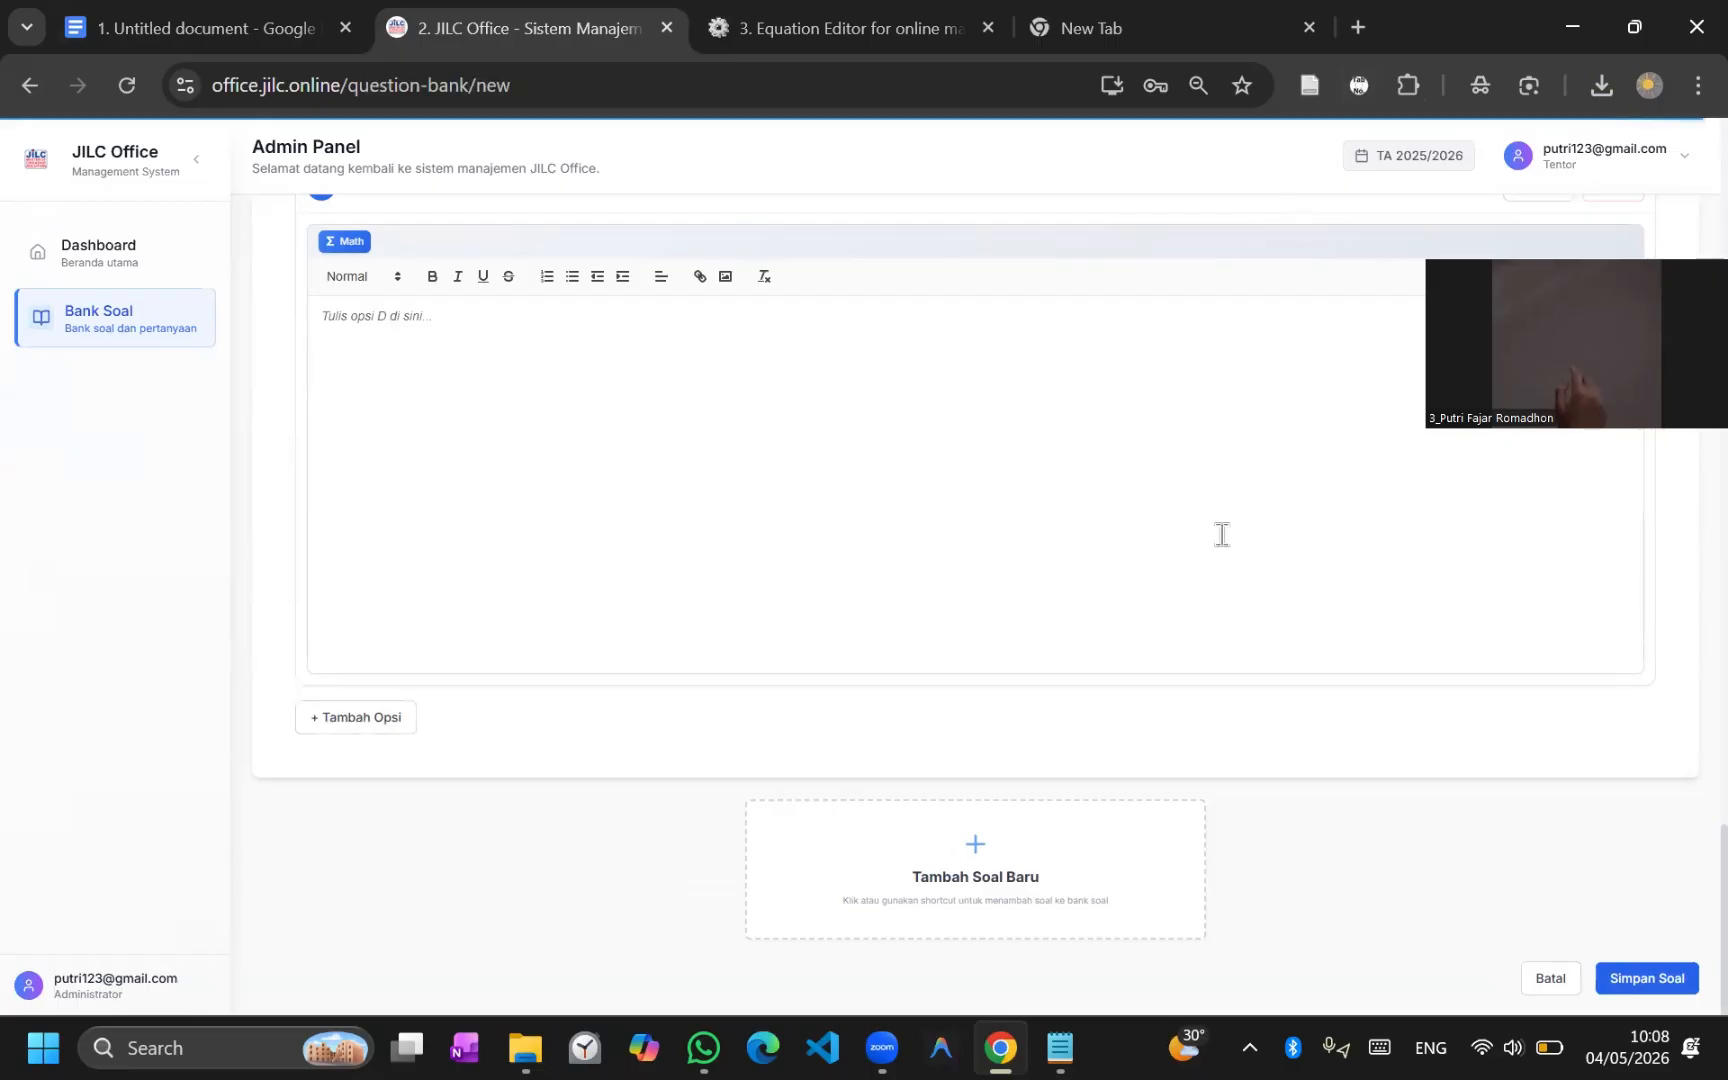
{"action": "scroll", "coordinate": [1221, 534], "scroll_direction": "up", "scroll_amount": 15}
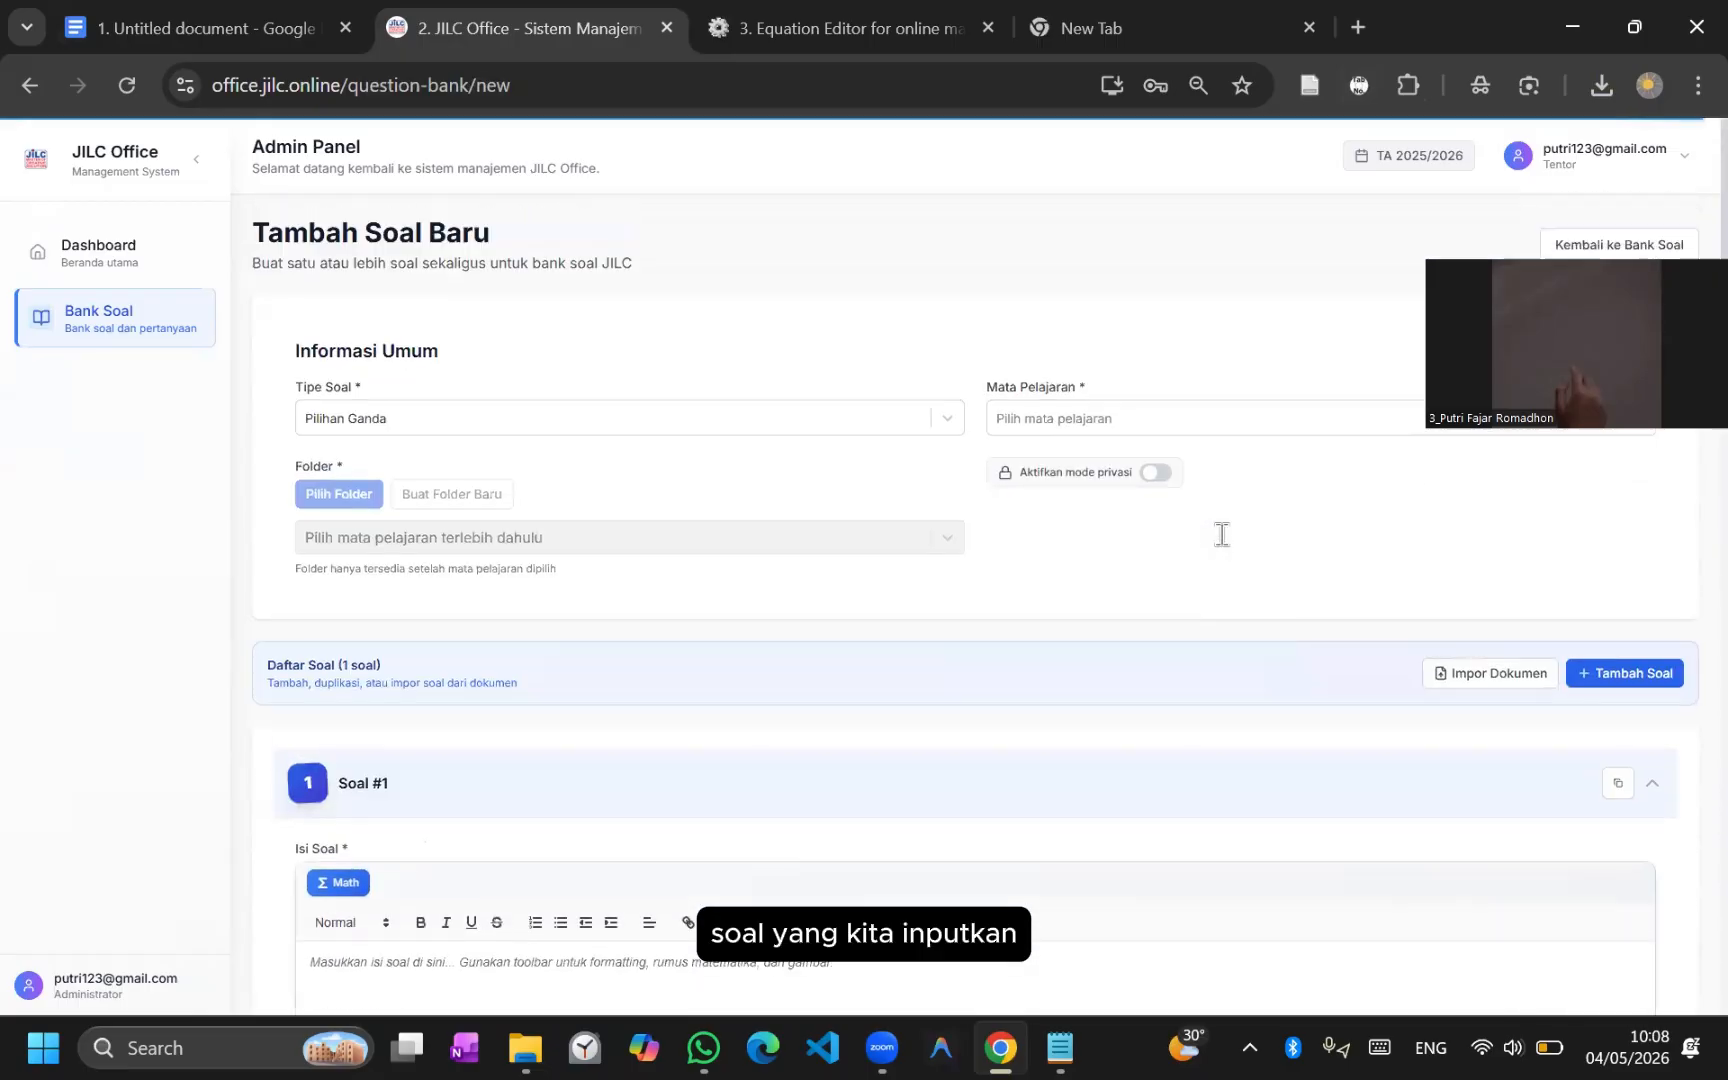
{"action": "scroll", "coordinate": [1222, 535], "scroll_direction": "down", "scroll_amount": 15}
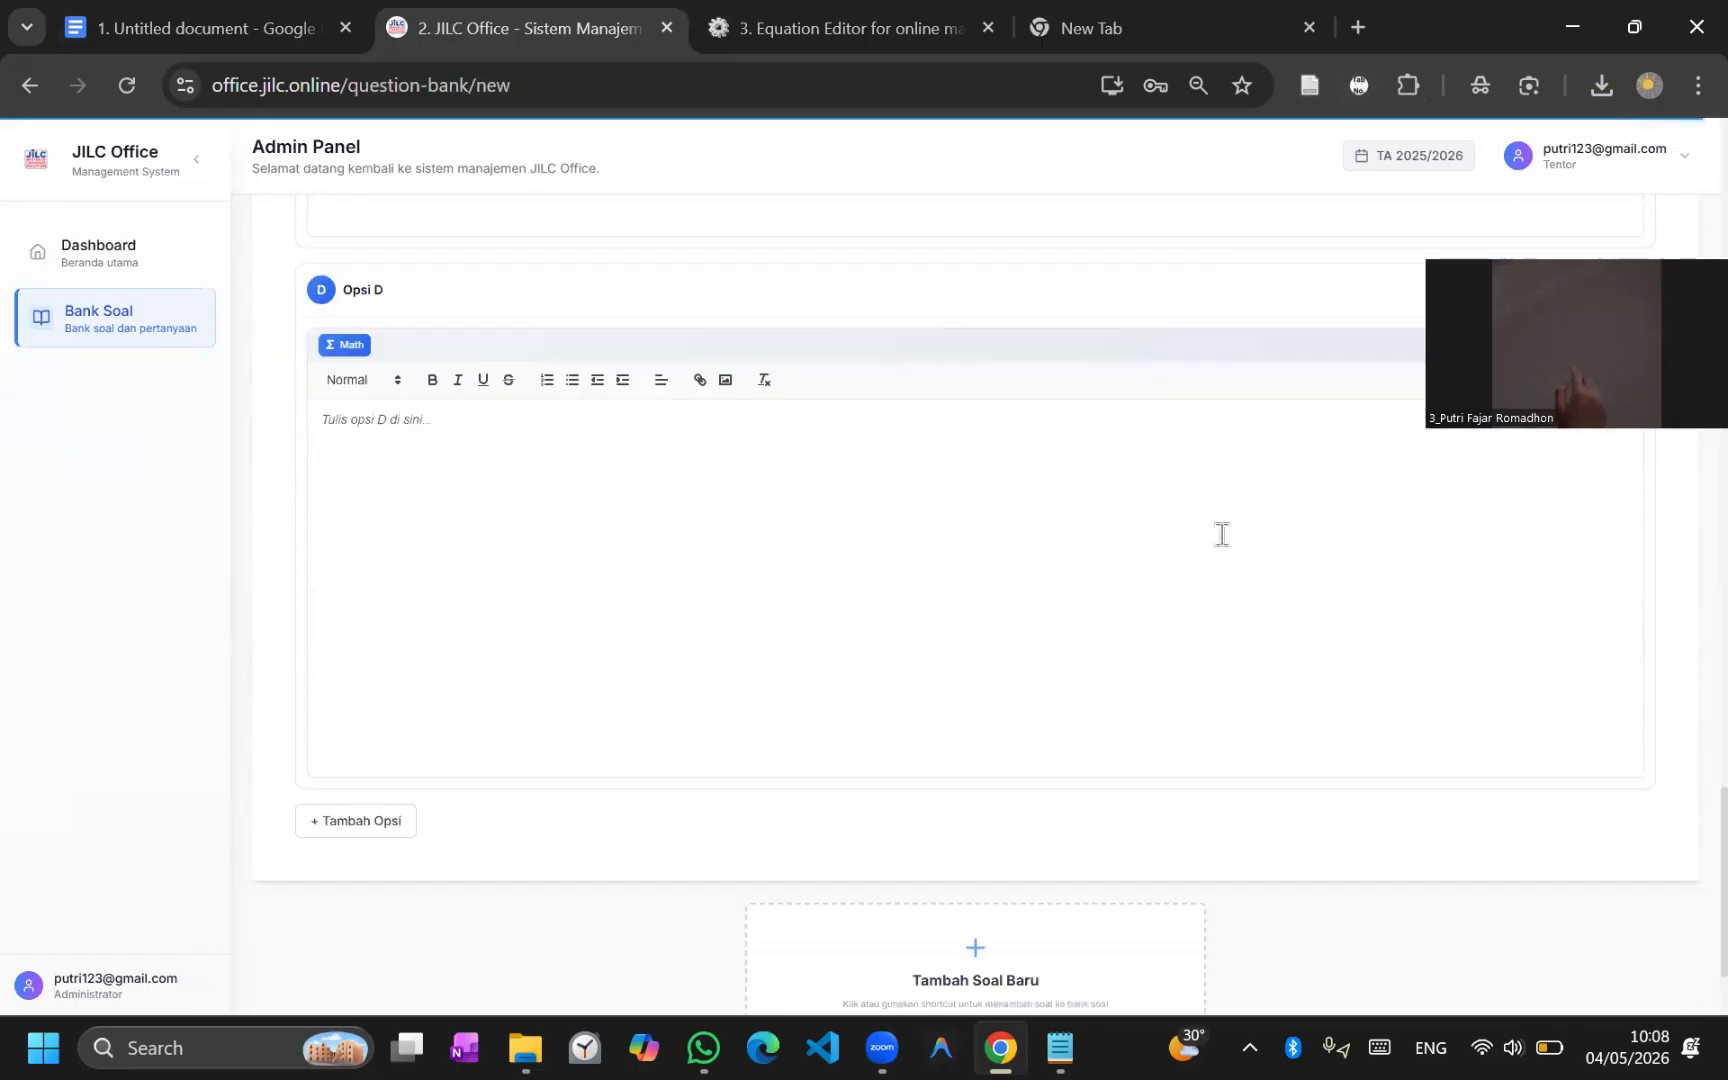